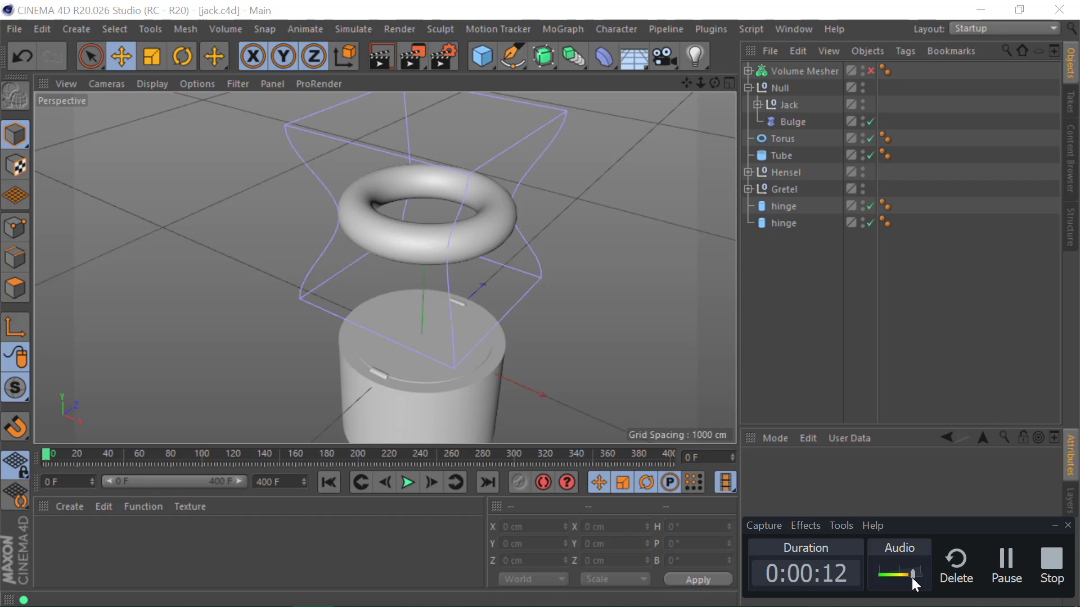
{"action": "left_click_drag", "start_coordinate": [910, 577], "coordinate": [909, 573]}
{"action": "left_click", "coordinate": [1053, 527]}
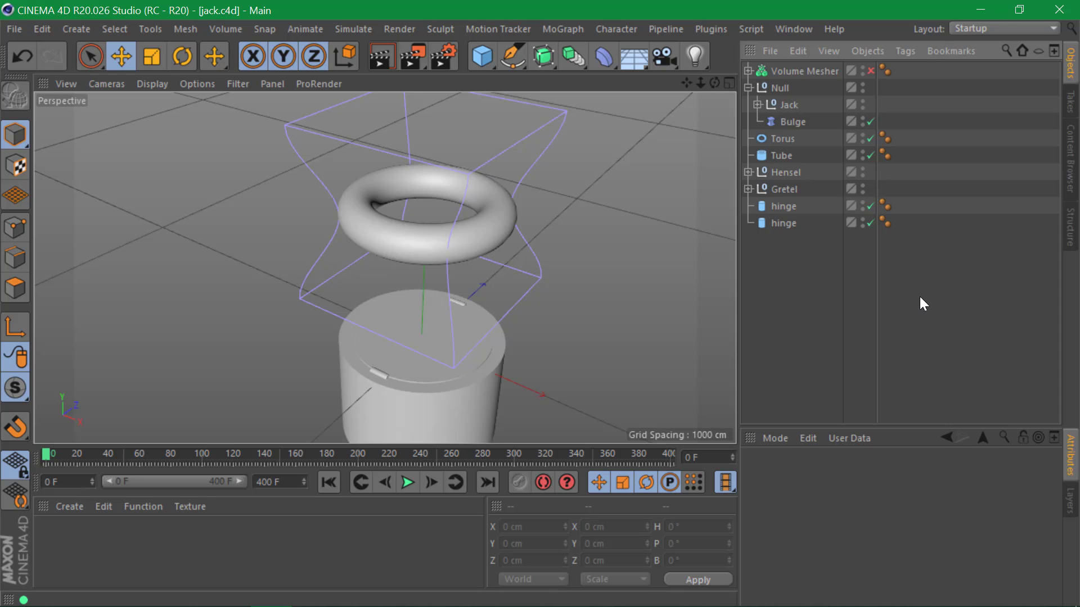
- Magnify the object list and expand the Gretel and Hensel nulls to view their child cylinders, collapsing both again
{"action": "key", "text": "super+plus"}
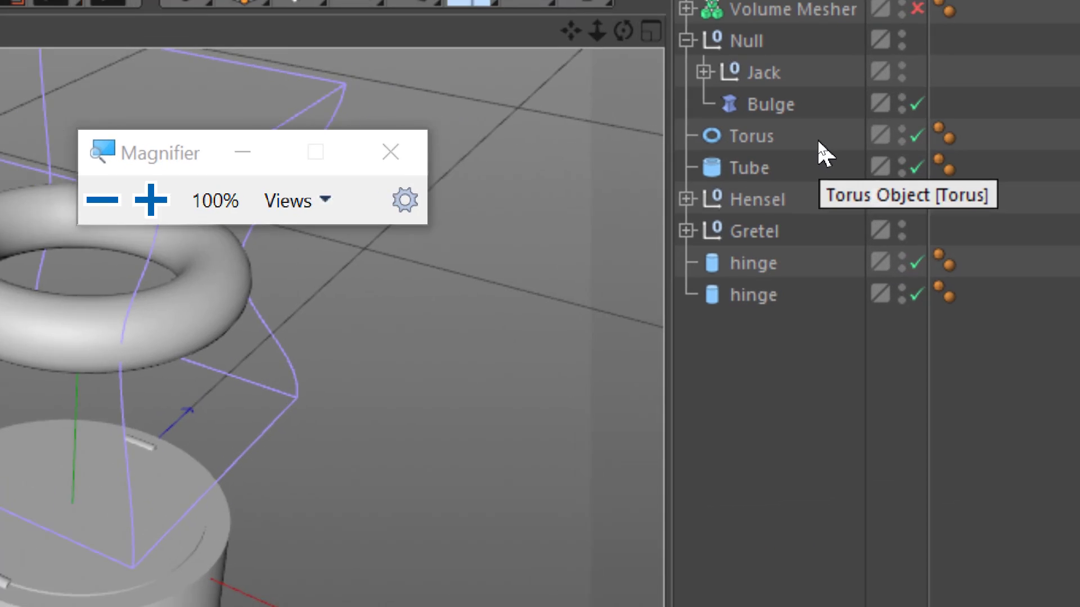
{"action": "left_click", "coordinate": [242, 152]}
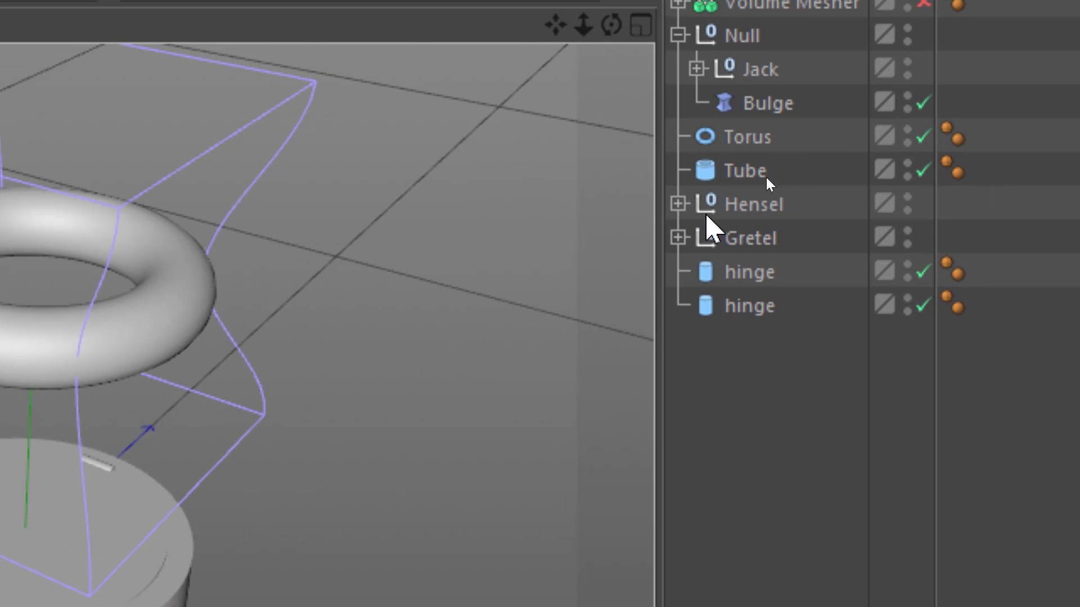
{"action": "left_click", "coordinate": [678, 238]}
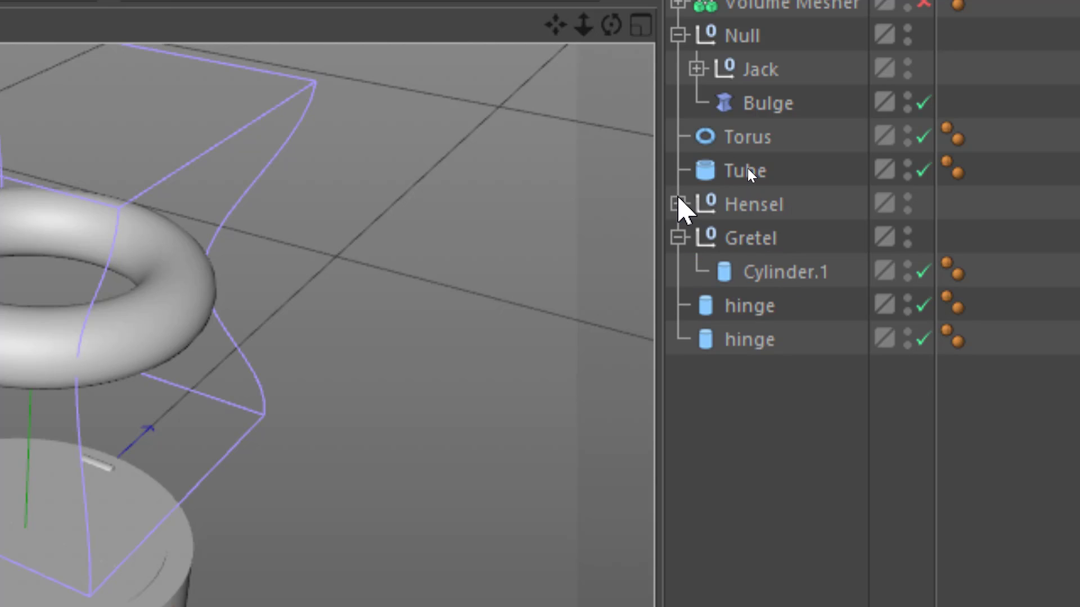
{"action": "left_click", "coordinate": [679, 204]}
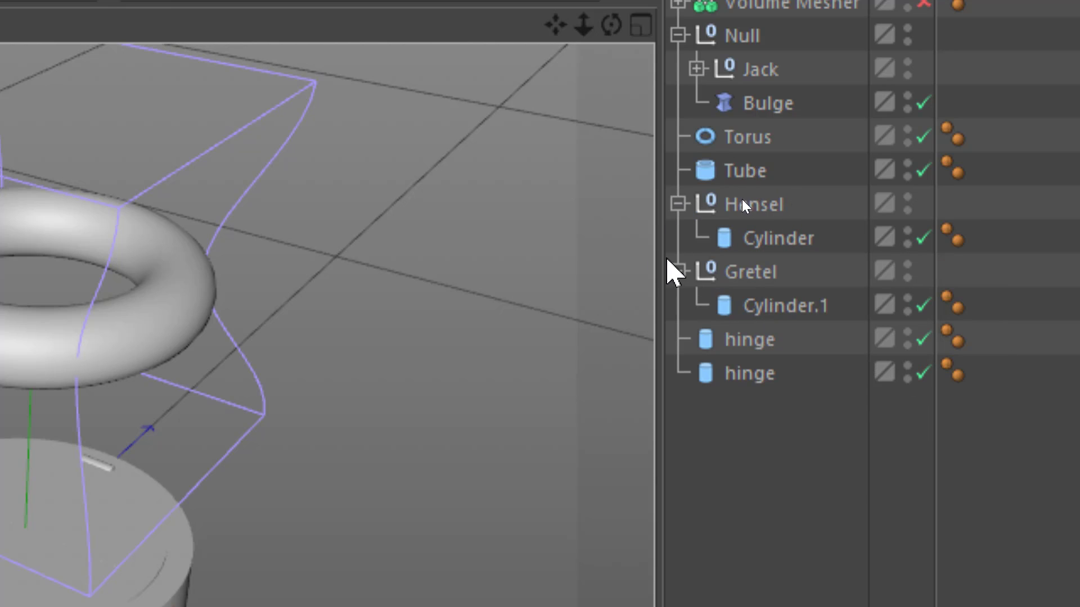
{"action": "left_click", "coordinate": [678, 272]}
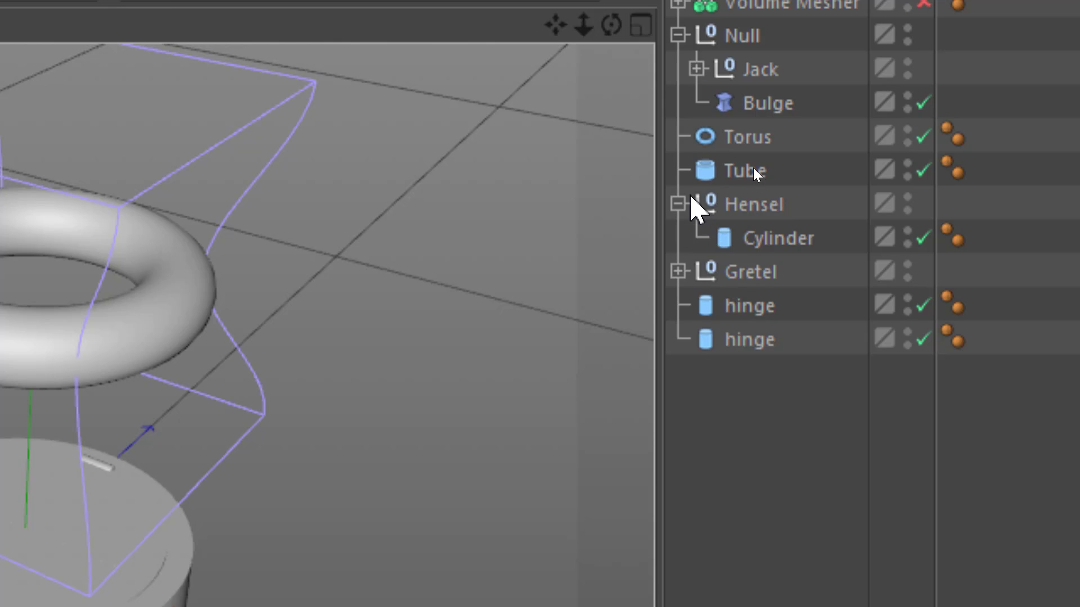
{"action": "left_click", "coordinate": [679, 204]}
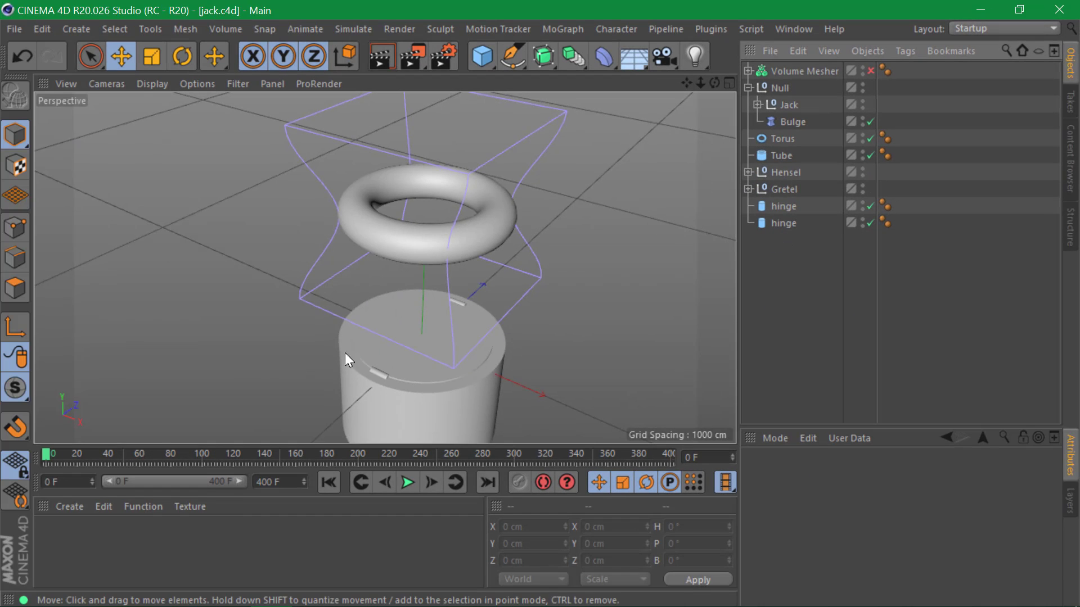
- Scrub the timeline to frame 15 and back to frame 0 to examine the hinge where the lid meets the tube's rim
{"action": "left_click_drag", "start_coordinate": [43, 454], "coordinate": [68, 454]}
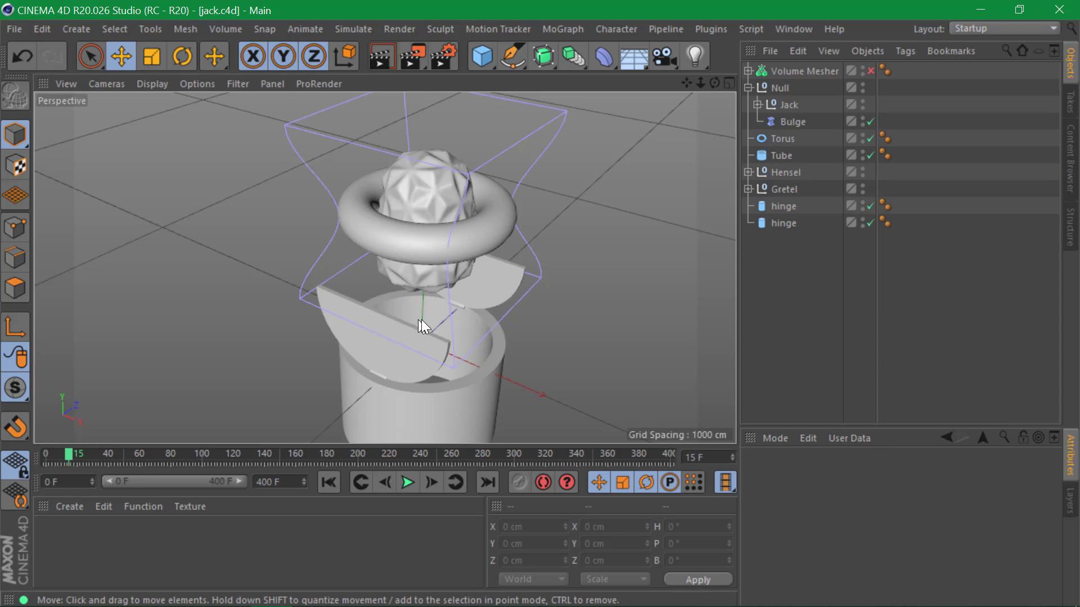
{"action": "right_click_drag", "start_coordinate": [383, 349], "coordinate": [470, 375], "text": "alt"}
{"action": "middle_click_drag", "start_coordinate": [470, 375], "coordinate": [424, 133], "text": "alt"}
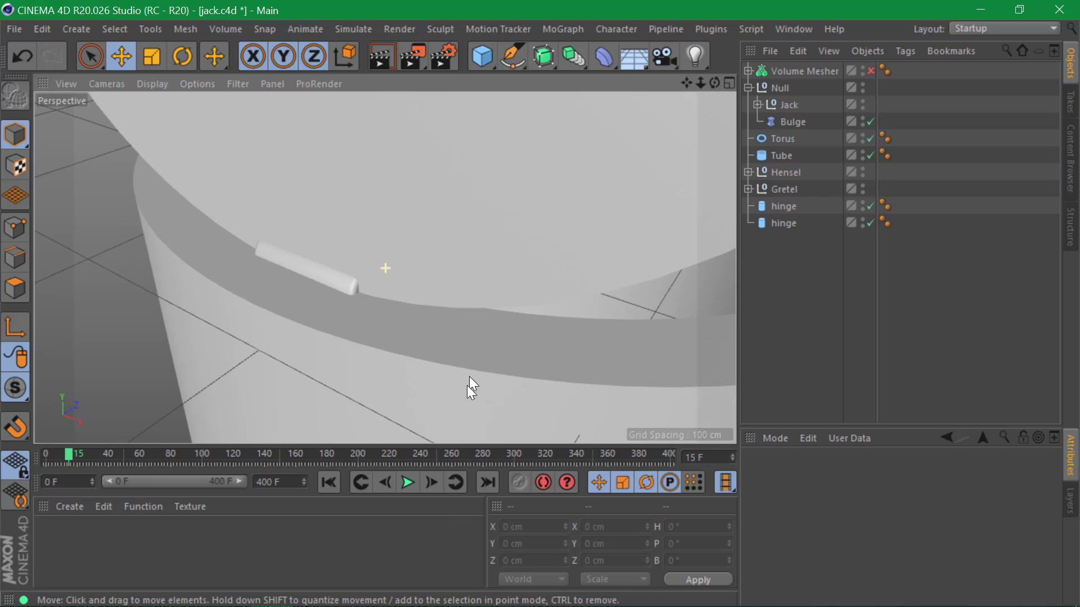
{"action": "left_click_drag", "start_coordinate": [391, 396], "coordinate": [320, 313], "text": "alt"}
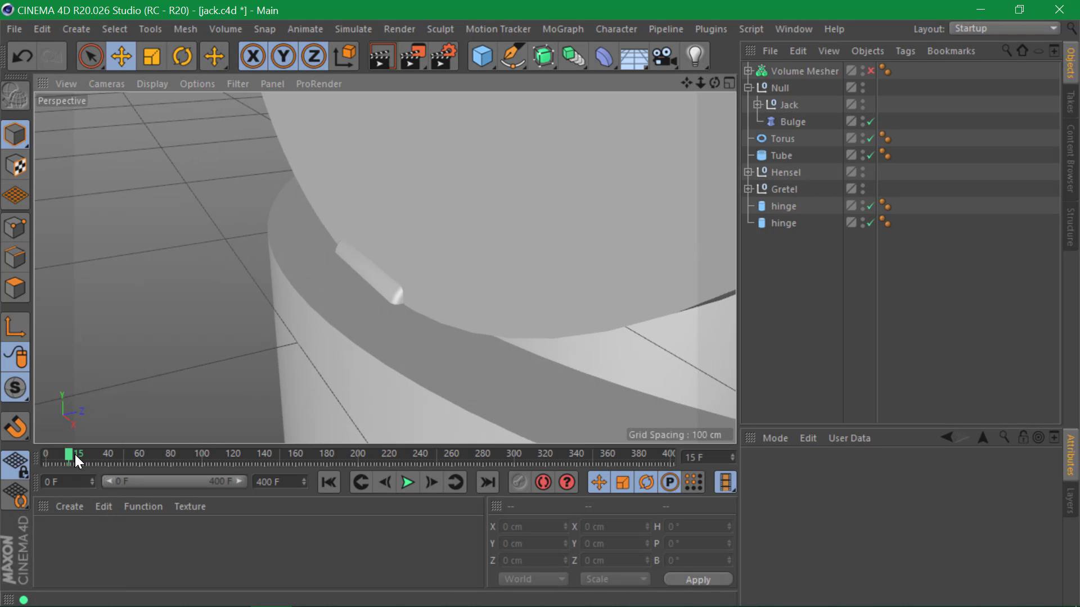
{"action": "left_click_drag", "start_coordinate": [75, 454], "coordinate": [28, 457]}
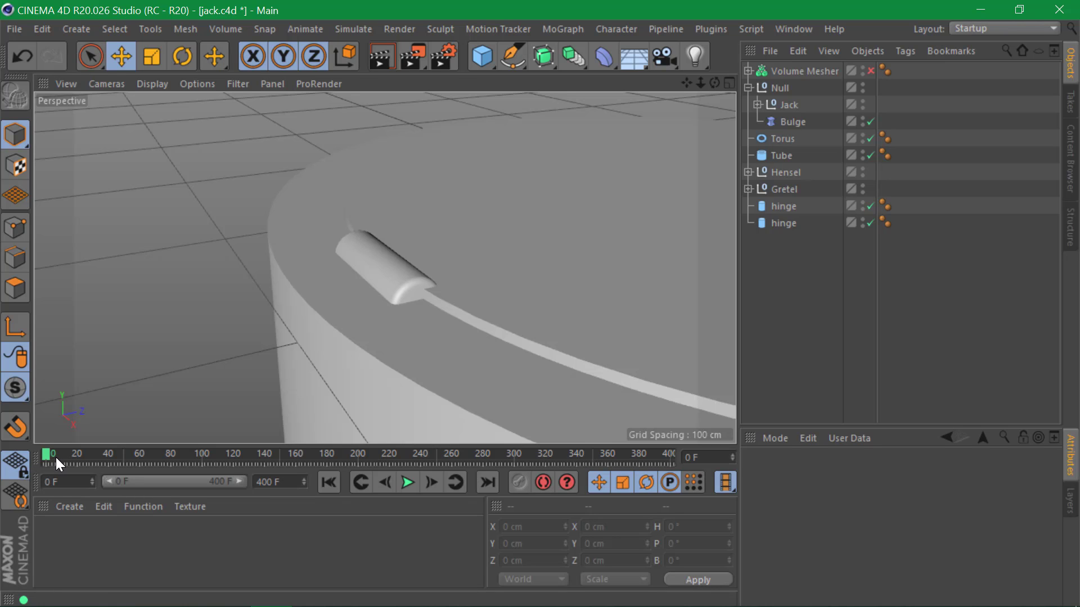
{"action": "right_click_drag", "start_coordinate": [543, 272], "coordinate": [384, 306], "text": "alt"}
{"action": "middle_click_drag", "start_coordinate": [544, 266], "coordinate": [330, 290], "text": "alt"}
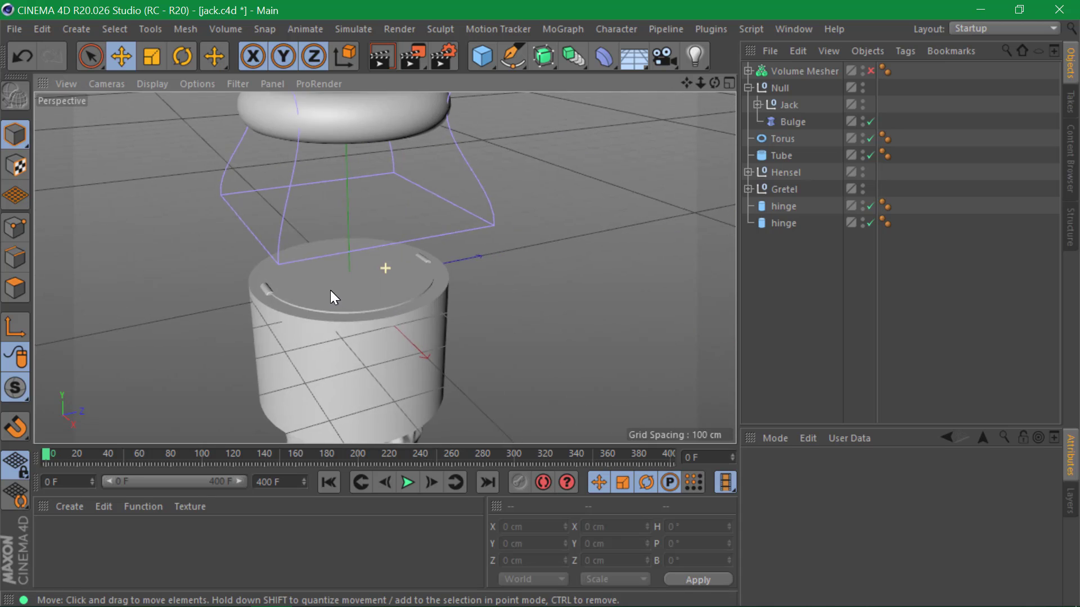
{"action": "right_click_drag", "start_coordinate": [329, 290], "coordinate": [363, 360], "text": "alt"}
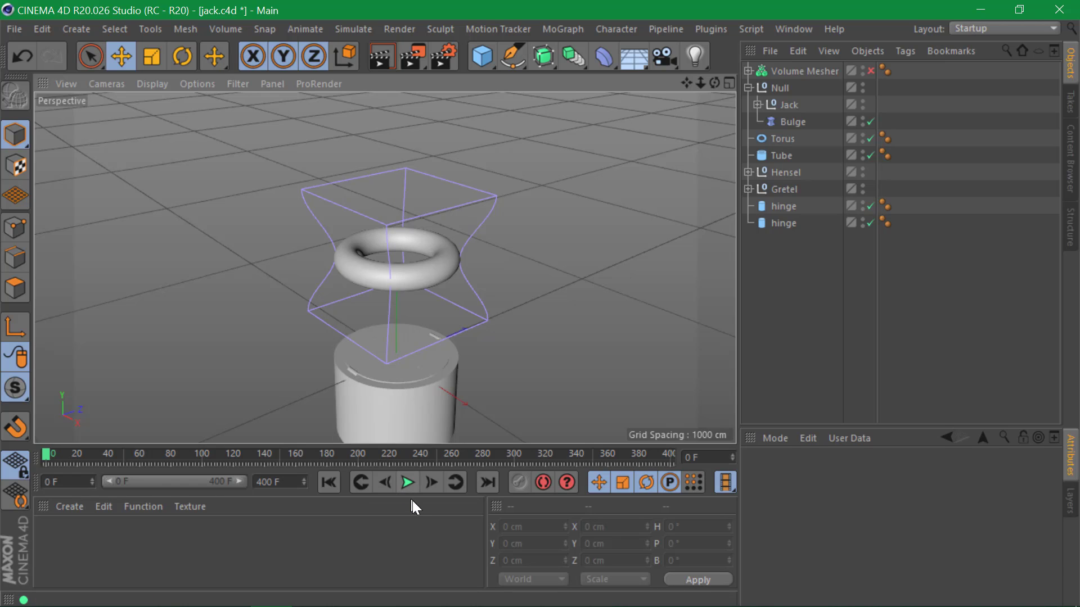
- Play the animation, rewind it to frame 0, and play it again from the start before stopping it
{"action": "left_click", "coordinate": [411, 482]}
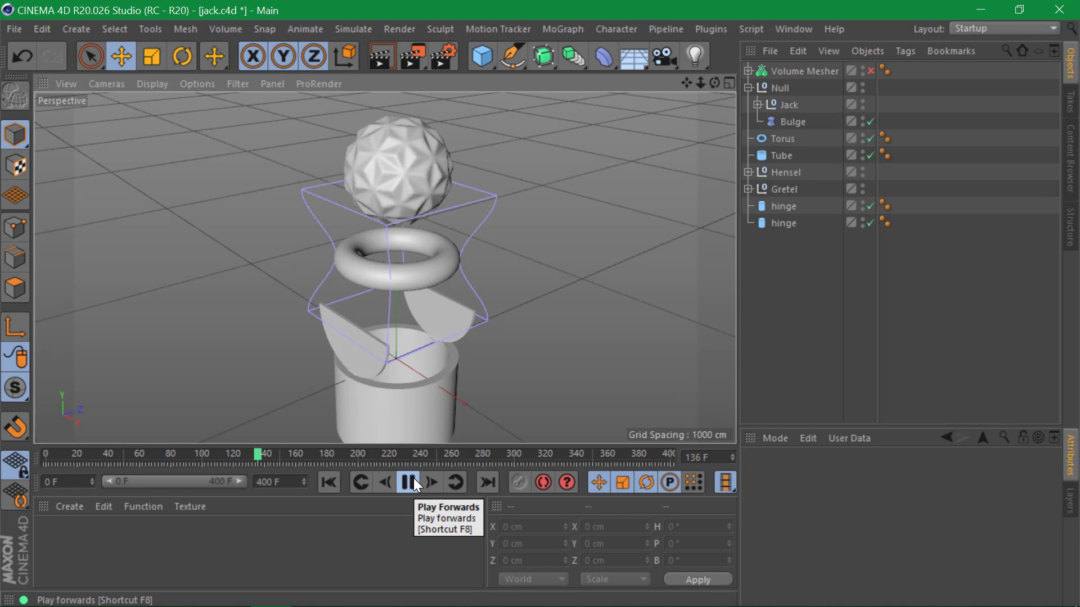
{"action": "left_click", "coordinate": [414, 478]}
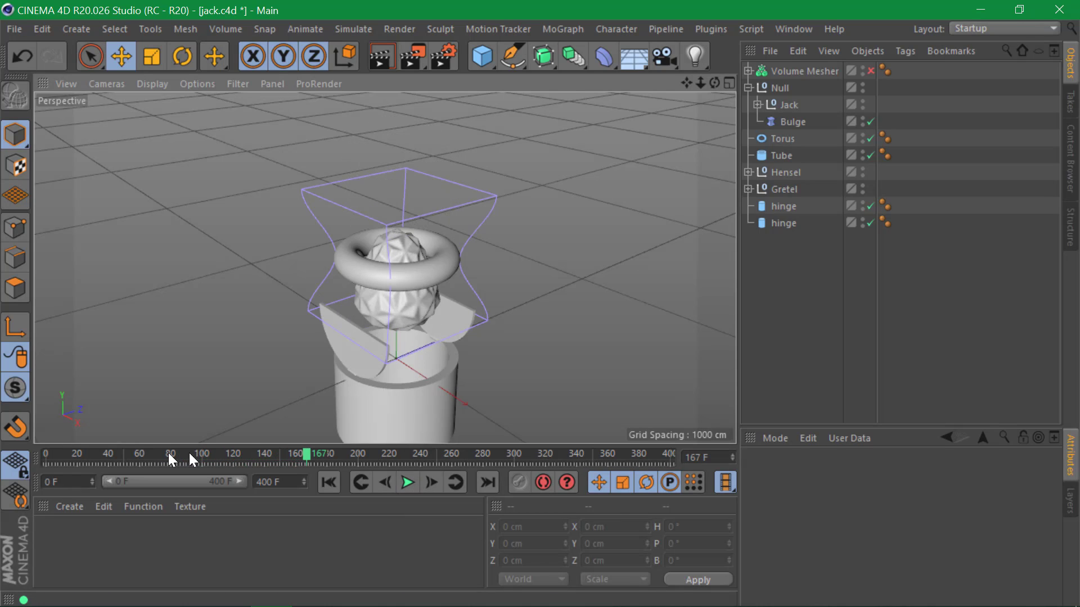
{"action": "left_click_drag", "start_coordinate": [54, 450], "coordinate": [19, 451]}
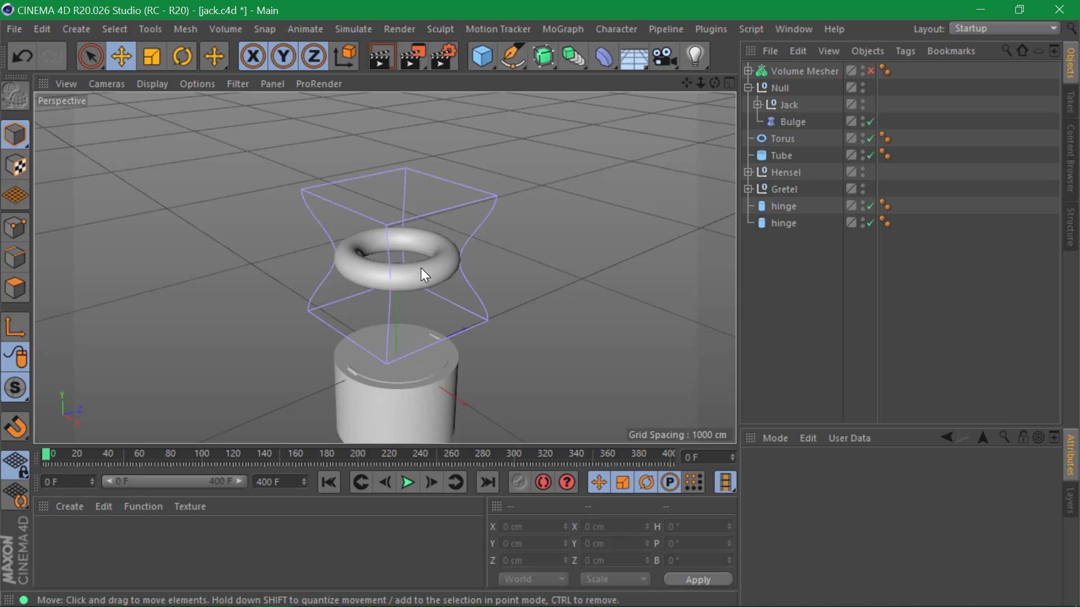
{"action": "left_click", "coordinate": [409, 482]}
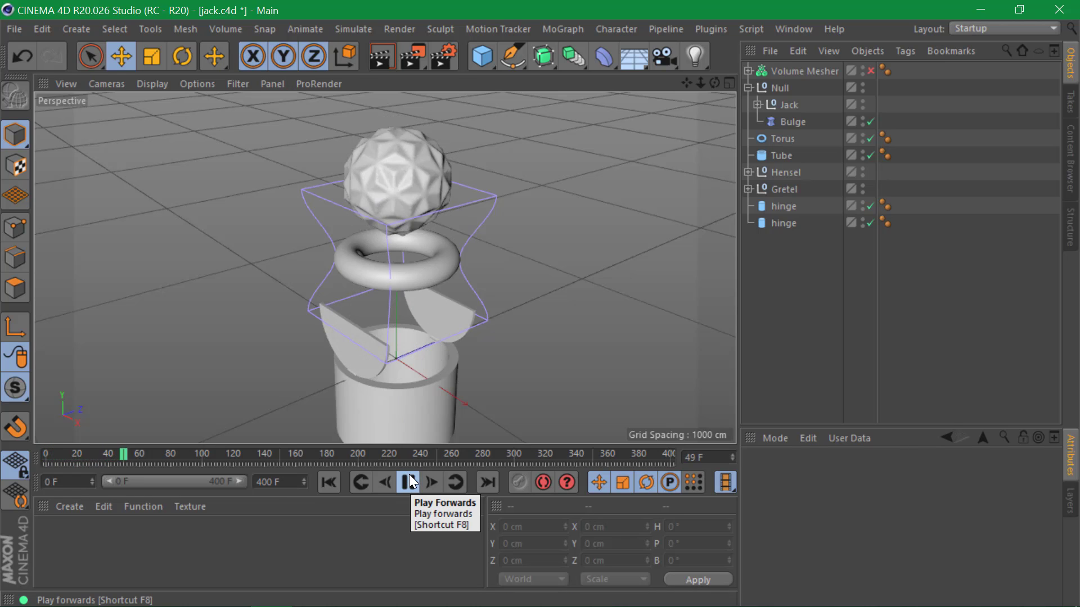
{"action": "left_click", "coordinate": [409, 475]}
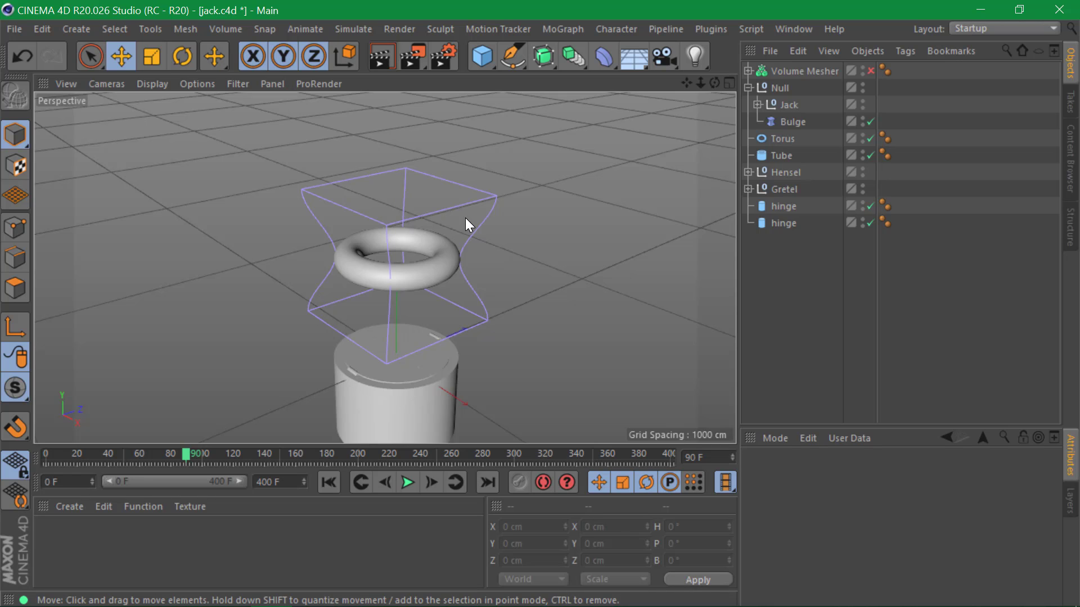
- Scrub the timeline to frame 39 and examine the open lid halves, torus and ball from the side
{"action": "middle_click_drag", "start_coordinate": [431, 327], "coordinate": [372, 294], "text": "alt"}
{"action": "left_click_drag", "start_coordinate": [170, 451], "coordinate": [107, 451]}
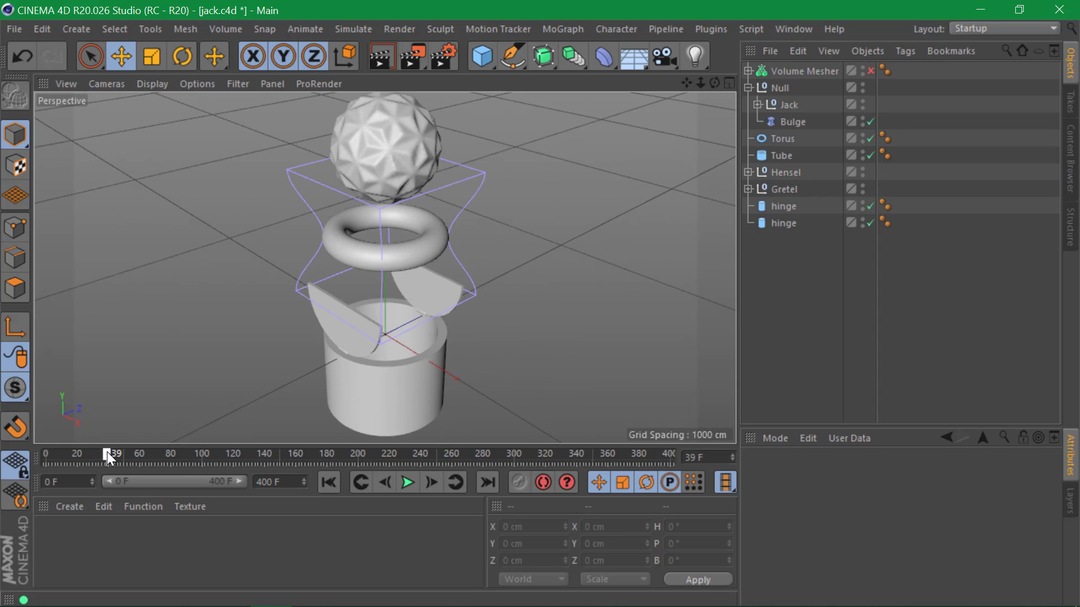
{"action": "mouse_move", "coordinate": [408, 326]}
{"action": "right_mouse_down", "text": "alt"}
{"action": "mouse_move", "coordinate": [440, 316]}
{"action": "mouse_move", "coordinate": [416, 319]}
{"action": "right_mouse_up", "text": "alt"}
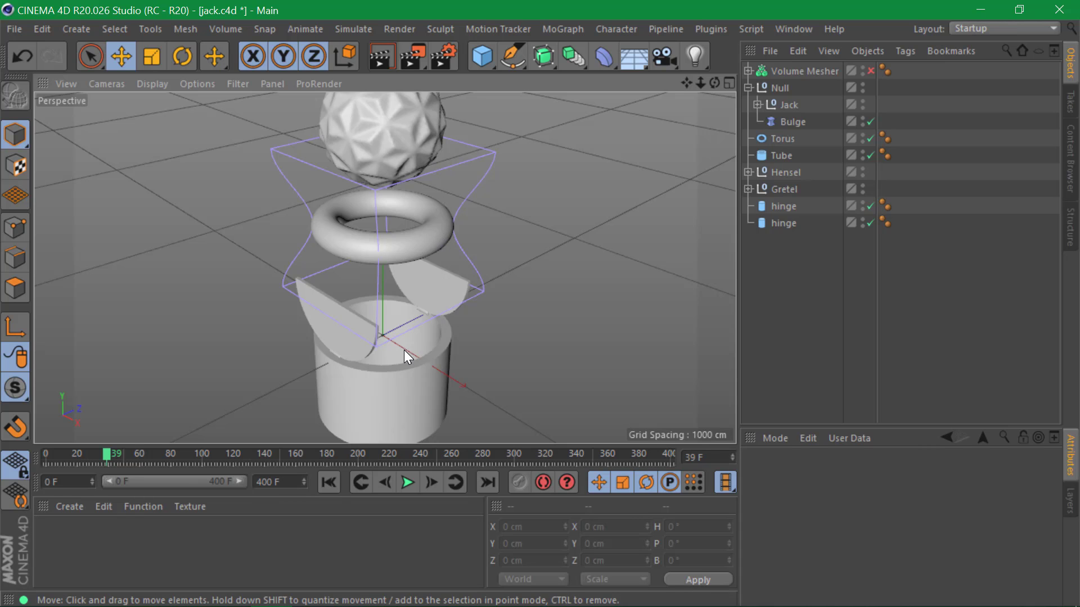
{"action": "left_click_drag", "start_coordinate": [403, 350], "coordinate": [384, 305], "text": "alt"}
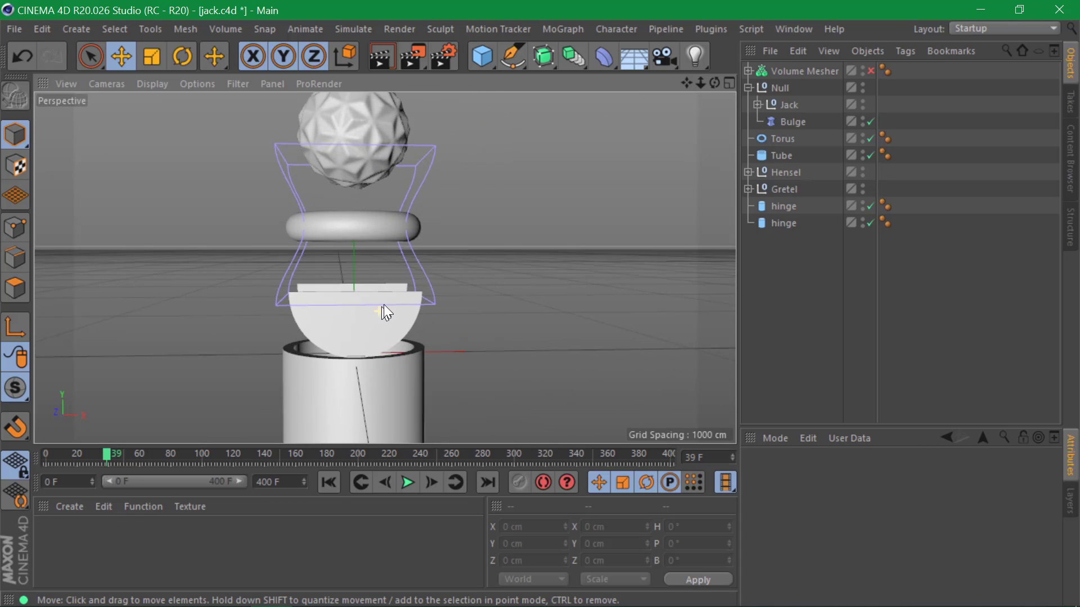
{"action": "right_click_drag", "start_coordinate": [384, 305], "coordinate": [395, 299], "text": "alt"}
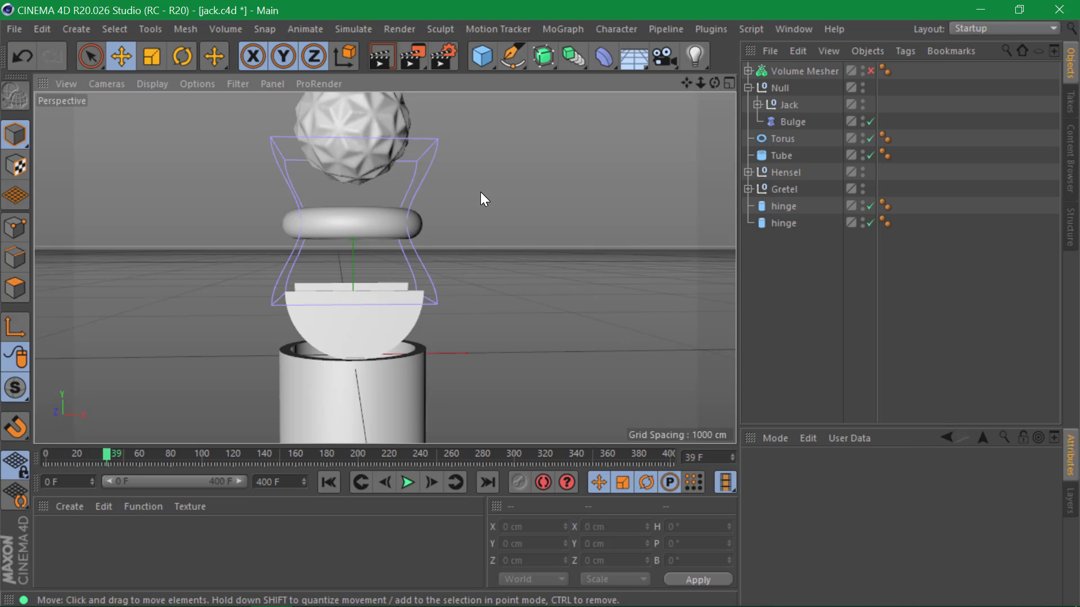
- Return to the first frame and examine the torus floating above the closed tube
{"action": "left_click", "coordinate": [327, 479]}
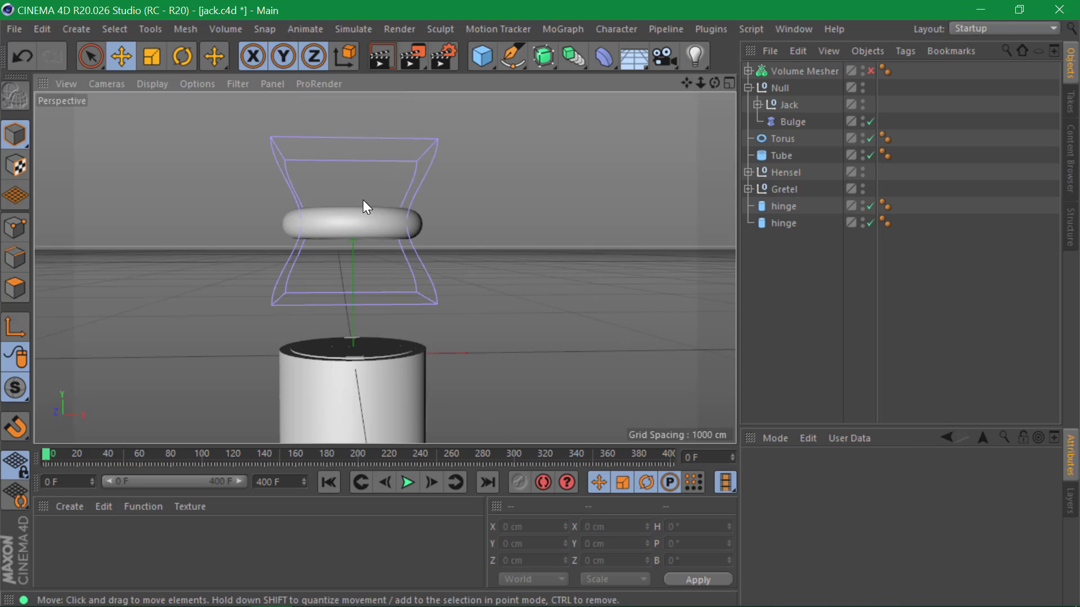
{"action": "left_click_drag", "start_coordinate": [362, 200], "coordinate": [369, 267], "text": "alt"}
{"action": "right_click_drag", "start_coordinate": [369, 266], "coordinate": [457, 127], "text": "alt"}
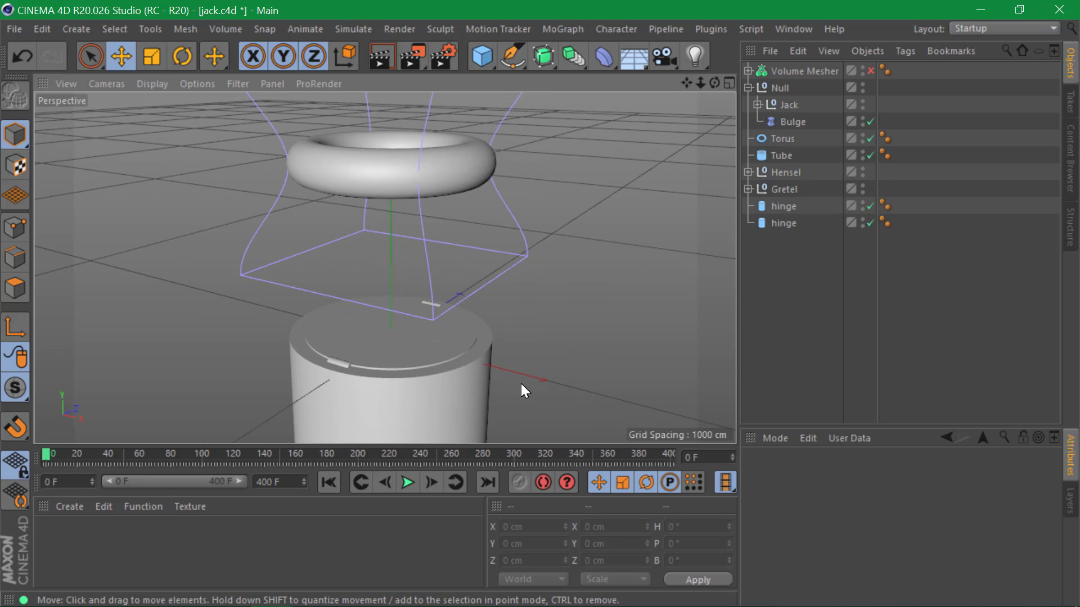
{"action": "left_click_drag", "start_coordinate": [464, 156], "coordinate": [448, 123], "text": "alt"}
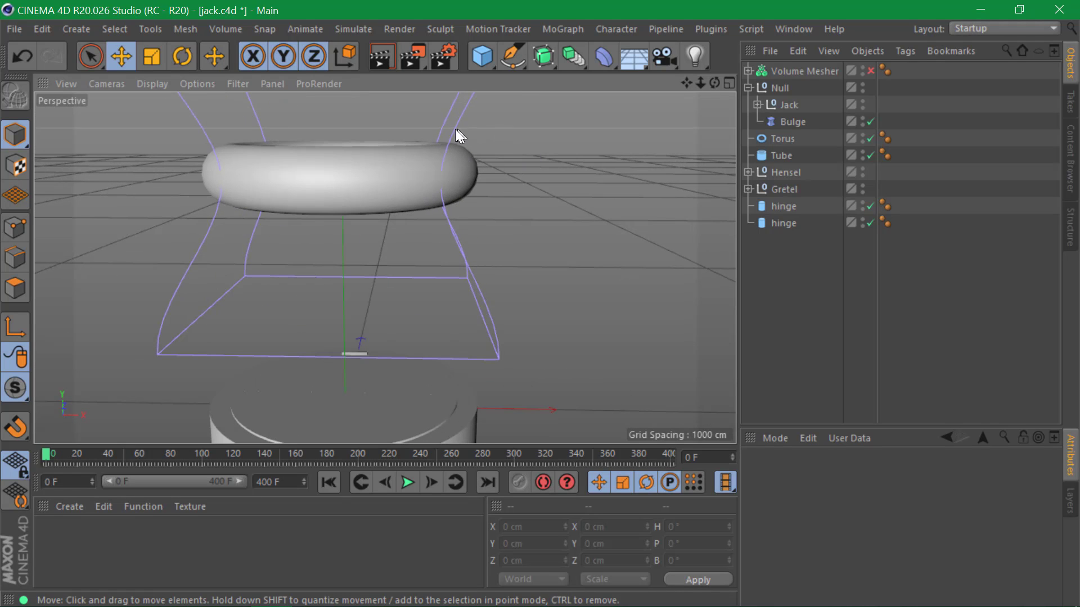
- Open the recent file animation.c4d and examine the metal brackets that hold the torus above the tube
{"action": "left_click", "coordinate": [14, 29]}
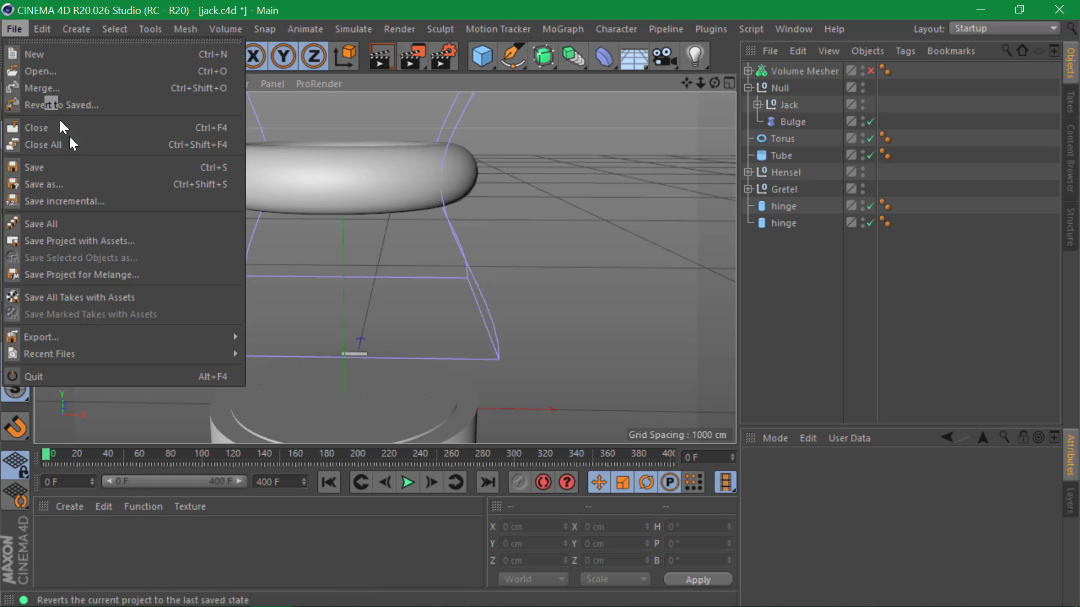
{"action": "mouse_move", "coordinate": [137, 351]}
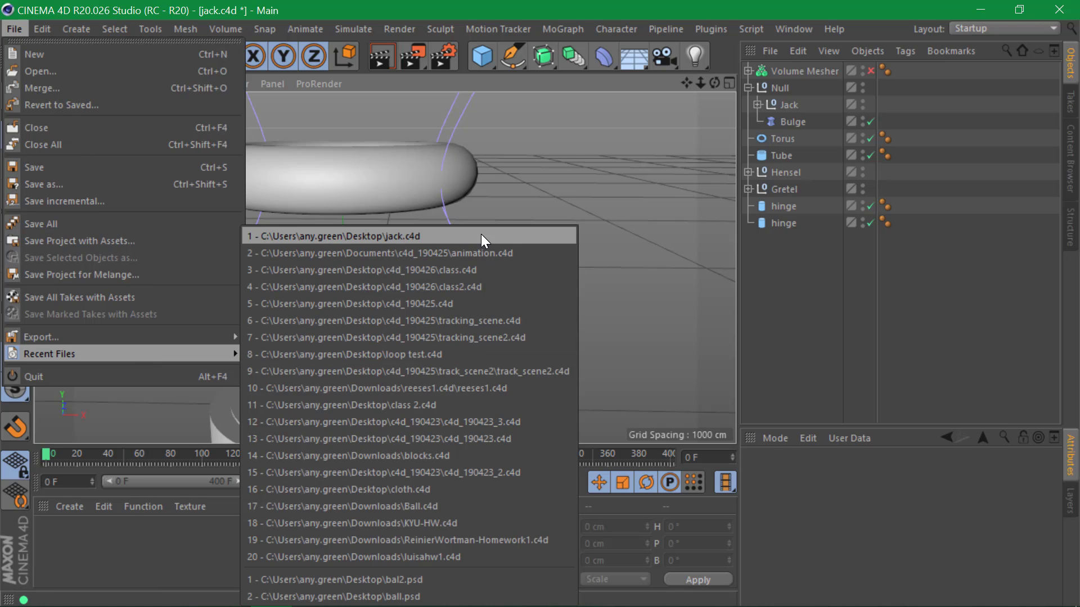
{"action": "left_click", "coordinate": [494, 252]}
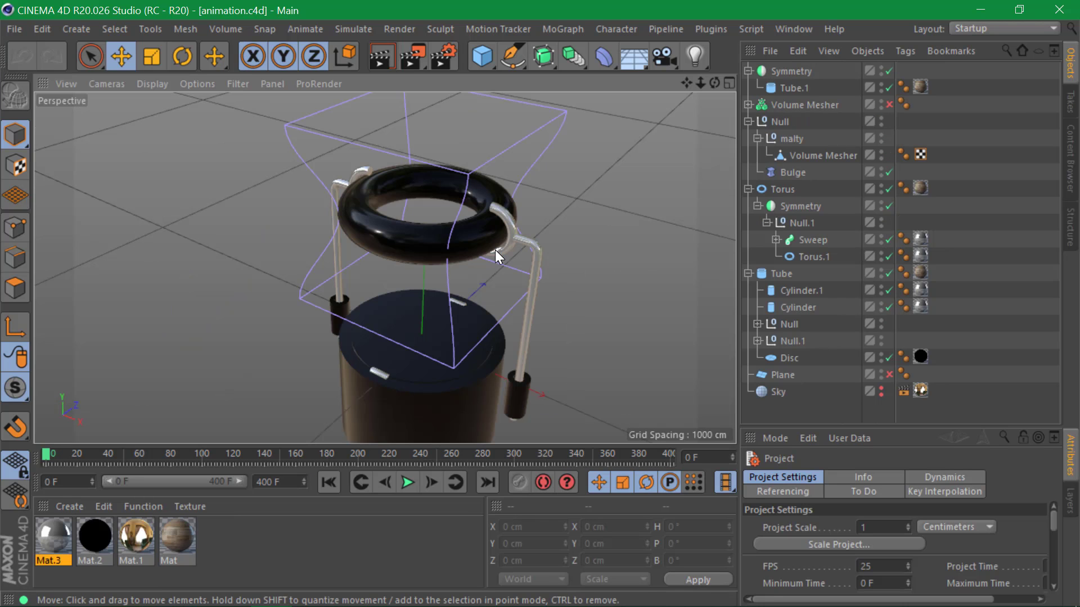
{"action": "left_click_drag", "start_coordinate": [501, 232], "coordinate": [425, 119], "text": "alt"}
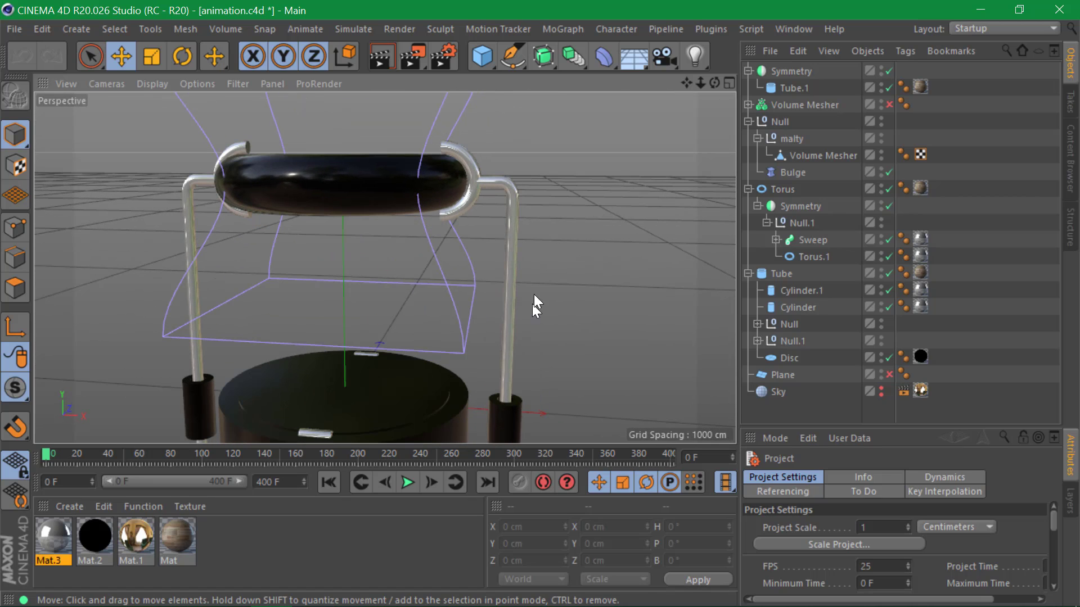
{"action": "left_click_drag", "start_coordinate": [534, 296], "coordinate": [498, 201], "text": "alt"}
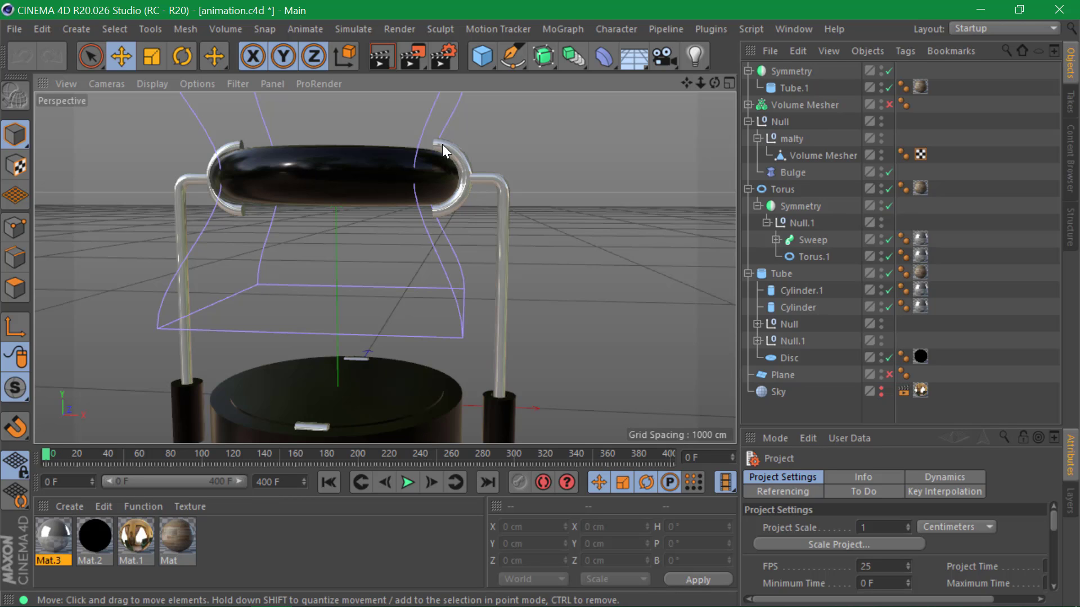
- Examine the finished brackets from above and switch back to the open project jack.c4d
{"action": "key", "text": "v"}
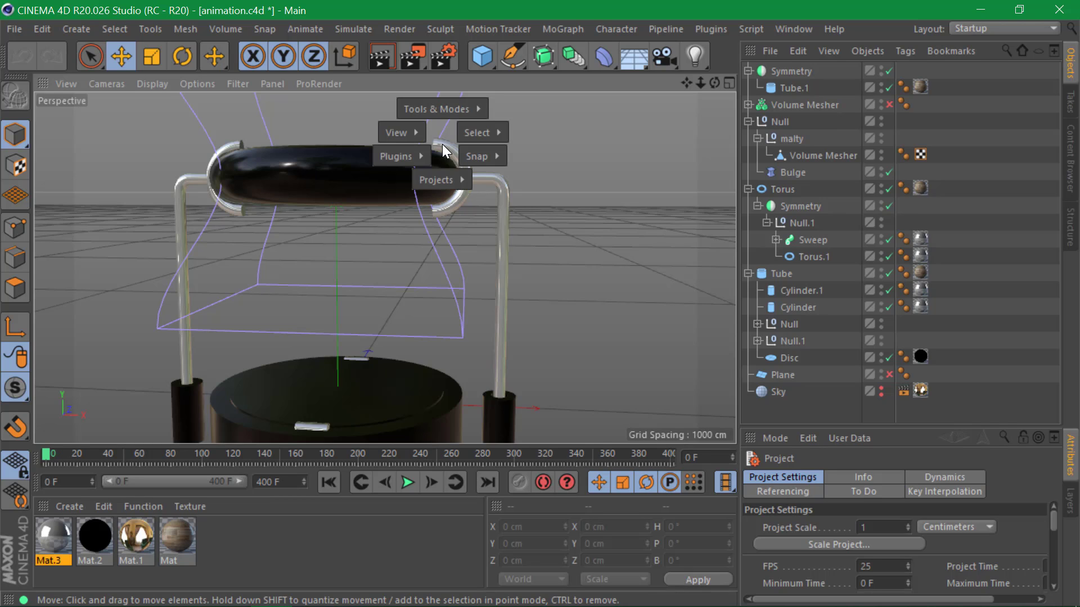
{"action": "left_click", "coordinate": [454, 146]}
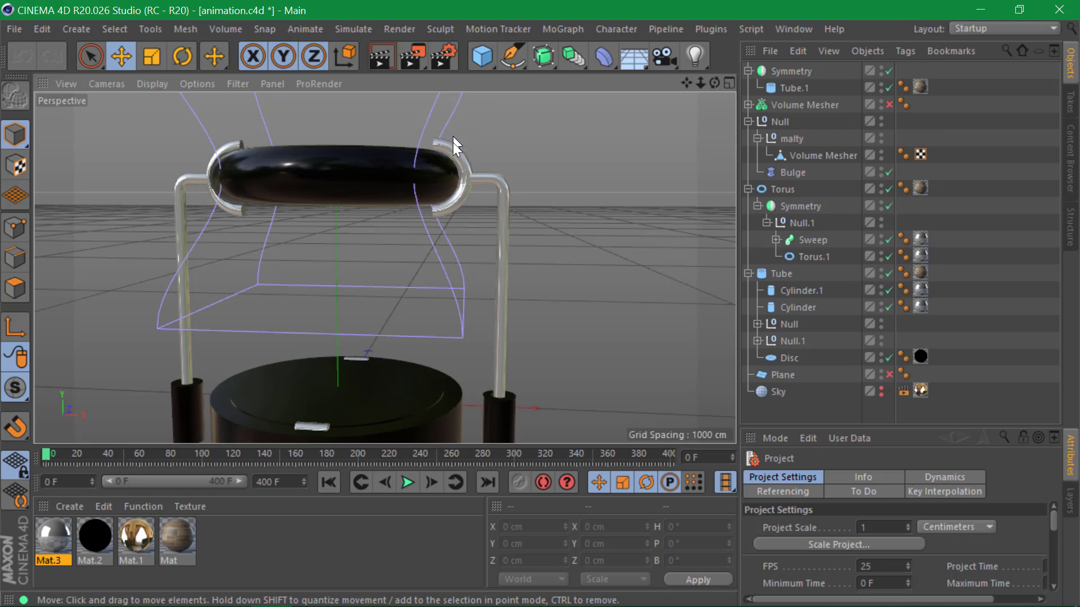
{"action": "left_click_drag", "start_coordinate": [357, 382], "coordinate": [293, 413], "text": "alt"}
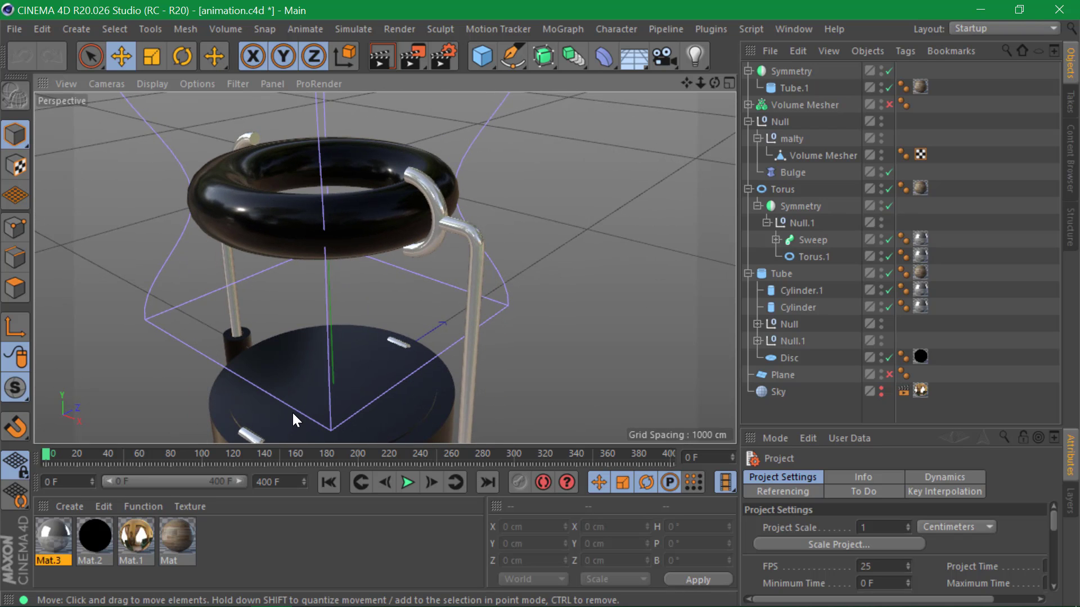
{"action": "key", "text": "v"}
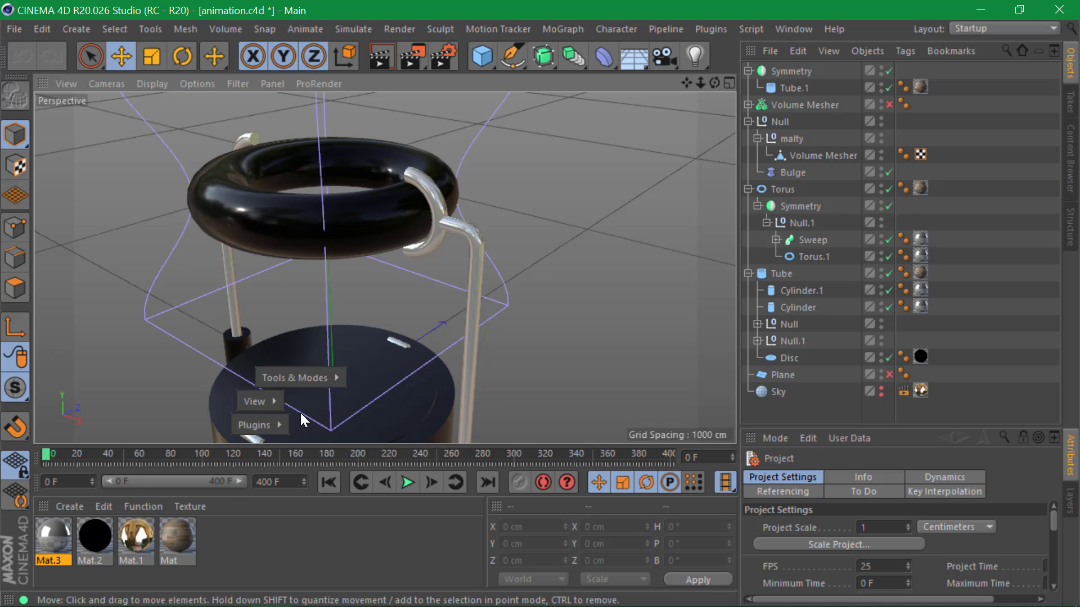
{"action": "mouse_move", "coordinate": [285, 445]}
{"action": "left_click", "coordinate": [287, 485]}
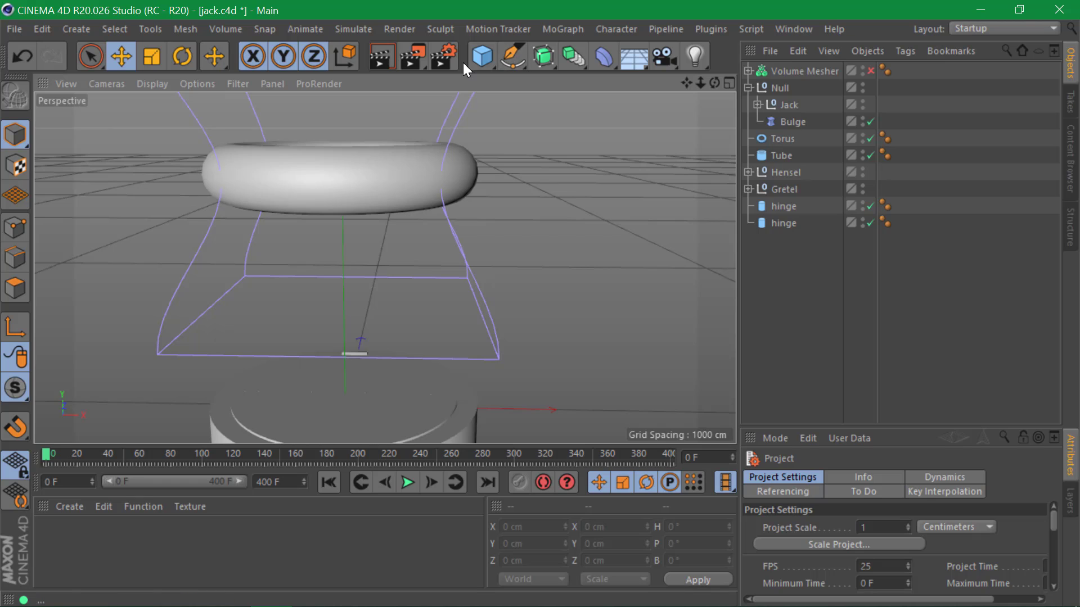
- Add a new torus and slice it from 0° to 180° to make a half ring
{"action": "left_click", "coordinate": [482, 56]}
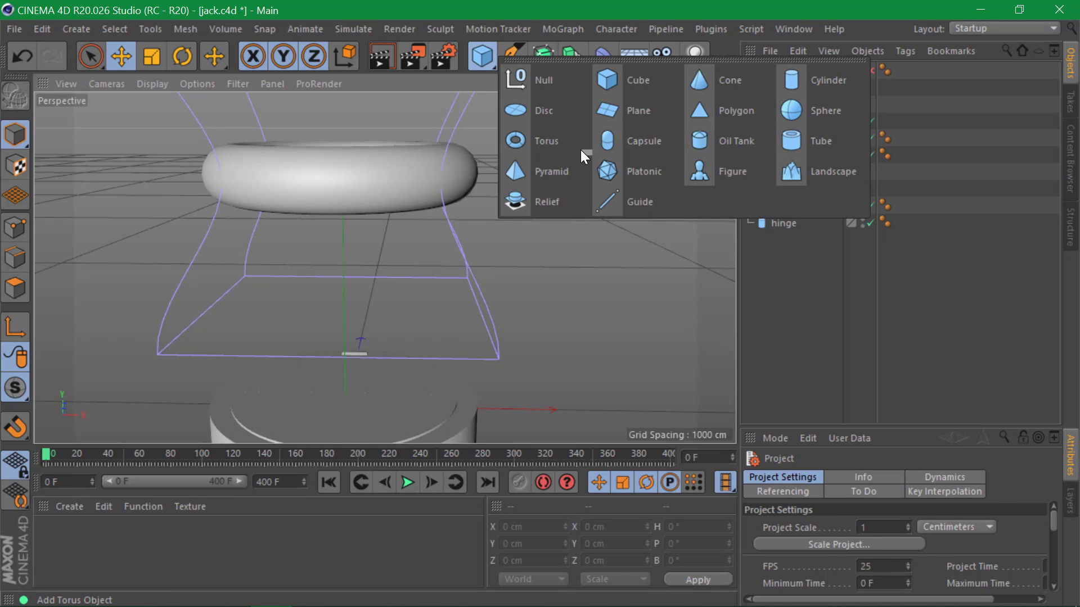
{"action": "left_click", "coordinate": [523, 141]}
{"action": "scroll", "coordinate": [331, 349], "scroll_direction": "down", "scroll_amount": 5}
{"action": "scroll", "coordinate": [331, 339], "scroll_direction": "up", "scroll_amount": 1}
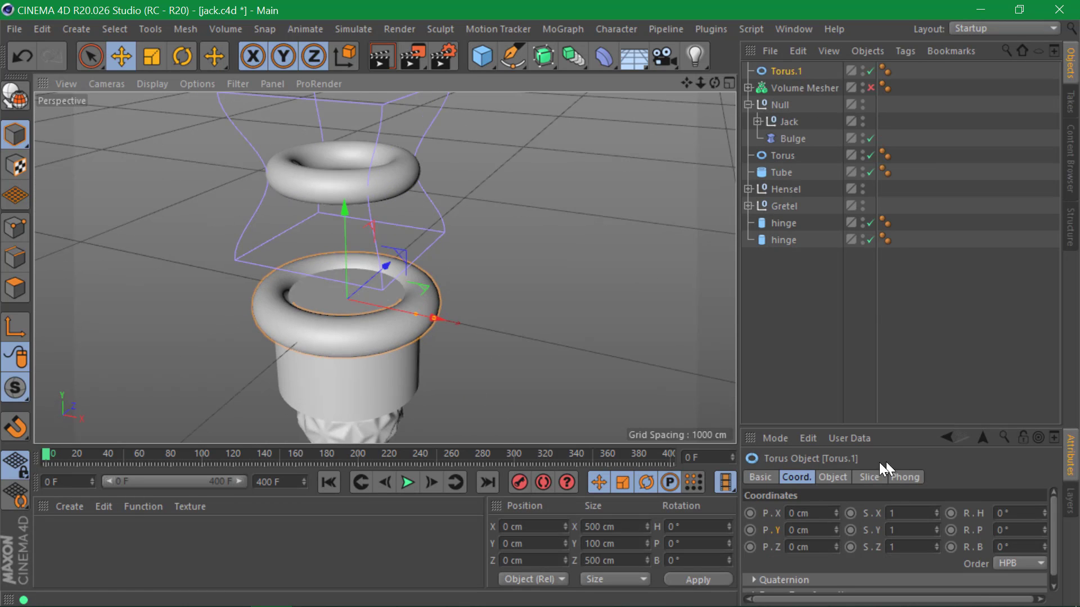
{"action": "left_click", "coordinate": [857, 477]}
{"action": "left_click_drag", "start_coordinate": [883, 426], "coordinate": [882, 285]}
{"action": "left_click", "coordinate": [825, 372]}
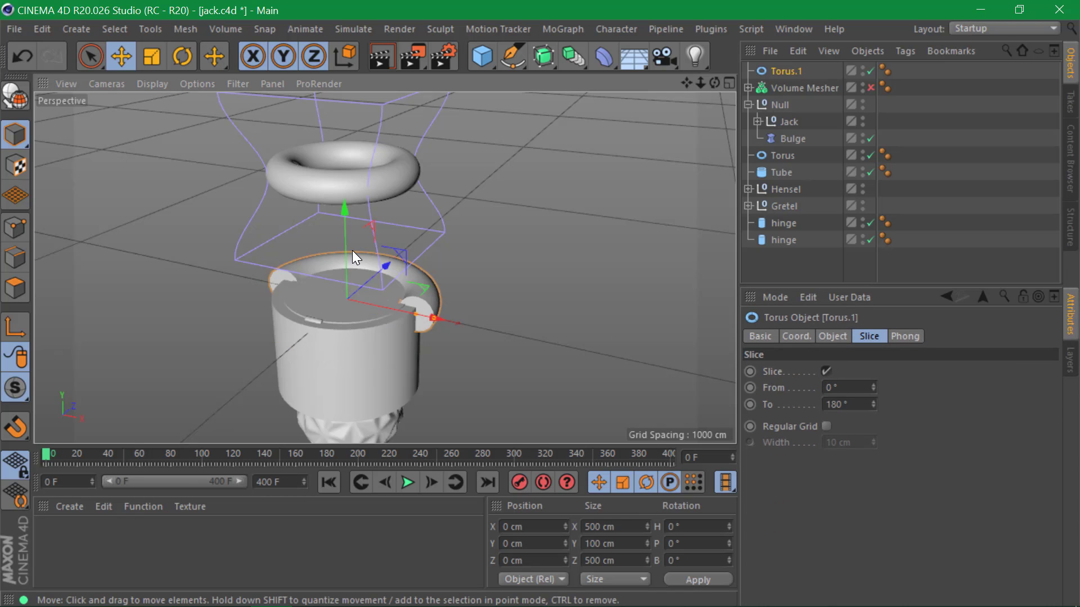
- Rotate the half ring upright to a heading of -90° and a bank of 90°
{"action": "left_click_drag", "start_coordinate": [352, 251], "coordinate": [450, 319], "text": "alt"}
{"action": "key", "text": "r"}
{"action": "key", "text": "ctrl+z"}
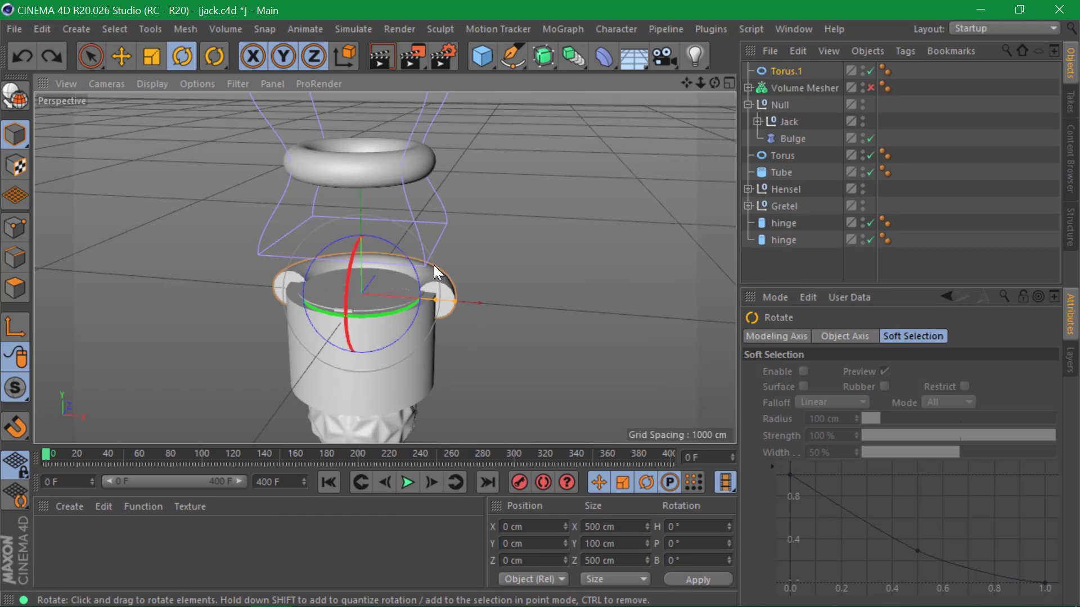
{"action": "left_click_drag", "start_coordinate": [411, 257], "coordinate": [301, 296]}
{"action": "key", "text": "ctrl+z"}
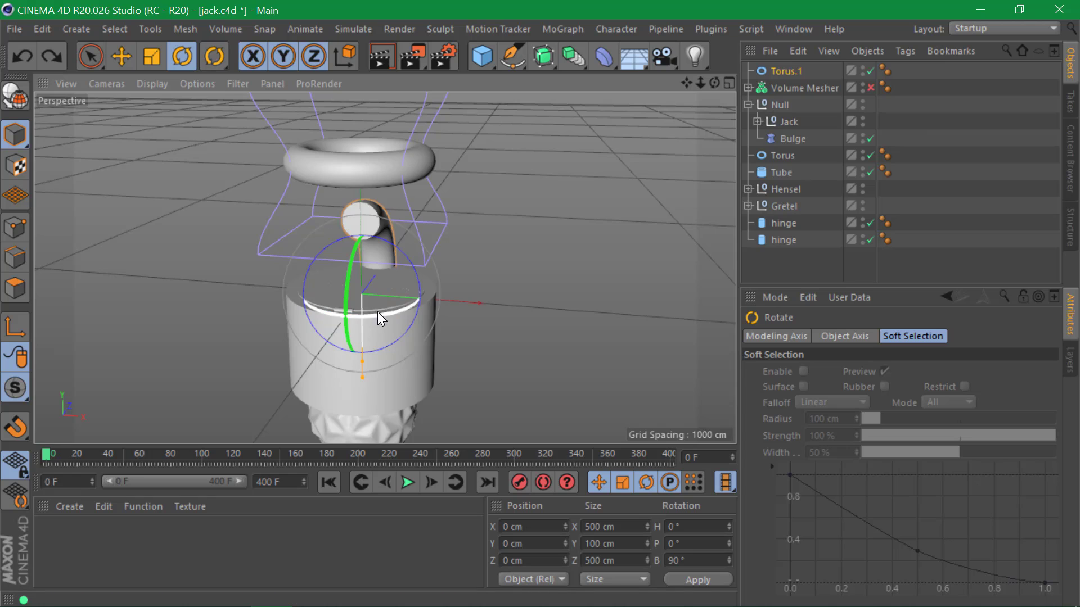
{"action": "left_click_drag", "start_coordinate": [375, 312], "coordinate": [263, 305]}
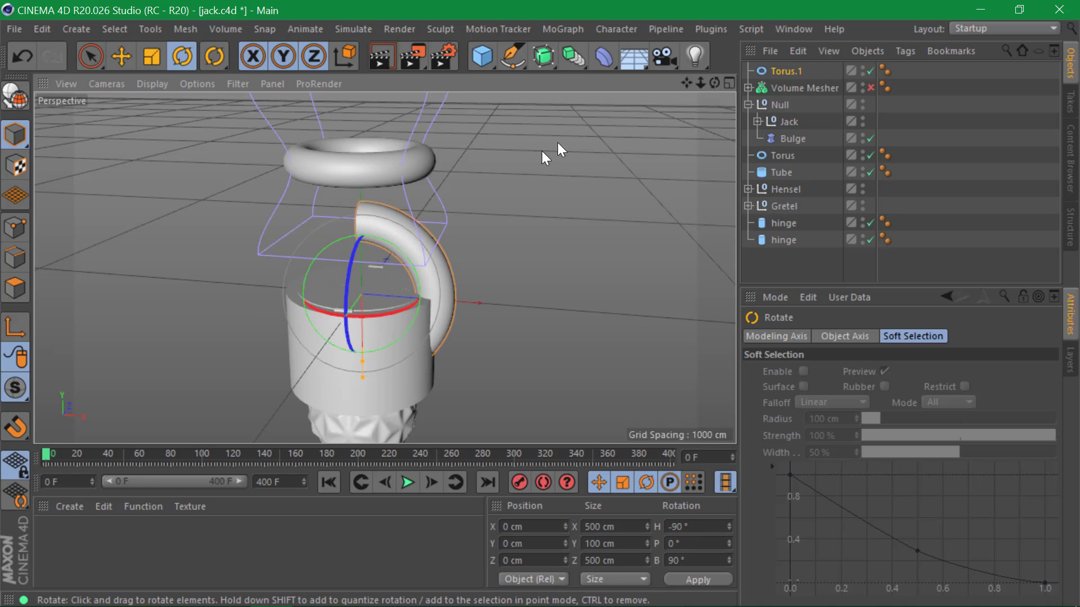
- In the front view, move the half ring onto the floating torus's outer edge, at about X 155 cm and Y 354 cm
{"action": "left_click", "coordinate": [729, 84]}
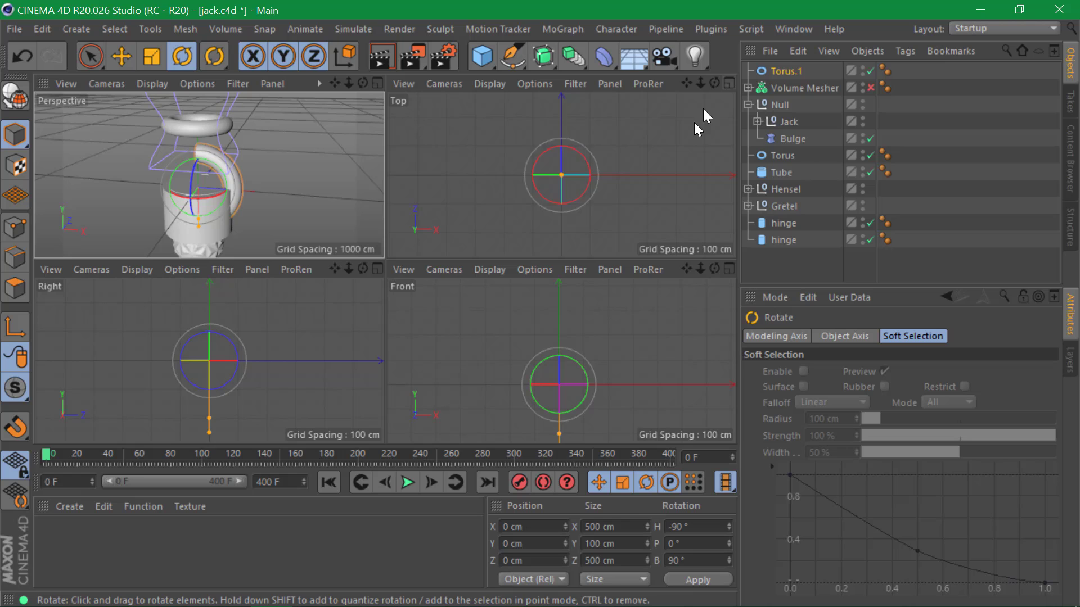
{"action": "left_click", "coordinate": [729, 269]}
{"action": "key", "text": "e"}
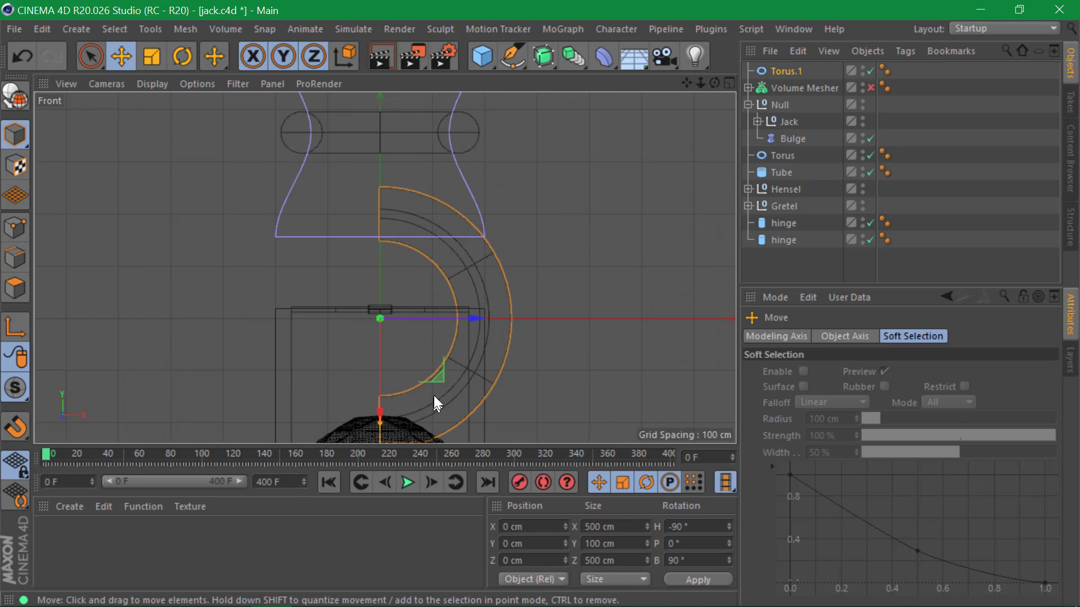
{"action": "left_click_drag", "start_coordinate": [441, 378], "coordinate": [503, 180]}
{"action": "left_click_drag", "start_coordinate": [496, 184], "coordinate": [518, 192]}
- Scale the half ring down to a diameter of about 140 cm so it wraps around the floating torus's cross-section
{"action": "key", "text": "t"}
{"action": "left_click_drag", "start_coordinate": [571, 128], "coordinate": [146, 253]}
{"action": "right_click_drag", "start_coordinate": [393, 137], "coordinate": [472, 121], "text": "alt"}
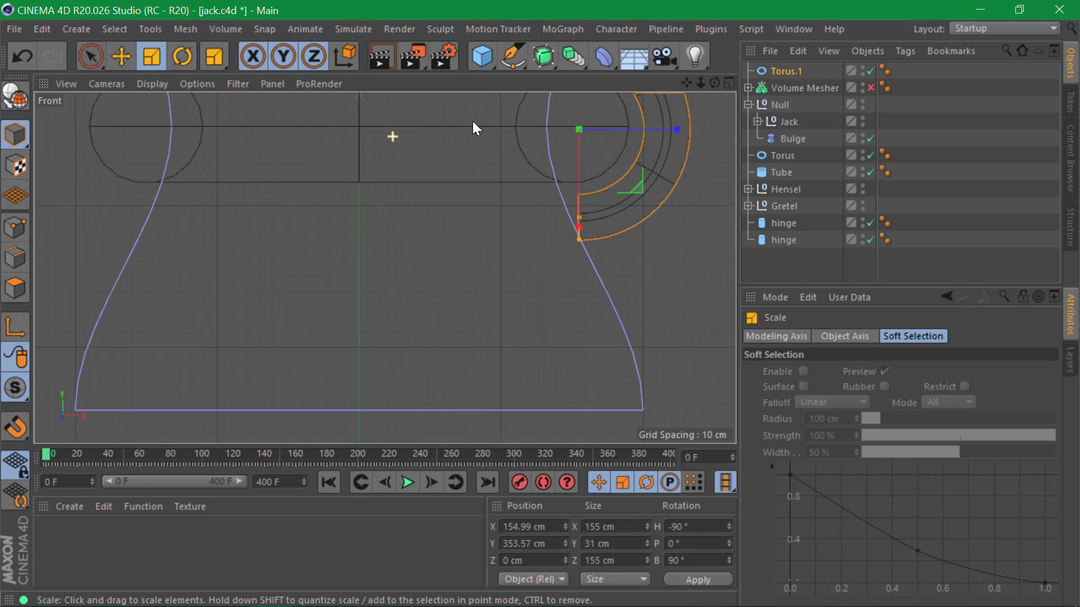
{"action": "middle_click_drag", "start_coordinate": [534, 102], "coordinate": [342, 222], "text": "alt"}
{"action": "left_click_drag", "start_coordinate": [525, 184], "coordinate": [467, 204]}
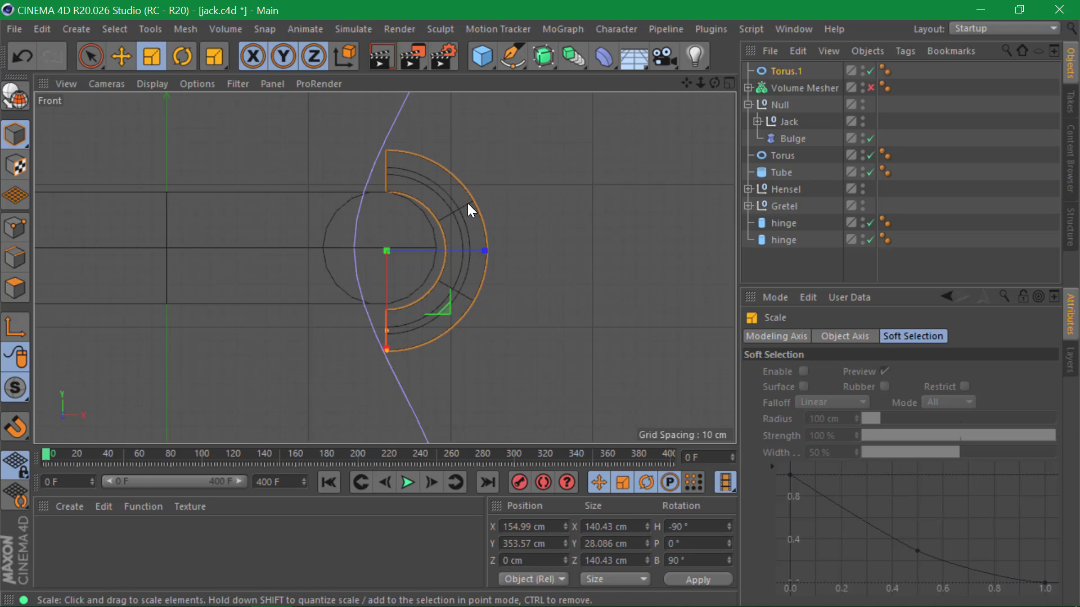
- Fine-tune the half ring's position around the floating torus's cross-section to about X 149.6 cm and Y 354.8 cm
{"action": "key", "text": "e"}
{"action": "left_click_drag", "start_coordinate": [476, 250], "coordinate": [469, 249]}
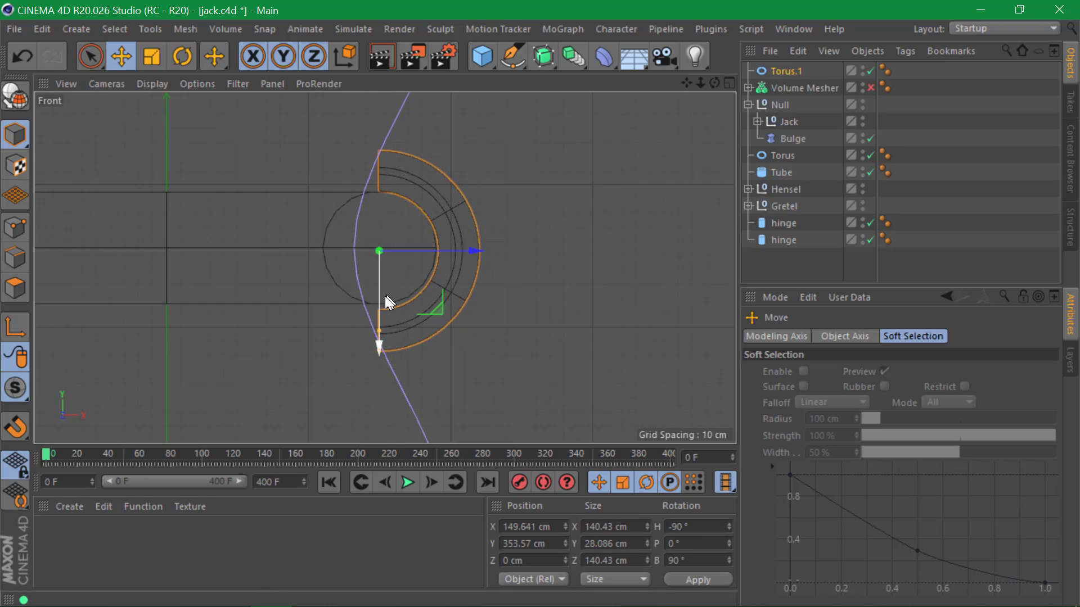
{"action": "left_click_drag", "start_coordinate": [385, 295], "coordinate": [380, 298]}
{"action": "scroll", "coordinate": [380, 275], "scroll_direction": "up", "scroll_amount": 3}
{"action": "scroll", "coordinate": [413, 263], "scroll_direction": "up", "scroll_amount": 2}
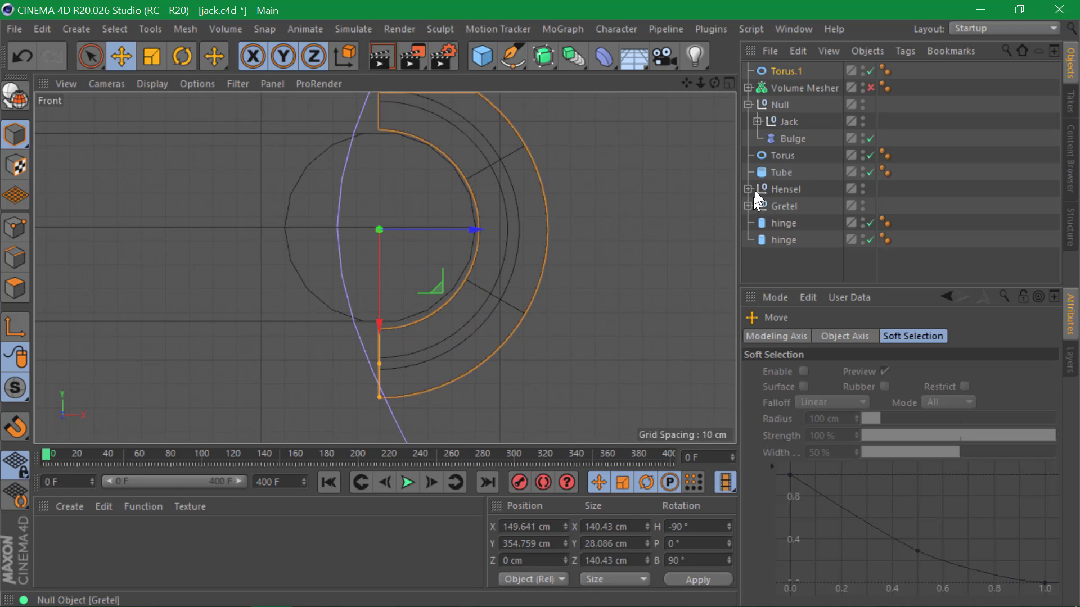
- Compare the object properties of the floating torus and the half ring, and set the half ring's pipe radius to 8 cm
{"action": "left_click", "coordinate": [788, 158]}
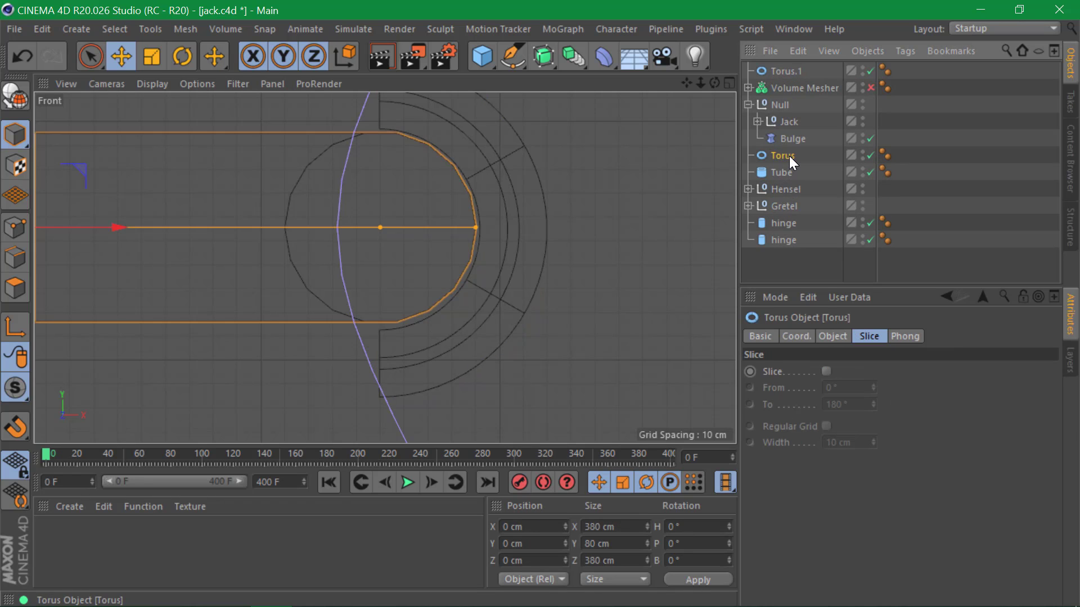
{"action": "left_click", "coordinate": [831, 337]}
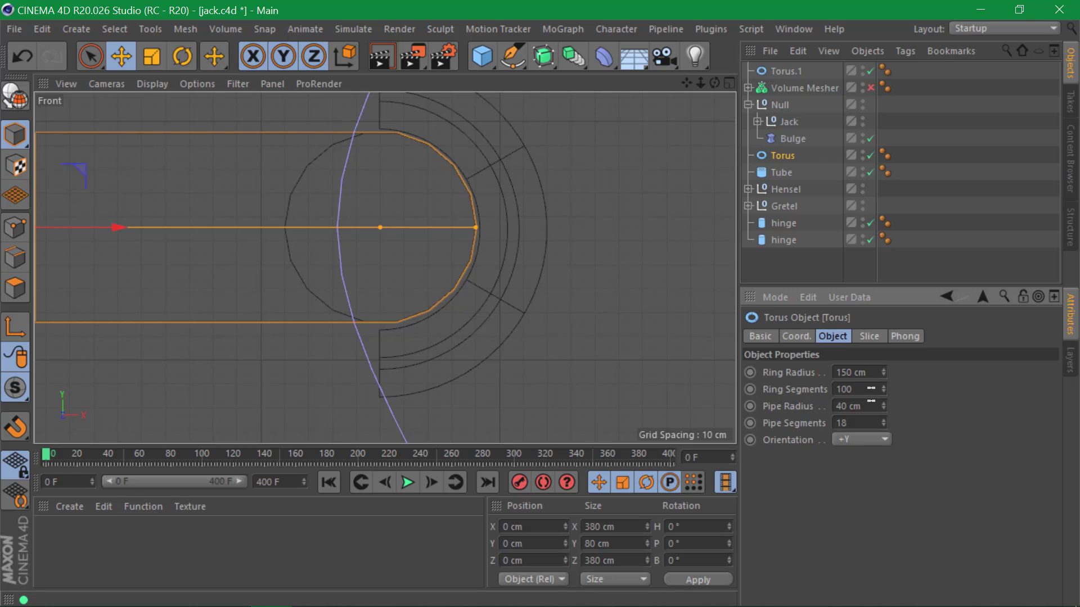
{"action": "left_click_drag", "start_coordinate": [862, 406], "coordinate": [709, 406]}
{"action": "left_click", "coordinate": [786, 72]}
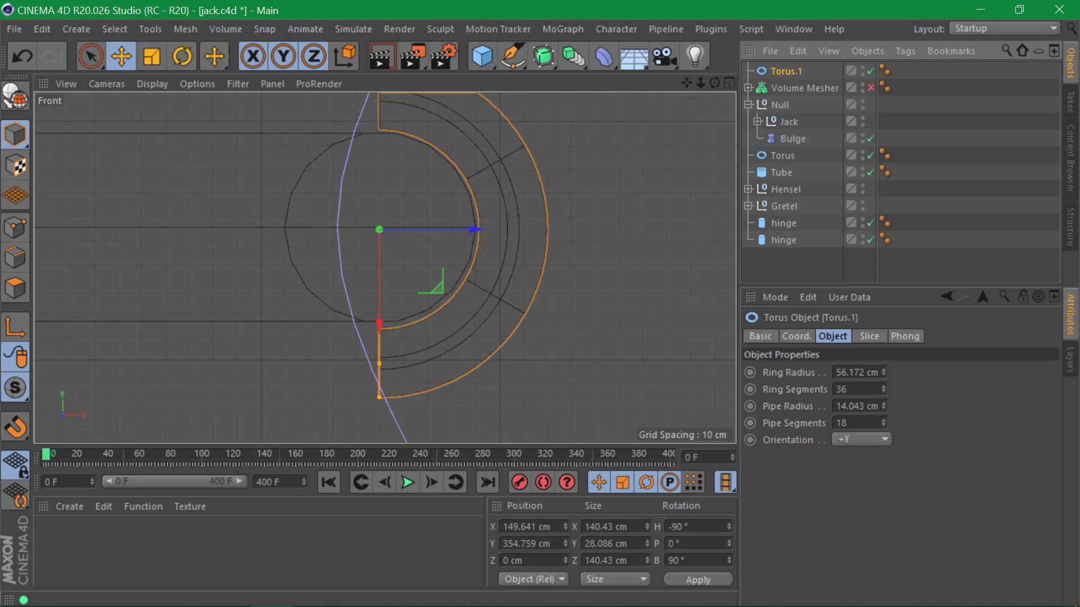
{"action": "left_click", "coordinate": [936, 422]}
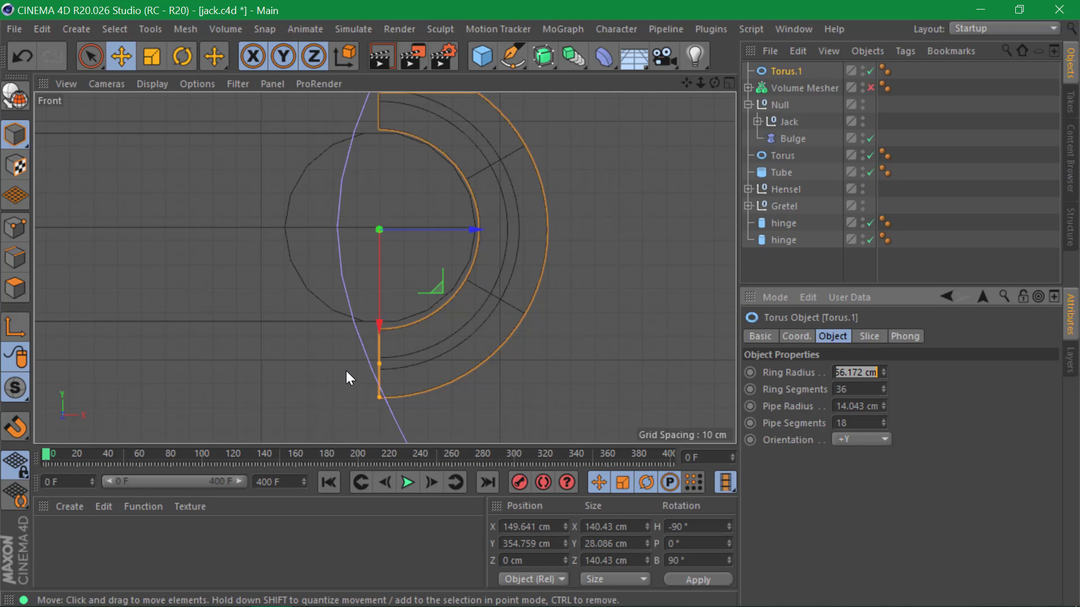
{"action": "left_click_drag", "start_coordinate": [380, 397], "coordinate": [383, 382]}
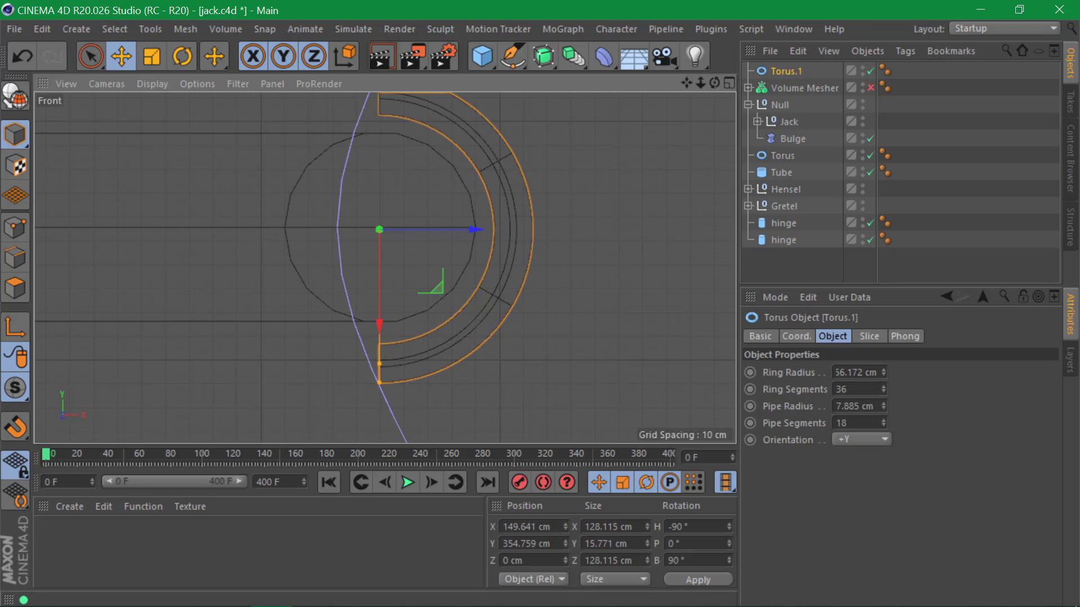
{"action": "left_click_drag", "start_coordinate": [874, 406], "coordinate": [566, 409]}
{"action": "type", "text": "8"}
{"action": "key", "text": "Return"}
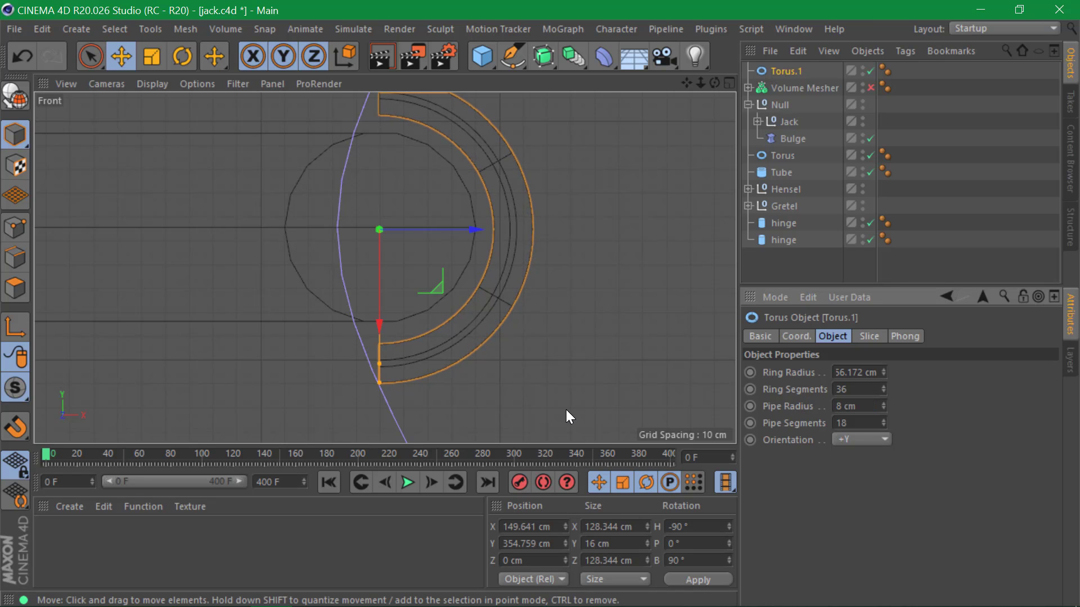
- Reduce the half ring's ring radius to about 49.6 cm and nudge it up to about Y 355.8 cm
{"action": "left_click_drag", "start_coordinate": [382, 360], "coordinate": [381, 348]}
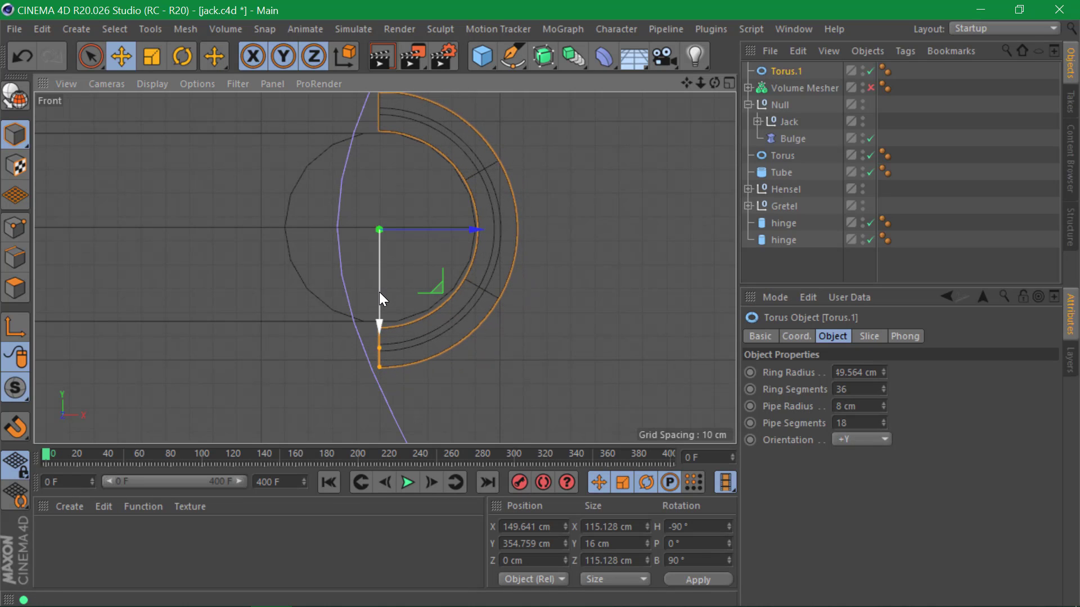
{"action": "left_click_drag", "start_coordinate": [379, 292], "coordinate": [379, 290]}
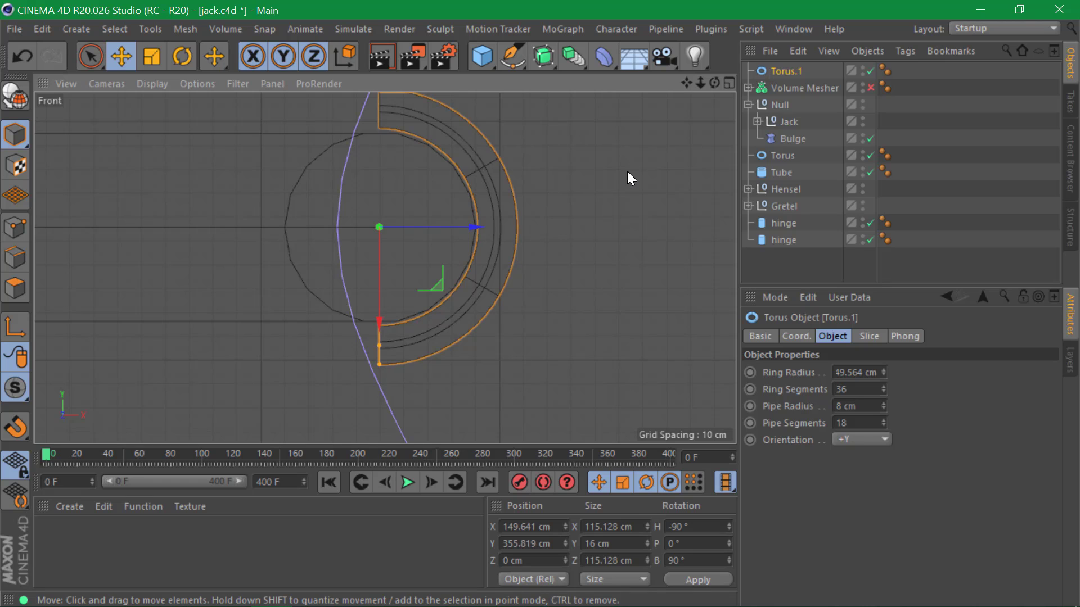
{"action": "left_click", "coordinate": [731, 83]}
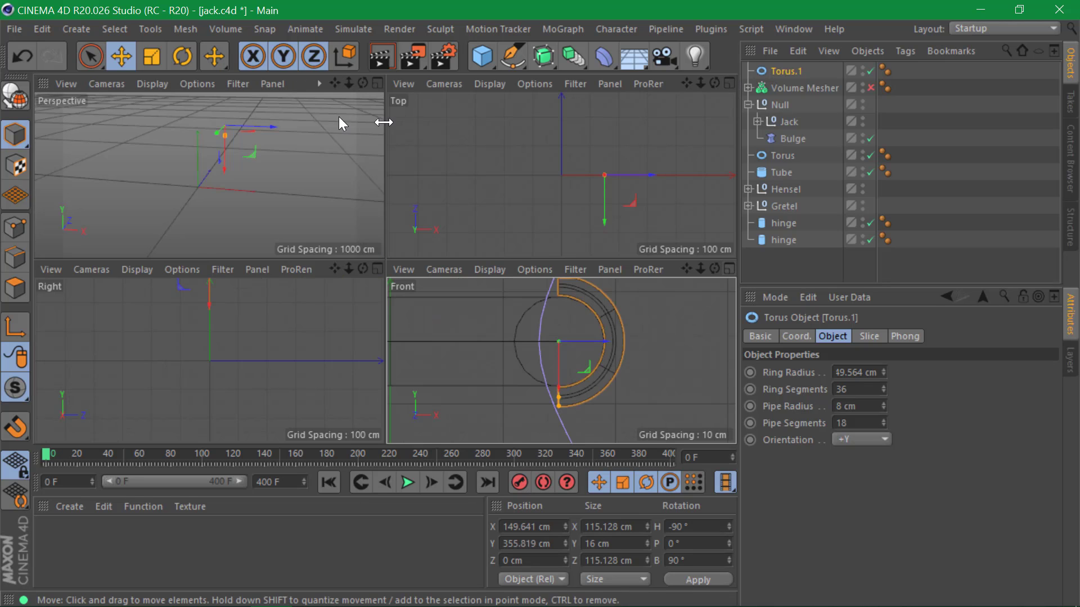
{"action": "left_click", "coordinate": [380, 82]}
{"action": "left_click_drag", "start_coordinate": [548, 236], "coordinate": [436, 166], "text": "alt"}
{"action": "scroll", "coordinate": [435, 163], "scroll_direction": "up", "scroll_amount": 3}
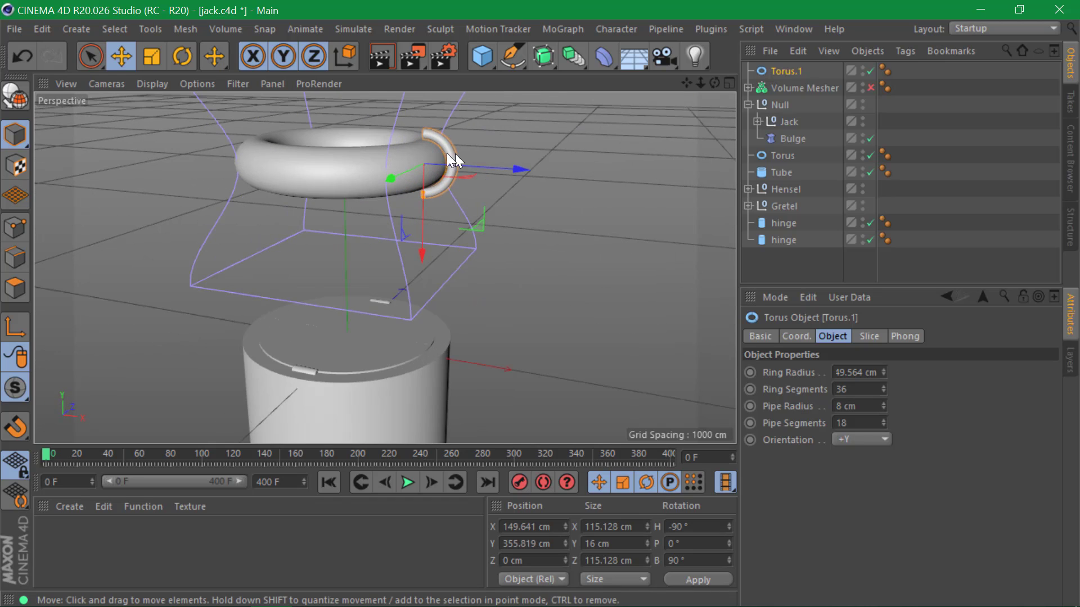
- Switch to the open project animation.c4d and examine the bent bracket arms attached to the half rings
{"action": "key", "text": "alt+Tab"}
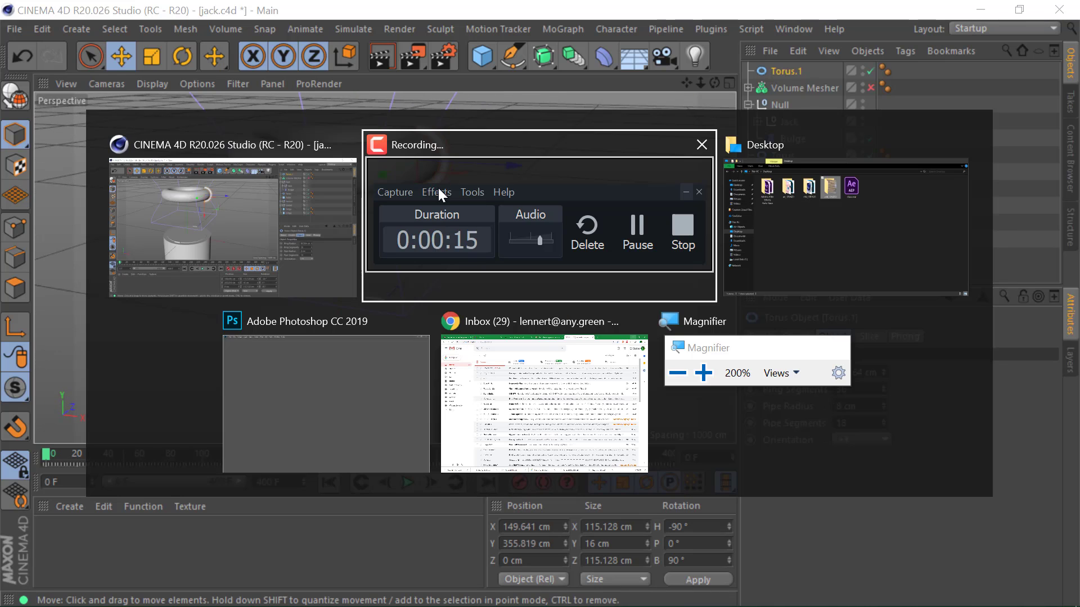
{"action": "left_click", "coordinate": [194, 211]}
{"action": "key", "text": "v"}
{"action": "mouse_move", "coordinate": [534, 207]}
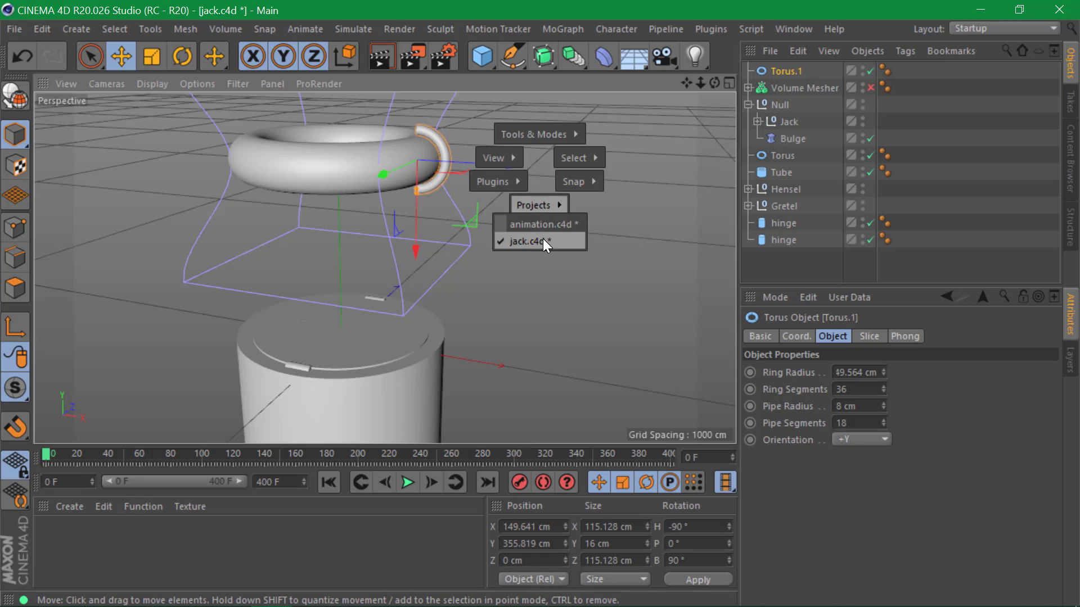
{"action": "left_click", "coordinate": [543, 228]}
{"action": "left_click_drag", "start_coordinate": [545, 227], "coordinate": [544, 204], "text": "alt"}
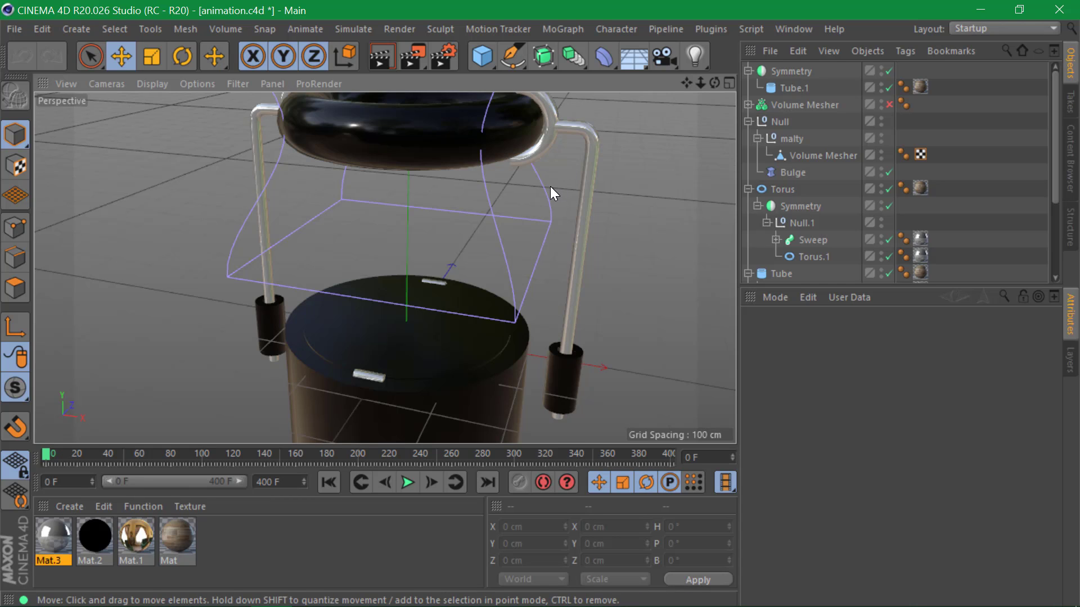
- Create a new project and add a thin cylinder with a radius of about 14 cm and 88 height segments
{"action": "key", "text": "ctrl+n"}
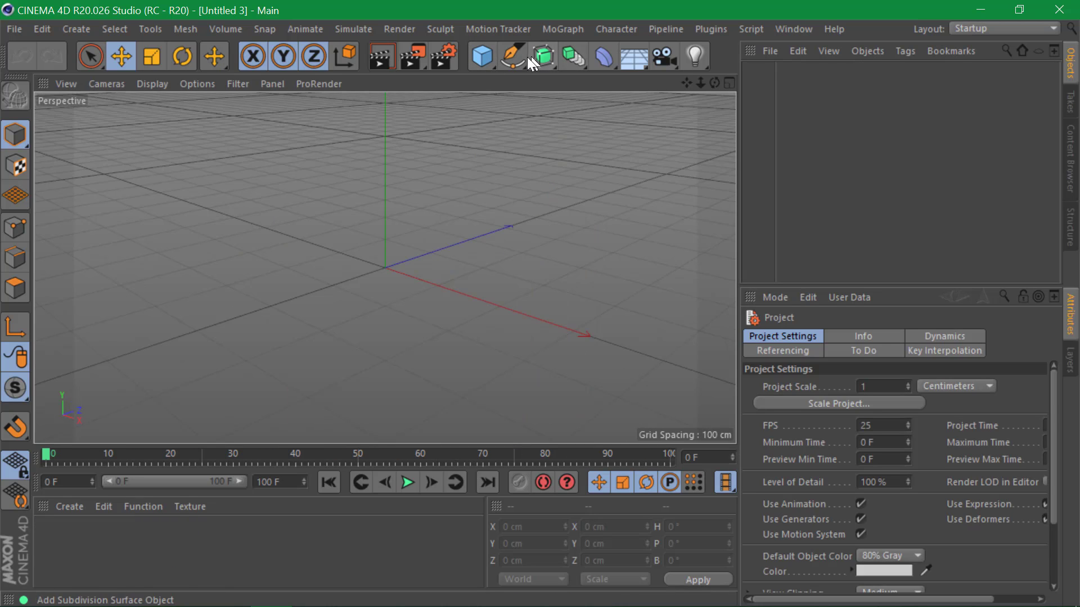
{"action": "left_click", "coordinate": [521, 62]}
{"action": "left_click", "coordinate": [475, 62]}
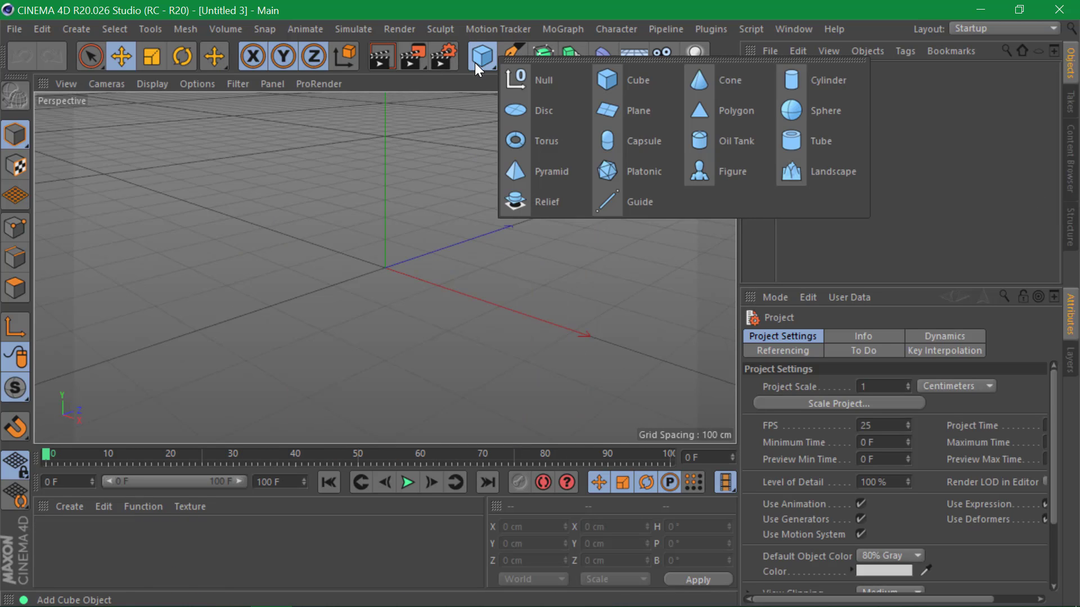
{"action": "left_click", "coordinate": [827, 80]}
{"action": "left_click_drag", "start_coordinate": [392, 206], "coordinate": [390, 208]}
{"action": "left_click_drag", "start_coordinate": [902, 406], "coordinate": [903, 400]}
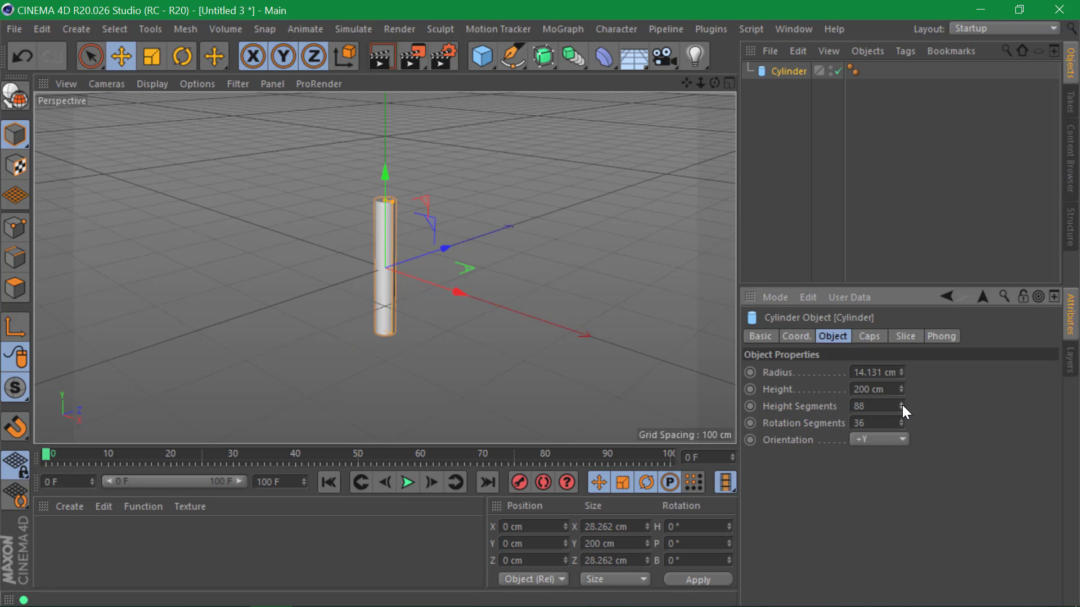
- Add a Bend deformer scaled to 44.25 cm as a child of the cylinder and set its strength to 90°
{"action": "left_click", "coordinate": [603, 55]}
{"action": "key", "text": "t"}
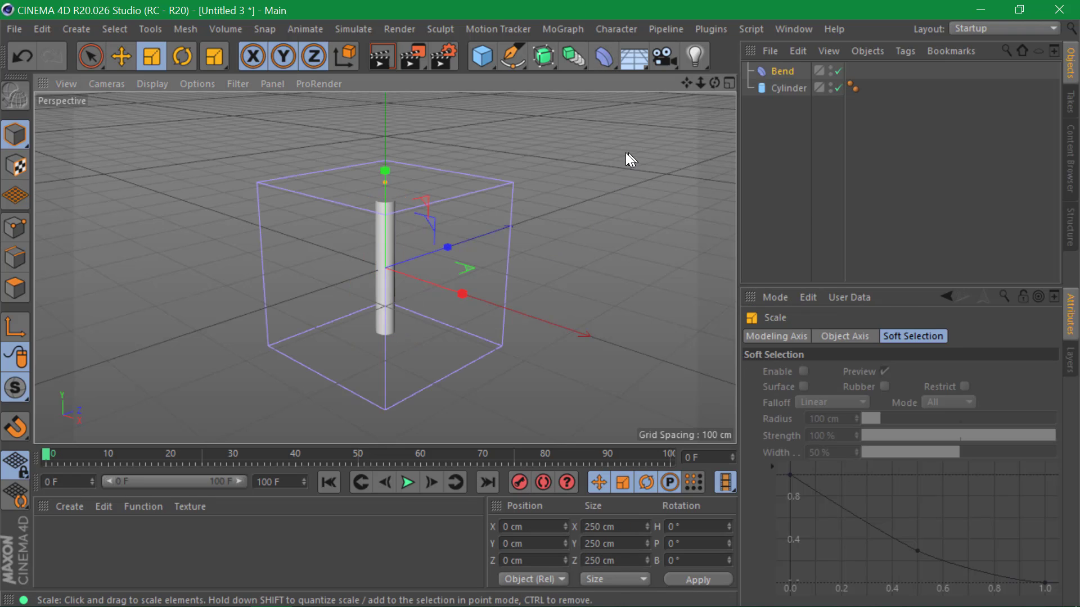
{"action": "left_click_drag", "start_coordinate": [627, 156], "coordinate": [228, 421]}
{"action": "left_click_drag", "start_coordinate": [788, 72], "coordinate": [781, 89]}
{"action": "type", "text": "90"}
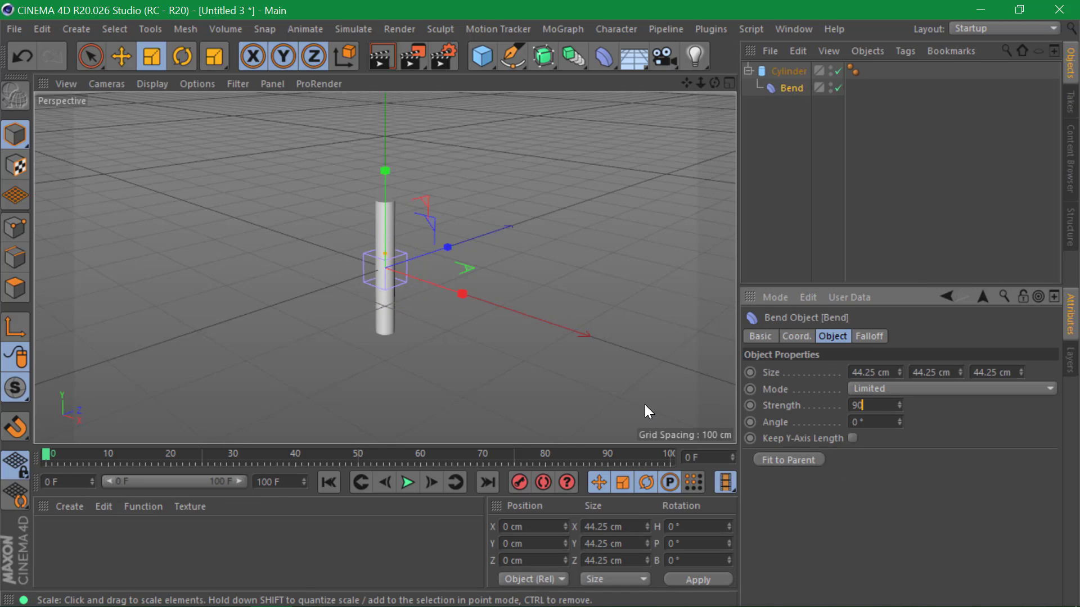
{"action": "key", "text": "Return"}
- Move the Bend deformer up along the cylinder to about Y 64.7 cm
{"action": "left_click_drag", "start_coordinate": [346, 253], "coordinate": [518, 241], "text": "alt"}
{"action": "key", "text": "e"}
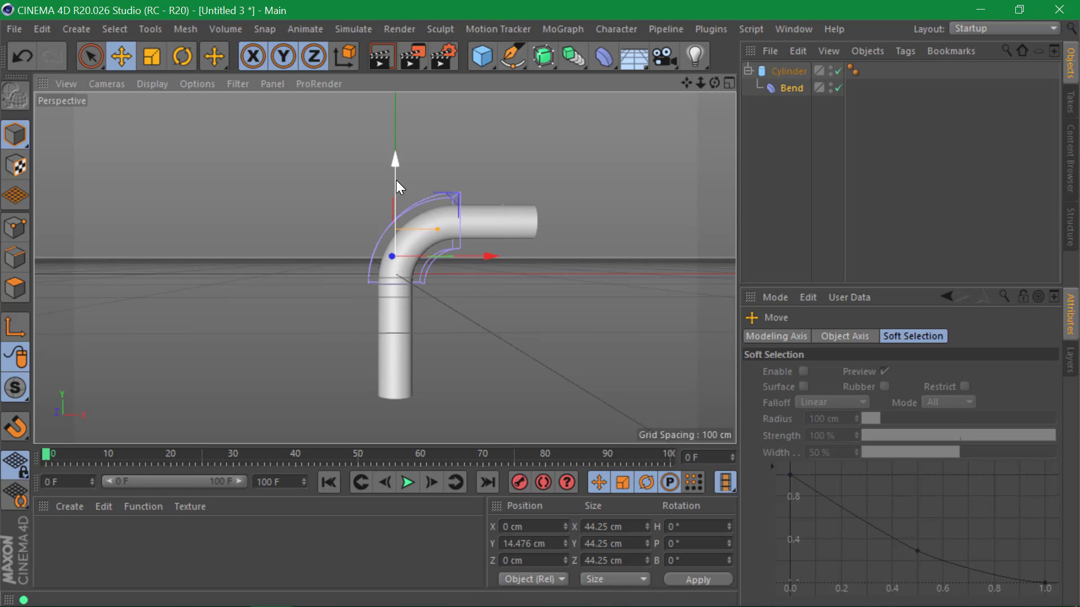
{"action": "left_click_drag", "start_coordinate": [396, 179], "coordinate": [391, 119]}
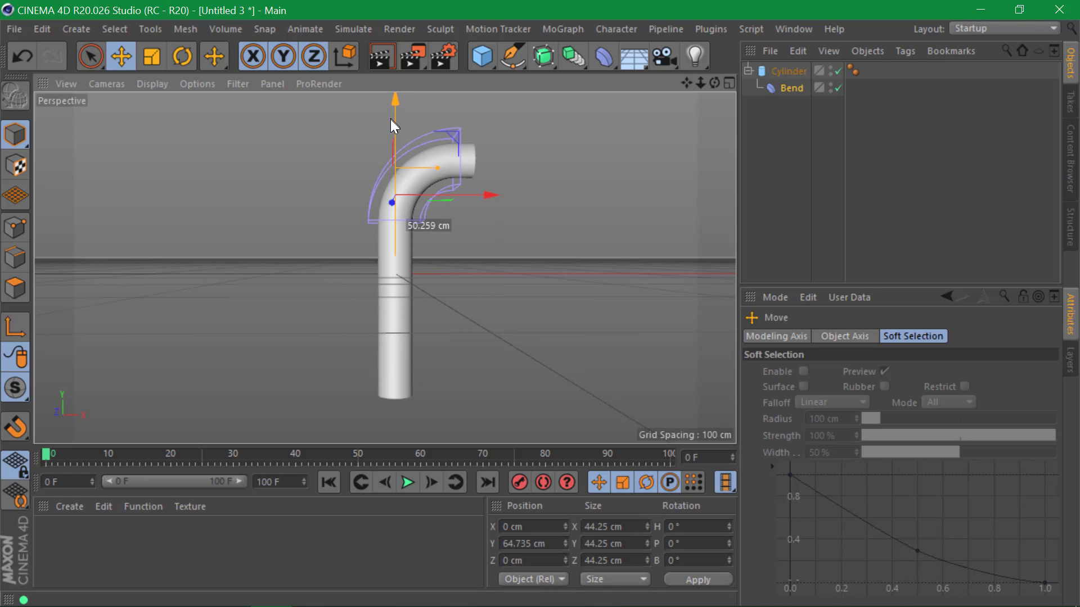
- Set the cylinder's height to 264 cm and move the cylinder down along the Y axis
{"action": "left_click", "coordinate": [774, 73]}
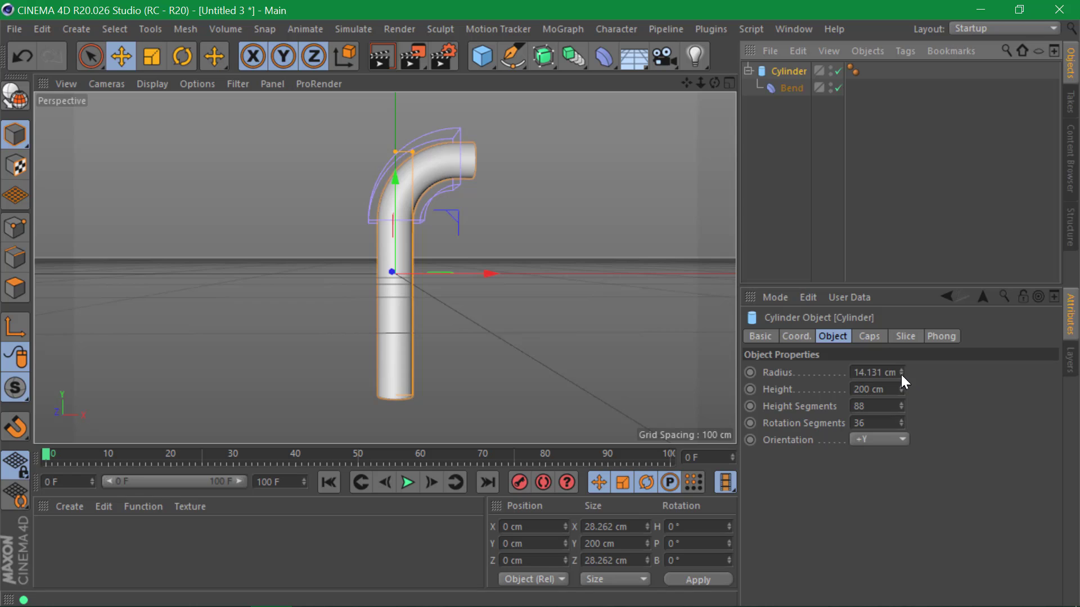
{"action": "left_click_drag", "start_coordinate": [901, 374], "coordinate": [900, 382]}
{"action": "key", "text": "ctrl+z"}
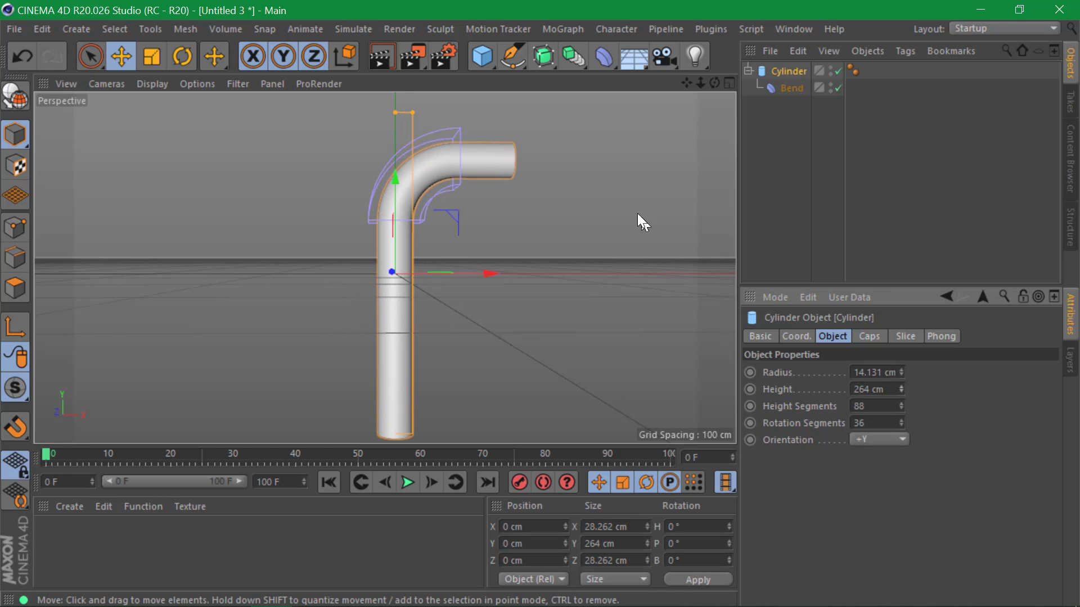
{"action": "left_click_drag", "start_coordinate": [395, 178], "coordinate": [396, 202]}
- Move the Bend deformer up along the cylinder to about Y 80.5 cm
{"action": "left_click", "coordinate": [790, 88]}
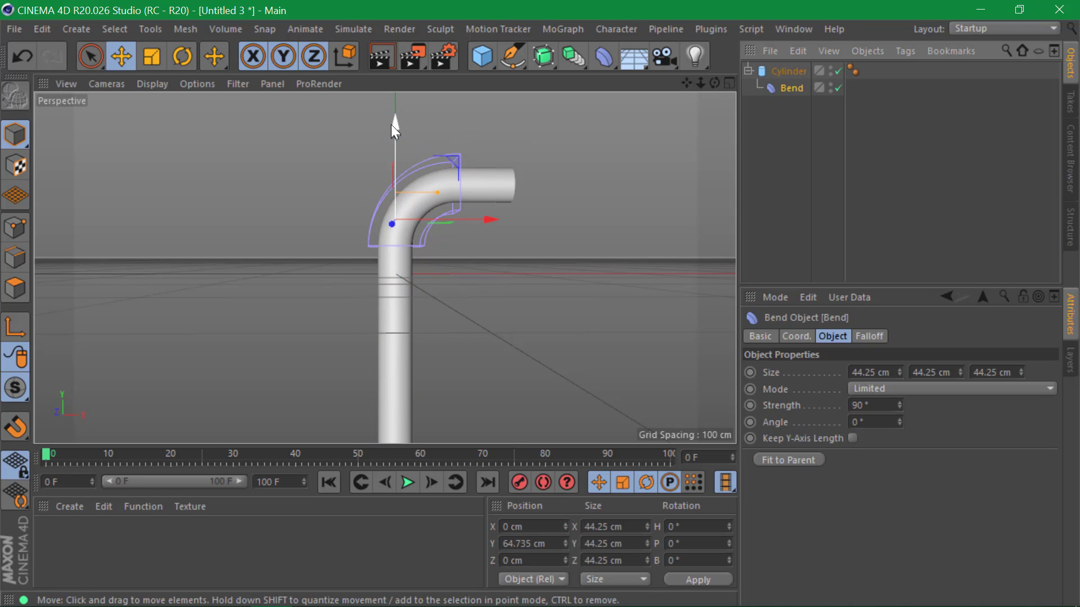
{"action": "left_click_drag", "start_coordinate": [392, 122], "coordinate": [392, 105]}
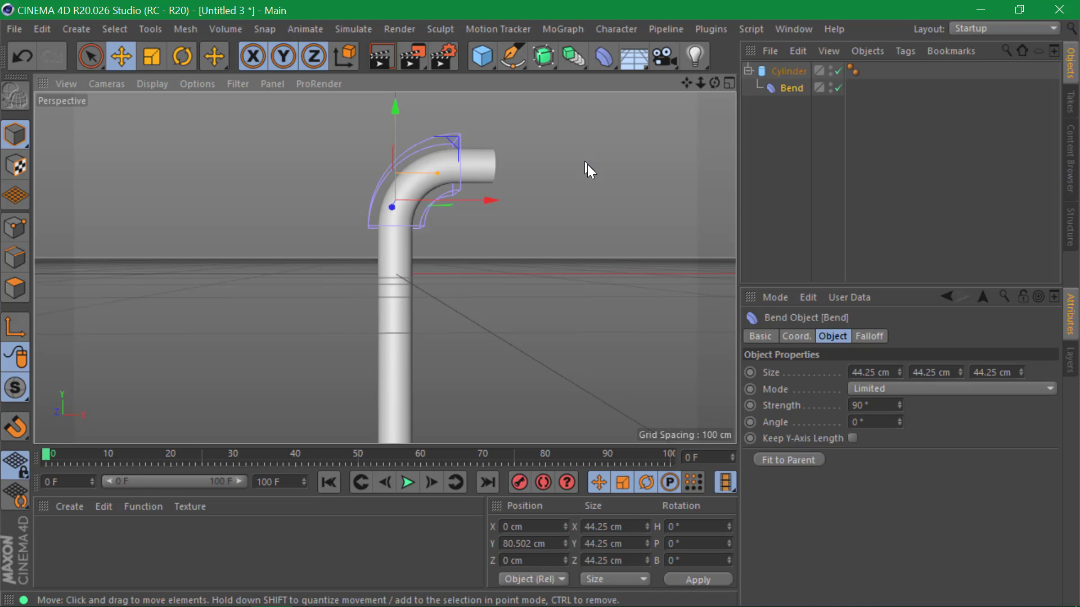
- Close the bent-cylinder test project without saving and switch to the jack.c4d project
{"action": "key", "text": "ctrl+F4"}
{"action": "left_click", "coordinate": [562, 371]}
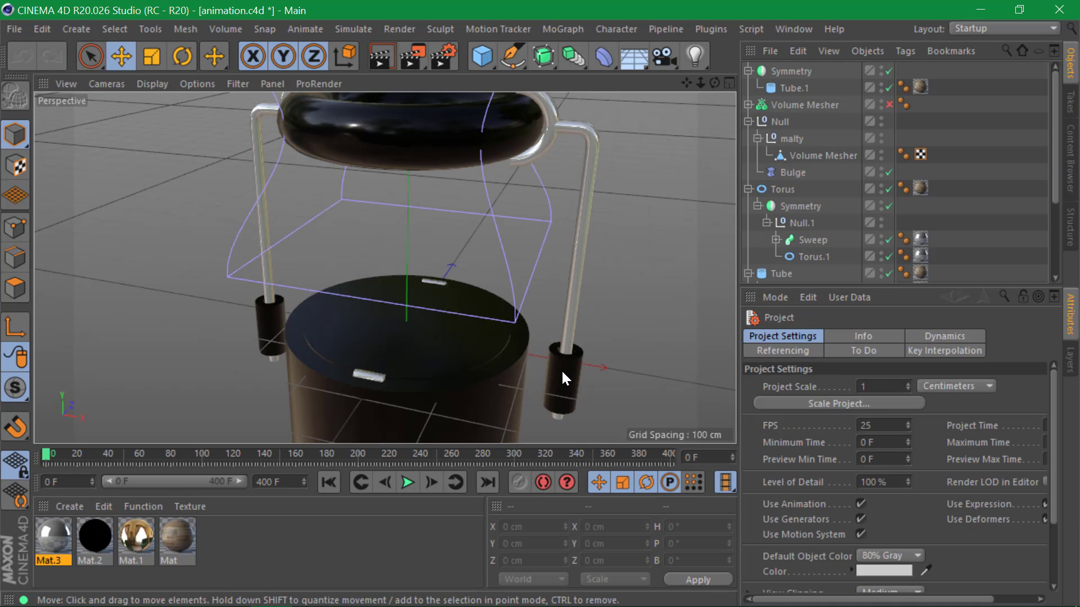
{"action": "key", "text": "v"}
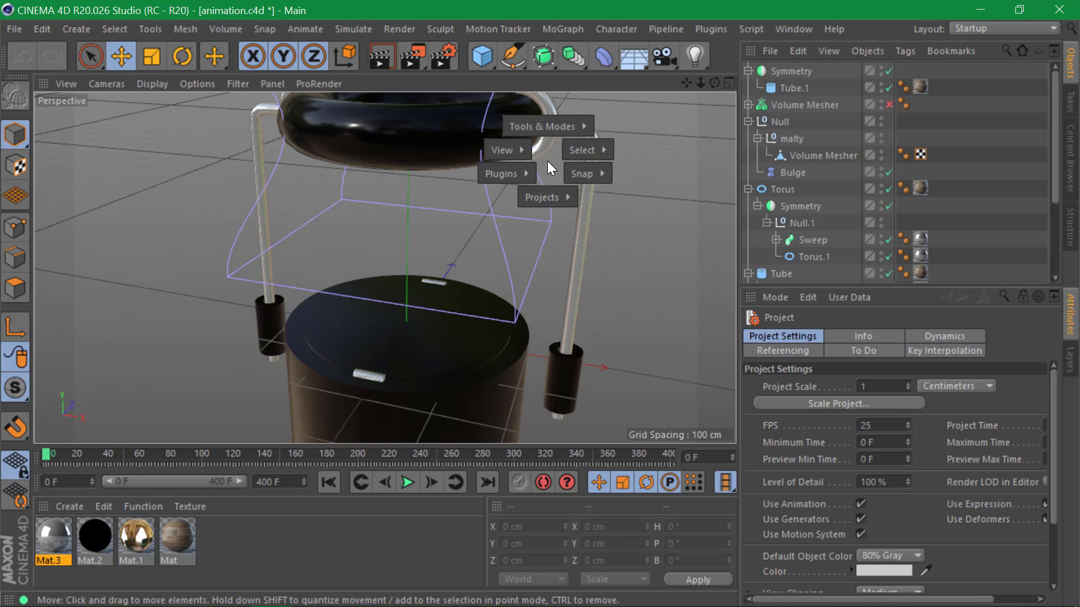
{"action": "left_click", "coordinate": [545, 234]}
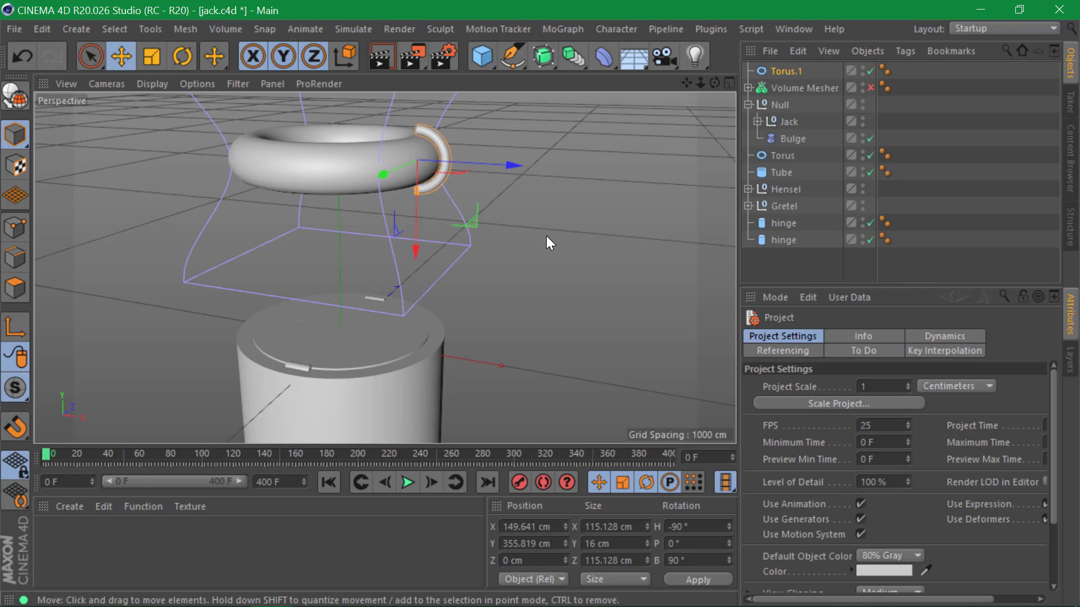
- Start the Pen tool in the Front view with the spline type set to B-Spline
{"action": "left_click", "coordinate": [729, 83]}
{"action": "left_click", "coordinate": [725, 267]}
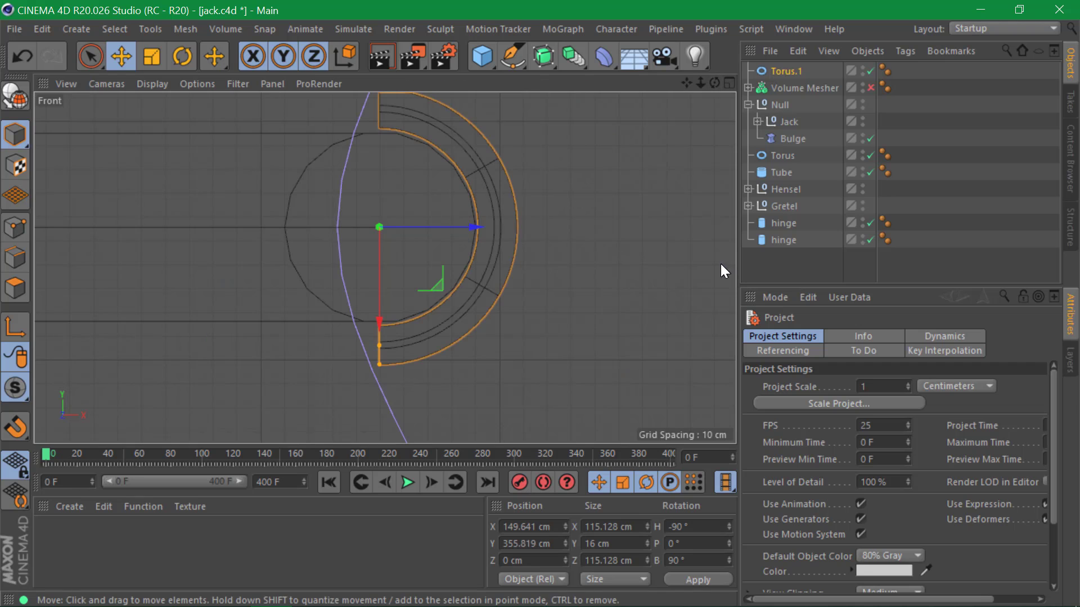
{"action": "left_click", "coordinate": [518, 53]}
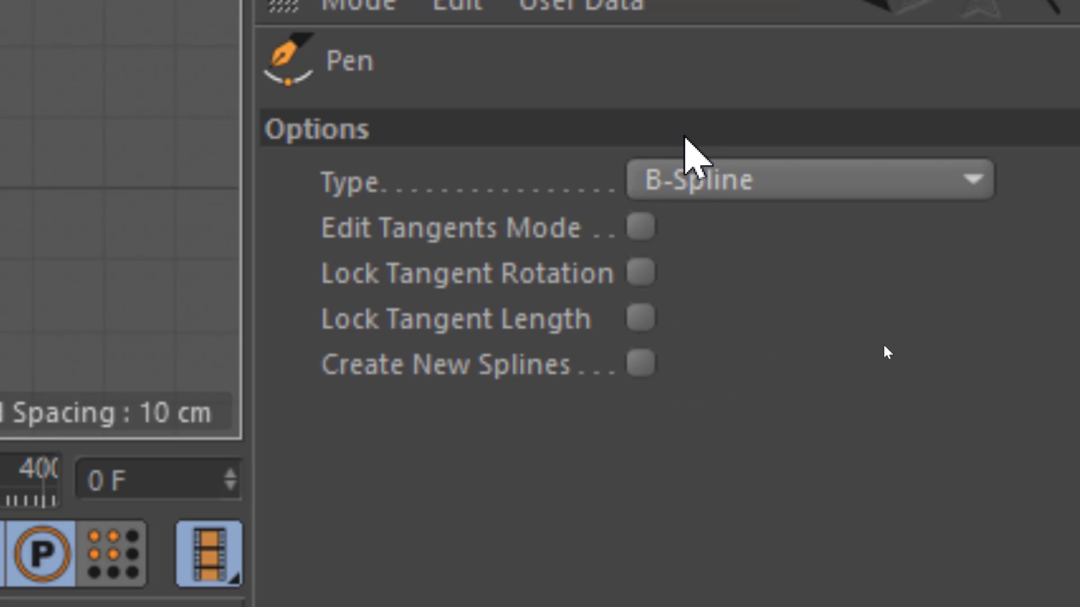
{"action": "left_click", "coordinate": [695, 177]}
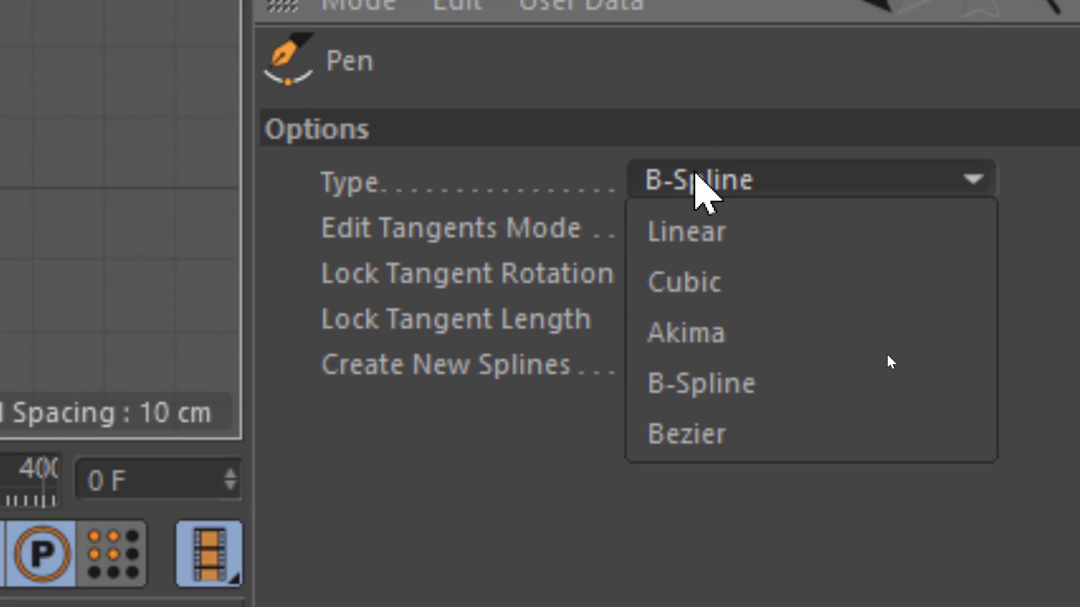
{"action": "left_click", "coordinate": [725, 394]}
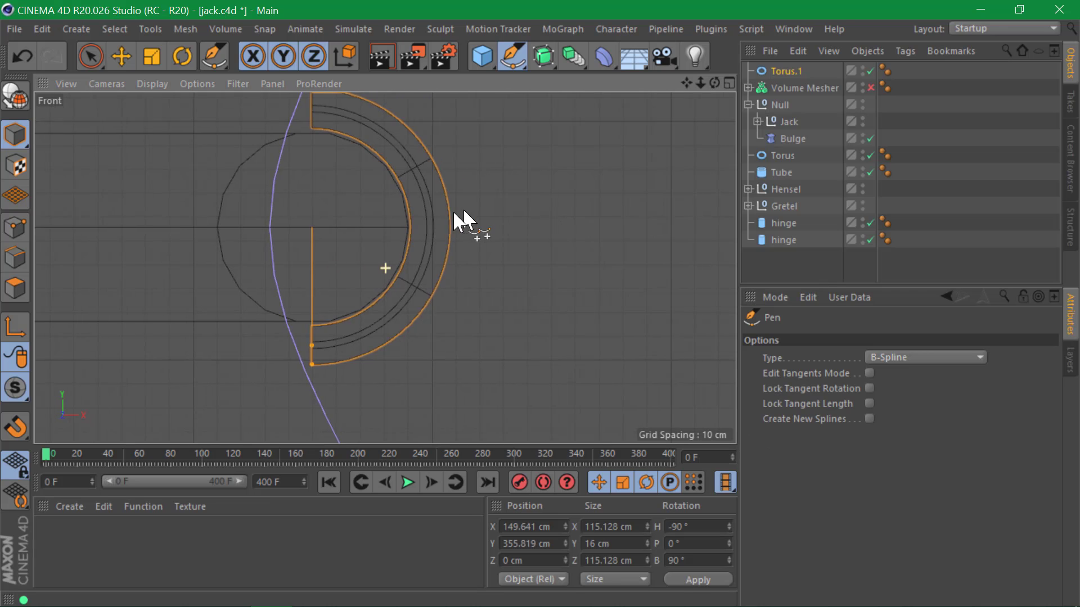
- Draw a B-spline from the middle of the half ring straight outward, around a rounded corner and down to the tube's lower edge
{"action": "middle_click_drag", "start_coordinate": [453, 211], "coordinate": [384, 234], "text": "alt"}
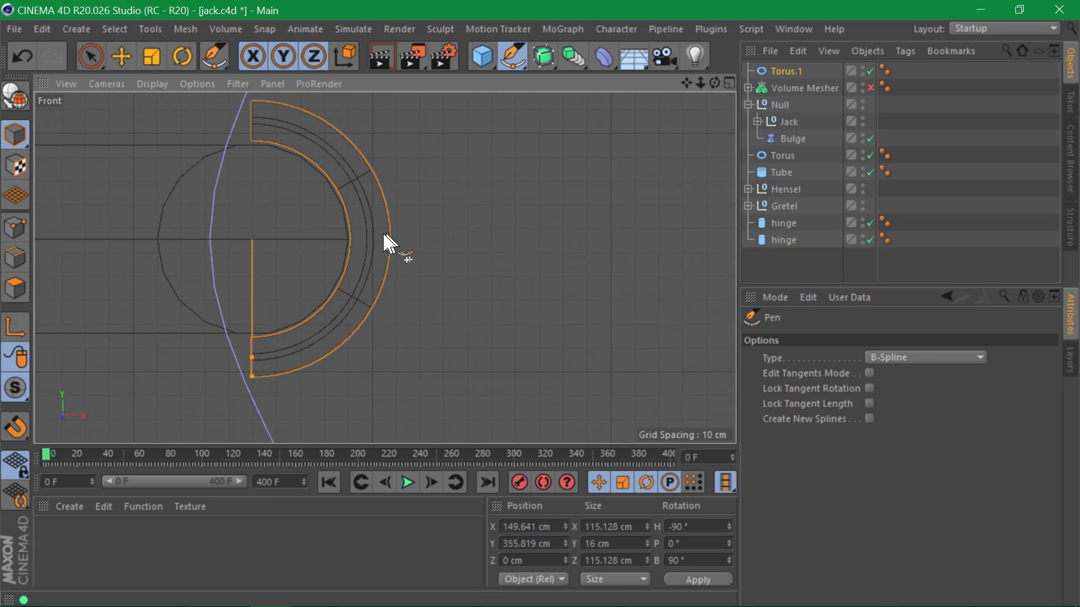
{"action": "left_click", "coordinate": [370, 238]}
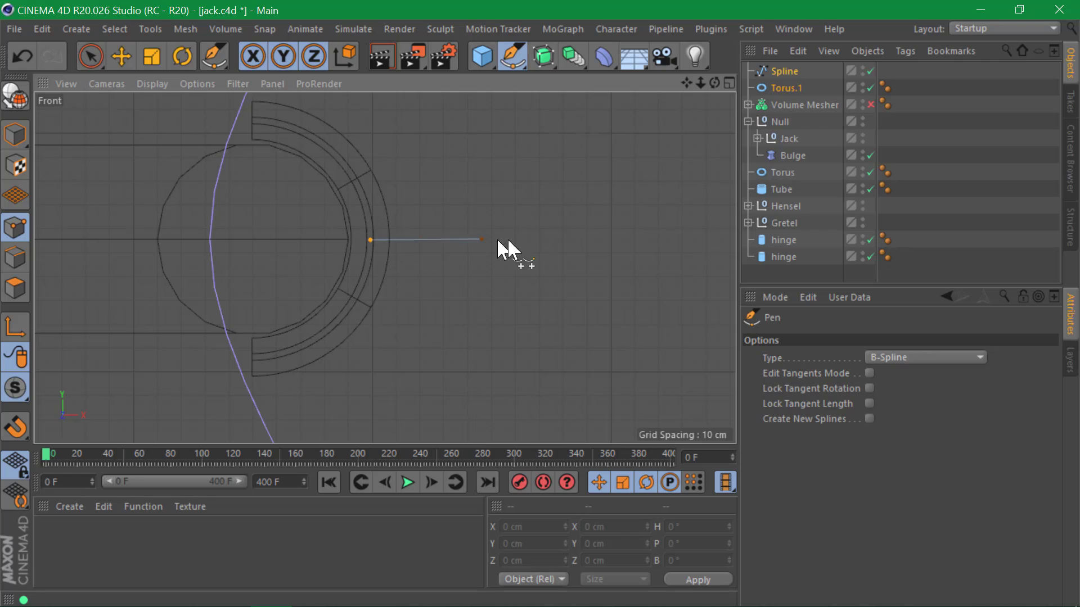
{"action": "middle_click_drag", "start_coordinate": [646, 246], "coordinate": [537, 241], "text": "alt"}
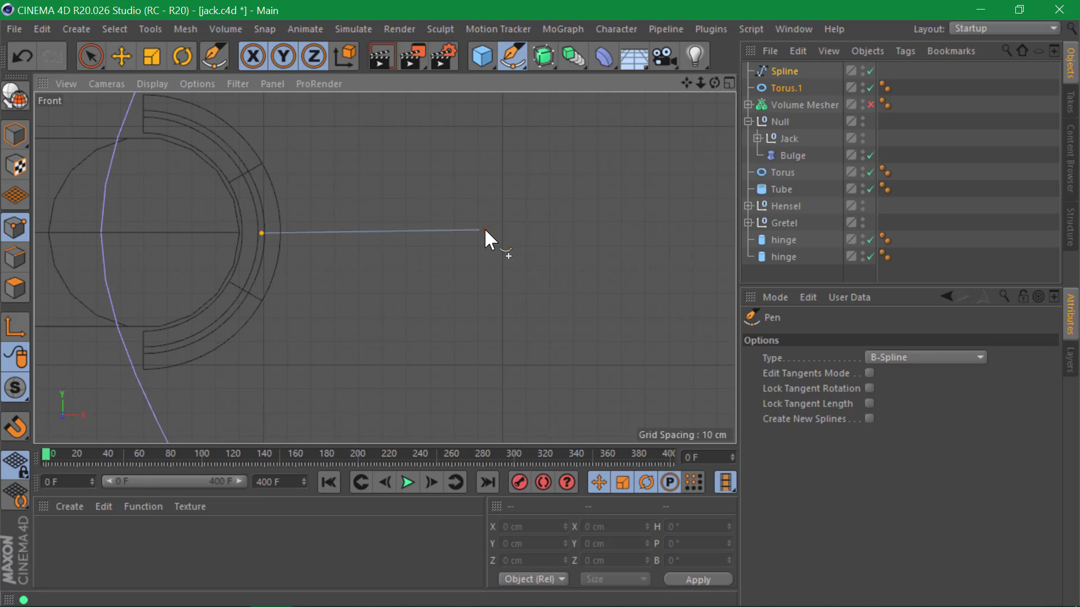
{"action": "left_click", "coordinate": [483, 234]}
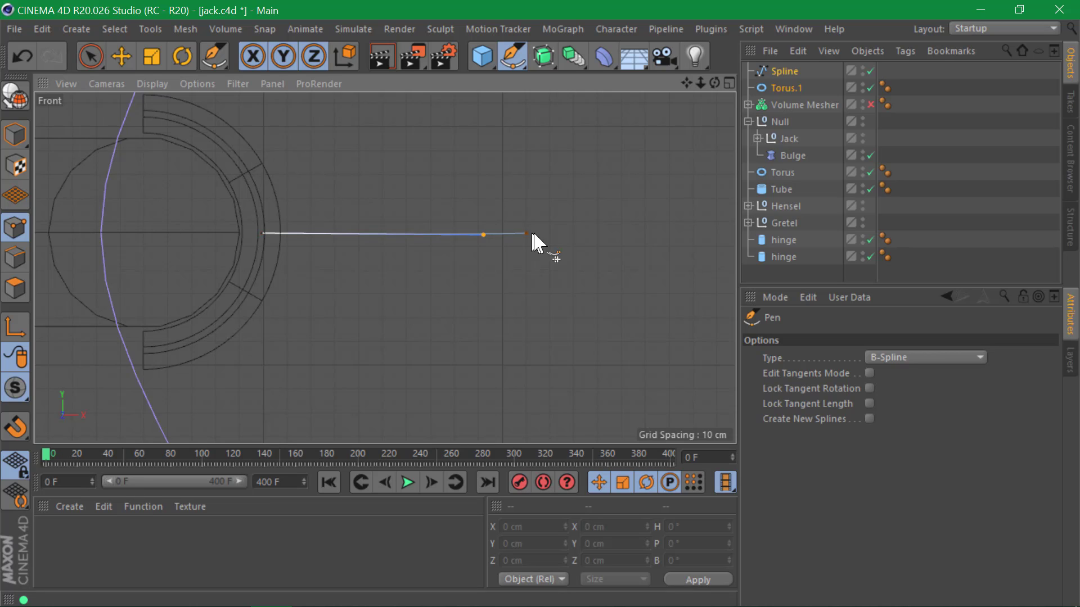
{"action": "left_click", "coordinate": [573, 232]}
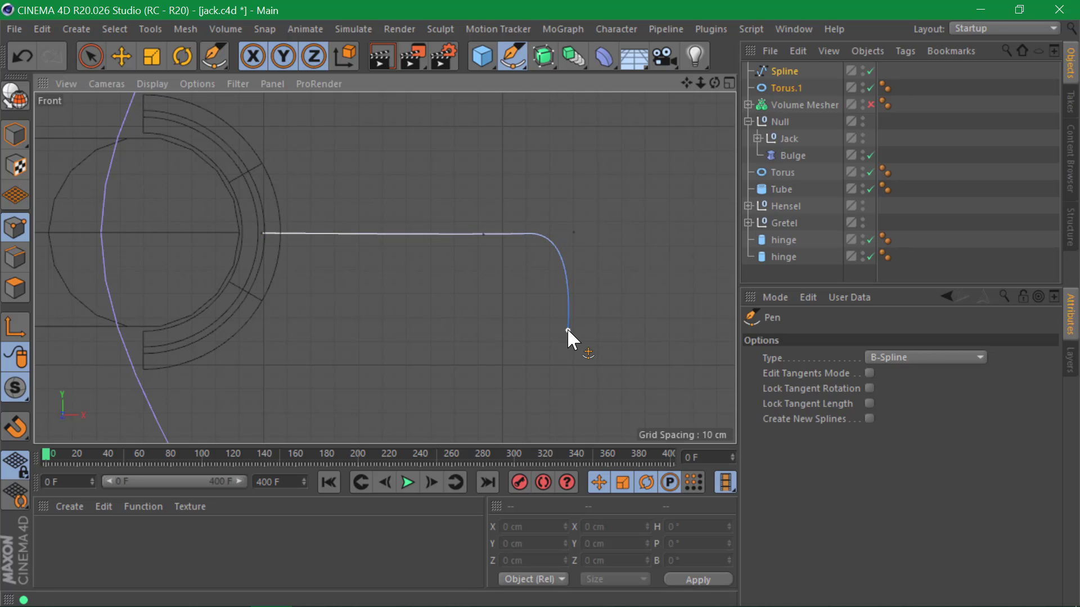
{"action": "scroll", "coordinate": [566, 328], "scroll_direction": "down", "scroll_amount": 5}
{"action": "middle_click_drag", "start_coordinate": [523, 344], "coordinate": [490, 131], "text": "alt"}
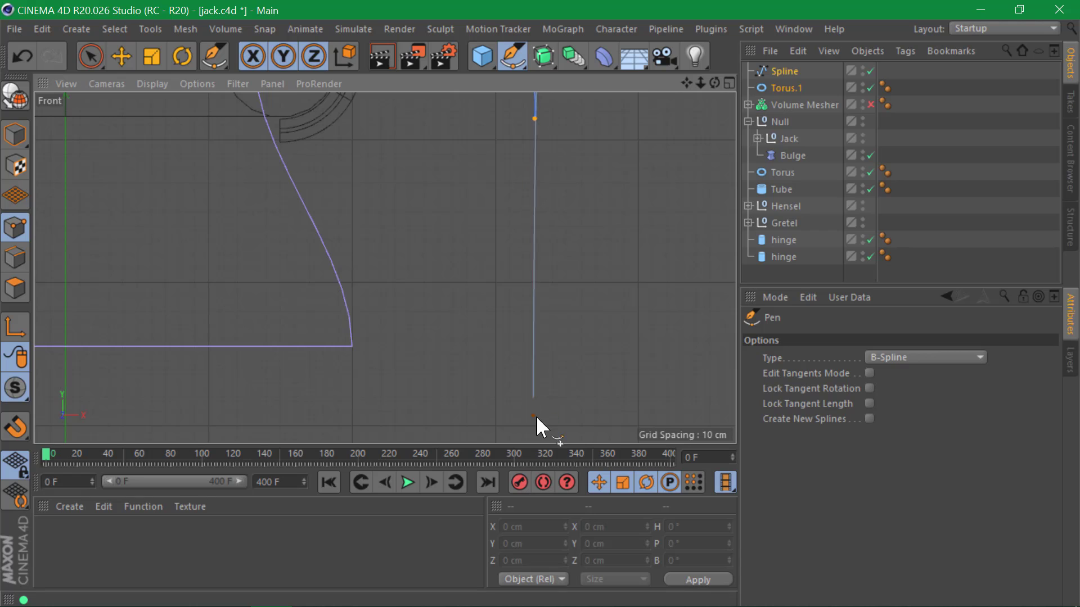
{"action": "scroll", "coordinate": [535, 416], "scroll_direction": "down", "scroll_amount": 5}
{"action": "middle_click_drag", "start_coordinate": [497, 400], "coordinate": [488, 244], "text": "alt"}
{"action": "scroll", "coordinate": [517, 234], "scroll_direction": "down", "scroll_amount": 3}
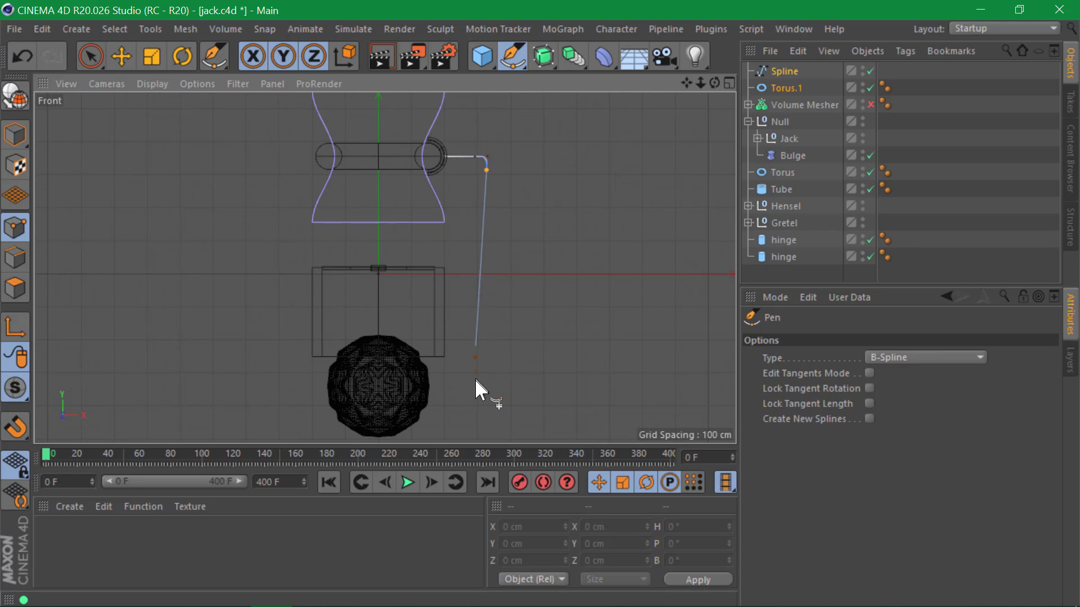
{"action": "left_click", "coordinate": [487, 355]}
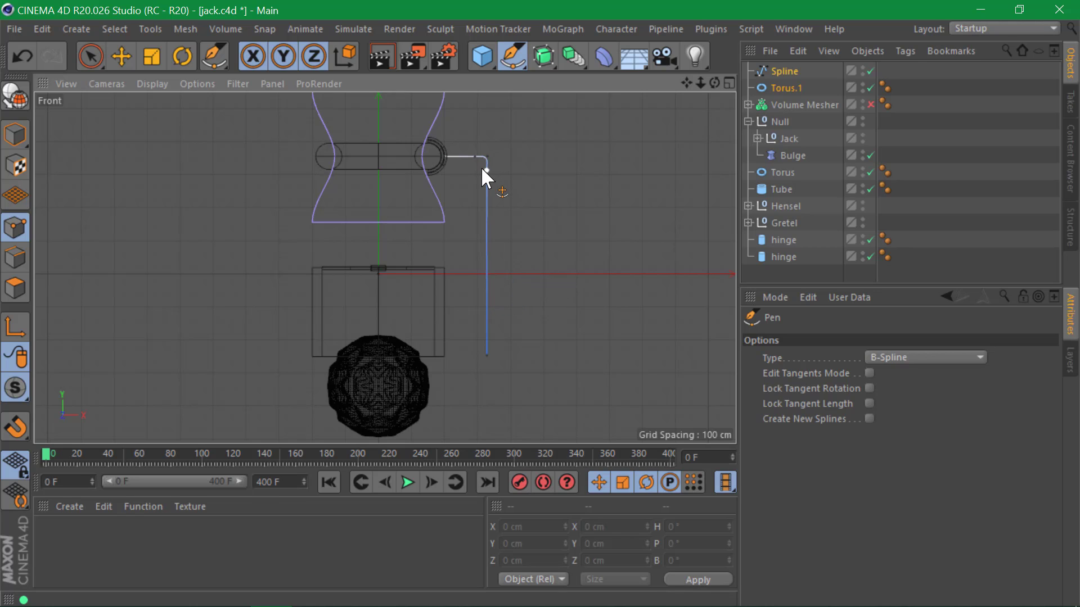
- Try shifting the spline's corner control point inward along X, undo it, and nudge the point slightly up along Y
{"action": "scroll", "coordinate": [479, 171], "scroll_direction": "up", "scroll_amount": 5}
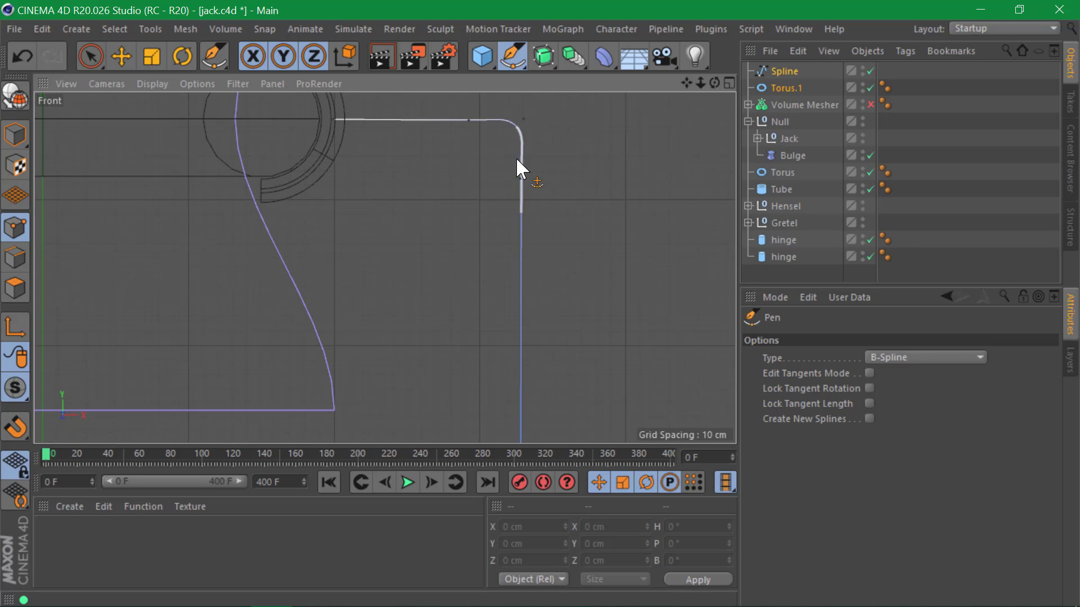
{"action": "middle_click_drag", "start_coordinate": [521, 169], "coordinate": [522, 225], "text": "alt"}
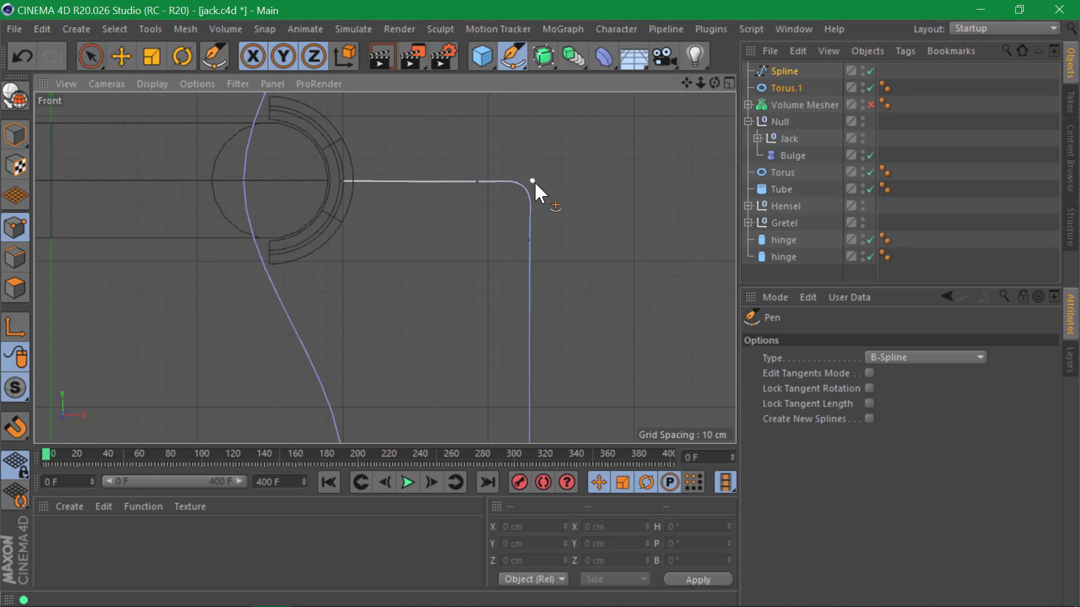
{"action": "right_click_drag", "start_coordinate": [433, 190], "coordinate": [530, 185], "text": "alt"}
{"action": "middle_click_drag", "start_coordinate": [529, 184], "coordinate": [473, 236], "text": "alt"}
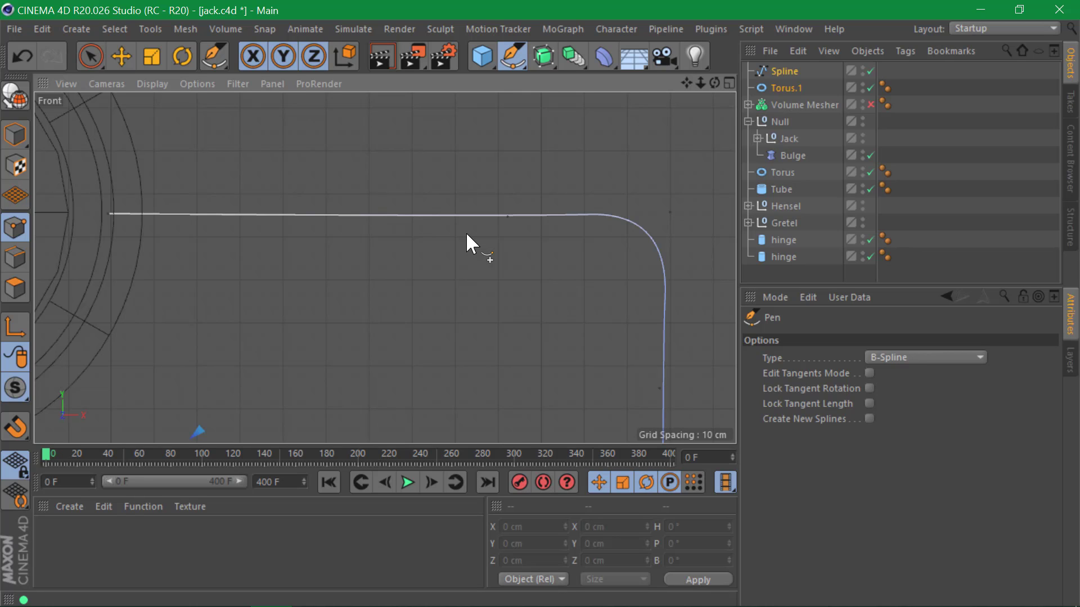
{"action": "left_click", "coordinate": [121, 56]}
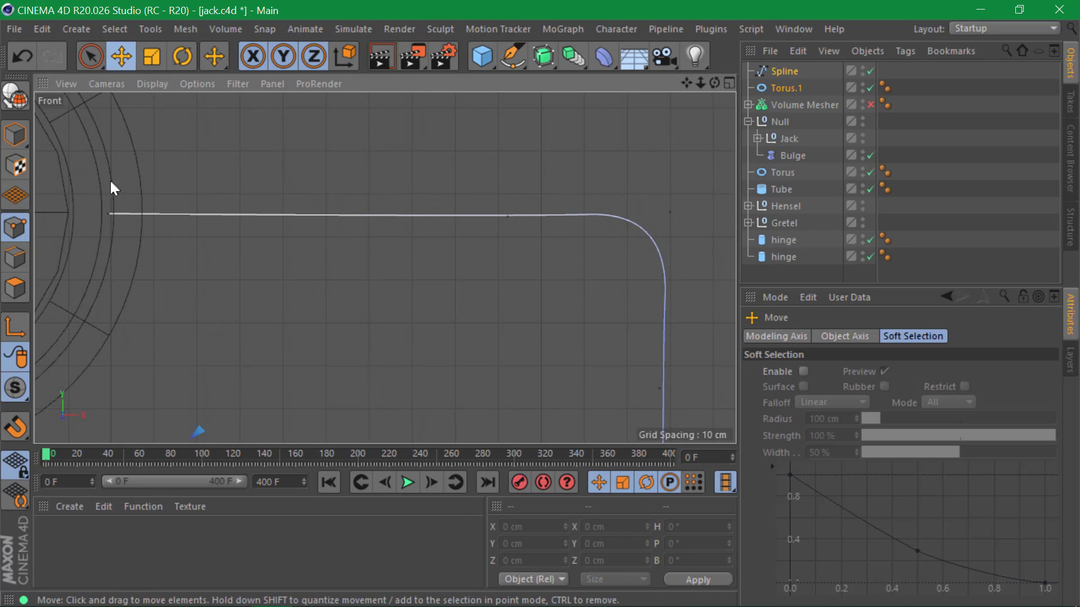
{"action": "left_click", "coordinate": [108, 213]}
{"action": "left_click", "coordinate": [514, 219]}
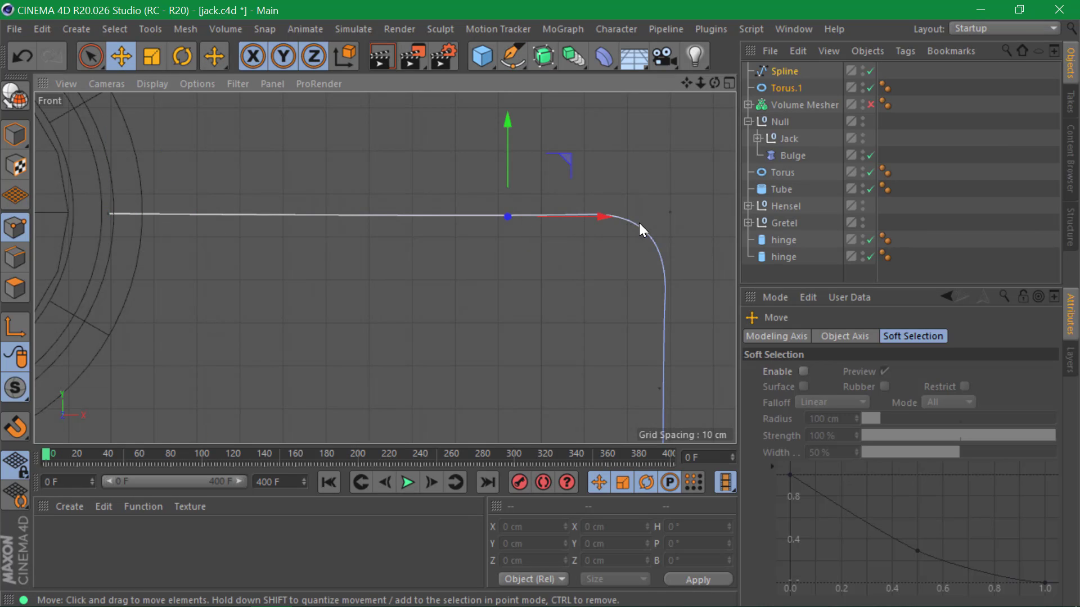
{"action": "left_click", "coordinate": [671, 213]}
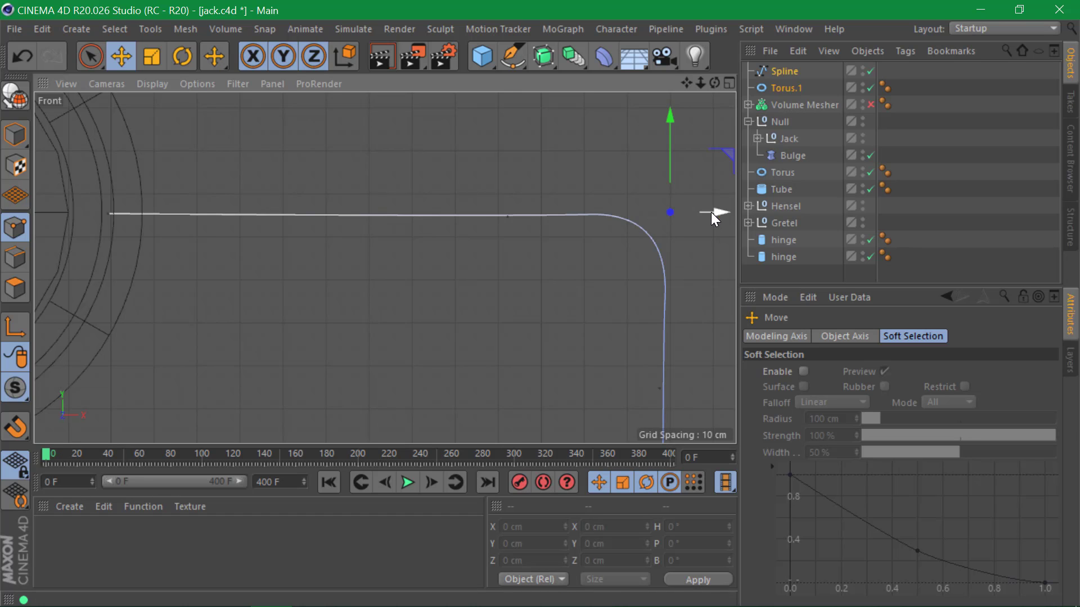
{"action": "left_click_drag", "start_coordinate": [710, 211], "coordinate": [687, 222]}
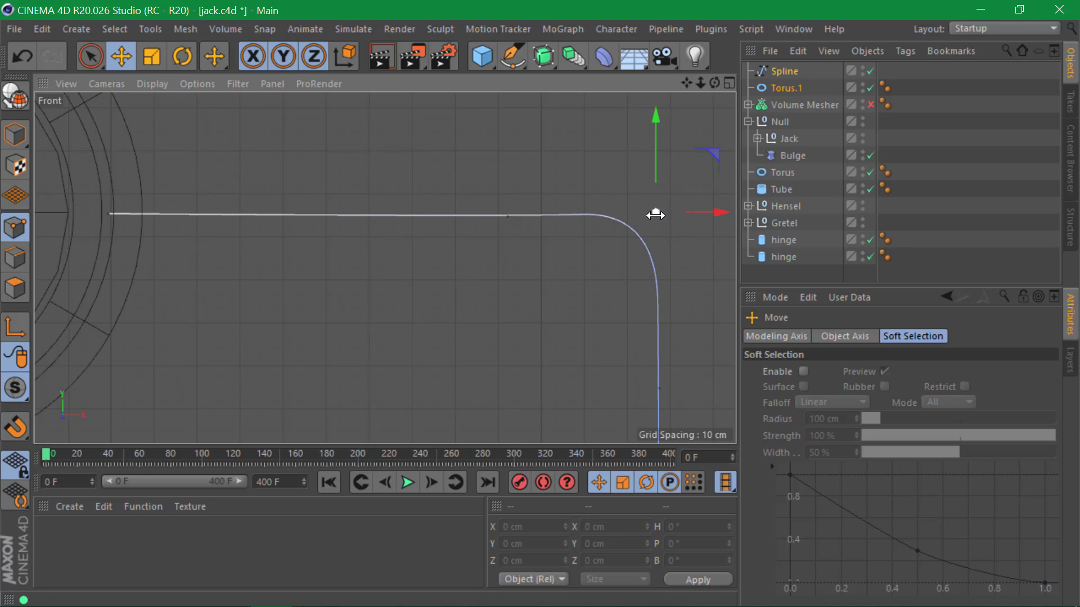
{"action": "key", "text": "ctrl+z"}
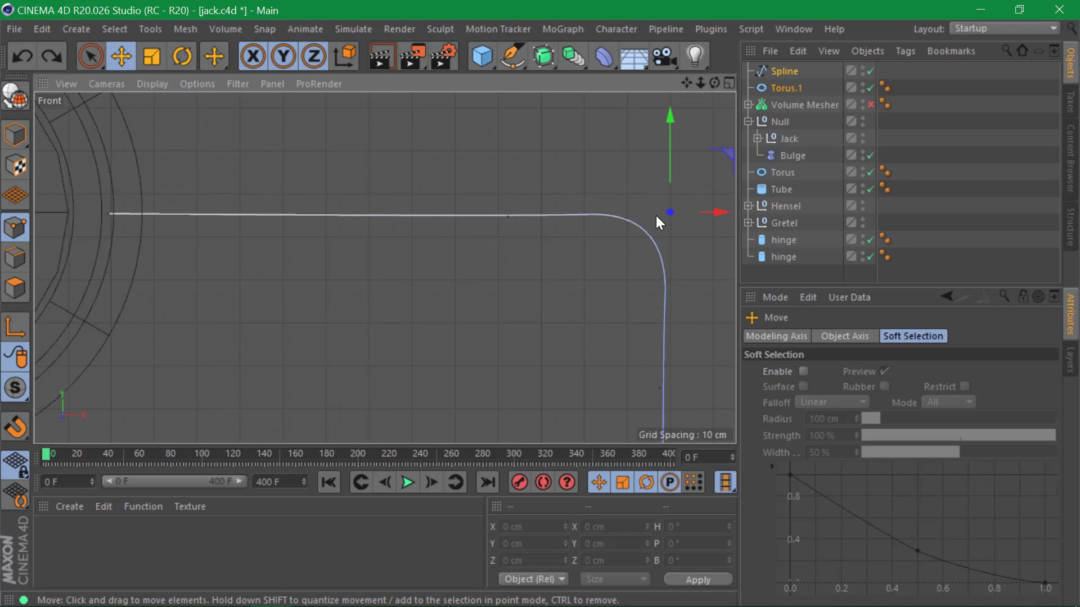
{"action": "left_click_drag", "start_coordinate": [669, 125], "coordinate": [674, 121]}
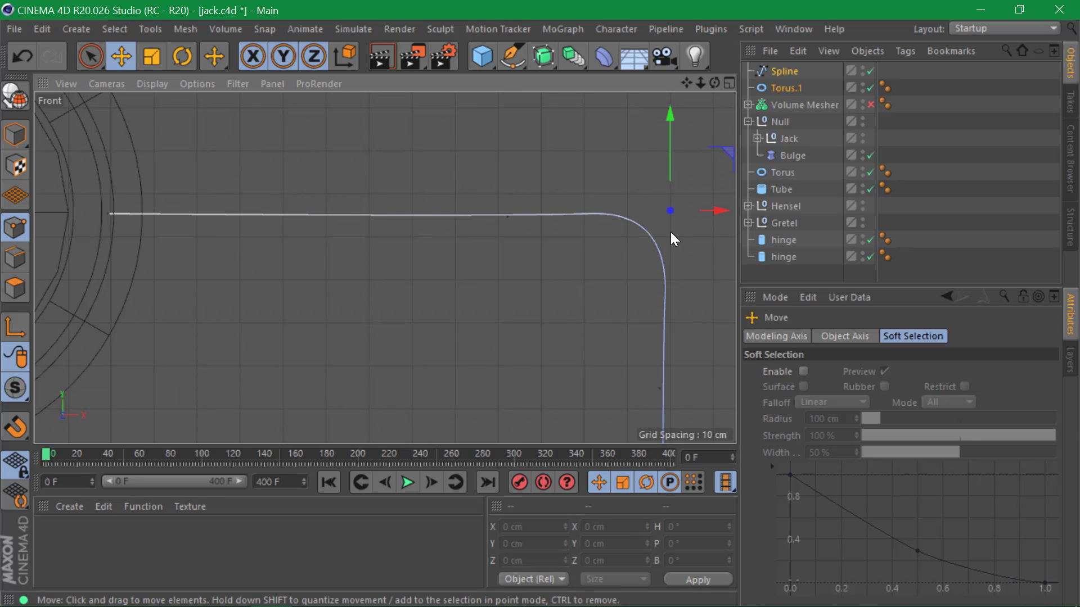
- Align the spline's second and corner control points with its start point by setting their Y positions to 355.39 cm
{"action": "left_click", "coordinate": [779, 70]}
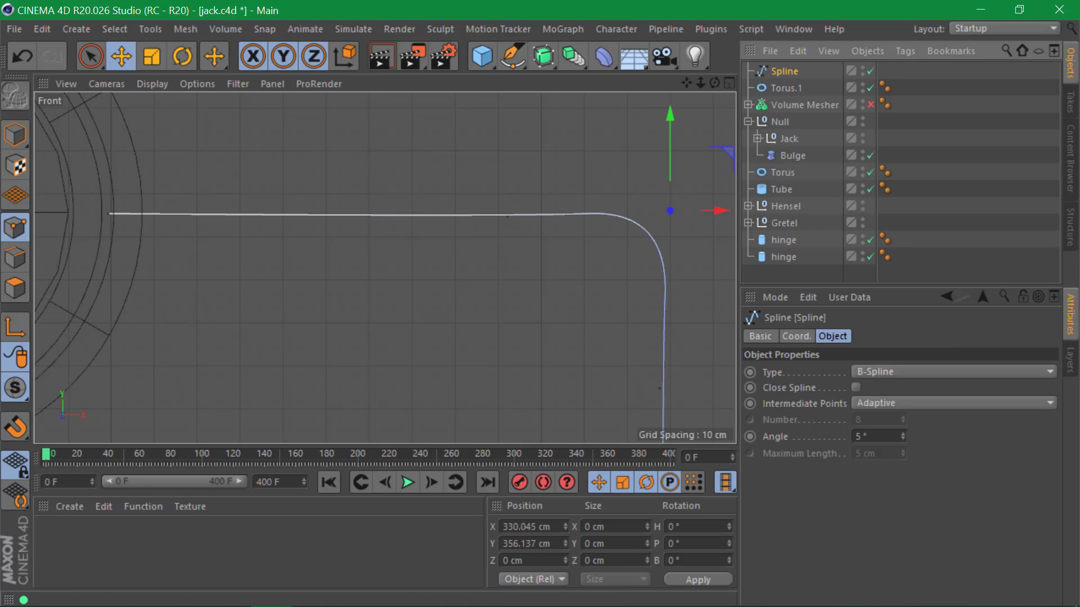
{"action": "left_click", "coordinate": [506, 215]}
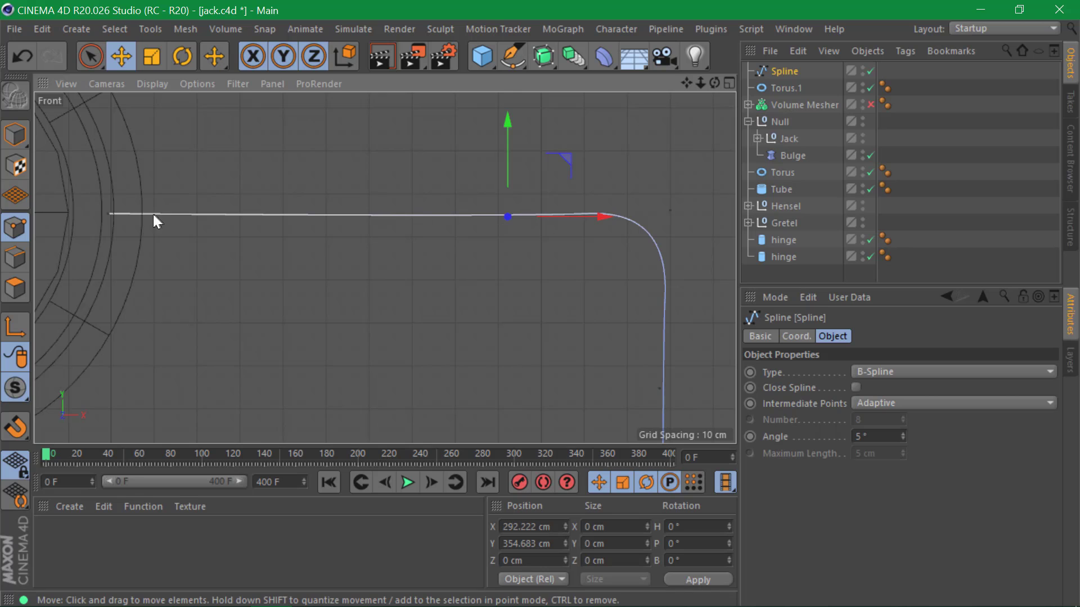
{"action": "left_click", "coordinate": [110, 213]}
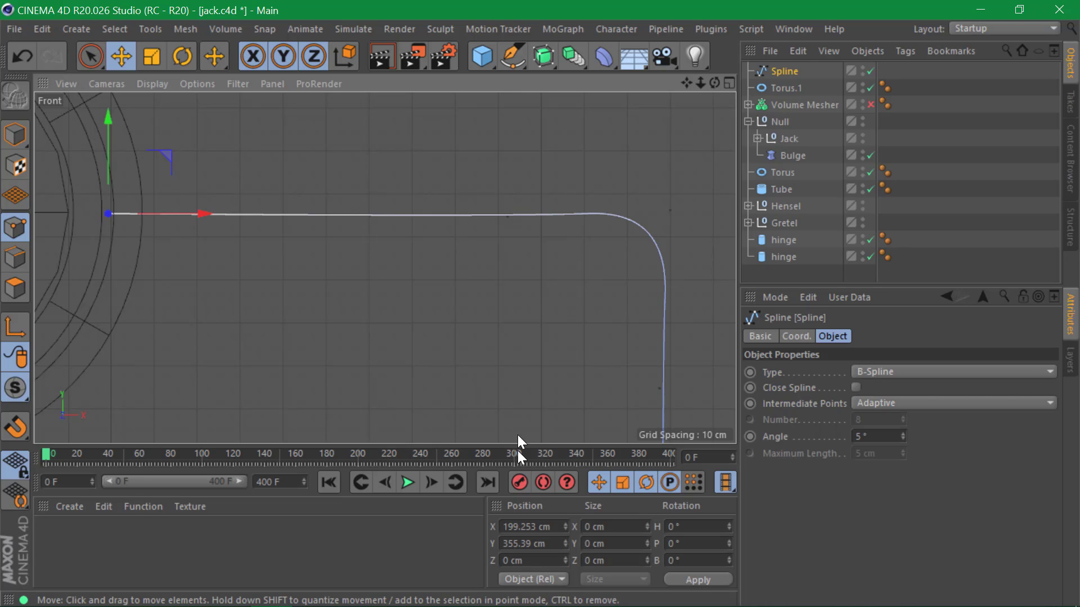
{"action": "left_click_drag", "start_coordinate": [545, 547], "coordinate": [468, 549]}
{"action": "key", "text": "ctrl+c"}
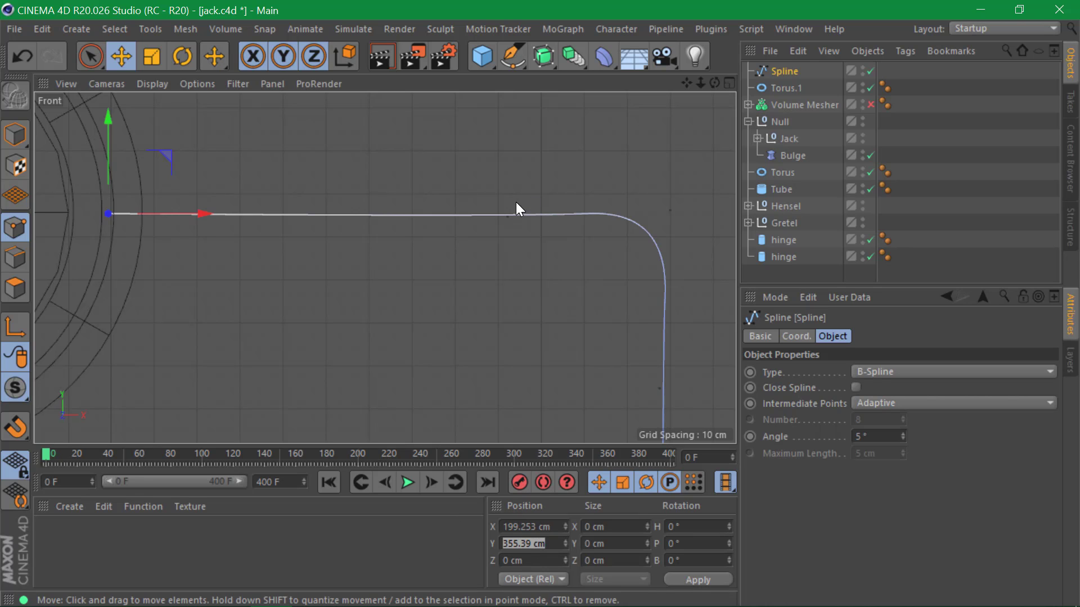
{"action": "left_click_drag", "start_coordinate": [515, 201], "coordinate": [508, 217]}
{"action": "double_click", "coordinate": [520, 540]}
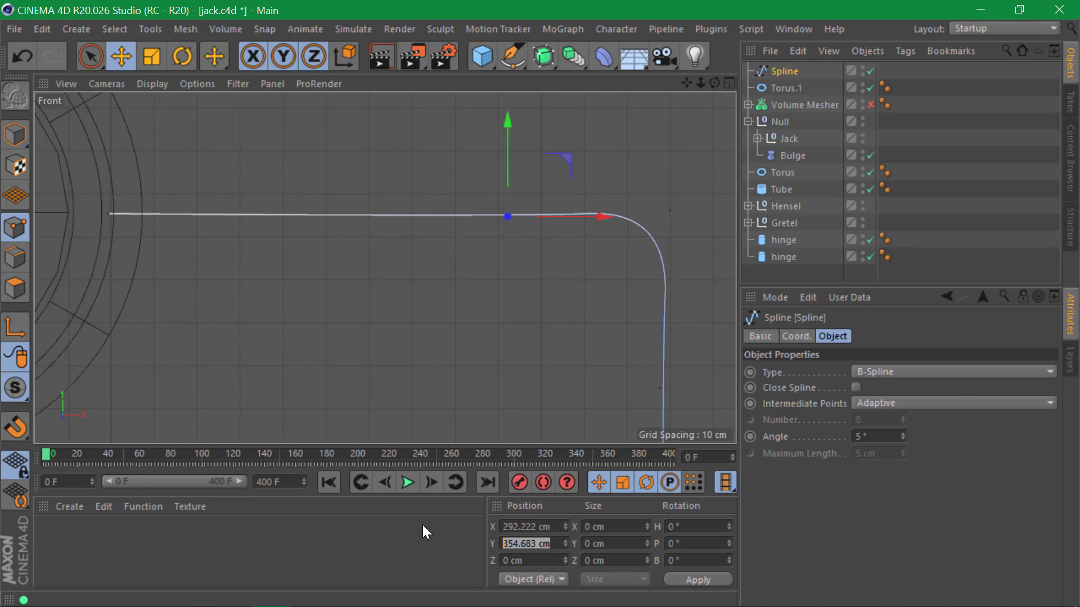
{"action": "key", "text": "ctrl+v"}
{"action": "key", "text": "Return"}
{"action": "left_click_drag", "start_coordinate": [663, 211], "coordinate": [670, 213]}
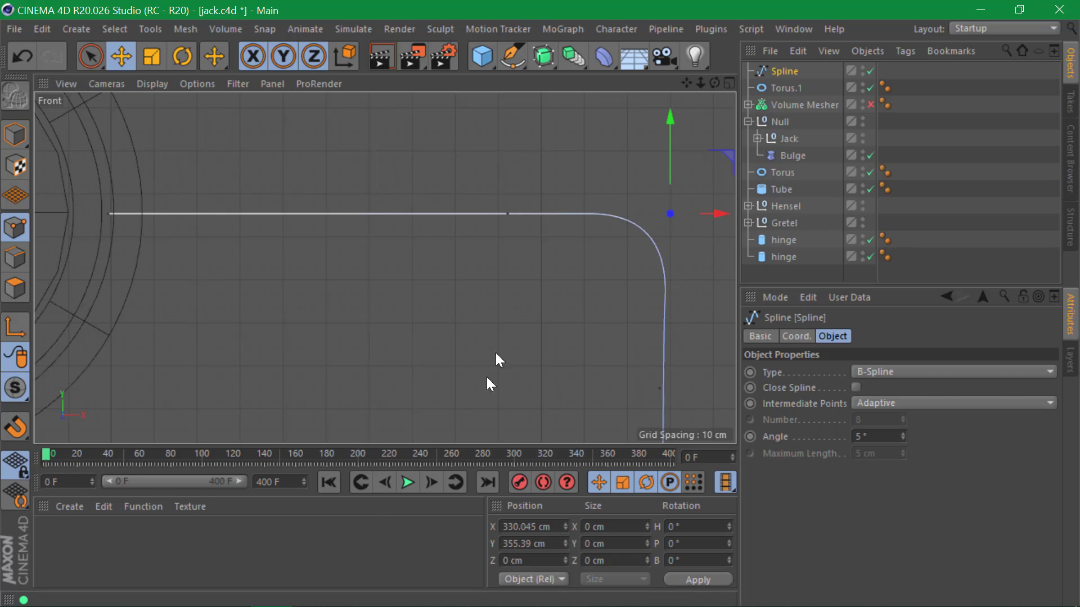
- Lower the spline's second control point to about Y 351 cm and raise the corner point to about Y 362 cm
{"action": "left_click_drag", "start_coordinate": [505, 208], "coordinate": [505, 197]}
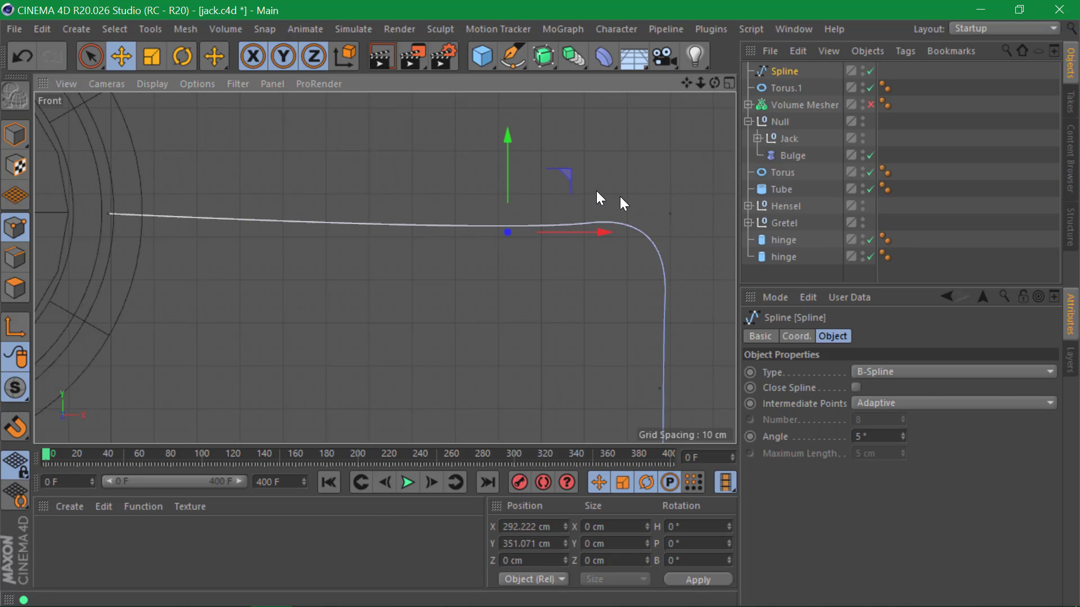
{"action": "left_click", "coordinate": [670, 213]}
{"action": "left_click_drag", "start_coordinate": [672, 178], "coordinate": [660, 143]}
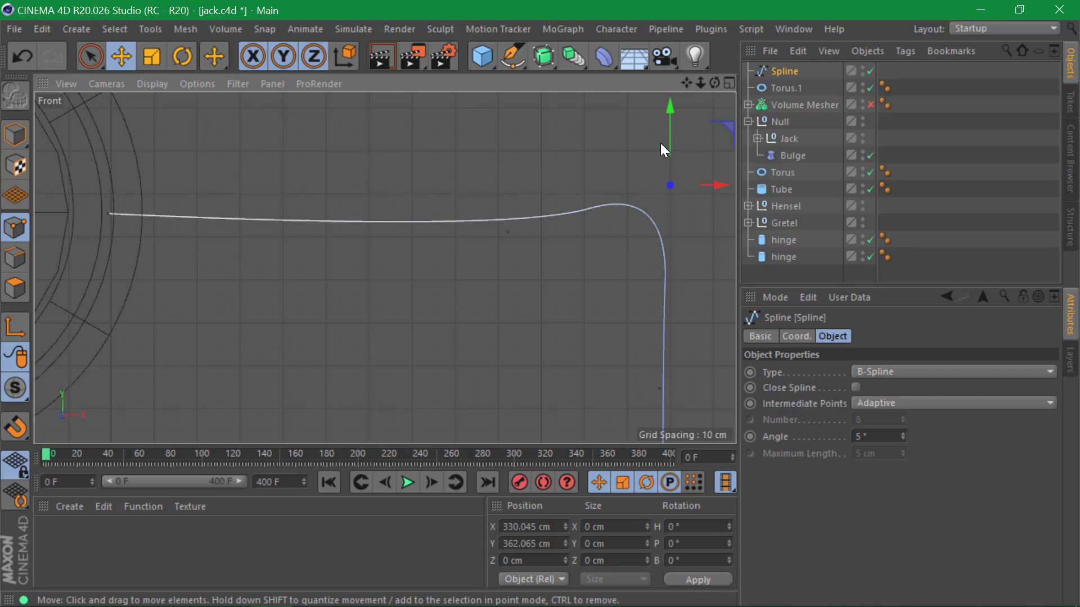
- Start a new project, add a default 400 cm plane and make it editable for point editing
{"action": "key", "text": "ctrl+n"}
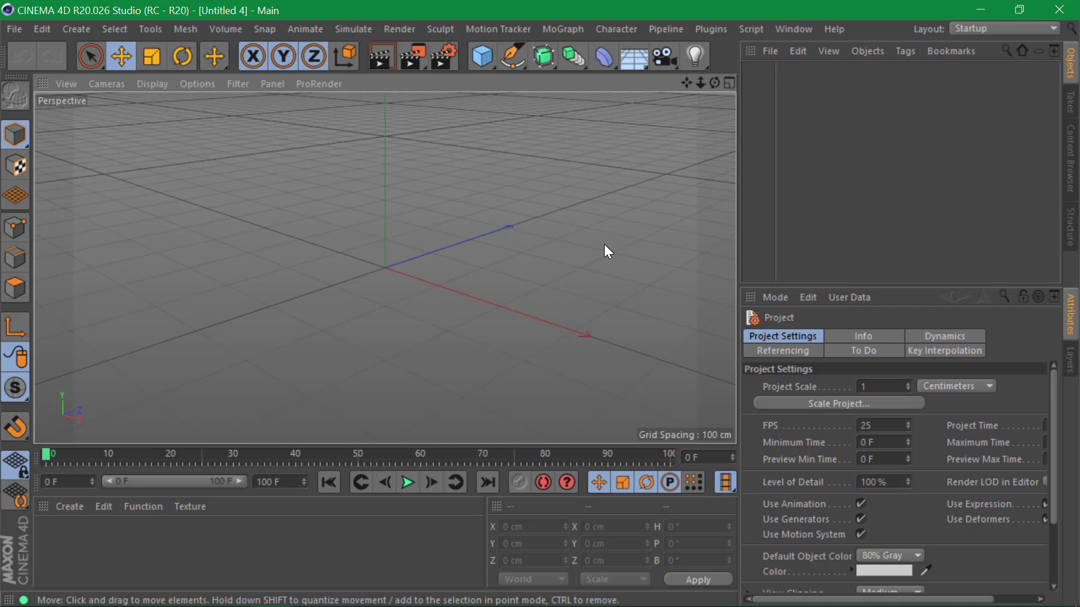
{"action": "left_click", "coordinate": [480, 48]}
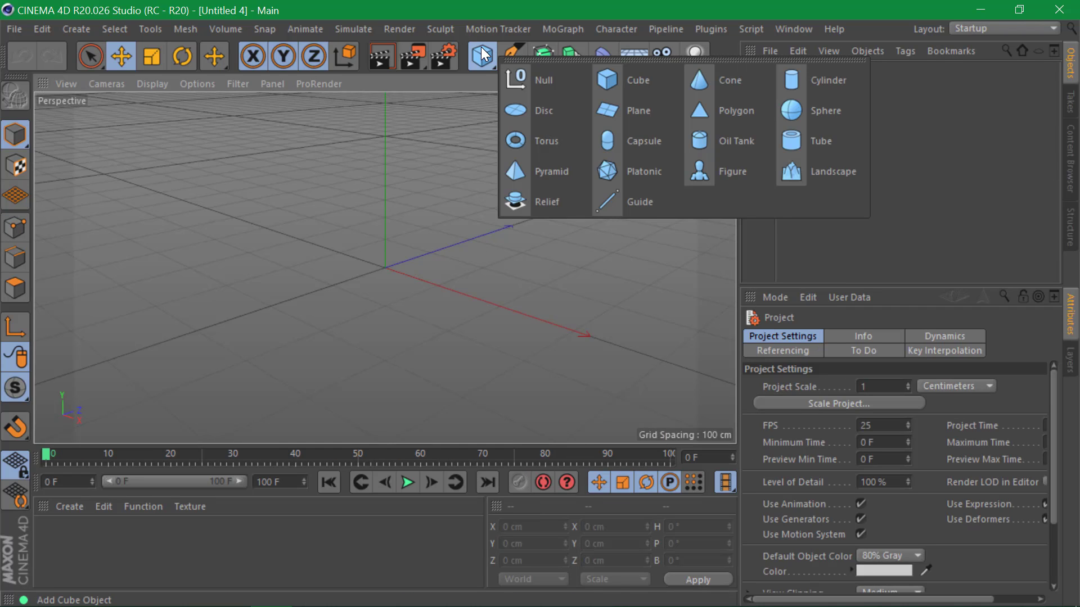
{"action": "left_click", "coordinate": [628, 111]}
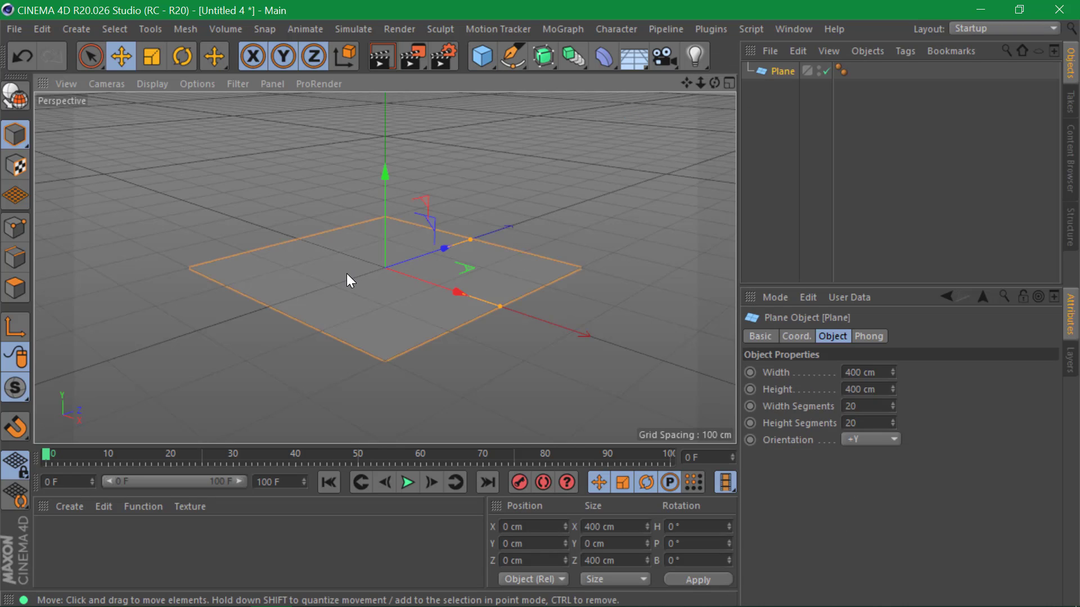
{"action": "key", "text": "c"}
{"action": "left_click", "coordinate": [15, 228]}
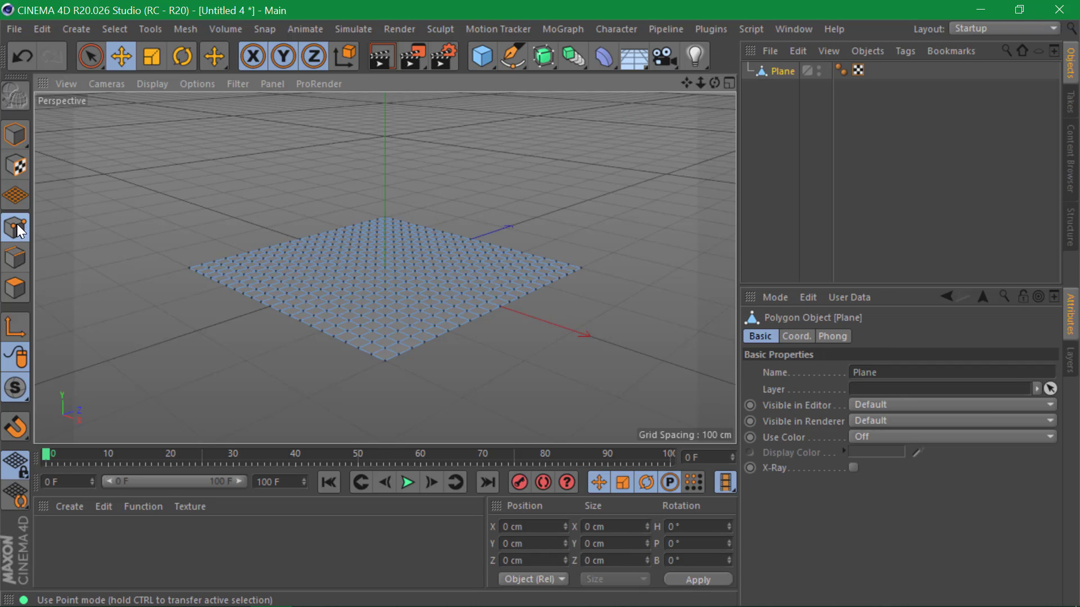
{"action": "key", "text": "space"}
- Raise and lower four separate groups of points on the plane along Y to form uneven bumps and dents
{"action": "left_click_drag", "start_coordinate": [331, 266], "coordinate": [316, 286]}
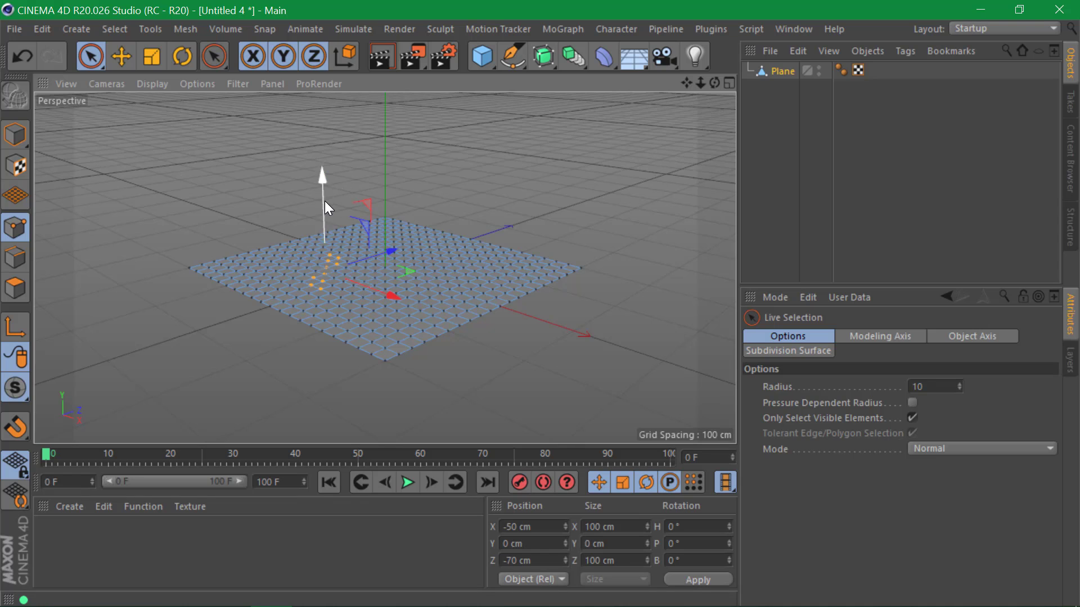
{"action": "left_click_drag", "start_coordinate": [325, 201], "coordinate": [323, 167]}
{"action": "left_click", "coordinate": [417, 278]}
{"action": "mouse_move", "coordinate": [421, 212]}
{"action": "left_mouse_down"}
{"action": "mouse_move", "coordinate": [414, 206]}
{"action": "mouse_move", "coordinate": [474, 188]}
{"action": "left_mouse_up"}
{"action": "left_click", "coordinate": [474, 253]}
{"action": "left_click", "coordinate": [376, 247]}
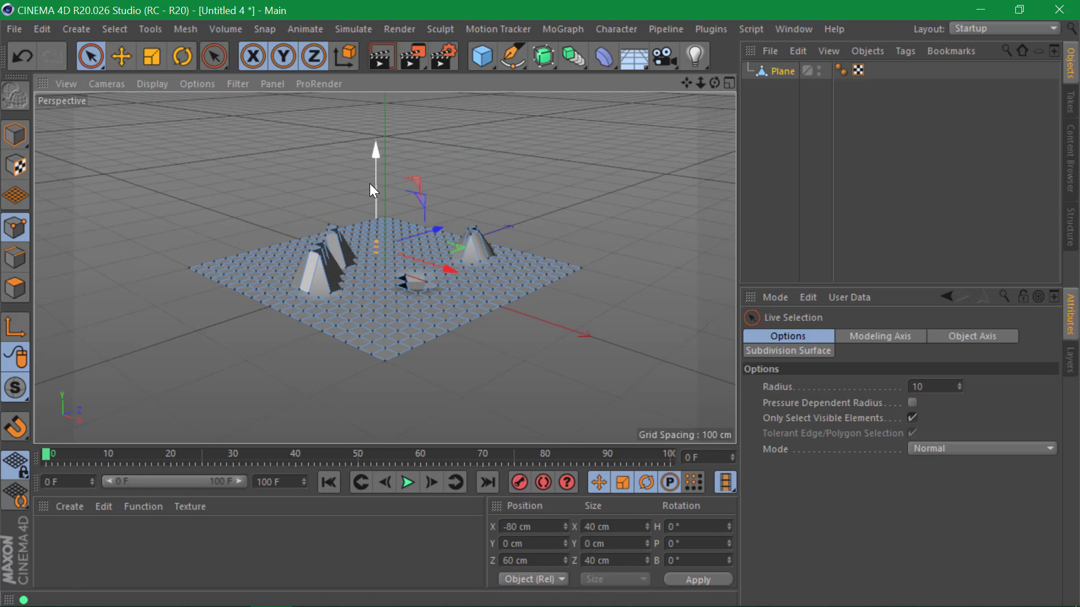
{"action": "left_click_drag", "start_coordinate": [374, 183], "coordinate": [377, 224]}
{"action": "left_click", "coordinate": [393, 270]}
{"action": "mouse_move", "coordinate": [393, 269]}
{"action": "left_mouse_down", "text": "alt"}
{"action": "mouse_move", "coordinate": [281, 282]}
{"action": "mouse_move", "coordinate": [378, 255]}
{"action": "left_mouse_up", "text": "alt"}
{"action": "middle_click_drag", "start_coordinate": [384, 247], "coordinate": [350, 228], "text": "alt"}
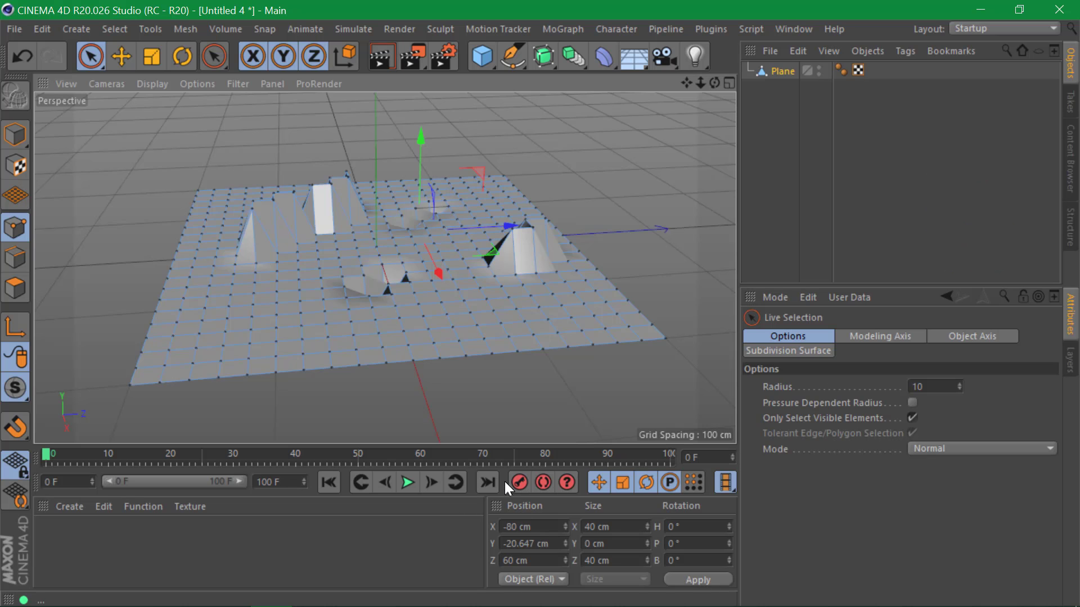
- Flatten the whole plane by scaling all its points along Y to about 2.5 cm
{"action": "key", "text": "ctrl+a"}
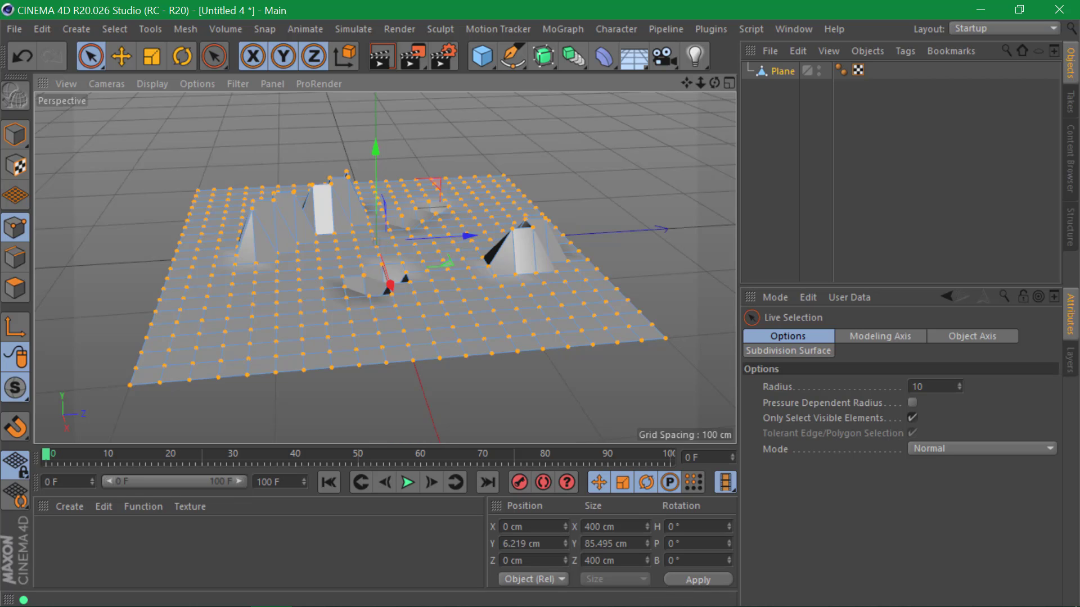
{"action": "key", "text": "t"}
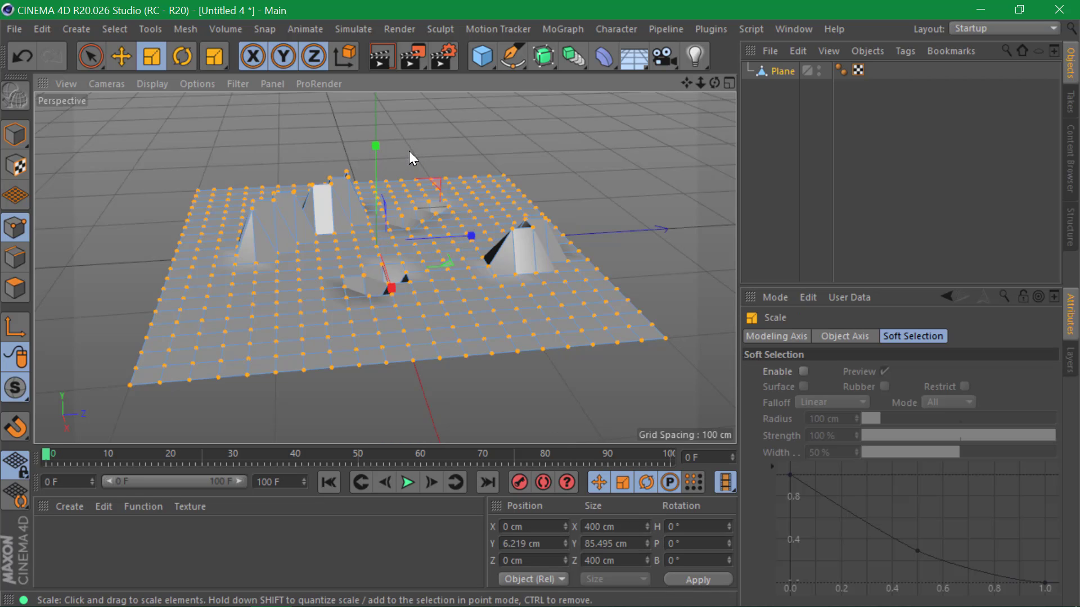
{"action": "left_click_drag", "start_coordinate": [376, 150], "coordinate": [376, 244]}
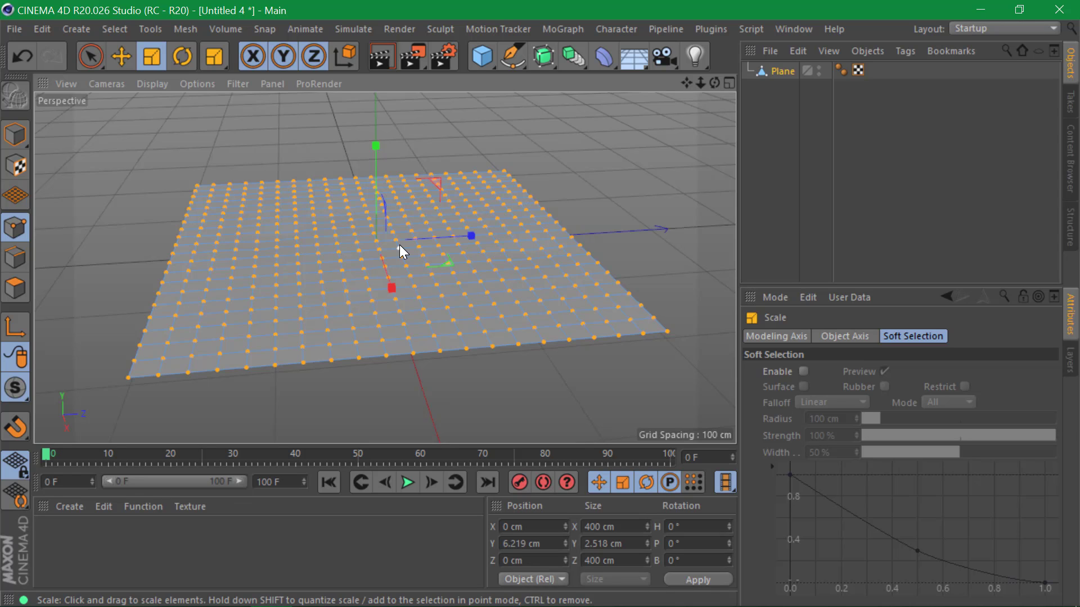
- Switch back to jack.c4d and align the spline's start, second and corner points horizontally by setting their Y size to 0
{"action": "key", "text": "v"}
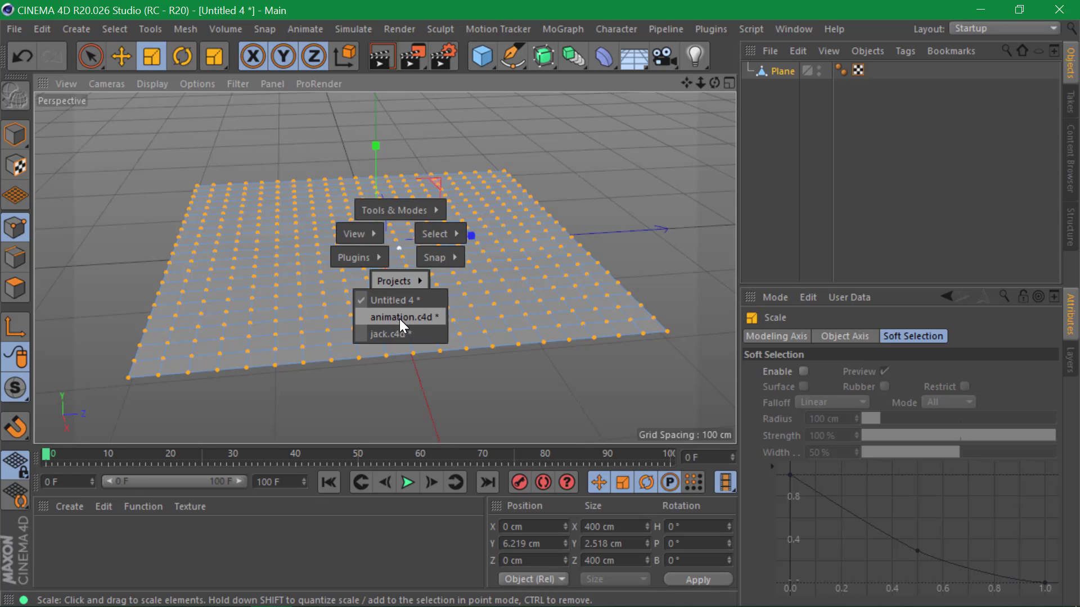
{"action": "left_click", "coordinate": [400, 335]}
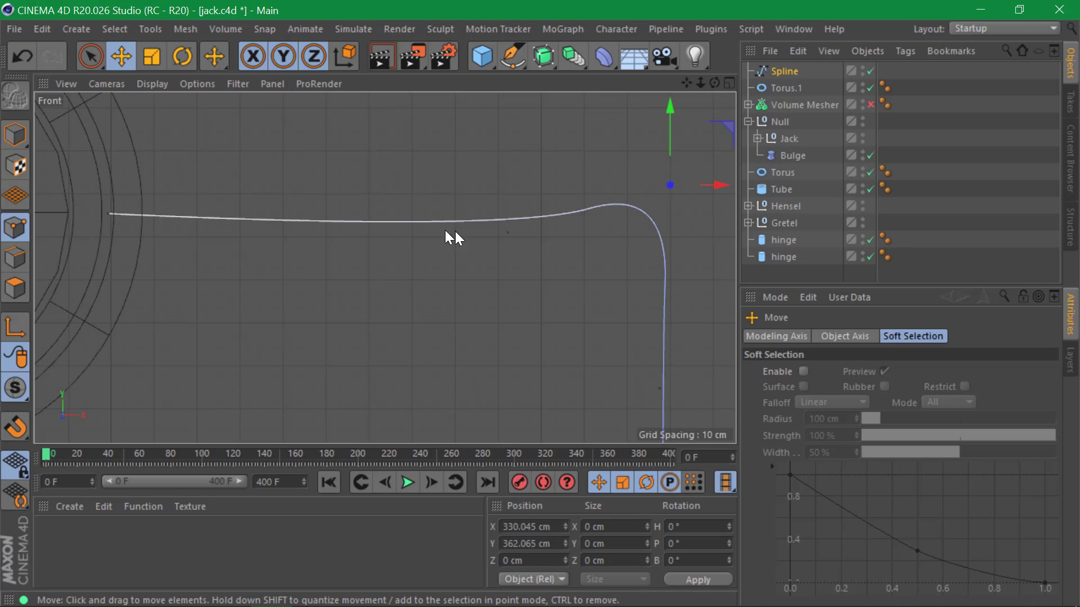
{"action": "left_click", "coordinate": [507, 232], "text": "shift"}
{"action": "left_click", "coordinate": [108, 214], "text": "shift"}
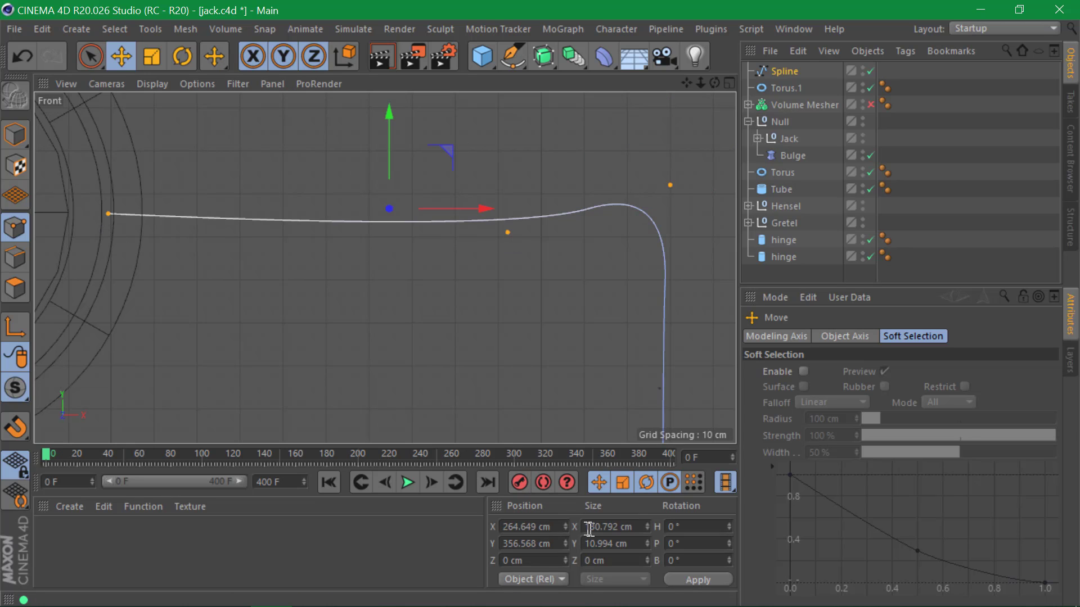
{"action": "left_click", "coordinate": [604, 543]}
{"action": "type", "text": "0"}
{"action": "key", "text": "Return"}
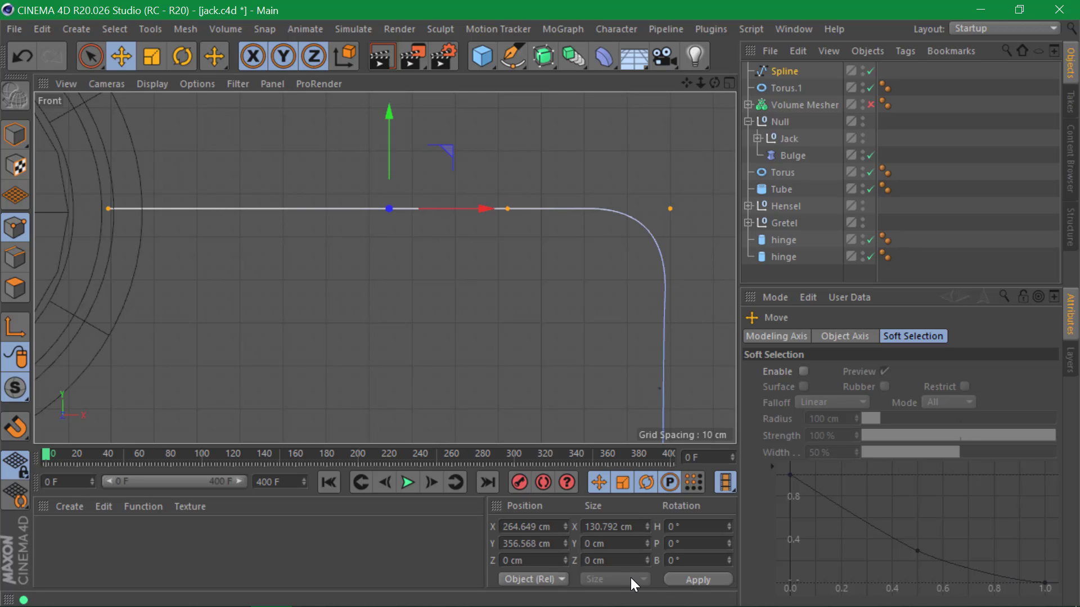
- Align the spline's corner point and the two points below it vertically by setting their X size to 0
{"action": "right_click_drag", "start_coordinate": [618, 316], "coordinate": [523, 320], "text": "alt"}
{"action": "middle_click_drag", "start_coordinate": [557, 313], "coordinate": [389, 229], "text": "alt"}
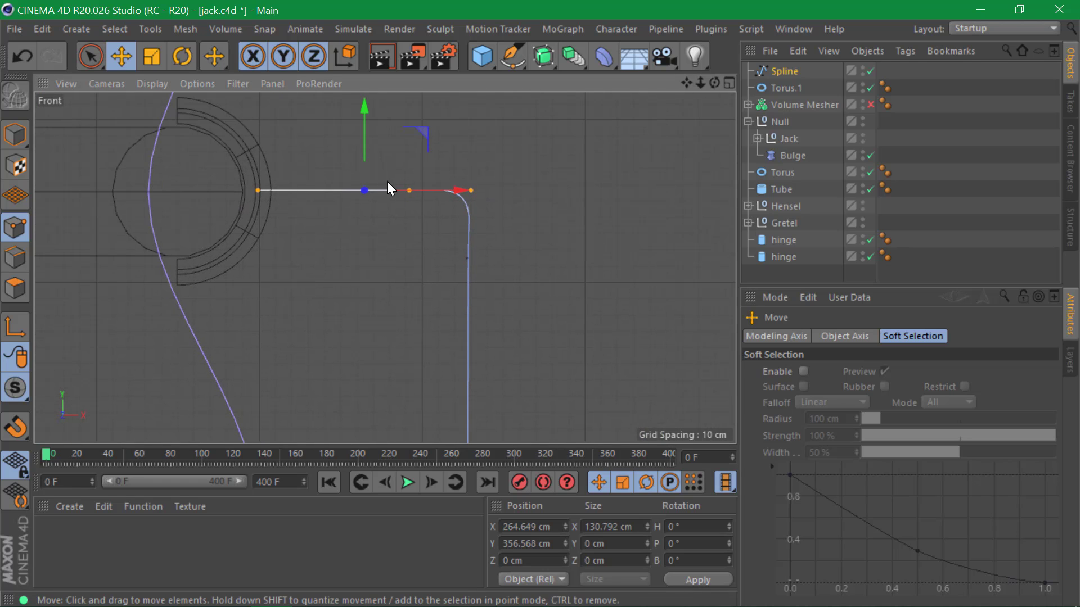
{"action": "left_click", "coordinate": [490, 205]}
{"action": "left_click", "coordinate": [471, 190]}
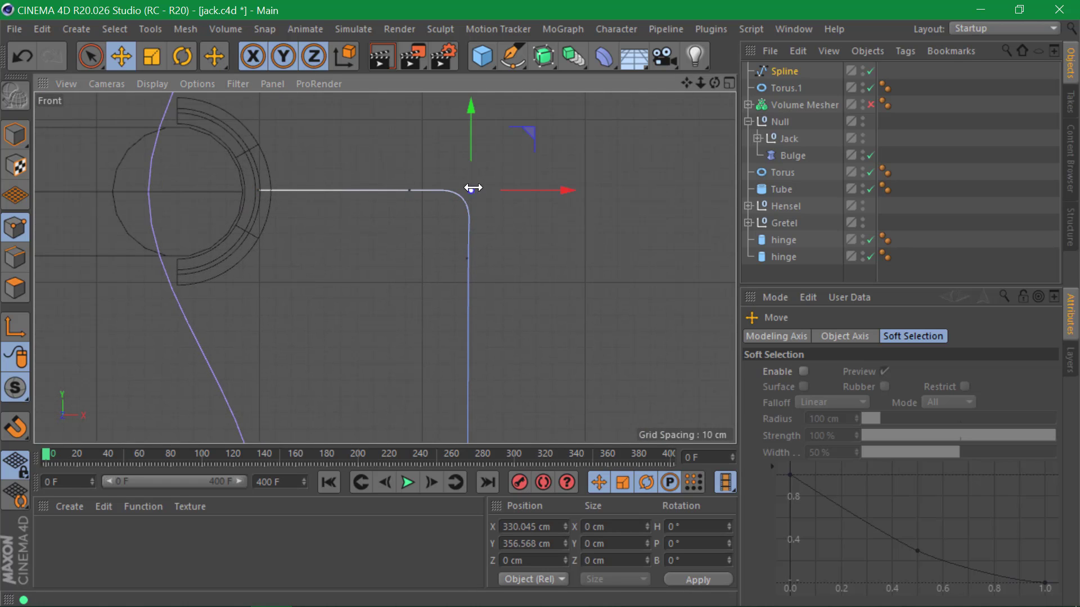
{"action": "left_click", "coordinate": [468, 258], "text": "shift"}
{"action": "middle_click_drag", "start_coordinate": [548, 325], "coordinate": [499, 193], "text": "alt"}
{"action": "scroll", "coordinate": [483, 305], "scroll_direction": "down", "scroll_amount": 5}
{"action": "scroll", "coordinate": [496, 339], "scroll_direction": "down", "scroll_amount": 4}
{"action": "middle_click_drag", "start_coordinate": [489, 337], "coordinate": [464, 275], "text": "alt"}
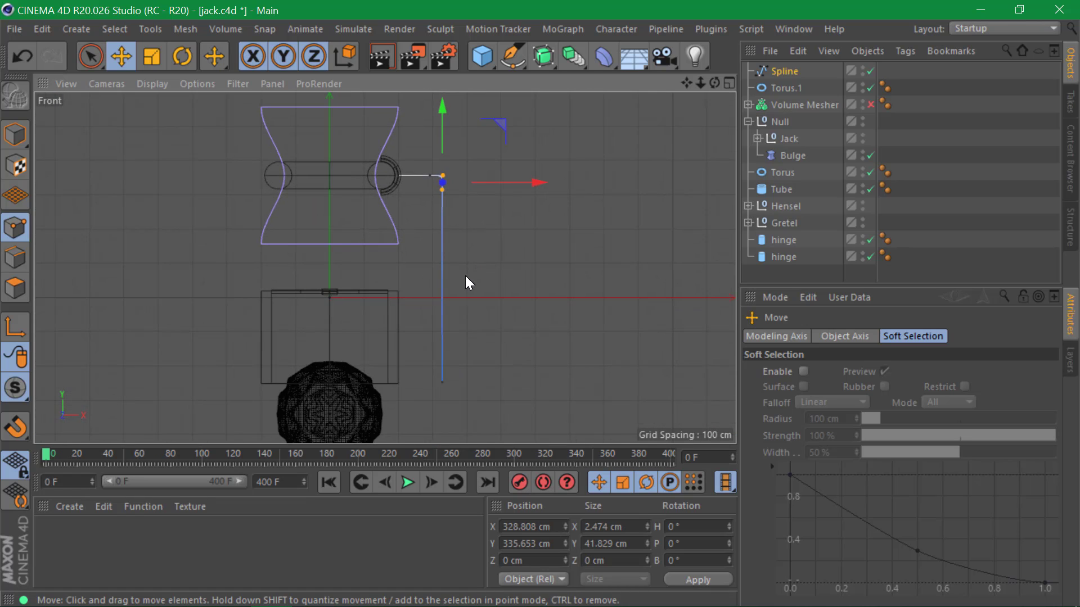
{"action": "left_click", "coordinate": [444, 383], "text": "shift"}
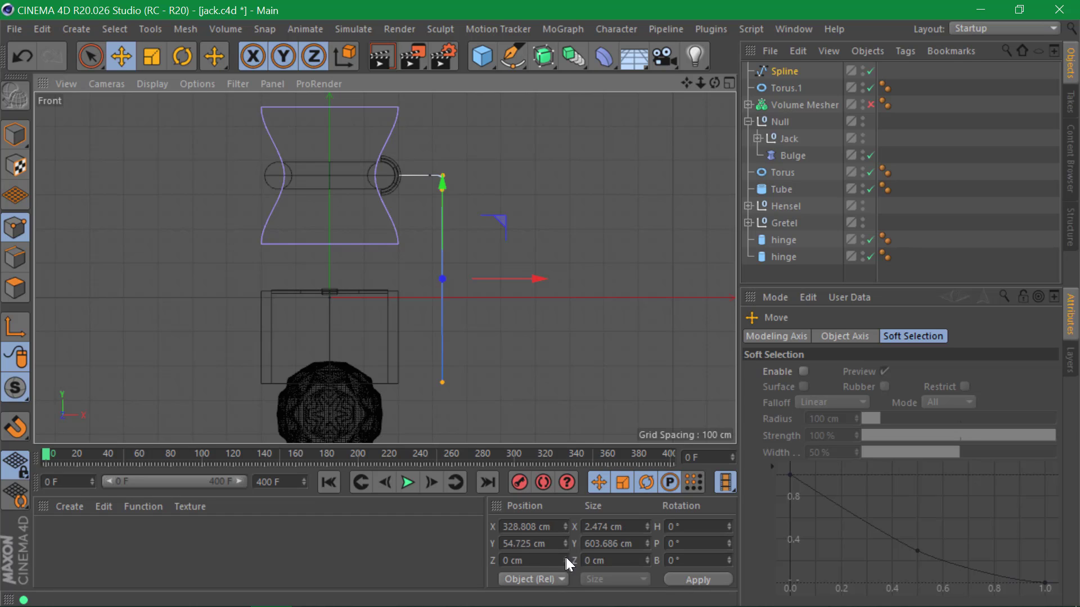
{"action": "double_click", "coordinate": [619, 527]}
{"action": "type", "text": "0"}
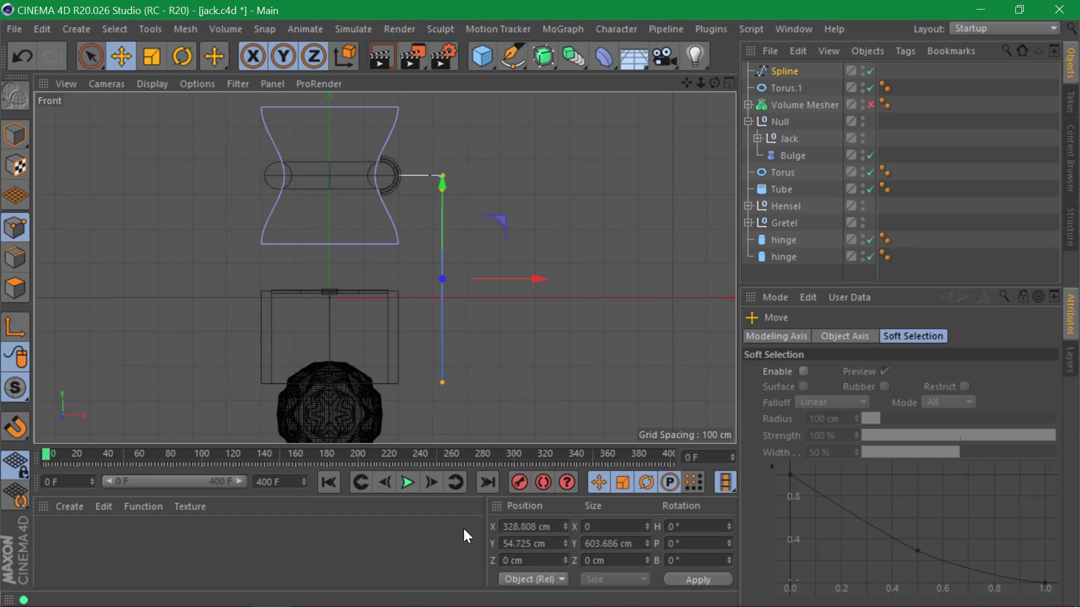
{"action": "key", "text": "Return"}
- Try a tighter bend by raising the point below the corner to about Y 346 cm and moving the second point to about X 321 cm
{"action": "left_click", "coordinate": [430, 175]}
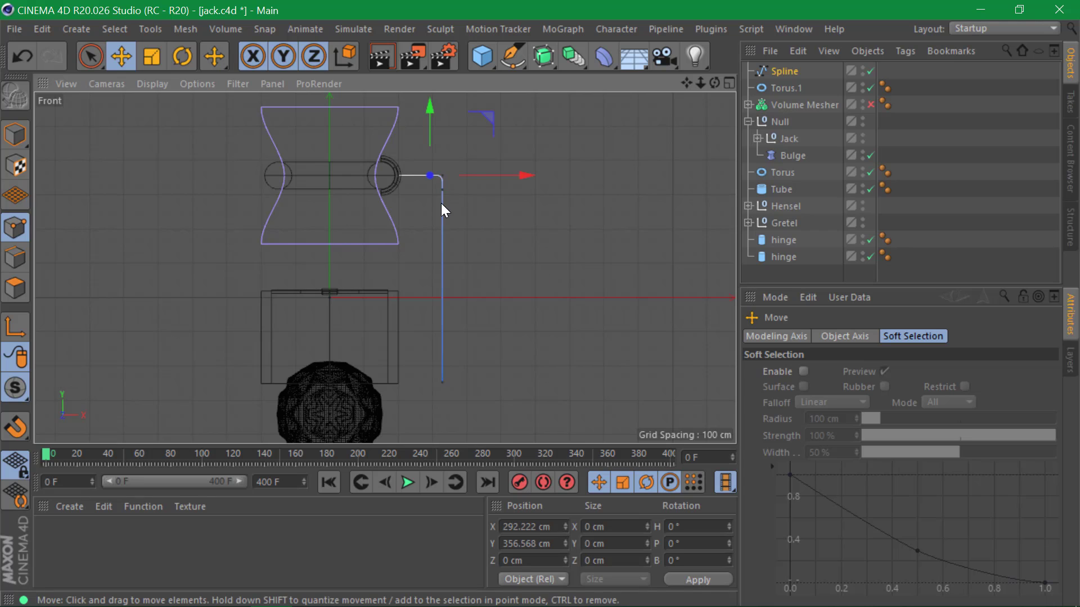
{"action": "scroll", "coordinate": [494, 178], "scroll_direction": "up", "scroll_amount": 10}
{"action": "left_click", "coordinate": [448, 230]}
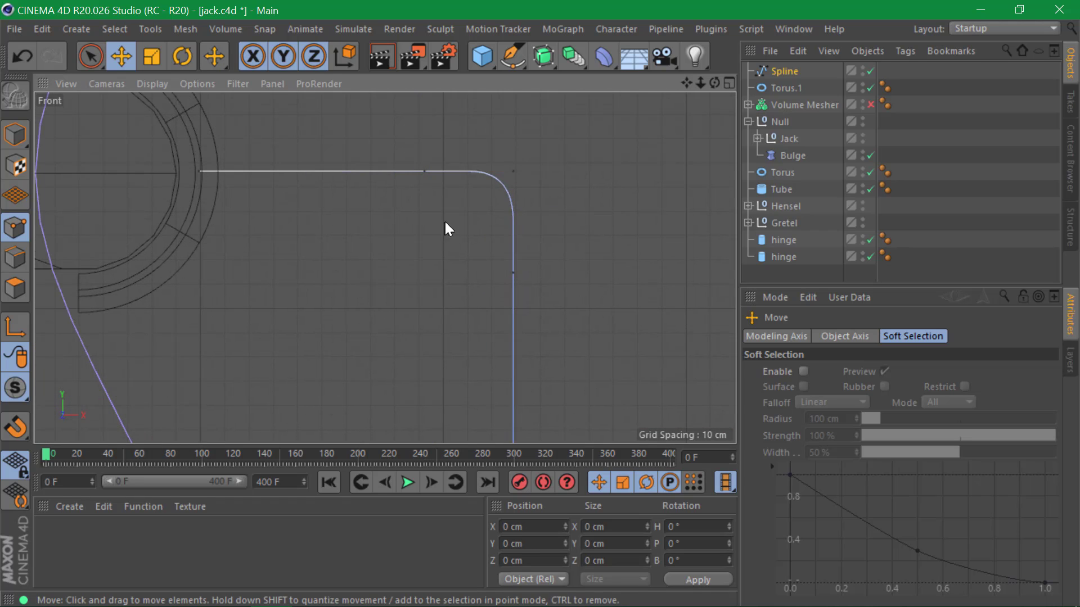
{"action": "scroll", "coordinate": [456, 220], "scroll_direction": "up", "scroll_amount": 3}
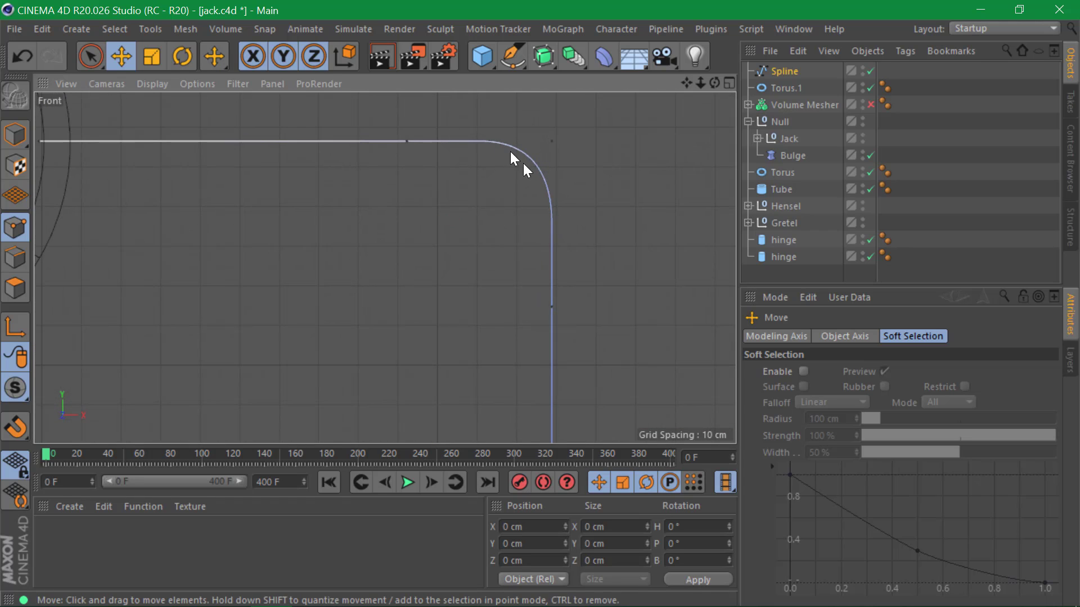
{"action": "left_click", "coordinate": [551, 306]}
{"action": "left_click_drag", "start_coordinate": [562, 203], "coordinate": [586, 68]}
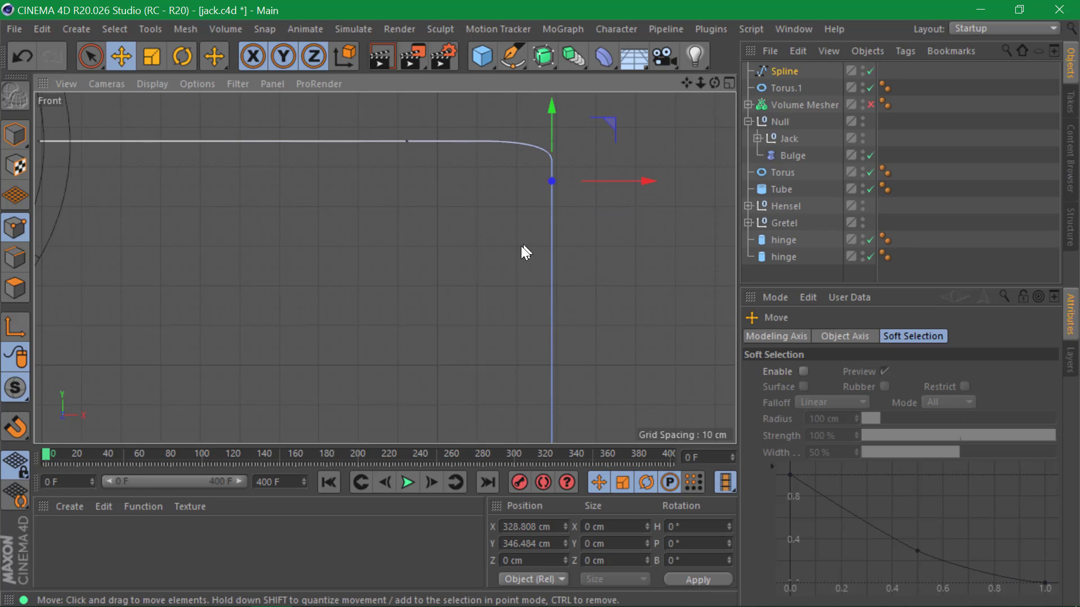
{"action": "left_click", "coordinate": [399, 142]}
{"action": "left_click_drag", "start_coordinate": [429, 150], "coordinate": [592, 169]}
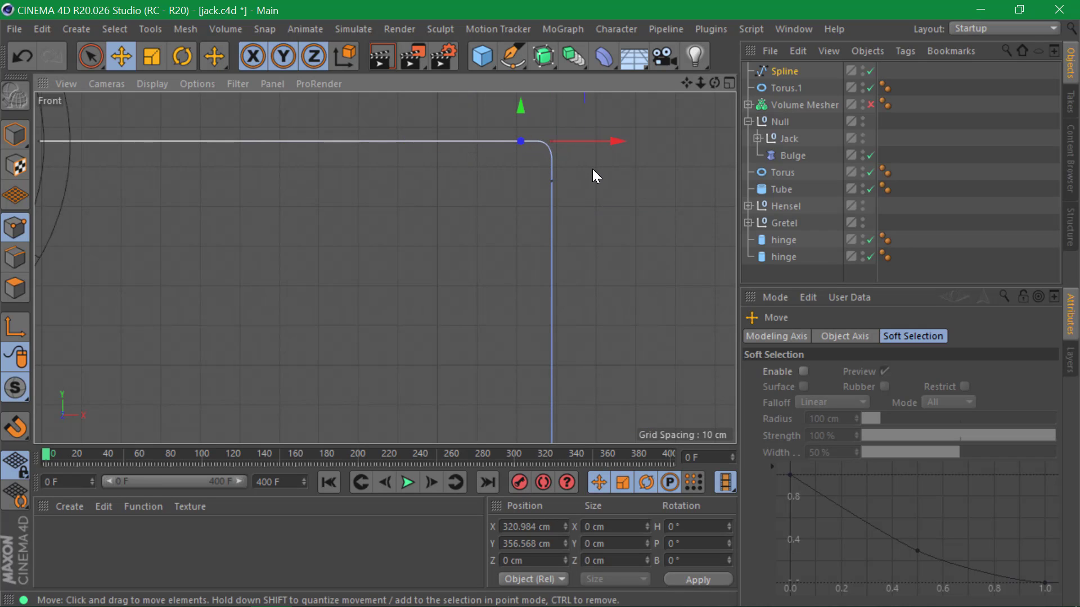
{"action": "left_click", "coordinate": [589, 136]}
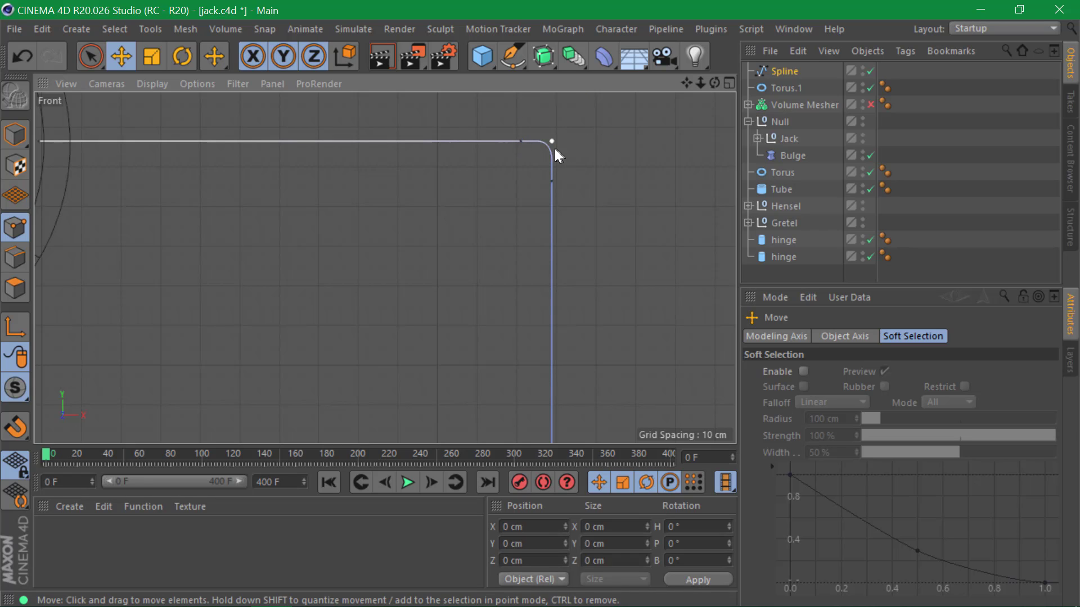
- Widen the spline's bend by moving the second point inward to about X 266 cm and lowering the point below the corner
{"action": "left_click", "coordinate": [520, 142]}
{"action": "left_click_drag", "start_coordinate": [611, 134], "coordinate": [394, 163]}
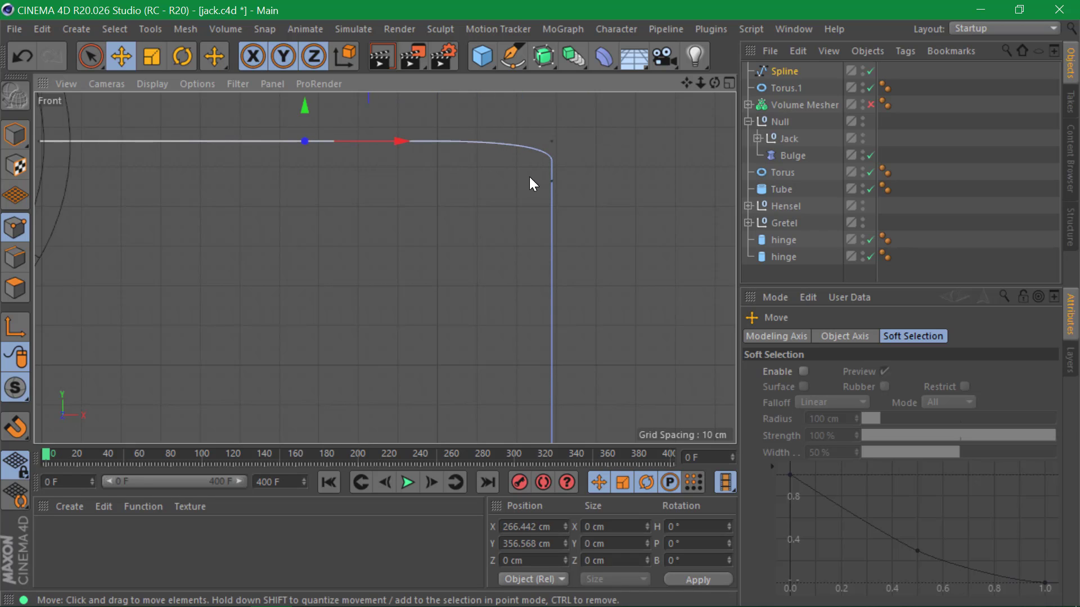
{"action": "left_click", "coordinate": [550, 180]}
{"action": "left_click_drag", "start_coordinate": [554, 116], "coordinate": [590, 328]}
{"action": "left_click", "coordinate": [626, 298]}
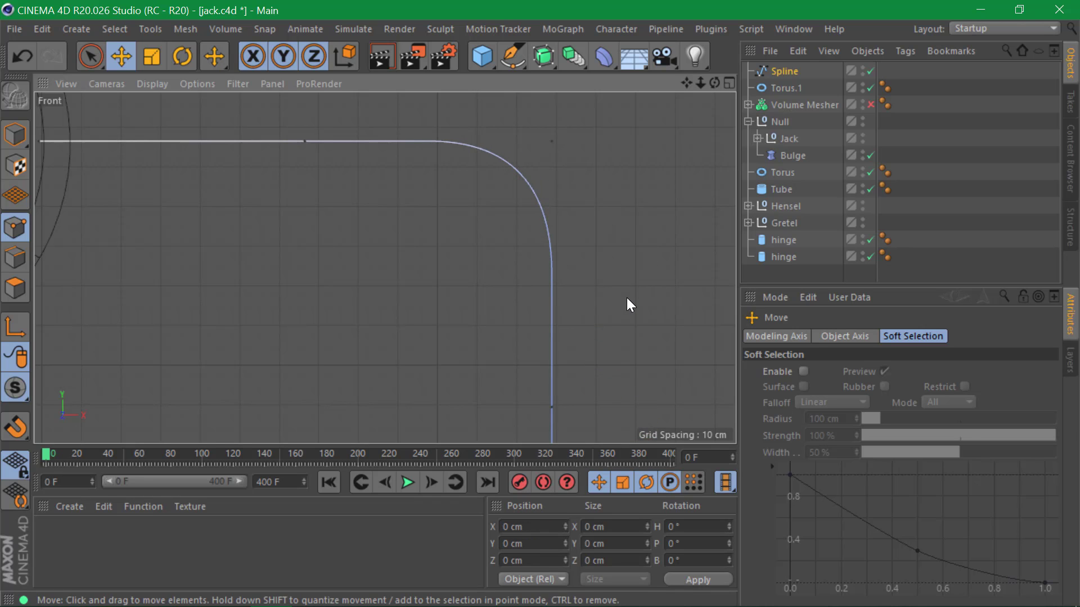
- Select all of the spline's points and shift them slightly outward along X, away from the half ring
{"action": "scroll", "coordinate": [586, 228], "scroll_direction": "down", "scroll_amount": 6}
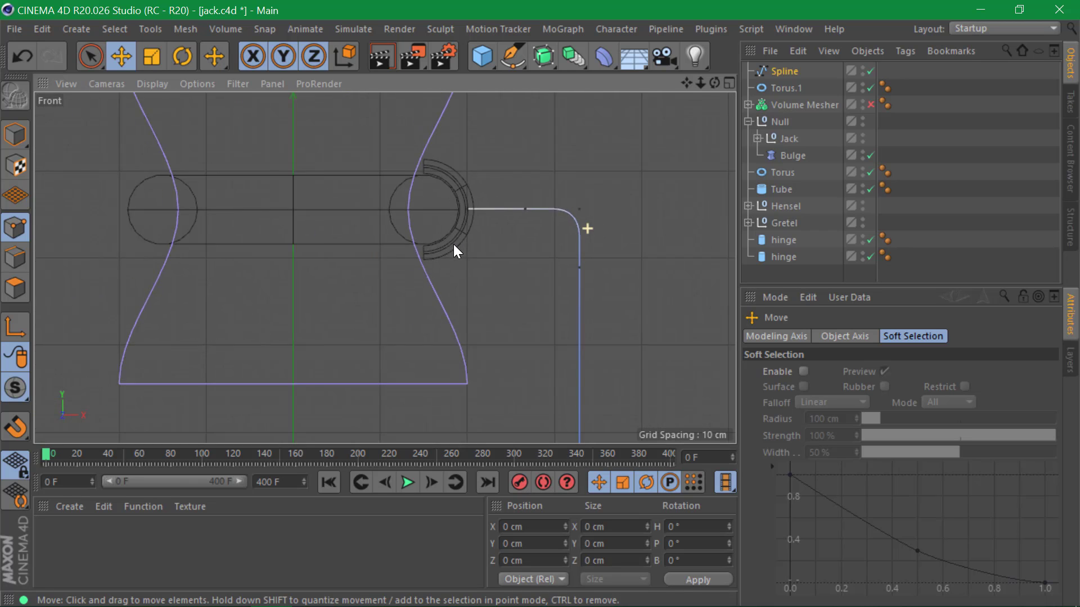
{"action": "right_click_drag", "start_coordinate": [377, 264], "coordinate": [360, 262], "text": "alt"}
{"action": "left_click", "coordinate": [91, 56]}
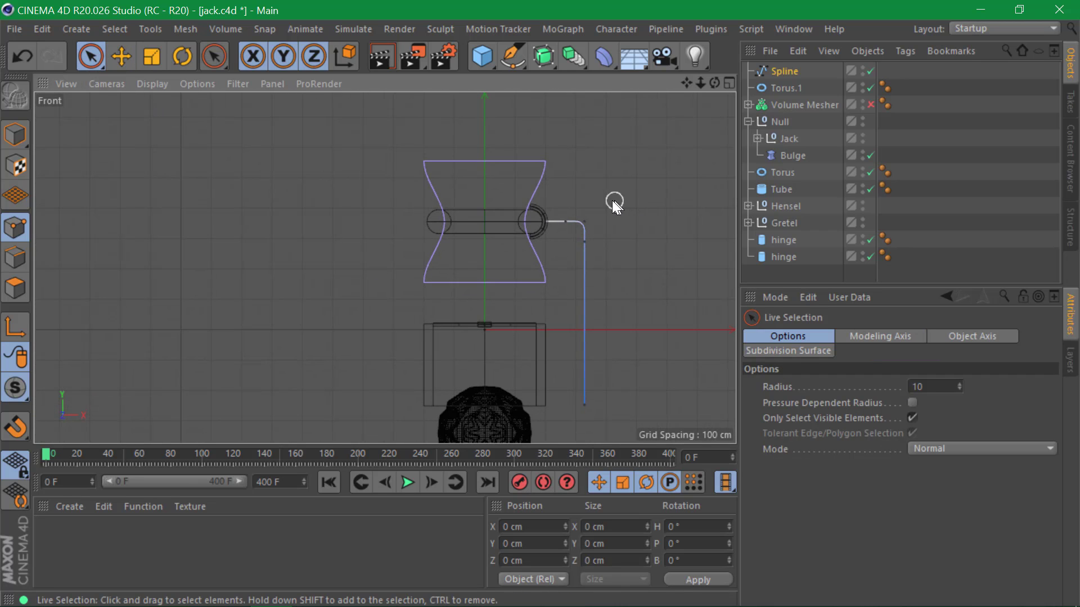
{"action": "left_click_drag", "start_coordinate": [568, 221], "coordinate": [578, 222]}
{"action": "key", "text": "ctrl+a"}
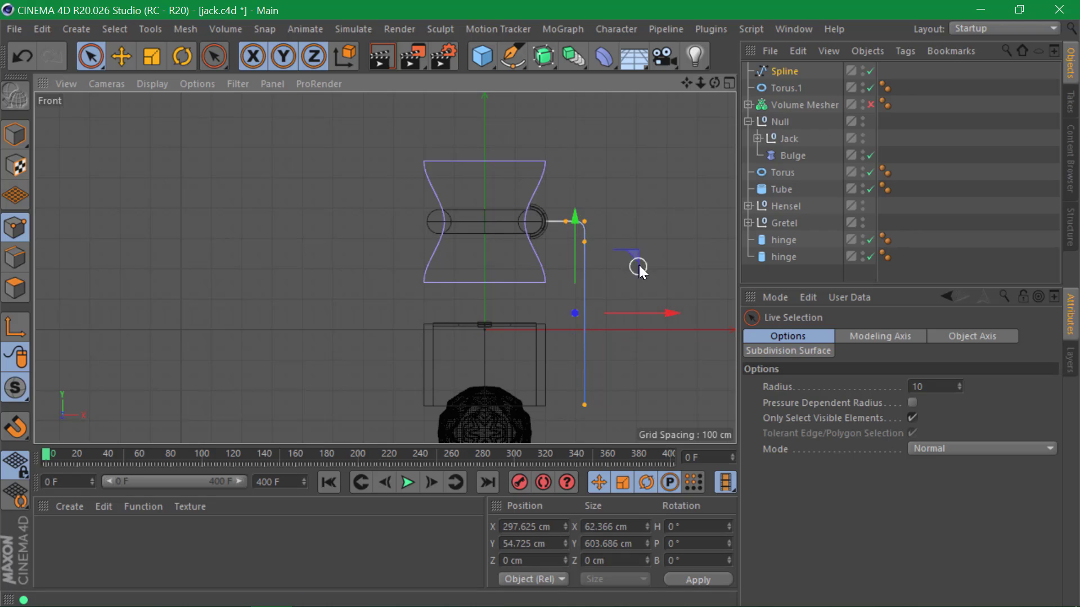
{"action": "mouse_move", "coordinate": [642, 308]}
{"action": "left_mouse_down"}
{"action": "mouse_move", "coordinate": [719, 308]}
{"action": "mouse_move", "coordinate": [632, 310]}
{"action": "mouse_move", "coordinate": [644, 311]}
{"action": "left_mouse_up"}
{"action": "left_click", "coordinate": [657, 252]}
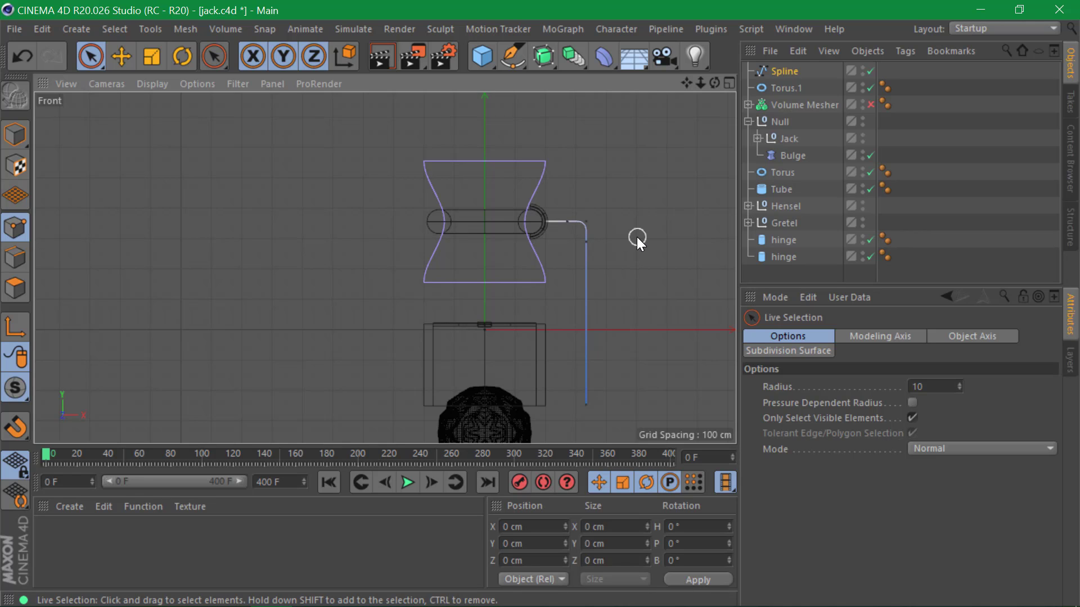
- Create a Sweep of a circle profile along the bent spline, with the Circle placed above the Spline inside the Sweep
{"action": "left_click", "coordinate": [730, 84]}
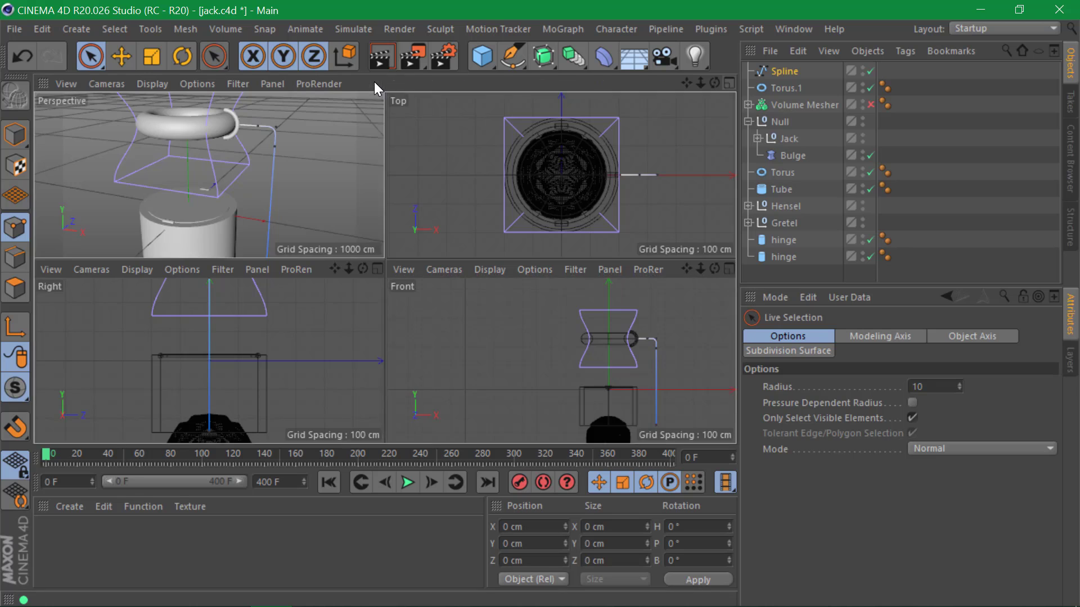
{"action": "left_click", "coordinate": [376, 83]}
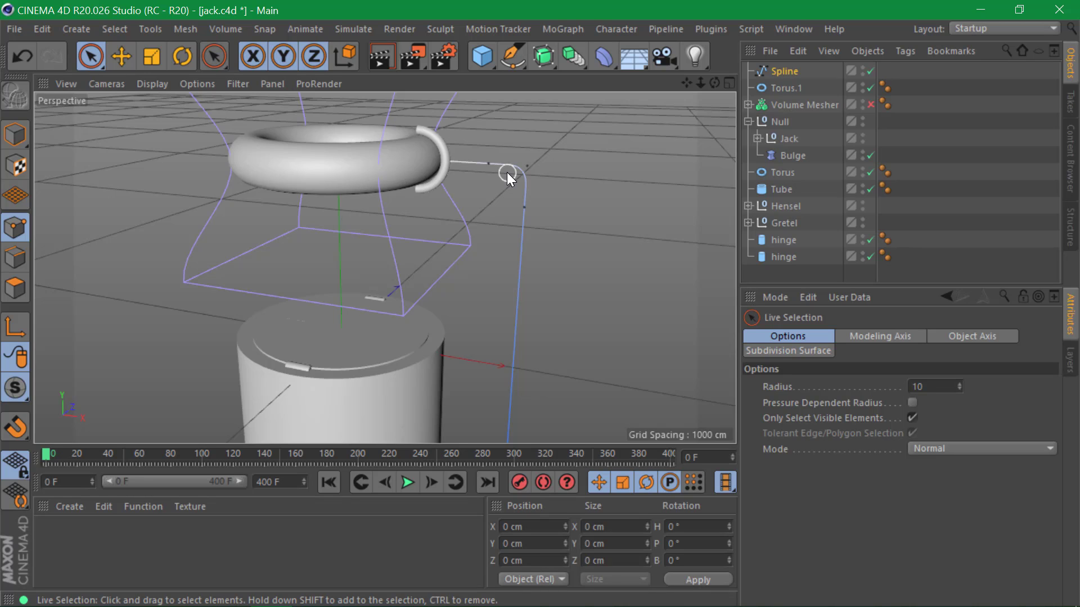
{"action": "left_click", "coordinate": [549, 54]}
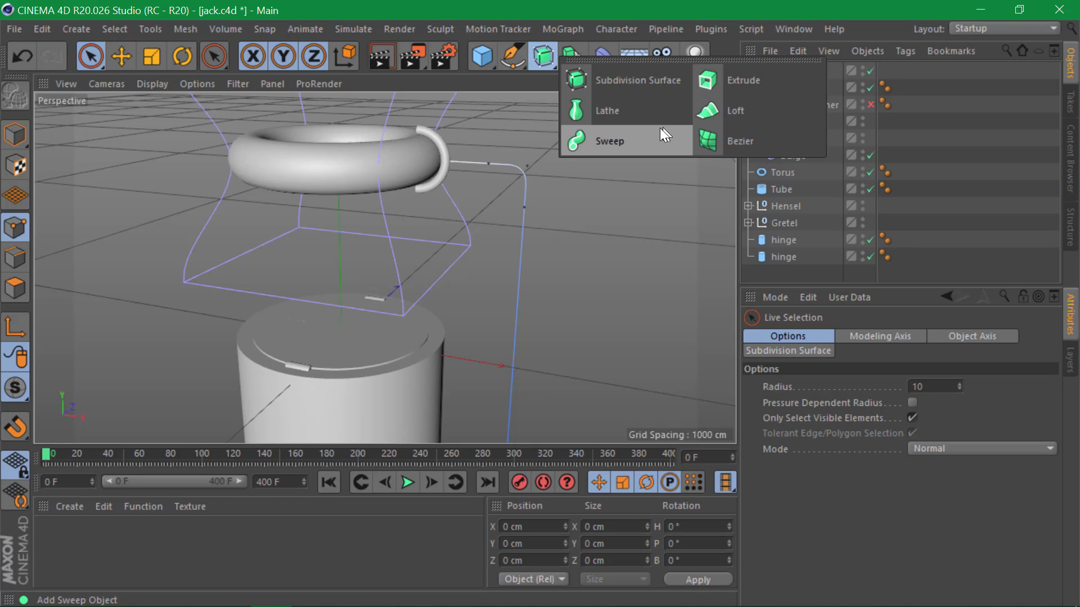
{"action": "left_click", "coordinate": [633, 132]}
{"action": "left_click", "coordinate": [512, 56]}
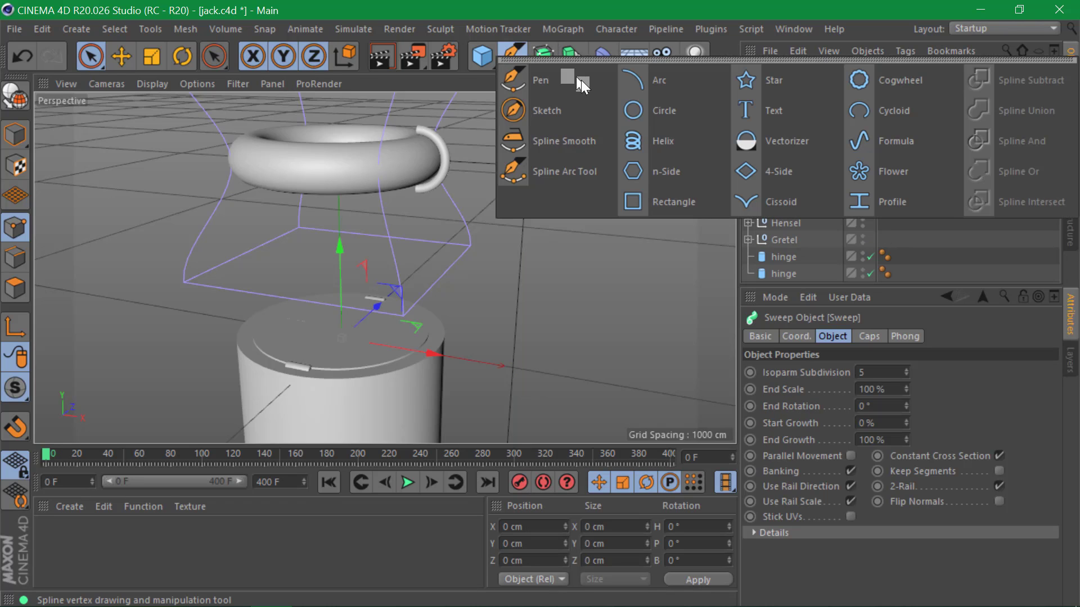
{"action": "left_click", "coordinate": [619, 107]}
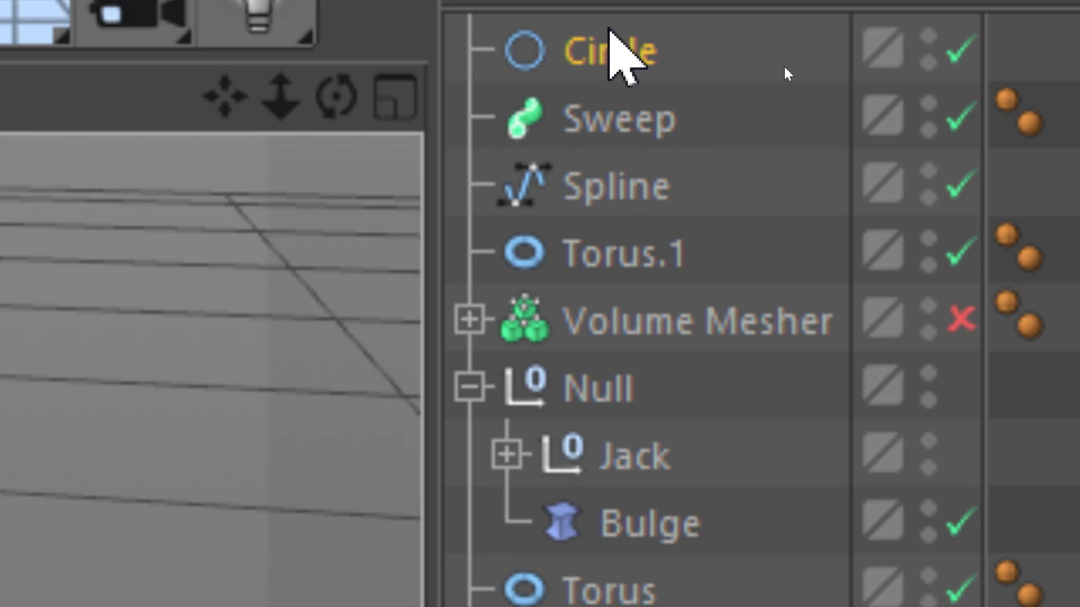
{"action": "left_click_drag", "start_coordinate": [620, 51], "coordinate": [619, 125]}
{"action": "left_click_drag", "start_coordinate": [596, 192], "coordinate": [588, 147]}
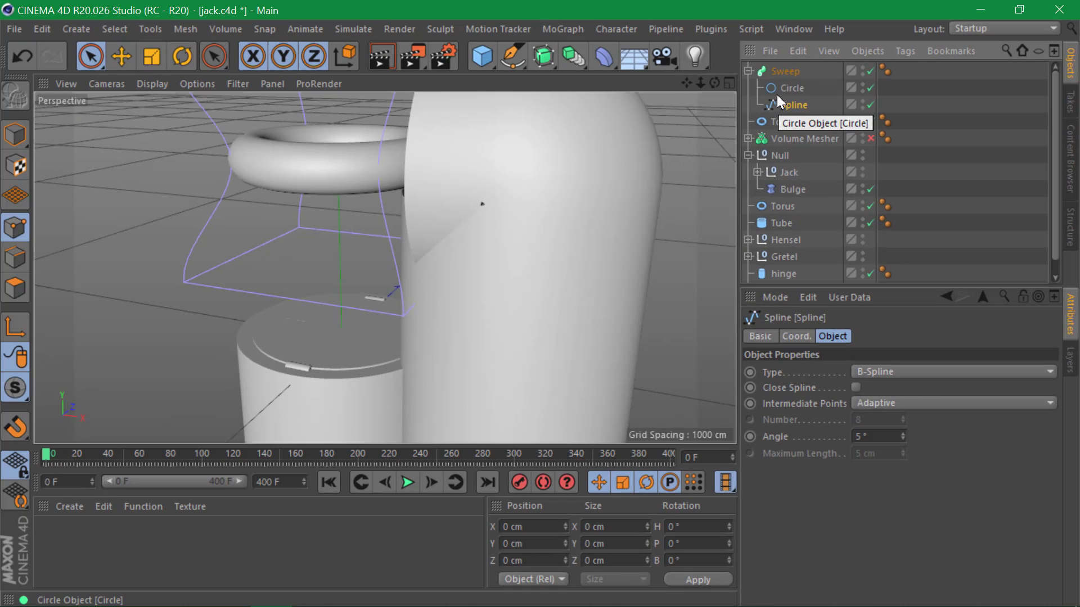
- Scale the sweep's circle profile down to about 13.6 cm across to form a thin bent arm
{"action": "left_click", "coordinate": [790, 88]}
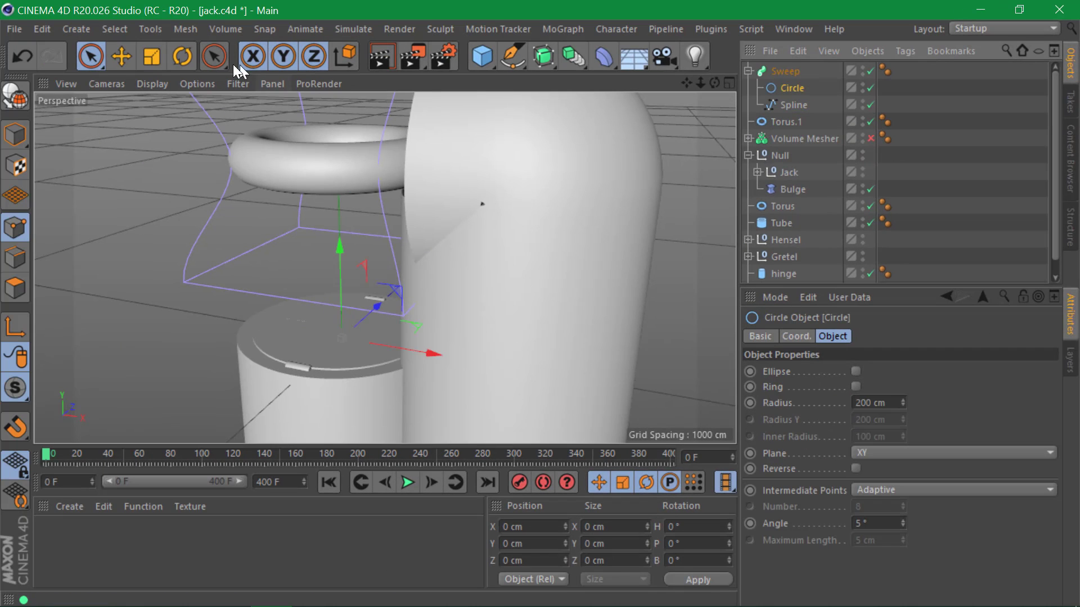
{"action": "left_click", "coordinate": [151, 57]}
{"action": "left_click", "coordinate": [15, 135]}
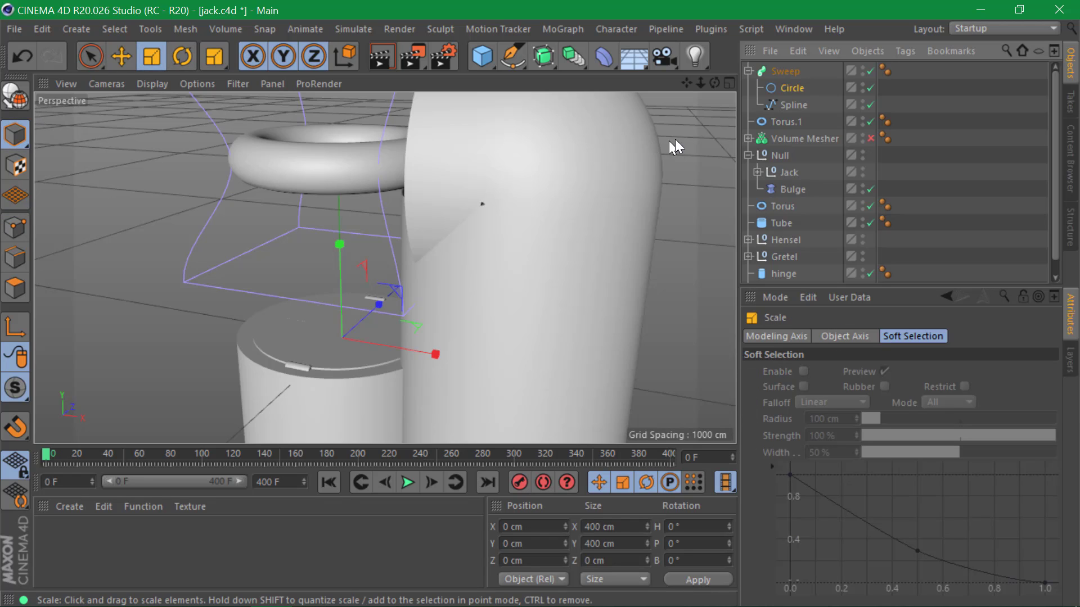
{"action": "left_click_drag", "start_coordinate": [675, 139], "coordinate": [101, 375]}
{"action": "left_click_drag", "start_coordinate": [497, 202], "coordinate": [383, 168], "text": "alt"}
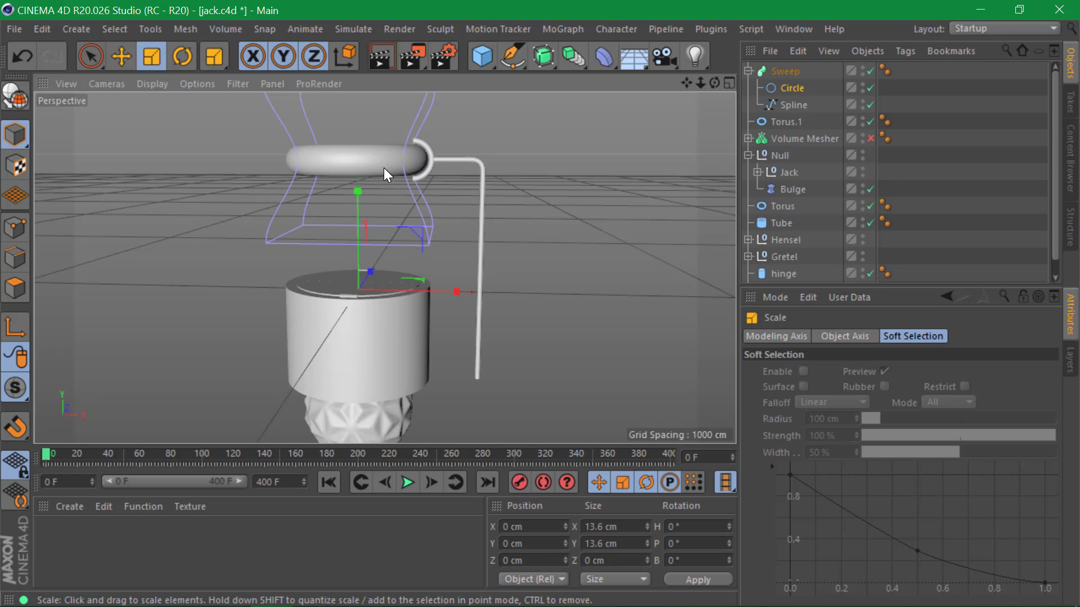
- Delete the swept arm and the half ring around the floating torus
{"action": "left_click", "coordinate": [792, 70]}
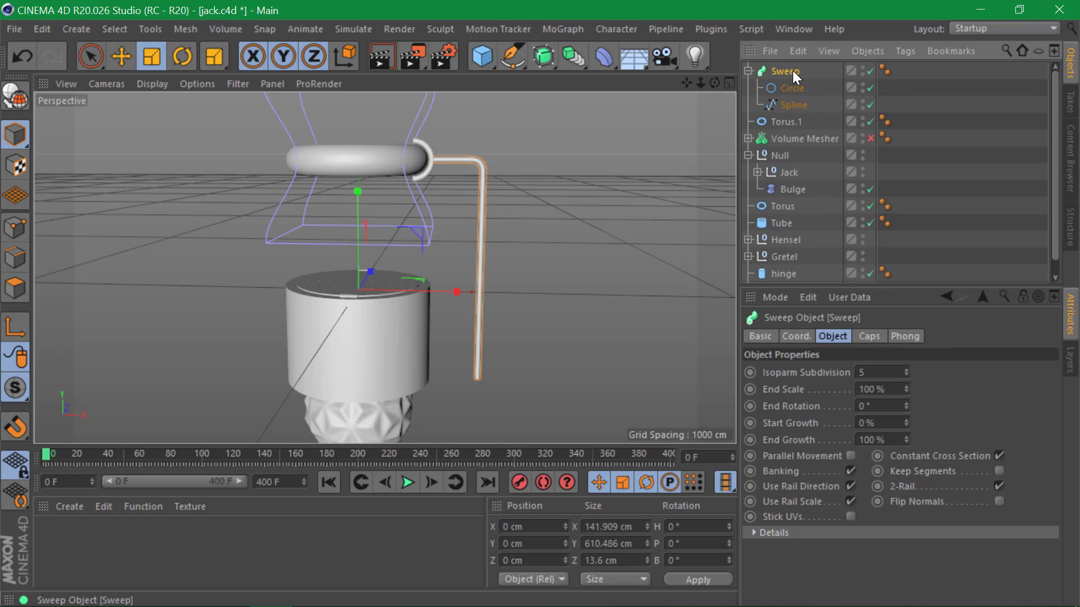
{"action": "key", "text": "Delete"}
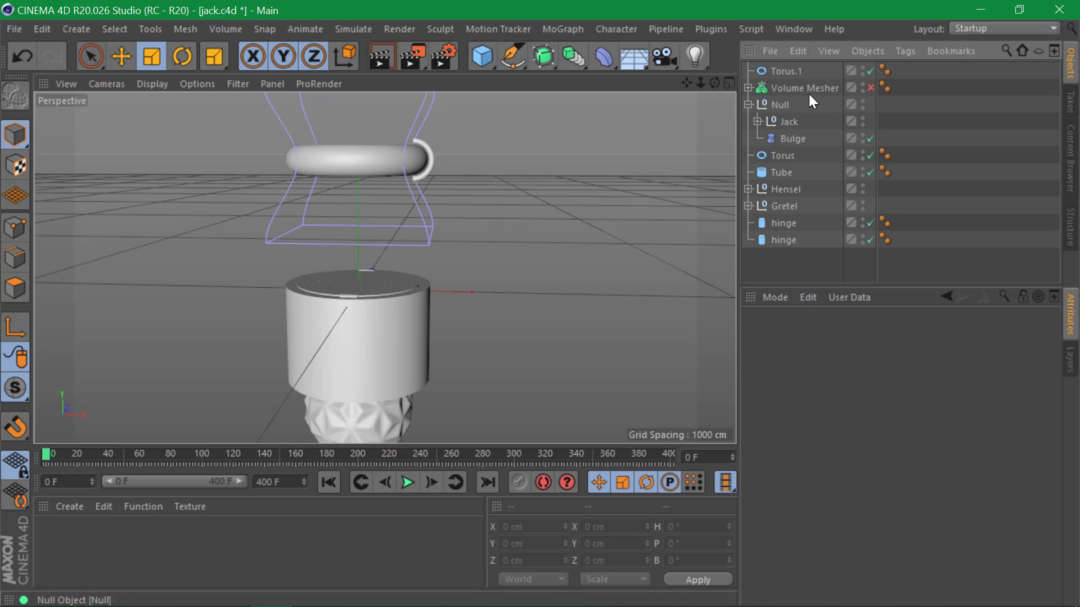
{"action": "left_click", "coordinate": [803, 70]}
{"action": "key", "text": "Delete"}
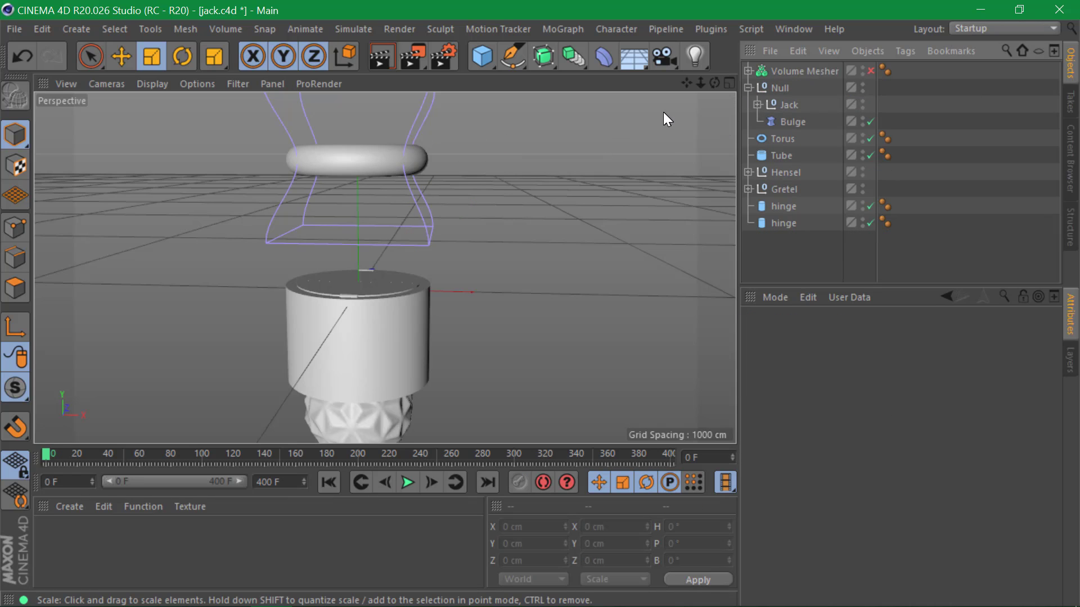
- Add a new torus and enable its slice from 0° to 180° to make a half ring
{"action": "left_click", "coordinate": [487, 56]}
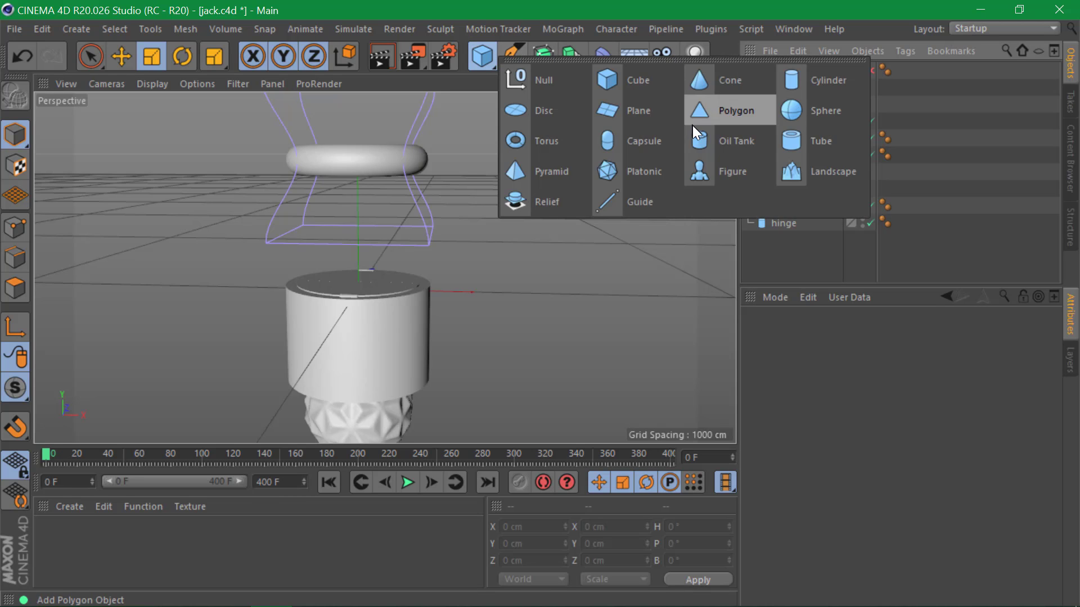
{"action": "left_click", "coordinate": [531, 148]}
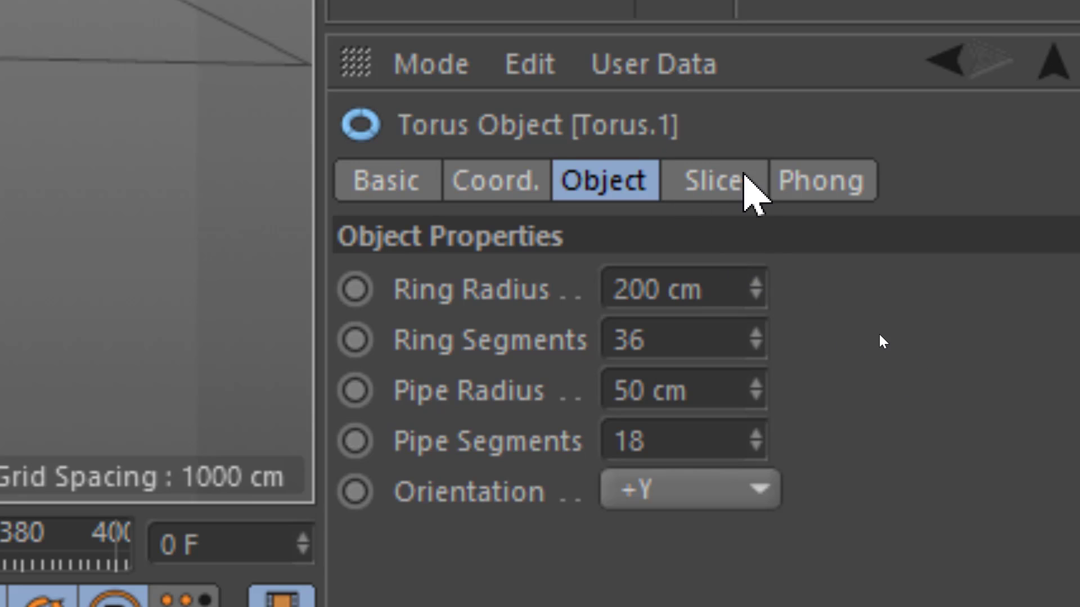
{"action": "left_click", "coordinate": [751, 181]}
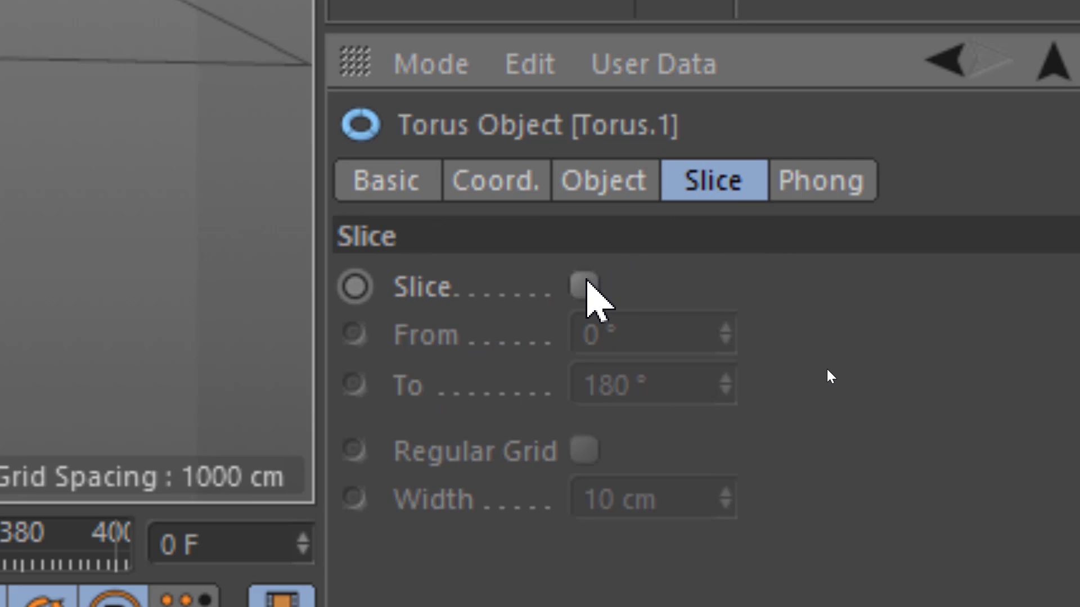
{"action": "left_click", "coordinate": [584, 286]}
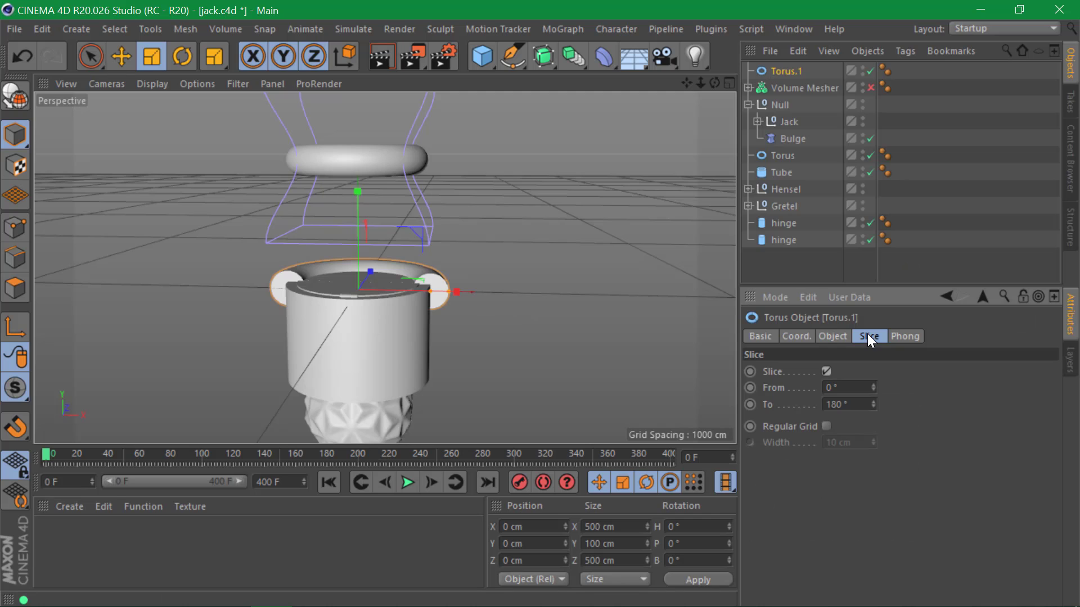
- Rotate the half ring to heading -90° and bank 90° so it stands upright with its opening facing the central axis
{"action": "scroll", "coordinate": [337, 298], "scroll_direction": "up", "scroll_amount": 10}
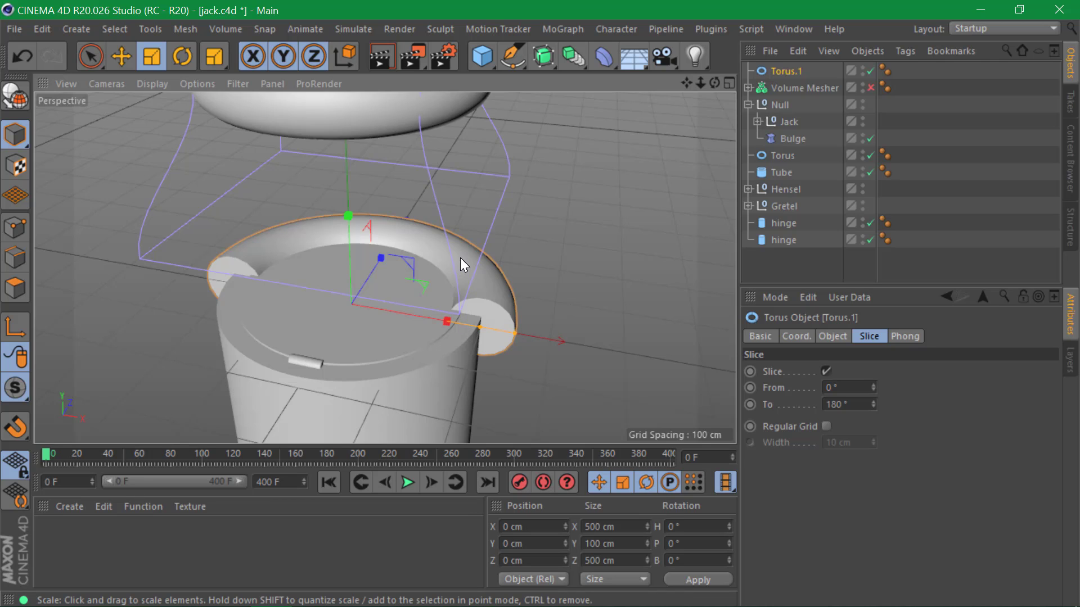
{"action": "scroll", "coordinate": [460, 257], "scroll_direction": "down", "scroll_amount": 8}
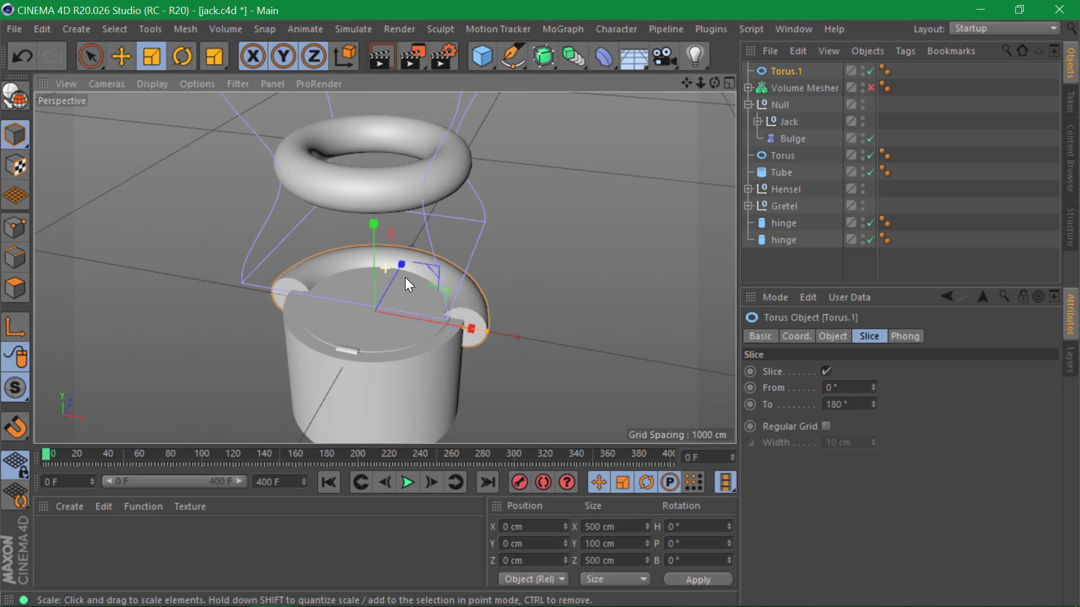
{"action": "key", "text": "r"}
{"action": "left_click_drag", "start_coordinate": [403, 343], "coordinate": [268, 349]}
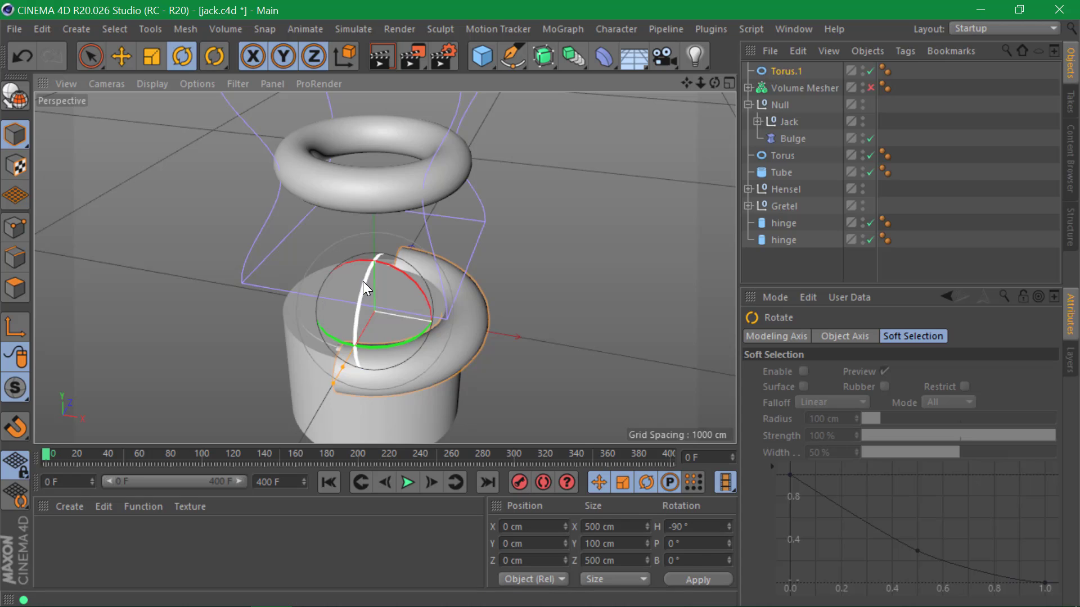
{"action": "left_click_drag", "start_coordinate": [363, 282], "coordinate": [343, 410]}
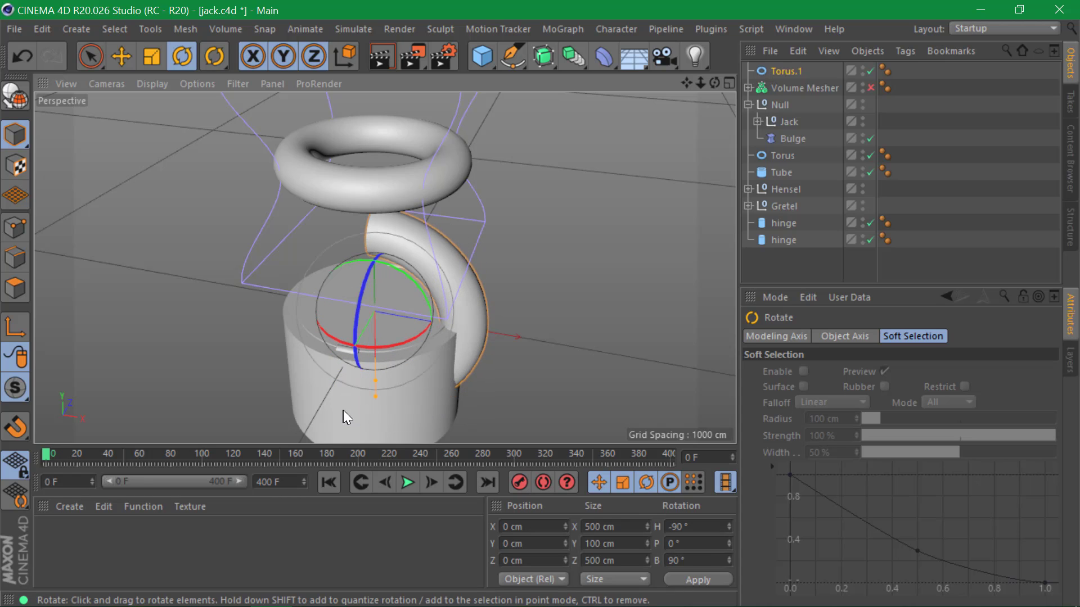
- Raise the half ring to about Y 346 cm and shift it outward to about X 97 cm, beside the floating torus
{"action": "key", "text": "e"}
{"action": "left_click_drag", "start_coordinate": [376, 366], "coordinate": [376, 241]}
{"action": "left_click_drag", "start_coordinate": [468, 175], "coordinate": [533, 178]}
{"action": "scroll", "coordinate": [465, 171], "scroll_direction": "down", "scroll_amount": 3}
{"action": "middle_click_drag", "start_coordinate": [465, 171], "coordinate": [429, 225], "text": "alt"}
{"action": "left_click_drag", "start_coordinate": [429, 225], "coordinate": [450, 154], "text": "alt"}
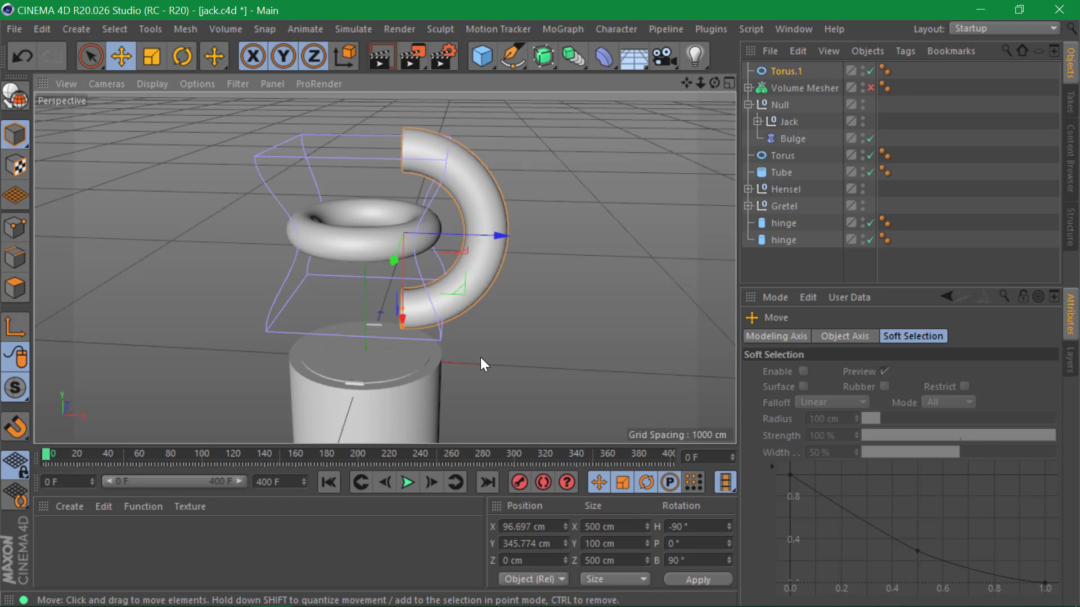
{"action": "key", "text": "alt+Tab"}
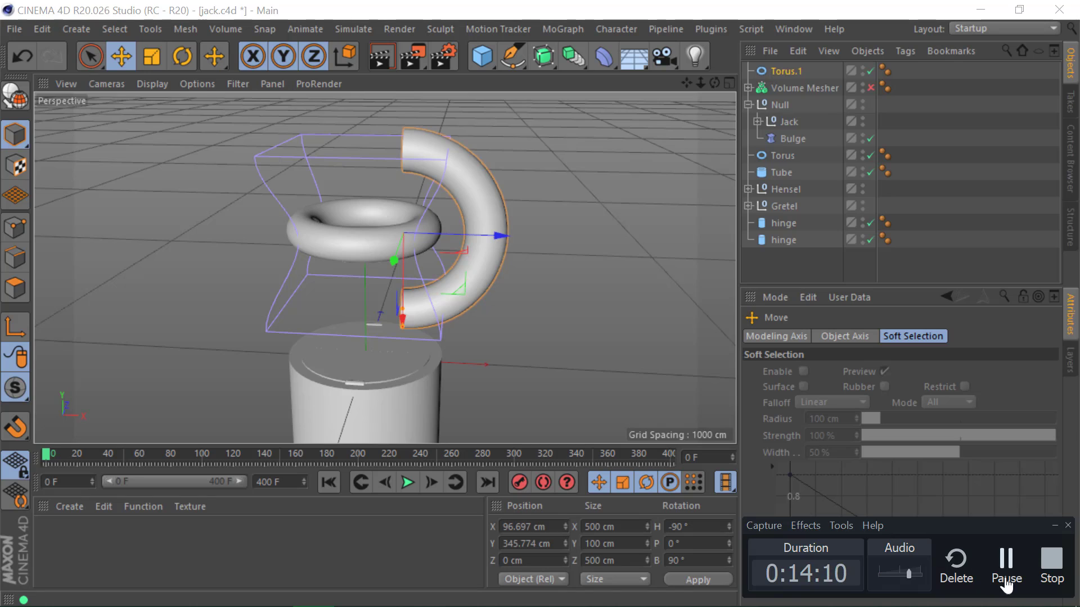
{"action": "left_click", "coordinate": [1006, 585]}
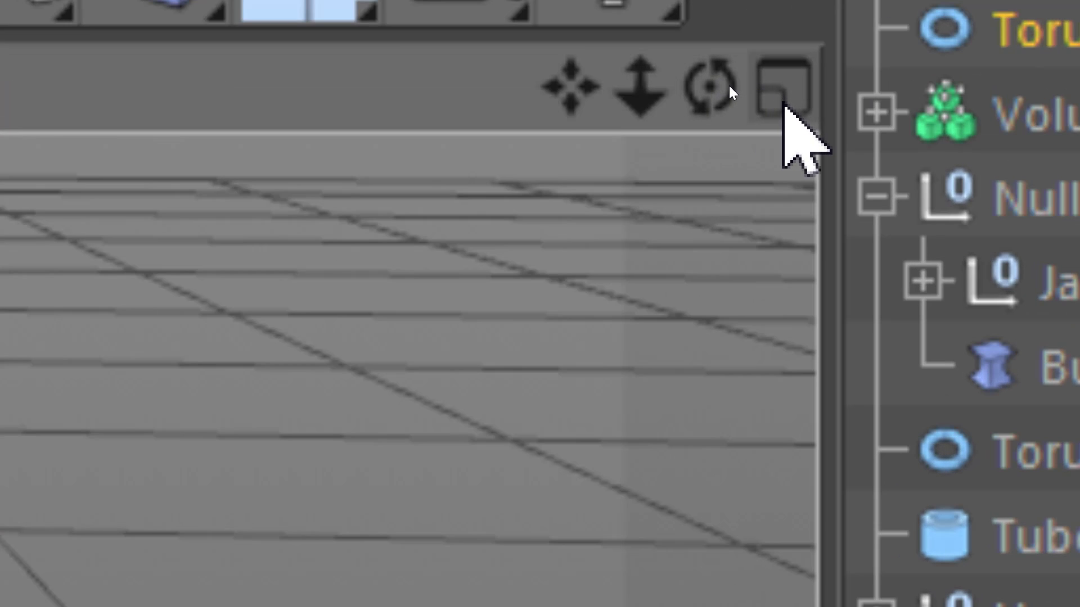
- In the front view, move the half ring so its centre sits on the outer cross-section of the floating torus
{"action": "left_click", "coordinate": [783, 105]}
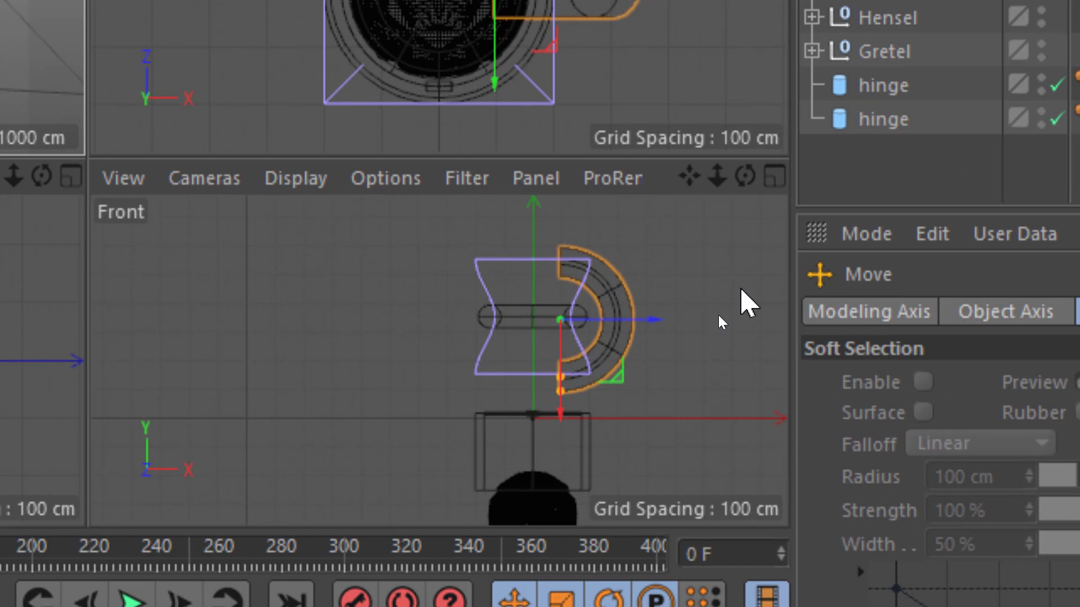
{"action": "left_click", "coordinate": [774, 178]}
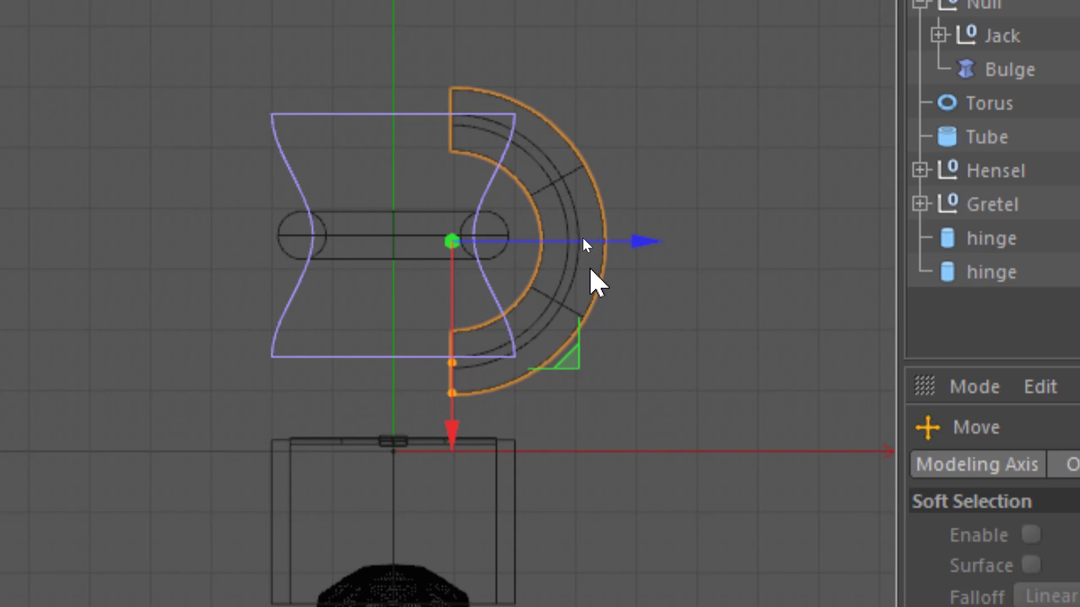
{"action": "right_click_drag", "start_coordinate": [464, 260], "coordinate": [655, 248], "text": "alt"}
{"action": "middle_click_drag", "start_coordinate": [624, 269], "coordinate": [574, 358], "text": "alt"}
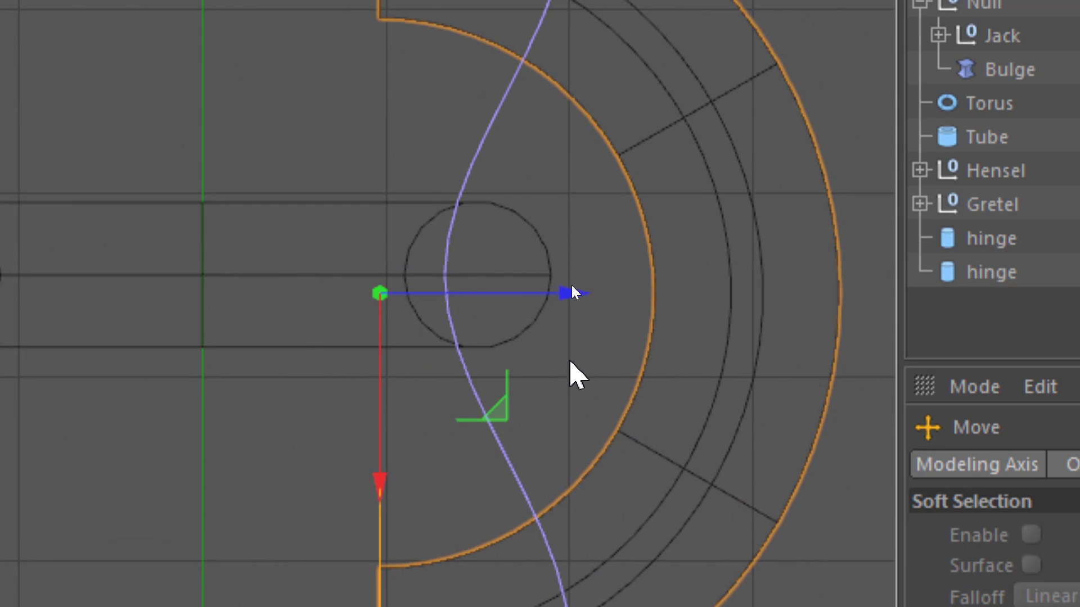
{"action": "left_click_drag", "start_coordinate": [486, 408], "coordinate": [591, 392]}
- Scale the half ring down to just larger than the torus's cross-section and align its centre vertically with the torus
{"action": "key", "text": "t"}
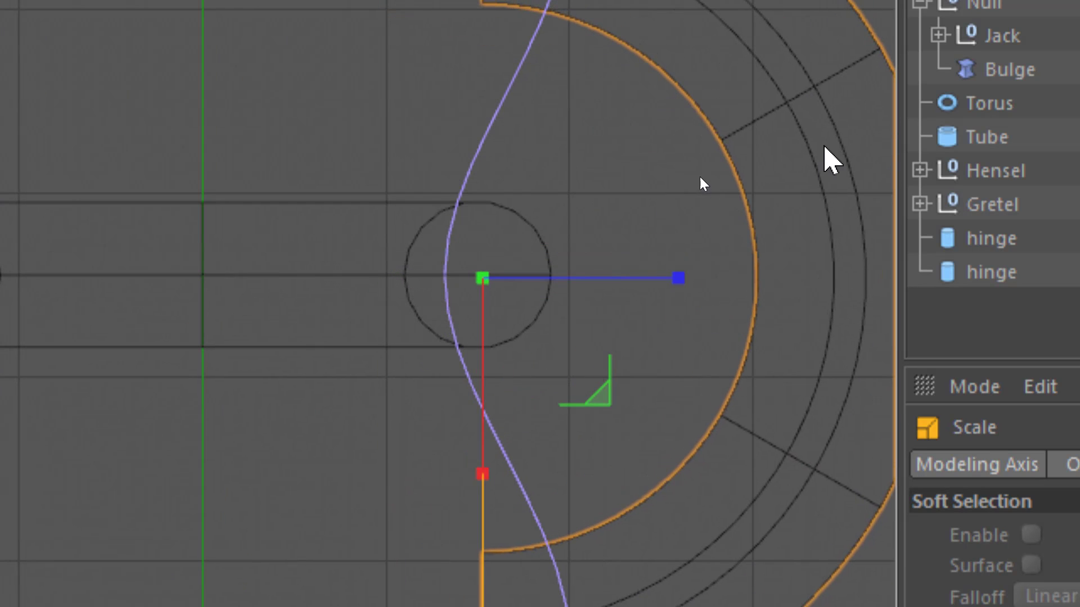
{"action": "left_click_drag", "start_coordinate": [832, 159], "coordinate": [31, 537]}
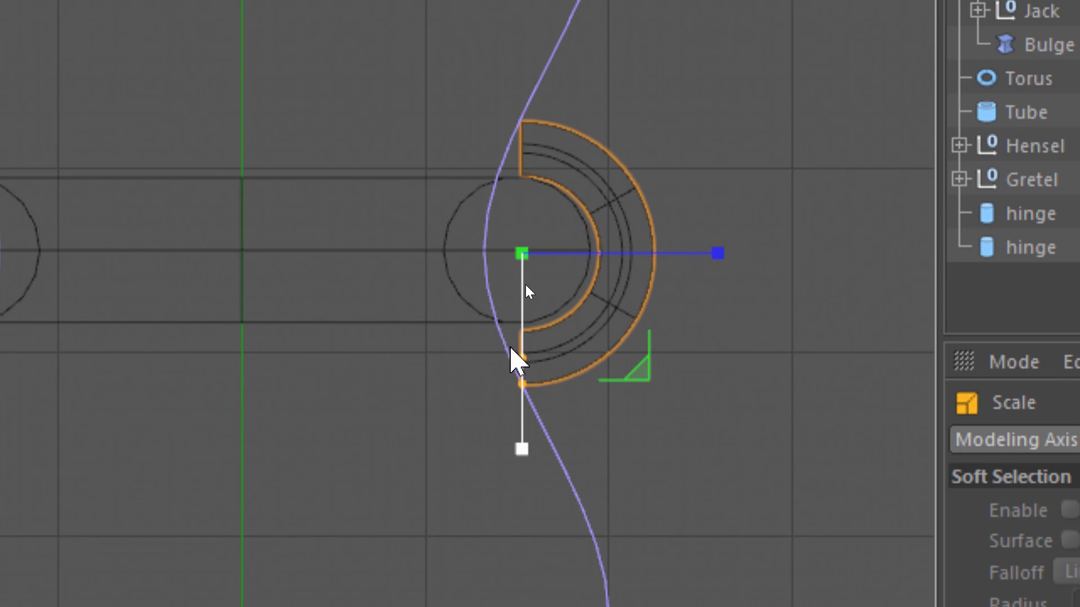
{"action": "key", "text": "e"}
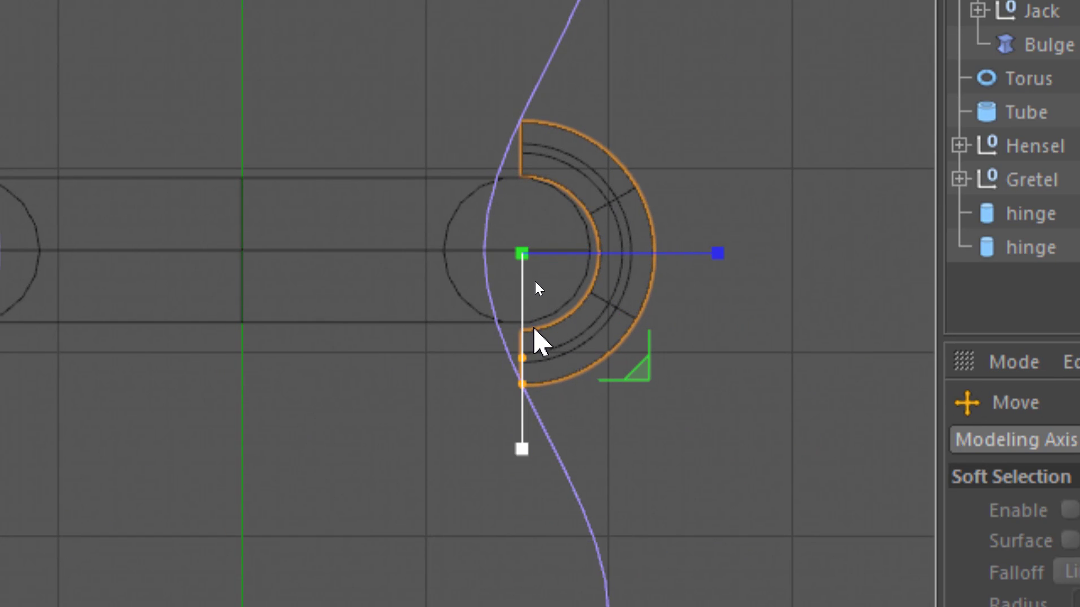
{"action": "left_click_drag", "start_coordinate": [532, 272], "coordinate": [531, 271]}
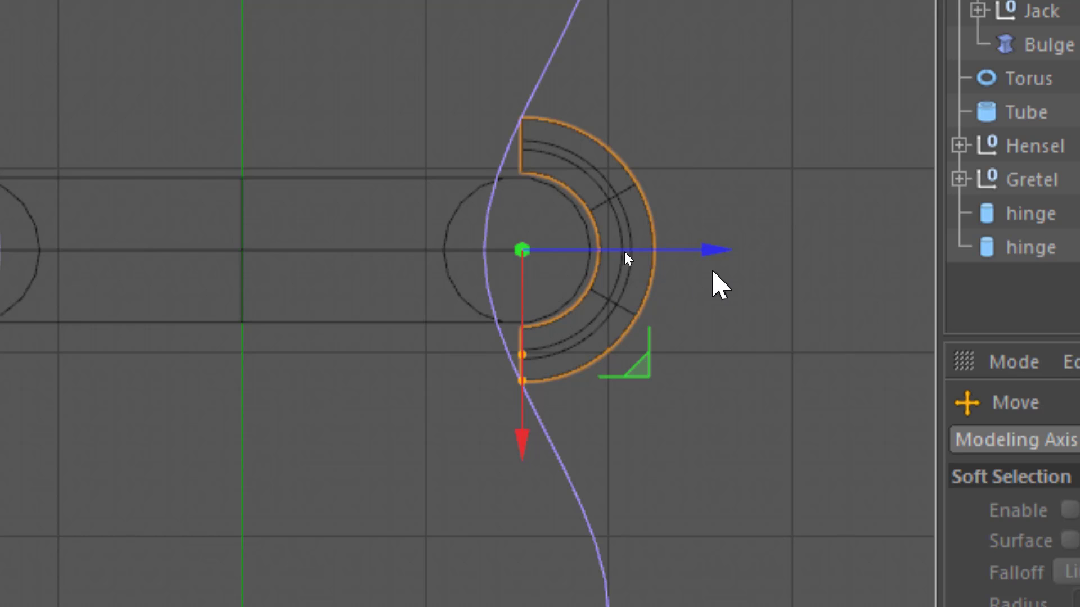
- Scale the half ring down slightly more so its inner edge meets the torus's cross-section
{"action": "key", "text": "t"}
{"action": "left_click_drag", "start_coordinate": [660, 198], "coordinate": [612, 242]}
{"action": "key", "text": "e"}
{"action": "scroll", "coordinate": [506, 253], "scroll_direction": "down", "scroll_amount": 5}
{"action": "scroll", "coordinate": [461, 258], "scroll_direction": "up", "scroll_amount": 5}
{"action": "scroll", "coordinate": [547, 248], "scroll_direction": "up", "scroll_amount": 3}
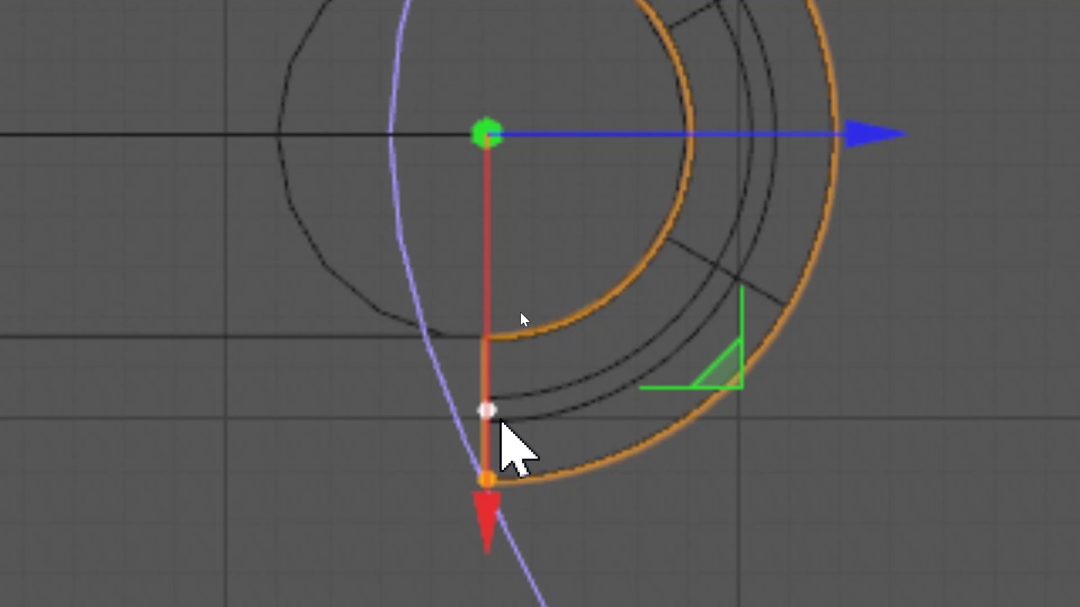
- Thin the half ring's pipe to about 13 cm and tighten its ring radius to about 108 cm overall, closely wrapping the torus
{"action": "left_click_drag", "start_coordinate": [498, 417], "coordinate": [521, 407]}
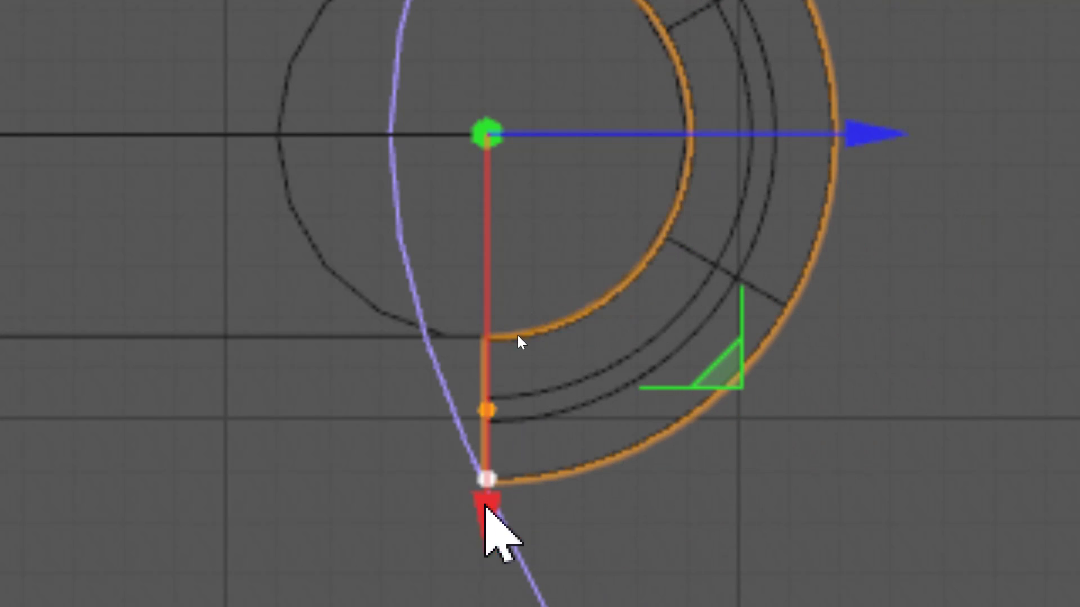
{"action": "left_click_drag", "start_coordinate": [505, 497], "coordinate": [528, 449]}
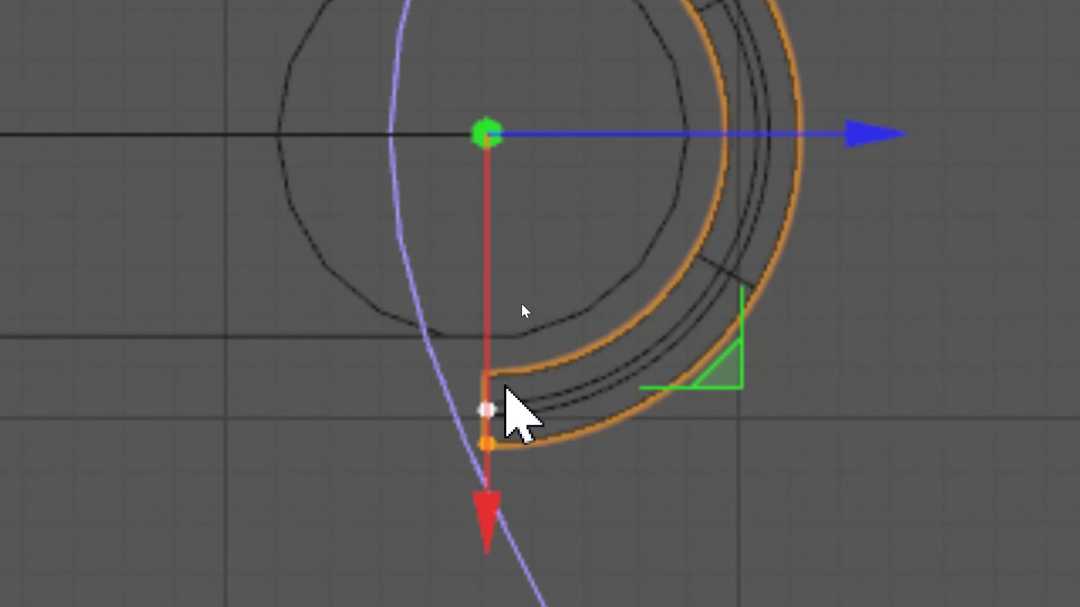
{"action": "left_click_drag", "start_coordinate": [502, 393], "coordinate": [501, 380]}
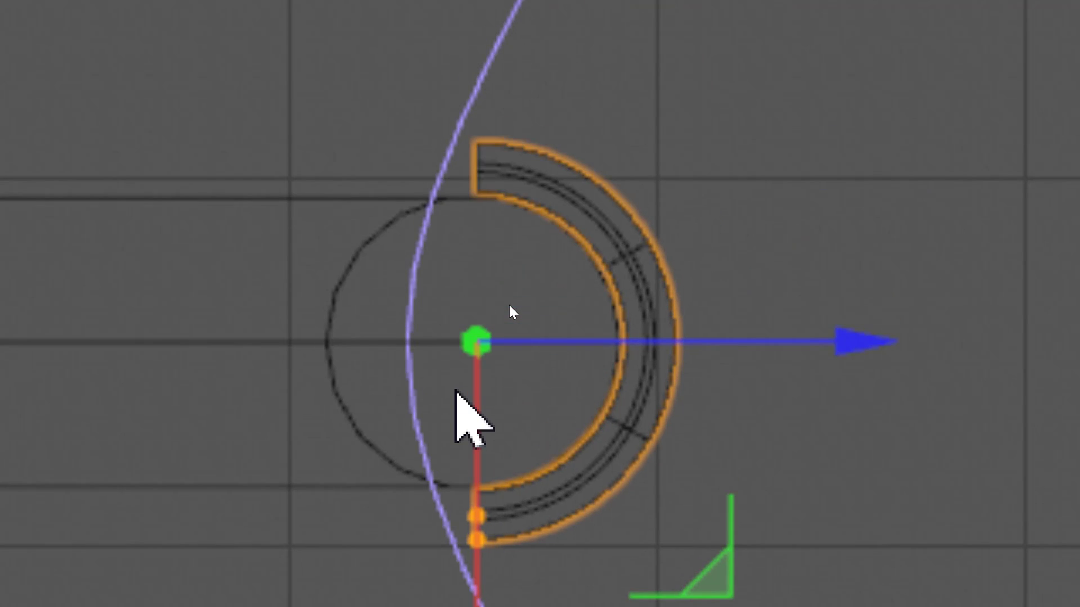
{"action": "right_click_drag", "start_coordinate": [663, 233], "coordinate": [505, 257], "text": "alt"}
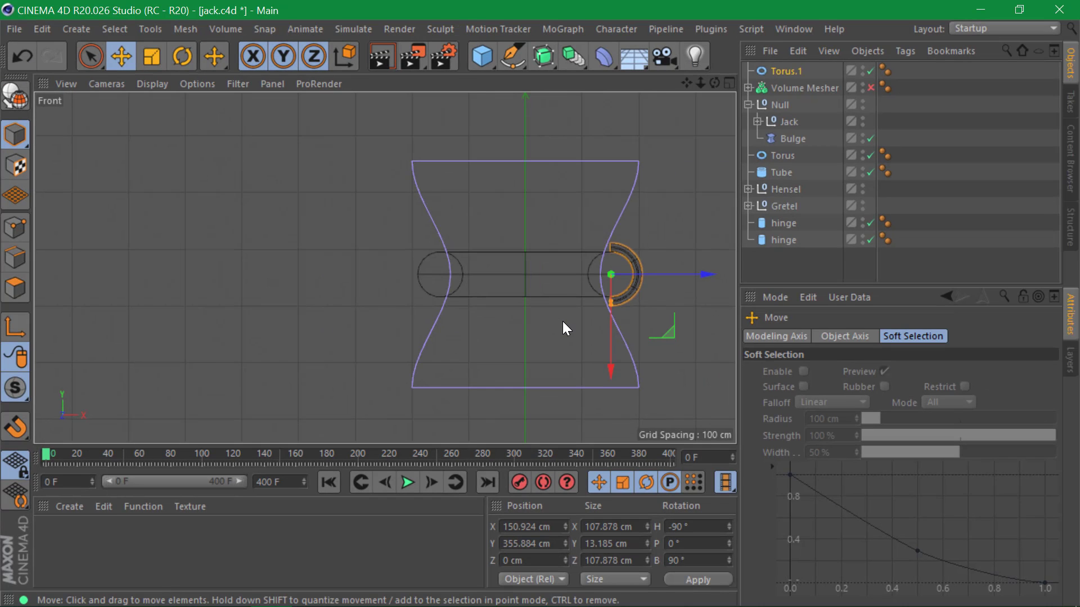
- Activate the Pen tool in the front view with its spline type set to B-Spline
{"action": "right_click_drag", "start_coordinate": [562, 322], "coordinate": [501, 244], "text": "alt"}
{"action": "key", "text": "alt+Tab"}
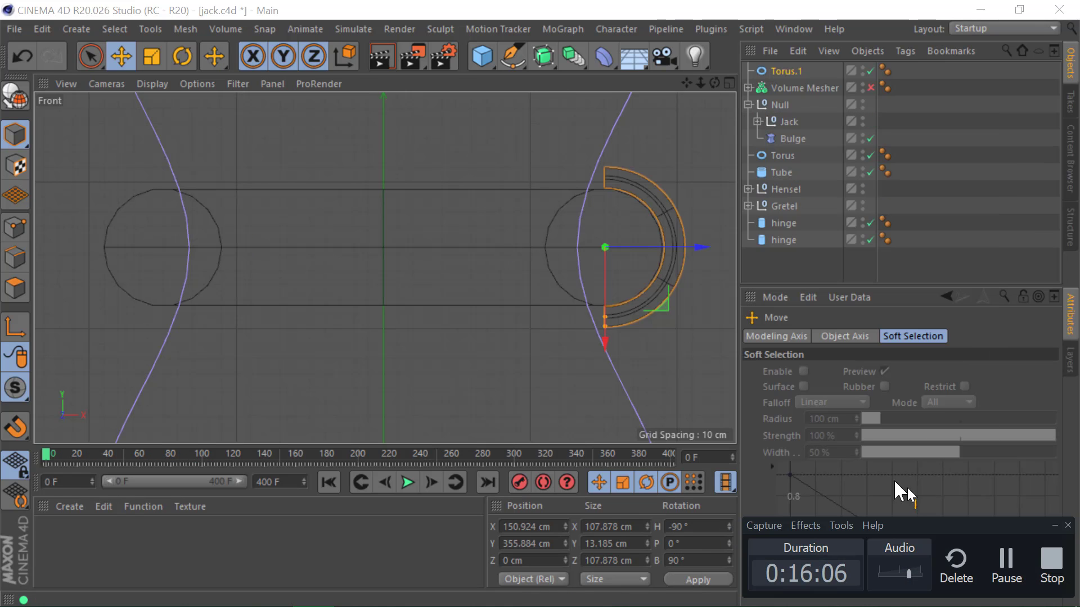
{"action": "key", "text": "alt+Tab"}
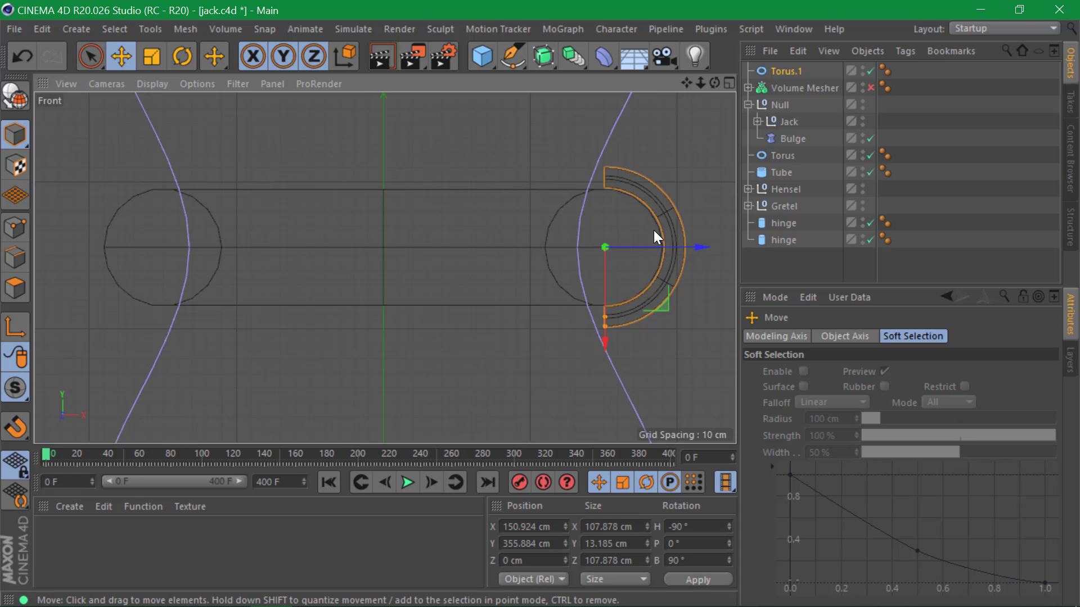
{"action": "middle_click_drag", "start_coordinate": [654, 231], "coordinate": [346, 180], "text": "alt"}
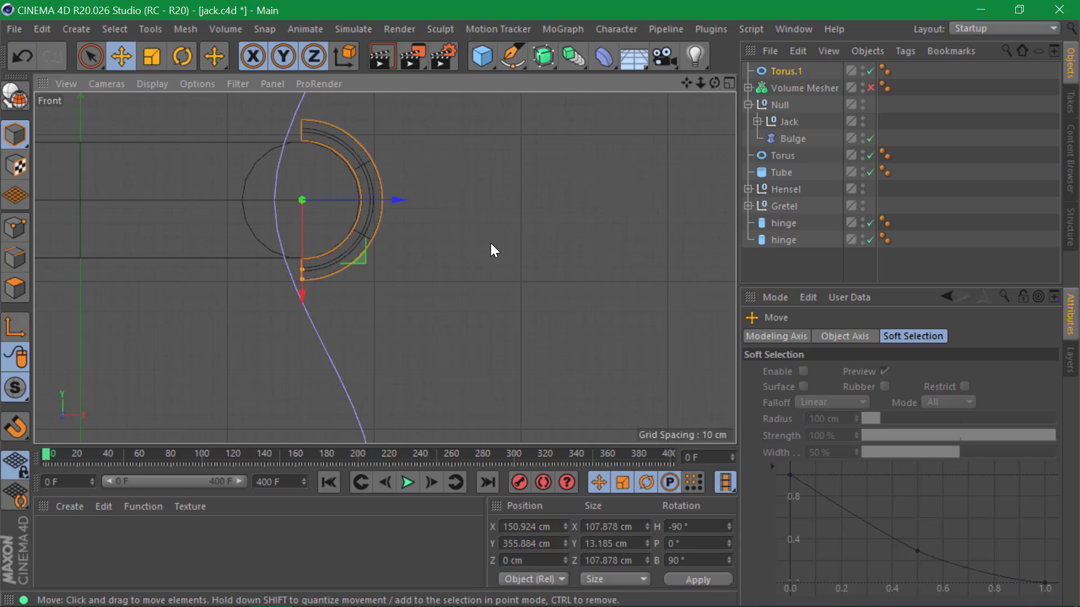
{"action": "left_click", "coordinate": [515, 56]}
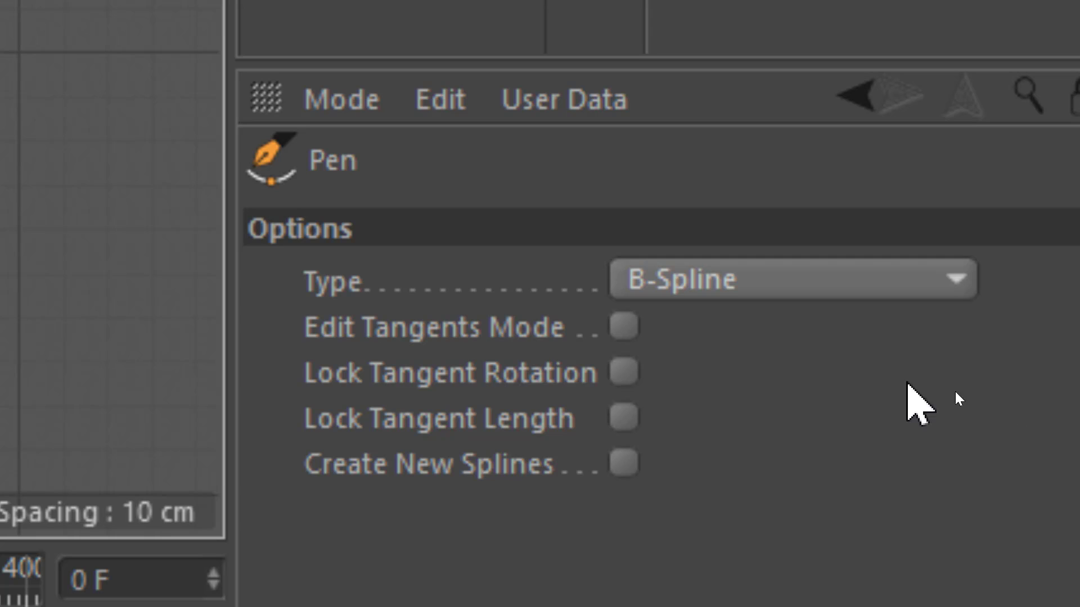
{"action": "left_click", "coordinate": [694, 278]}
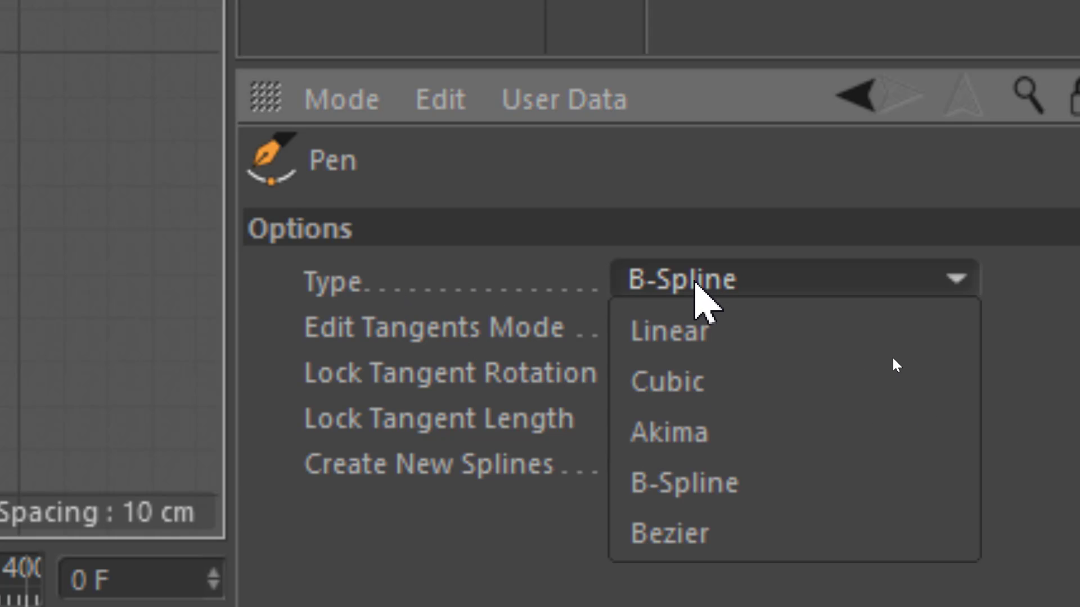
{"action": "left_click", "coordinate": [726, 487]}
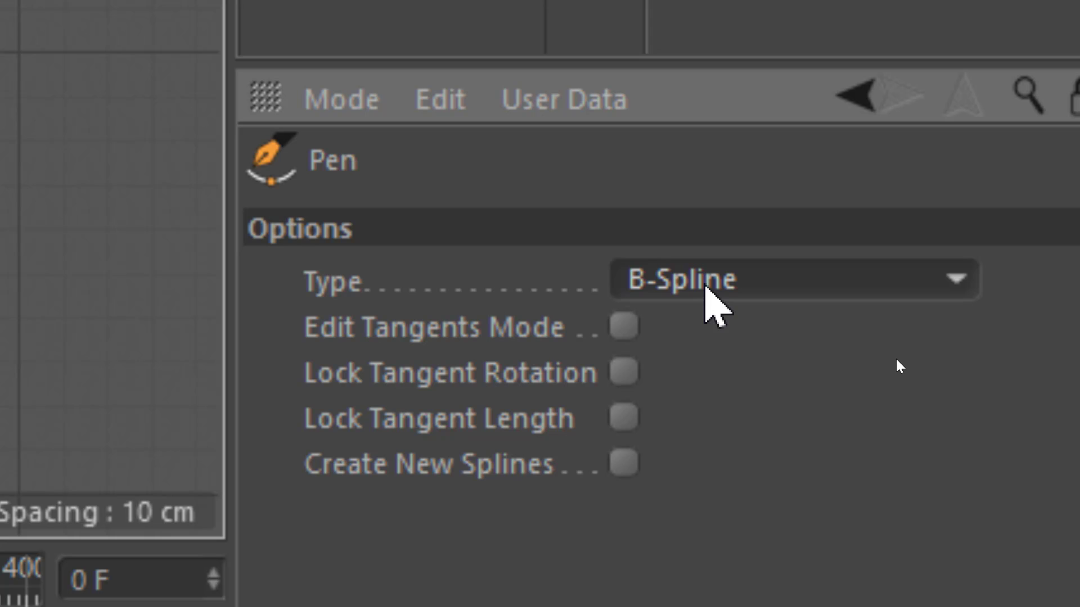
{"action": "left_click", "coordinate": [705, 281]}
{"action": "left_click", "coordinate": [734, 489]}
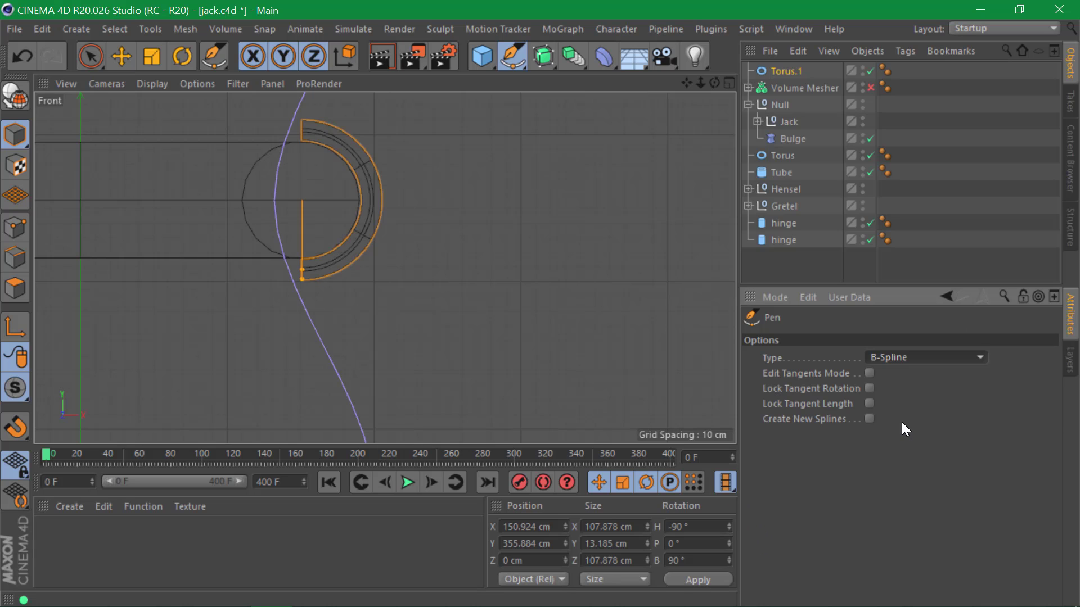
- Draw an open spline running horizontally outward from the half ring's outer edge, curving downward, and ending vertically below the tube's upper rim
{"action": "left_click", "coordinate": [368, 201]}
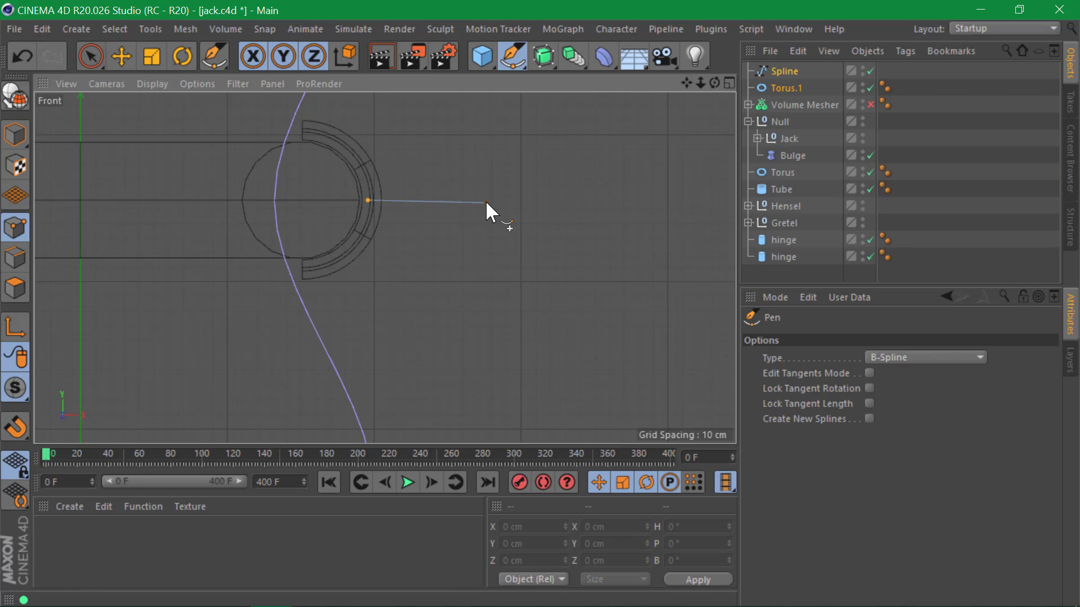
{"action": "left_click", "coordinate": [485, 200]}
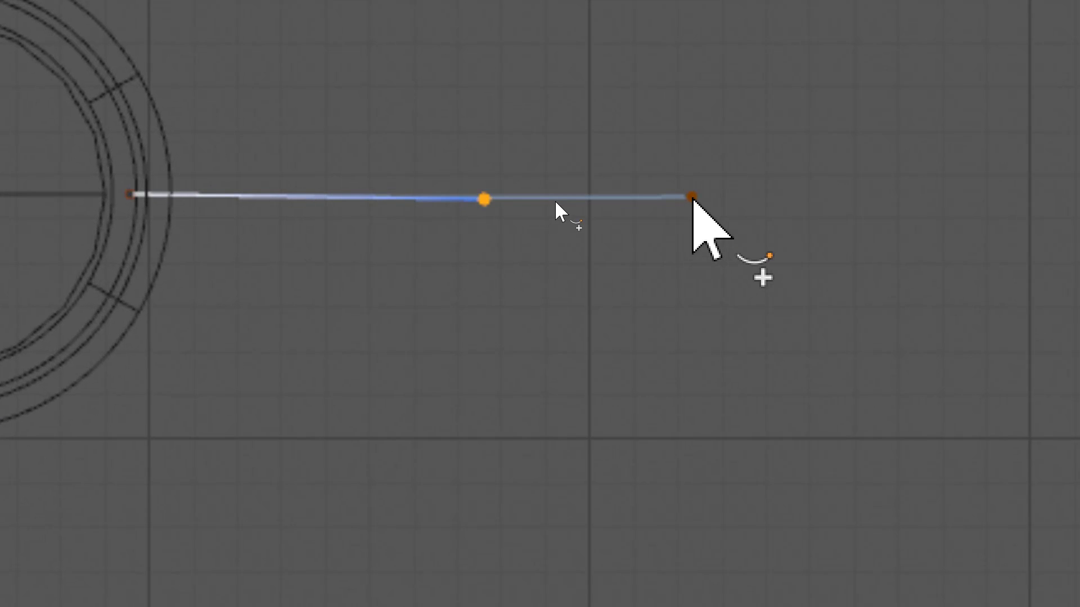
{"action": "left_click", "coordinate": [692, 198]}
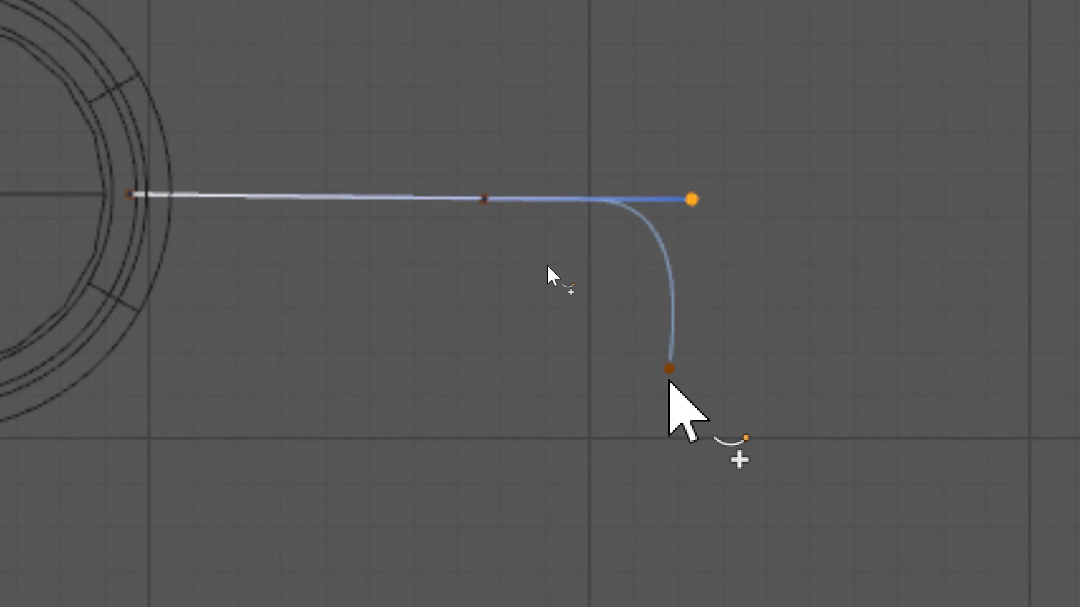
{"action": "left_click", "coordinate": [684, 438]}
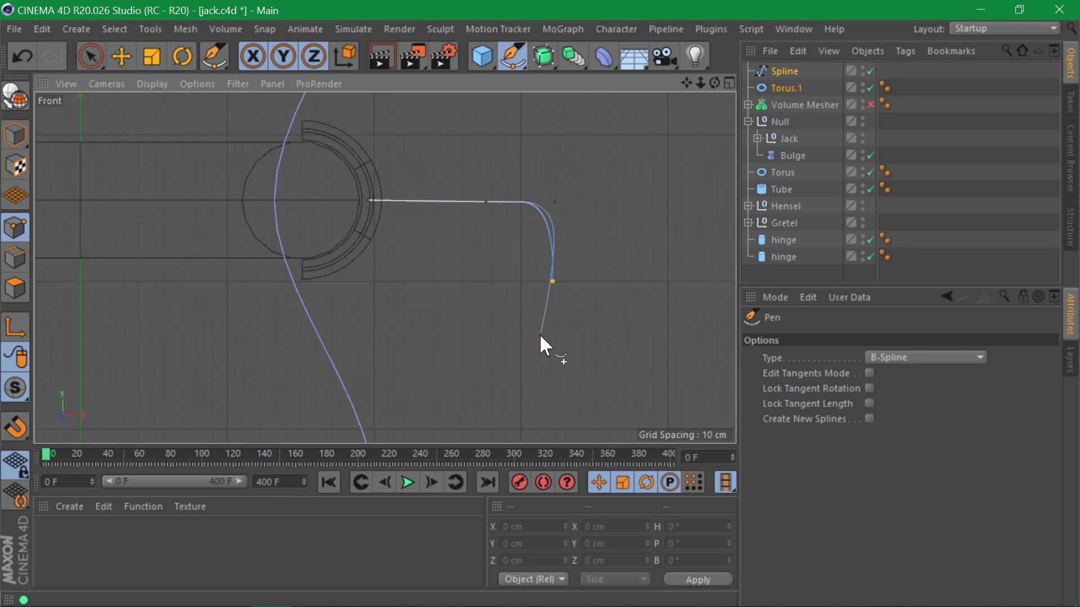
{"action": "middle_click_drag", "start_coordinate": [574, 357], "coordinate": [573, 121], "text": "alt"}
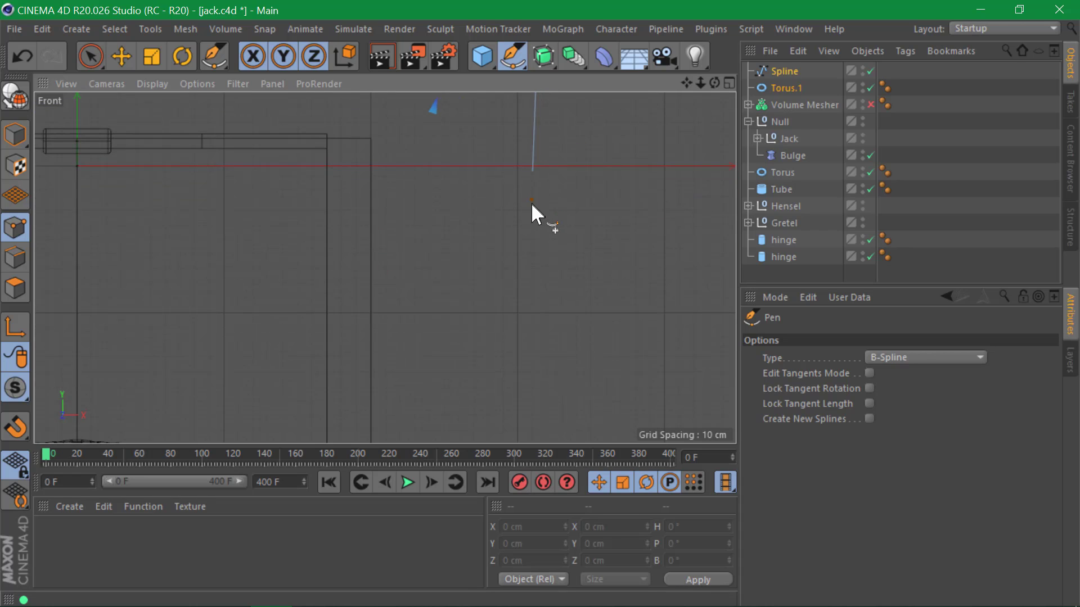
{"action": "left_click", "coordinate": [548, 277]}
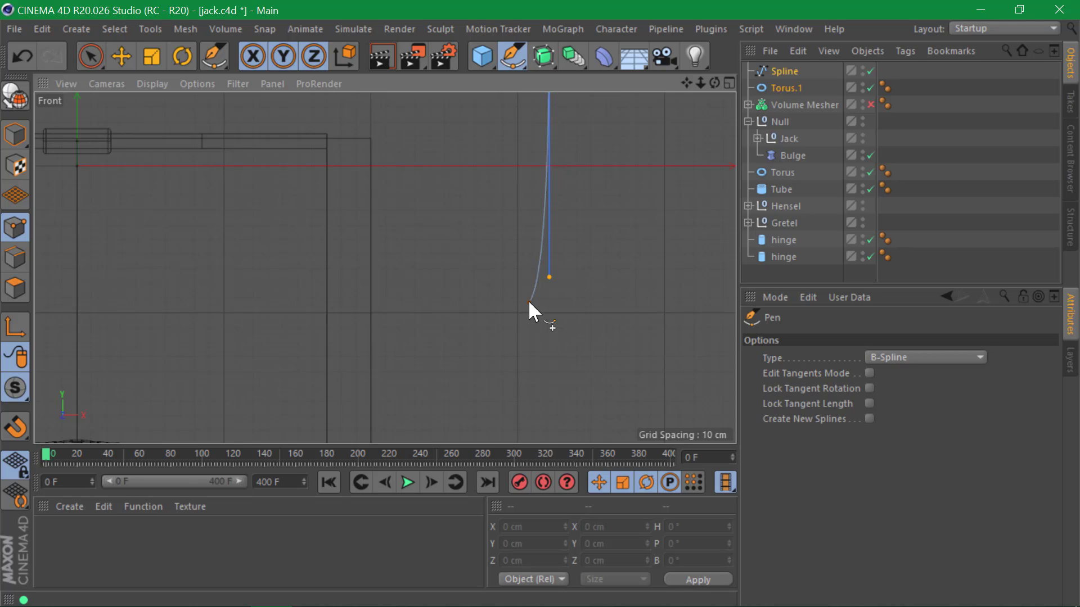
{"action": "key", "text": "Escape"}
- Select the three points along the spline's upper horizontal section with Live Selection and make the spline the only selected object
{"action": "right_click_drag", "start_coordinate": [558, 167], "coordinate": [484, 174], "text": "alt"}
{"action": "middle_click_drag", "start_coordinate": [484, 171], "coordinate": [416, 356], "text": "alt"}
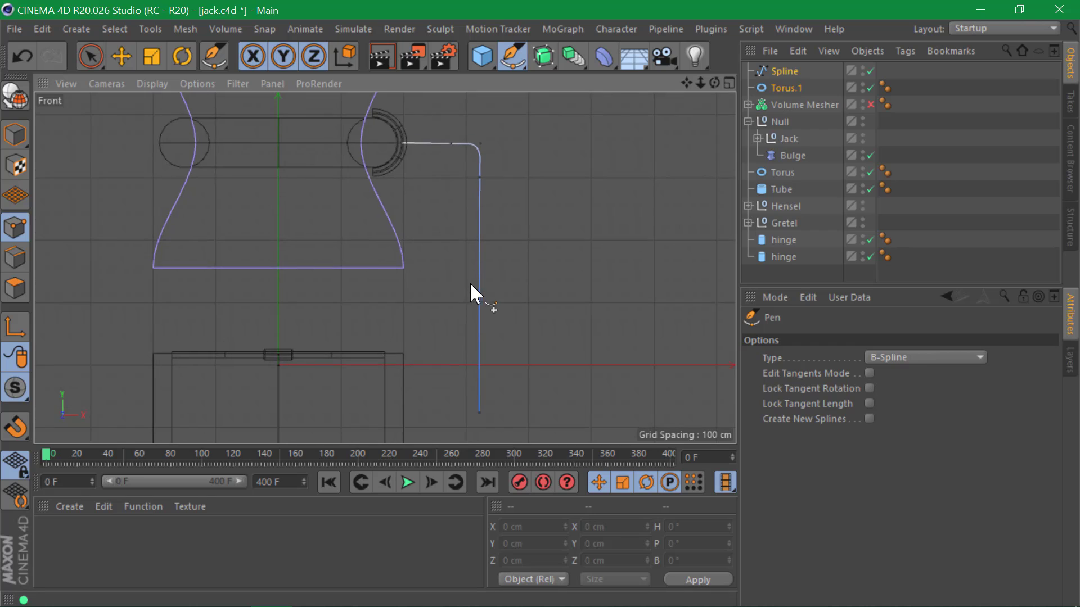
{"action": "right_click_drag", "start_coordinate": [450, 282], "coordinate": [466, 279], "text": "alt"}
{"action": "middle_click_drag", "start_coordinate": [465, 279], "coordinate": [441, 281], "text": "alt"}
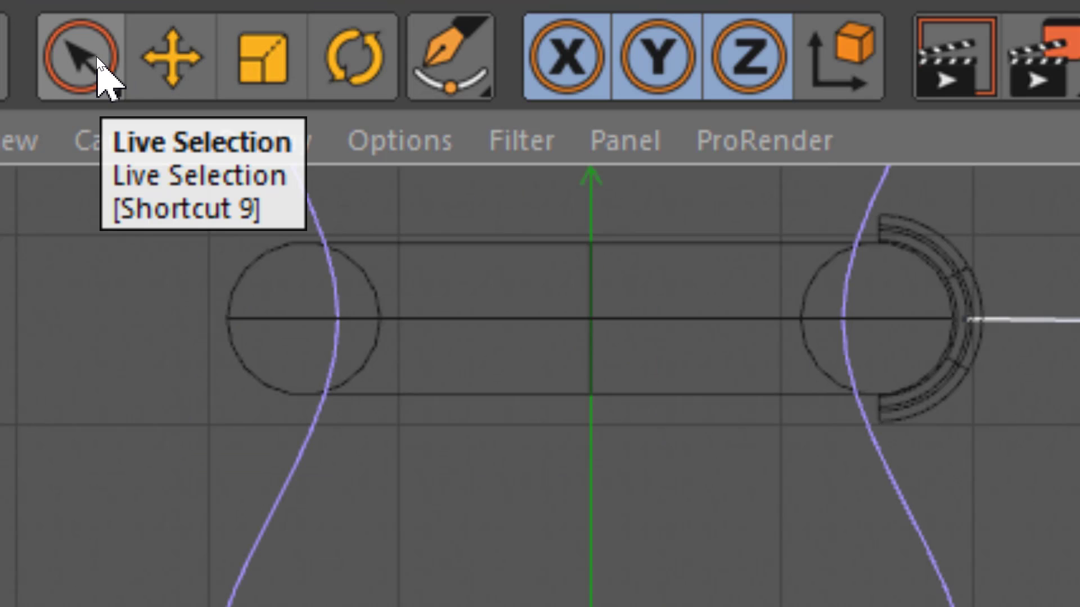
{"action": "left_click_drag", "start_coordinate": [96, 56], "coordinate": [284, 153]}
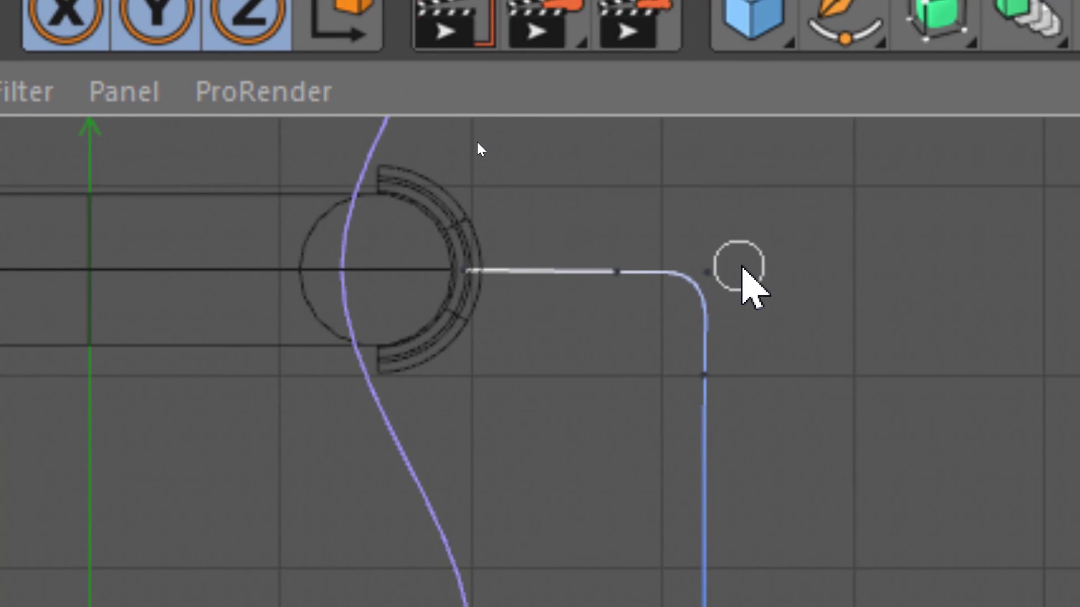
{"action": "left_click_drag", "start_coordinate": [731, 262], "coordinate": [449, 261]}
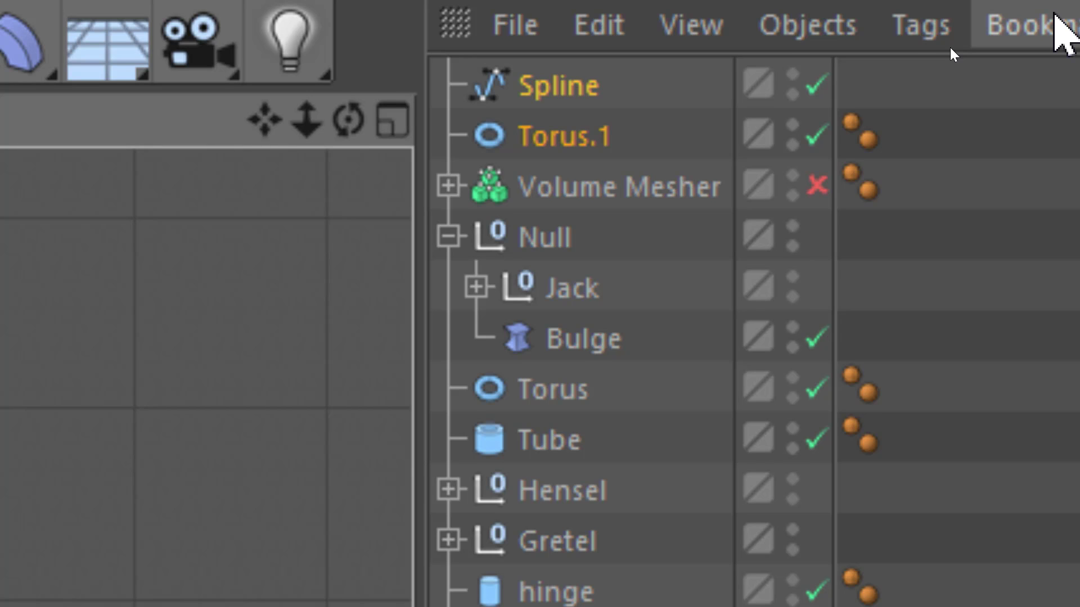
{"action": "left_click", "coordinate": [959, 101]}
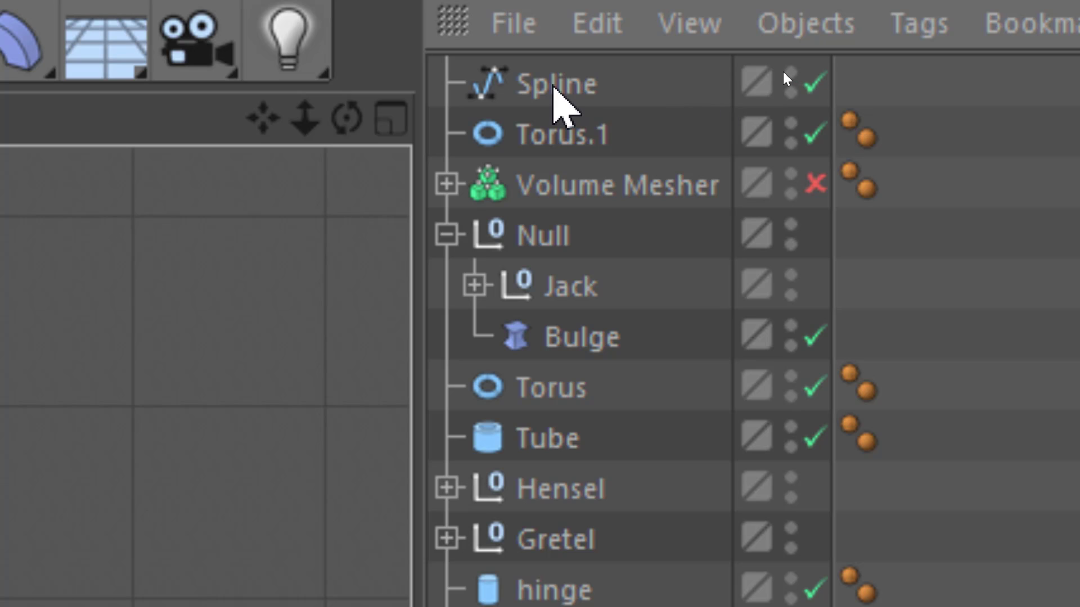
{"action": "left_click", "coordinate": [554, 89]}
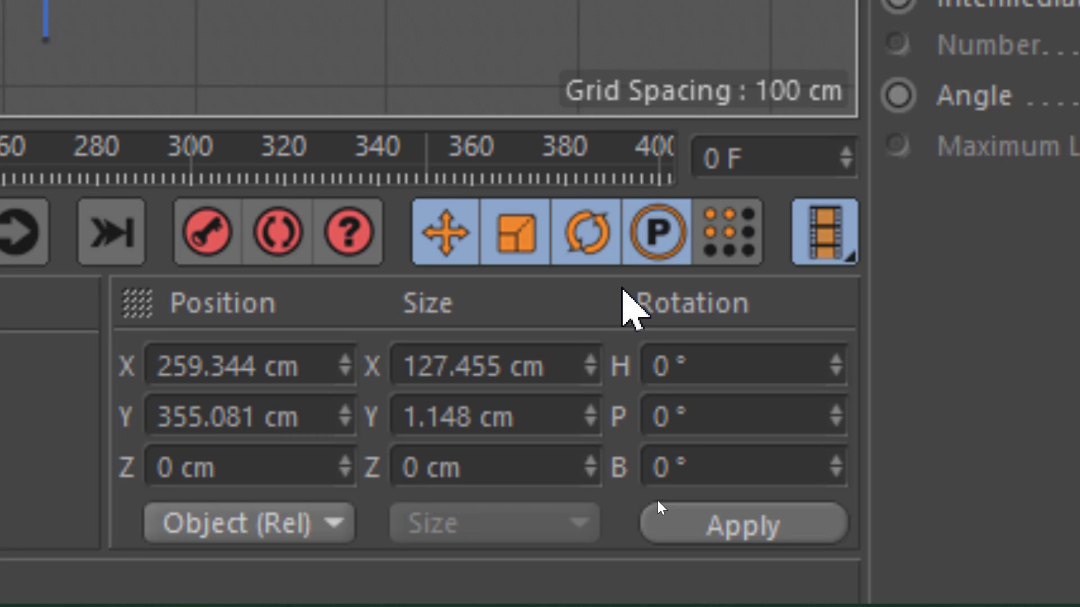
- Try flattening the selected points by setting their Y size to 0 cm, and undo the change
{"action": "left_click", "coordinate": [515, 419]}
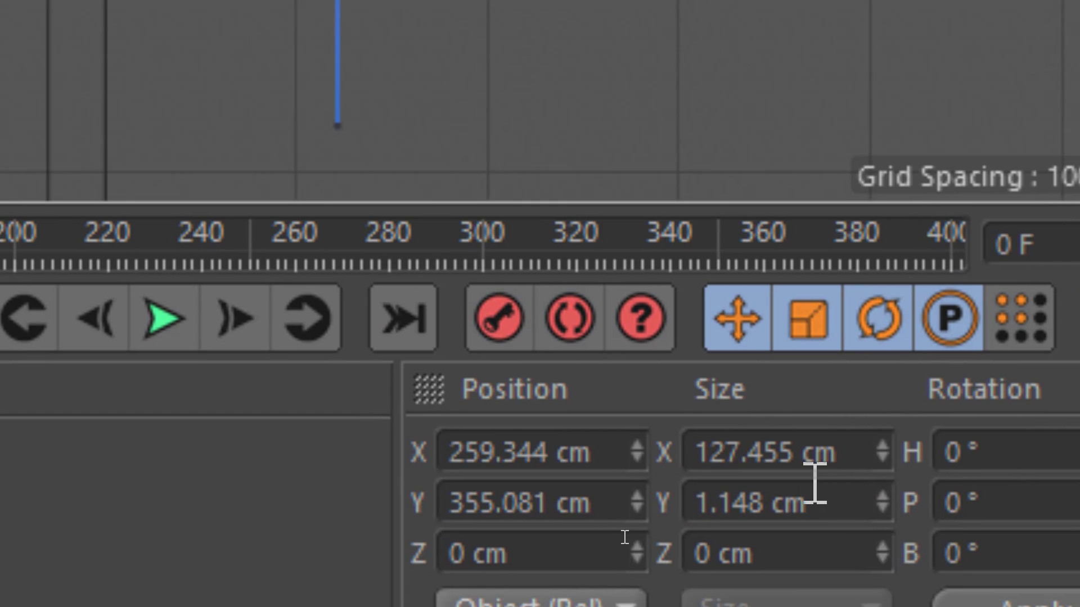
{"action": "left_click_drag", "start_coordinate": [806, 501], "coordinate": [694, 492]}
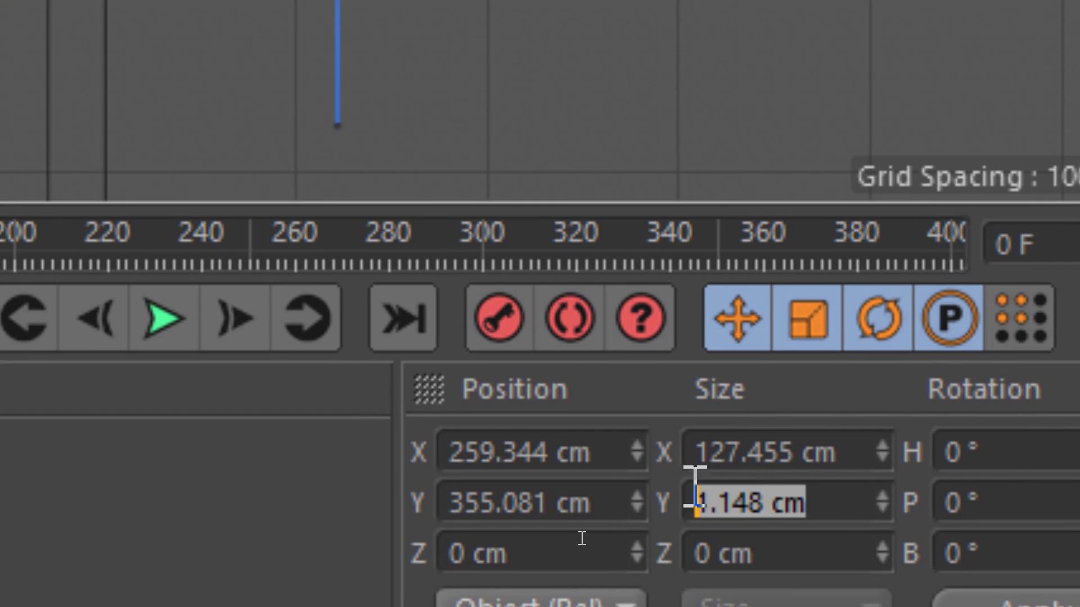
{"action": "type", "text": "0"}
{"action": "key", "text": "Return"}
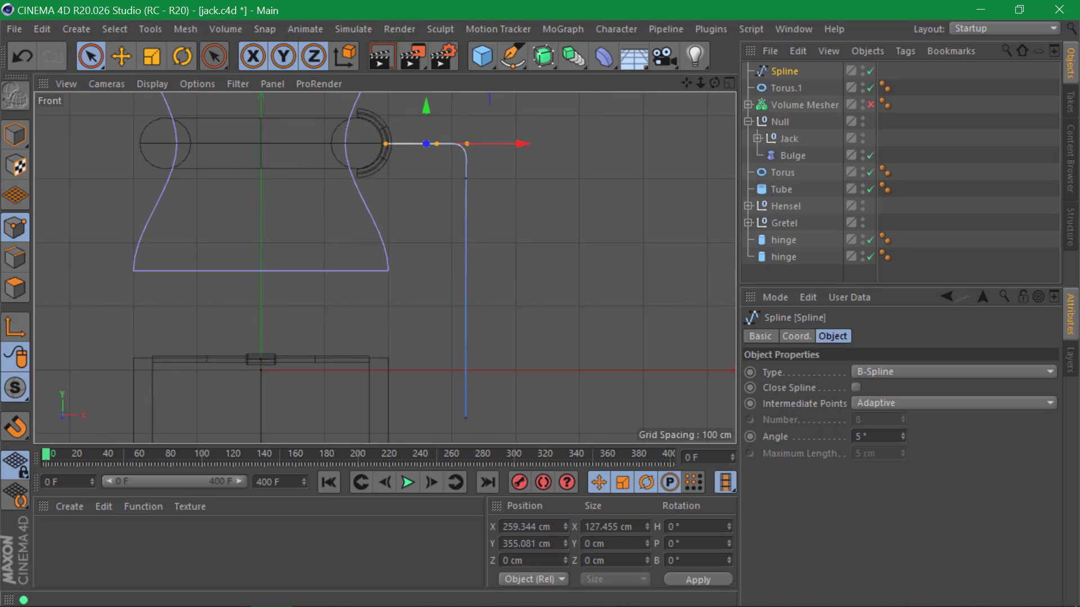
{"action": "key", "text": "ctrl+z"}
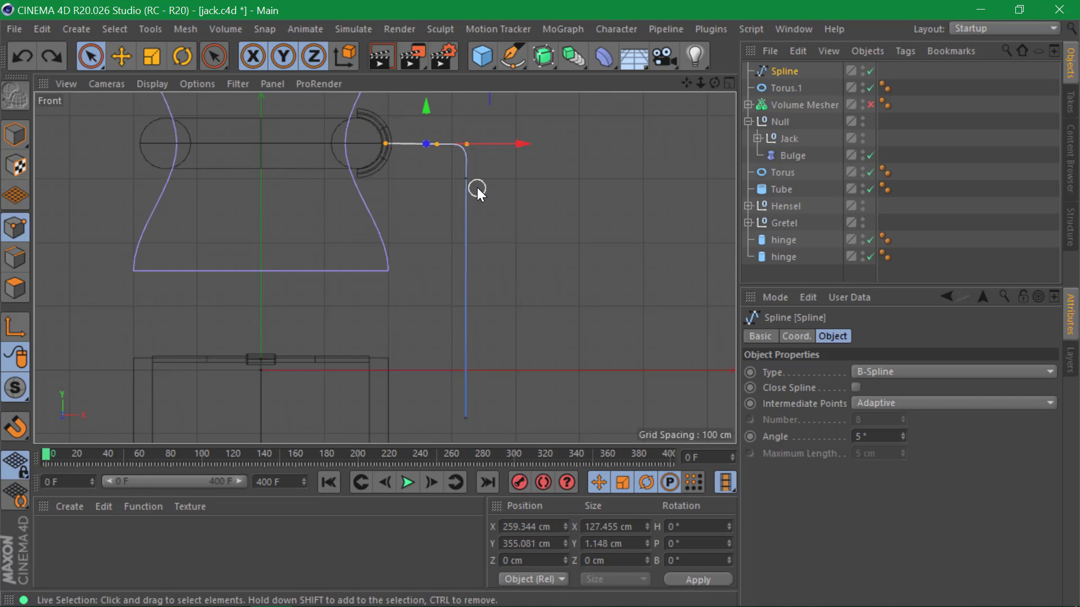
- Scale the selected spline points apart along Y to a height of about 36 cm
{"action": "key", "text": "t"}
{"action": "middle_click_drag", "start_coordinate": [484, 217], "coordinate": [451, 255], "text": "alt"}
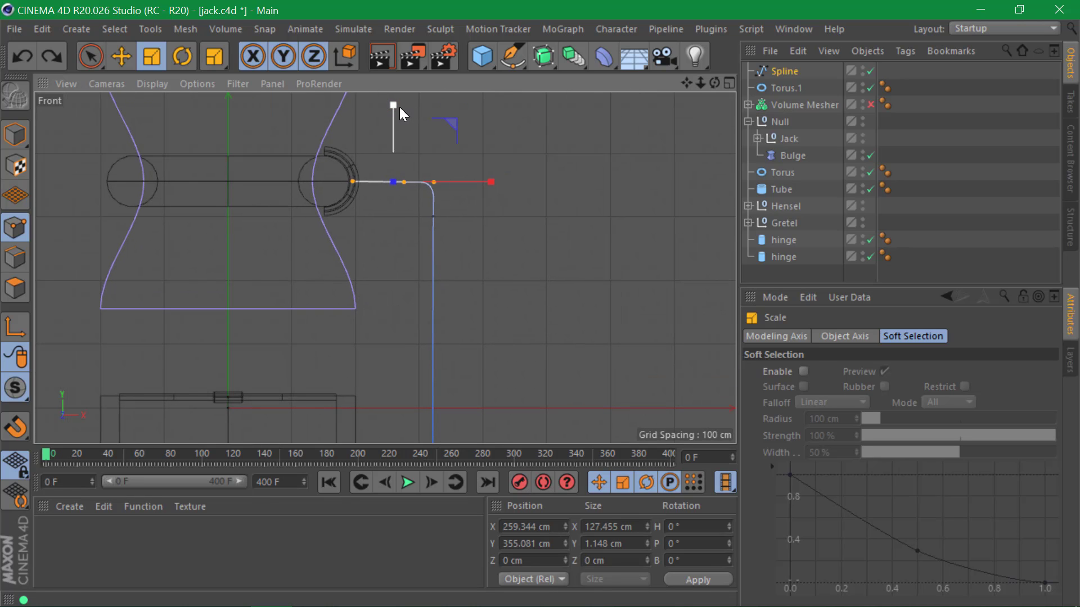
{"action": "mouse_move", "coordinate": [397, 106]}
{"action": "left_mouse_down"}
{"action": "mouse_move", "coordinate": [397, 0]}
{"action": "mouse_move", "coordinate": [393, 107]}
{"action": "left_mouse_up"}
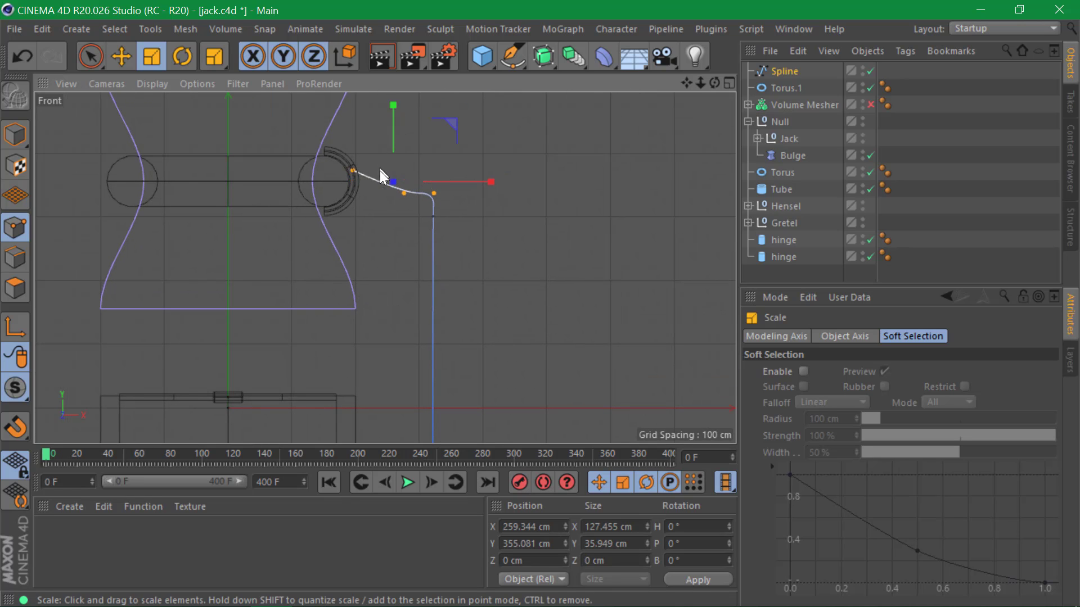
{"action": "scroll", "coordinate": [379, 175], "scroll_direction": "up", "scroll_amount": 3}
{"action": "scroll", "coordinate": [372, 180], "scroll_direction": "up", "scroll_amount": 1}
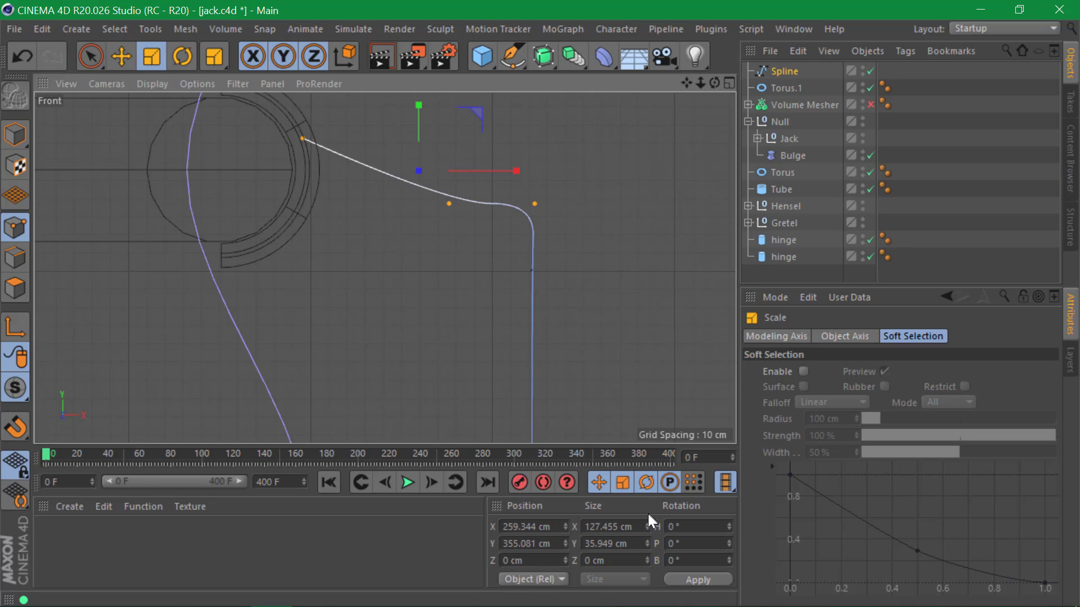
{"action": "left_click", "coordinate": [622, 543]}
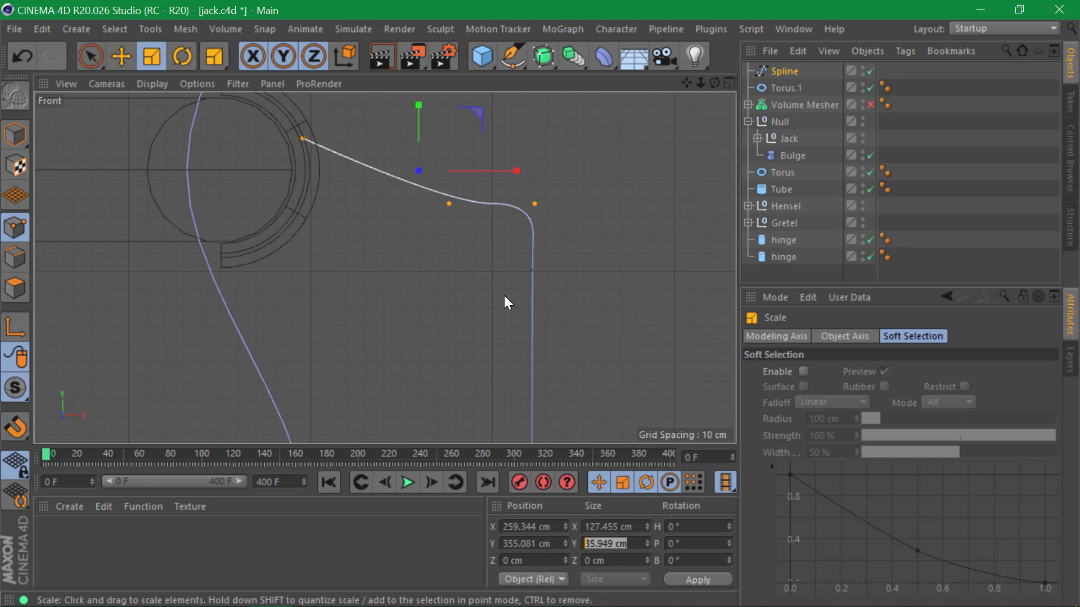
- Scale the selected points down to about 121 cm wide and align them horizontally by setting their Y size to 0 cm
{"action": "left_click_drag", "start_coordinate": [414, 109], "coordinate": [477, 226]}
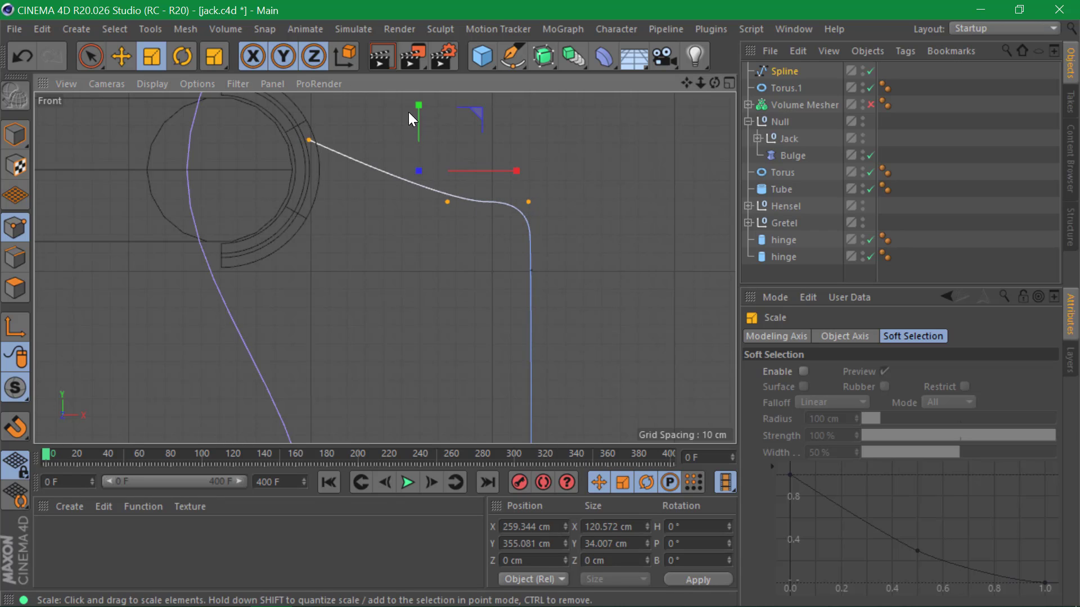
{"action": "left_click_drag", "start_coordinate": [418, 107], "coordinate": [427, 154]}
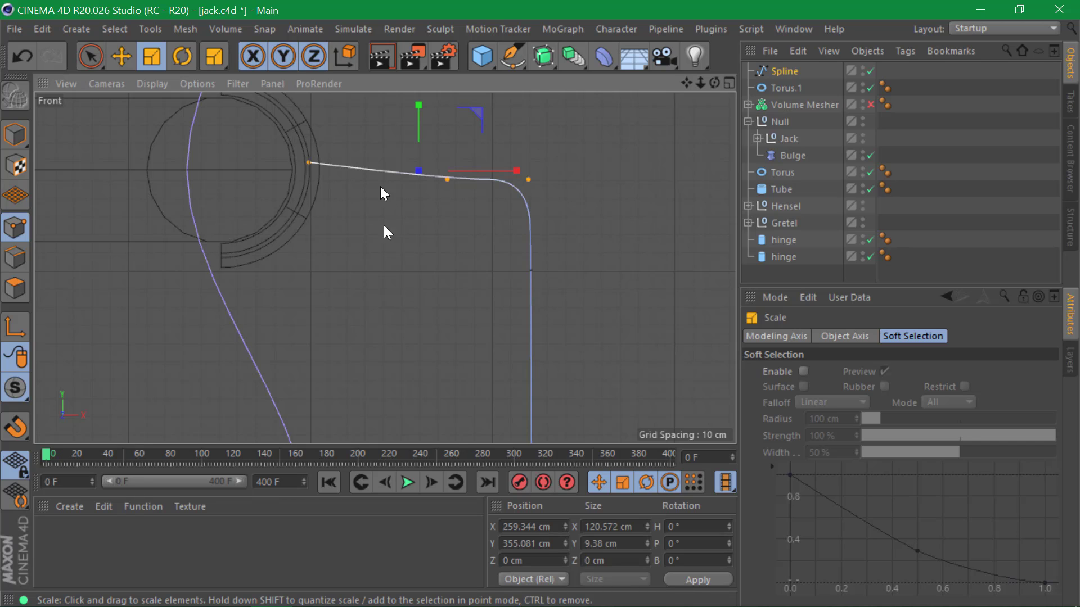
{"action": "double_click", "coordinate": [601, 544]}
{"action": "type", "text": "0"}
{"action": "key", "text": "Return"}
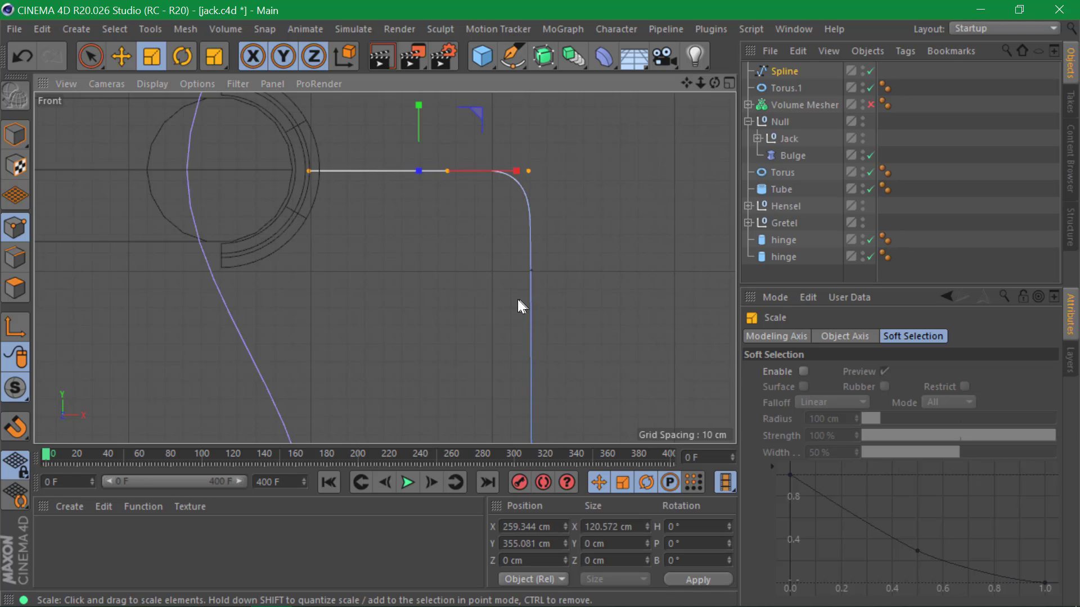
- Select the spline's corner point and the points below it, and align them vertically by setting their X size to 0 cm
{"action": "scroll", "coordinate": [517, 299], "scroll_direction": "down", "scroll_amount": 5}
{"action": "scroll", "coordinate": [393, 198], "scroll_direction": "down", "scroll_amount": 2}
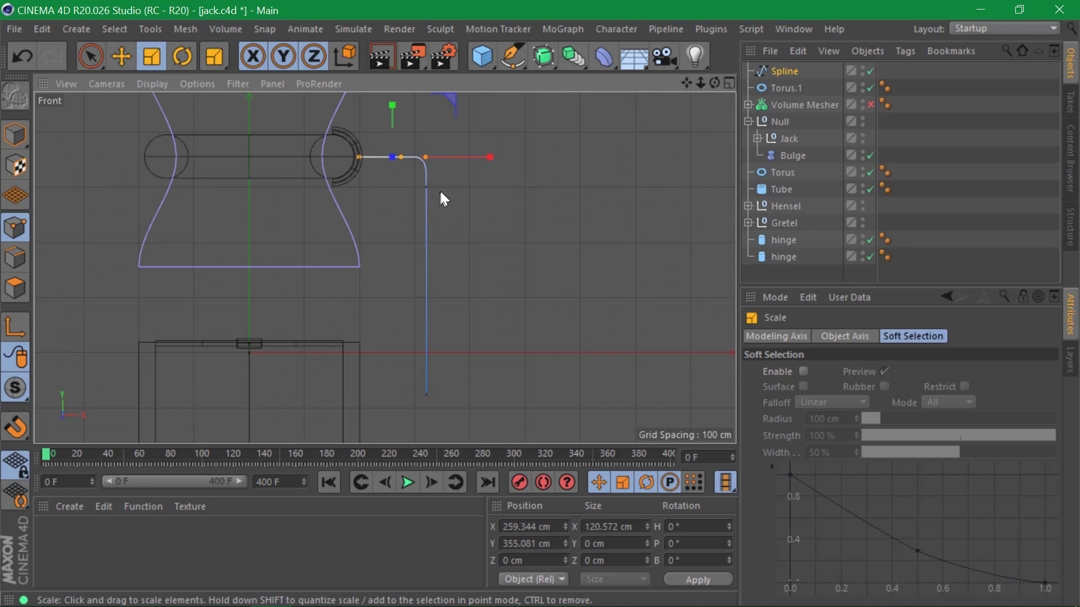
{"action": "left_click", "coordinate": [84, 56]}
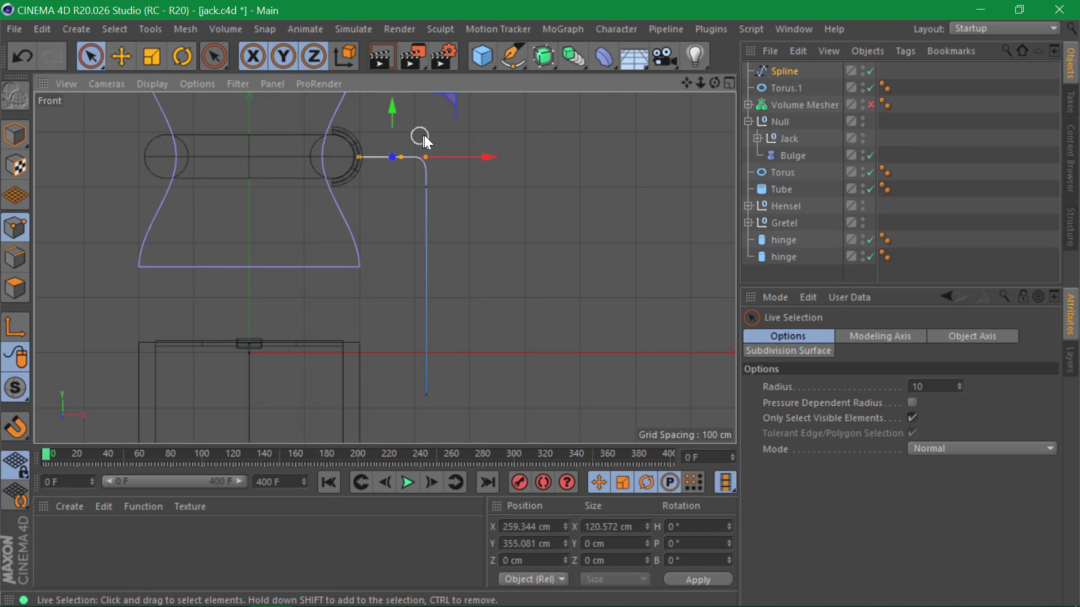
{"action": "left_click", "coordinate": [430, 409]}
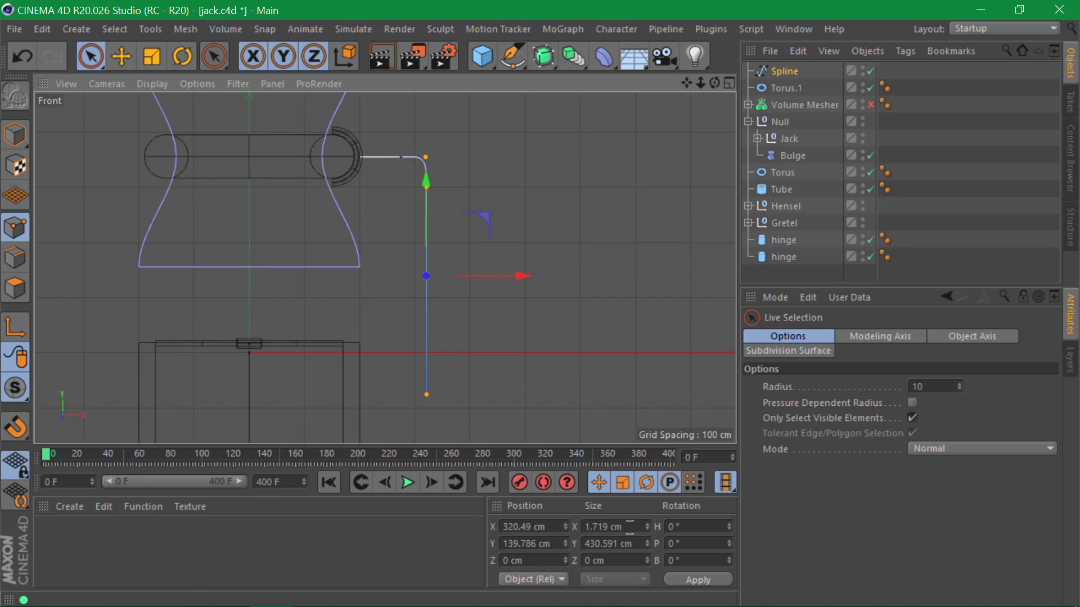
{"action": "left_click", "coordinate": [606, 527]}
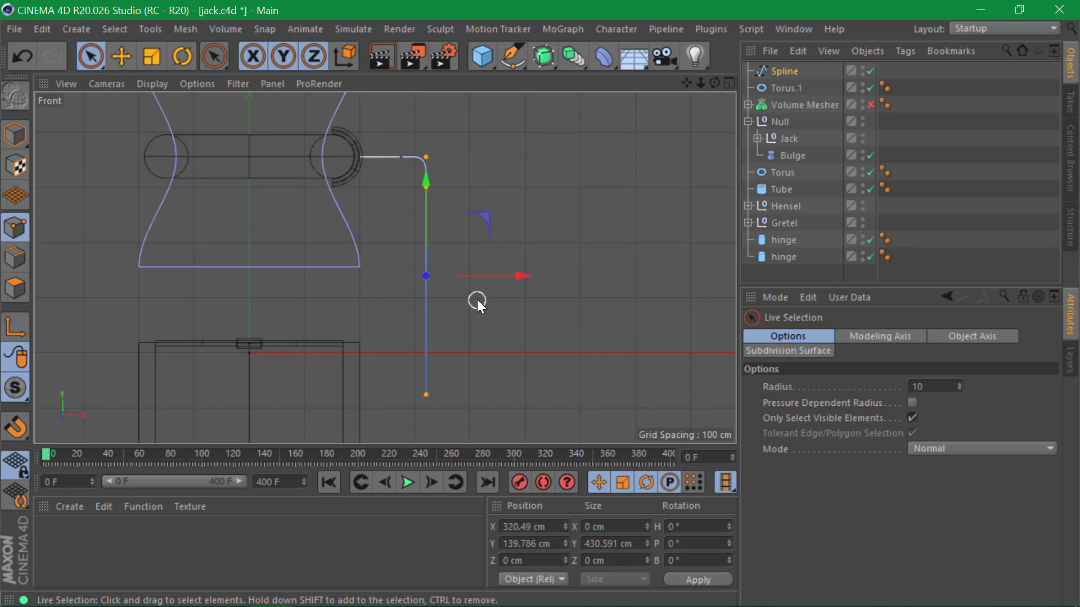
{"action": "key", "text": "alt+Tab"}
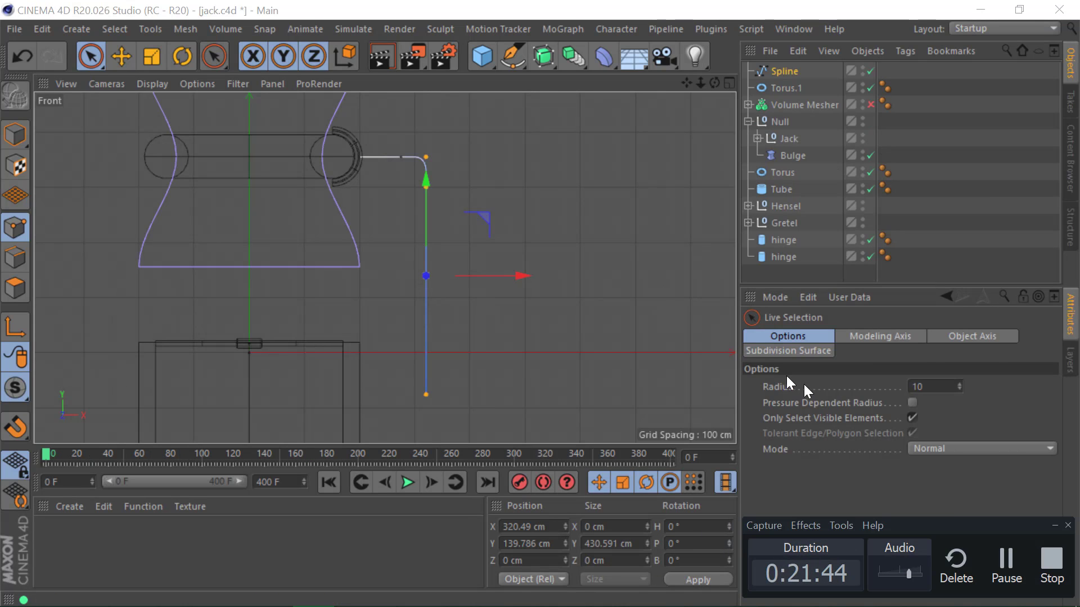
- Add a Sweep object and delete the stray Subdivision Surface from the scene
{"action": "left_click", "coordinate": [993, 559]}
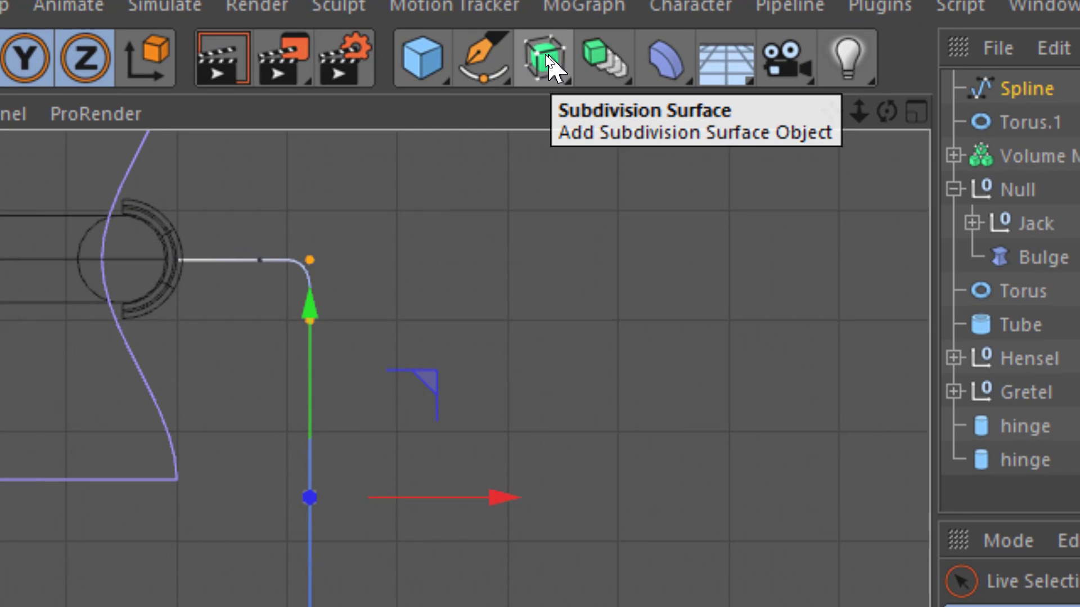
{"action": "left_click", "coordinate": [545, 56]}
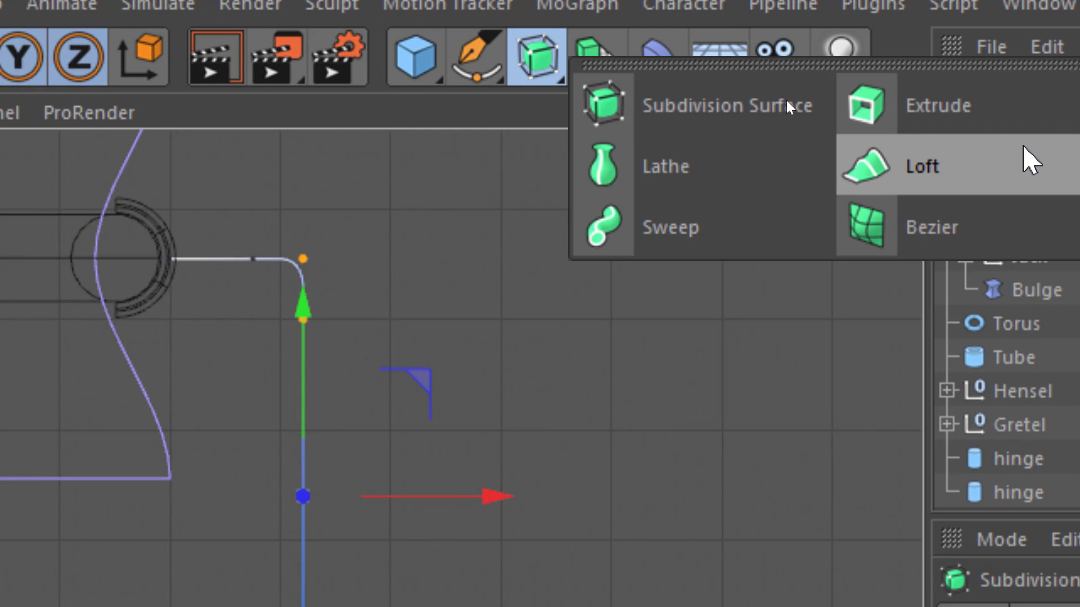
{"action": "left_click", "coordinate": [687, 225]}
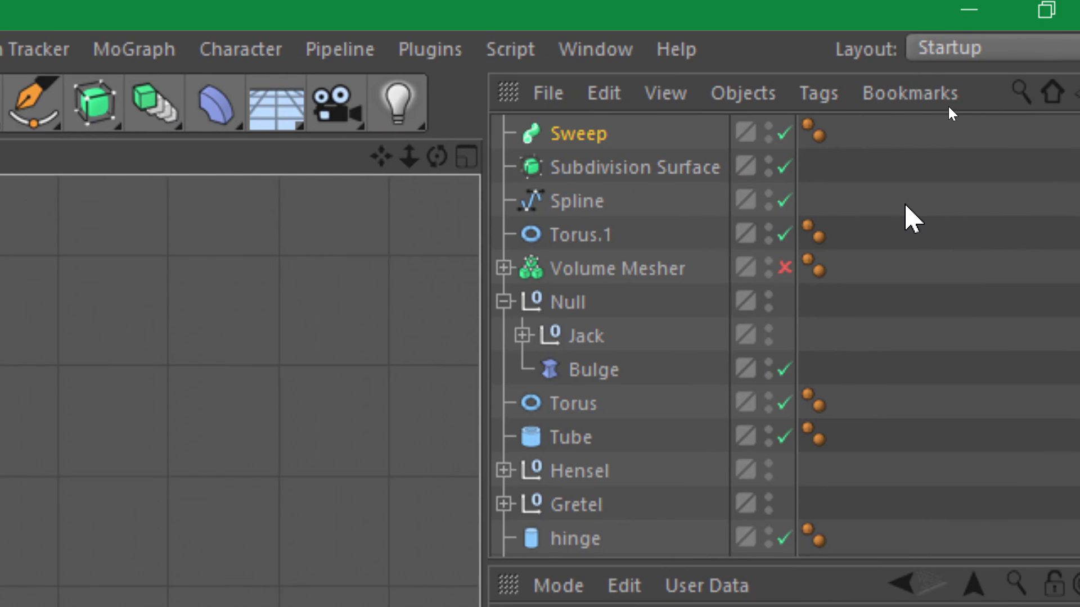
{"action": "left_click", "coordinate": [587, 169]}
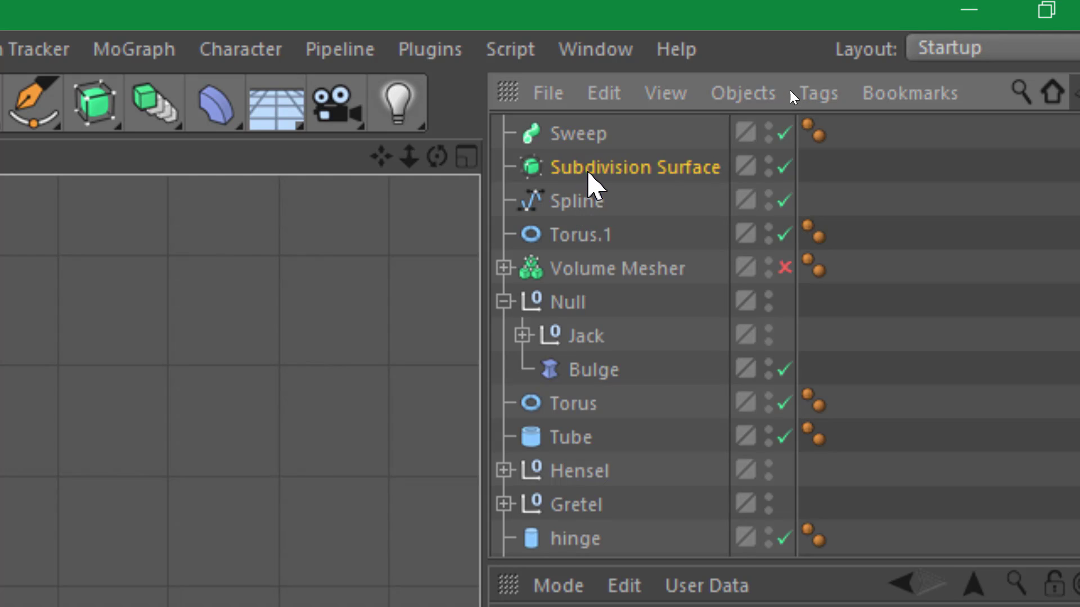
{"action": "key", "text": "Delete"}
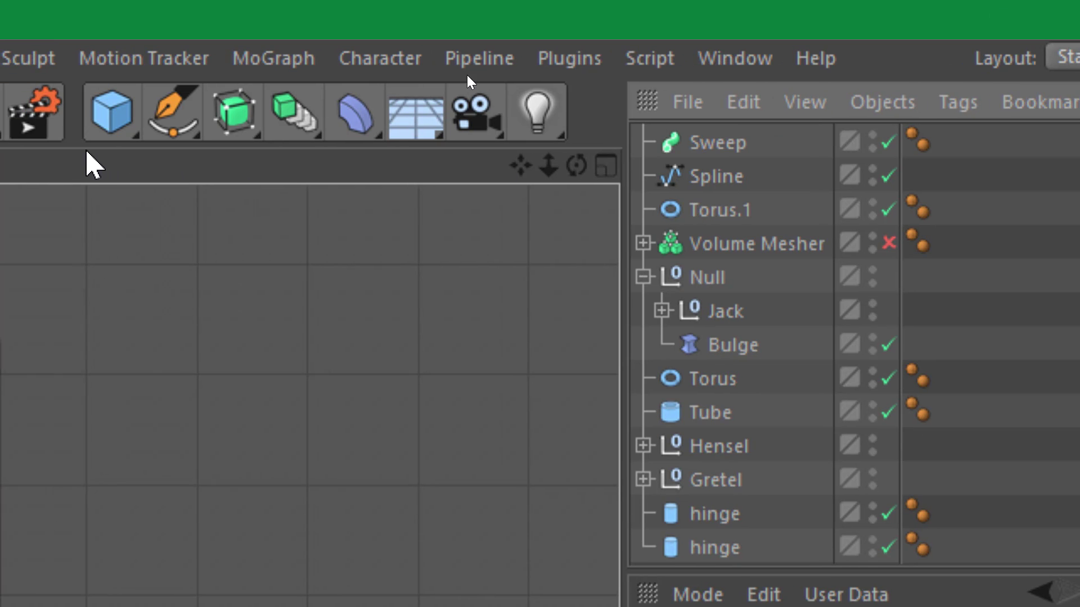
- Add a Circle spline and nest it in the Sweep object as the profile, with the path spline as its sibling below
{"action": "left_click_drag", "start_coordinate": [185, 121], "coordinate": [470, 224]}
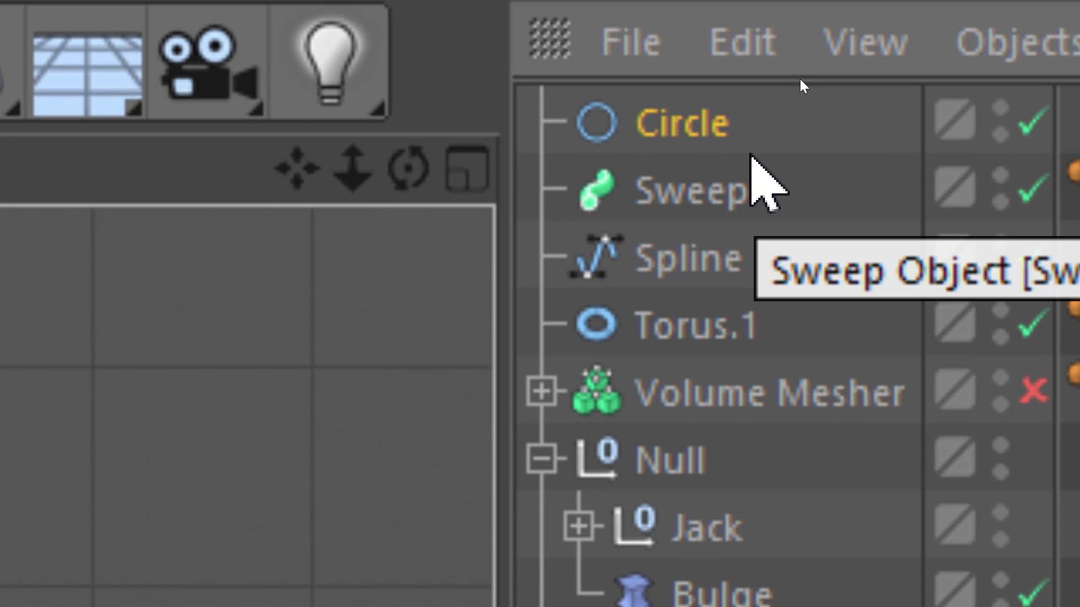
{"action": "left_click_drag", "start_coordinate": [708, 137], "coordinate": [699, 185]}
{"action": "left_click_drag", "start_coordinate": [694, 278], "coordinate": [696, 235]}
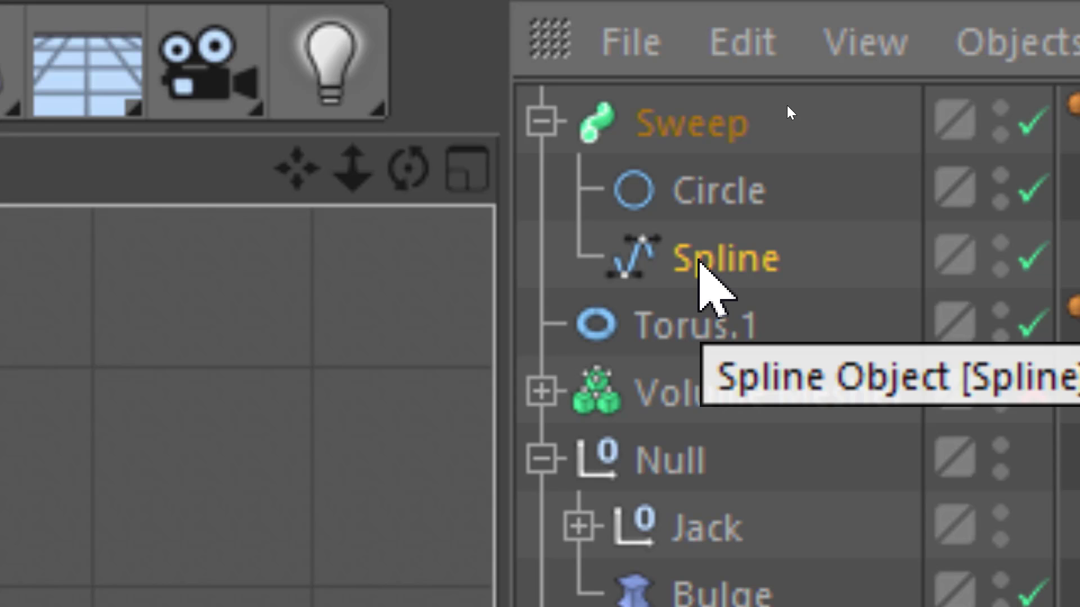
{"action": "left_click_drag", "start_coordinate": [699, 261], "coordinate": [707, 207]}
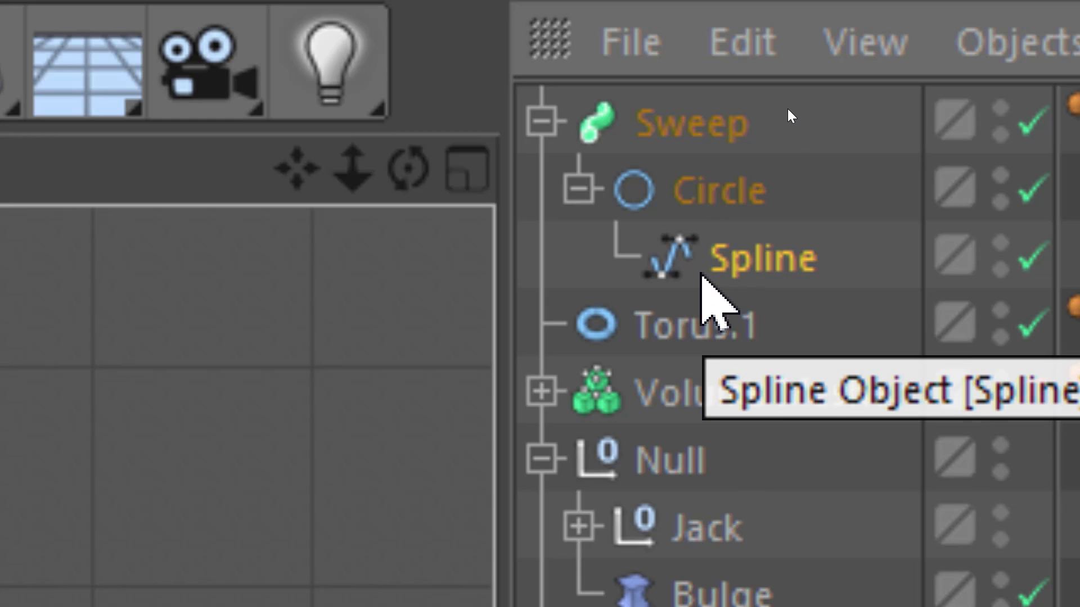
{"action": "left_click_drag", "start_coordinate": [704, 286], "coordinate": [658, 286]}
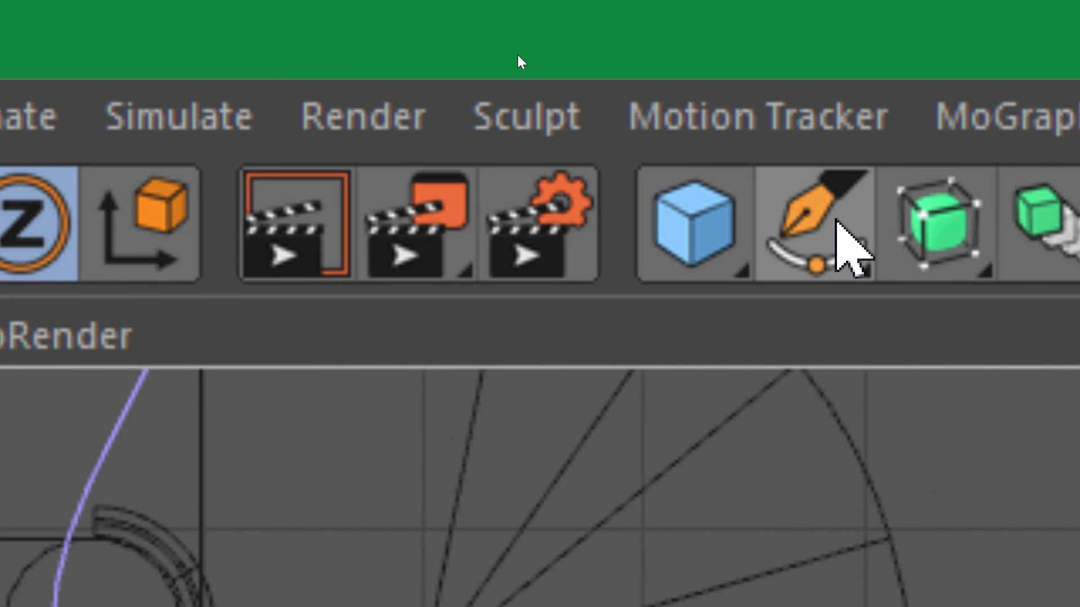
{"action": "left_click", "coordinate": [838, 197]}
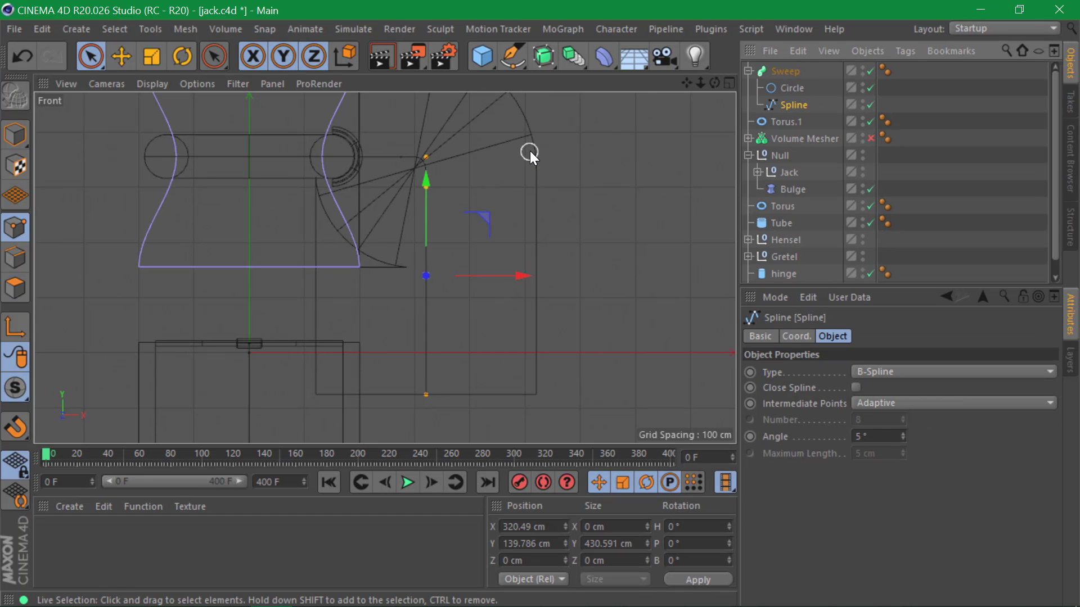
- Scale the Sweep's circle profile down to about 12.8 cm across to make a thin arm
{"action": "scroll", "coordinate": [530, 151], "scroll_direction": "down", "scroll_amount": 3}
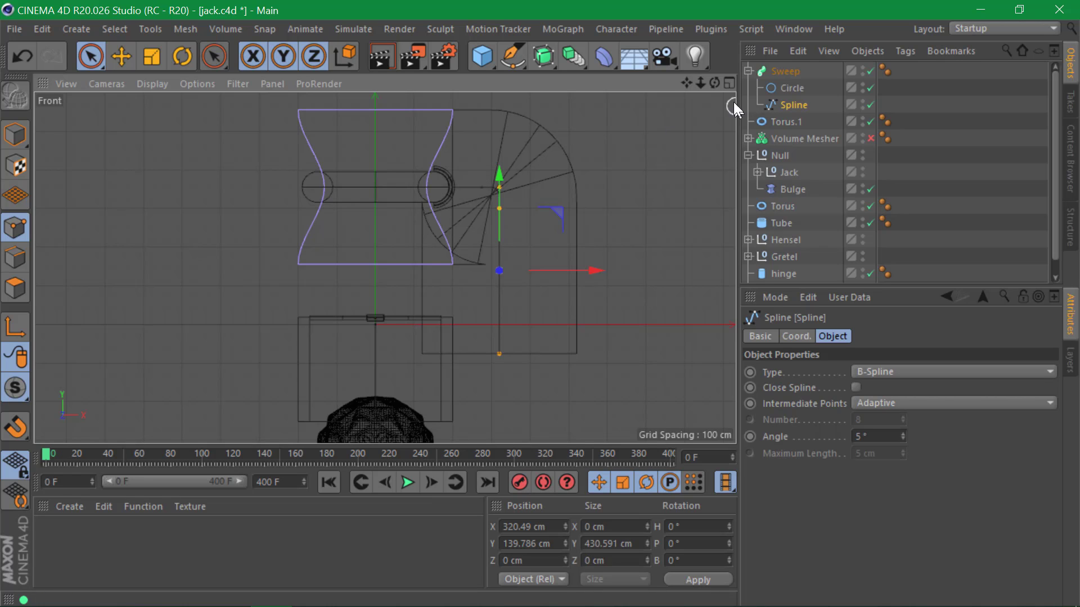
{"action": "left_click", "coordinate": [729, 84]}
{"action": "left_click", "coordinate": [377, 83]}
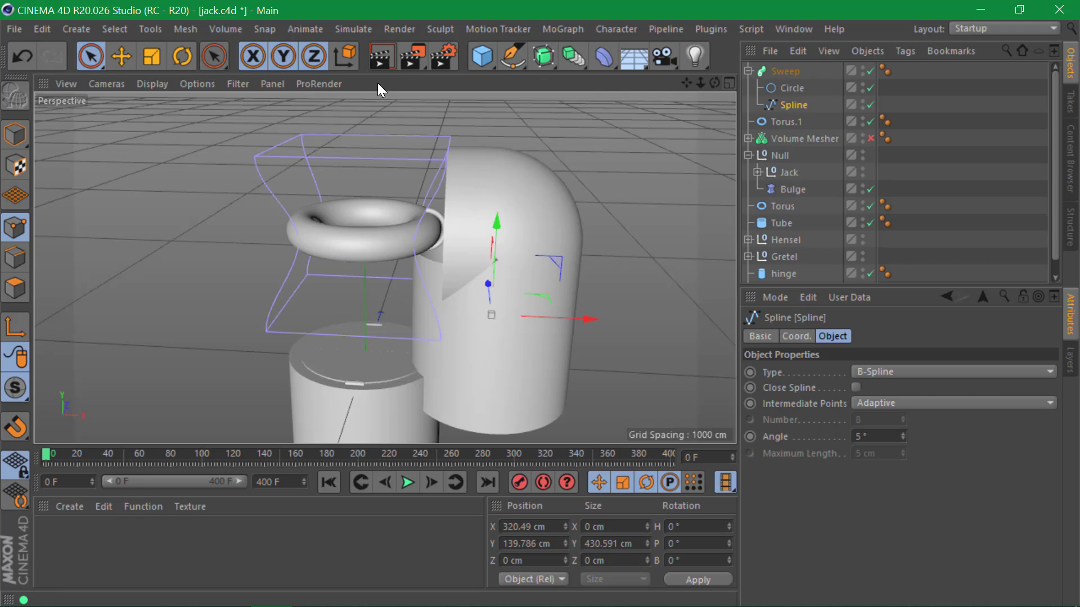
{"action": "mouse_move", "coordinate": [460, 229]}
{"action": "left_mouse_down", "text": "alt"}
{"action": "mouse_move", "coordinate": [649, 212]}
{"action": "mouse_move", "coordinate": [457, 215]}
{"action": "left_mouse_up", "text": "alt"}
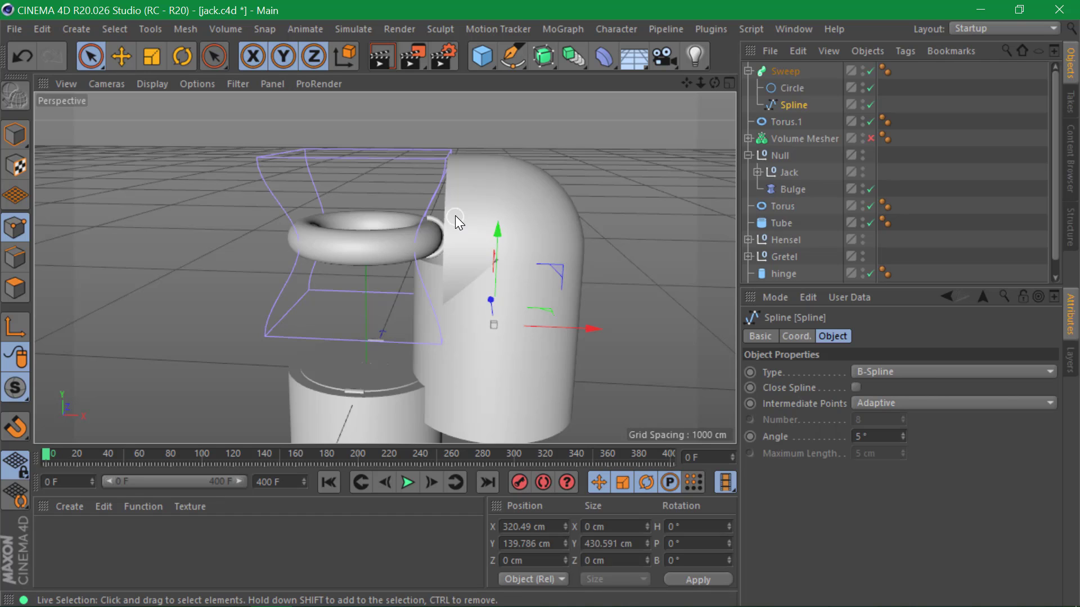
{"action": "left_click", "coordinate": [801, 88]}
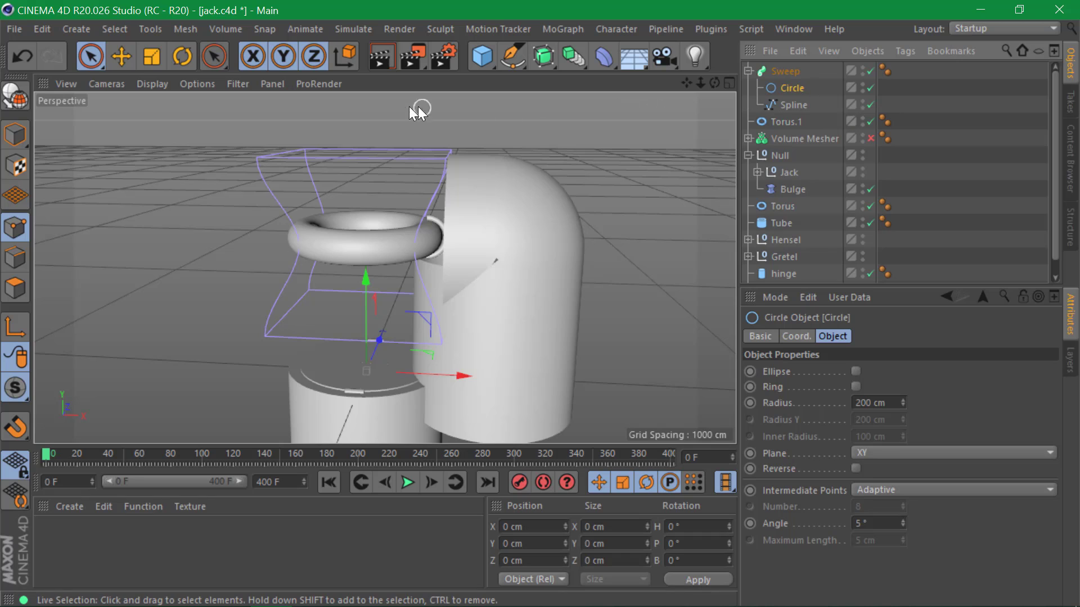
{"action": "left_click", "coordinate": [23, 133]}
{"action": "left_click", "coordinate": [151, 56]}
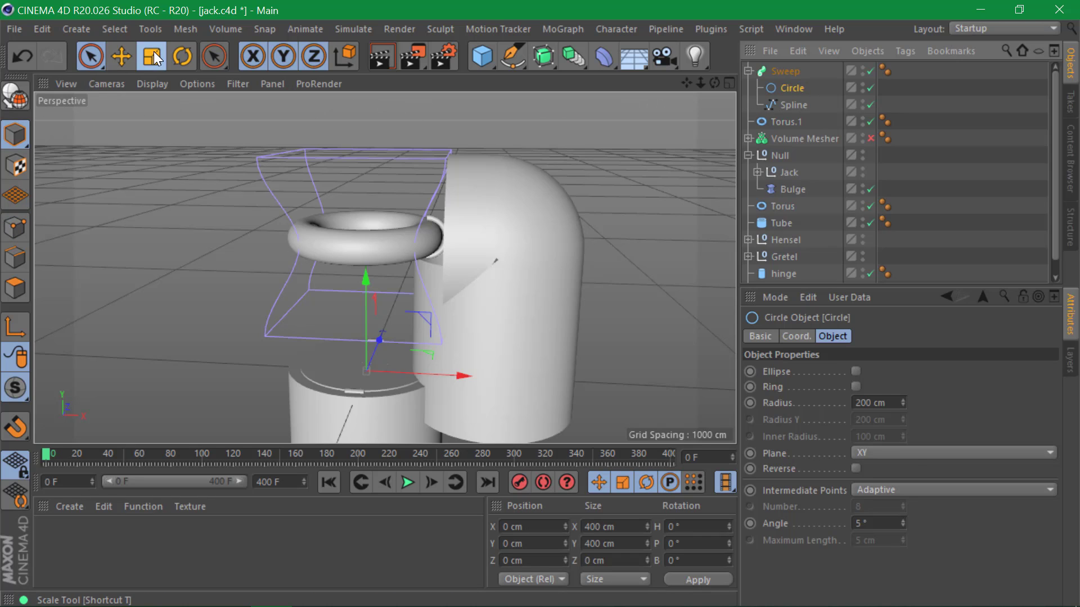
{"action": "left_click_drag", "start_coordinate": [699, 168], "coordinate": [195, 477]}
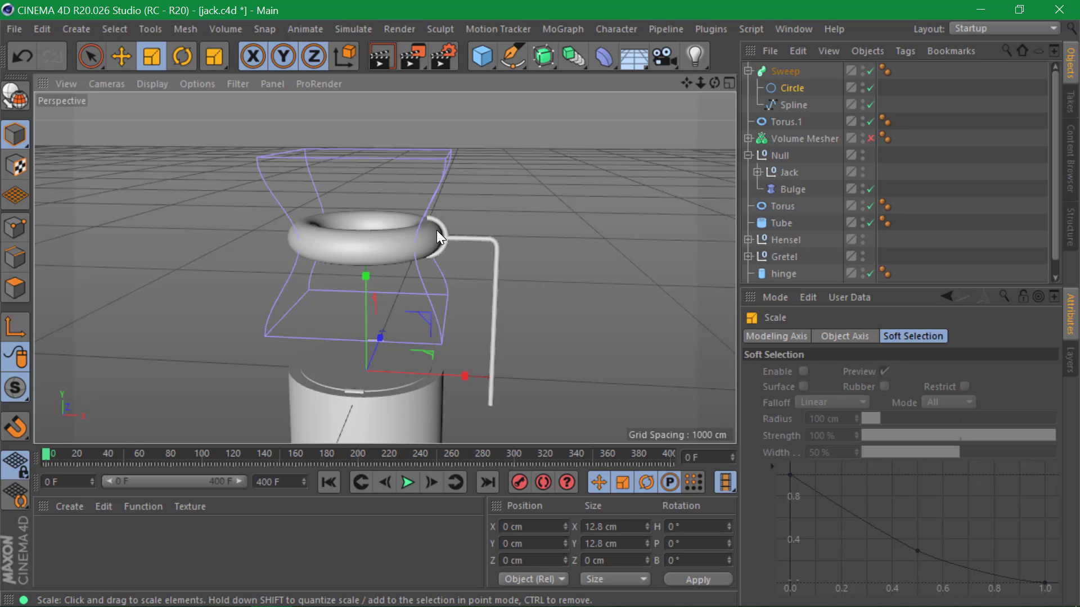
- Examine the swept arm and its connection to the half ring from several angles in the perspective view
{"action": "right_click_drag", "start_coordinate": [451, 231], "coordinate": [687, 211], "text": "alt"}
{"action": "left_click_drag", "start_coordinate": [461, 269], "coordinate": [40, 301], "text": "alt"}
{"action": "left_click_drag", "start_coordinate": [413, 291], "coordinate": [468, 236], "text": "alt"}
{"action": "right_click_drag", "start_coordinate": [467, 235], "coordinate": [197, 254], "text": "alt"}
{"action": "left_click_drag", "start_coordinate": [384, 267], "coordinate": [410, 248], "text": "alt"}
{"action": "key", "text": "alt+Tab"}
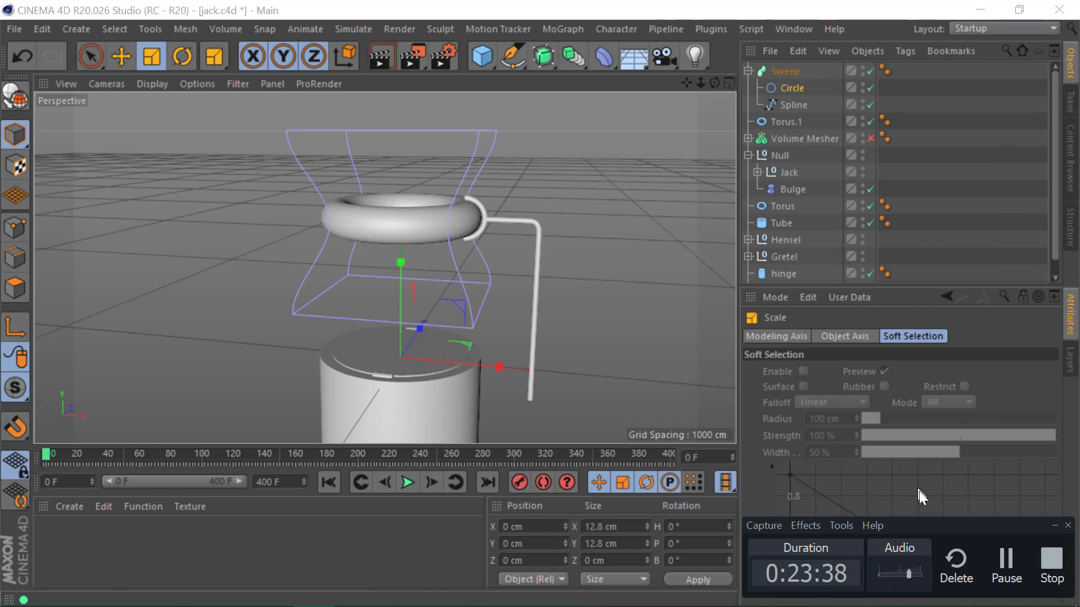
{"action": "left_click", "coordinate": [996, 563]}
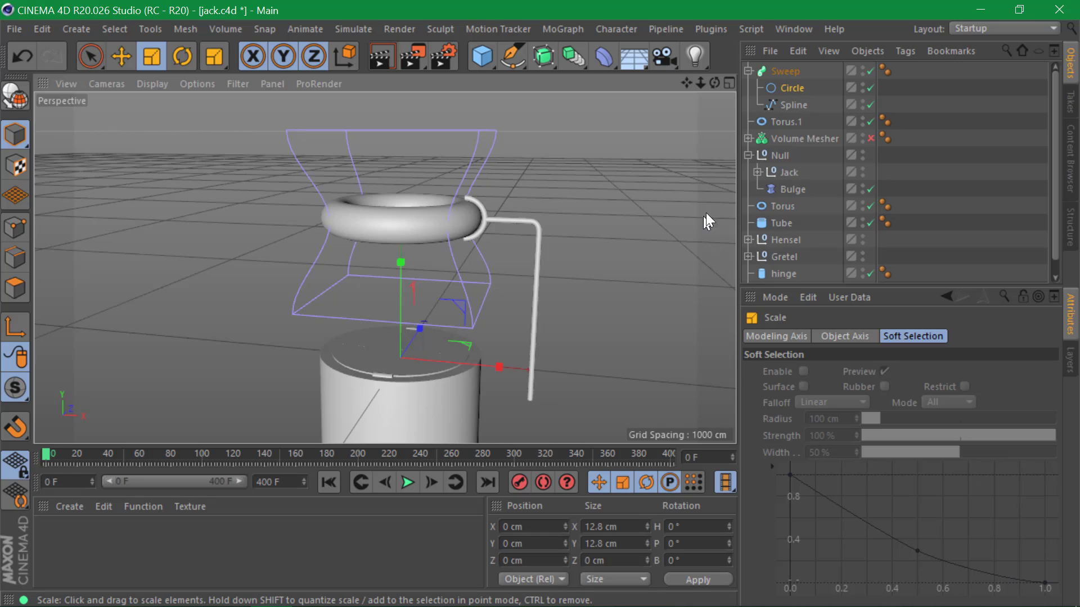
- Shift the path spline's points, except the end at the half ring, about 50 cm toward the torus along X
{"action": "left_click", "coordinate": [730, 81]}
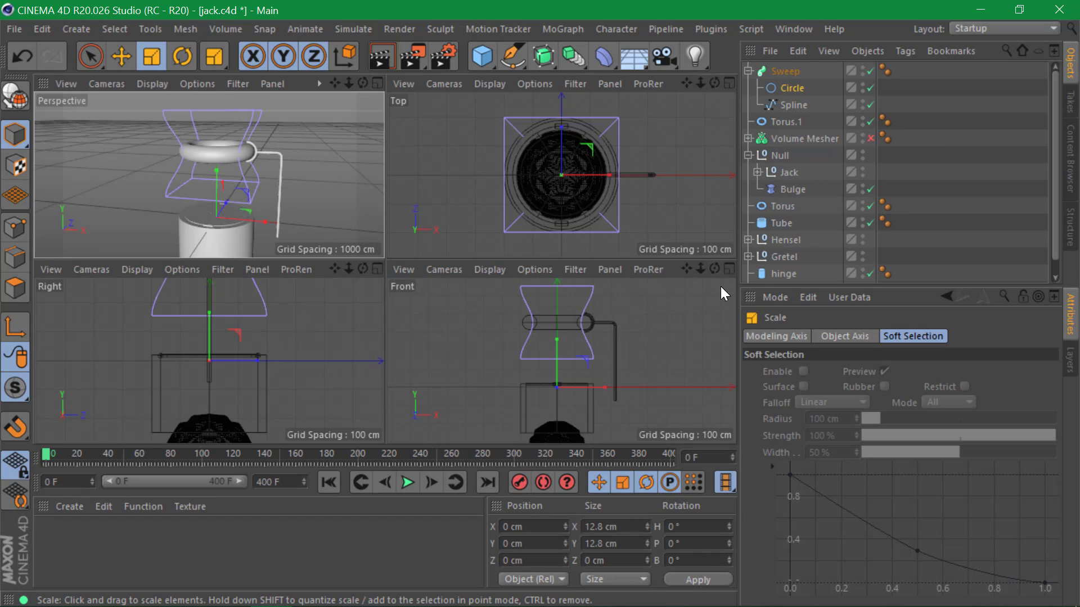
{"action": "left_click", "coordinate": [728, 271]}
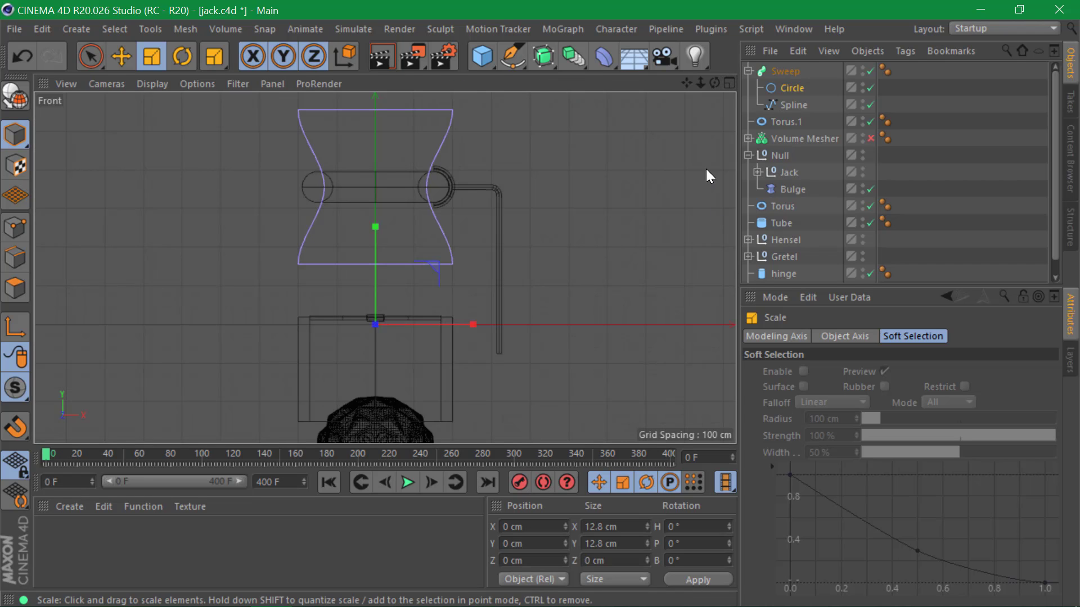
{"action": "left_click", "coordinate": [790, 105]}
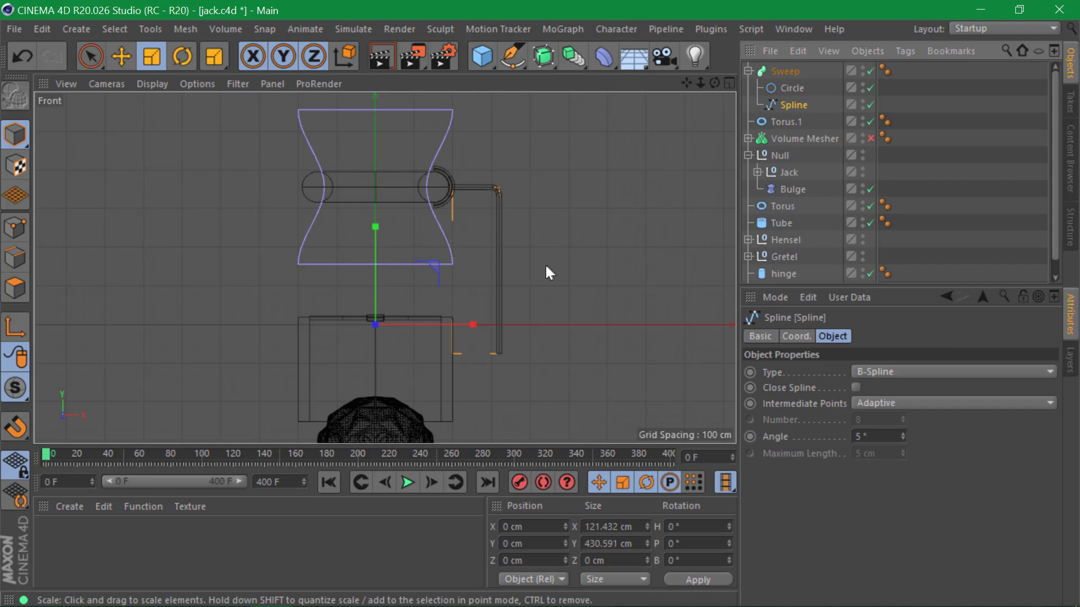
{"action": "right_click_drag", "start_coordinate": [471, 244], "coordinate": [521, 230], "text": "alt"}
{"action": "middle_click_drag", "start_coordinate": [521, 230], "coordinate": [473, 226], "text": "alt"}
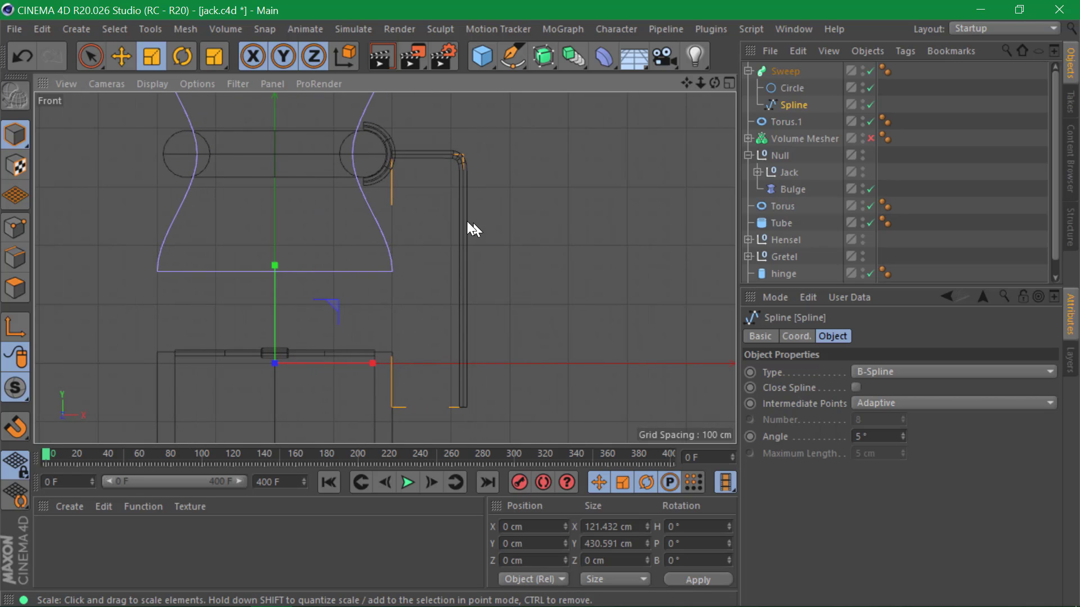
{"action": "left_click", "coordinate": [17, 230]}
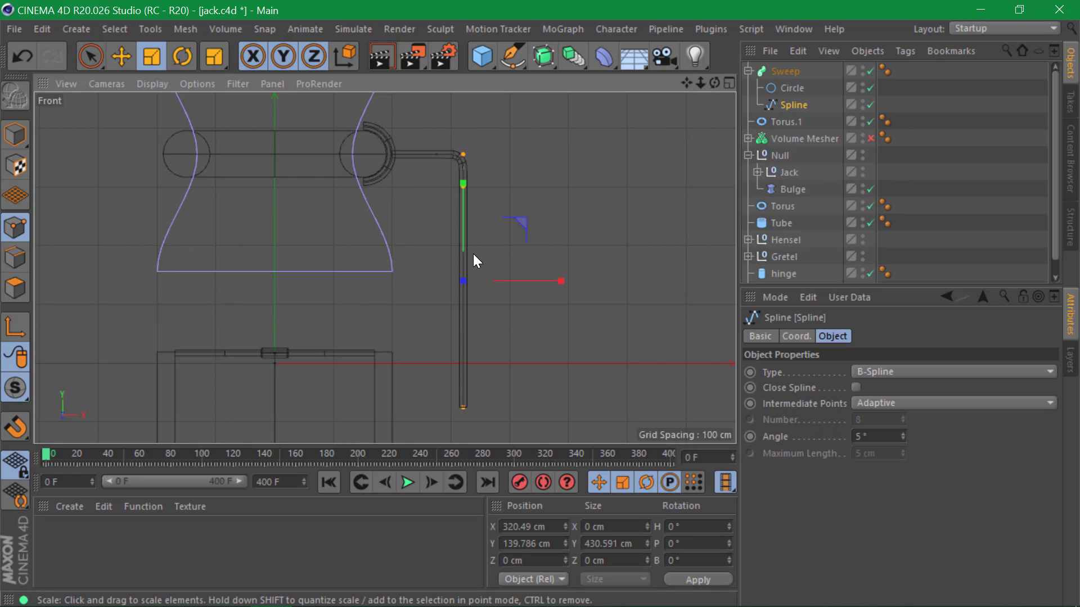
{"action": "left_click", "coordinate": [91, 56]}
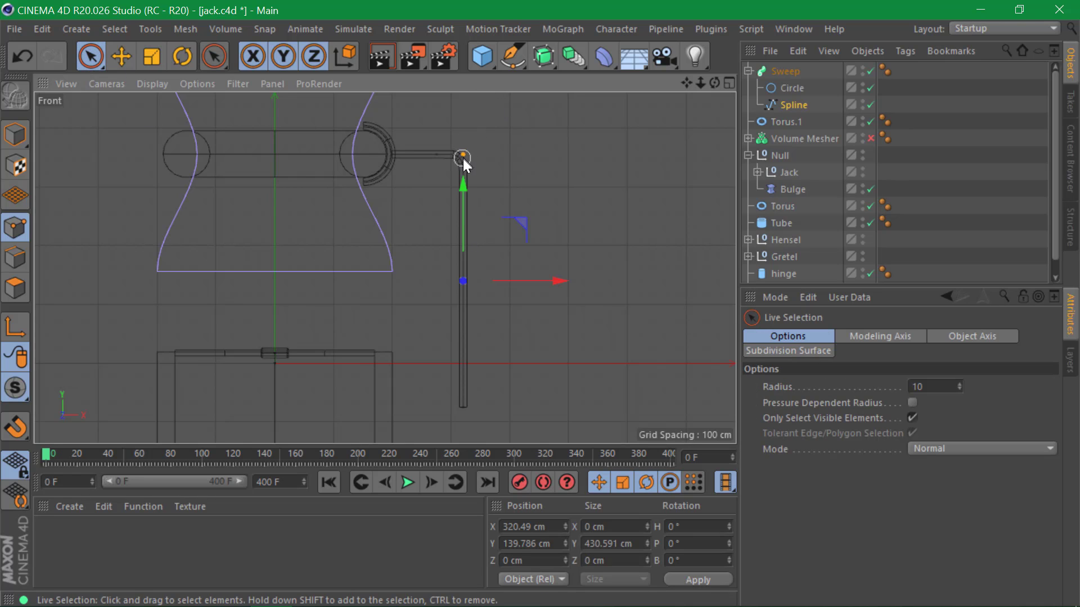
{"action": "left_click", "coordinate": [432, 155], "text": "shift"}
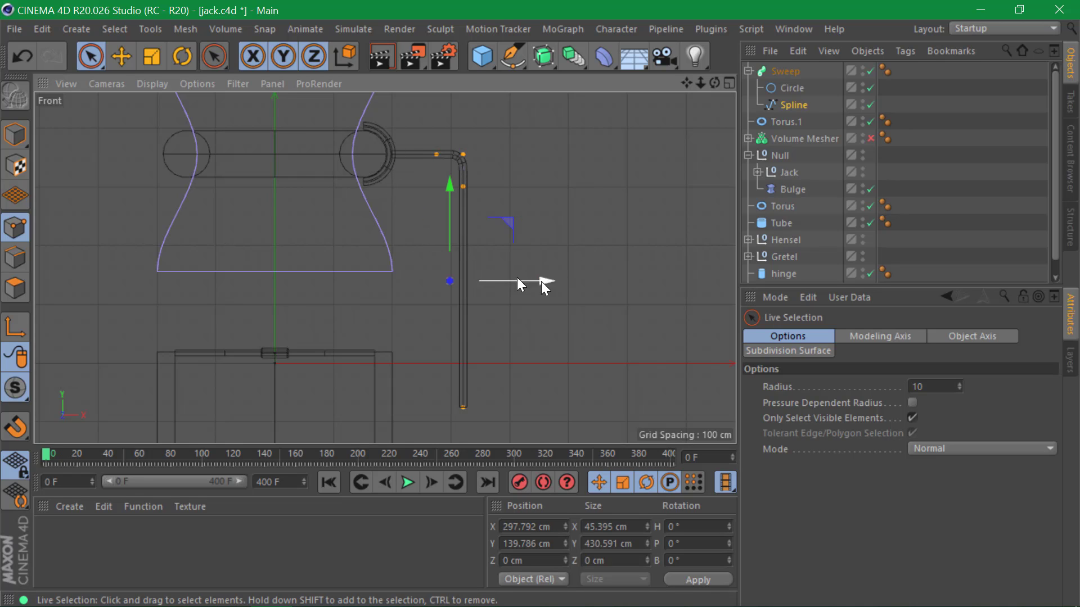
{"action": "left_click_drag", "start_coordinate": [539, 281], "coordinate": [506, 287]}
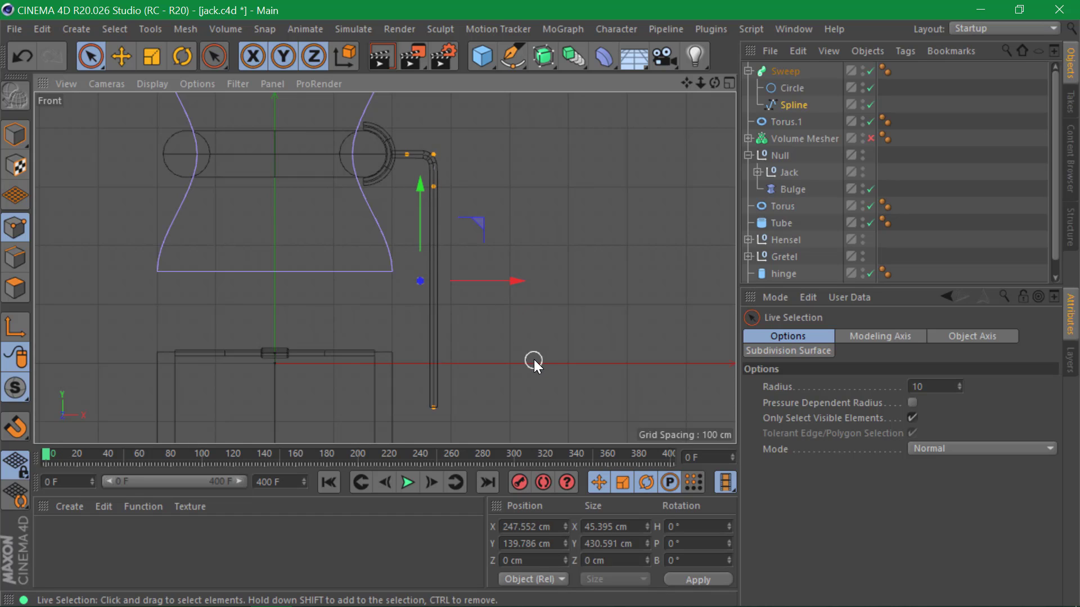
{"action": "left_click", "coordinate": [501, 189]}
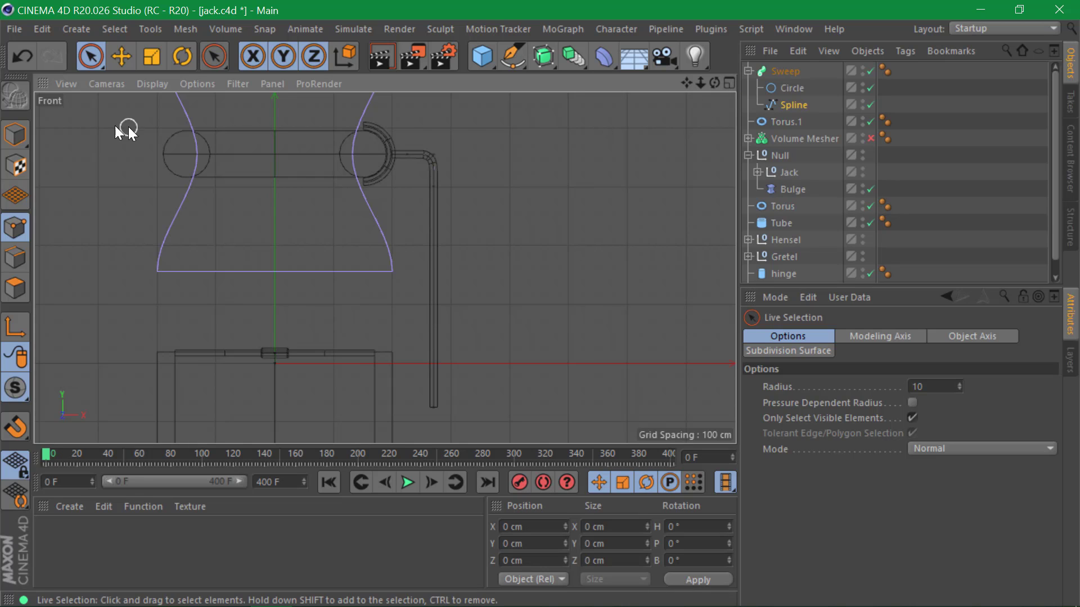
{"action": "left_click", "coordinate": [15, 230]}
{"action": "left_click", "coordinate": [392, 153]}
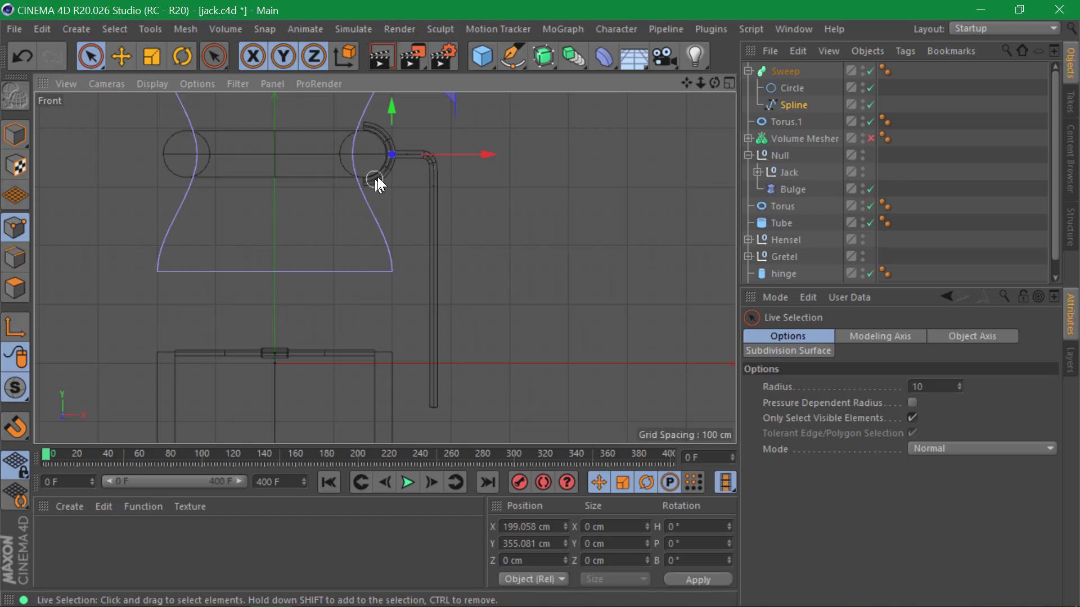
{"action": "left_click", "coordinate": [393, 194]}
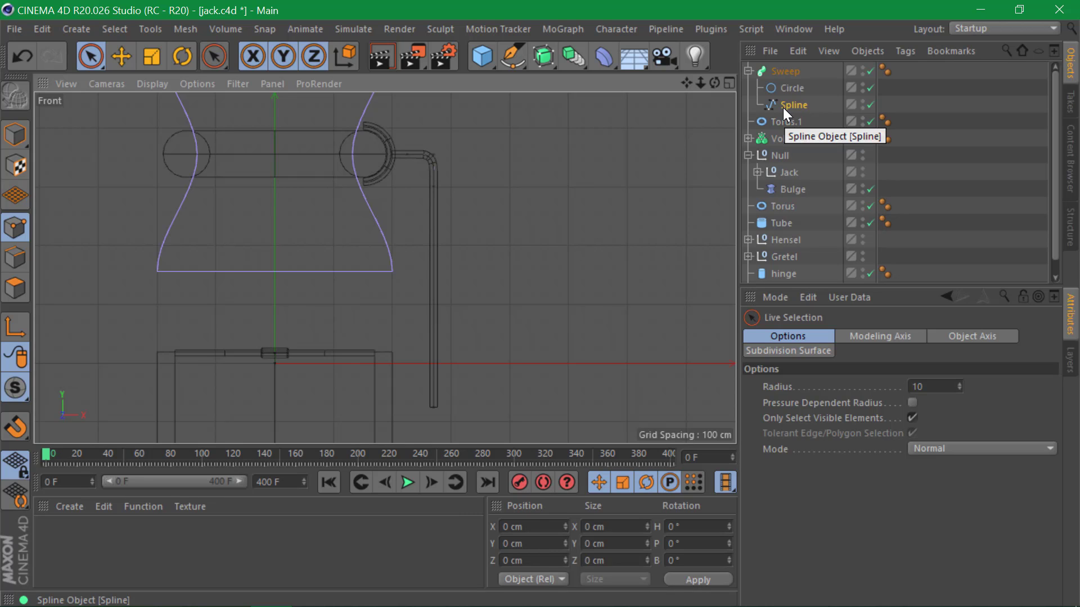
- Return to the perspective view and save the jack.c4d project
{"action": "left_click", "coordinate": [729, 84]}
{"action": "left_click", "coordinate": [373, 80]}
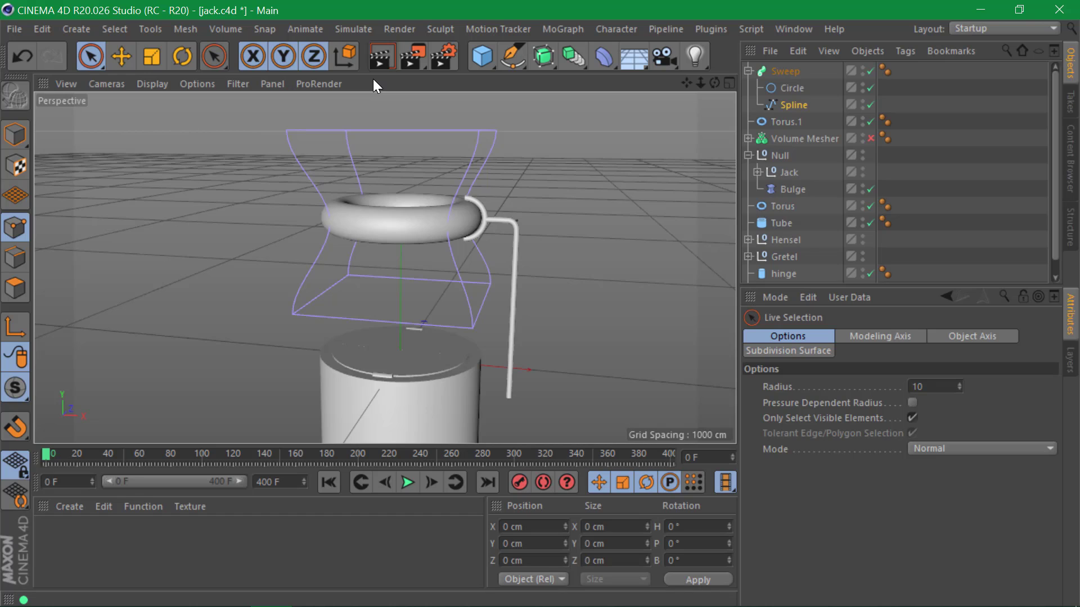
{"action": "key", "text": "ctrl+s"}
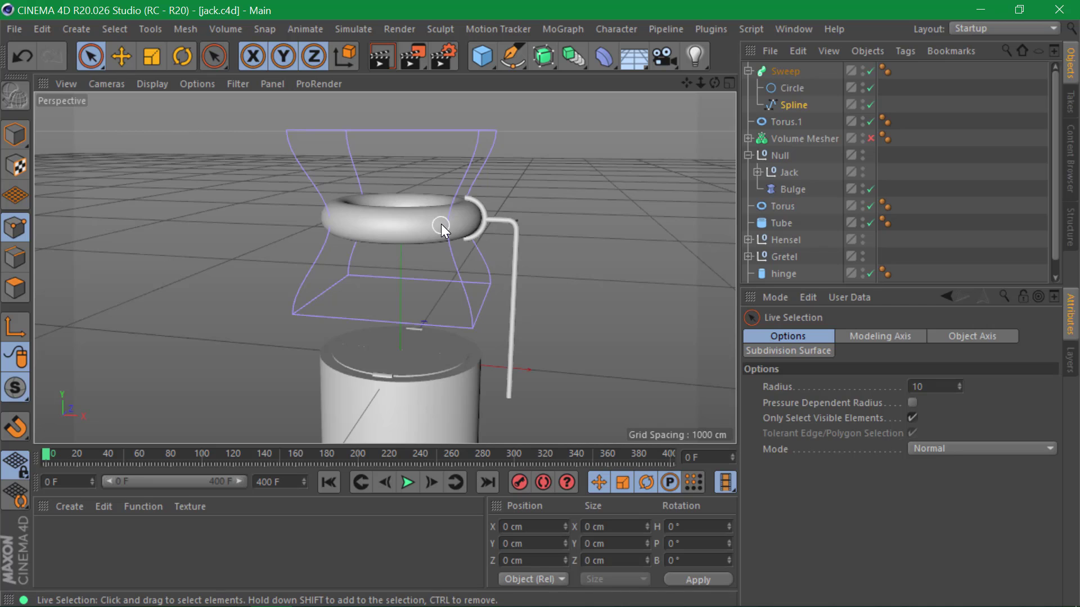
- Switch to the animation.c4d project, examine the holder around the arm's lower end, and return to jack.c4d
{"action": "key", "text": "v"}
{"action": "left_click", "coordinate": [450, 300]}
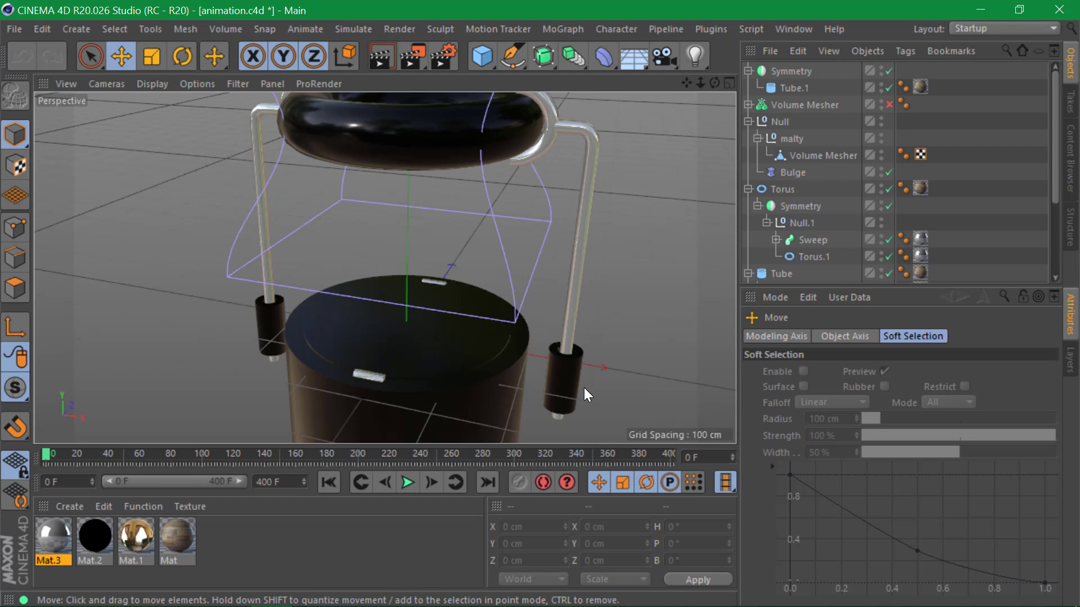
{"action": "right_click_drag", "start_coordinate": [553, 383], "coordinate": [656, 355], "text": "alt"}
{"action": "middle_click_drag", "start_coordinate": [656, 355], "coordinate": [488, 302], "text": "alt"}
{"action": "left_click_drag", "start_coordinate": [469, 273], "coordinate": [478, 294], "text": "alt"}
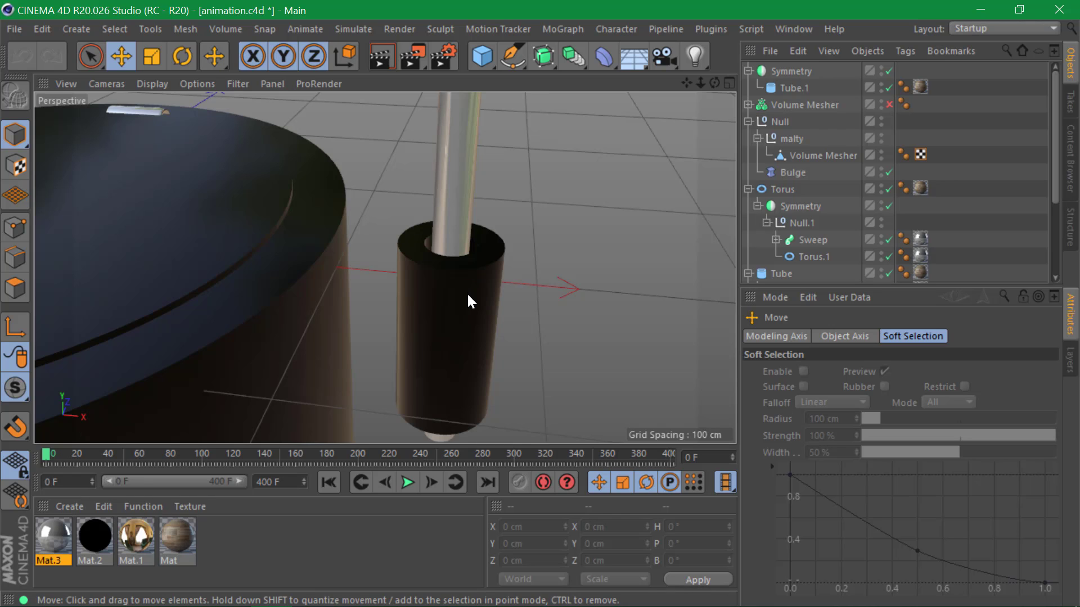
{"action": "key", "text": "v"}
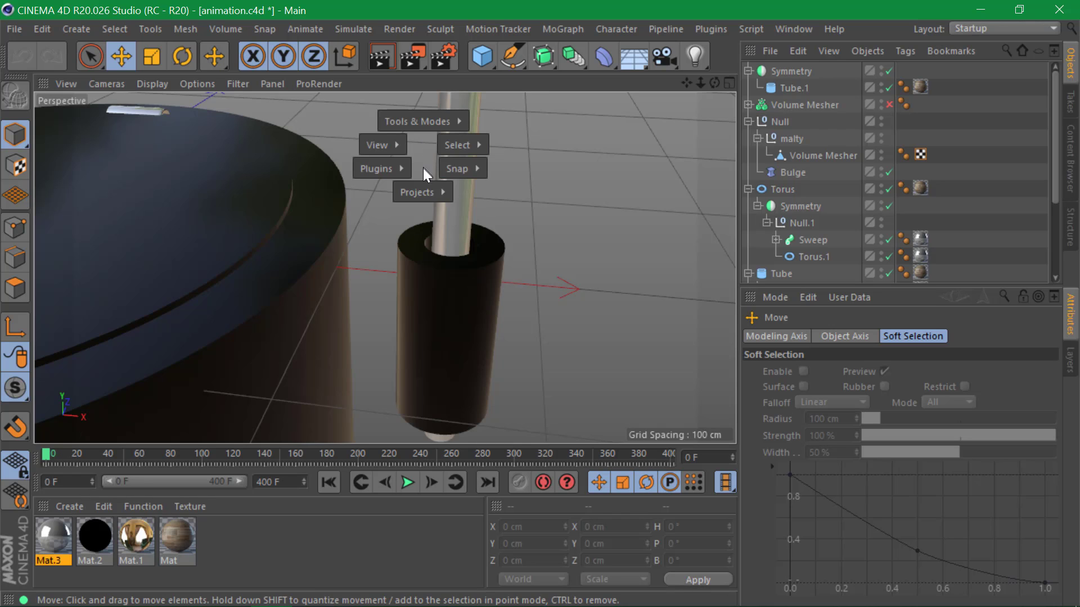
{"action": "left_click", "coordinate": [412, 244]}
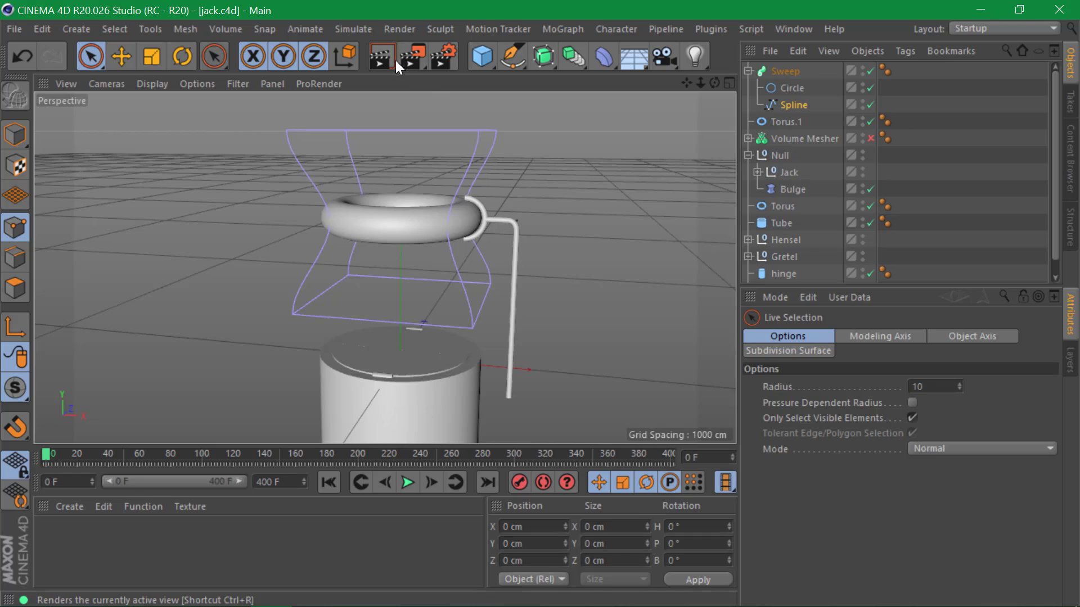
- Add a tube primitive and move it about 268 cm along X to surround the arm's lower end
{"action": "left_click", "coordinate": [481, 56]}
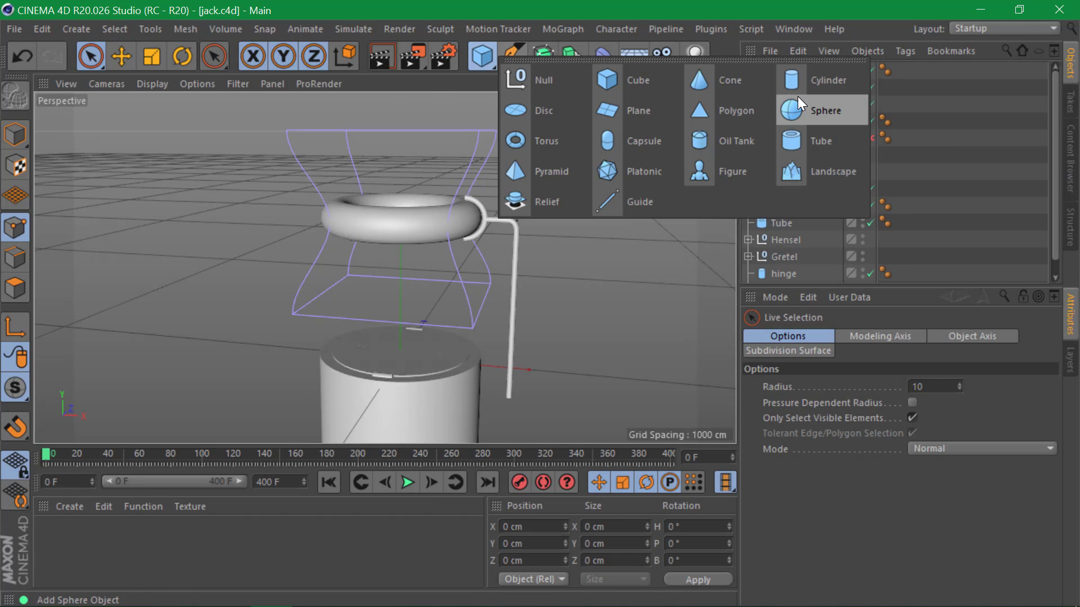
{"action": "left_click", "coordinate": [796, 138]}
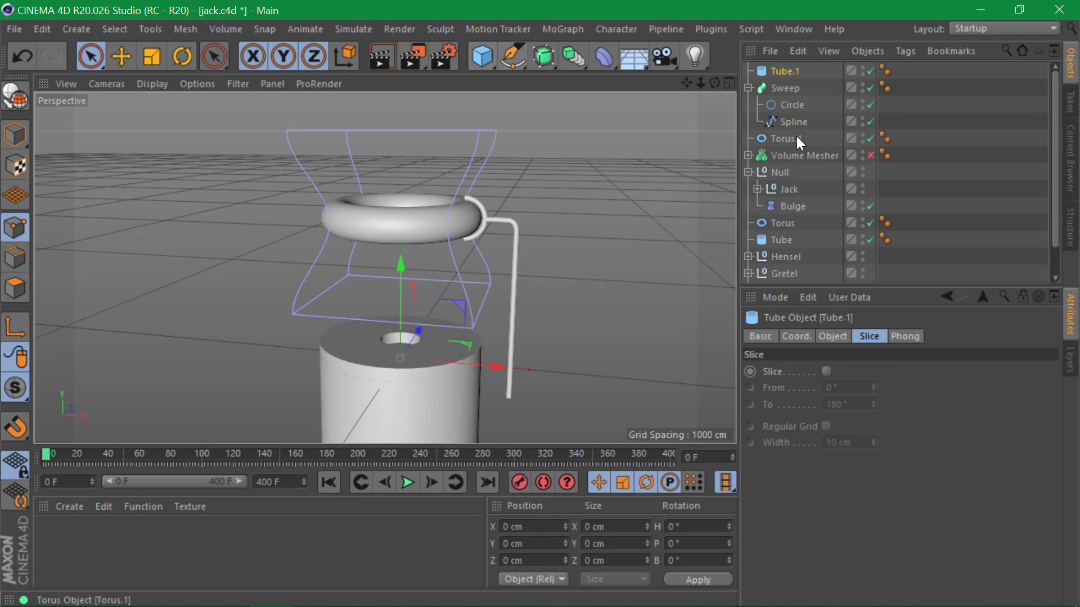
{"action": "left_click_drag", "start_coordinate": [484, 365], "coordinate": [597, 364]}
{"action": "left_click_drag", "start_coordinate": [504, 310], "coordinate": [535, 309], "text": "alt"}
{"action": "right_click_drag", "start_coordinate": [508, 364], "coordinate": [555, 352], "text": "alt"}
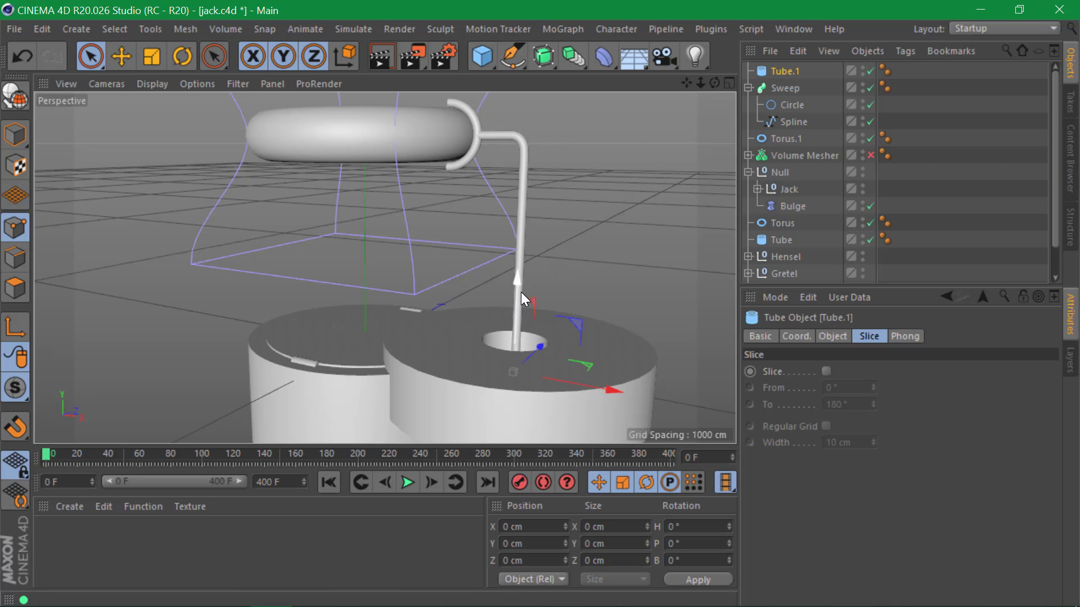
- Scale the new tube down uniformly to about 68 cm wide and 17 cm high around the arm
{"action": "key", "text": "e"}
{"action": "key", "text": "t"}
{"action": "mouse_move", "coordinate": [652, 254]}
{"action": "left_mouse_down"}
{"action": "mouse_move", "coordinate": [480, 342]}
{"action": "mouse_move", "coordinate": [281, 365]}
{"action": "mouse_move", "coordinate": [652, 255]}
{"action": "left_mouse_up"}
{"action": "scroll", "coordinate": [563, 360], "scroll_direction": "up", "scroll_amount": 6}
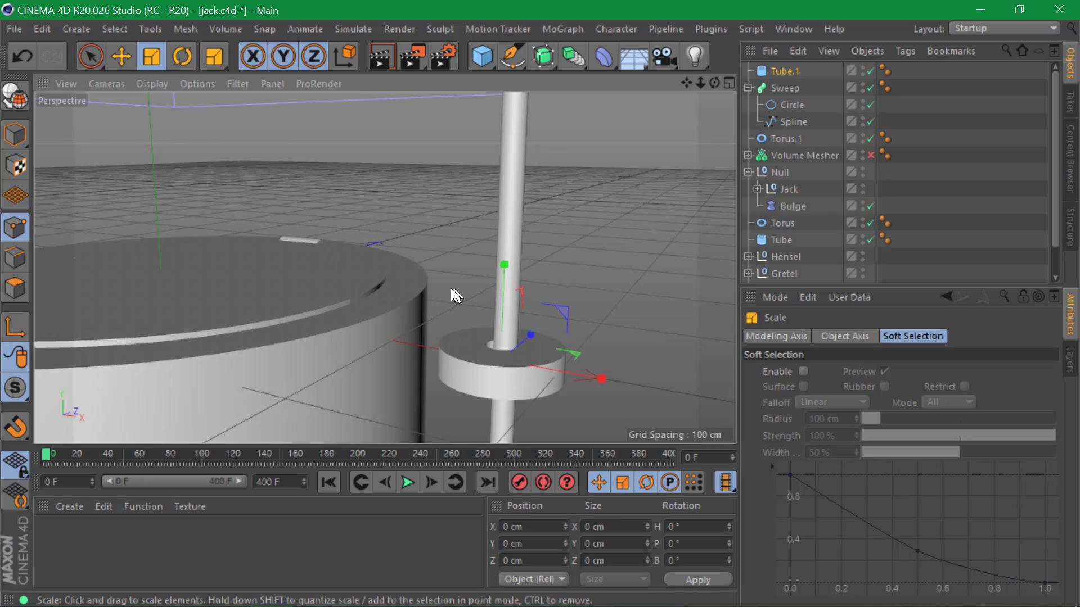
- Reshape the new tube into a slim holder about 88 cm tall and 33 cm wide around the arm
{"action": "left_click", "coordinate": [15, 134]}
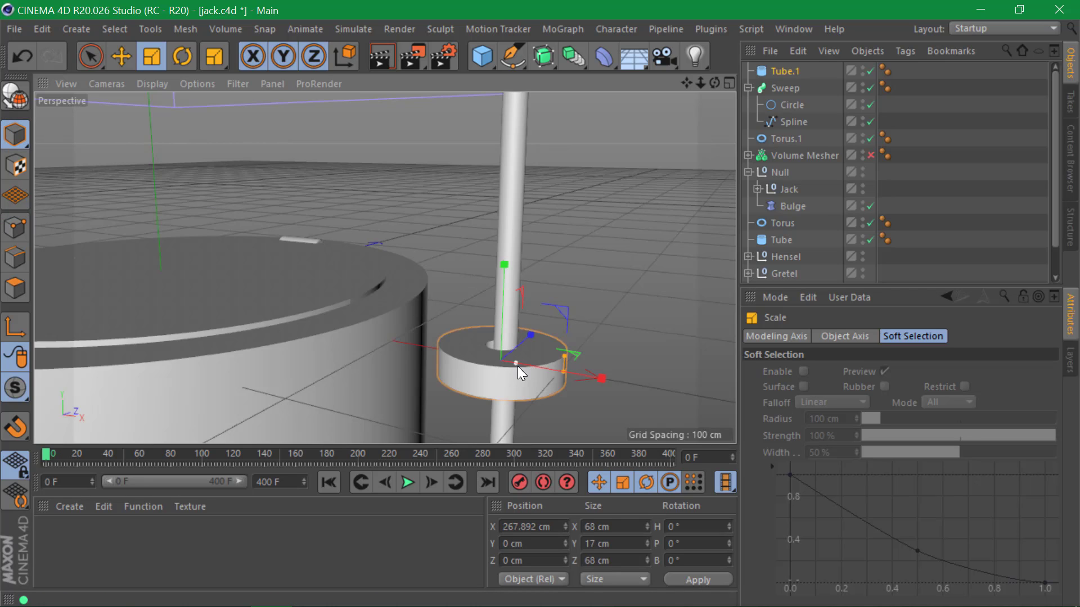
{"action": "left_click_drag", "start_coordinate": [555, 350], "coordinate": [568, 302]}
{"action": "left_click_drag", "start_coordinate": [562, 369], "coordinate": [523, 373]}
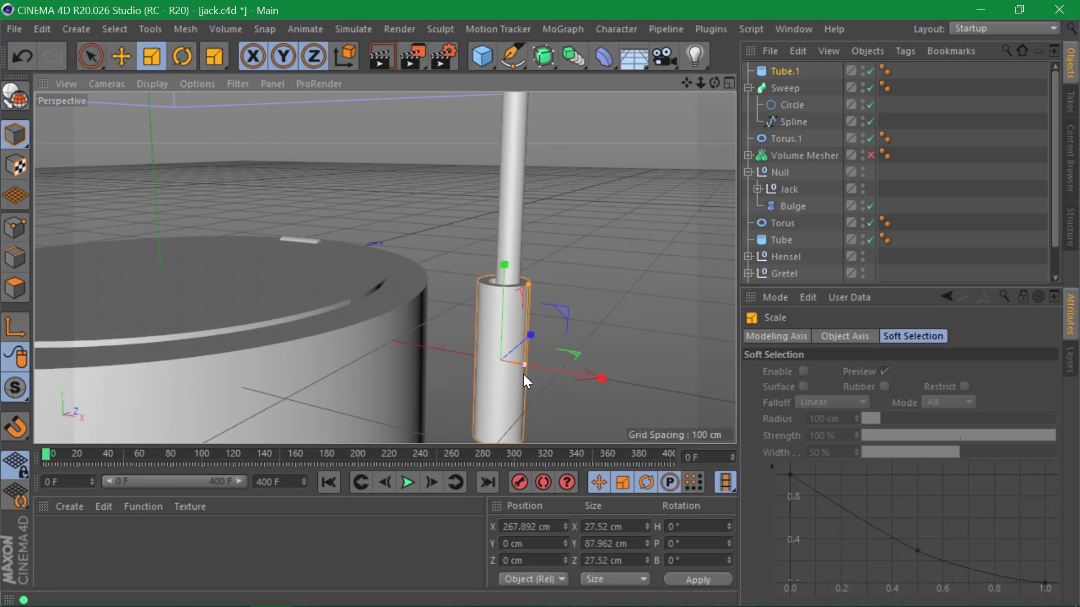
{"action": "left_click_drag", "start_coordinate": [501, 288], "coordinate": [521, 309], "text": "alt"}
{"action": "right_click_drag", "start_coordinate": [521, 309], "coordinate": [532, 257], "text": "alt"}
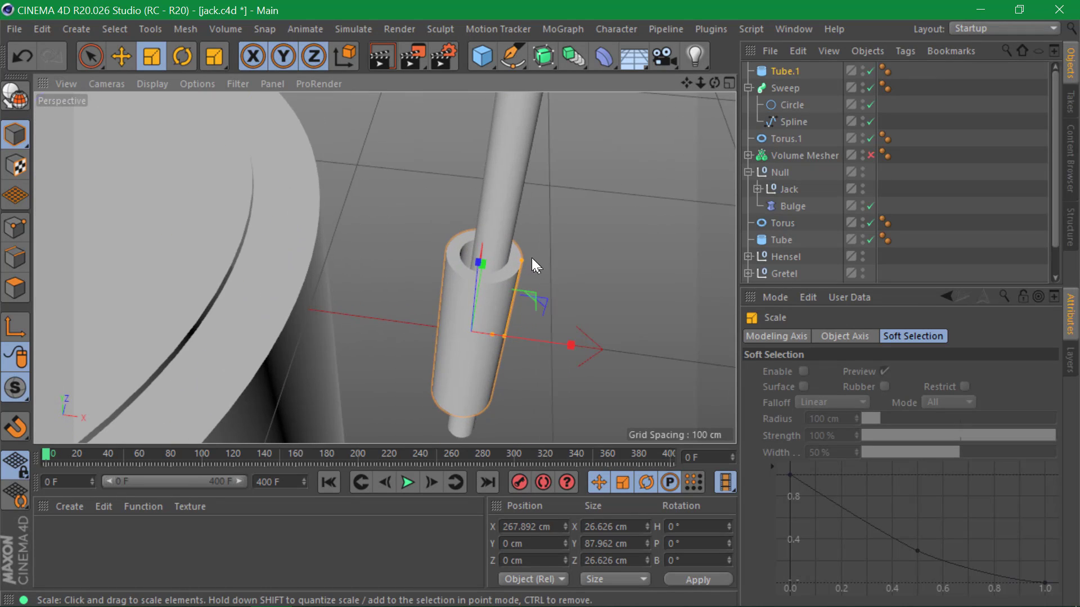
{"action": "left_click_drag", "start_coordinate": [505, 333], "coordinate": [569, 345]}
- Center the holder tube on the arm's lower end at about X 269.84 cm and Y 2 cm
{"action": "key", "text": "e"}
{"action": "left_click_drag", "start_coordinate": [464, 272], "coordinate": [508, 254], "text": "alt"}
{"action": "left_click_drag", "start_coordinate": [508, 254], "coordinate": [486, 292], "text": "alt"}
{"action": "scroll", "coordinate": [486, 292], "scroll_direction": "down", "scroll_amount": 5}
{"action": "left_click_drag", "start_coordinate": [411, 296], "coordinate": [491, 333], "text": "alt"}
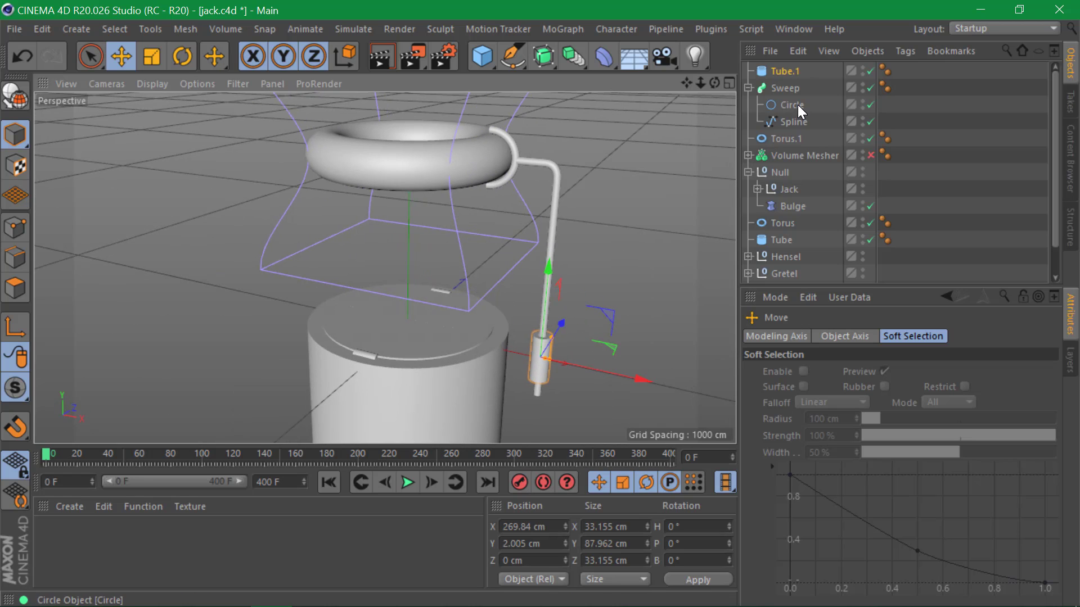
- Add a Symmetry object and place the holder tube, the swept arm and the half ring under it
{"action": "left_click", "coordinate": [744, 80]}
{"action": "left_click", "coordinate": [748, 89]}
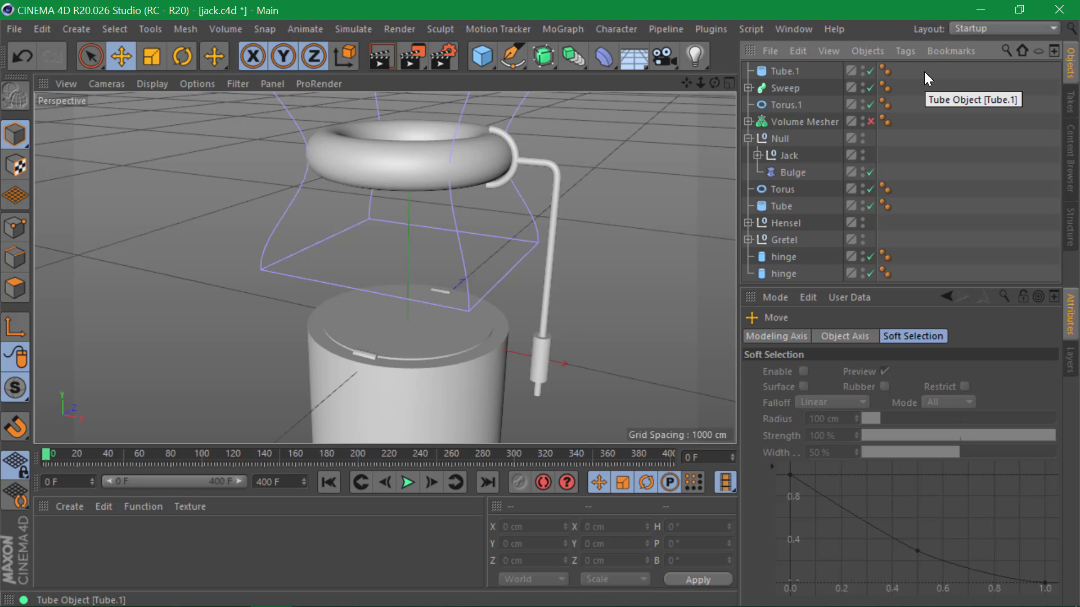
{"action": "left_click_drag", "start_coordinate": [574, 56], "coordinate": [591, 60]}
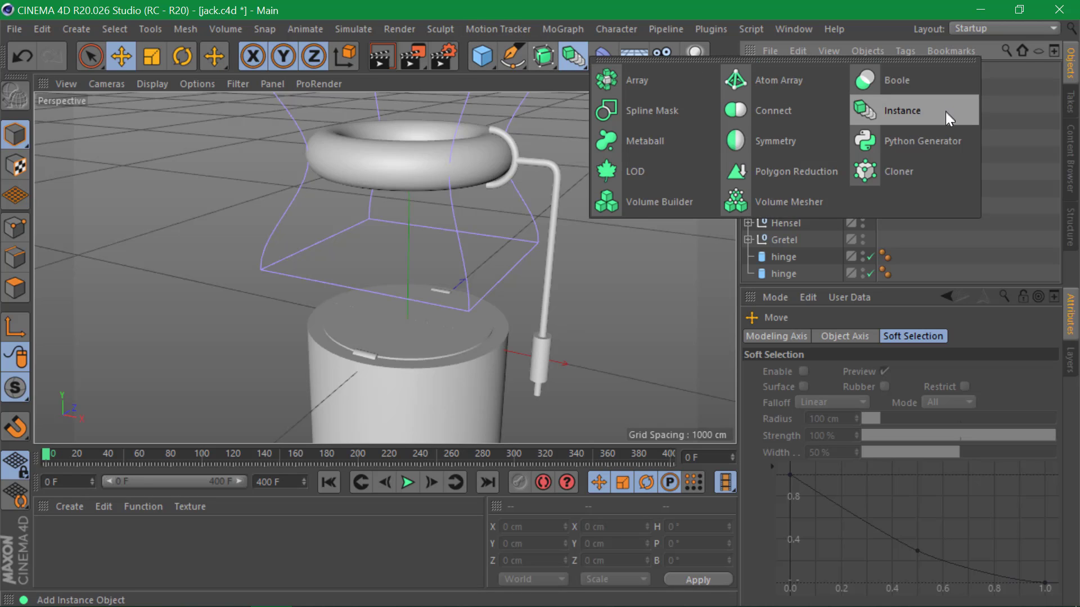
{"action": "left_click", "coordinate": [762, 136]}
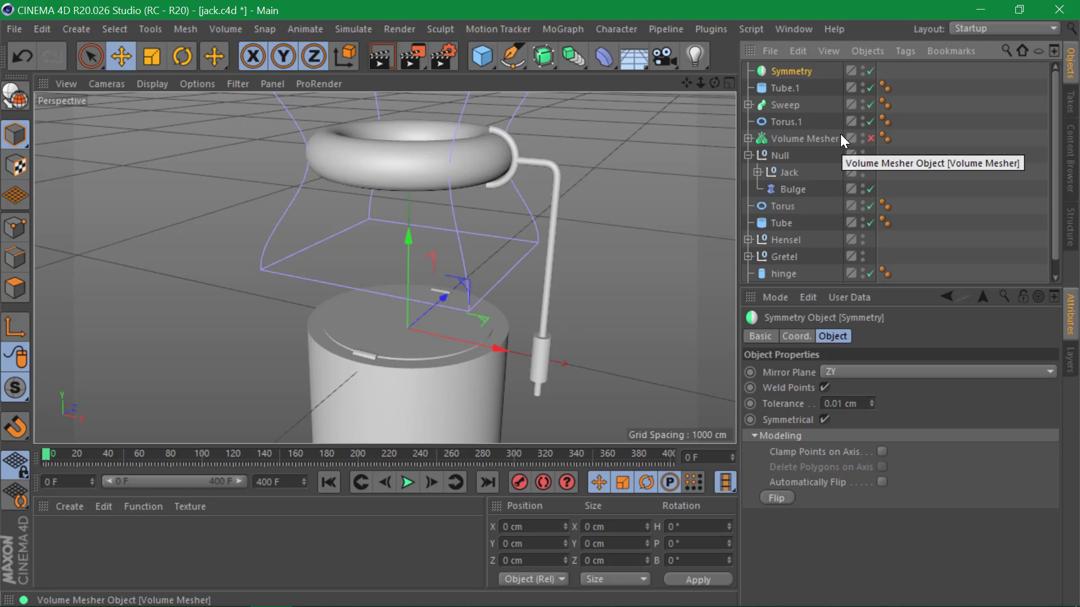
{"action": "left_click", "coordinate": [475, 55]}
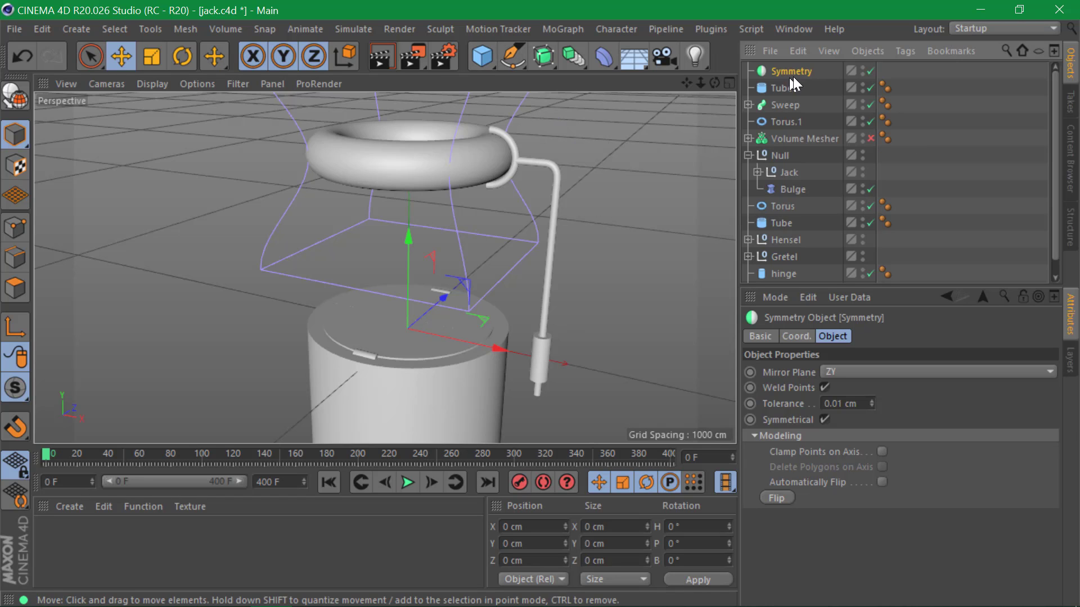
{"action": "left_click", "coordinate": [786, 89]}
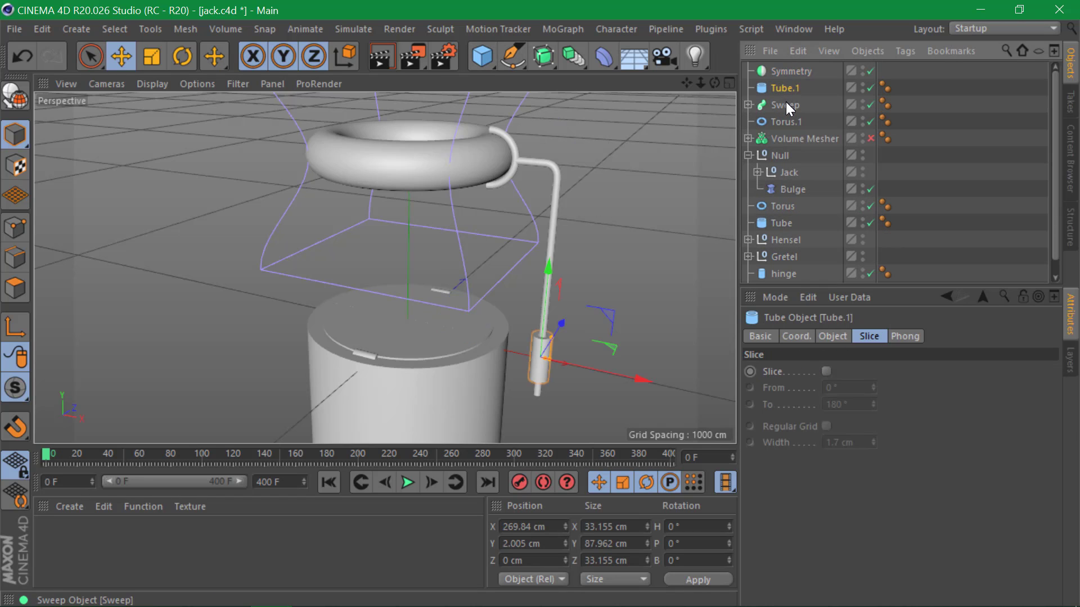
{"action": "left_click", "coordinate": [785, 107], "text": "ctrl"}
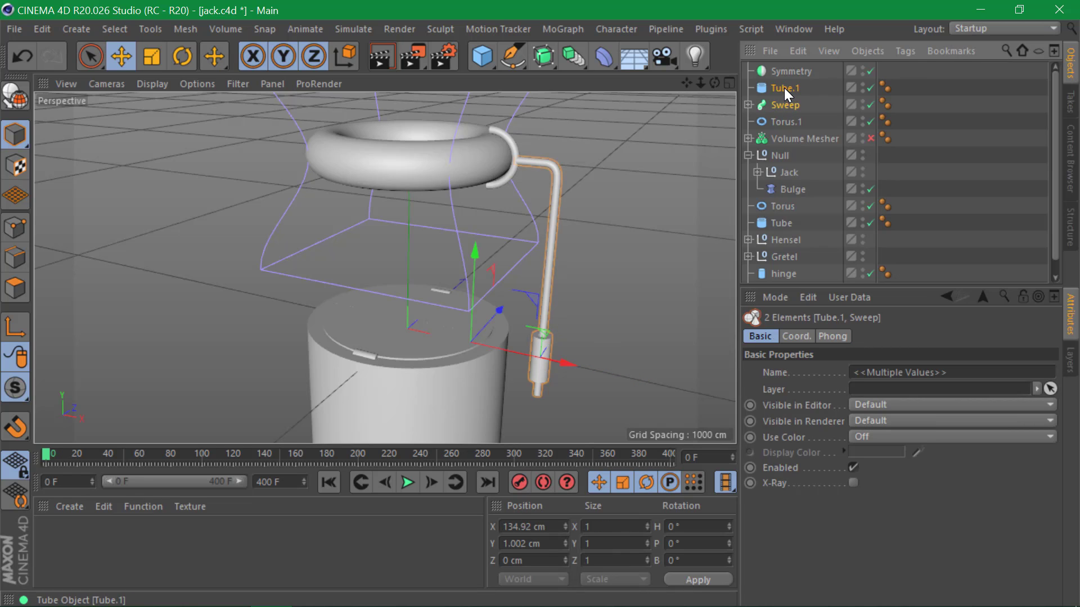
{"action": "left_click", "coordinate": [780, 120], "text": "ctrl"}
{"action": "mouse_move", "coordinate": [782, 86]}
{"action": "left_mouse_down"}
{"action": "mouse_move", "coordinate": [787, 68]}
{"action": "mouse_move", "coordinate": [781, 99]}
{"action": "left_mouse_up"}
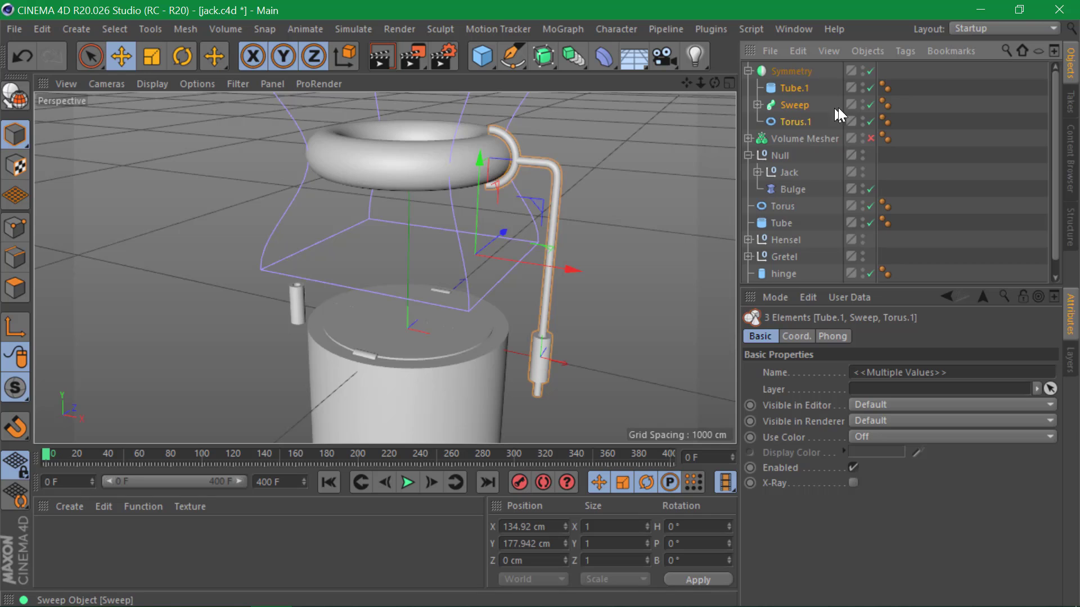
- Group the holder, arm and half ring in a null inside the Symmetry object so the whole bracket is mirrored
{"action": "left_click", "coordinate": [797, 86]}
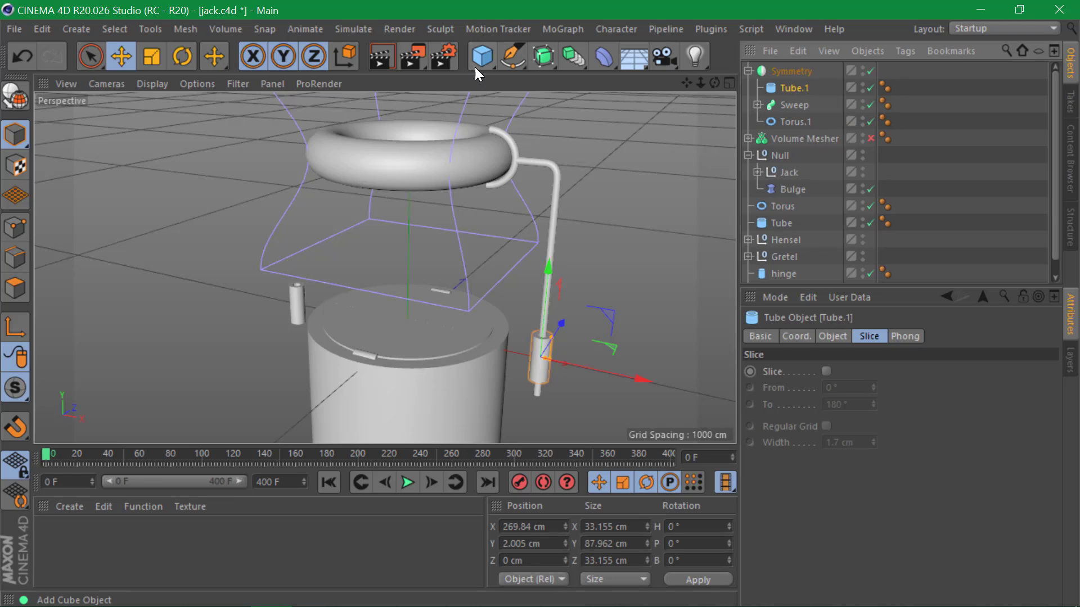
{"action": "left_click_drag", "start_coordinate": [477, 63], "coordinate": [516, 76]}
{"action": "left_click_drag", "start_coordinate": [788, 71], "coordinate": [788, 89]}
{"action": "left_click", "coordinate": [786, 136], "text": "shift"}
{"action": "left_click", "coordinate": [789, 88]}
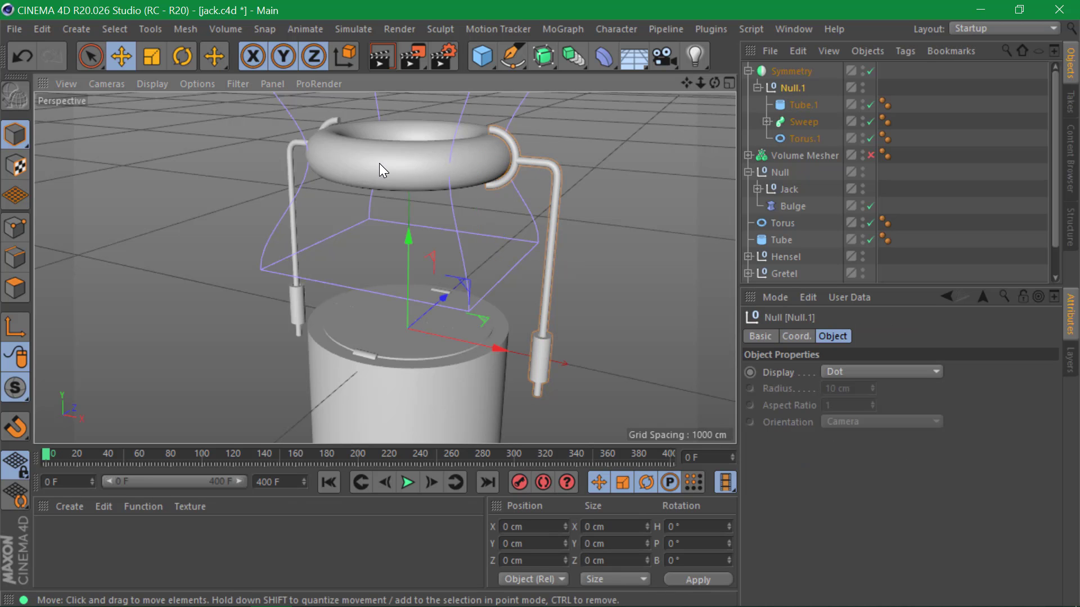
{"action": "left_click_drag", "start_coordinate": [379, 163], "coordinate": [414, 161], "text": "alt"}
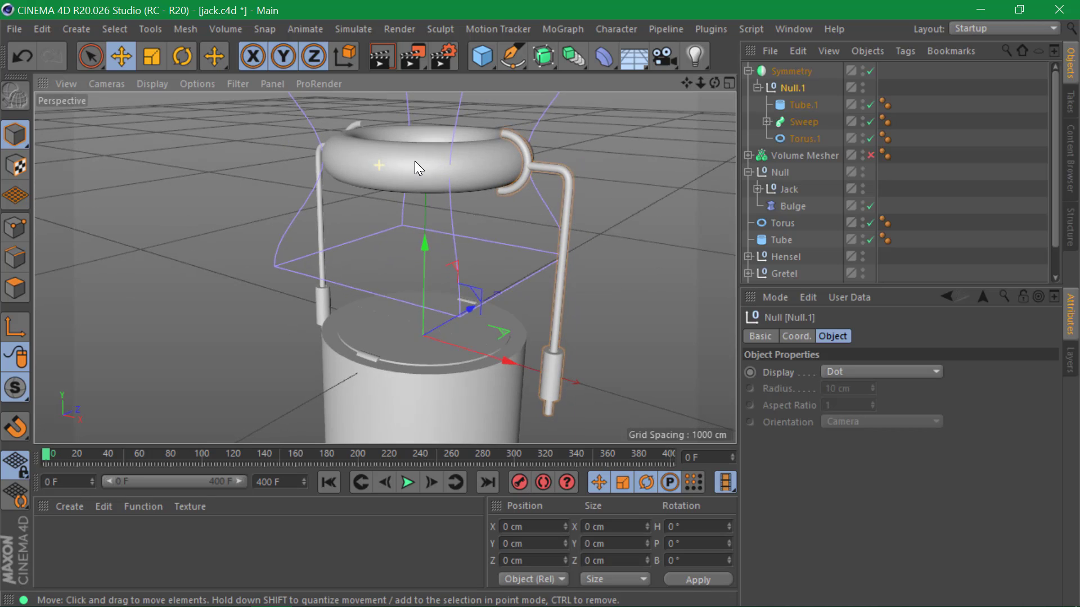
{"action": "left_click", "coordinate": [747, 71]}
{"action": "left_click", "coordinate": [794, 73]}
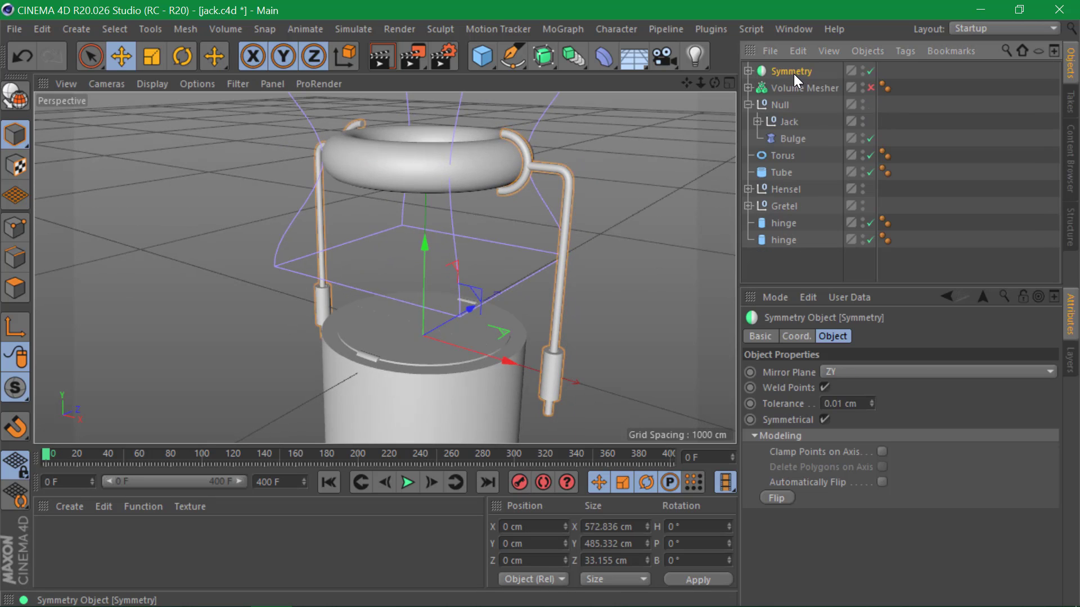
- Try lowering the holder tube and the swept arm together along Y, and undo the move
{"action": "left_click", "coordinate": [748, 70]}
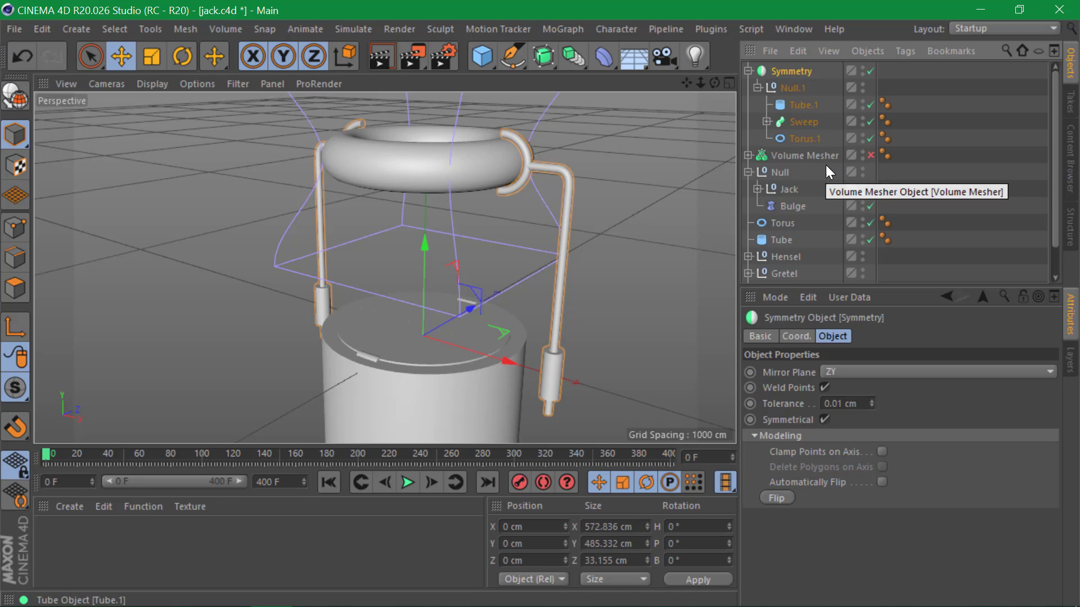
{"action": "left_click", "coordinate": [798, 106]}
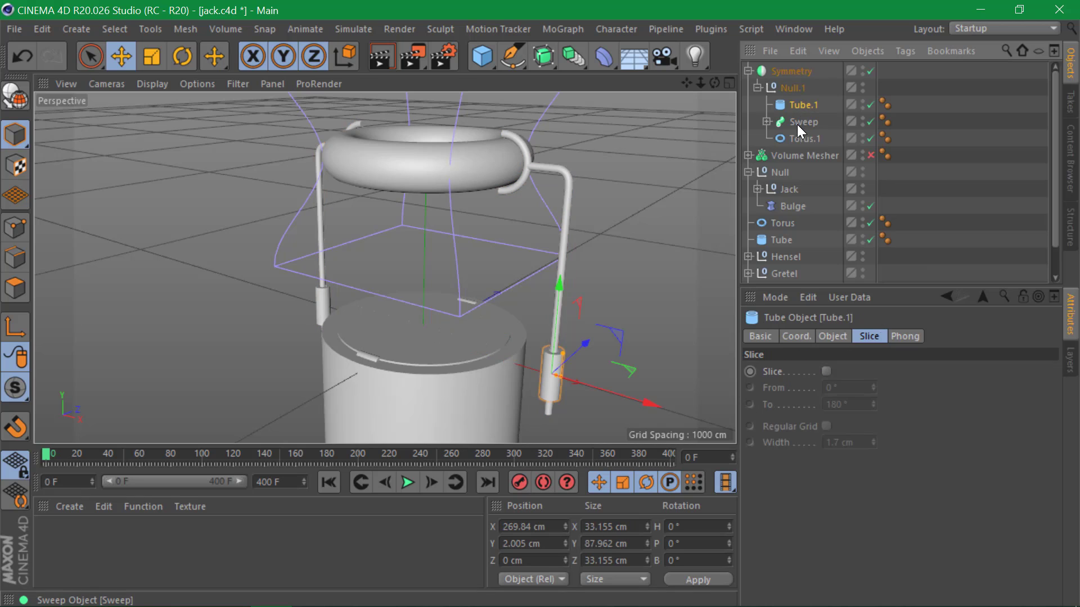
{"action": "left_click", "coordinate": [797, 123], "text": "ctrl"}
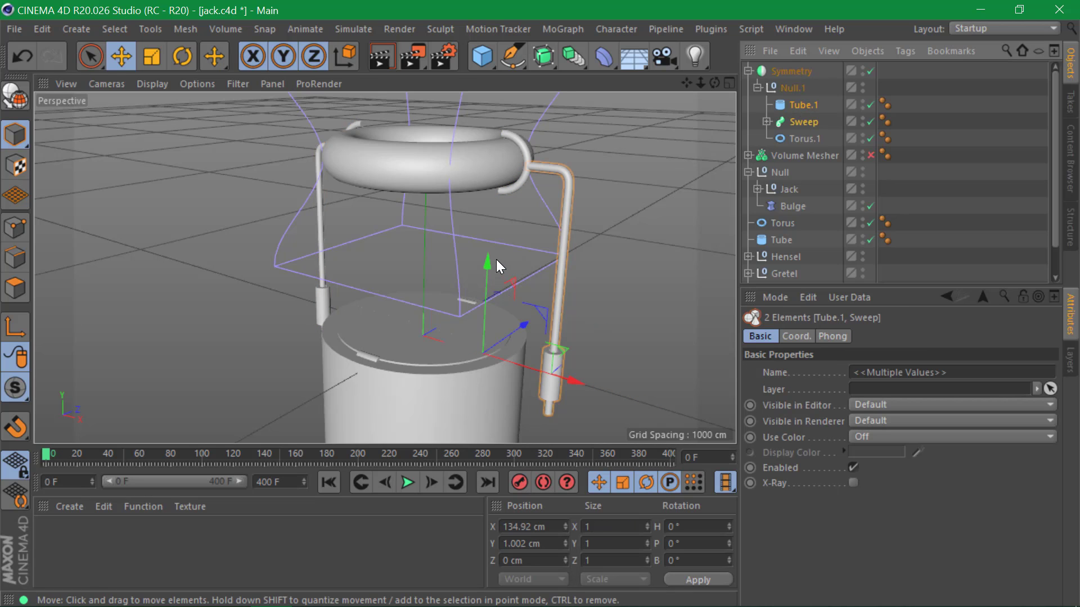
{"action": "left_click_drag", "start_coordinate": [489, 265], "coordinate": [491, 292]}
{"action": "key", "text": "ctrl+z"}
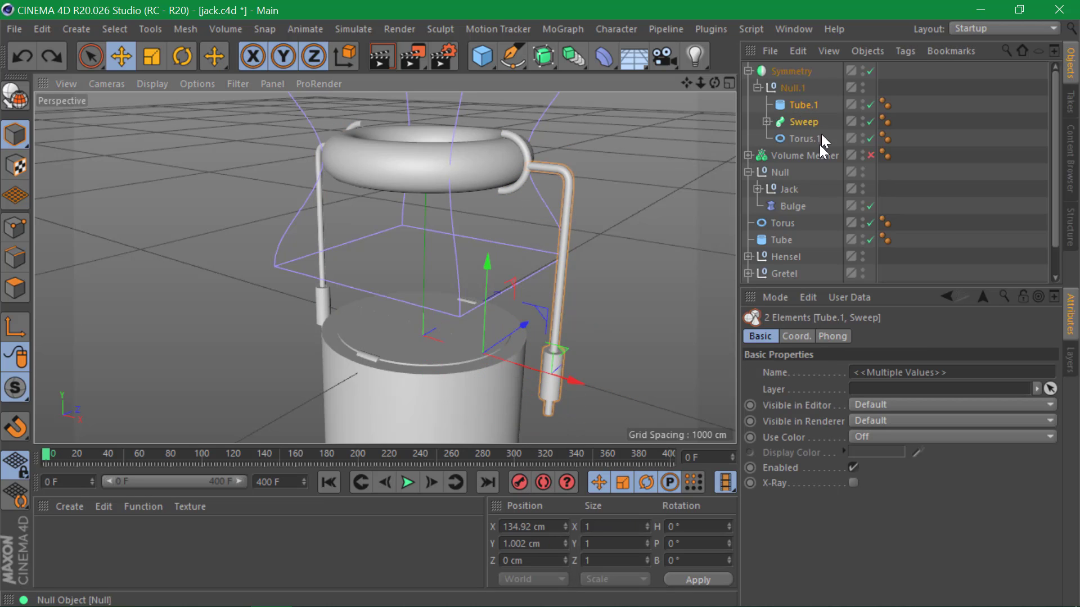
- Try lowering the swept arm and the half ring together along Y, and undo the move
{"action": "left_click", "coordinate": [800, 106]}
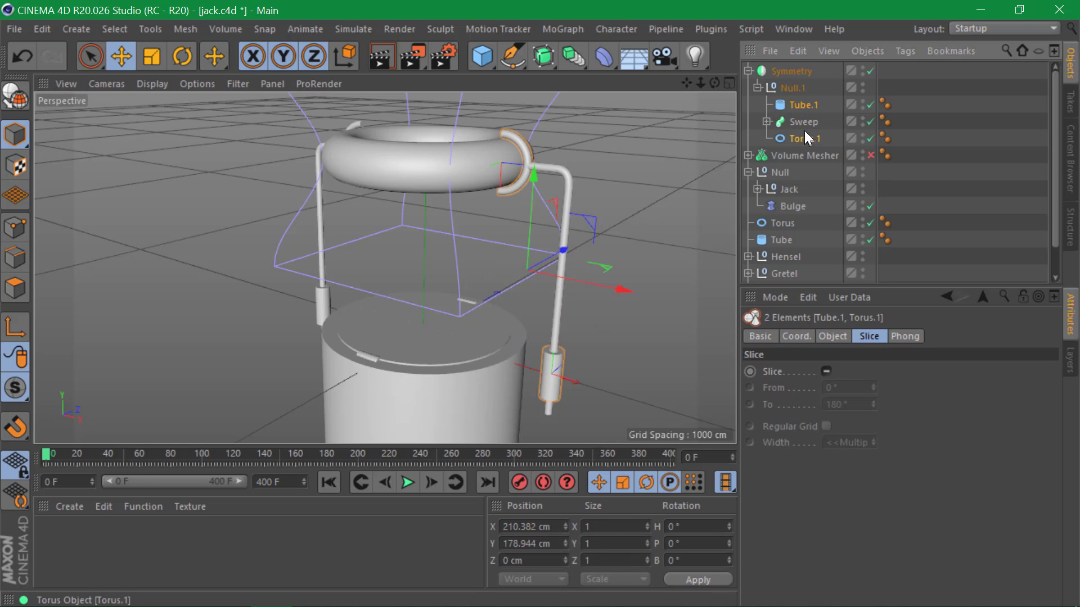
{"action": "left_click", "coordinate": [803, 122]}
{"action": "left_click", "coordinate": [804, 138], "text": "ctrl"}
{"action": "left_click_drag", "start_coordinate": [462, 176], "coordinate": [438, 258]}
{"action": "key", "text": "ctrl+z"}
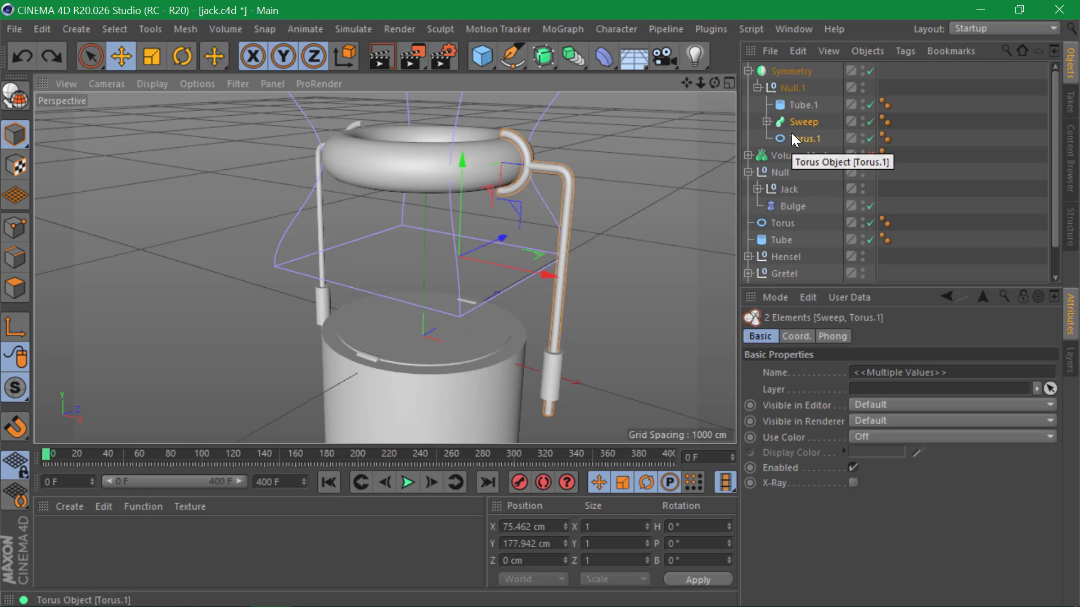
{"action": "left_click", "coordinate": [779, 223]}
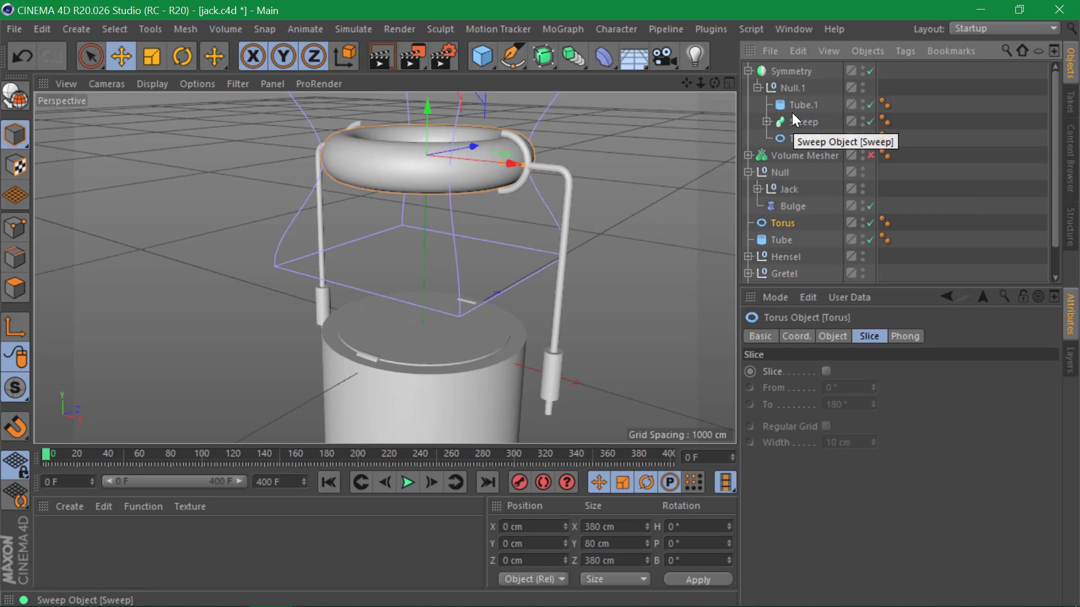
{"action": "left_click", "coordinate": [804, 120]}
{"action": "left_click", "coordinate": [797, 139]}
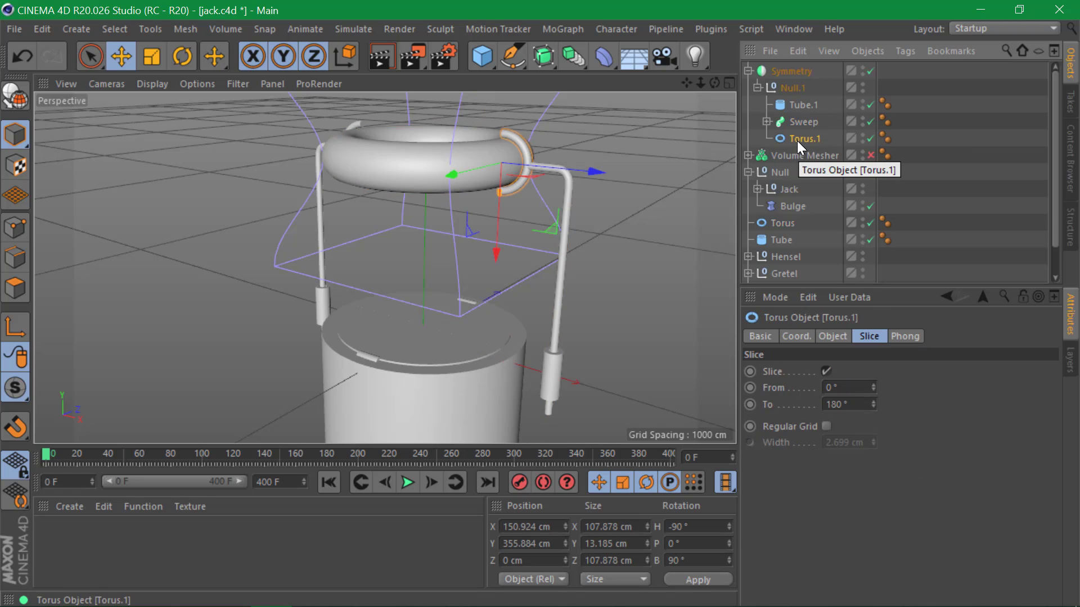
{"action": "left_click", "coordinate": [790, 223]}
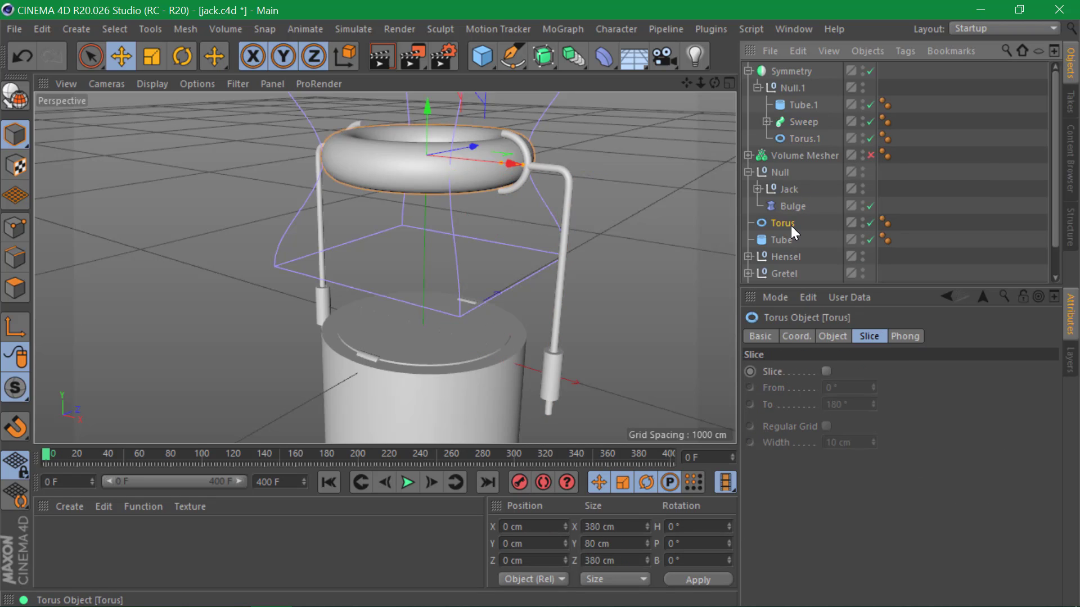
{"action": "left_click", "coordinate": [812, 103]}
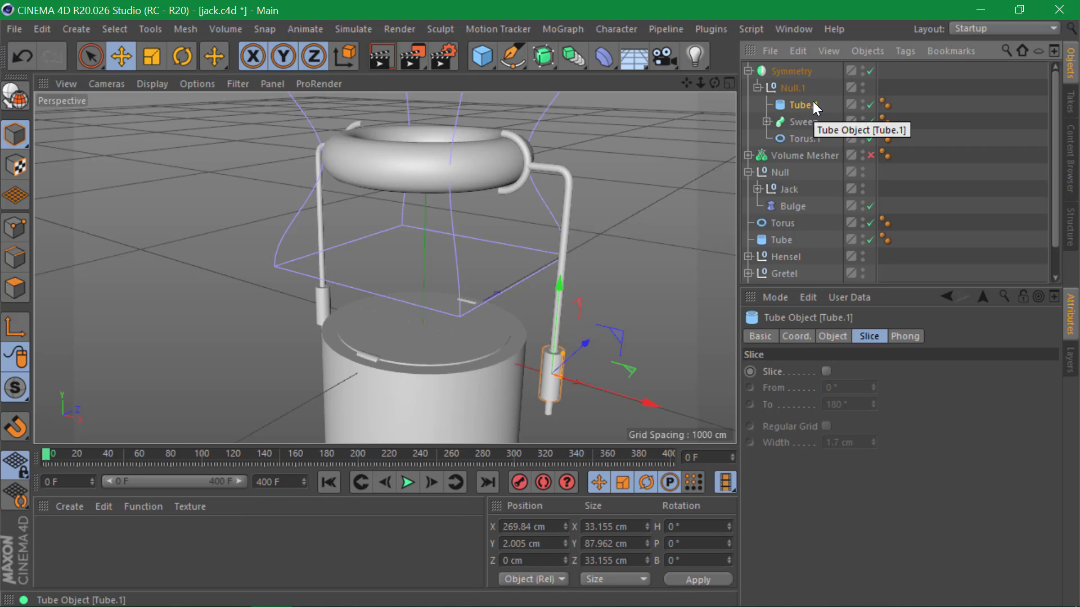
- Try lowering the entire mirrored bracket along Y, and undo the move
{"action": "left_click", "coordinate": [794, 71]}
{"action": "left_click_drag", "start_coordinate": [427, 244], "coordinate": [414, 283]}
{"action": "key", "text": "ctrl+z"}
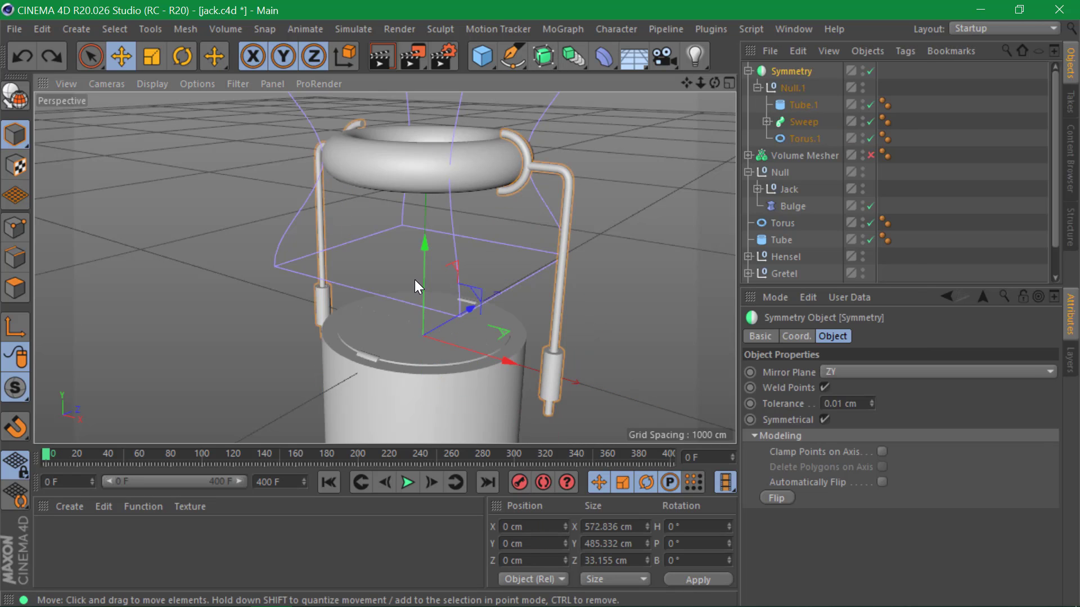
- Add a second Symmetry object and move the holder tube out of the null into it
{"action": "left_click", "coordinate": [574, 56]}
{"action": "left_click", "coordinate": [808, 139]}
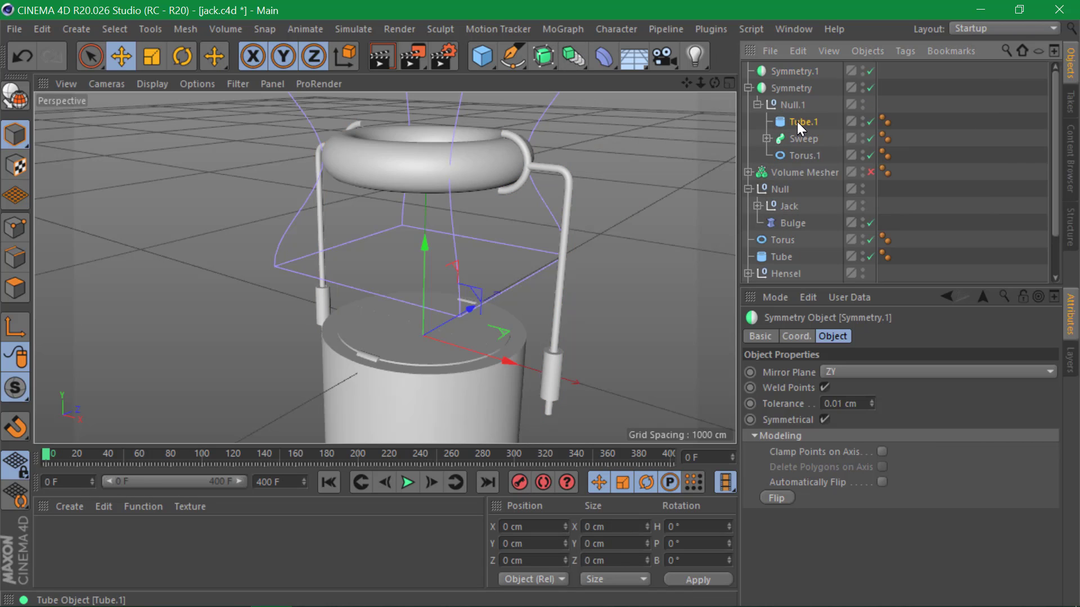
{"action": "left_click_drag", "start_coordinate": [798, 122], "coordinate": [799, 71]}
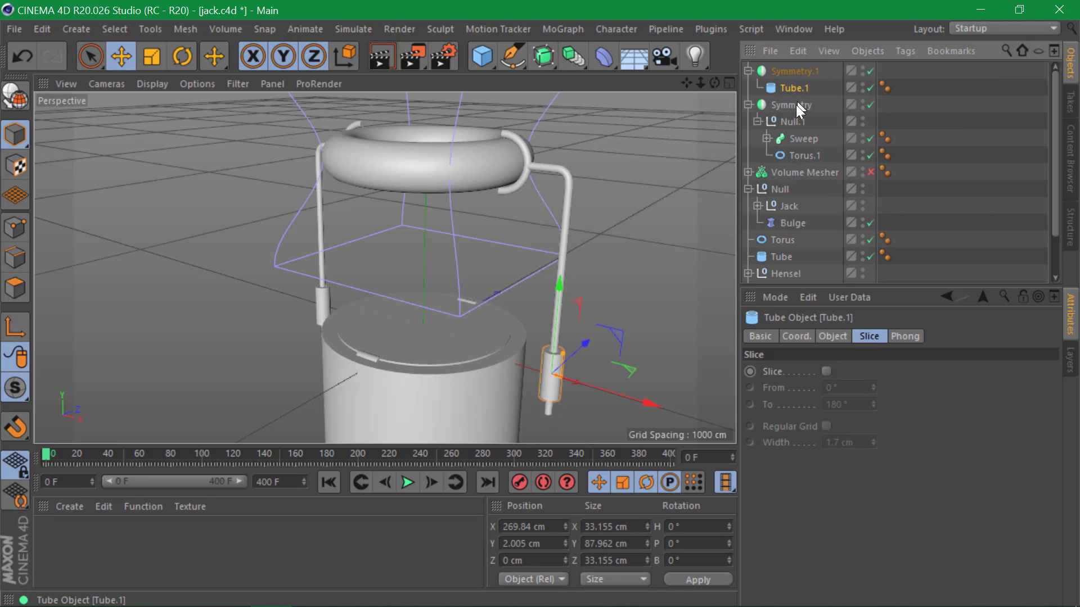
- Try lowering the mirrored arms and half rings without the holders, and undo the move
{"action": "left_click", "coordinate": [789, 104]}
{"action": "left_click_drag", "start_coordinate": [424, 250], "coordinate": [430, 289]}
{"action": "key", "text": "ctrl+z"}
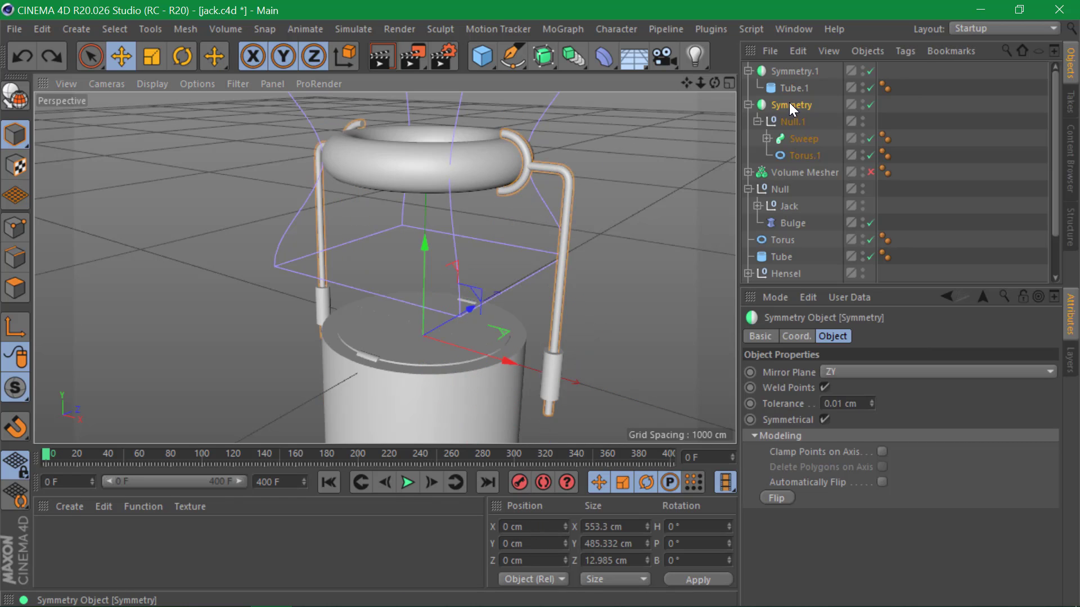
- Make the arms' Symmetry object a child of the floating torus, test lowering the torus with it, and undo the move
{"action": "left_click", "coordinate": [749, 105]}
{"action": "left_click_drag", "start_coordinate": [784, 103], "coordinate": [775, 189]}
{"action": "left_click", "coordinate": [789, 156]}
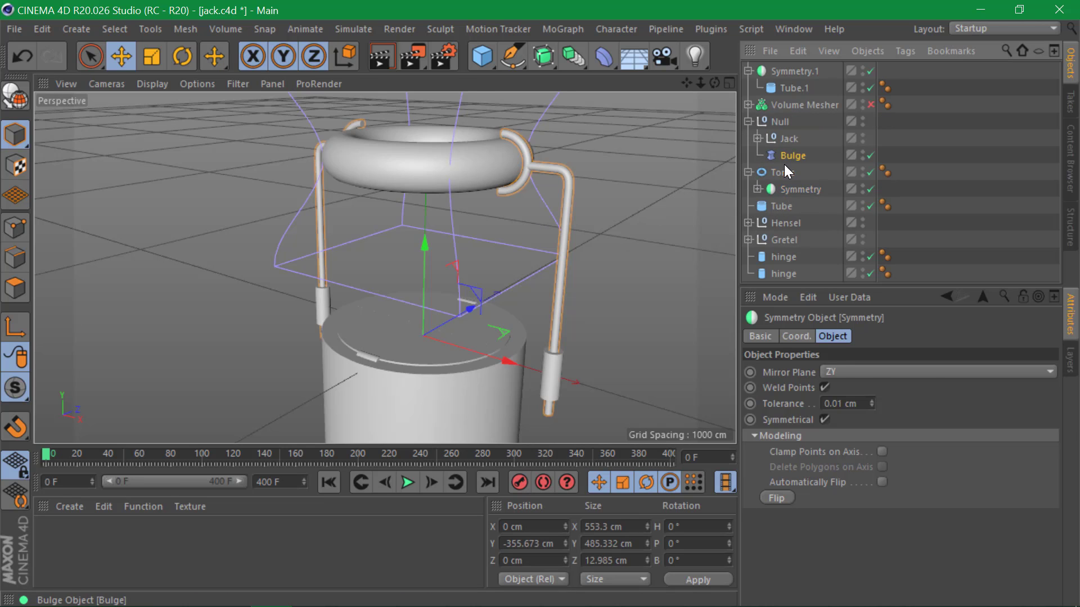
{"action": "left_click_drag", "start_coordinate": [428, 109], "coordinate": [428, 154]}
{"action": "key", "text": "ctrl+z"}
{"action": "left_click", "coordinate": [756, 172]}
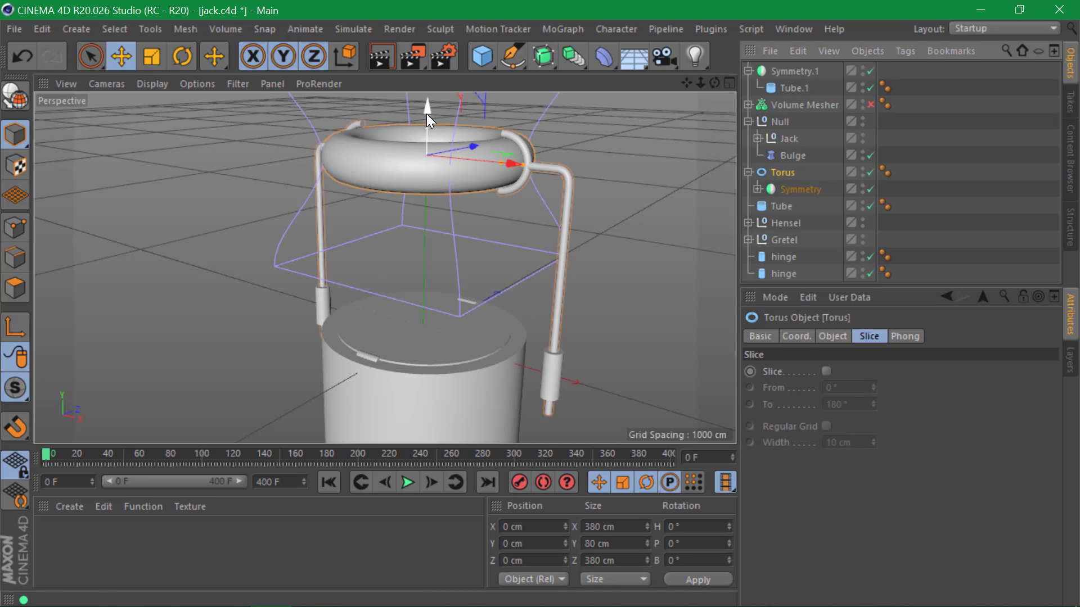
- Test raising the floating torus about 49 cm along Y, and undo back to the unmirrored holder tube, sweep arm and half ring
{"action": "mouse_move", "coordinate": [427, 113]}
{"action": "left_mouse_down"}
{"action": "mouse_move", "coordinate": [426, 183]}
{"action": "mouse_move", "coordinate": [436, 133]}
{"action": "mouse_move", "coordinate": [428, 90]}
{"action": "mouse_move", "coordinate": [427, 114]}
{"action": "left_mouse_up"}
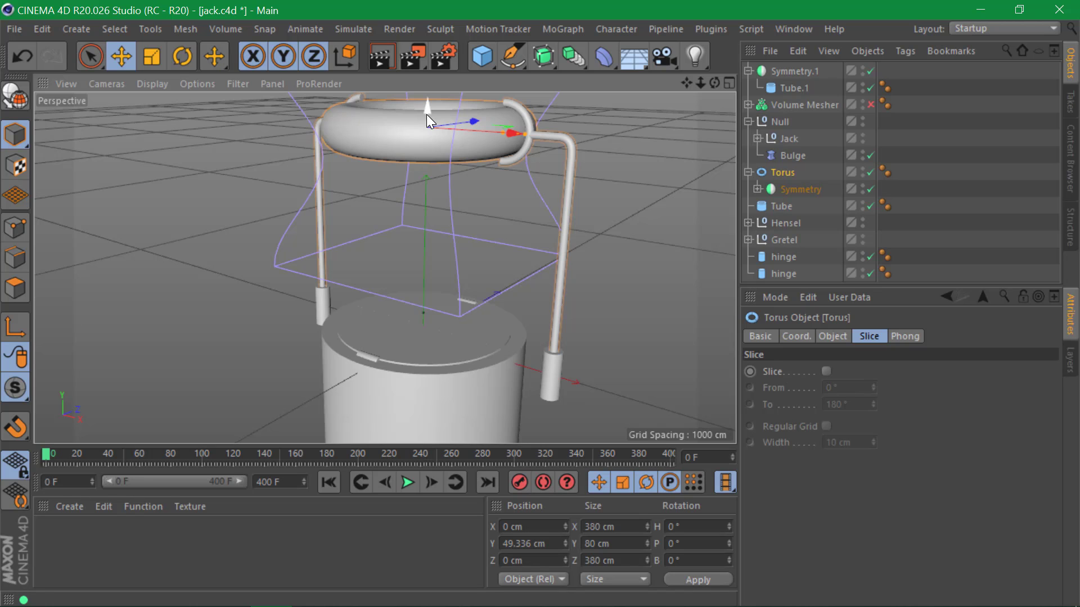
{"action": "key", "text": "ctrl+z"}
{"action": "key", "text": "ctrl+z"}
{"action": "key", "text": "ctrl+z"}
{"action": "key", "text": "ctrl+z"}
{"action": "key", "text": "ctrl+z"}
{"action": "key", "text": "ctrl+z"}
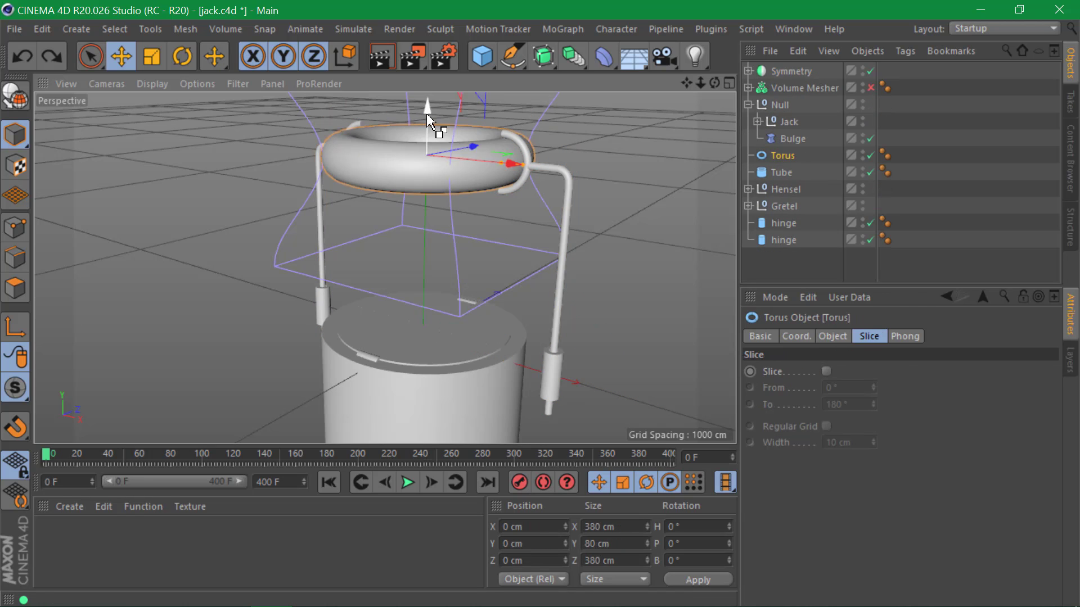
{"action": "key", "text": "ctrl+y"}
{"action": "key", "text": "ctrl+y"}
{"action": "key", "text": "ctrl+y"}
{"action": "key", "text": "ctrl+y"}
{"action": "key", "text": "ctrl+y"}
{"action": "key", "text": "ctrl+y"}
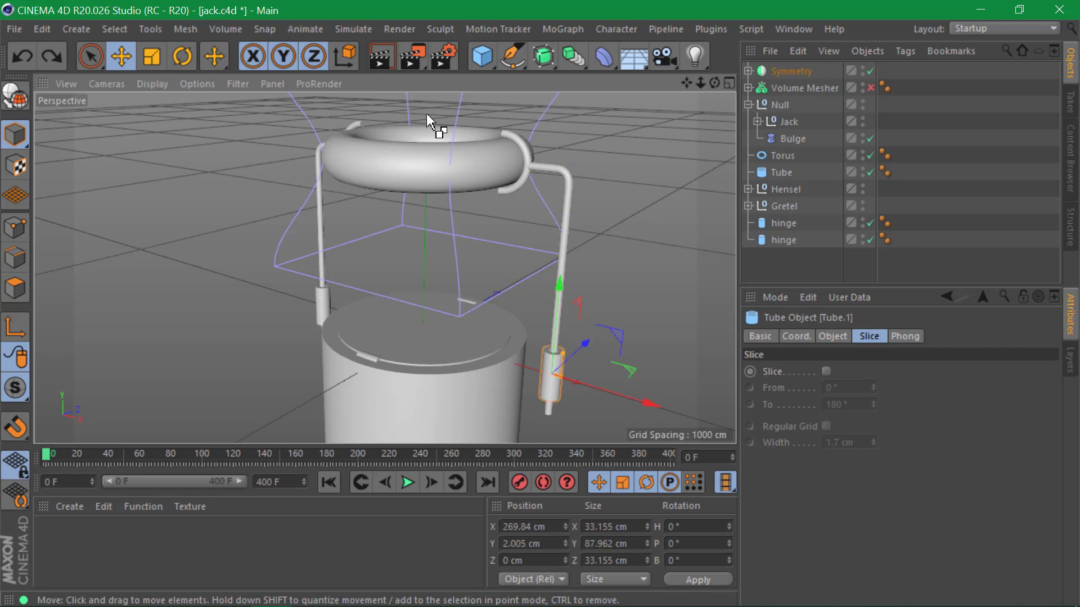
{"action": "key", "text": "ctrl+z"}
{"action": "key", "text": "ctrl+z"}
{"action": "key", "text": "ctrl+z"}
{"action": "key", "text": "ctrl+z"}
{"action": "key", "text": "ctrl+z"}
{"action": "key", "text": "ctrl+z"}
{"action": "key", "text": "ctrl+z"}
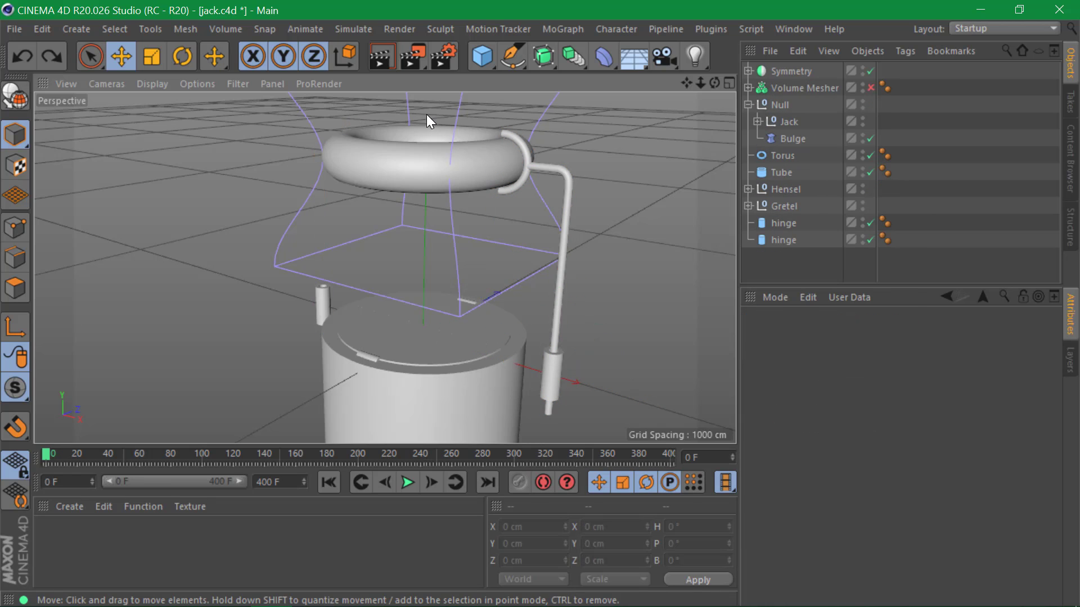
{"action": "key", "text": "ctrl+y"}
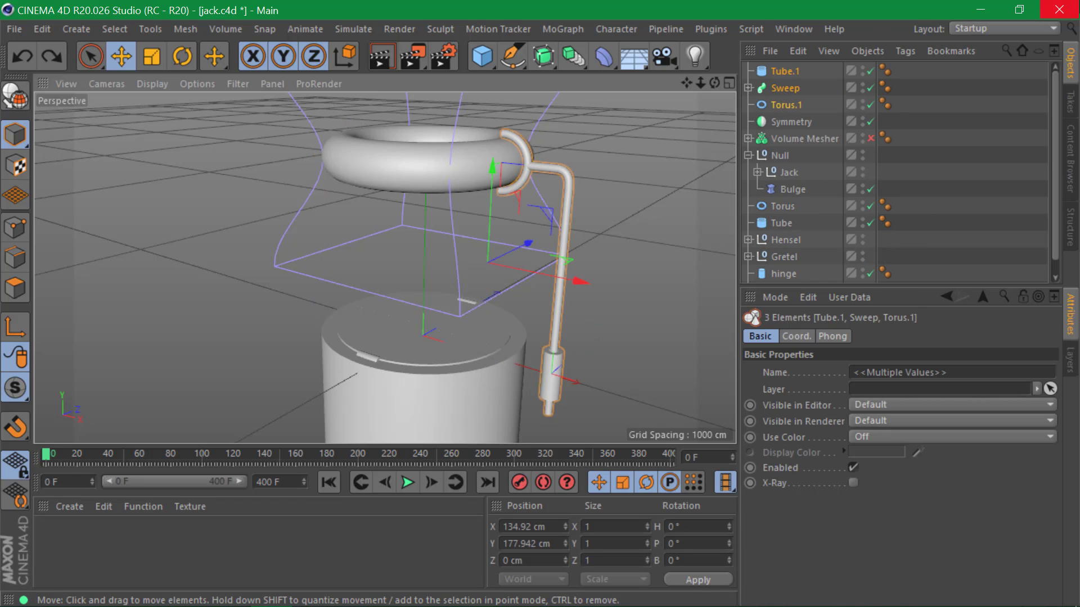
- Delete the empty Symmetry object and the existing holder tube at the arm's lower end
{"action": "left_click", "coordinate": [805, 116]}
{"action": "key", "text": "Delete"}
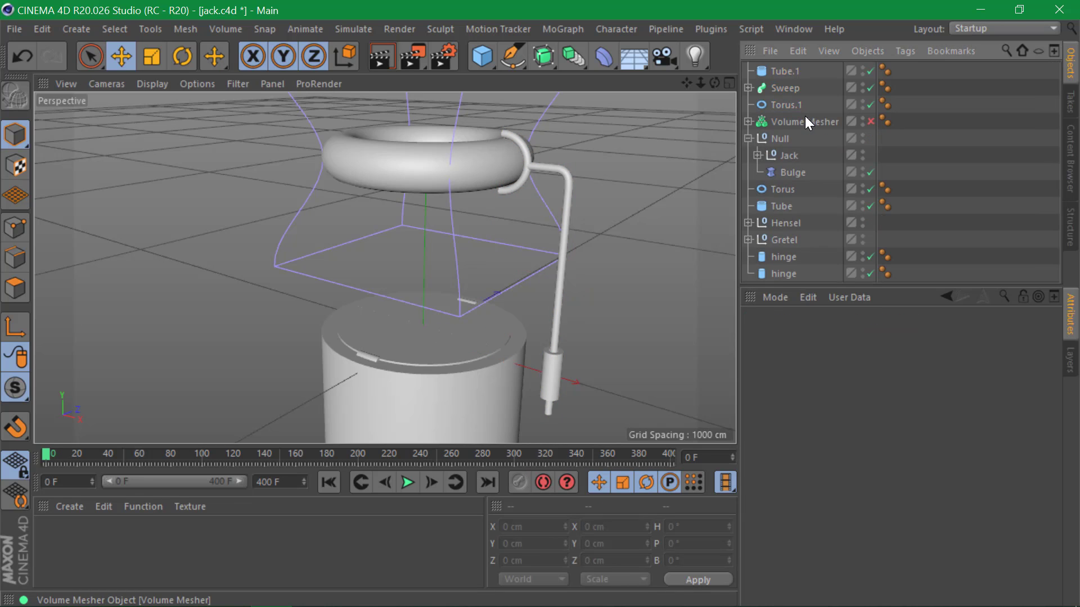
{"action": "left_click", "coordinate": [579, 55]}
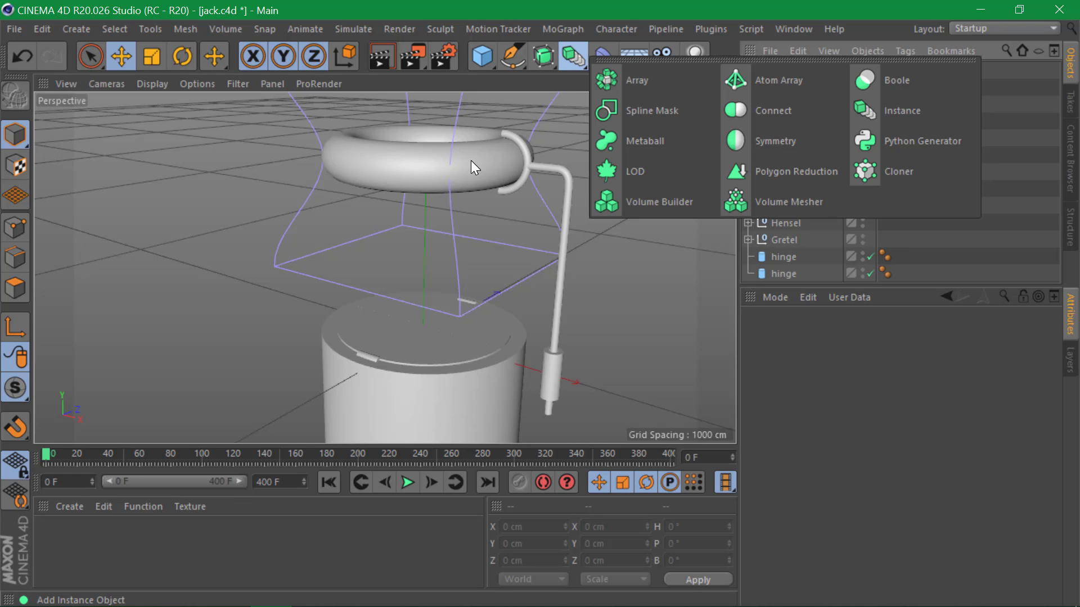
{"action": "left_click", "coordinate": [411, 233]}
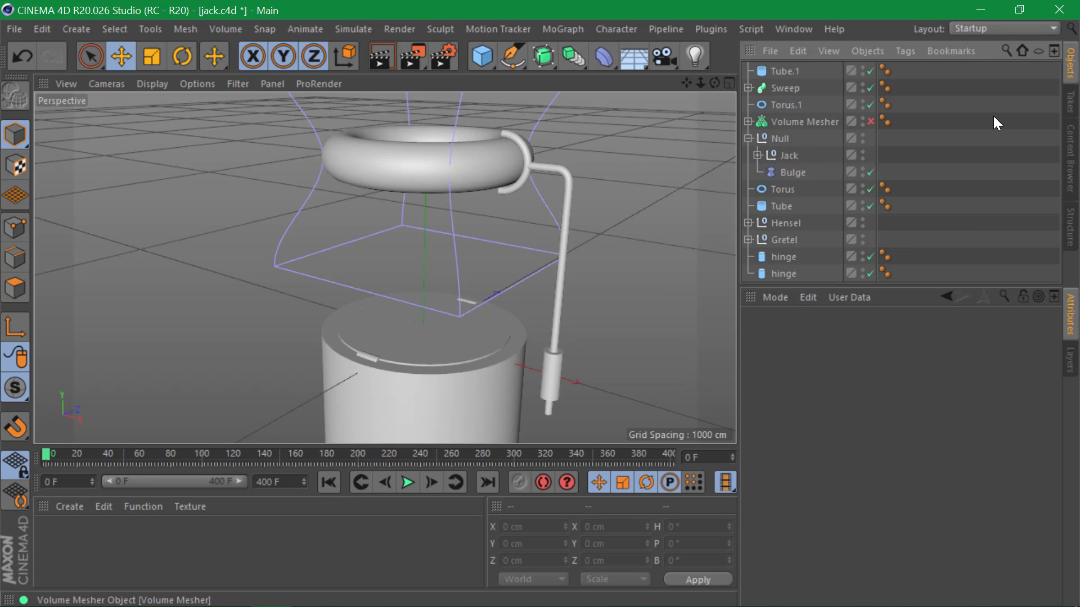
{"action": "left_click", "coordinate": [801, 70]}
{"action": "key", "text": "Delete"}
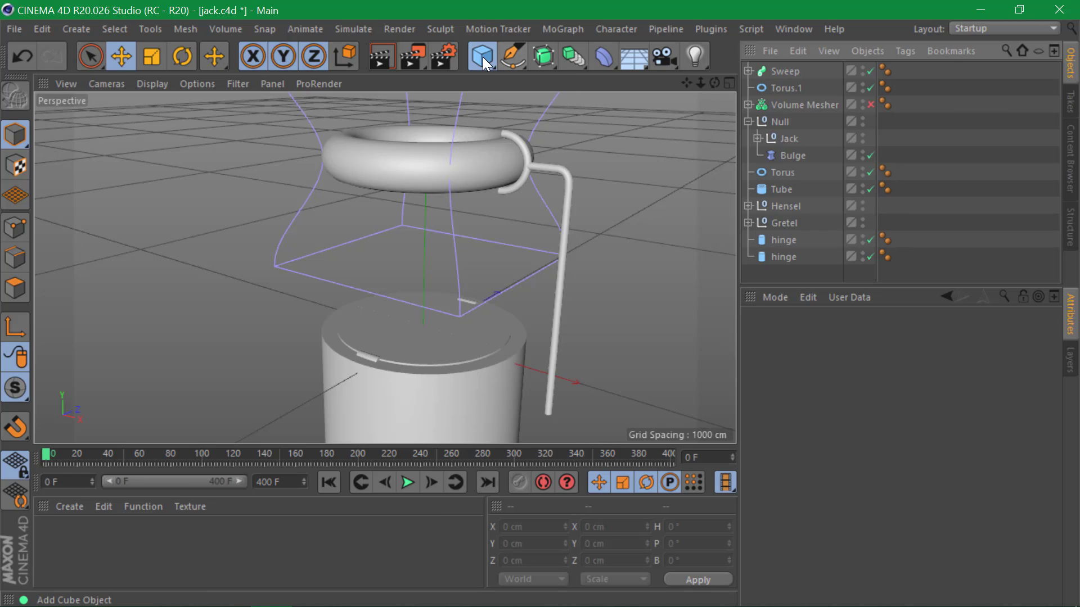
- Add a new Tube and move it along X to about 264 cm, around the arm's lower end
{"action": "left_click_drag", "start_coordinate": [482, 56], "coordinate": [633, 69]}
{"action": "left_click", "coordinate": [810, 140]}
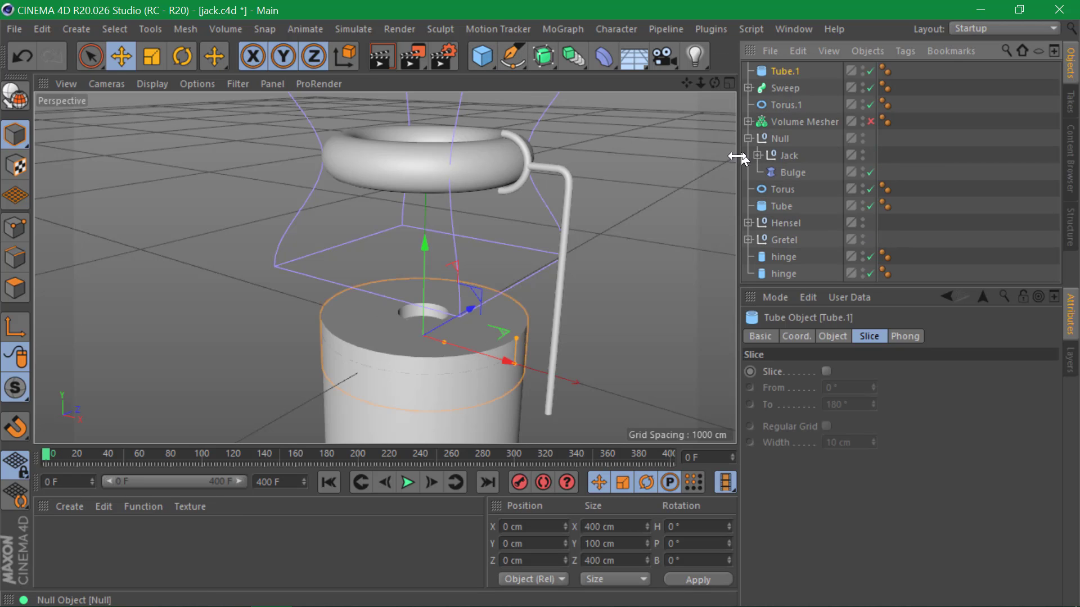
{"action": "left_click_drag", "start_coordinate": [501, 359], "coordinate": [620, 413]}
- Shrink the new tube's inner radius so its hole fits closely around the arm
{"action": "middle_click_drag", "start_coordinate": [541, 365], "coordinate": [524, 201], "text": "alt"}
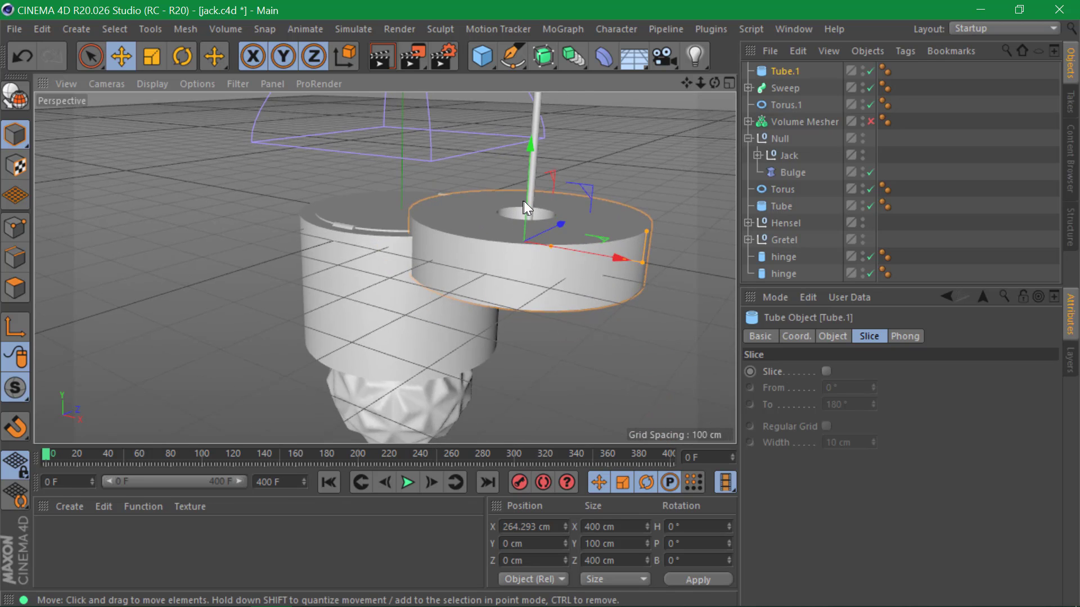
{"action": "left_click_drag", "start_coordinate": [524, 201], "coordinate": [551, 228], "text": "alt"}
{"action": "middle_click_drag", "start_coordinate": [551, 227], "coordinate": [517, 236], "text": "alt"}
{"action": "right_click_drag", "start_coordinate": [518, 236], "coordinate": [552, 231], "text": "alt"}
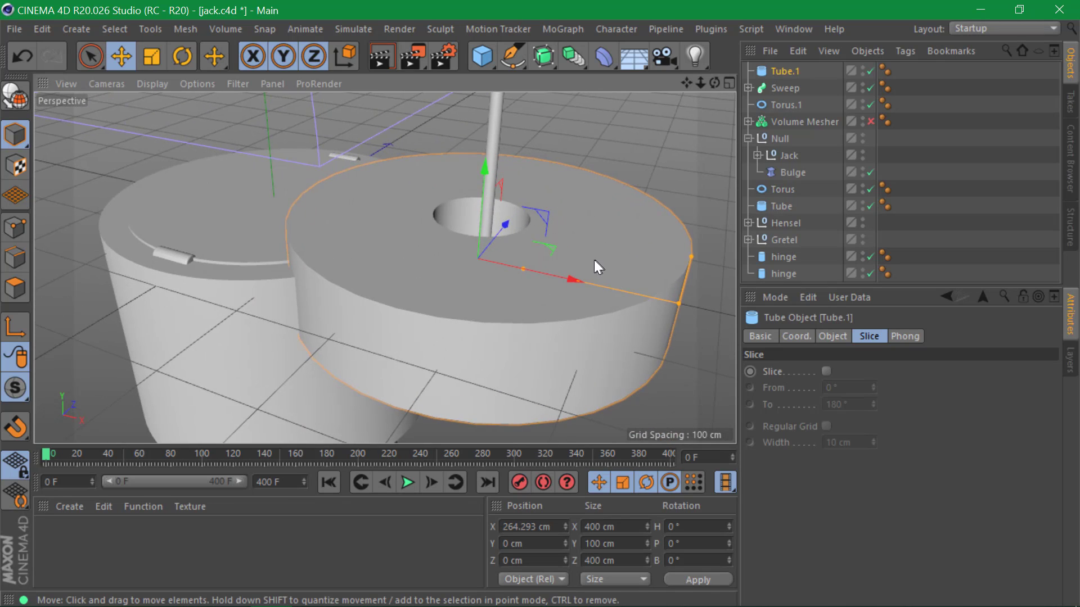
{"action": "middle_click_drag", "start_coordinate": [593, 260], "coordinate": [521, 267], "text": "alt"}
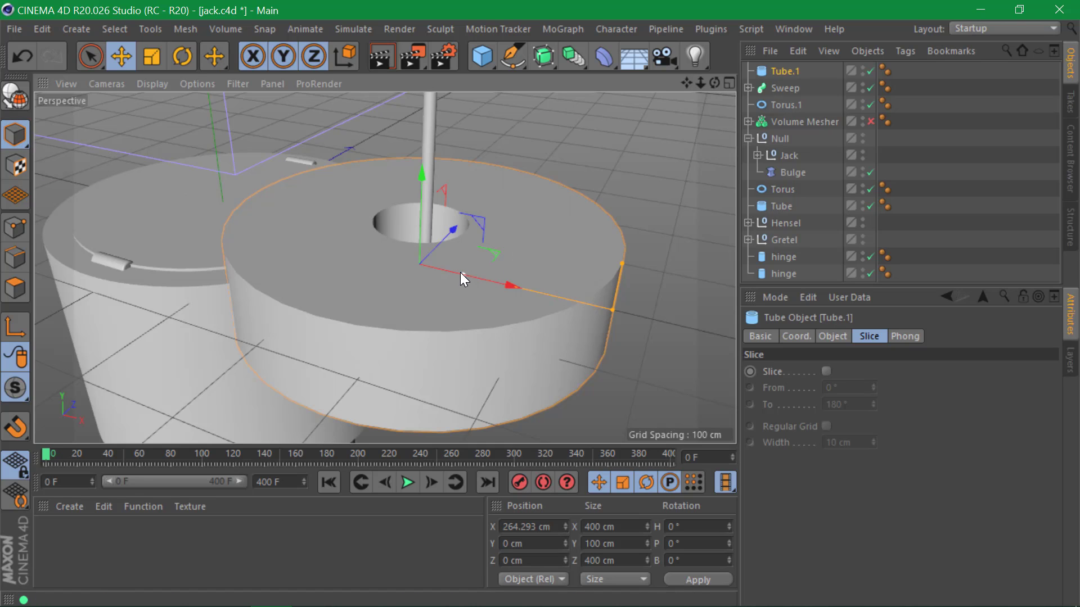
{"action": "left_click_drag", "start_coordinate": [460, 272], "coordinate": [440, 273]}
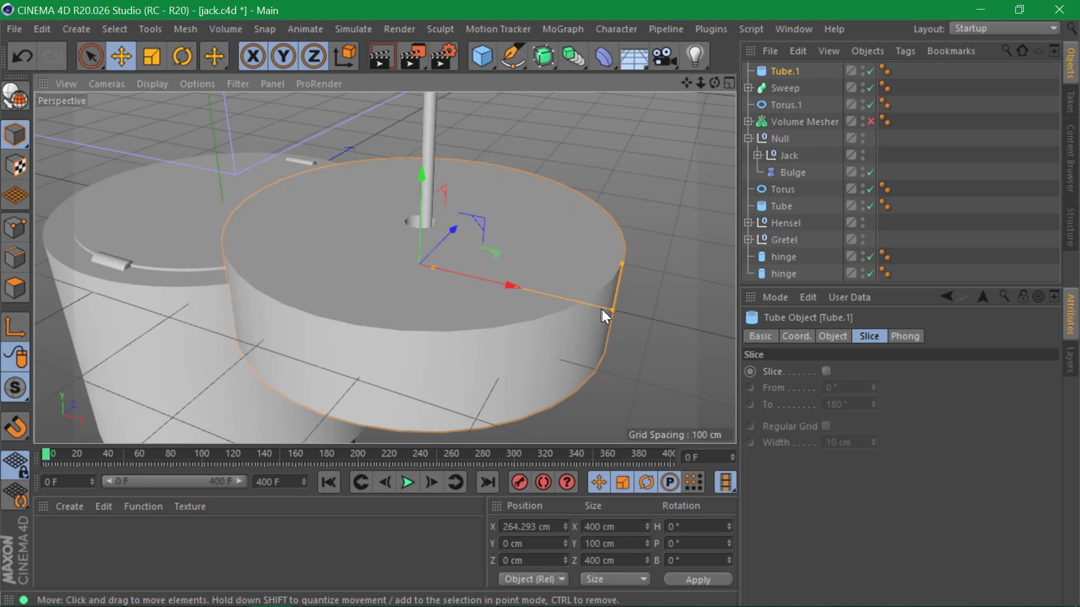
- Shrink Tube.1 to about 36 cm wide and 124 cm tall and place it around the rod's lower end at X about 270 cm
{"action": "left_click_drag", "start_coordinate": [608, 309], "coordinate": [434, 295]}
{"action": "left_click_drag", "start_coordinate": [444, 227], "coordinate": [441, 215]}
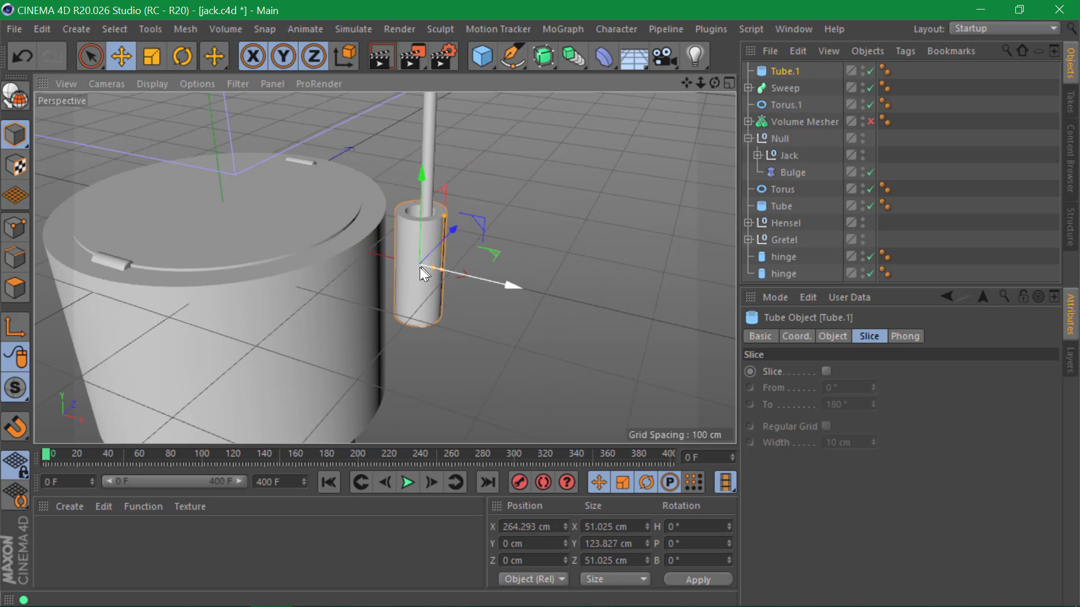
{"action": "scroll", "coordinate": [420, 268], "scroll_direction": "up", "scroll_amount": 5}
{"action": "left_click_drag", "start_coordinate": [542, 321], "coordinate": [558, 325]}
{"action": "left_click_drag", "start_coordinate": [480, 252], "coordinate": [504, 292], "text": "alt"}
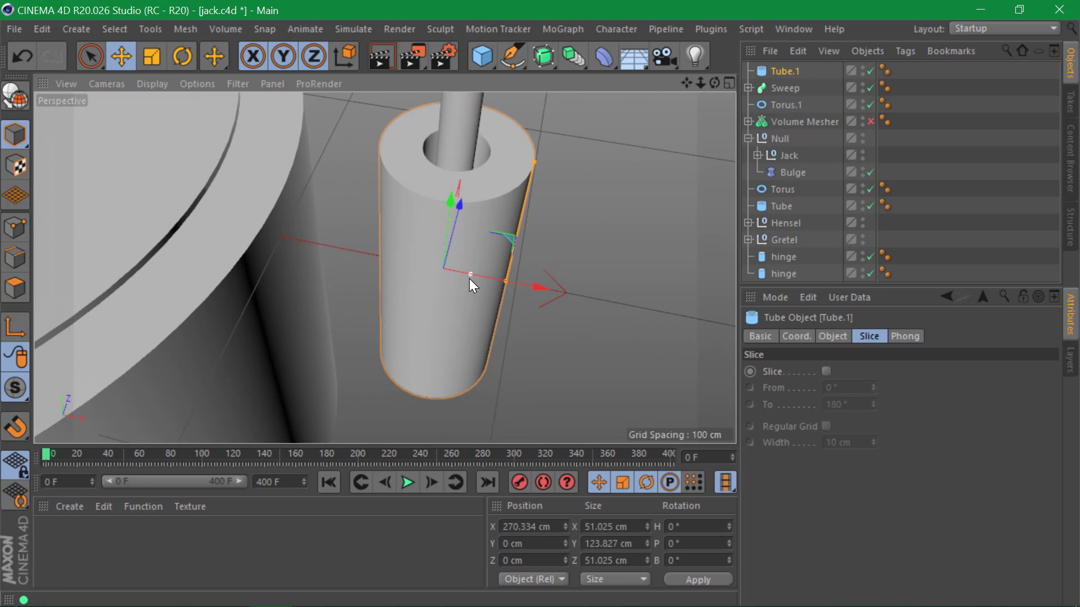
{"action": "left_click_drag", "start_coordinate": [505, 282], "coordinate": [383, 325]}
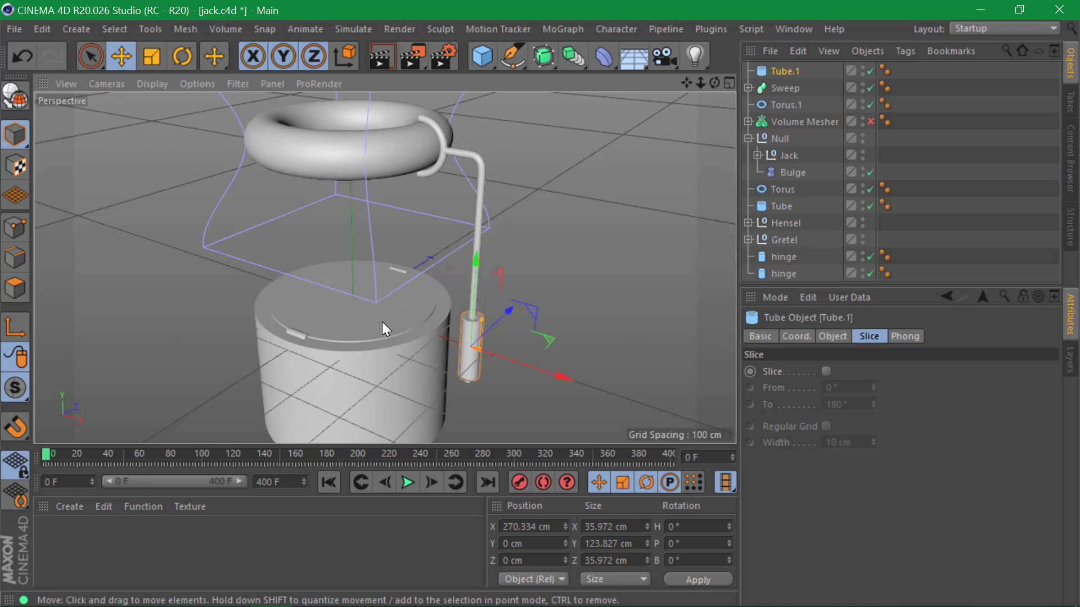
- Examine the fit between the rod and the opening at the upper end of the small tube
{"action": "scroll", "coordinate": [516, 326], "scroll_direction": "up", "scroll_amount": 5}
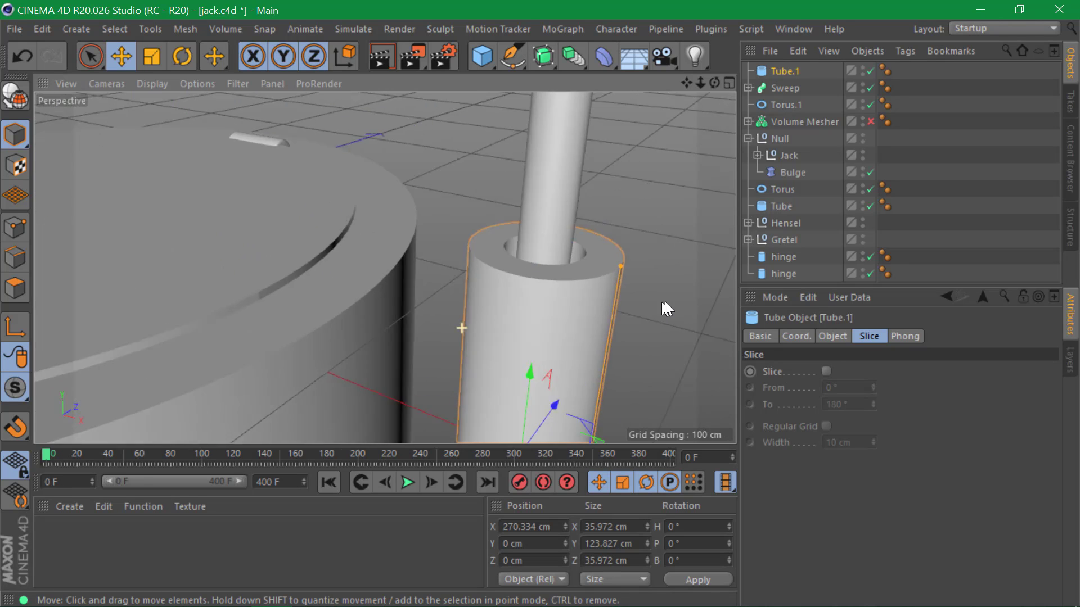
{"action": "mouse_move", "coordinate": [531, 319]}
{"action": "left_mouse_down", "text": "alt"}
{"action": "mouse_move", "coordinate": [605, 312]}
{"action": "mouse_move", "coordinate": [520, 311]}
{"action": "left_mouse_up", "text": "alt"}
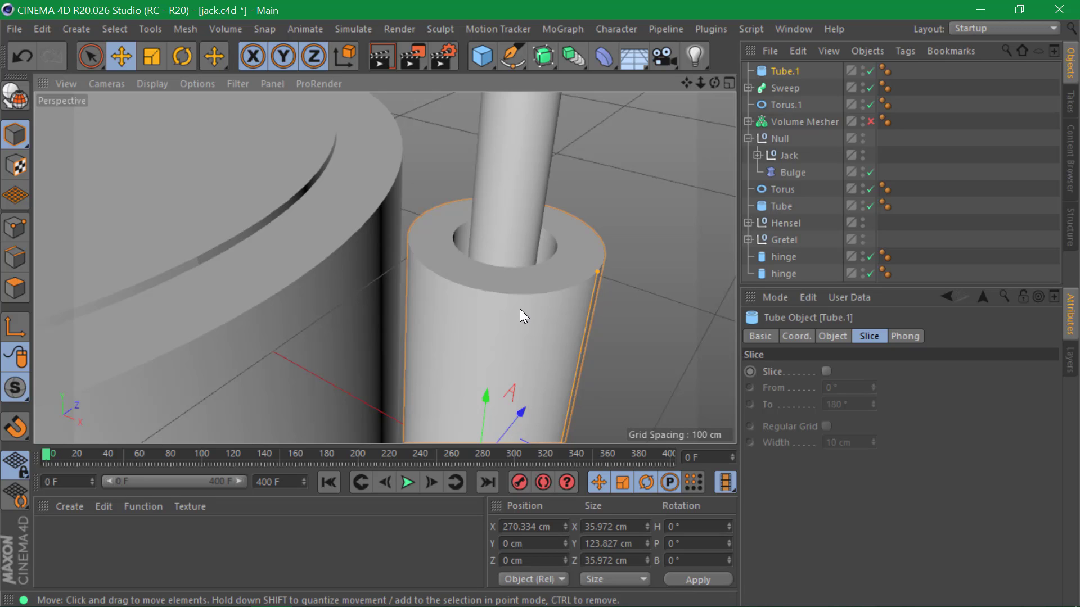
{"action": "scroll", "coordinate": [534, 251], "scroll_direction": "up", "scroll_amount": 4}
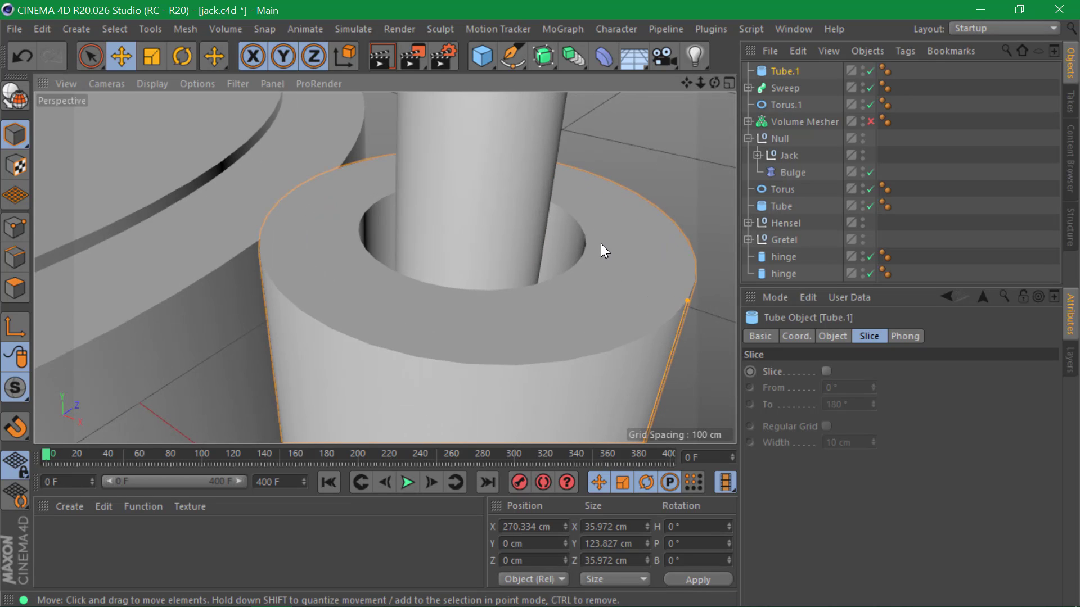
{"action": "right_click_drag", "start_coordinate": [601, 244], "coordinate": [446, 269], "text": "alt"}
{"action": "mouse_move", "coordinate": [446, 269]}
{"action": "left_mouse_down", "text": "alt"}
{"action": "mouse_move", "coordinate": [525, 264]}
{"action": "mouse_move", "coordinate": [577, 220]}
{"action": "mouse_move", "coordinate": [432, 259]}
{"action": "left_mouse_up", "text": "alt"}
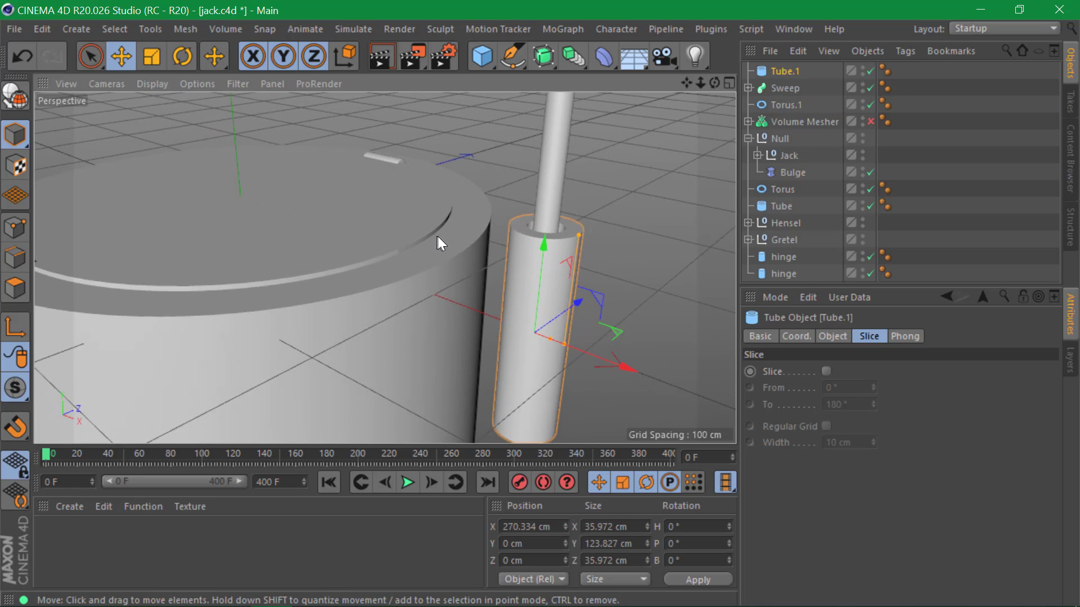
{"action": "right_click_drag", "start_coordinate": [437, 236], "coordinate": [475, 247], "text": "alt"}
- Add a Symmetry generator and a Null object to the scene
{"action": "left_click_drag", "start_coordinate": [574, 52], "coordinate": [801, 140]}
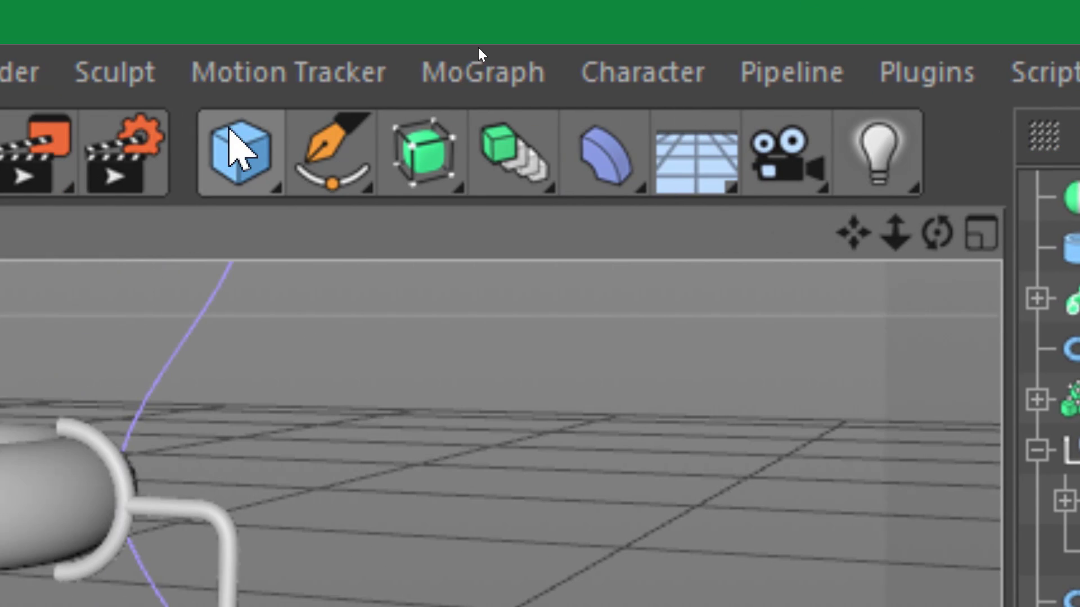
{"action": "left_click", "coordinate": [239, 148]}
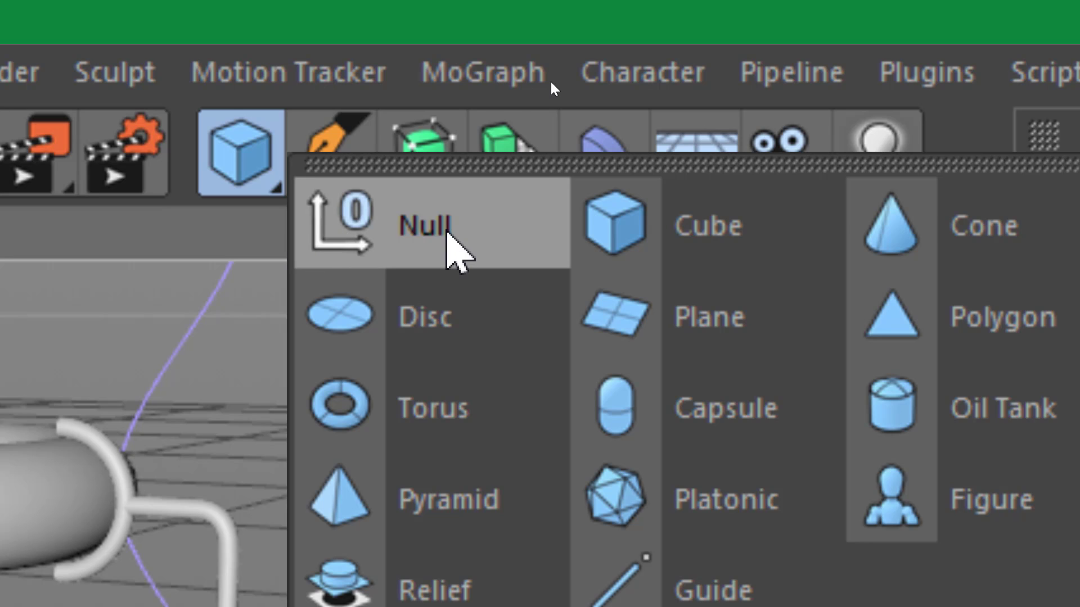
{"action": "left_click", "coordinate": [449, 231]}
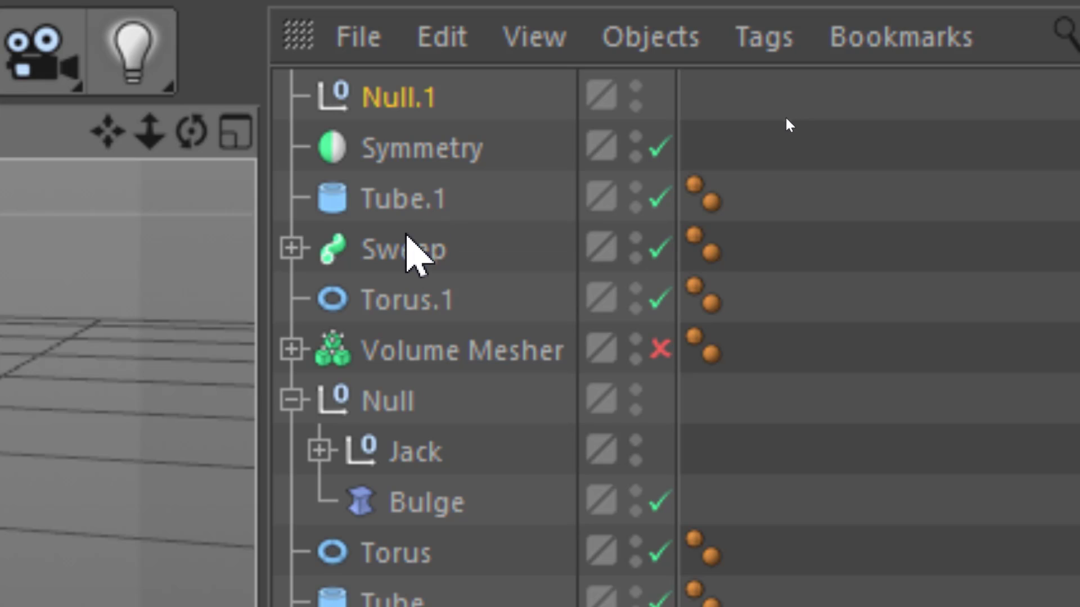
- Group Sweep and Torus.1 under Null.1 and place that null inside the Symmetry object
{"action": "left_click", "coordinate": [402, 250]}
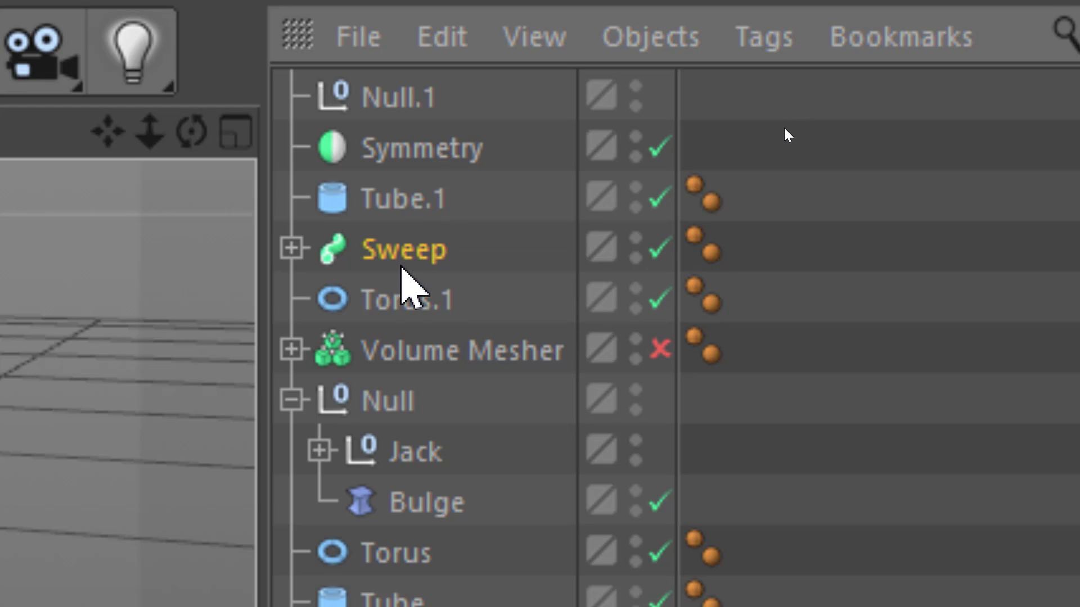
{"action": "left_click", "coordinate": [406, 296], "text": "ctrl"}
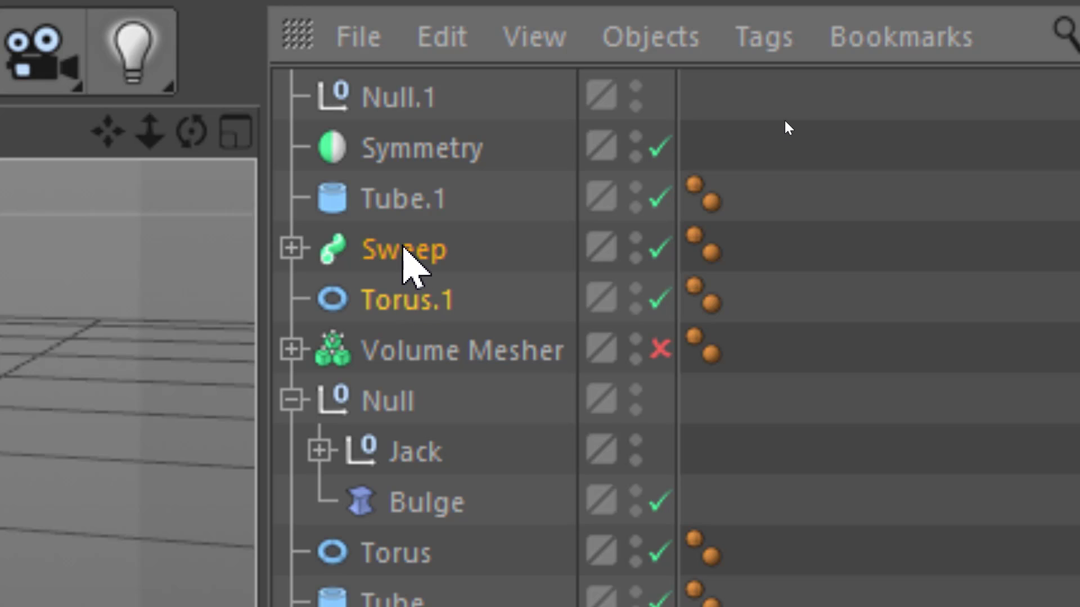
{"action": "mouse_move", "coordinate": [403, 248]}
{"action": "left_mouse_down"}
{"action": "mouse_move", "coordinate": [403, 90]}
{"action": "mouse_move", "coordinate": [390, 100]}
{"action": "mouse_move", "coordinate": [388, 247]}
{"action": "mouse_move", "coordinate": [399, 265]}
{"action": "left_mouse_up"}
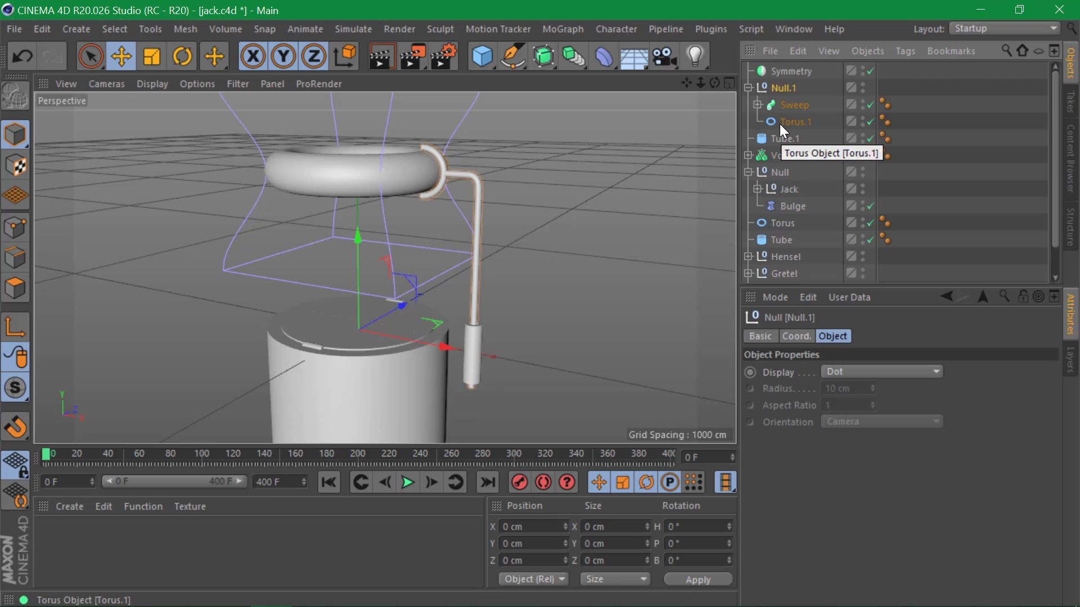
{"action": "left_click_drag", "start_coordinate": [784, 86], "coordinate": [789, 72]}
{"action": "left_click", "coordinate": [789, 72]}
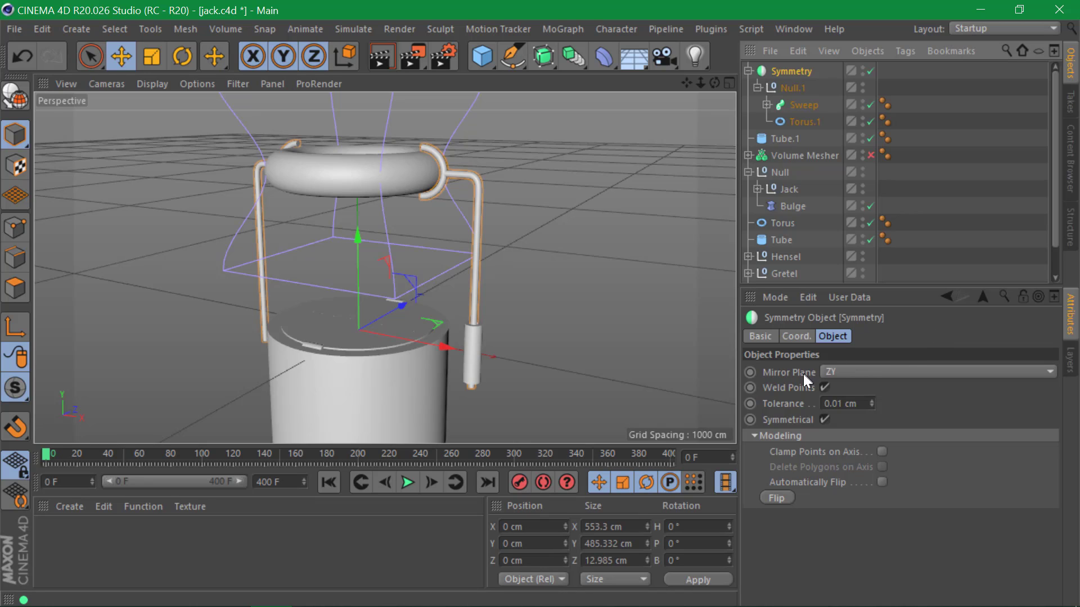
- Try the XY and XZ mirror planes on the Symmetry object and return it to ZY
{"action": "left_click", "coordinate": [853, 371]}
{"action": "left_click", "coordinate": [852, 389]}
{"action": "left_click", "coordinate": [852, 370]}
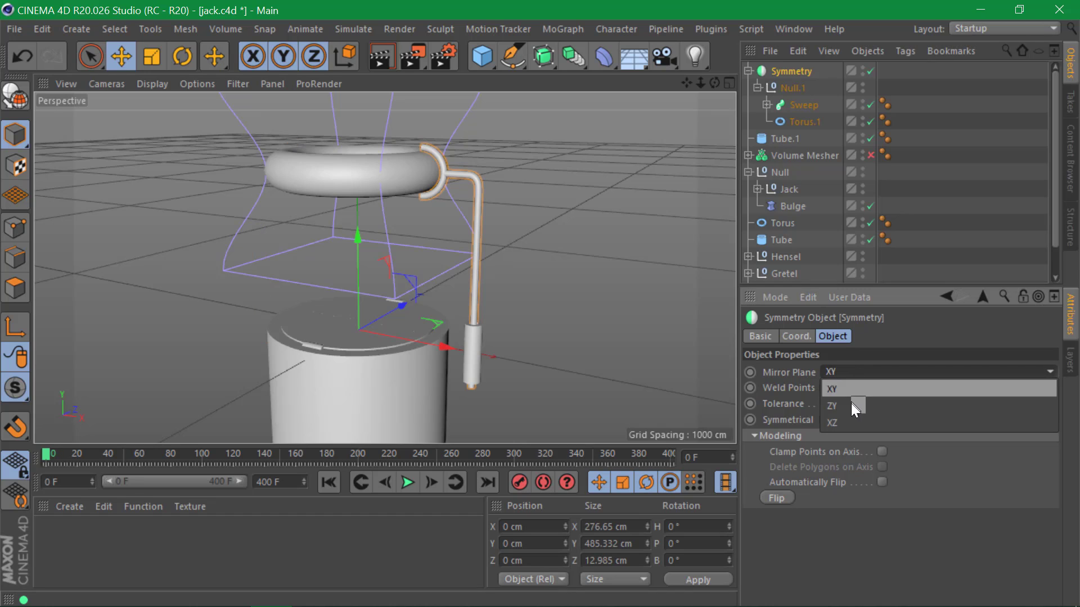
{"action": "left_click", "coordinate": [845, 422]}
{"action": "left_click", "coordinate": [846, 374]}
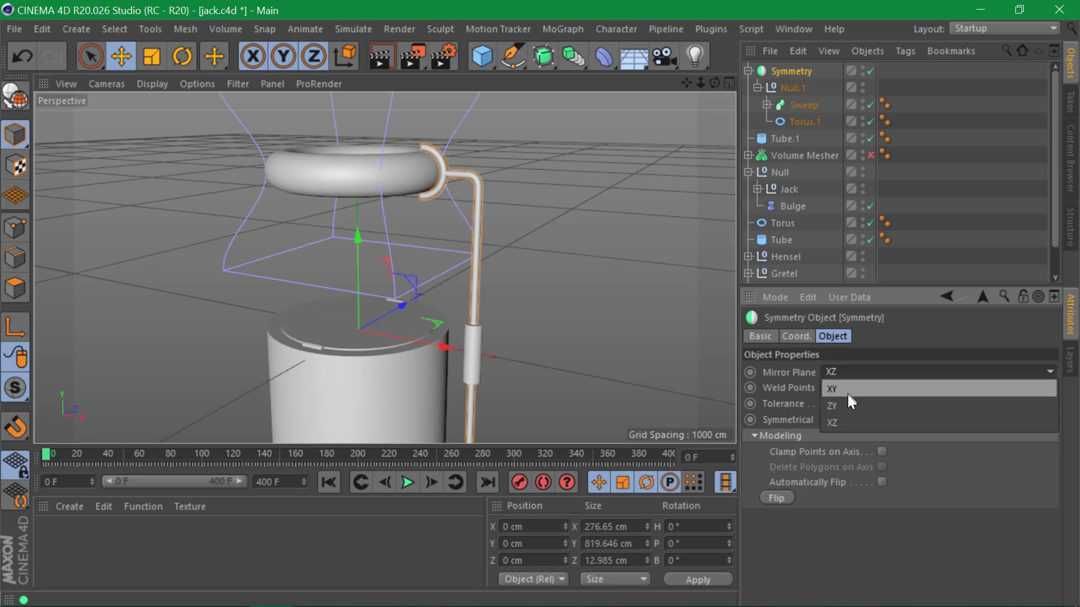
{"action": "left_click", "coordinate": [848, 394]}
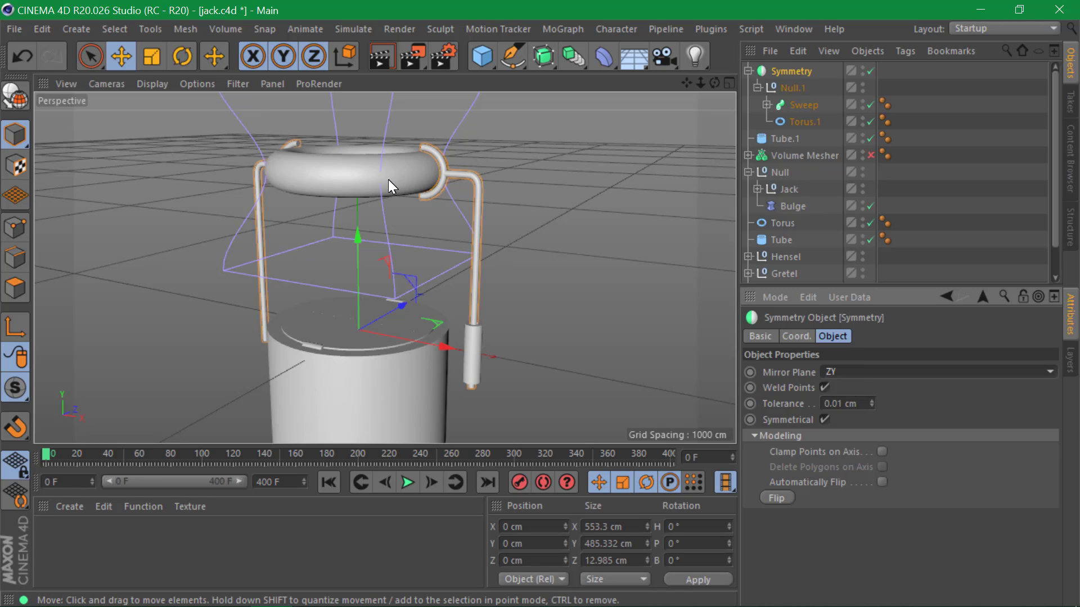
{"action": "left_click_drag", "start_coordinate": [360, 176], "coordinate": [410, 159], "text": "alt"}
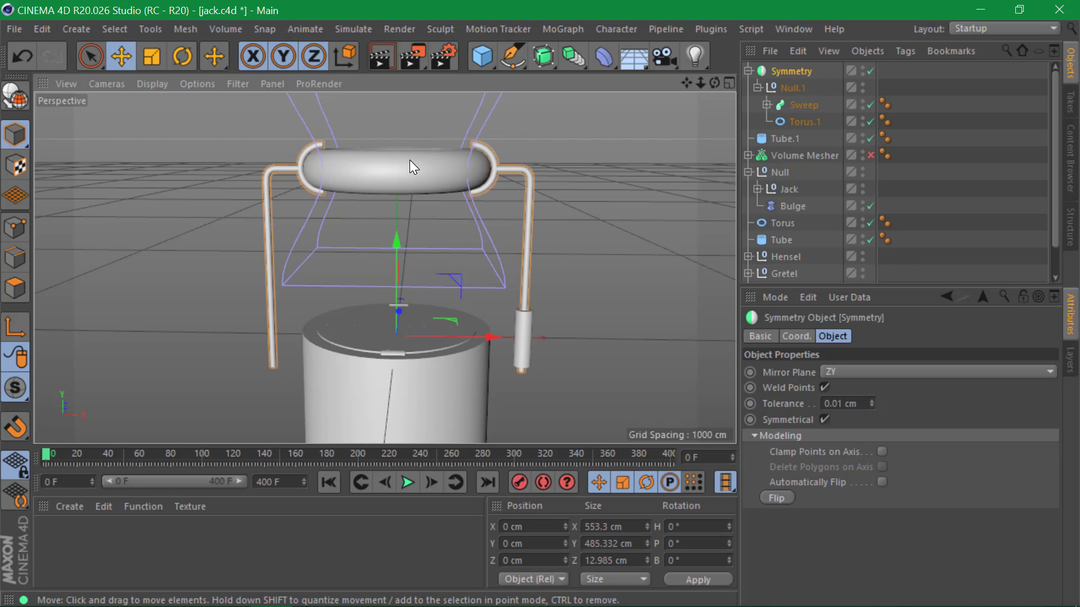
{"action": "key", "text": "alt+Tab"}
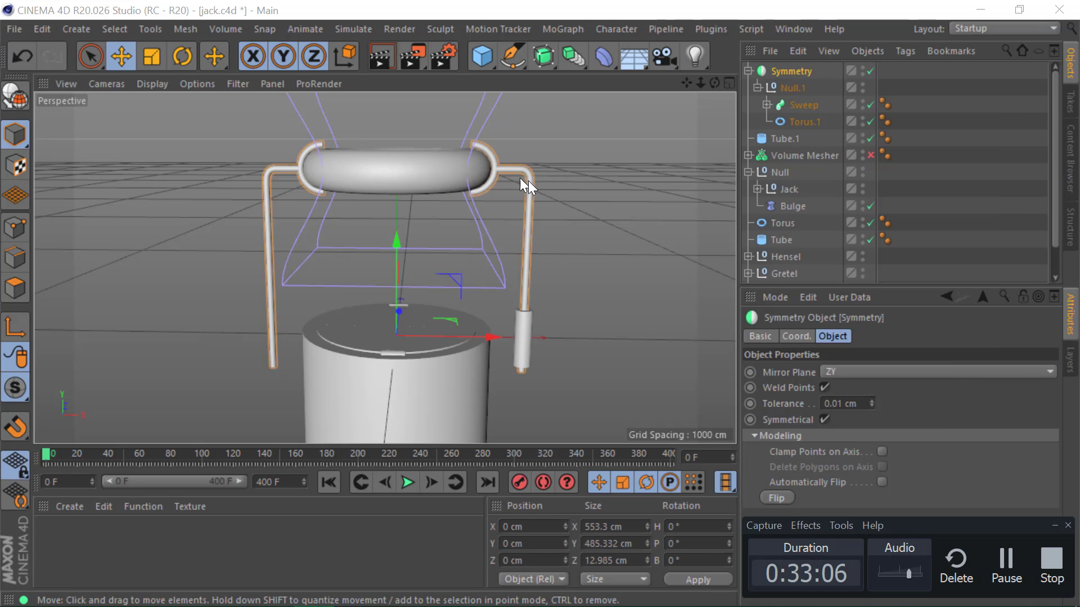
{"action": "left_click", "coordinate": [1006, 568]}
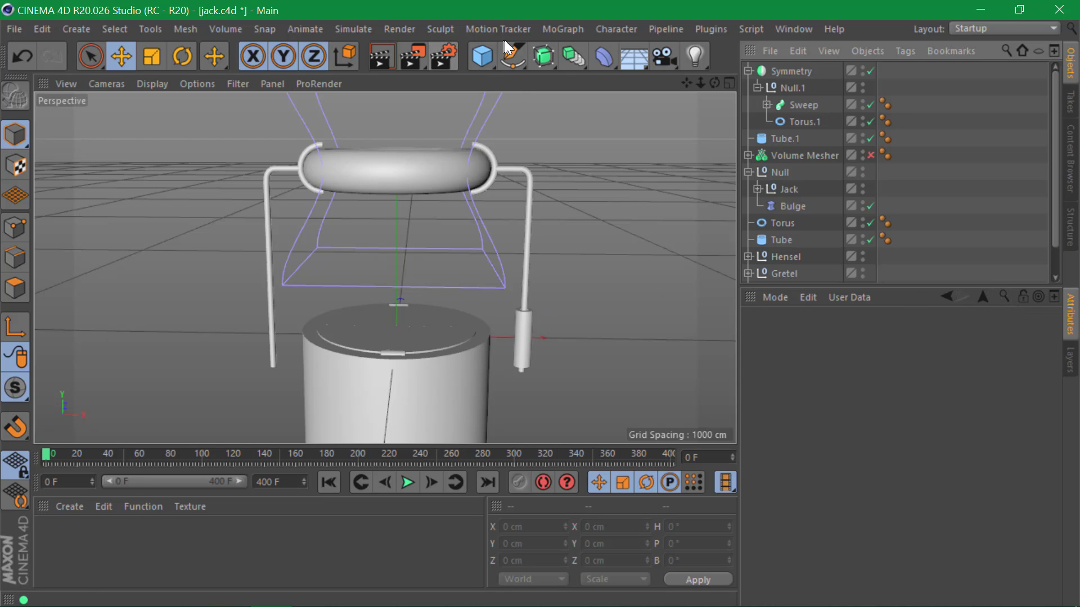
- Add a second Symmetry generator and place Tube.1 inside it to mirror the guide tube across the ZY plane
{"action": "left_click", "coordinate": [560, 58]}
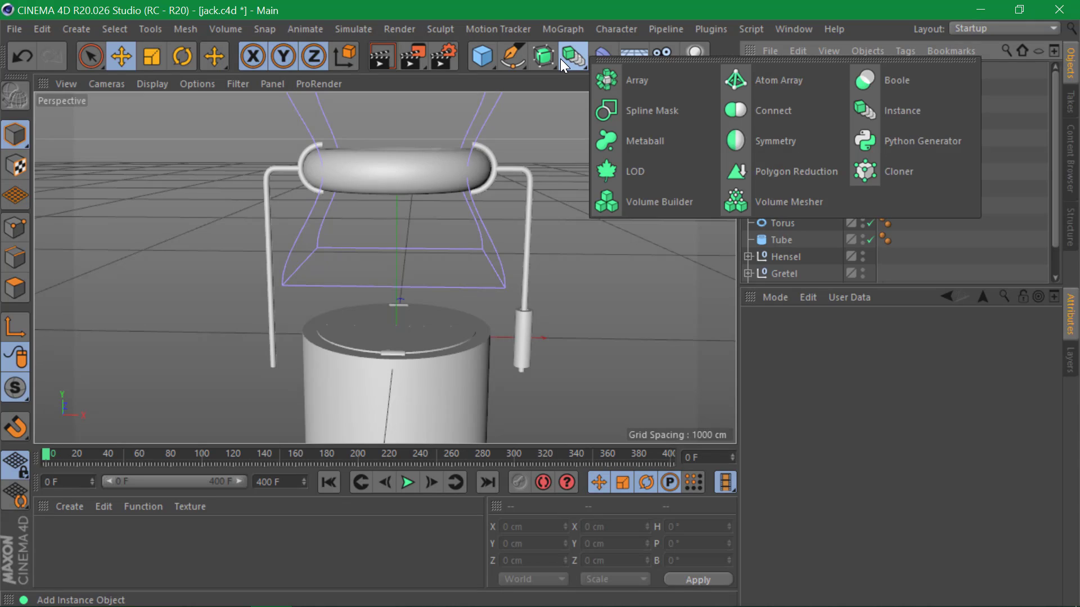
{"action": "left_click", "coordinate": [777, 145]}
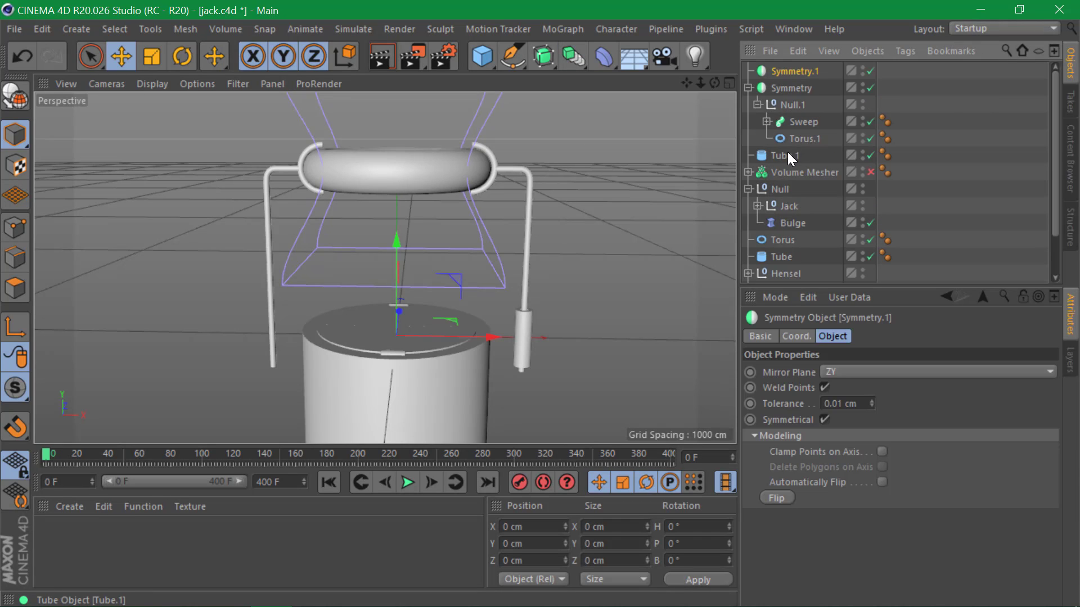
{"action": "left_click_drag", "start_coordinate": [788, 152], "coordinate": [795, 67]}
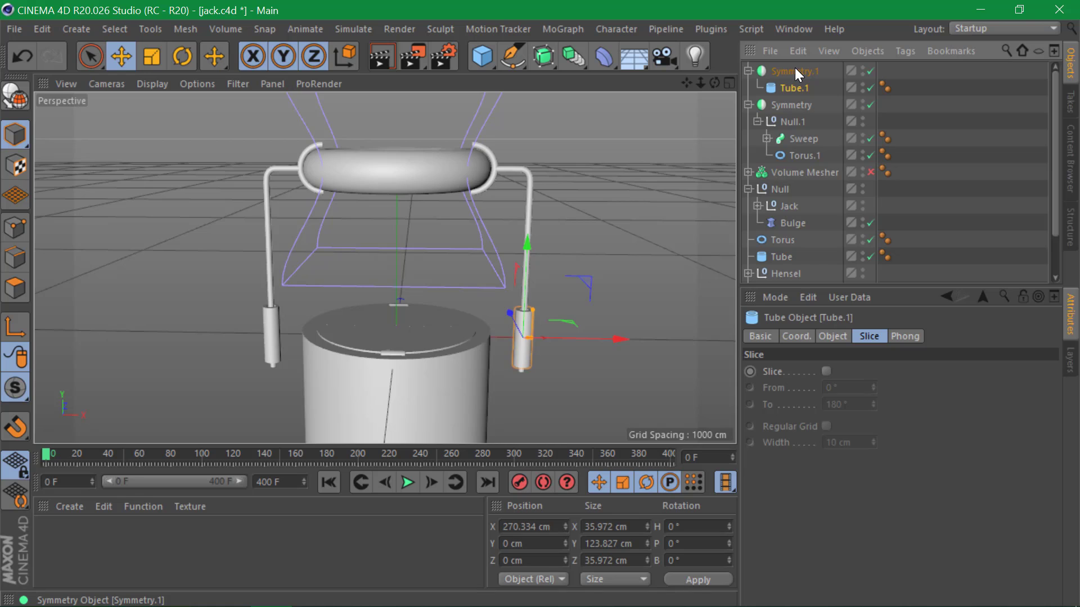
{"action": "left_click", "coordinate": [790, 70]}
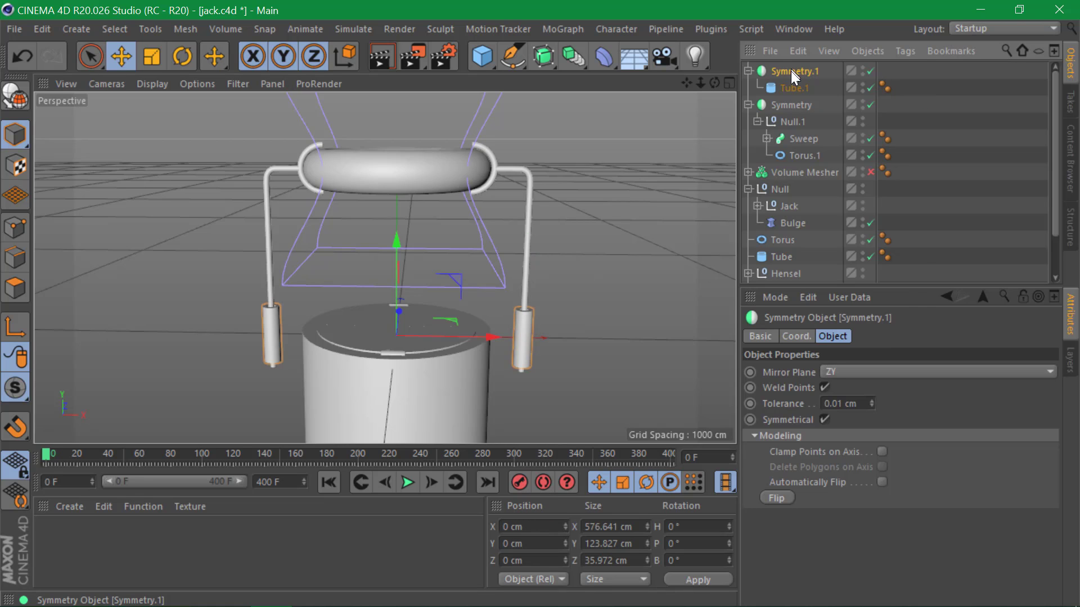
- Try moving the mirrored rods up and down through the guide tubes, and undo the moves
{"action": "left_click", "coordinate": [789, 106]}
{"action": "left_click_drag", "start_coordinate": [401, 247], "coordinate": [417, 232]}
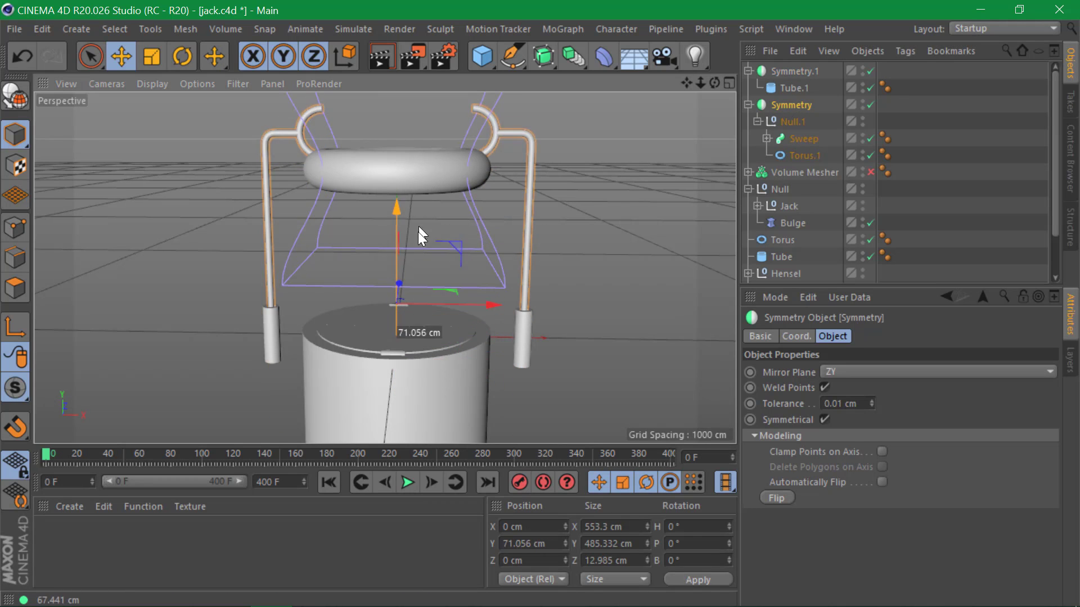
{"action": "left_click_drag", "start_coordinate": [429, 195], "coordinate": [420, 250]}
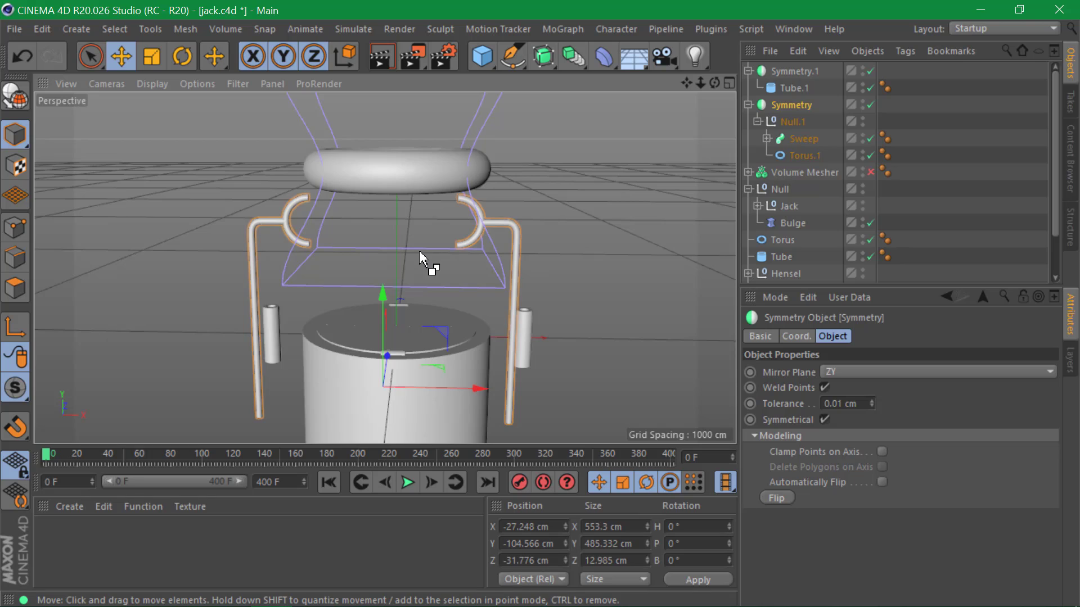
{"action": "key", "text": "ctrl+z"}
{"action": "key", "text": "ctrl+z"}
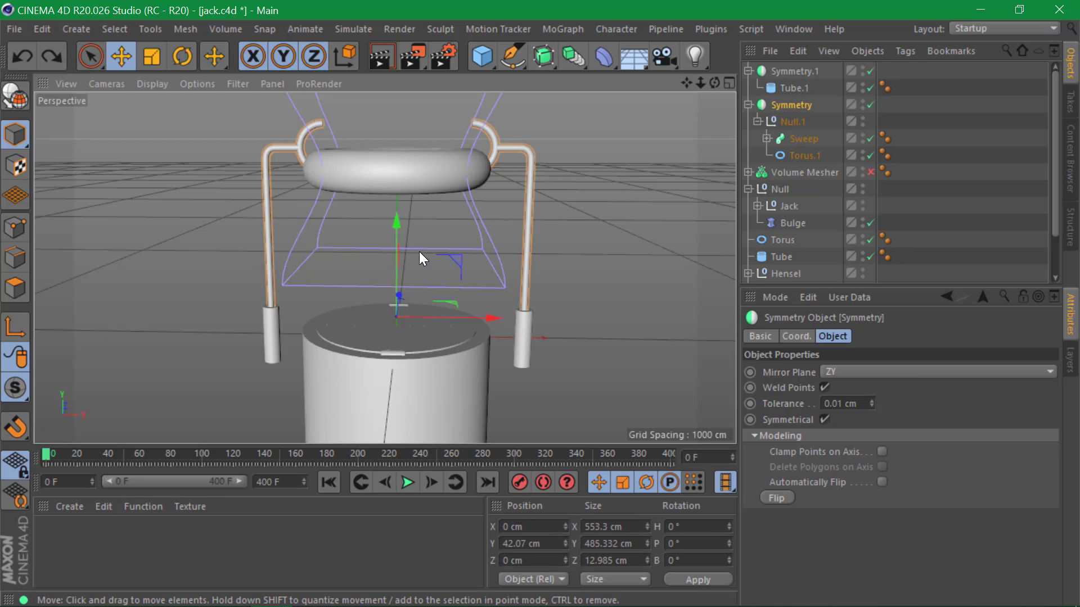
{"action": "key", "text": "ctrl+z"}
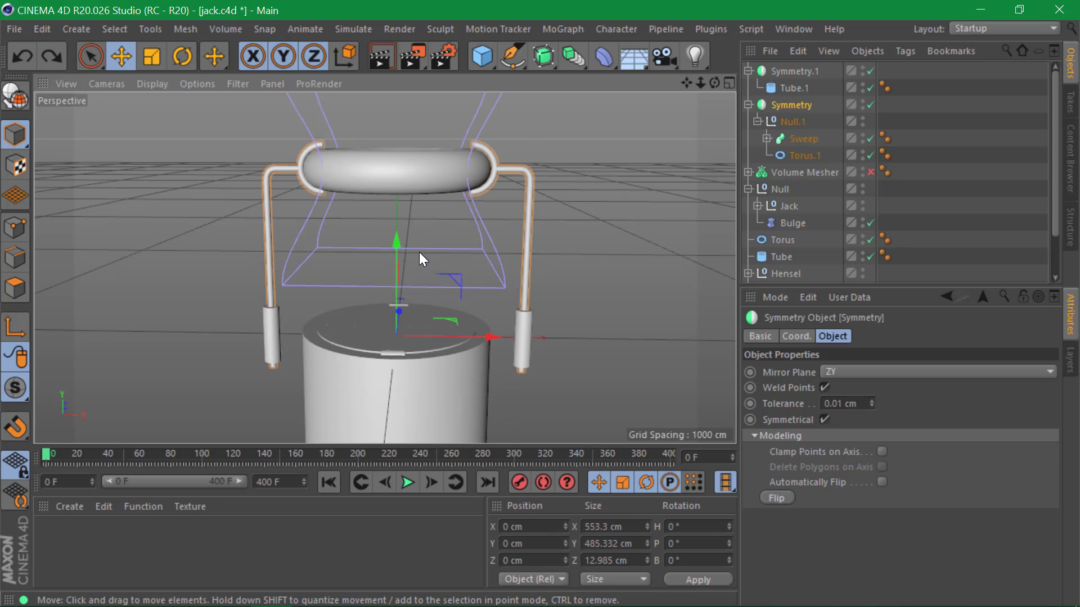
- Try nesting the rods' Symmetry object under Torus and moving the torus down, and undo both changes
{"action": "left_click", "coordinate": [781, 240]}
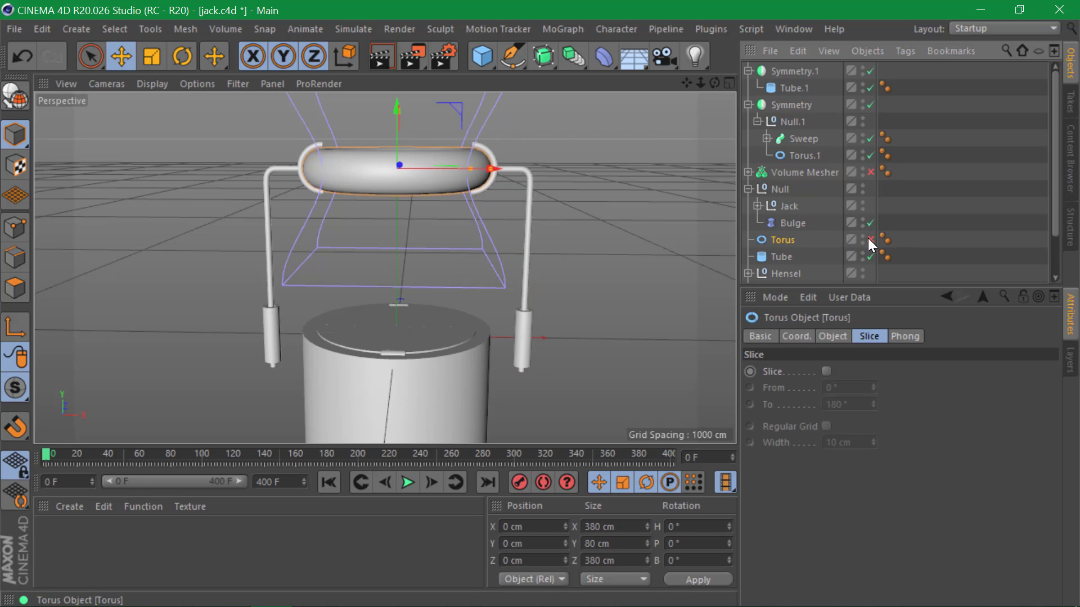
{"action": "left_click", "coordinate": [784, 105]}
{"action": "left_click_drag", "start_coordinate": [786, 105], "coordinate": [781, 234]}
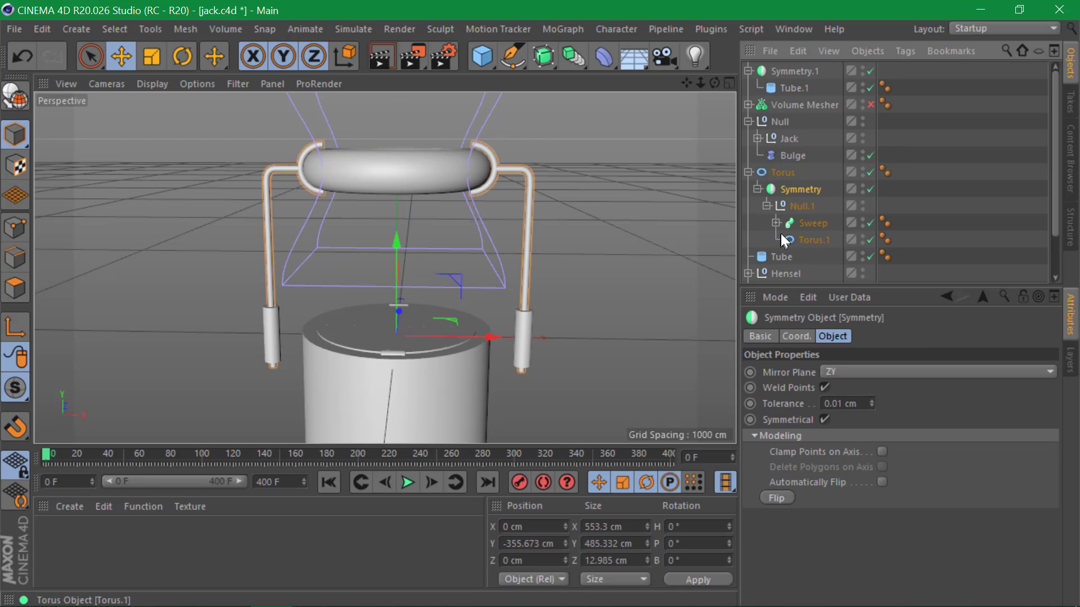
{"action": "left_click", "coordinate": [791, 170]}
{"action": "left_click_drag", "start_coordinate": [396, 109], "coordinate": [391, 161]}
{"action": "key", "text": "ctrl+z"}
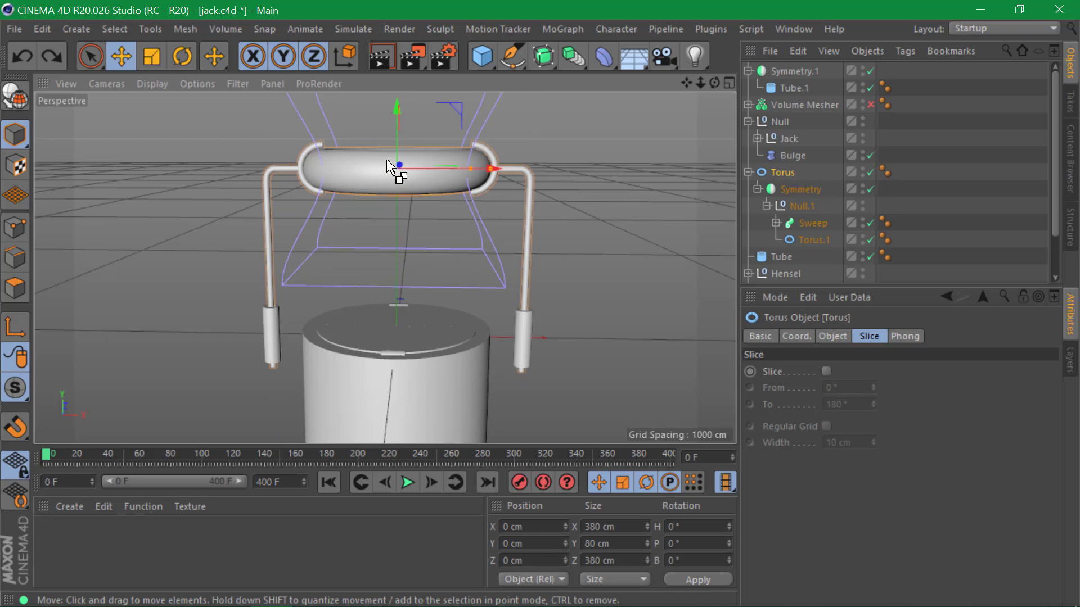
{"action": "key", "text": "ctrl+z"}
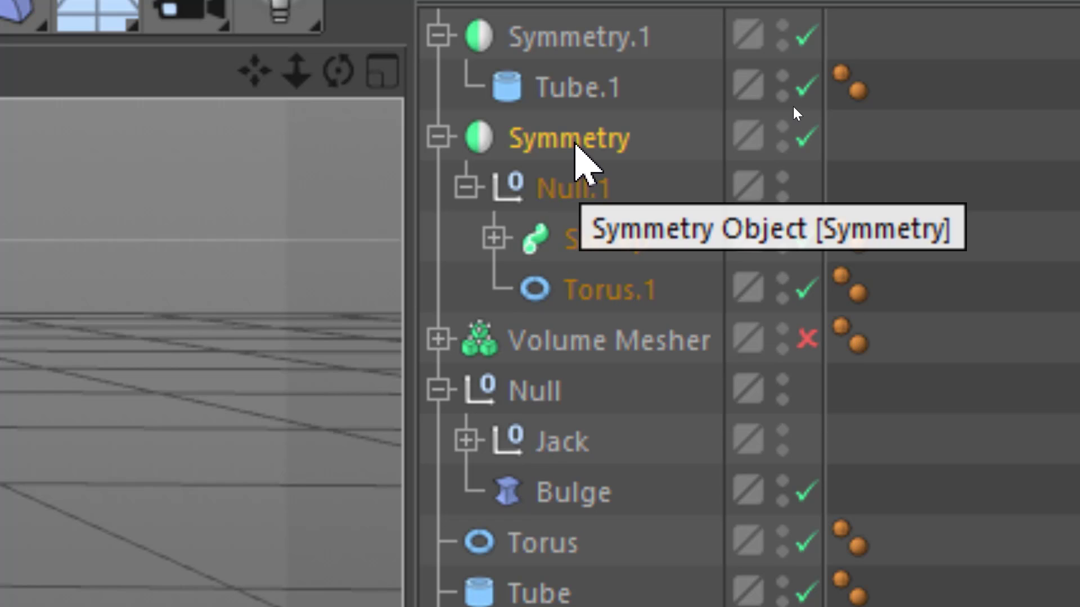
- Make the rods' Symmetry object a child of Torus and test-move the torus vertically, leaving it at Y about -0.2 cm
{"action": "left_click_drag", "start_coordinate": [571, 247], "coordinate": [568, 290]}
{"action": "left_click_drag", "start_coordinate": [568, 187], "coordinate": [549, 540]}
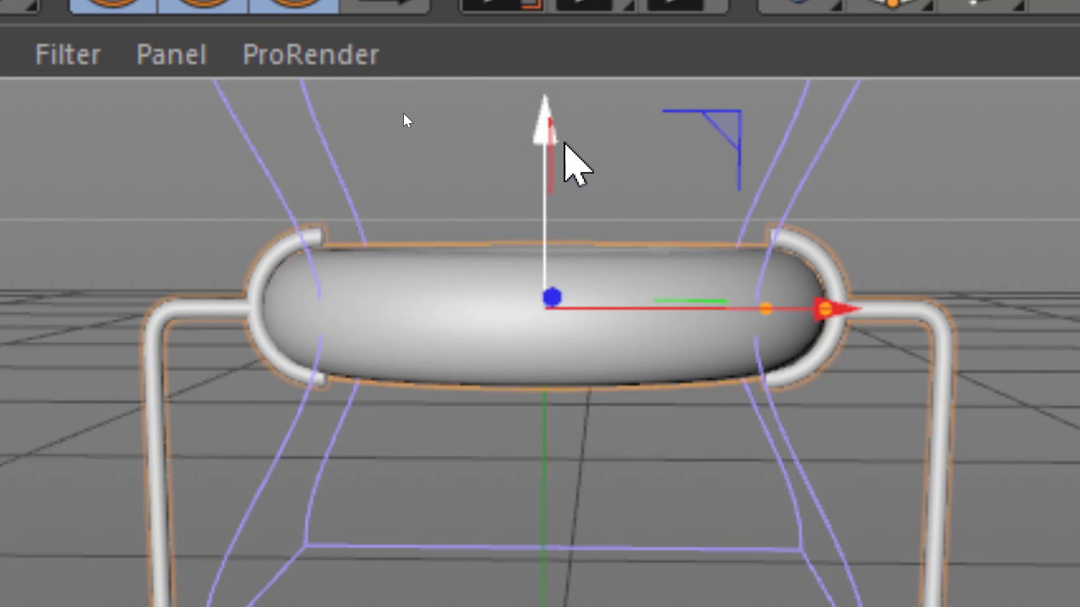
{"action": "left_click_drag", "start_coordinate": [562, 147], "coordinate": [566, 236]}
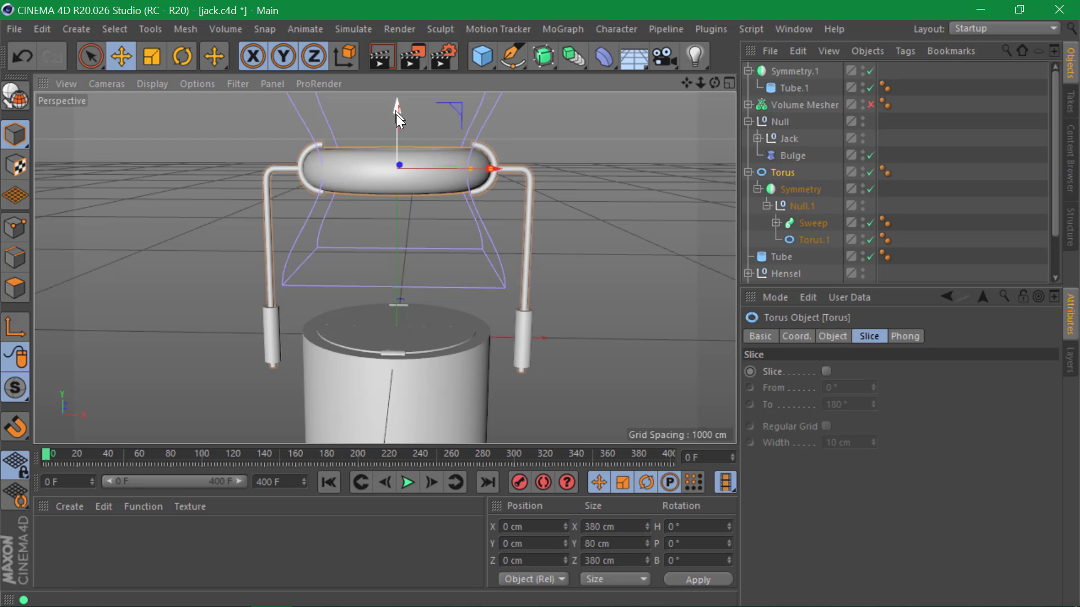
{"action": "mouse_move", "coordinate": [396, 114]}
{"action": "left_mouse_down"}
{"action": "mouse_move", "coordinate": [396, 85]}
{"action": "mouse_move", "coordinate": [388, 133]}
{"action": "mouse_move", "coordinate": [377, 138]}
{"action": "mouse_move", "coordinate": [386, 103]}
{"action": "left_mouse_up"}
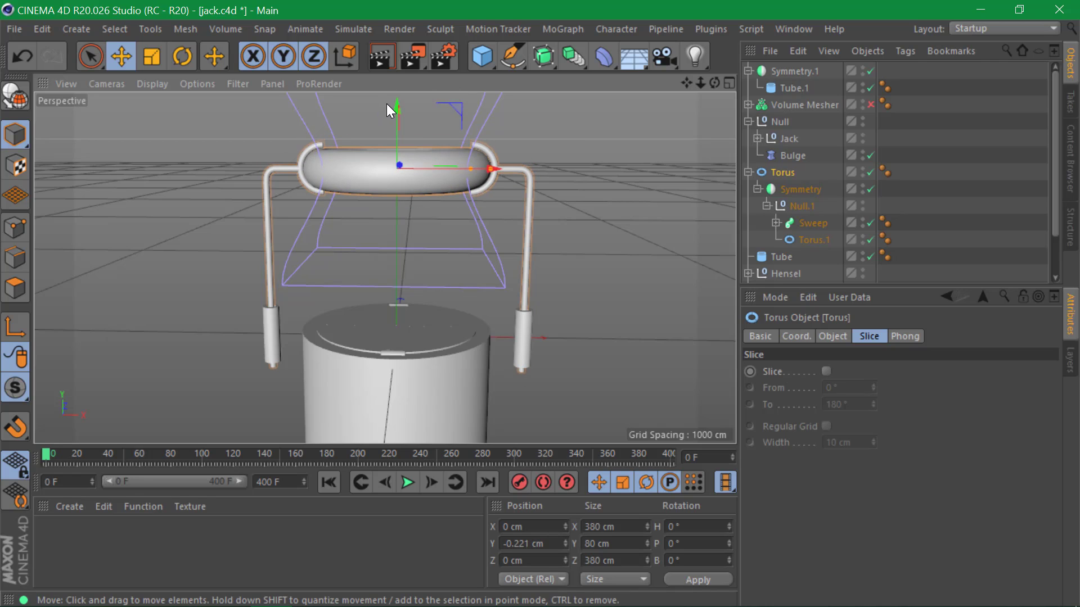
- Undo the torus's last move and rename the Symmetry.1 object containing the guide tubes as sides
{"action": "key", "text": "ctrl+z"}
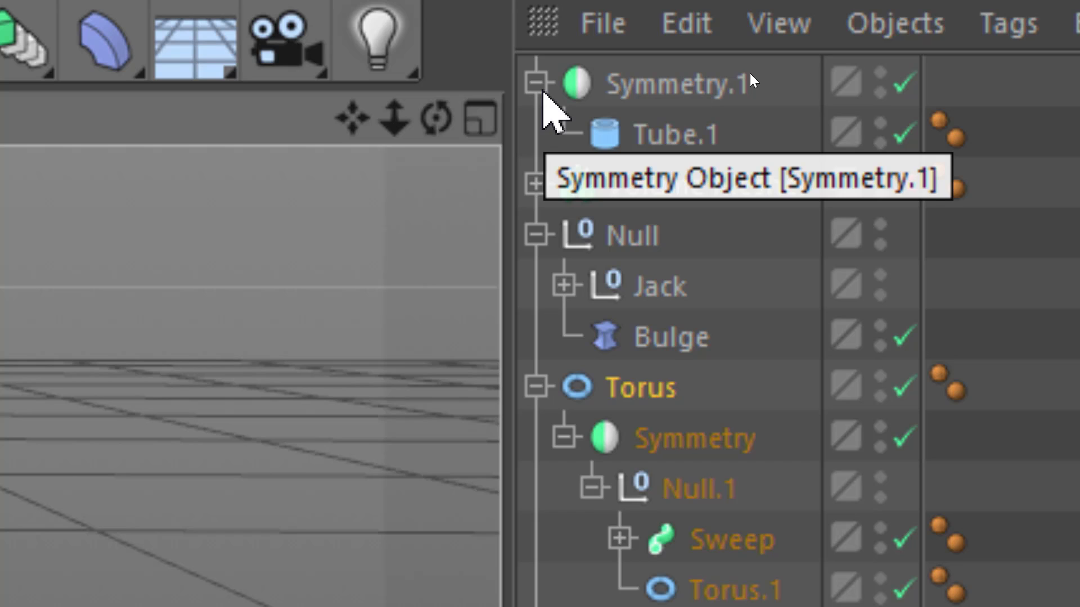
{"action": "left_click", "coordinate": [540, 90]}
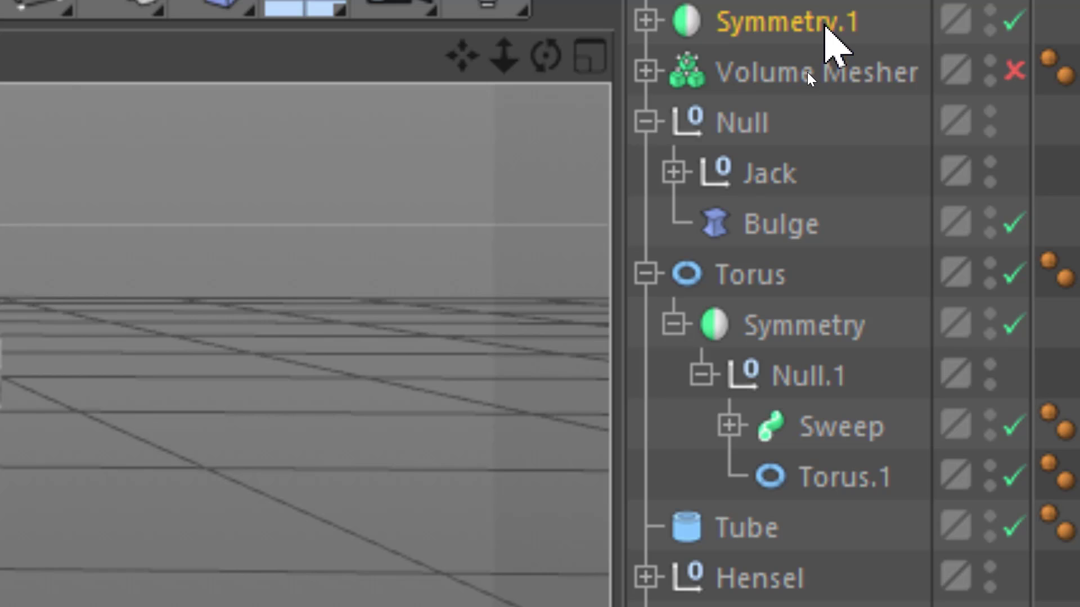
{"action": "double_click", "coordinate": [963, 23]}
{"action": "key", "text": "BackSpace"}
{"action": "type", "text": "sides"}
{"action": "key", "text": "Return"}
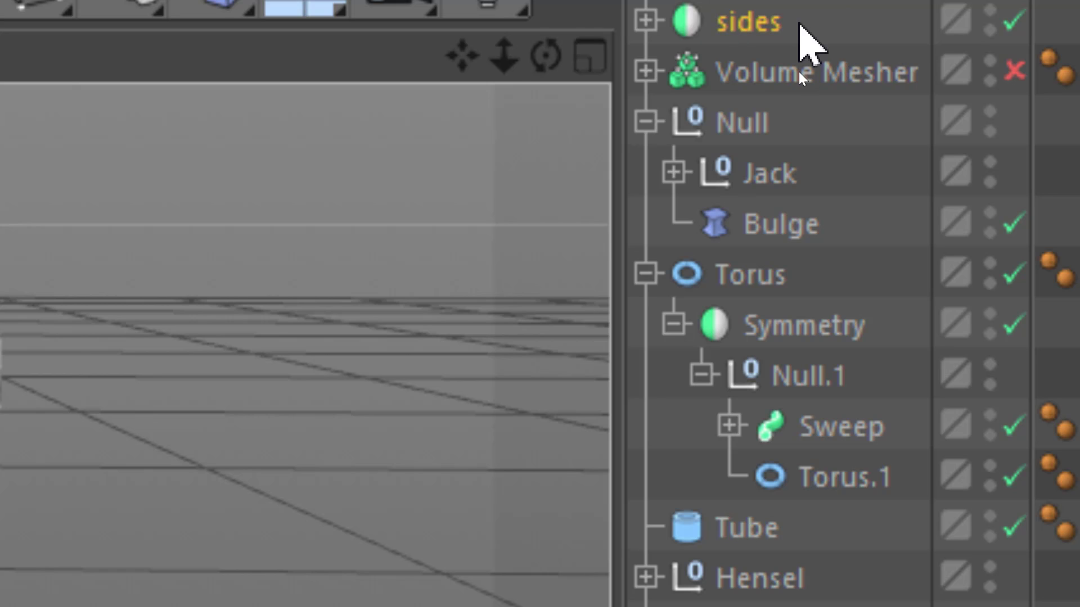
- Rename the Torus object holding the rods' Symmetry as Mary and collapse its hierarchy
{"action": "left_click", "coordinate": [762, 276]}
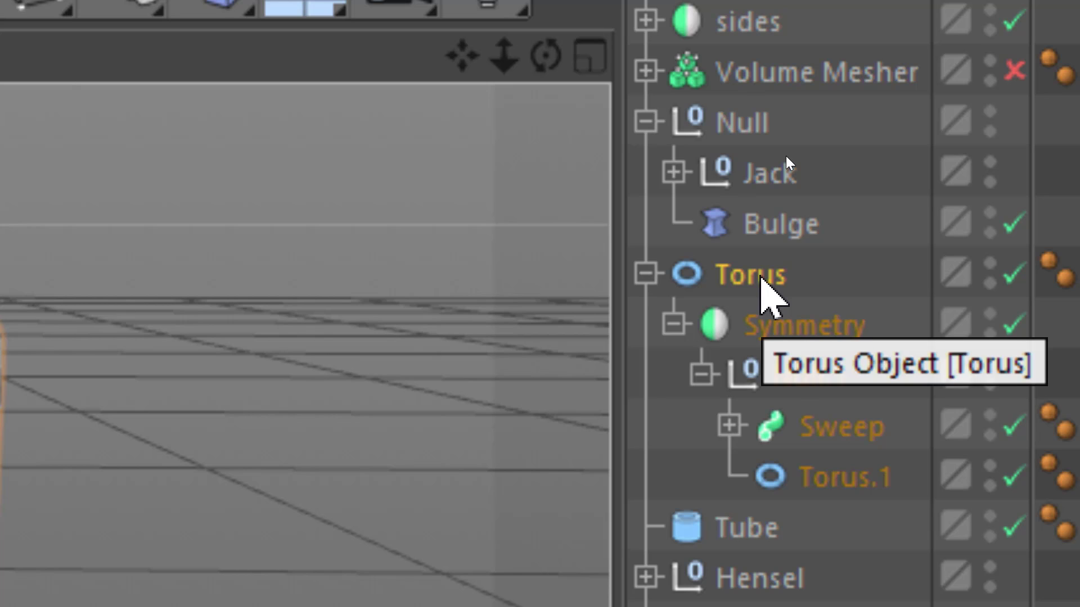
{"action": "double_click", "coordinate": [761, 277]}
{"action": "type", "text": "Mary"}
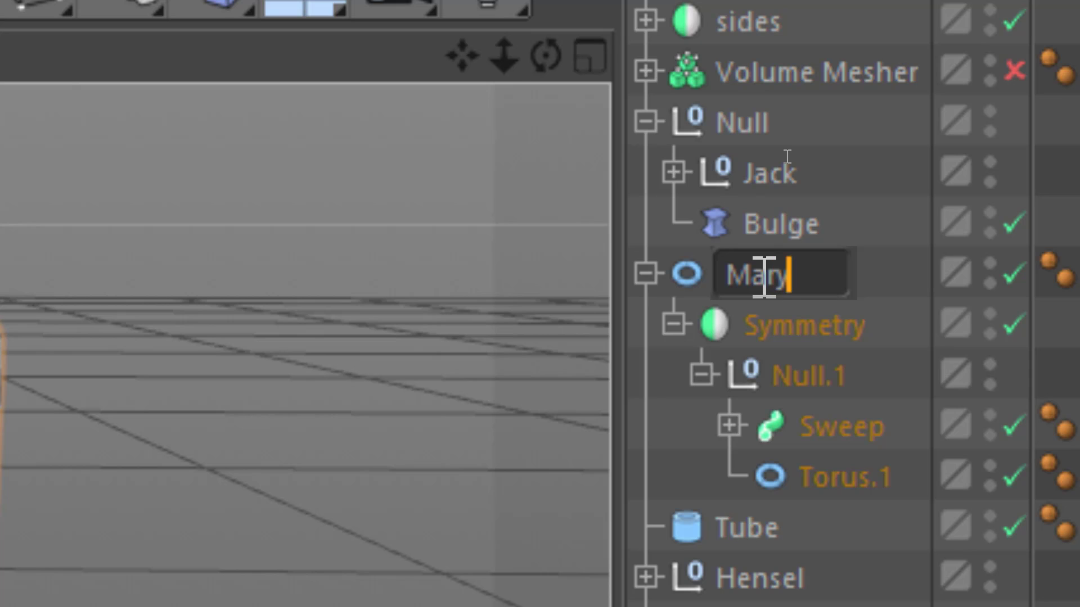
{"action": "key", "text": "Return"}
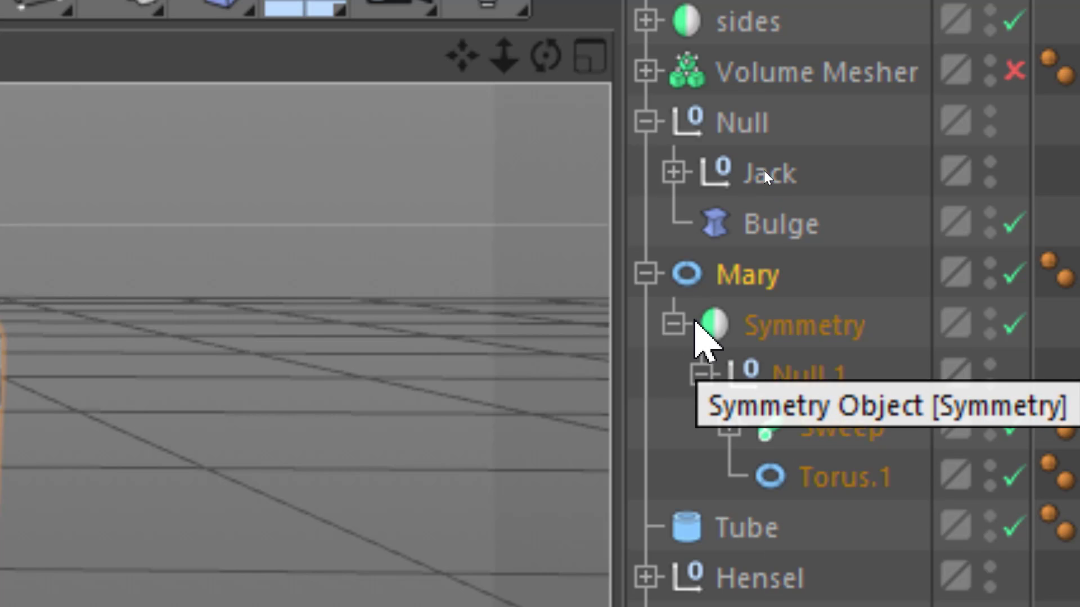
{"action": "left_click", "coordinate": [645, 273]}
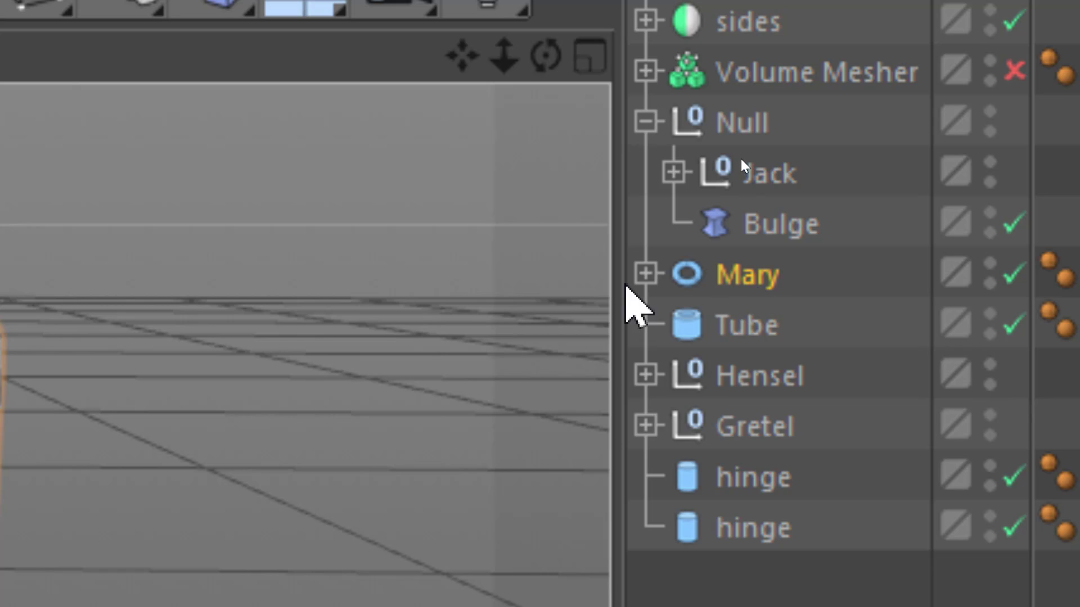
- Examine the objects nested under Mary and Jack, and collapse both hierarchies
{"action": "left_click", "coordinate": [646, 274]}
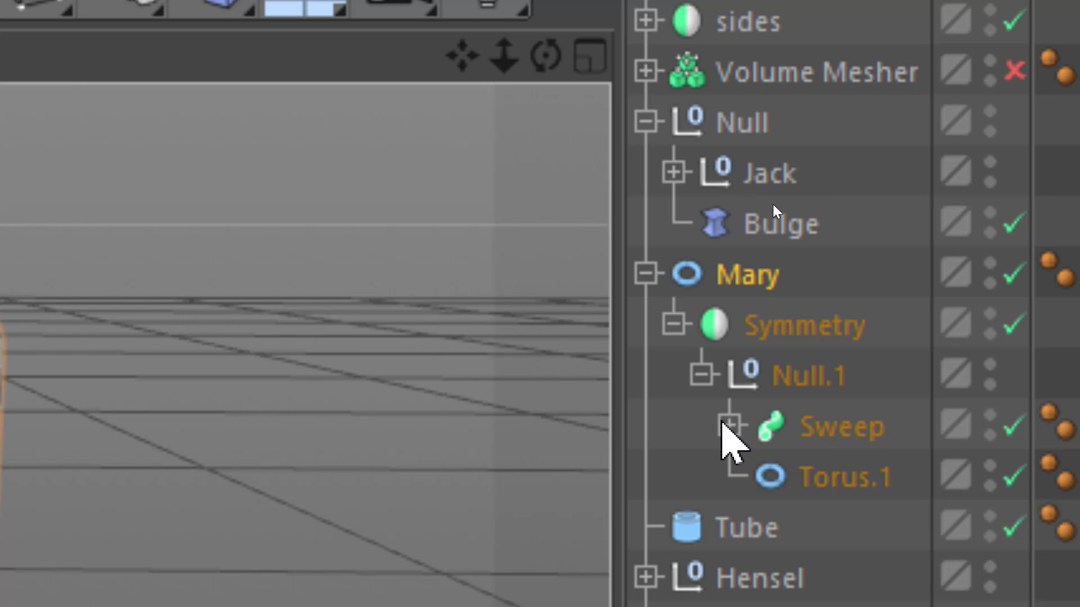
{"action": "left_click", "coordinate": [729, 427]}
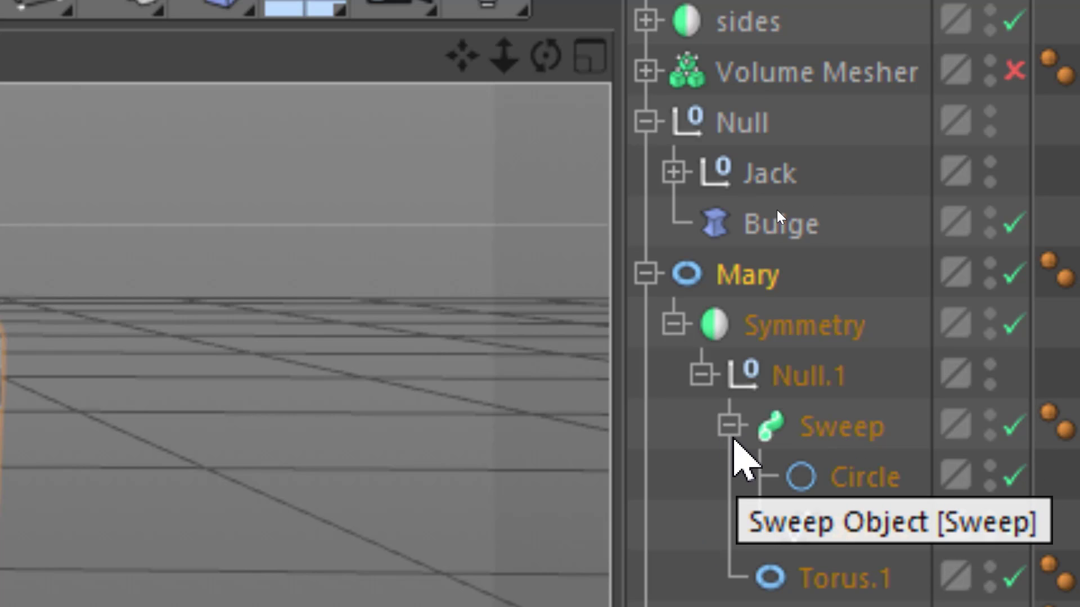
{"action": "left_click", "coordinate": [729, 427]}
{"action": "left_click", "coordinate": [702, 375]}
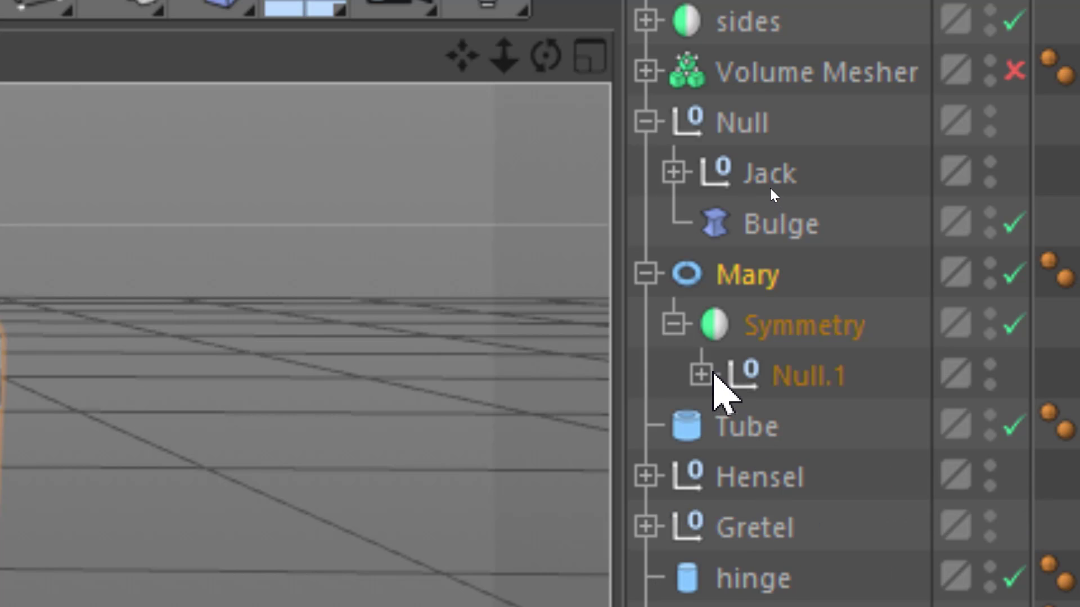
{"action": "left_click", "coordinate": [678, 301]}
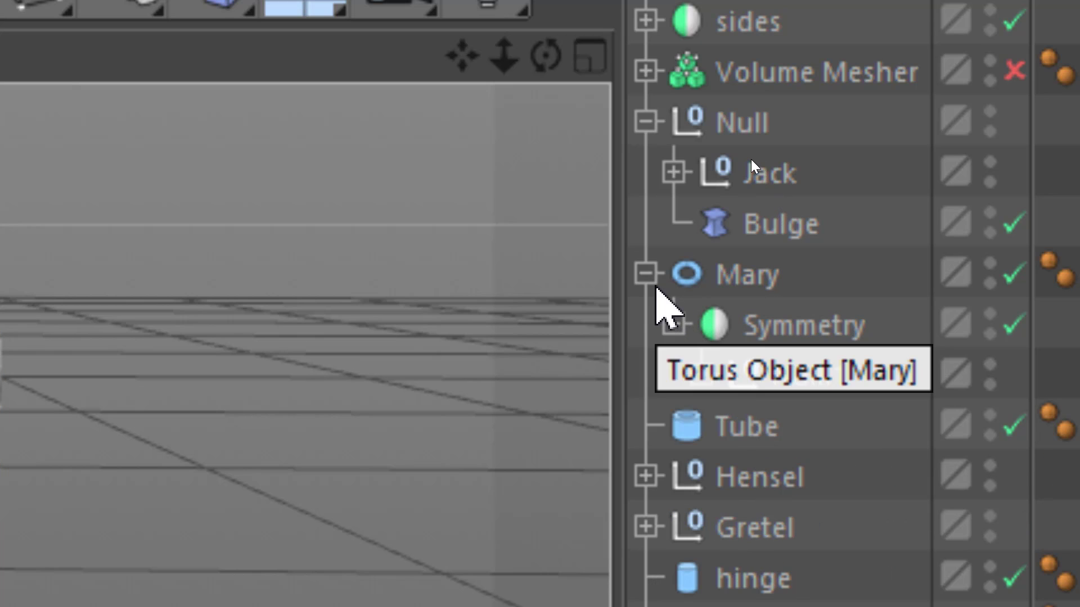
{"action": "left_click", "coordinate": [650, 278]}
{"action": "left_click", "coordinate": [673, 172]}
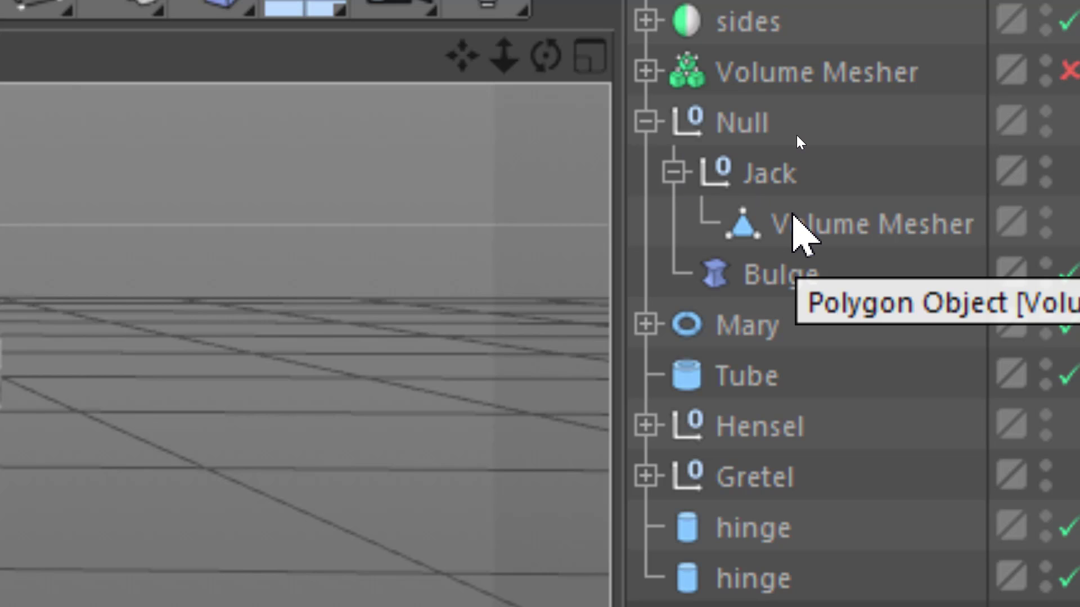
{"action": "left_click", "coordinate": [675, 172]}
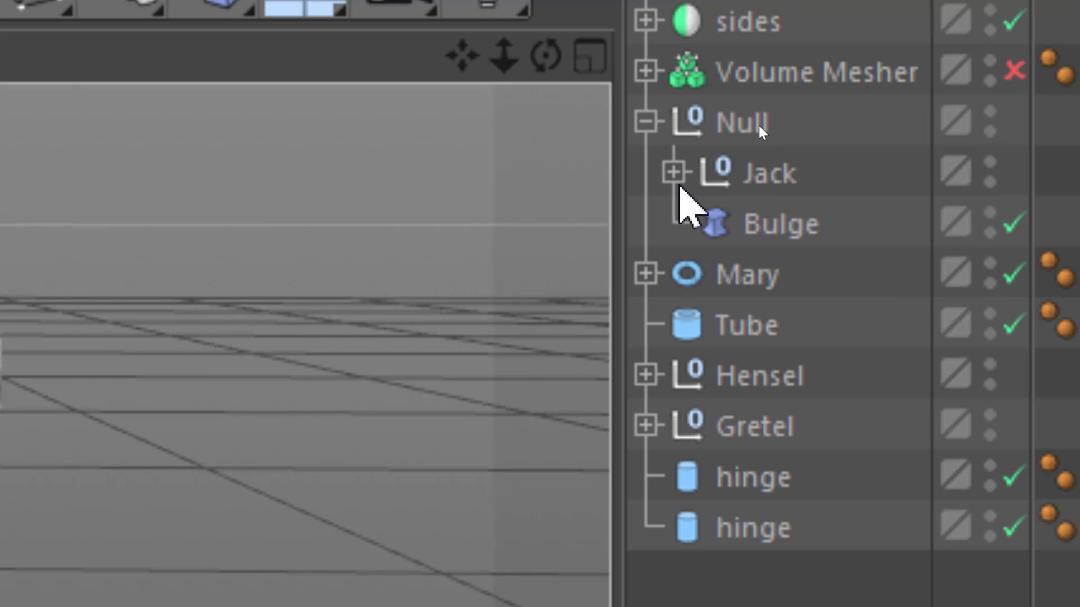
- Select Mary and save the project
{"action": "left_click", "coordinate": [752, 284]}
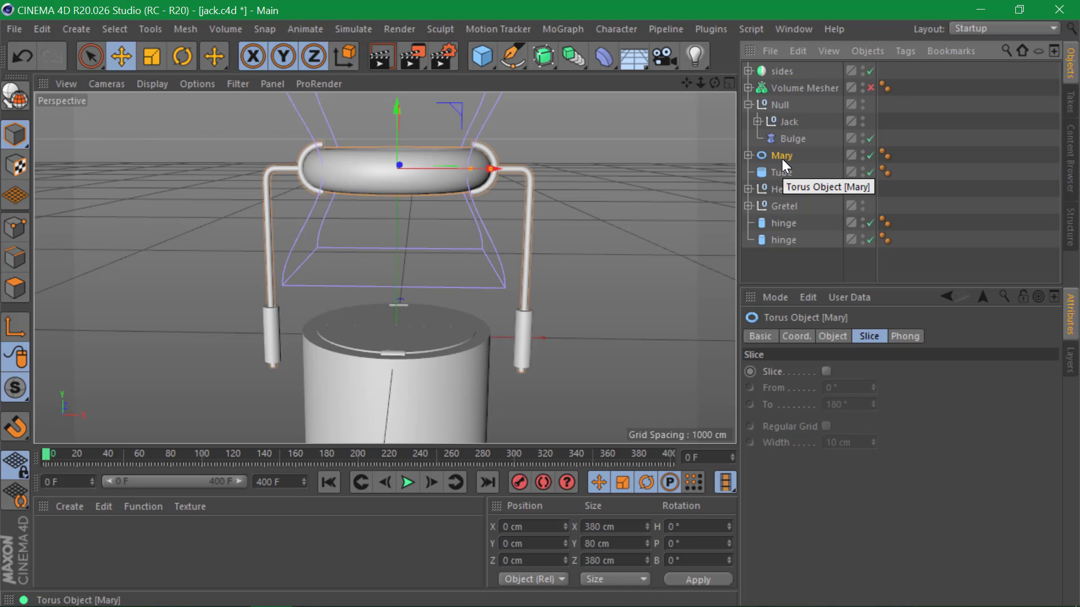
{"action": "key", "text": "ctrl+s"}
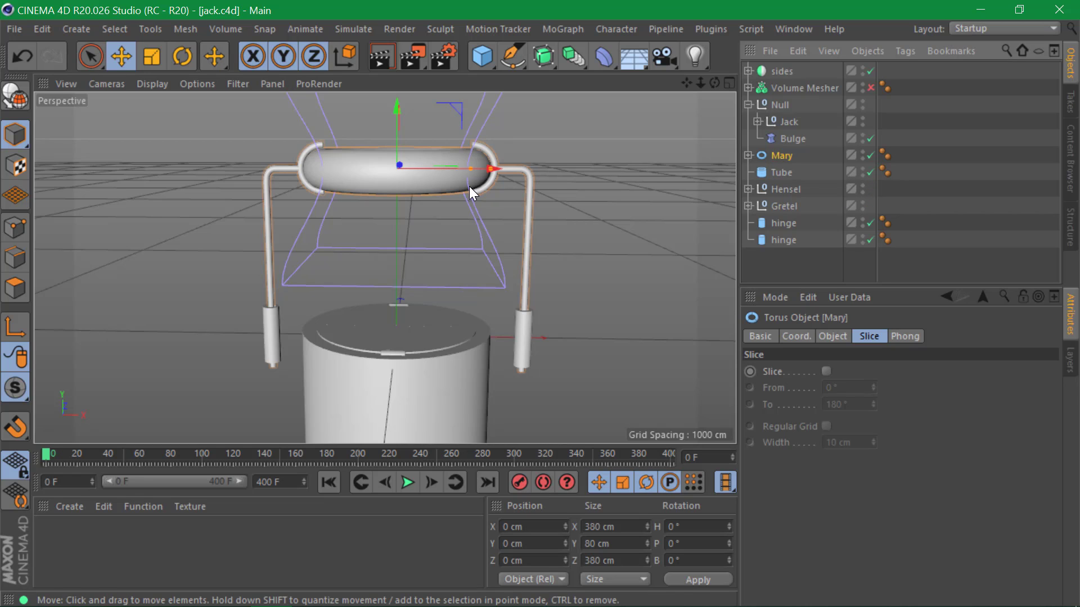
{"action": "key", "text": "alt+Tab"}
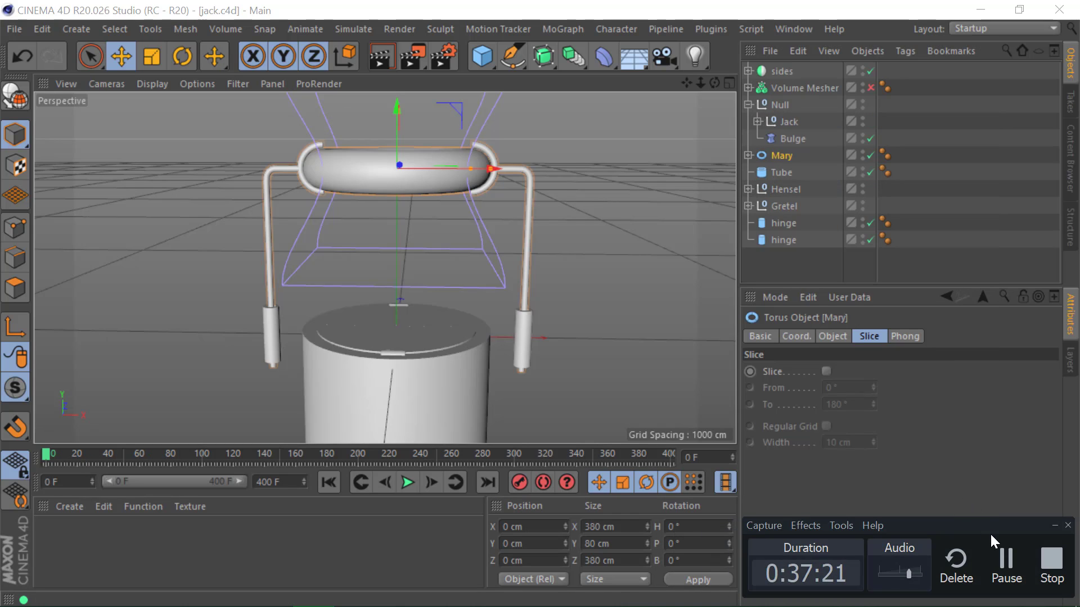
{"action": "left_click", "coordinate": [923, 363]}
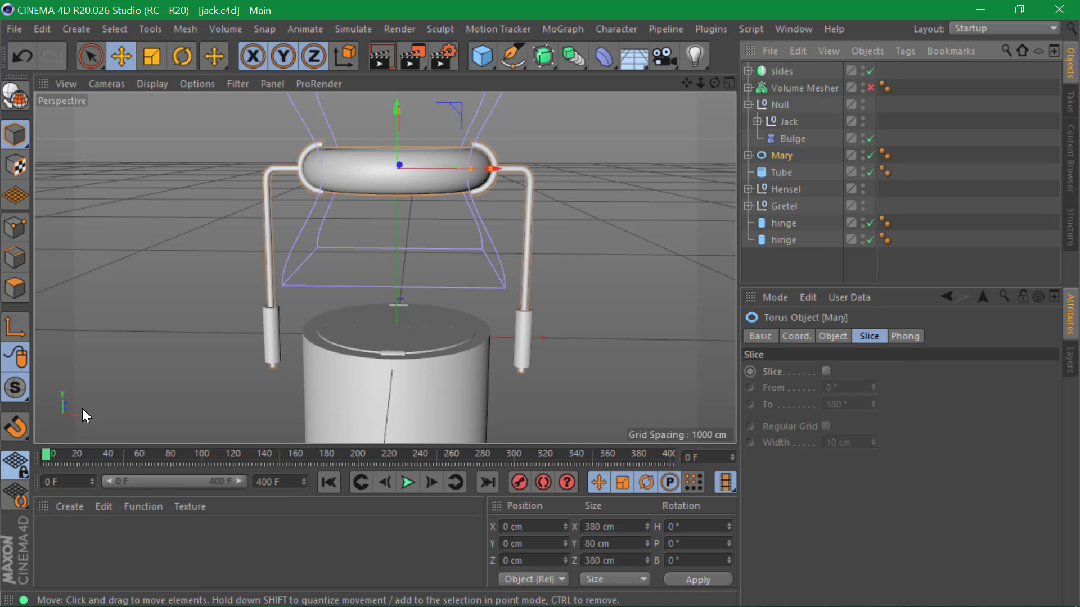
- Go to frame 13 and examine Mary's coordinates and Freeze Transformation settings
{"action": "left_click_drag", "start_coordinate": [52, 456], "coordinate": [66, 453]}
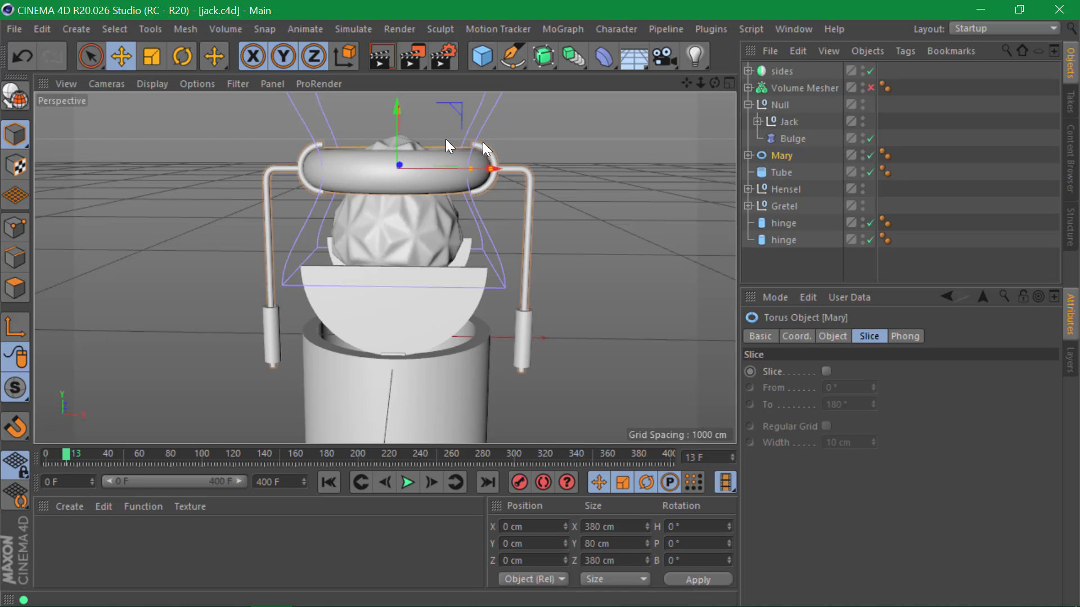
{"action": "left_click", "coordinate": [773, 152]}
{"action": "left_click", "coordinate": [805, 335]}
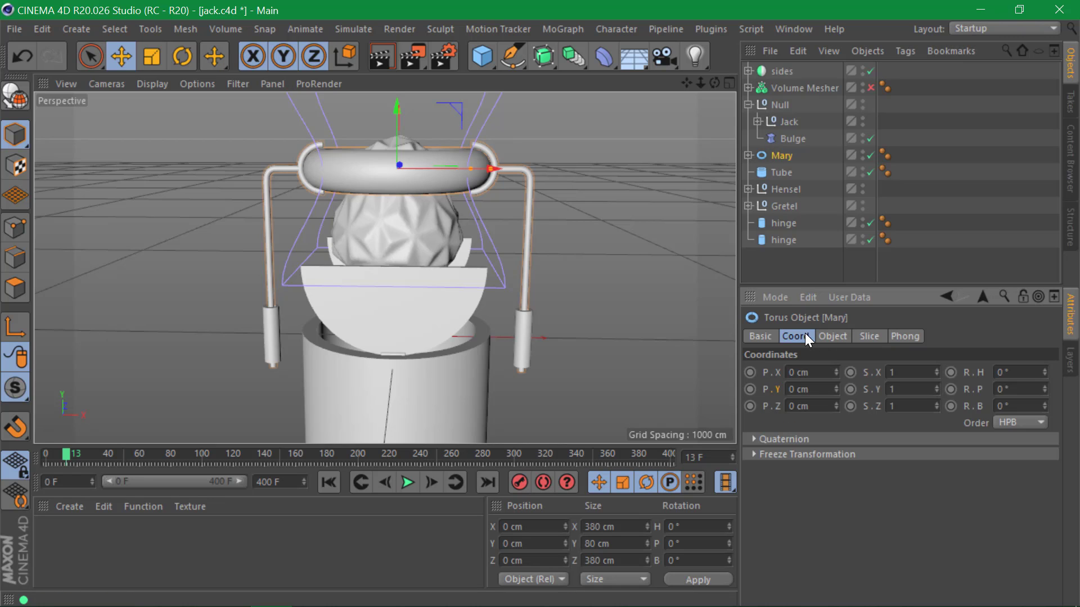
{"action": "mouse_move", "coordinate": [835, 389]}
{"action": "left_mouse_down"}
{"action": "mouse_move", "coordinate": [835, 371]}
{"action": "mouse_move", "coordinate": [835, 387]}
{"action": "left_mouse_up"}
{"action": "key", "text": "ctrl+z"}
{"action": "left_click", "coordinate": [785, 454]}
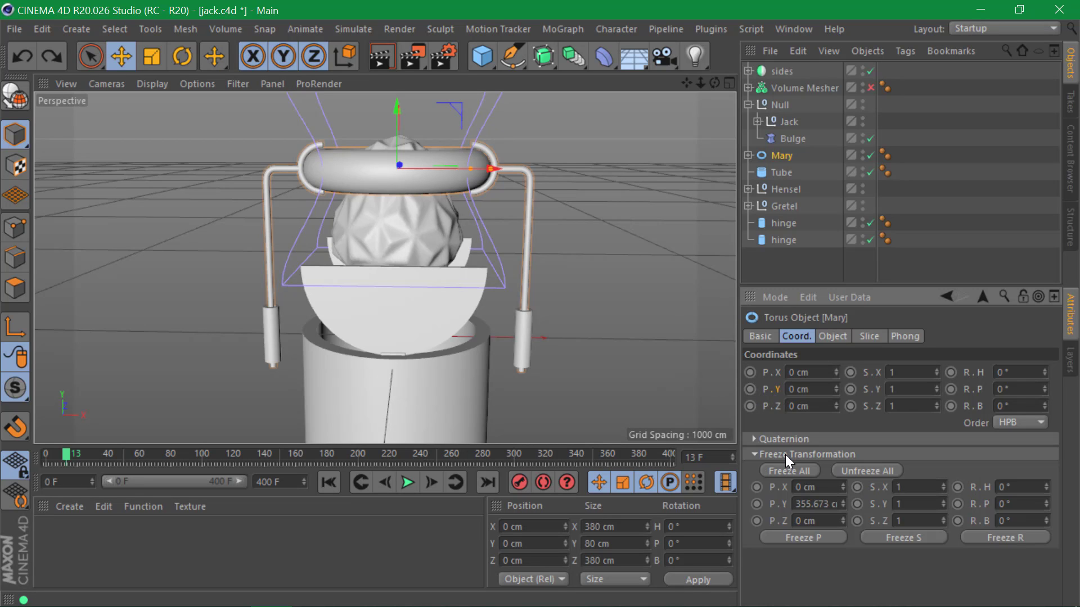
{"action": "key", "text": "ctrl+y"}
{"action": "left_click", "coordinate": [807, 456]}
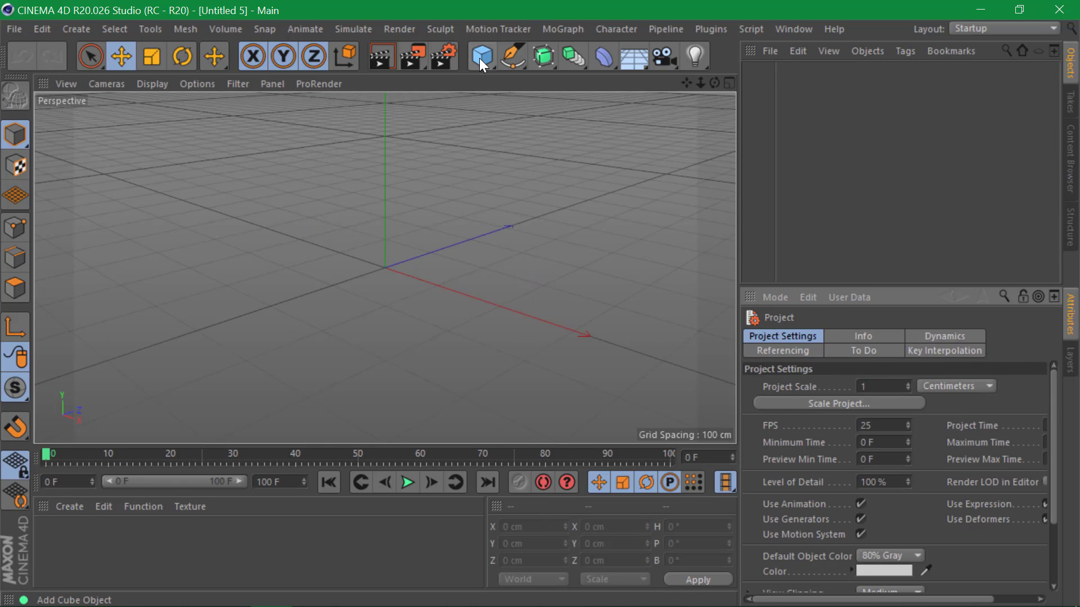
- Add a cube at about X 45, Y 102, Z 96 cm, rotated to about H 58°, P 16°, B 71°, and show its coordinates
{"action": "left_click", "coordinate": [480, 56]}
{"action": "left_click_drag", "start_coordinate": [356, 310], "coordinate": [498, 139]}
{"action": "key", "text": "r"}
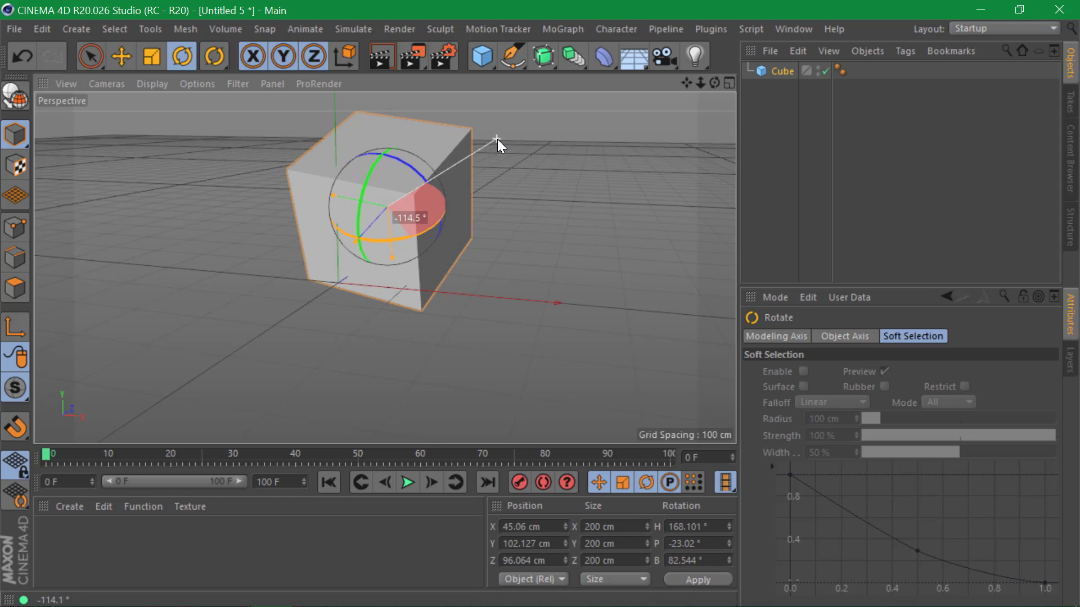
{"action": "key", "text": "ctrl+z"}
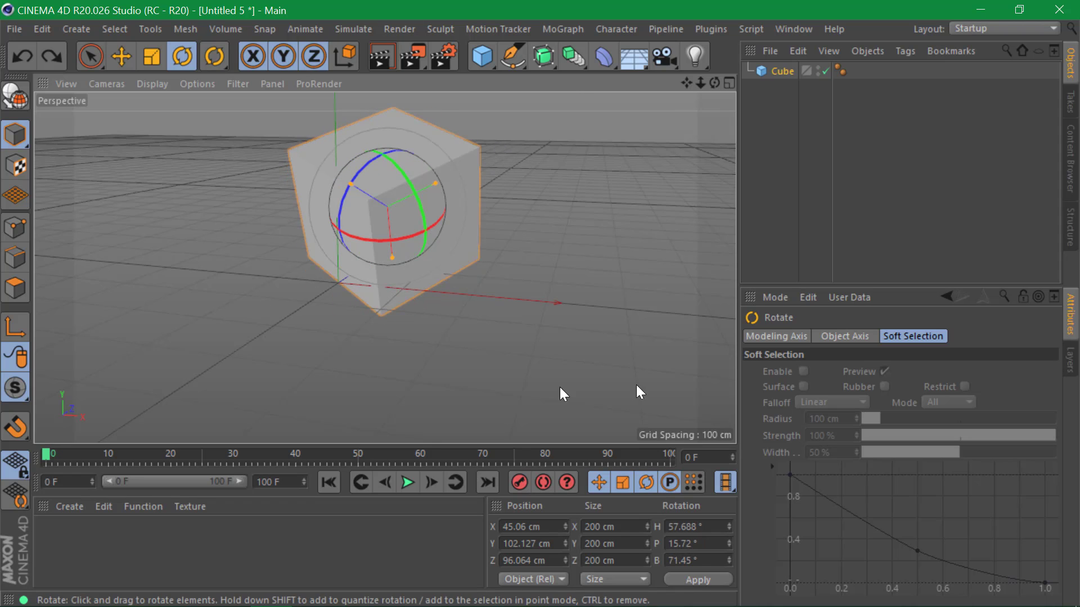
{"action": "left_click", "coordinate": [762, 71]}
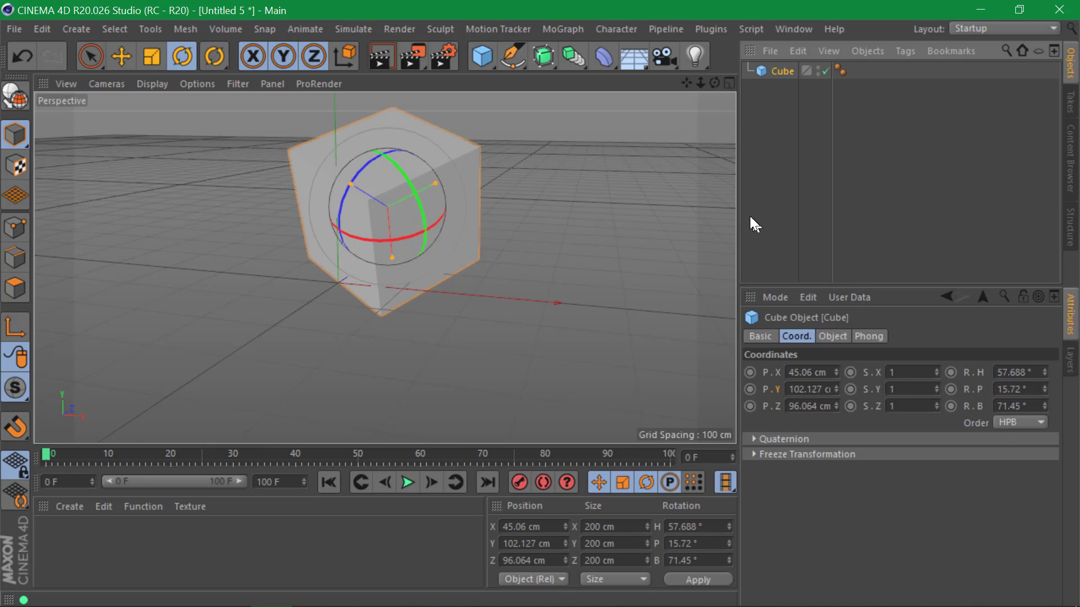
{"action": "left_click_drag", "start_coordinate": [736, 205], "coordinate": [652, 205]}
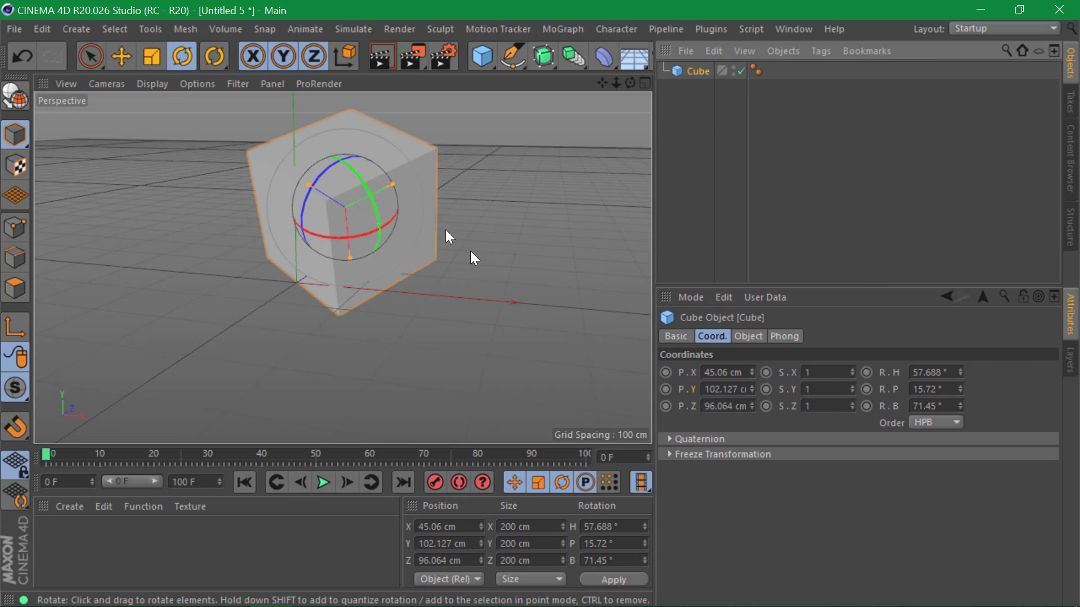
- Try moving the cube to about X 326, Y -18, Z 157 cm, and undo the move
{"action": "key", "text": "e"}
{"action": "left_click_drag", "start_coordinate": [400, 144], "coordinate": [581, 223]}
{"action": "left_click", "coordinate": [689, 70]}
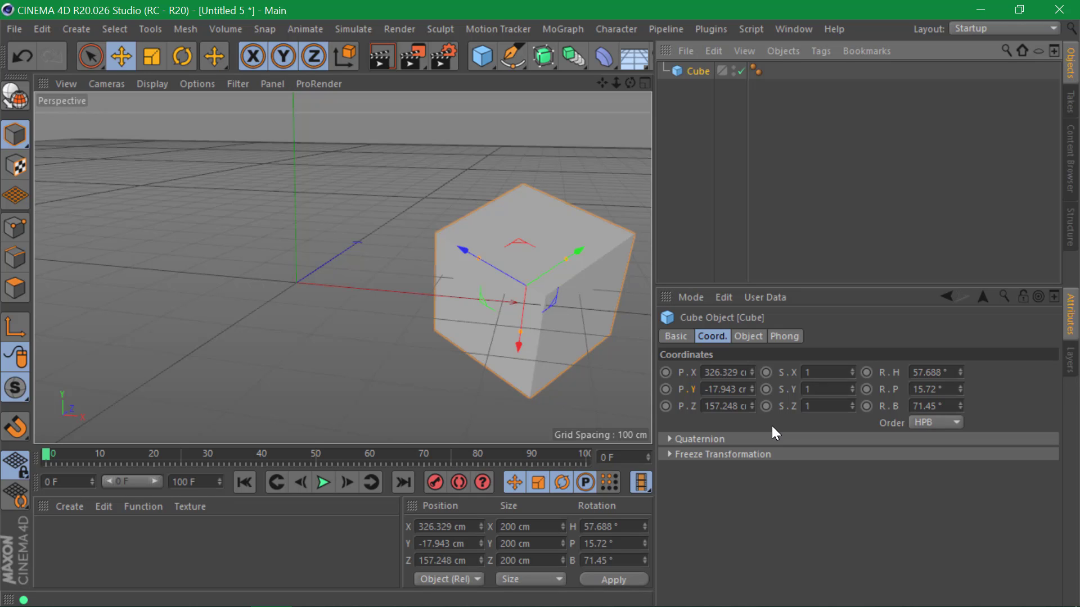
{"action": "key", "text": "ctrl+z"}
{"action": "key", "text": "ctrl+z"}
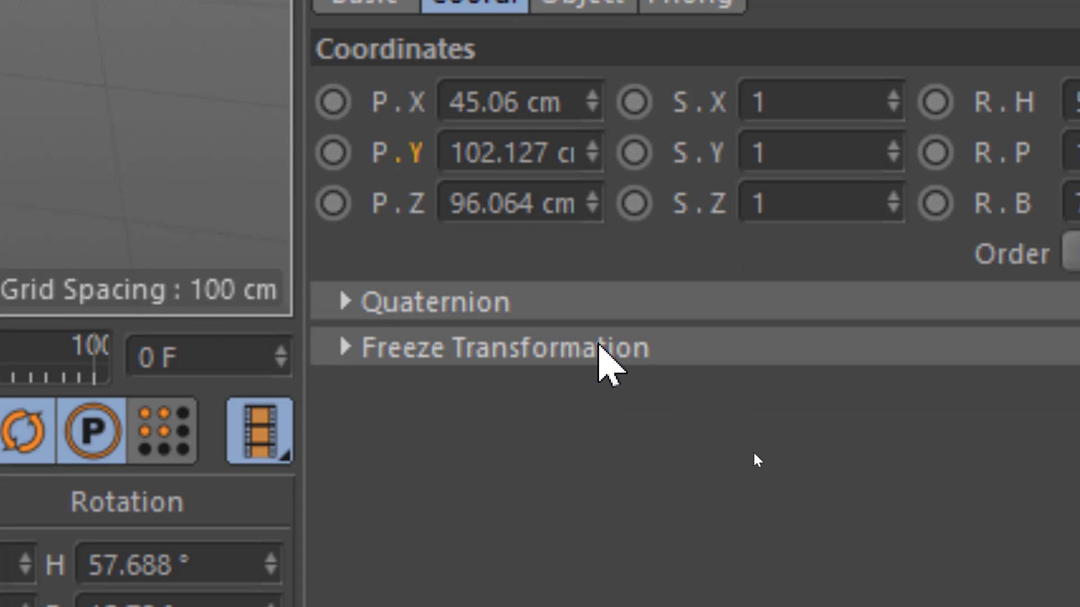
- Freeze all the cube's coordinates and test them with a heading of 131° and a move to about X 254, Y -120, Z -156 cm
{"action": "left_click", "coordinate": [599, 346]}
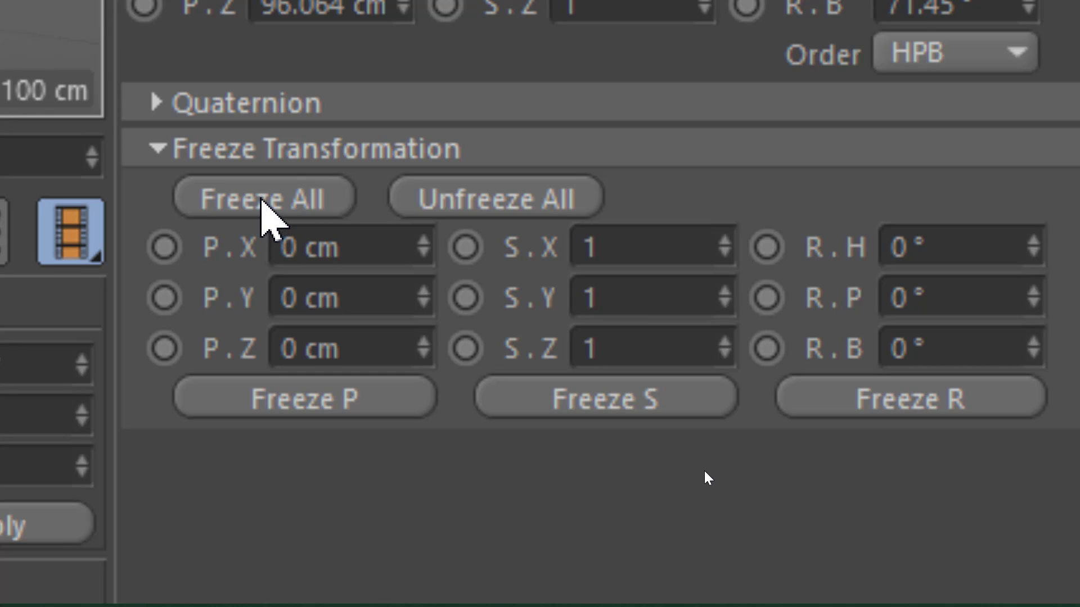
{"action": "left_click", "coordinate": [262, 200]}
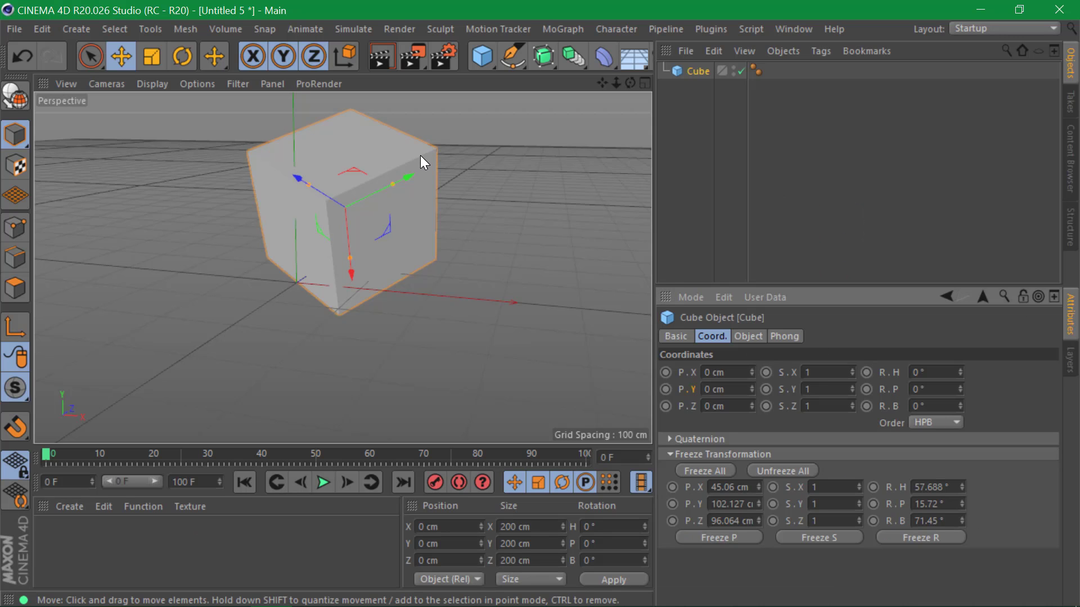
{"action": "mouse_move", "coordinate": [959, 372]}
{"action": "left_mouse_down"}
{"action": "mouse_move", "coordinate": [1034, 372]}
{"action": "mouse_move", "coordinate": [959, 372]}
{"action": "left_mouse_up"}
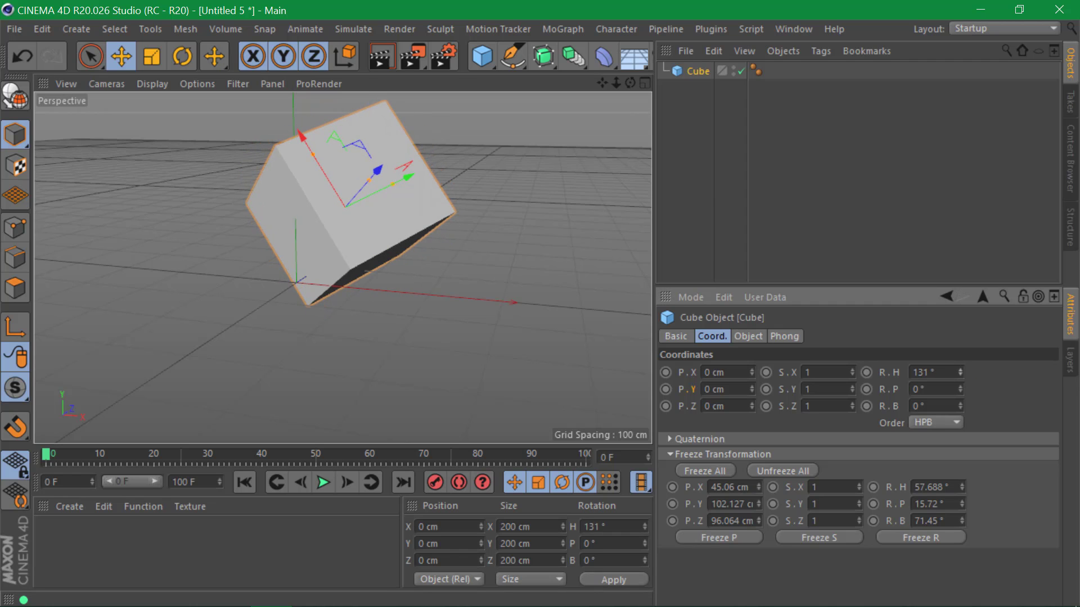
{"action": "left_click_drag", "start_coordinate": [388, 228], "coordinate": [411, 384]}
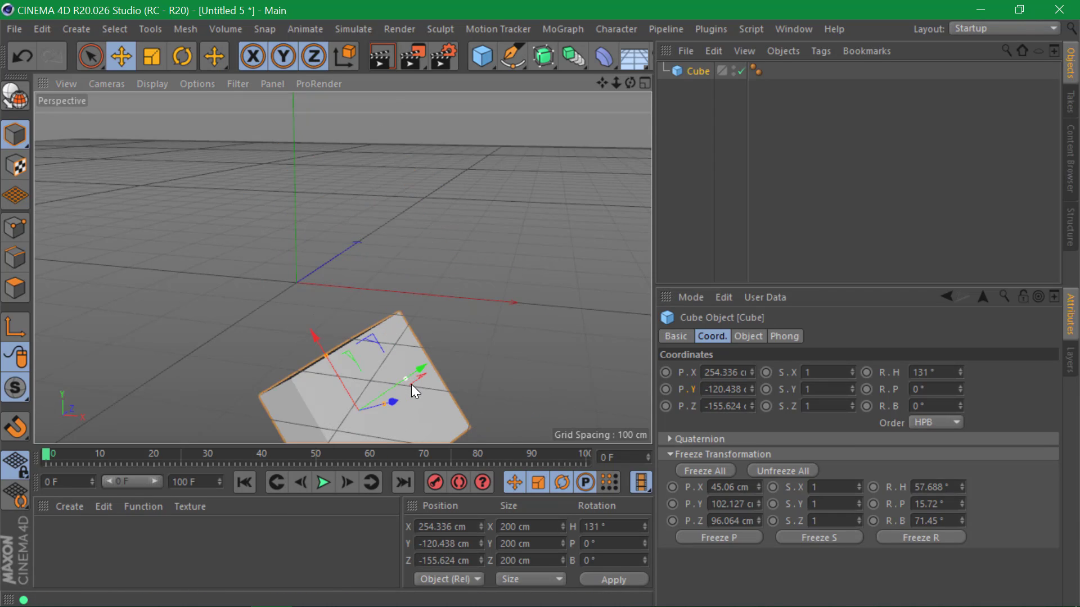
- Return the cube to its frozen pose by setting position X, Y and Z to 0 cm and heading to 0°
{"action": "double_click", "coordinate": [726, 373]}
{"action": "type", "text": "0"}
{"action": "key", "text": "Tab"}
{"action": "type", "text": "0"}
{"action": "key", "text": "Tab"}
{"action": "type", "text": "0"}
{"action": "key", "text": "Tab"}
{"action": "key", "text": "Tab"}
{"action": "key", "text": "Tab"}
{"action": "key", "text": "Tab"}
{"action": "key", "text": "Tab"}
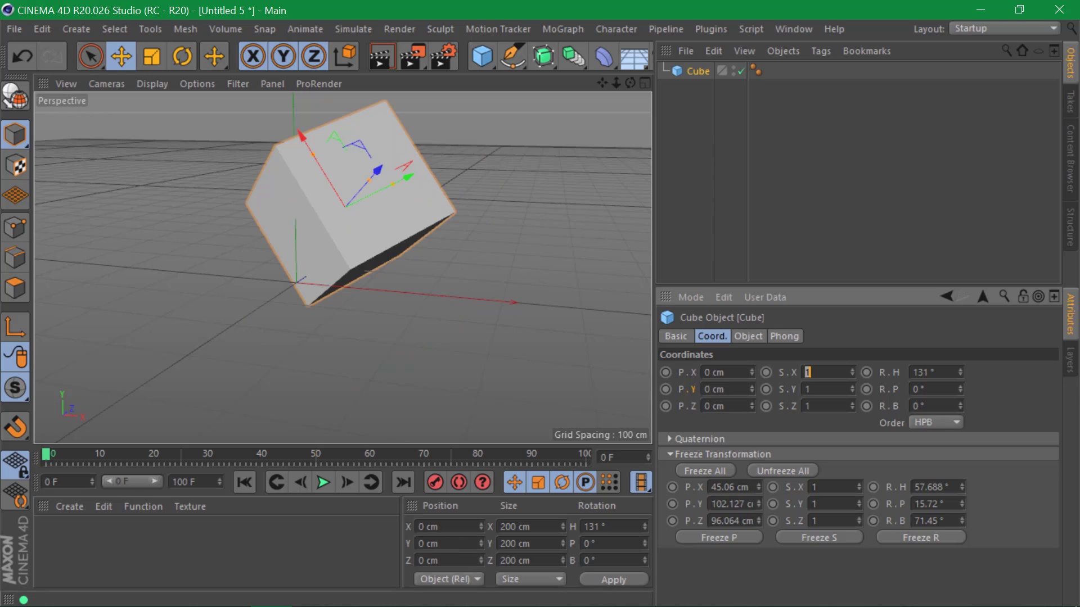
{"action": "key", "text": "shift+Tab"}
{"action": "type", "text": "0"}
{"action": "key", "text": "Return"}
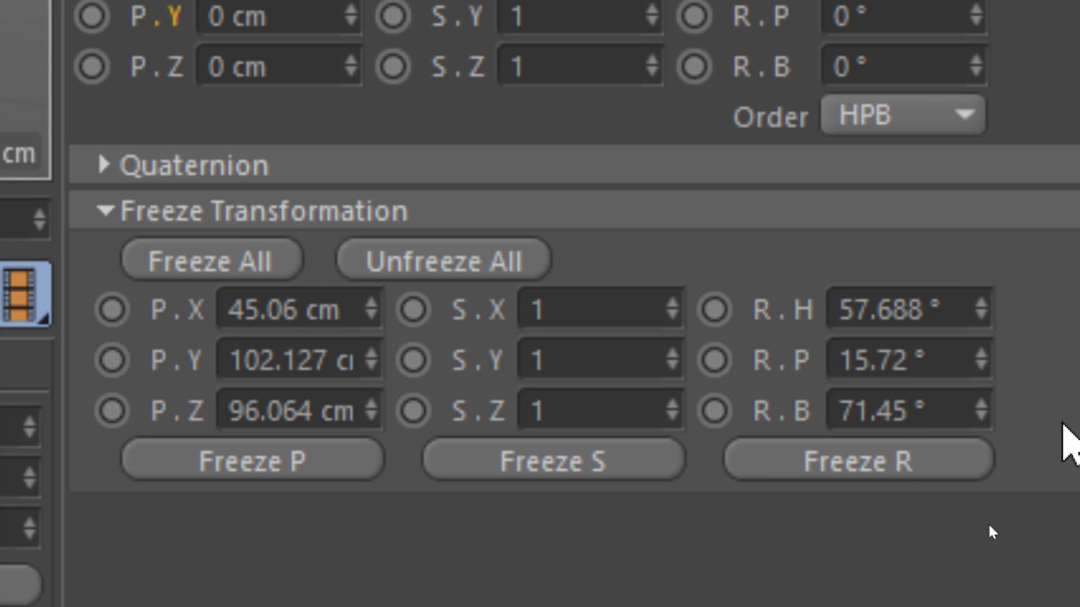
- Unfreeze all the cube's transformations and set its position X, Y and Z to 0 cm
{"action": "left_click", "coordinate": [479, 263]}
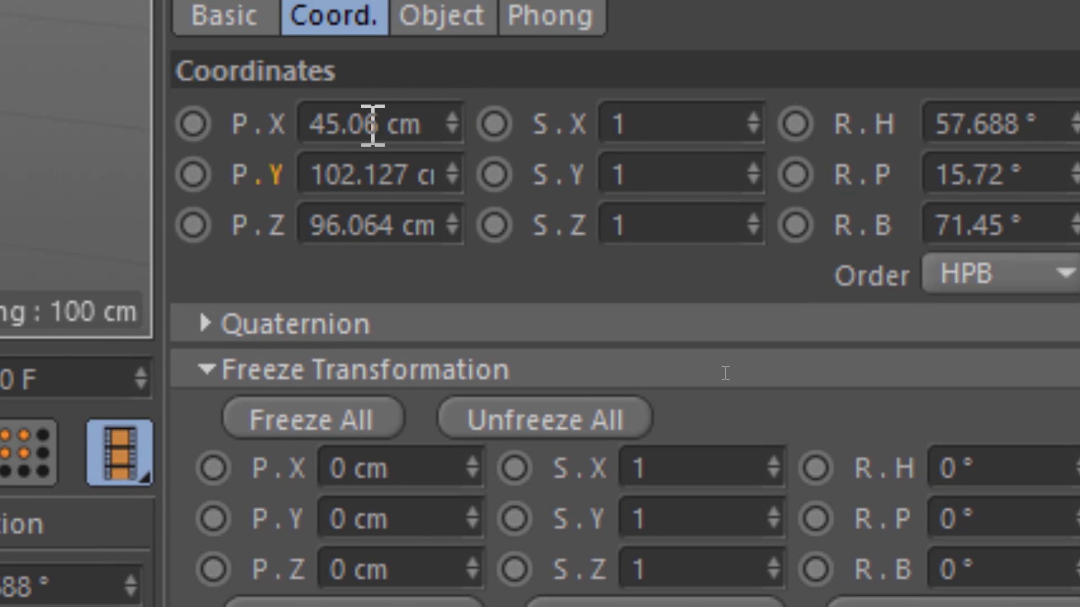
{"action": "left_click", "coordinate": [374, 126]}
{"action": "type", "text": "0"}
{"action": "key", "text": "Tab"}
{"action": "type", "text": "0"}
{"action": "key", "text": "Tab"}
{"action": "type", "text": "0"}
{"action": "key", "text": "Tab"}
- Set the cube's heading, pitch and bank rotation to 0°
{"action": "key", "text": "Tab"}
{"action": "key", "text": "Tab"}
{"action": "key", "text": "Tab"}
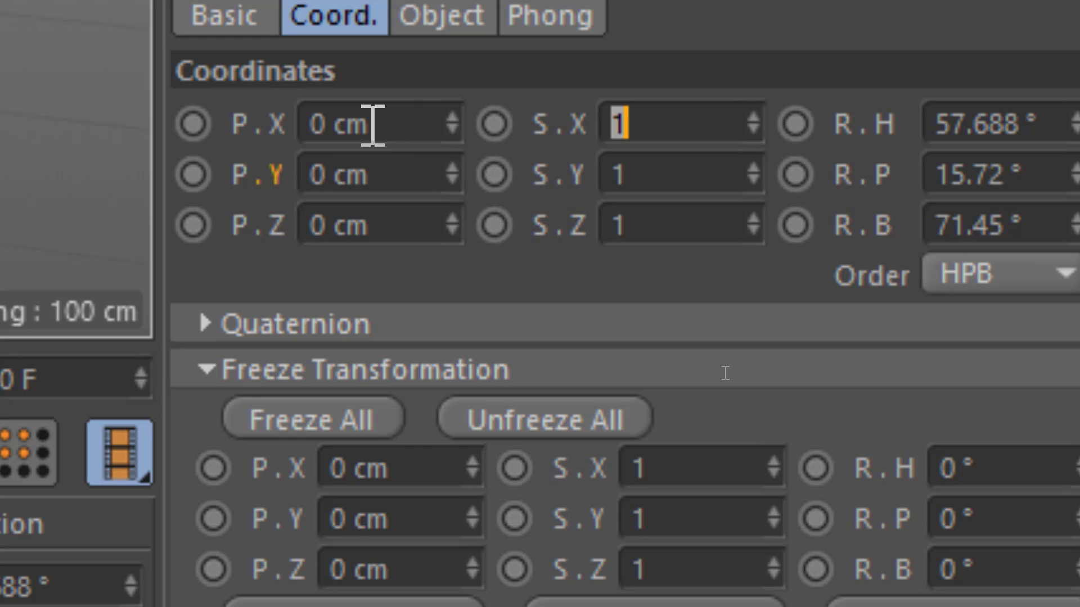
{"action": "type", "text": "0"}
{"action": "key", "text": "Tab"}
{"action": "type", "text": "0"}
{"action": "key", "text": "Tab"}
{"action": "type", "text": "0"}
{"action": "key", "text": "Return"}
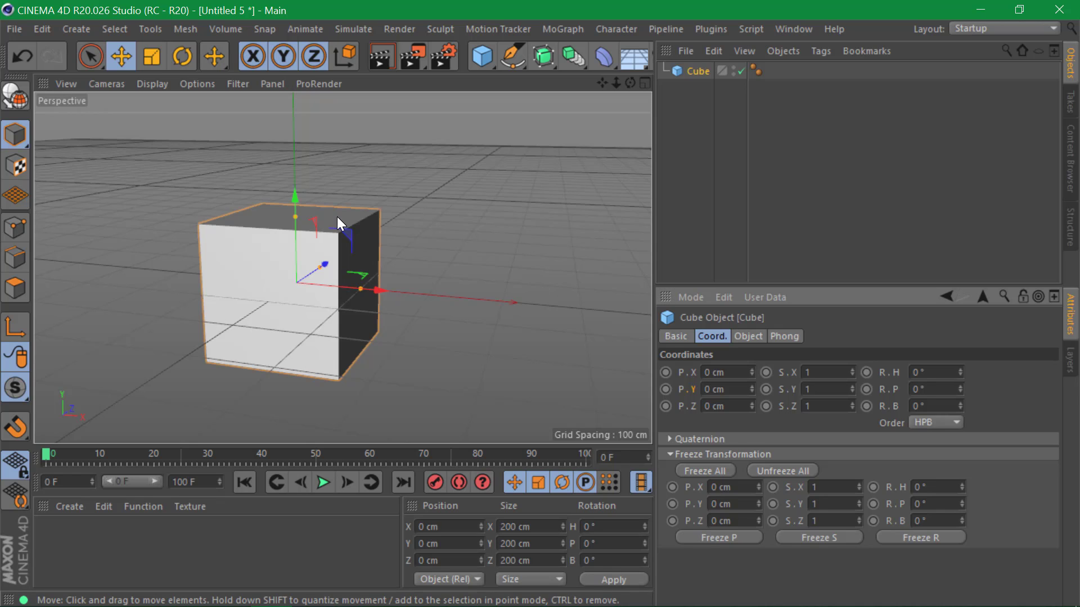
- Close the test cube project and bring up the jack.c4d project
{"action": "key", "text": "ctrl+F4"}
{"action": "left_click", "coordinate": [565, 376]}
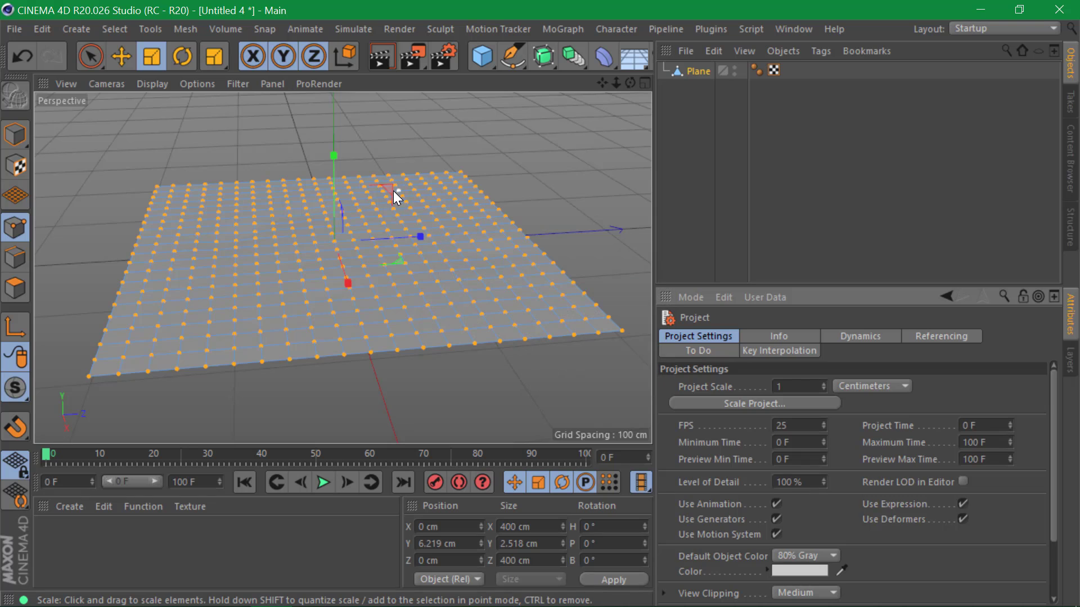
{"action": "key", "text": "v"}
{"action": "mouse_move", "coordinate": [396, 227]}
{"action": "left_click", "coordinate": [393, 271]}
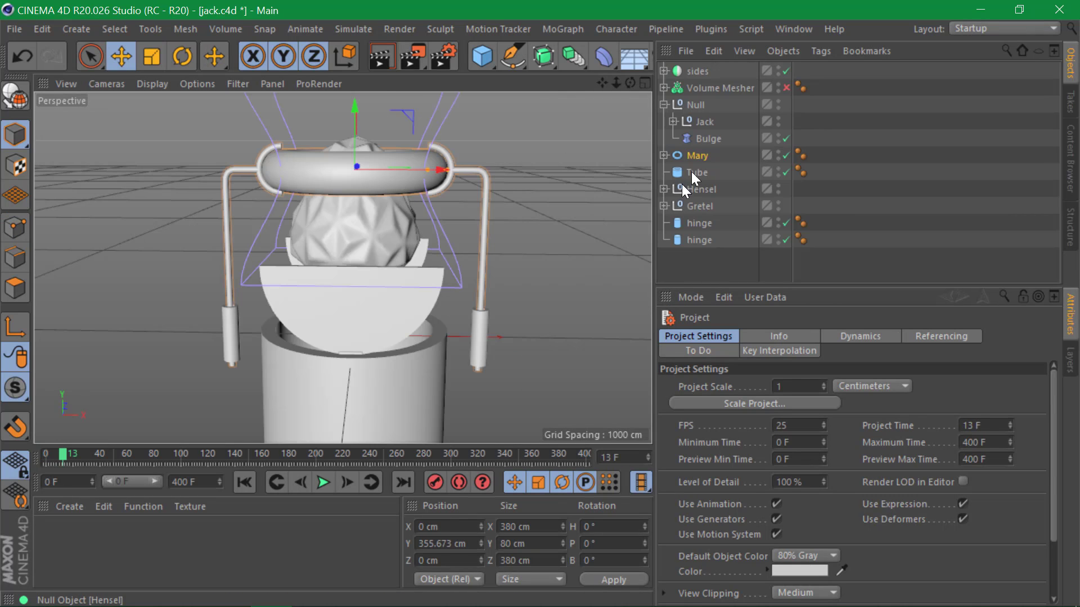
- Freeze all coordinates of the Mary torus and collapse the Freeze Transformation settings
{"action": "left_click", "coordinate": [691, 157]}
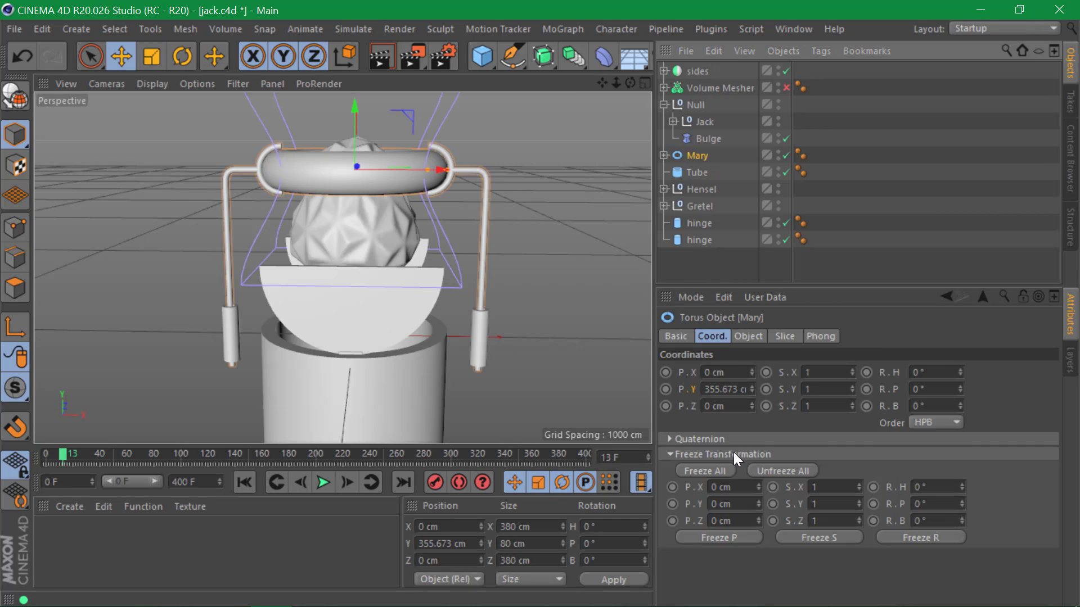
{"action": "left_click", "coordinate": [714, 474]}
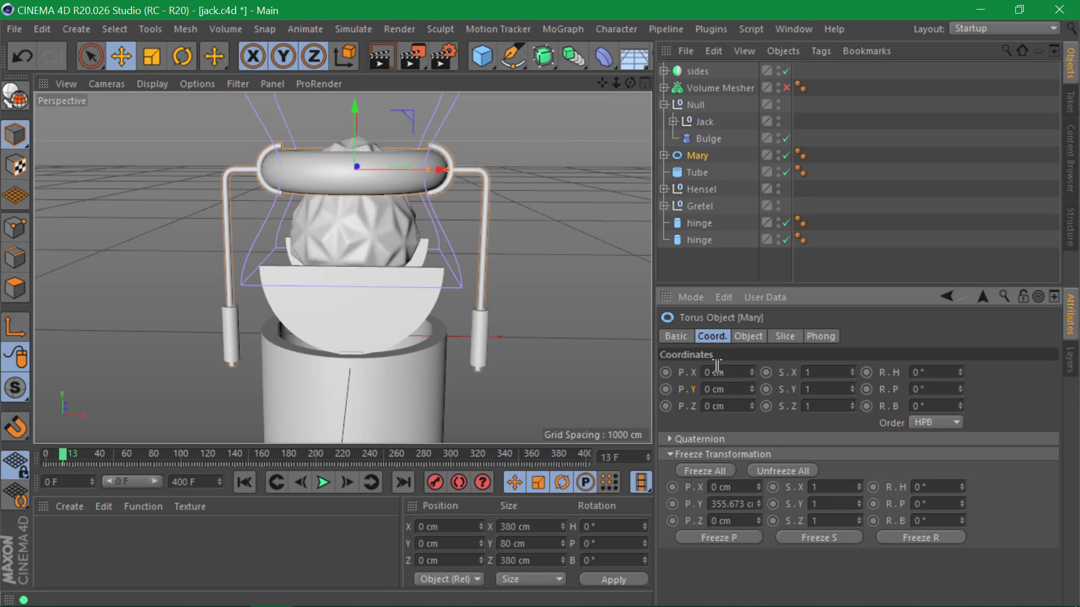
{"action": "left_click", "coordinate": [671, 454]}
- Test lowering the Mary torus to a Y position of -6 cm and set it back to 0 cm
{"action": "mouse_move", "coordinate": [751, 389]}
{"action": "left_mouse_down"}
{"action": "mouse_move", "coordinate": [750, 369]}
{"action": "mouse_move", "coordinate": [749, 390]}
{"action": "left_mouse_up"}
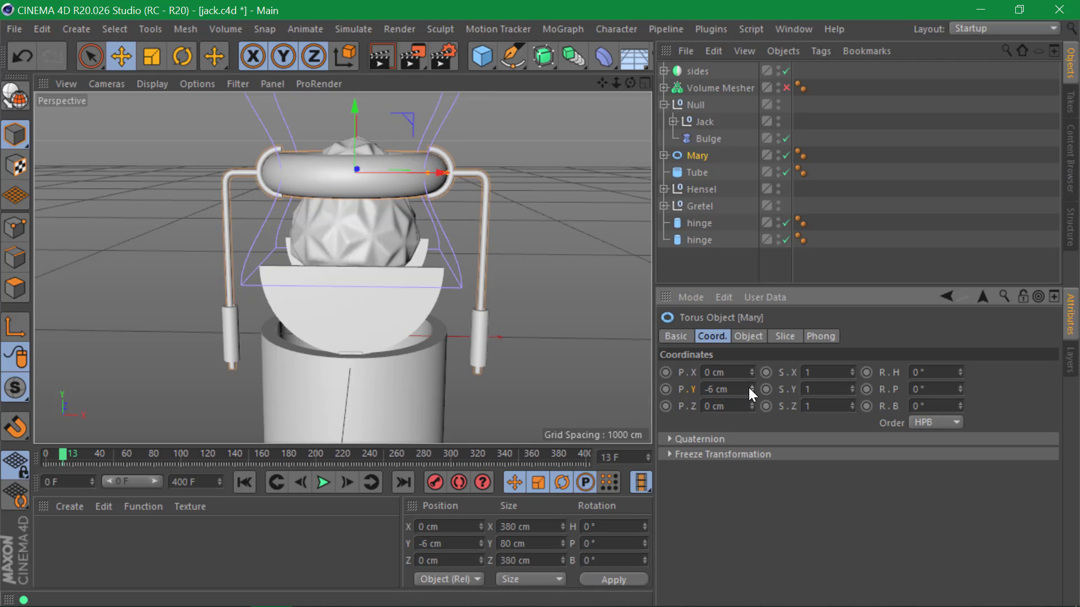
{"action": "left_click_drag", "start_coordinate": [729, 389], "coordinate": [603, 386]}
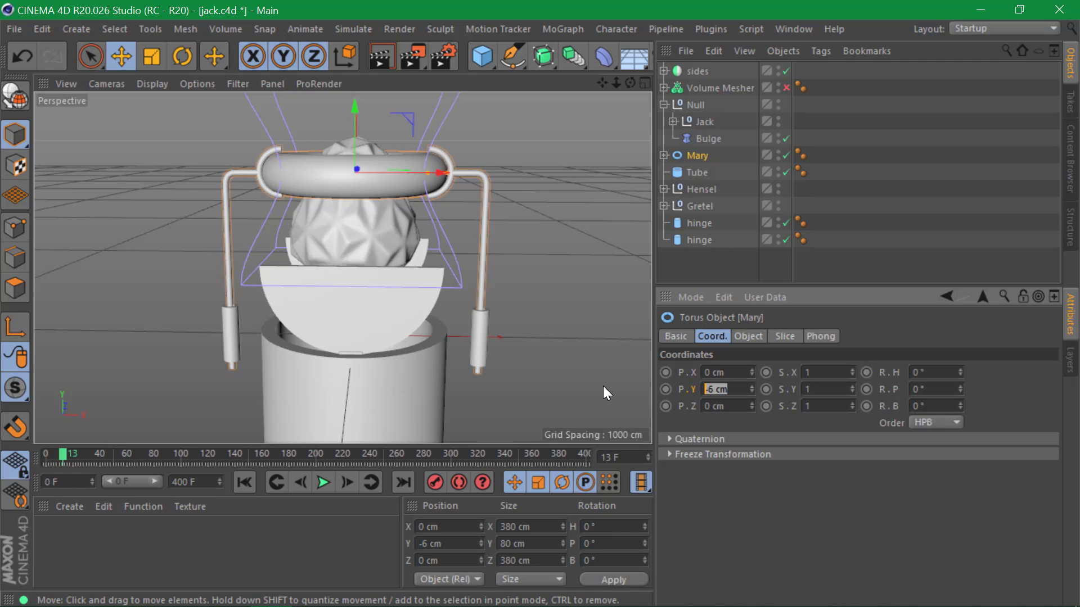
{"action": "type", "text": "0"}
{"action": "key", "text": "Return"}
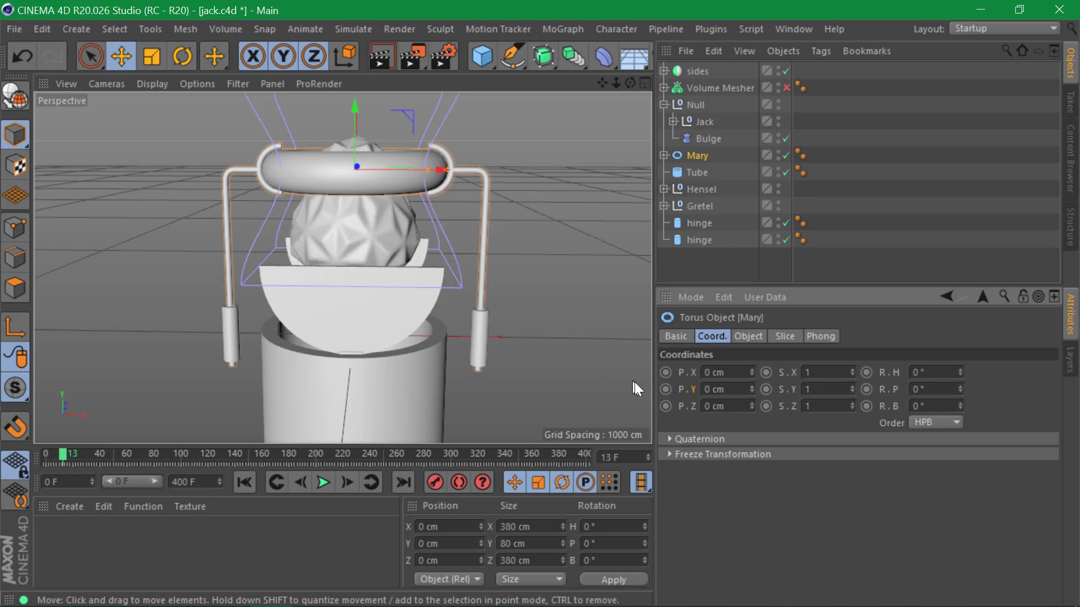
- Keyframe the Mary torus's Y position of 0 cm at frame 13 and advance the animation to frame 20
{"action": "left_click", "coordinate": [665, 389], "text": "ctrl"}
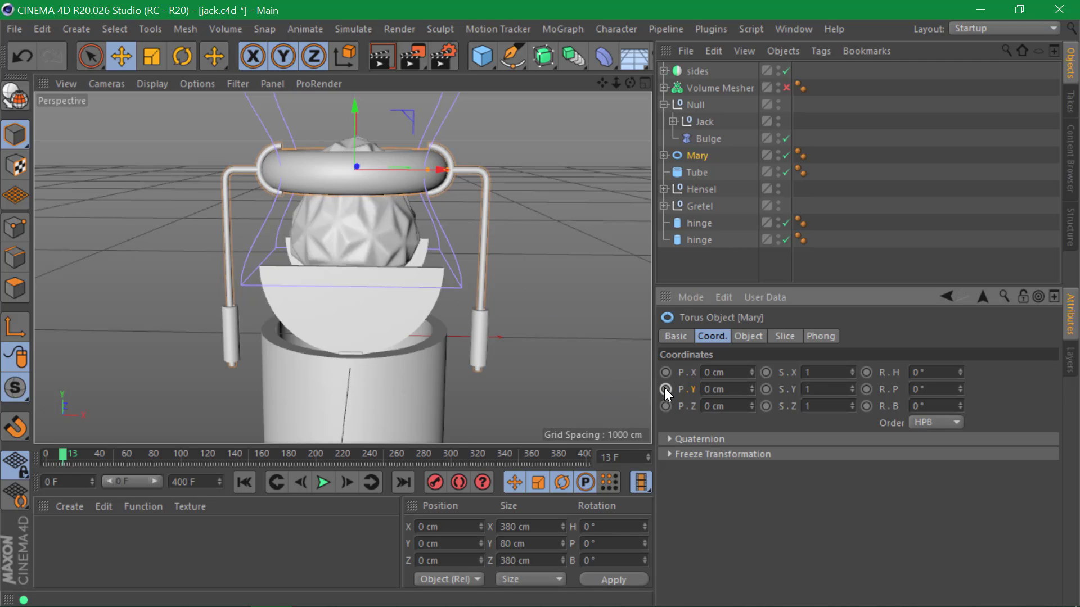
{"action": "left_click", "coordinate": [347, 482]}
{"action": "left_click", "coordinate": [347, 482]}
{"action": "left_click", "coordinate": [347, 483]}
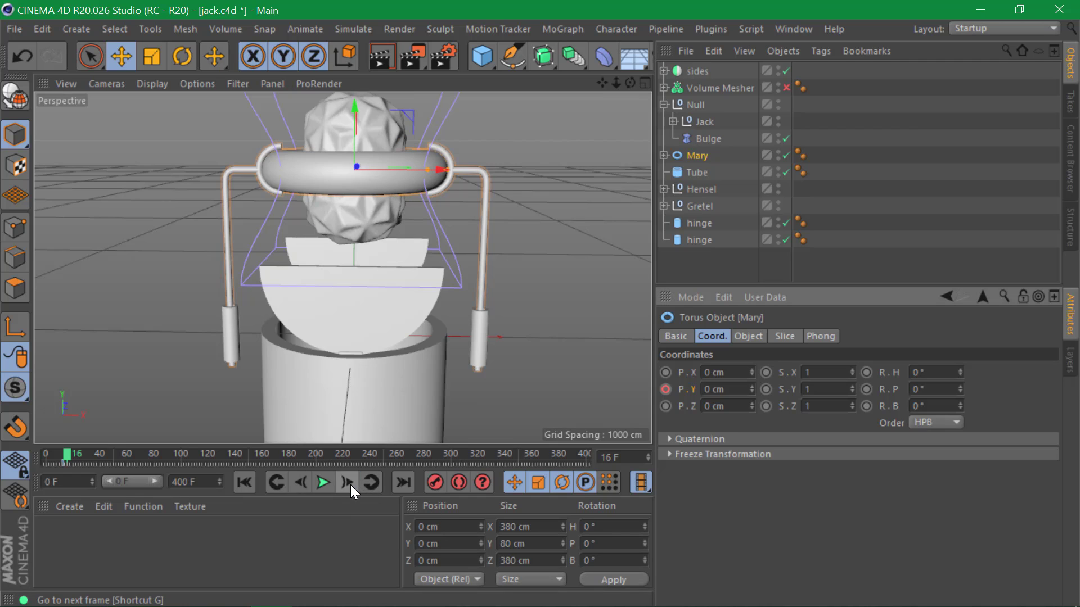
{"action": "left_click", "coordinate": [350, 485]}
{"action": "left_click", "coordinate": [349, 484]}
{"action": "left_click", "coordinate": [349, 485]}
{"action": "left_click", "coordinate": [350, 485]}
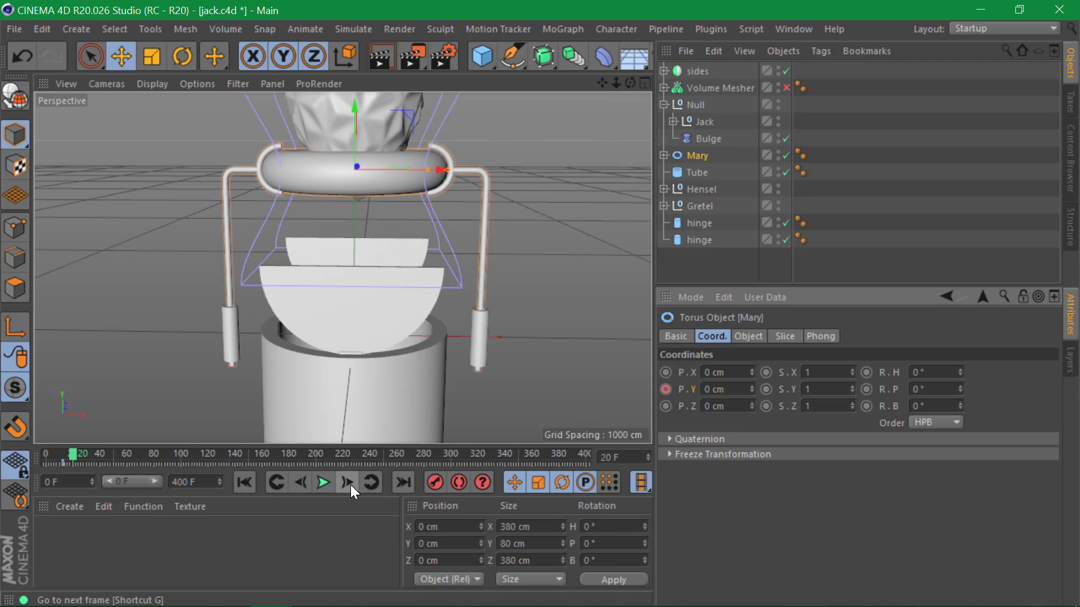
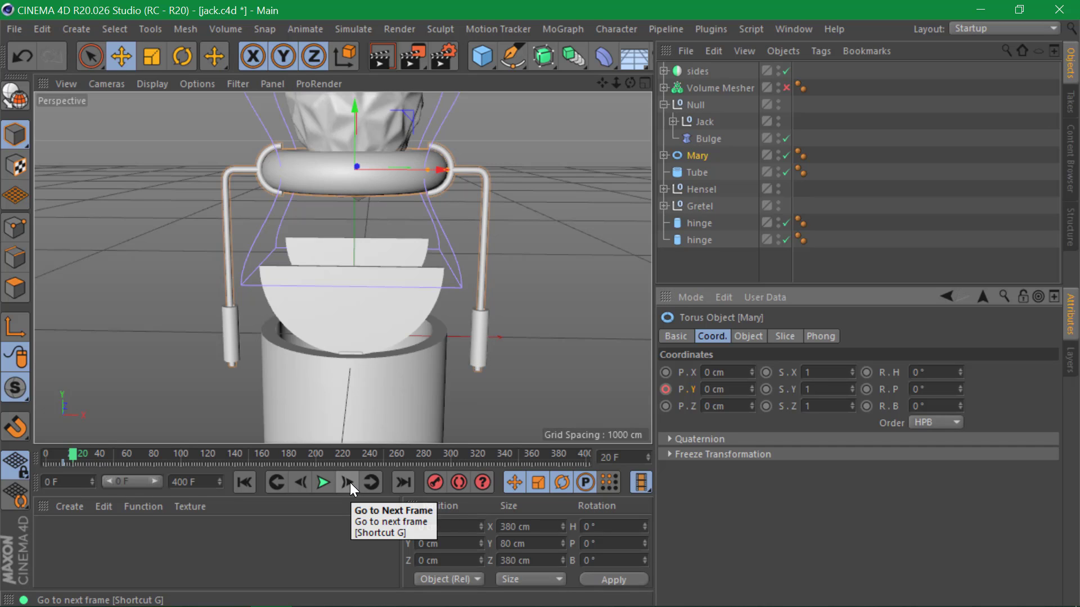
{"action": "mouse_move", "coordinate": [561, 602]}
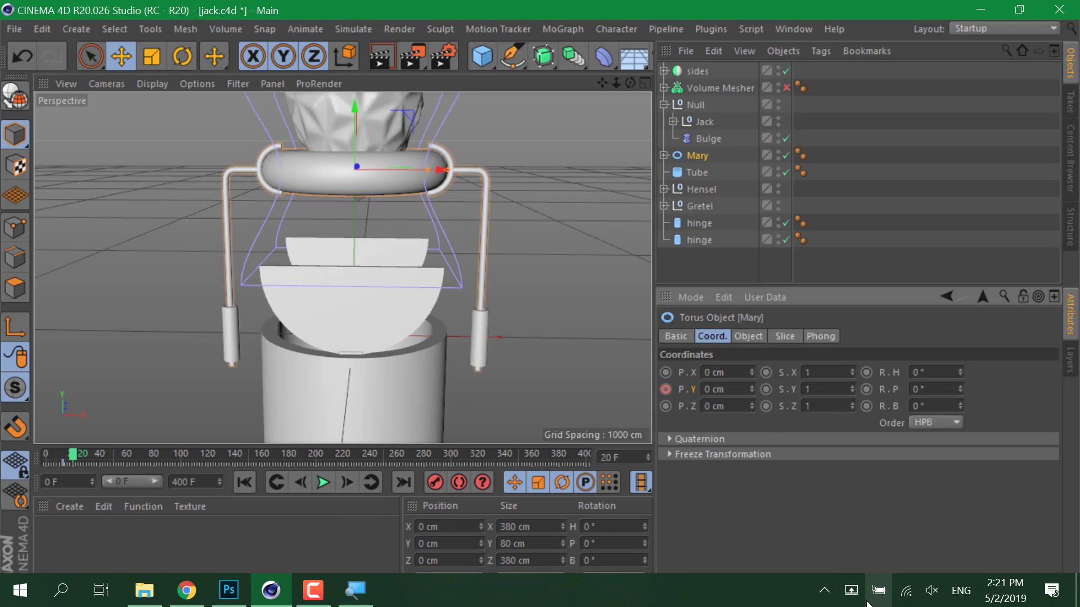
{"action": "left_click", "coordinate": [271, 590]}
{"action": "left_click", "coordinate": [313, 590]}
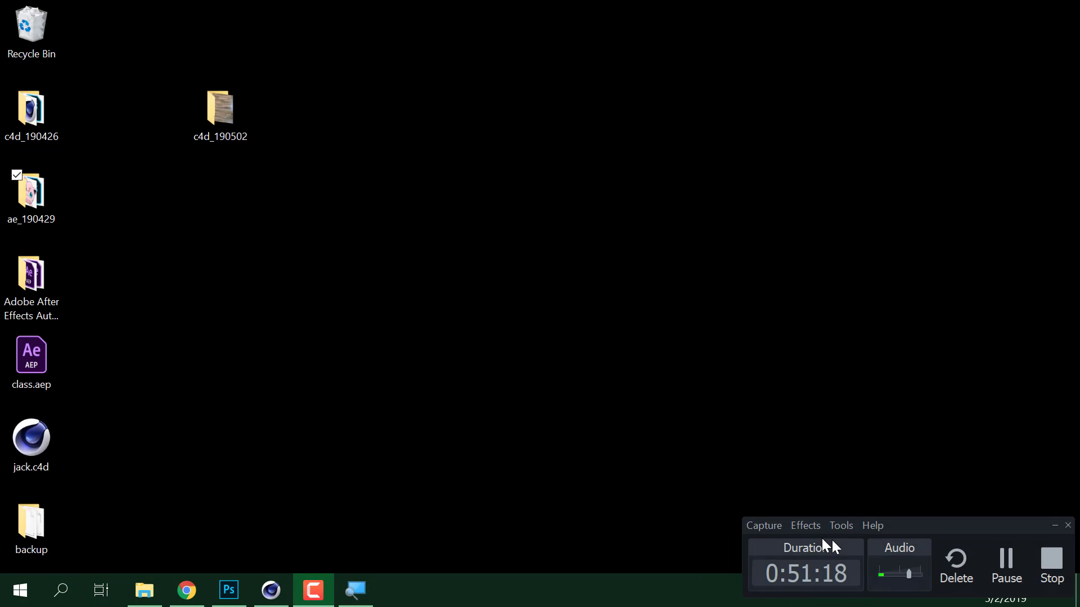
{"action": "left_click", "coordinate": [1003, 562]}
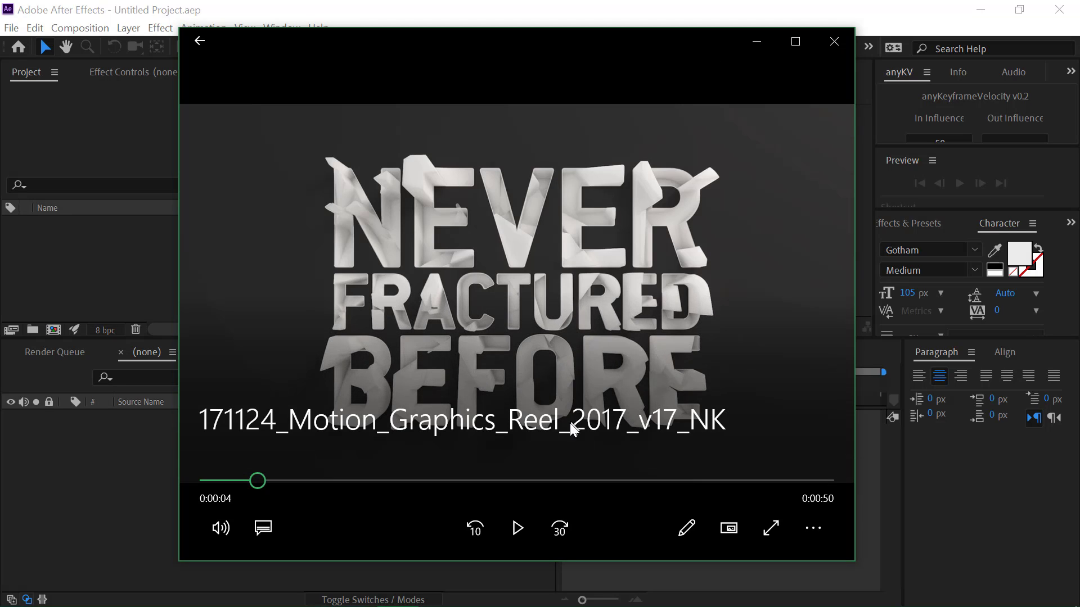
- Mute the 2017 motion graphics reel and replay its "NEVER FRACTURED BEFORE" text animation around the 4-second mark
{"action": "left_click", "coordinate": [221, 527]}
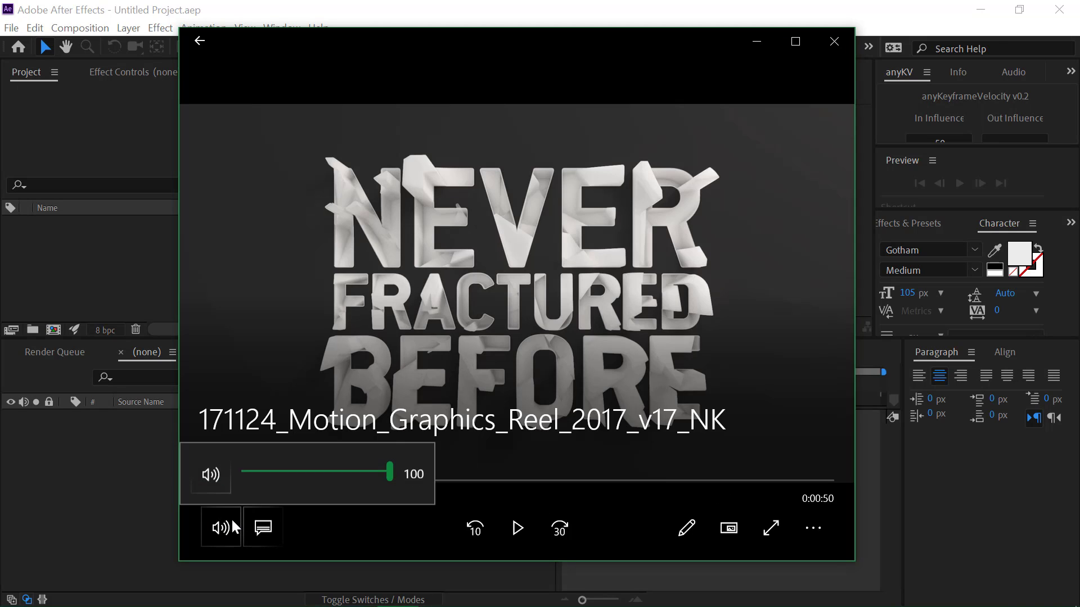
{"action": "left_click", "coordinate": [226, 477]}
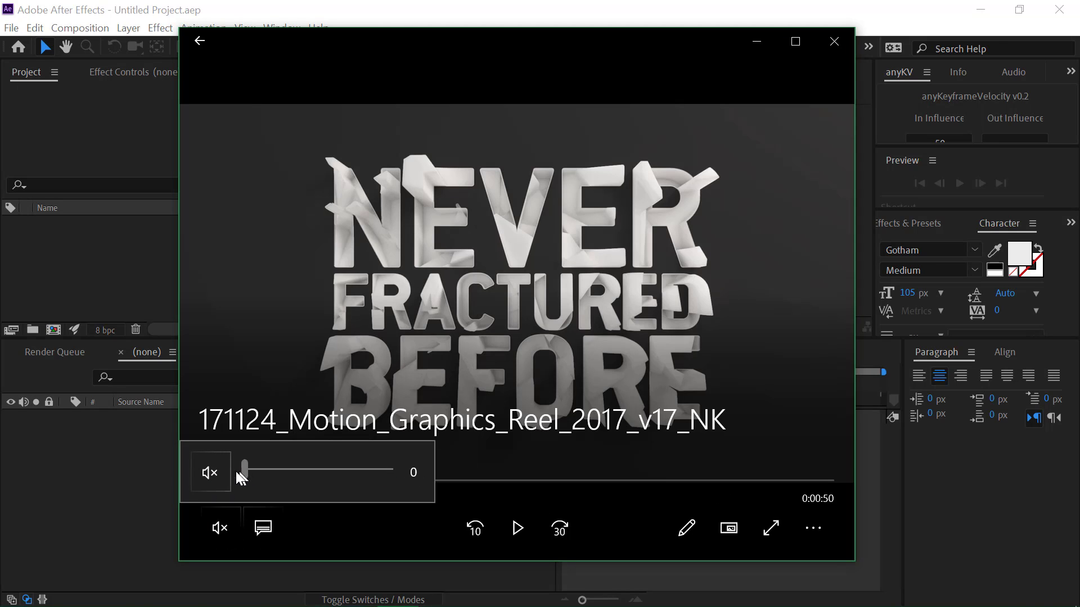
{"action": "left_click", "coordinate": [518, 525]}
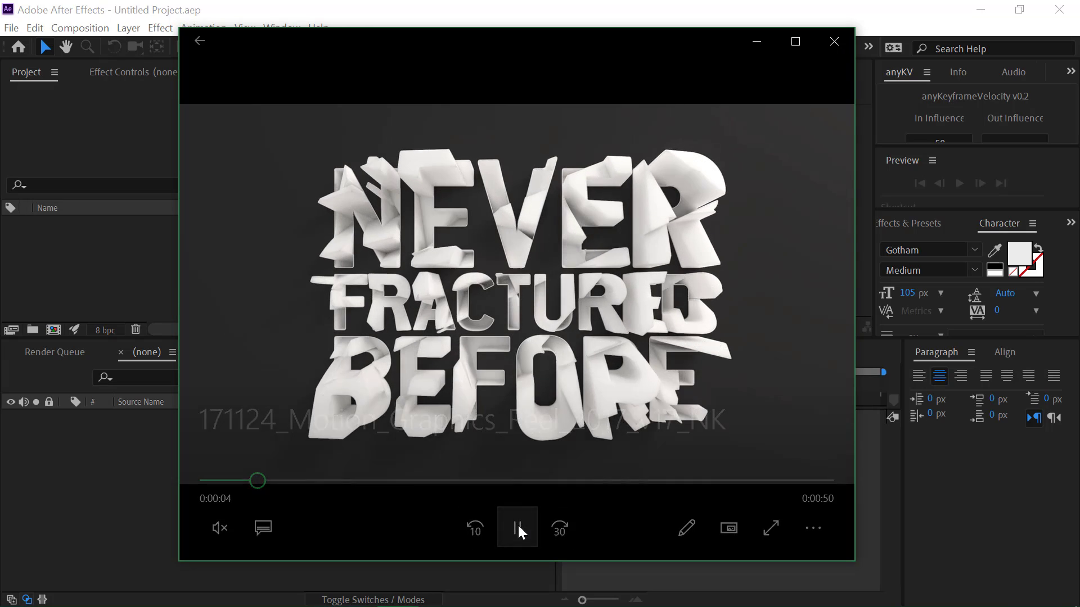
{"action": "left_click_drag", "start_coordinate": [264, 480], "coordinate": [246, 480]}
{"action": "left_click", "coordinate": [511, 523]}
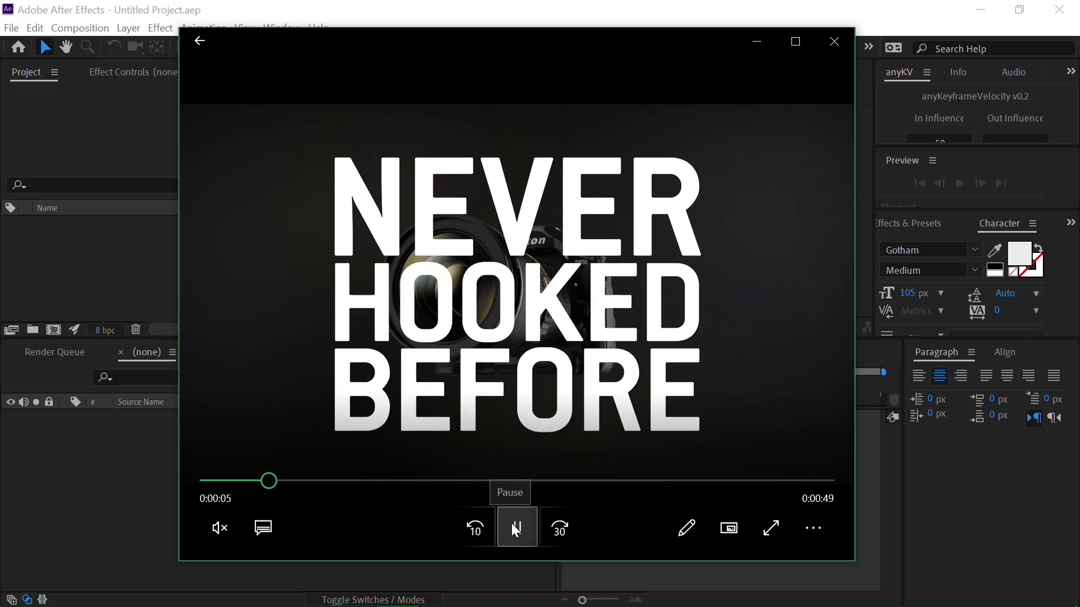
{"action": "left_click", "coordinate": [511, 523]}
{"action": "left_click_drag", "start_coordinate": [270, 480], "coordinate": [256, 479]}
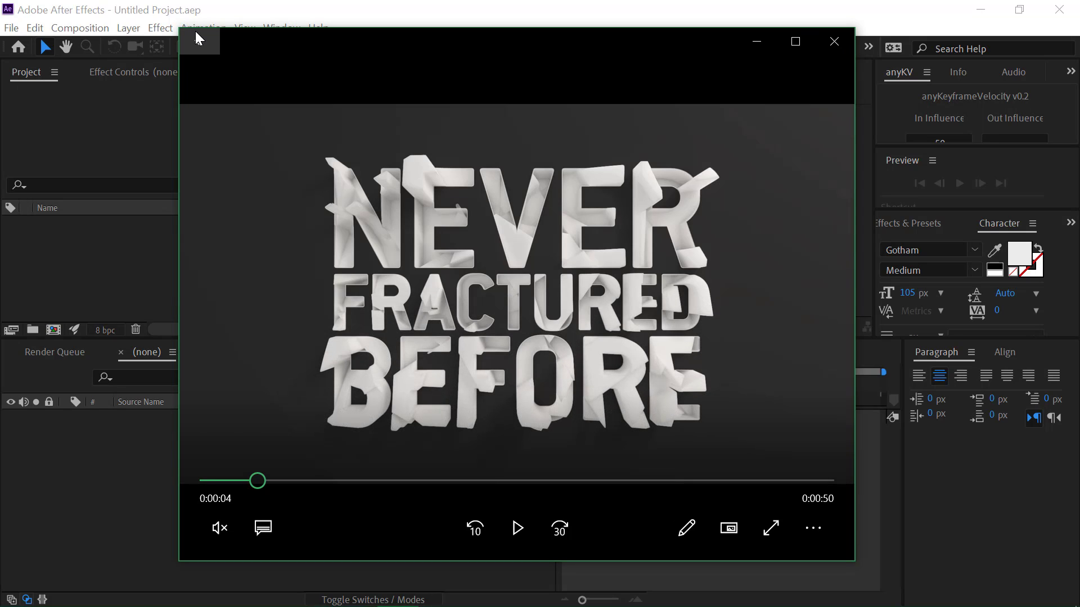
- Switch to After Effects and create a composition named Comp 1 with the HDTV 1080 25 preset
{"action": "left_click", "coordinate": [103, 252]}
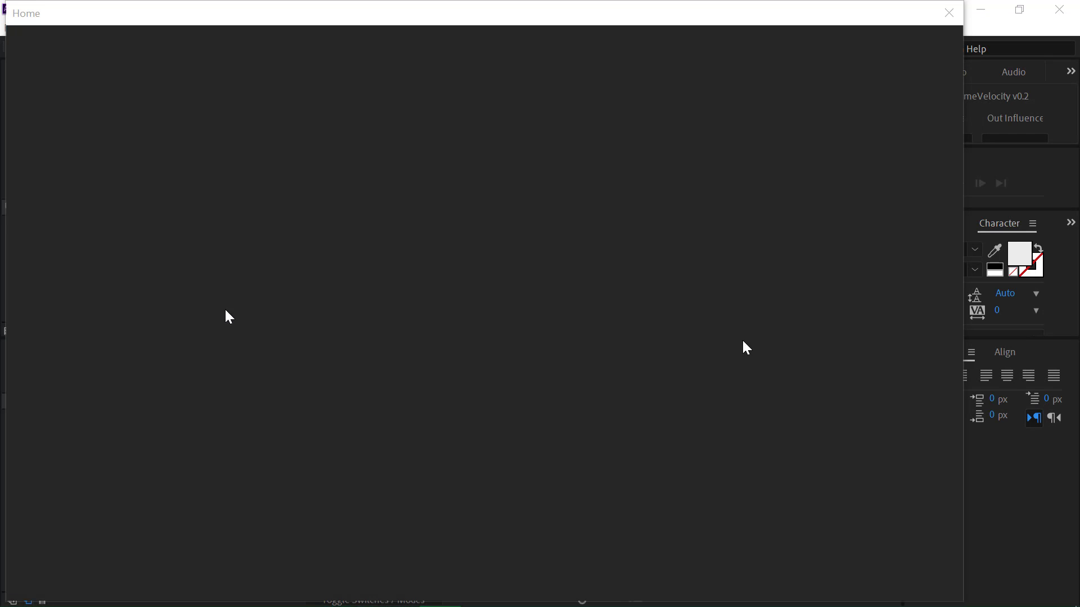
{"action": "left_click", "coordinate": [949, 13]}
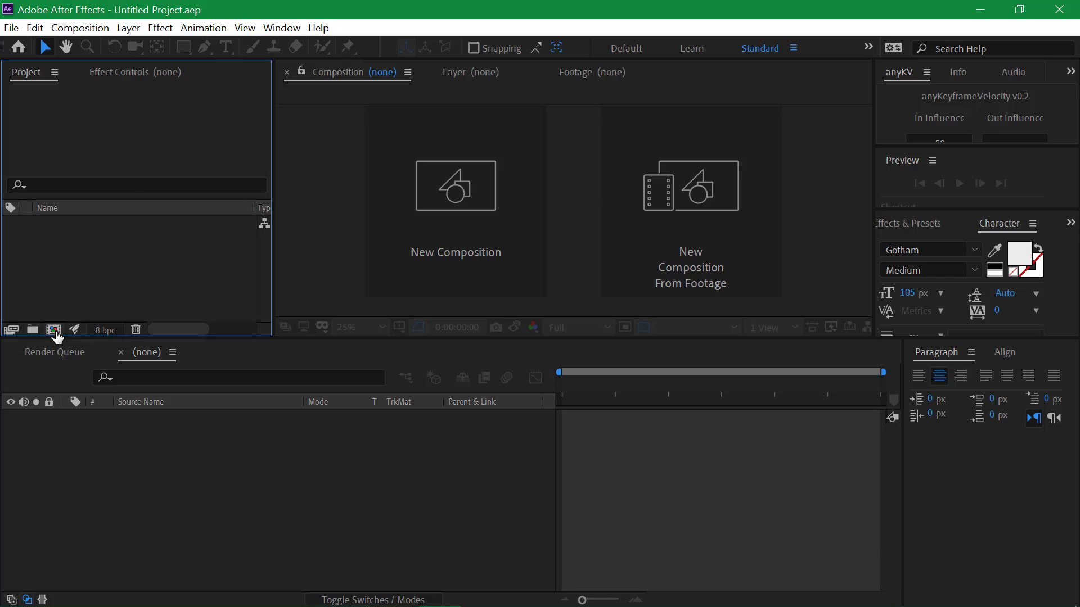
{"action": "left_click", "coordinate": [54, 330]}
{"action": "left_click", "coordinate": [559, 195]}
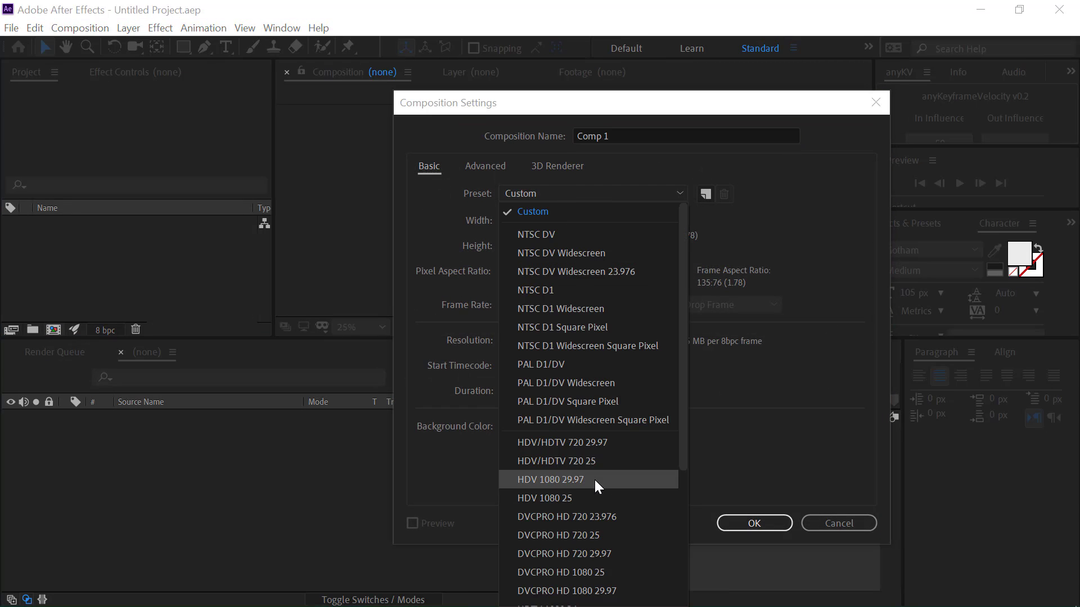
{"action": "scroll", "coordinate": [599, 562], "scroll_direction": "down", "scroll_amount": 4}
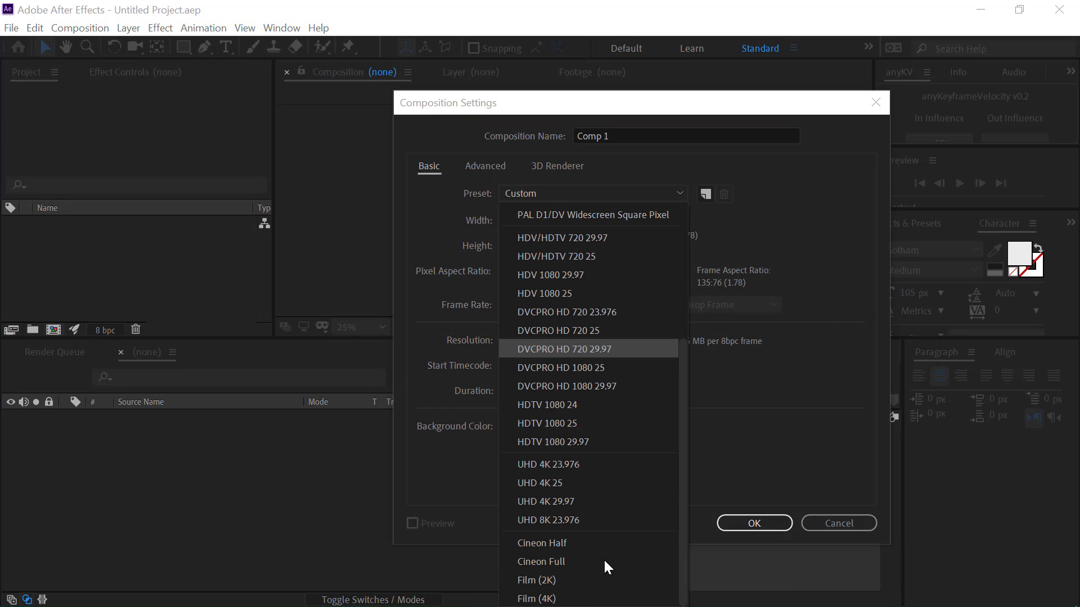
{"action": "left_click", "coordinate": [531, 437]}
{"action": "left_click", "coordinate": [562, 195]}
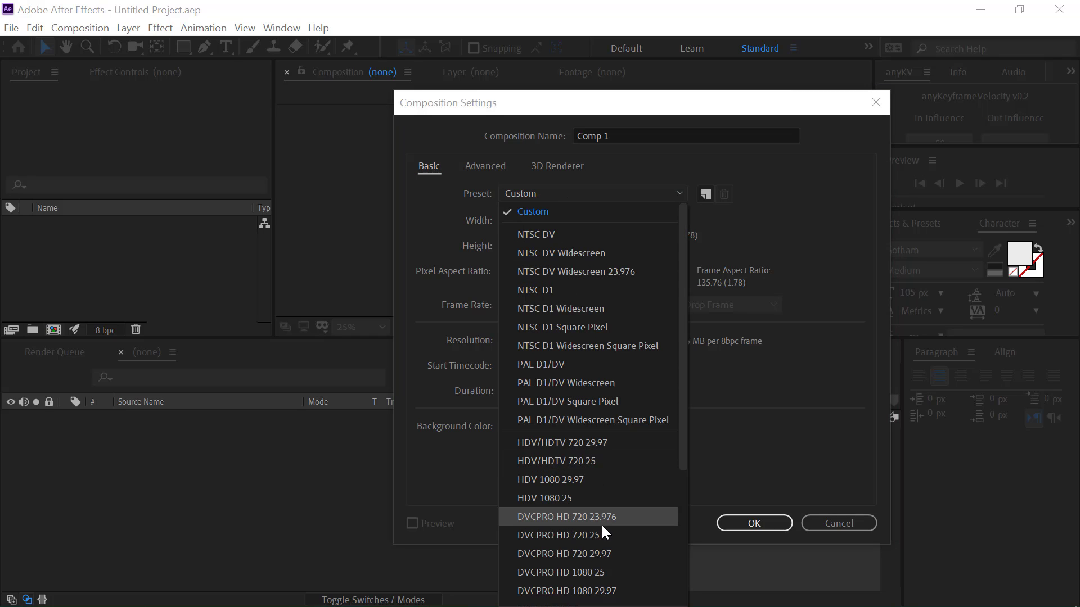
{"action": "scroll", "coordinate": [602, 531], "scroll_direction": "down", "scroll_amount": 4}
{"action": "left_click", "coordinate": [596, 419]}
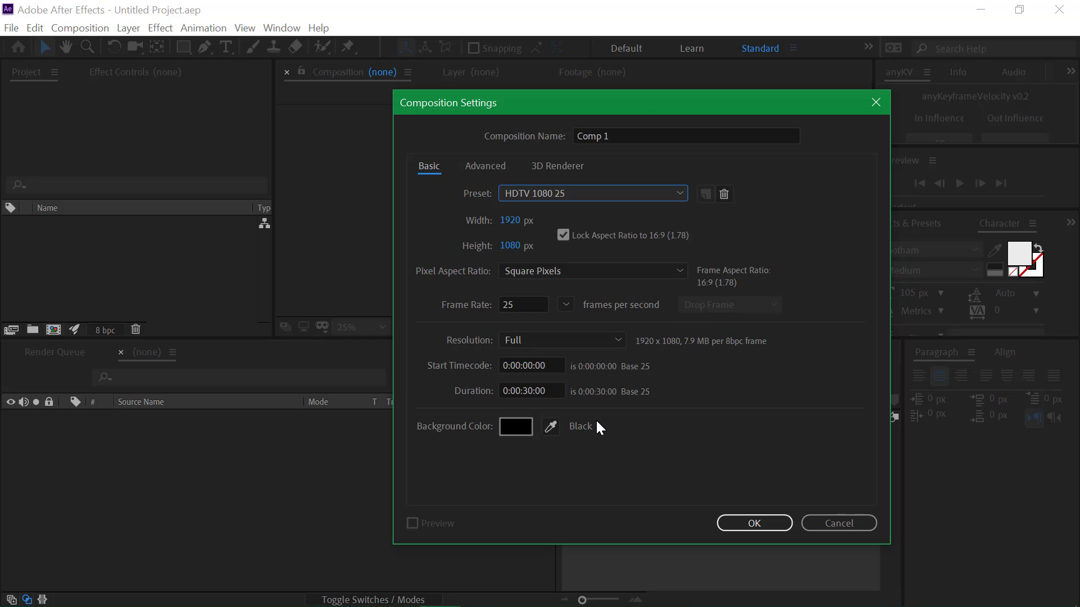
{"action": "left_click", "coordinate": [775, 523]}
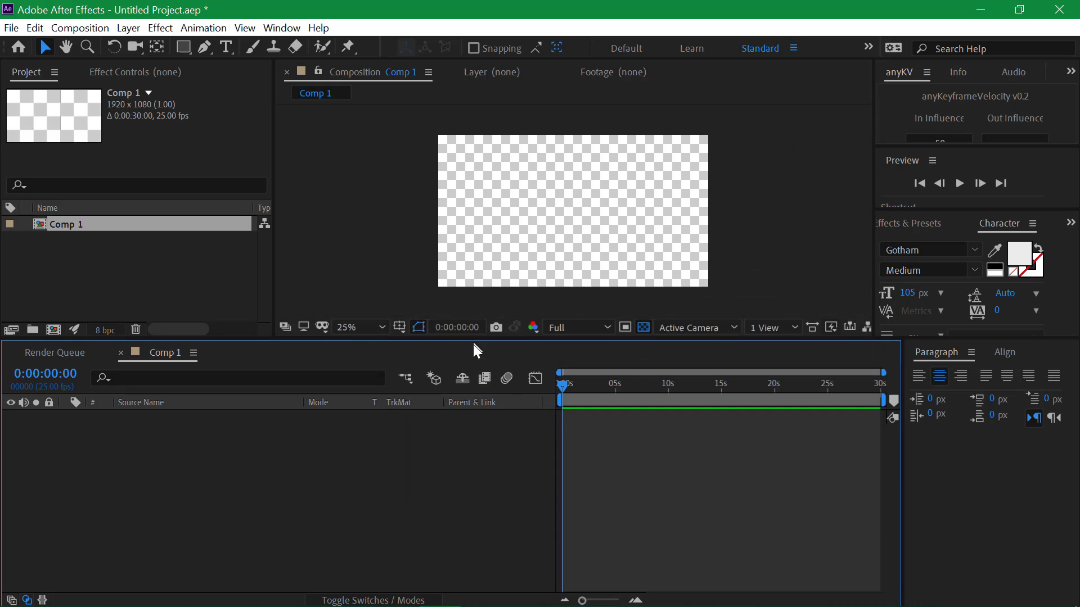
- Add a text layer reading "TEXT" to the composition and set its Gotham font style to Black
{"action": "left_click_drag", "start_coordinate": [473, 340], "coordinate": [473, 358]}
{"action": "key", "text": "ctrl+t"}
{"action": "left_click", "coordinate": [528, 225]}
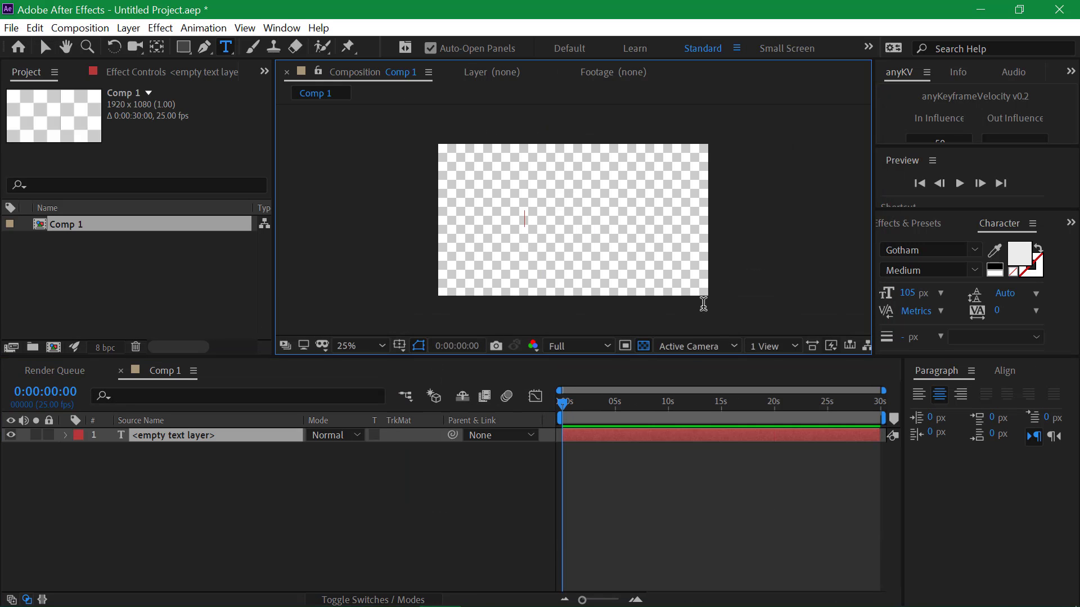
{"action": "type", "text": "TEXT"}
{"action": "key", "text": "Escape"}
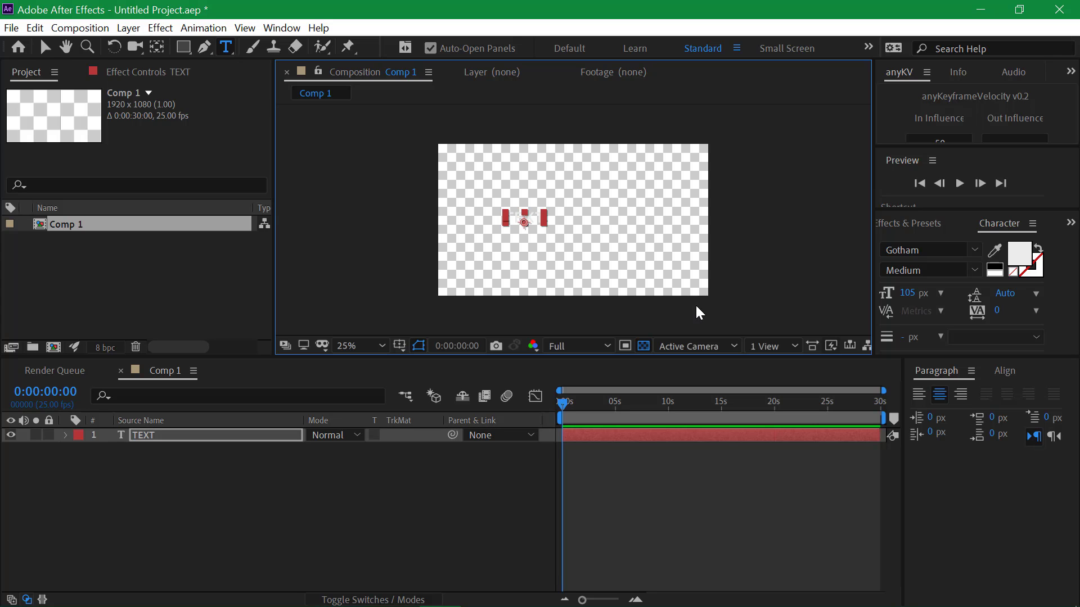
{"action": "key", "text": "v"}
{"action": "left_click", "coordinate": [973, 271]}
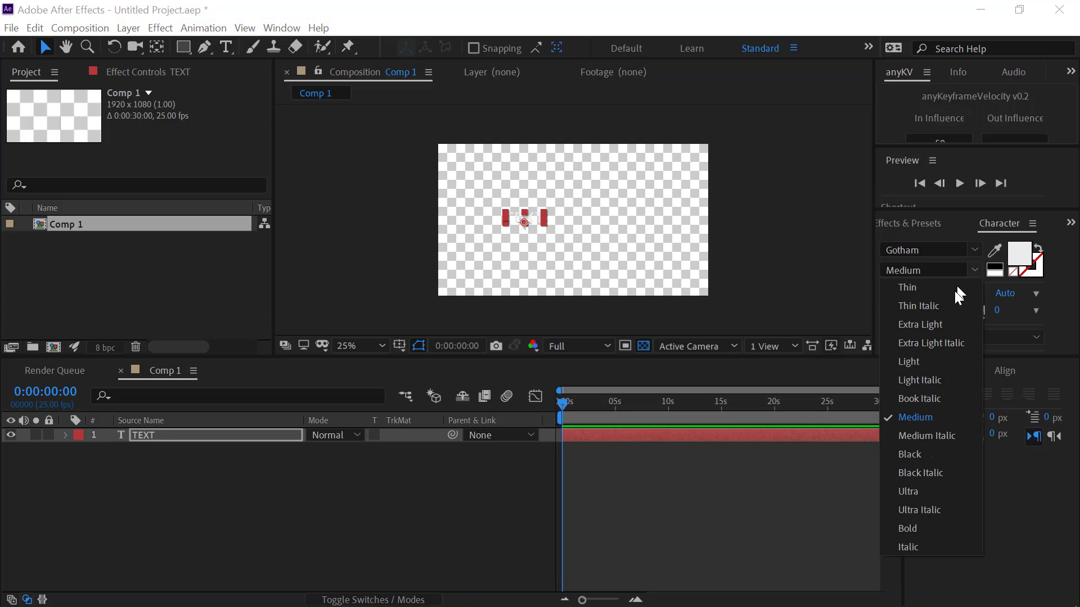
{"action": "left_click", "coordinate": [926, 454]}
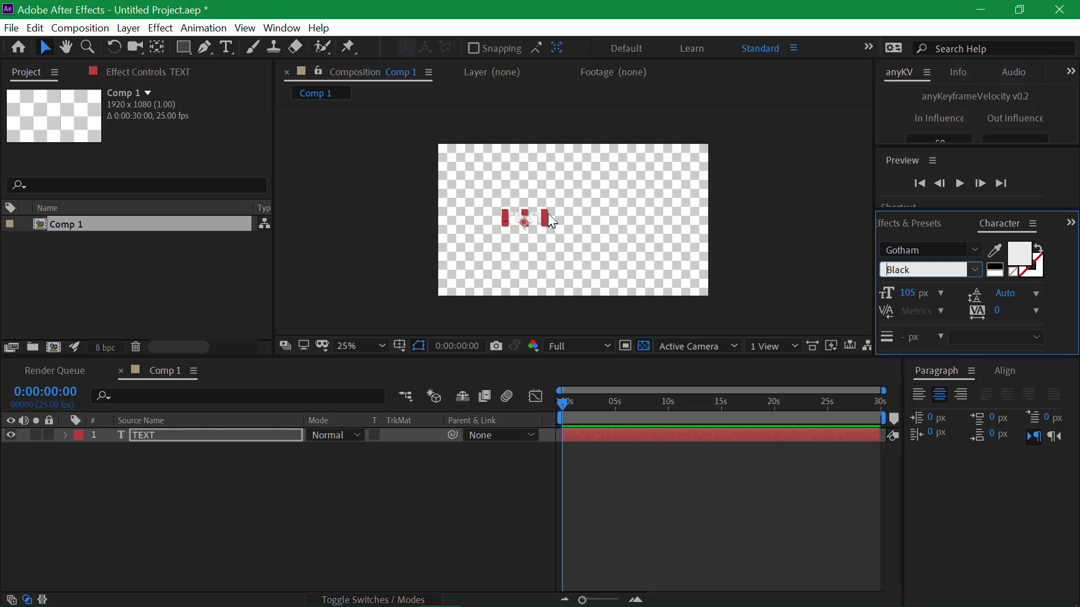
- Scale the text up proportionally to span most of the frame's width and turn off the transparency grid
{"action": "left_click_drag", "start_coordinate": [545, 213], "coordinate": [585, 233], "text": "shift"}
{"action": "left_click", "coordinate": [196, 540]}
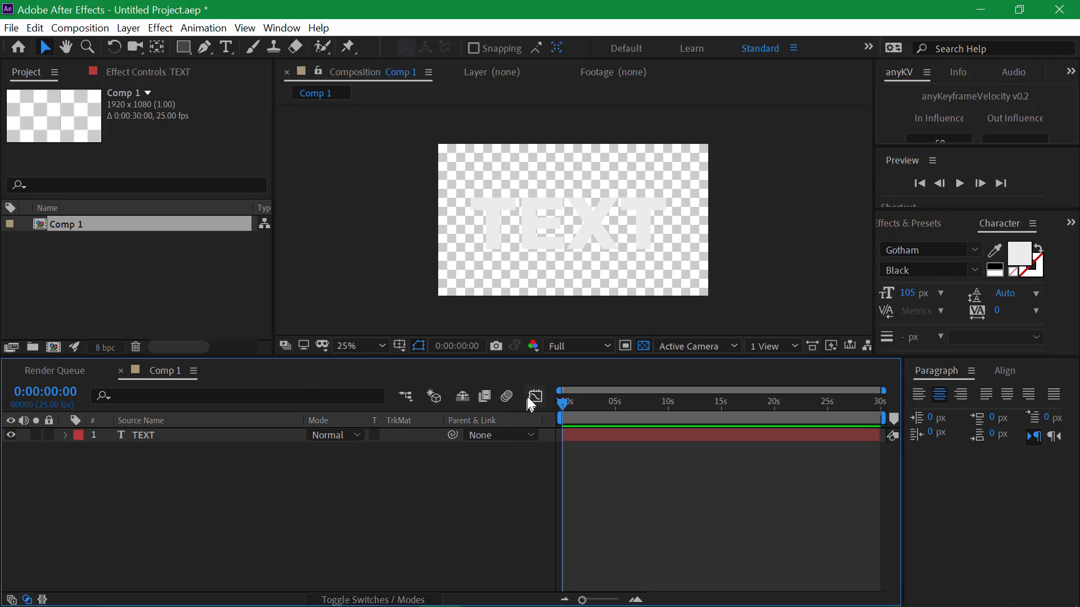
{"action": "left_click", "coordinate": [643, 346]}
{"action": "left_click", "coordinate": [334, 491]}
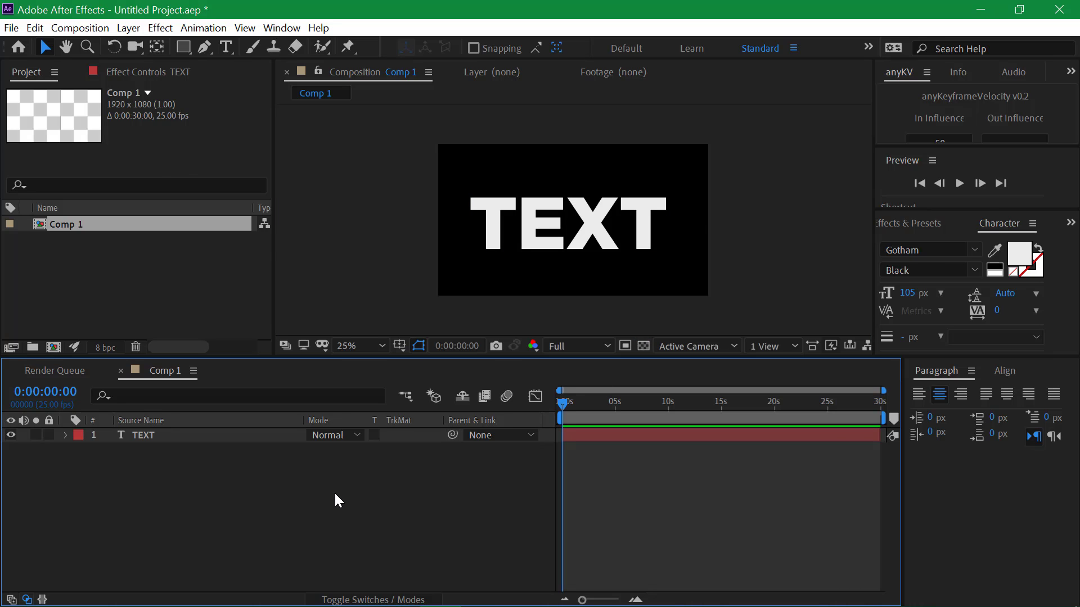
- Glance at the reel's fractured text, return to After Effects, and add a 1920 x 1080 white solid to Comp 1
{"action": "key", "text": "alt+Tab"}
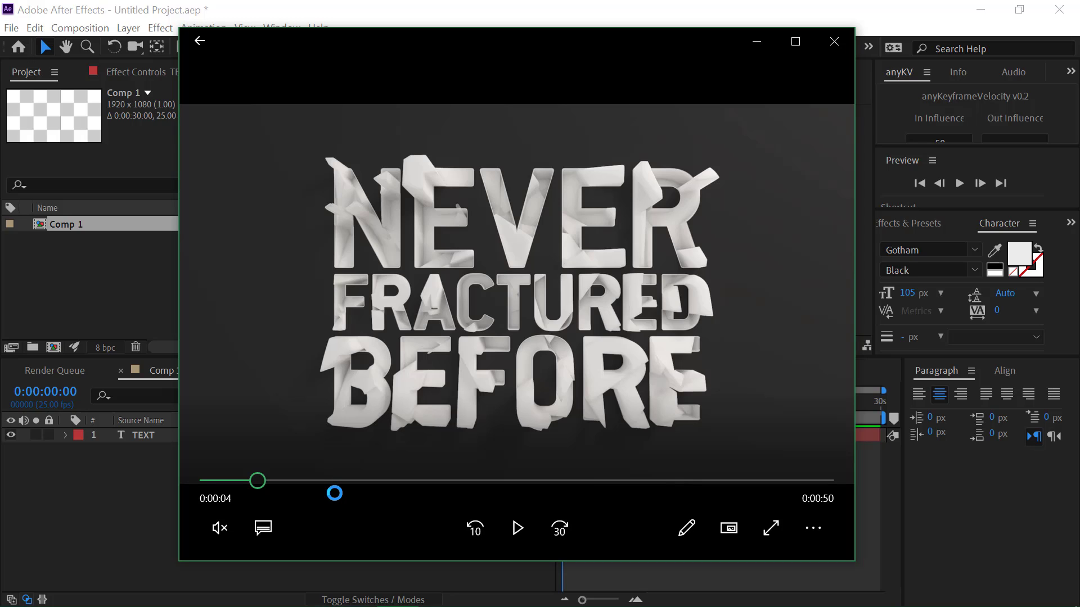
{"action": "left_click", "coordinate": [19, 271]}
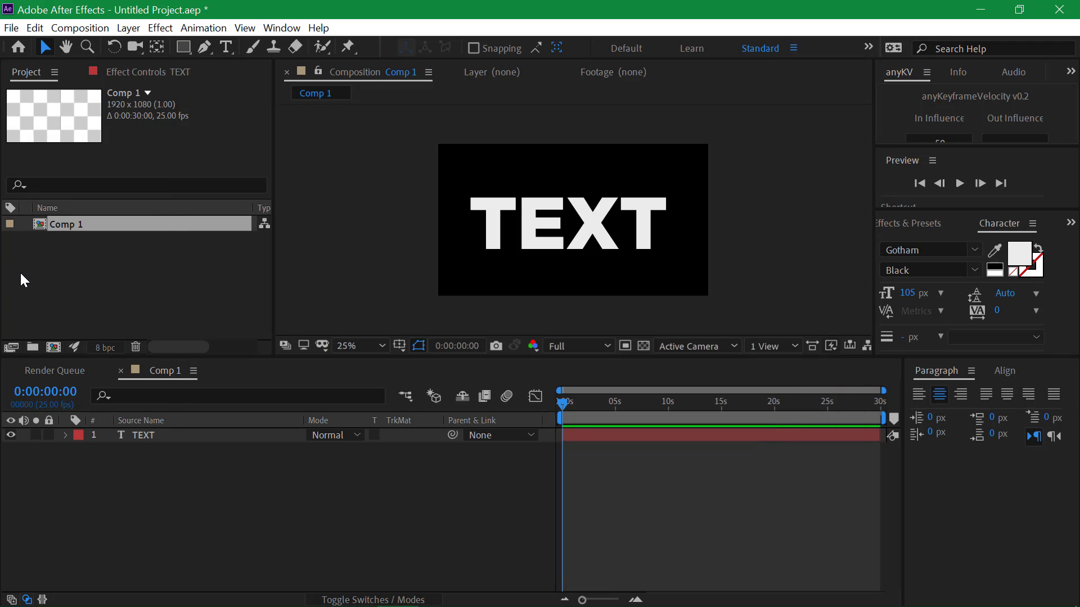
{"action": "left_click", "coordinate": [153, 468]}
{"action": "key", "text": "ctrl+y"}
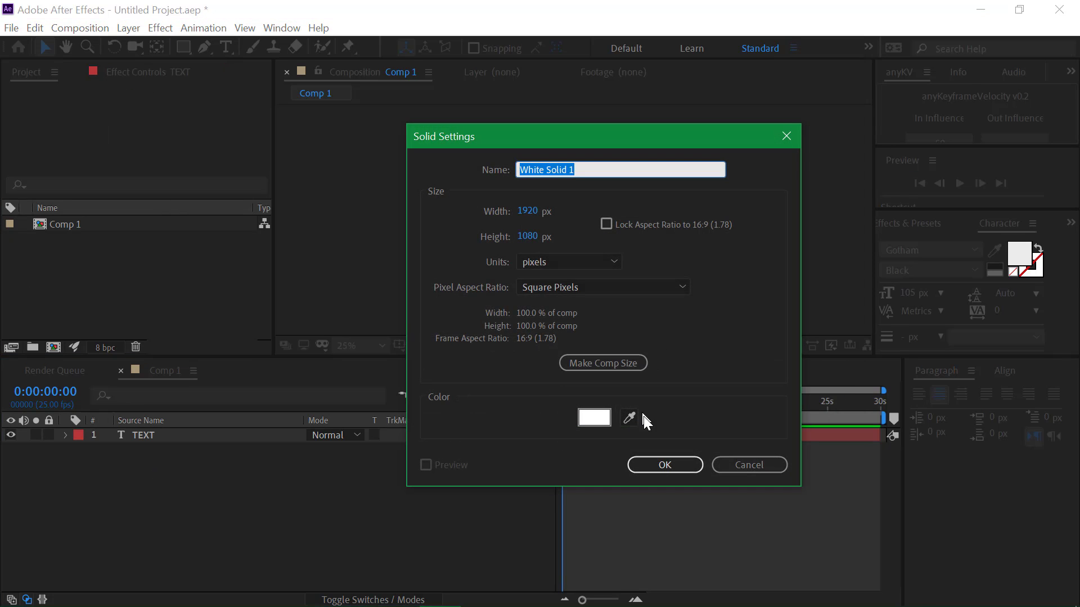
{"action": "left_click", "coordinate": [664, 465]}
- Apply the Turbulent Noise effect to the white solid and set its fractal type to Strings
{"action": "key", "text": "ctrl+space"}
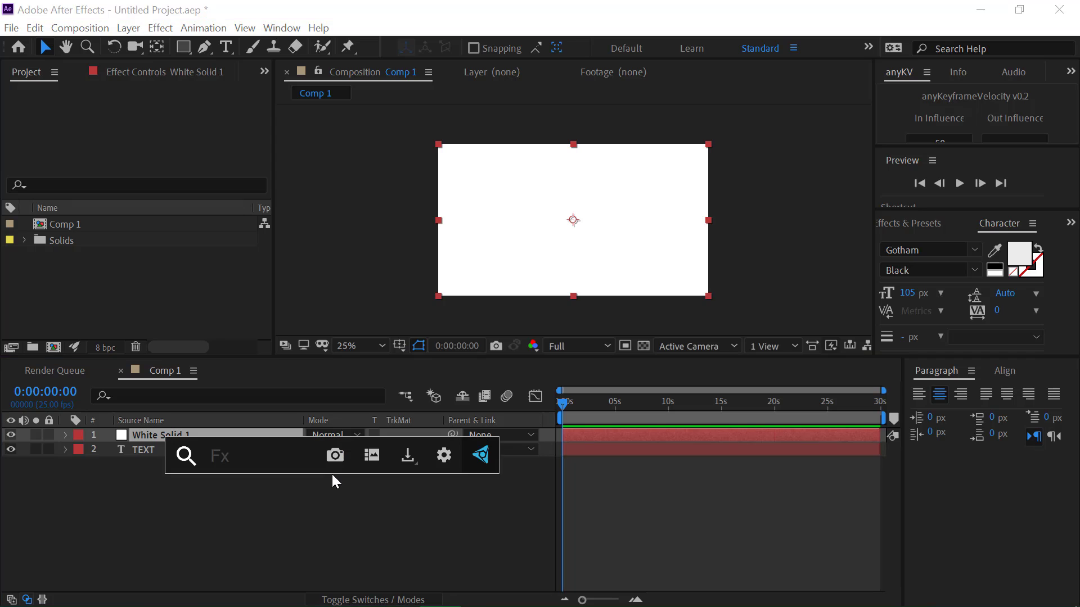
{"action": "type", "text": "t"}
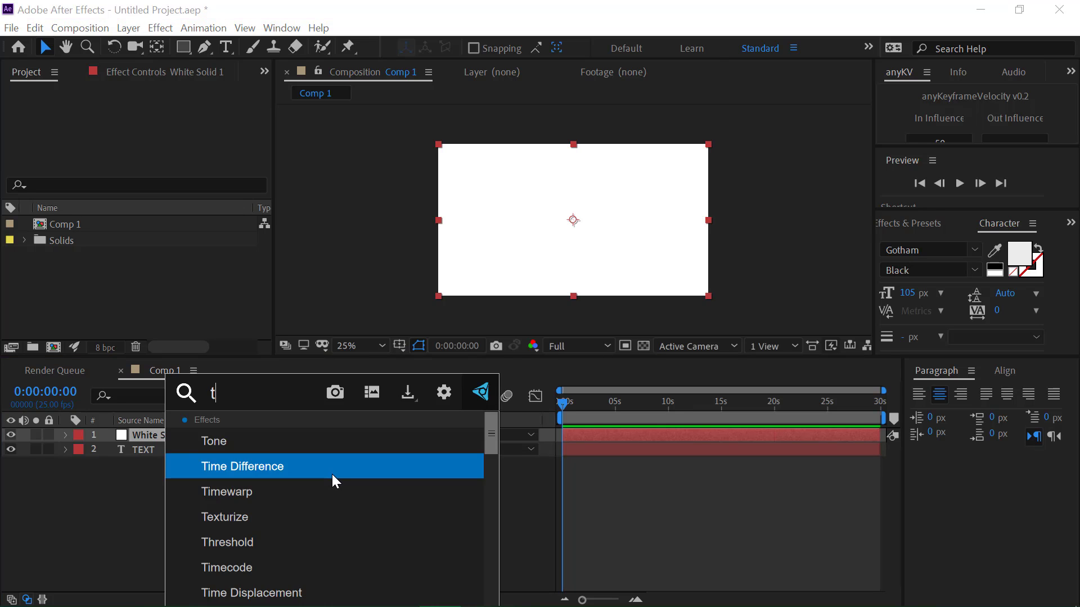
{"action": "type", "text": "urbl"}
{"action": "key", "text": "BackSpace"}
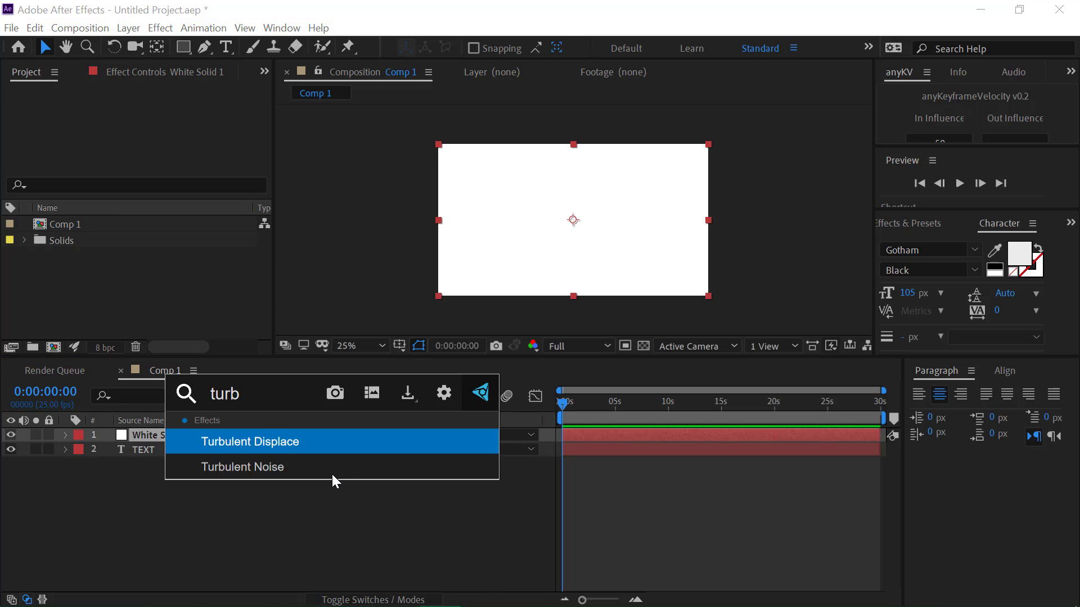
{"action": "left_click", "coordinate": [332, 472]}
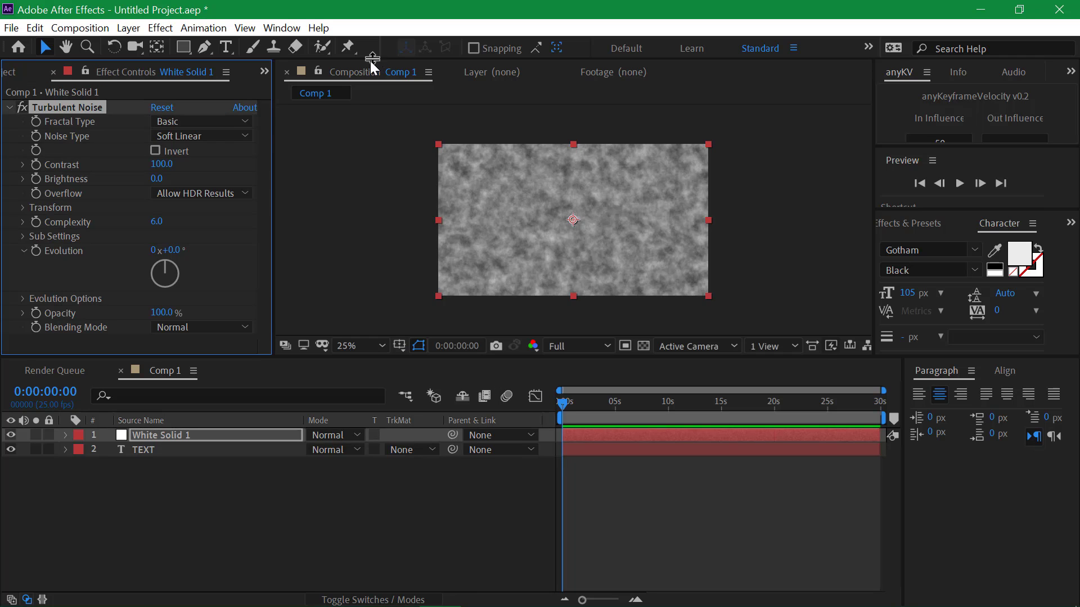
{"action": "left_click", "coordinate": [188, 121]}
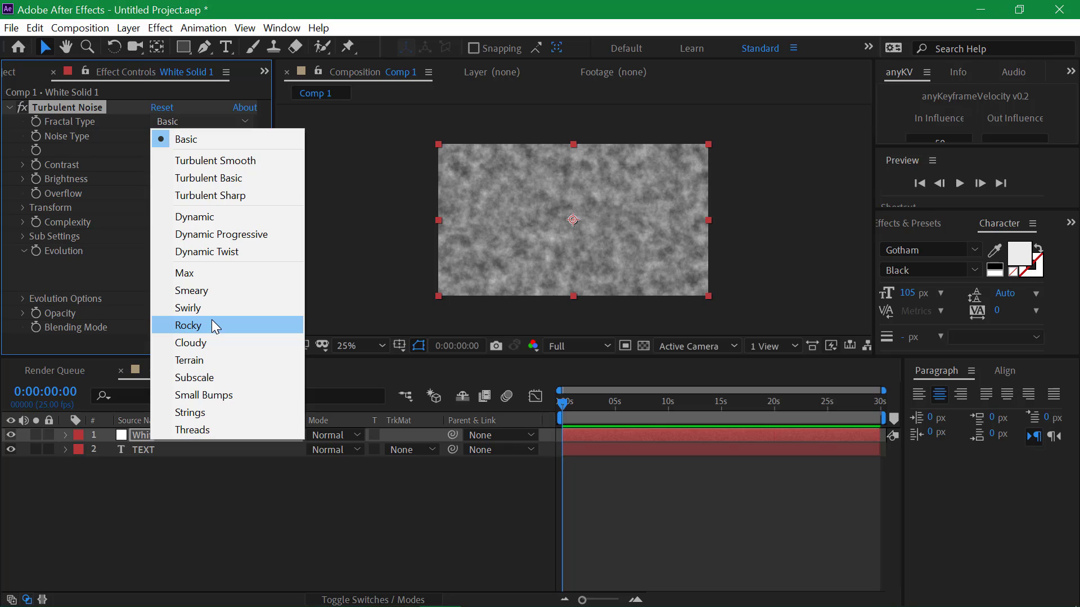
{"action": "left_click", "coordinate": [224, 413]}
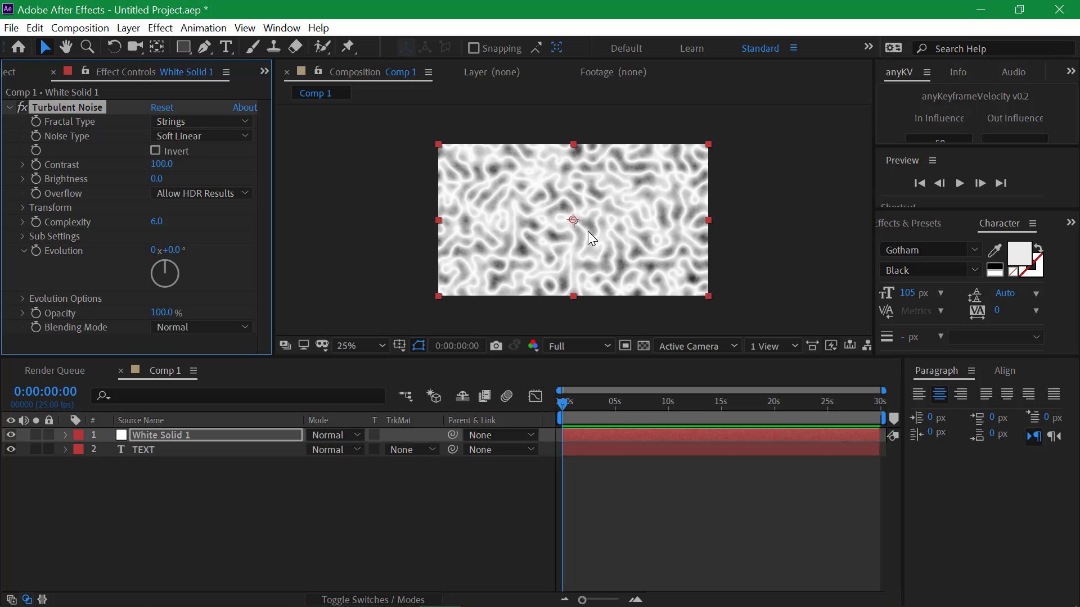
{"action": "key", "text": "z"}
{"action": "left_click", "coordinate": [572, 208]}
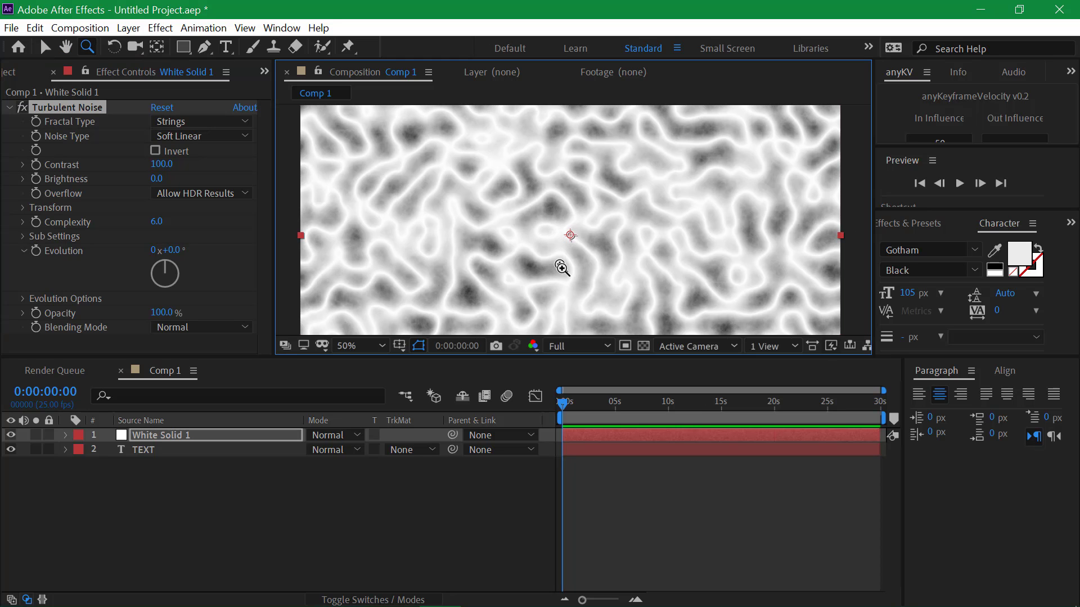
- Switch to the motion graphics reel, play a bit more of the fractured text animation, and return to After Effects
{"action": "key", "text": "alt+Tab"}
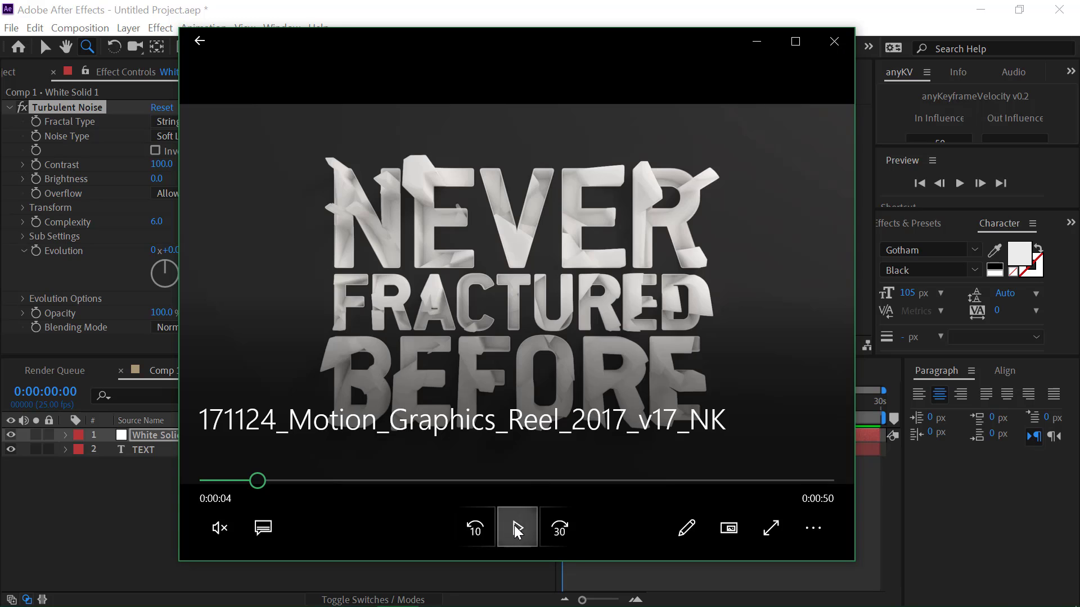
{"action": "left_click", "coordinate": [517, 530]}
{"action": "key", "text": "alt+Tab"}
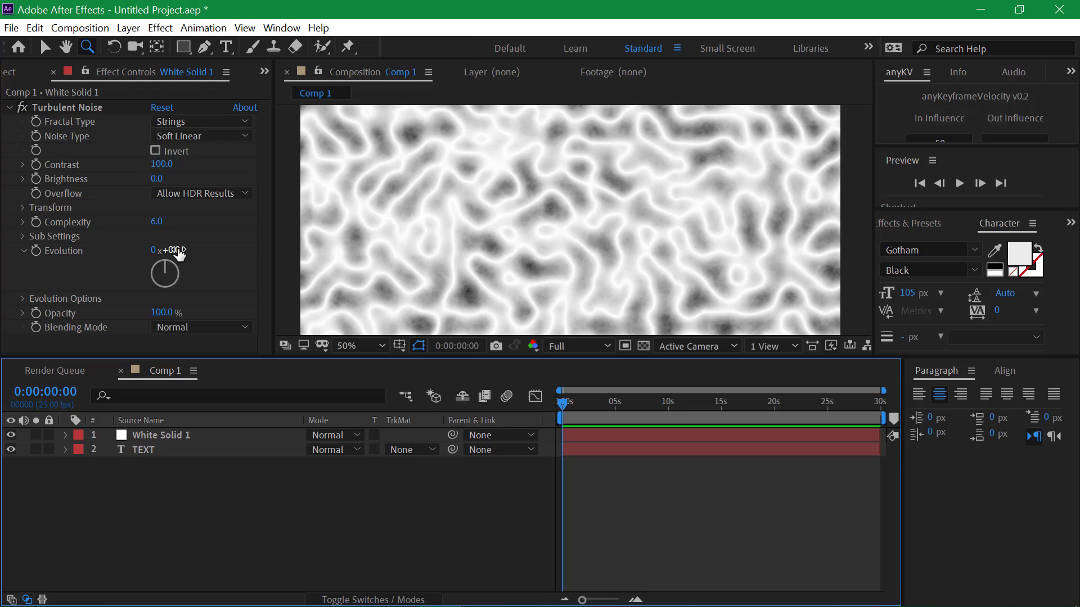
- Add the expression value*time to Turbulent Noise's Evolution, enter a nonzero angle for it, and preview the motion
{"action": "left_click", "coordinate": [36, 250], "text": "alt"}
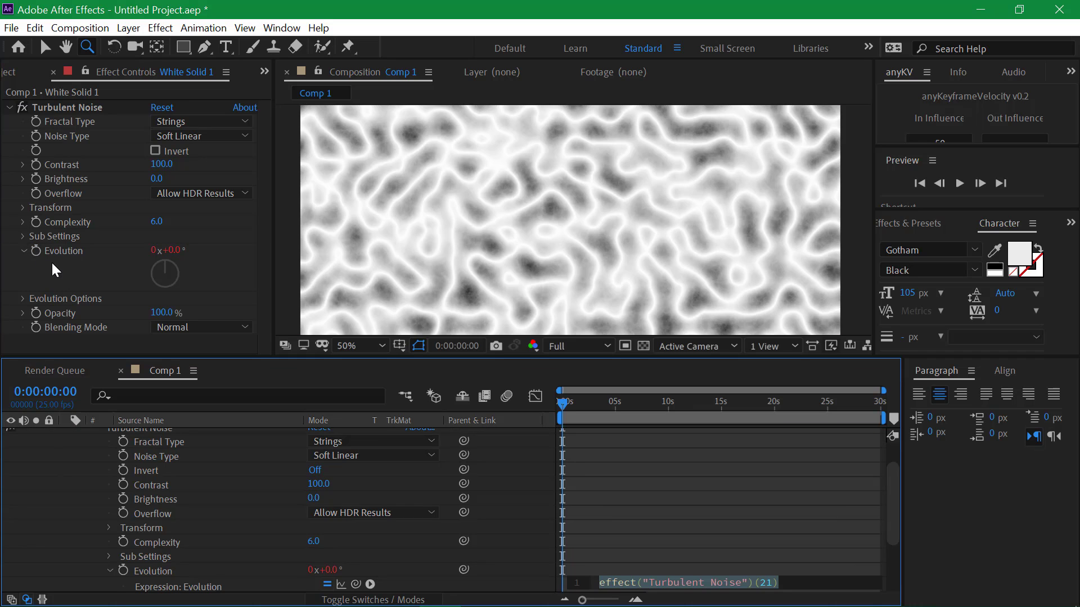
{"action": "type", "text": "value*time"}
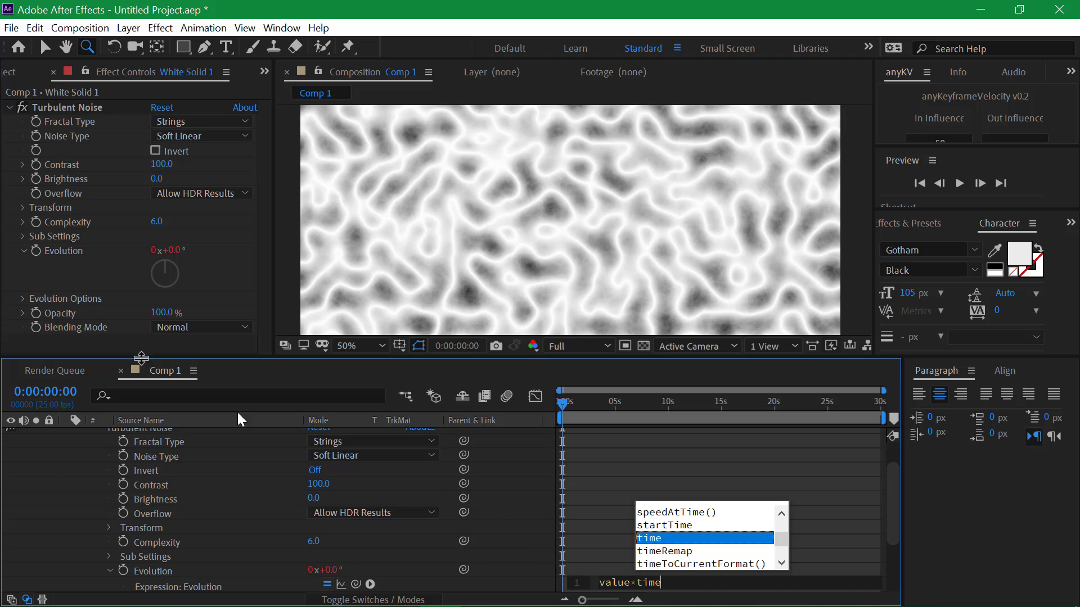
{"action": "left_click", "coordinate": [516, 560]}
{"action": "left_click", "coordinate": [338, 569]}
{"action": "type", "text": "0"}
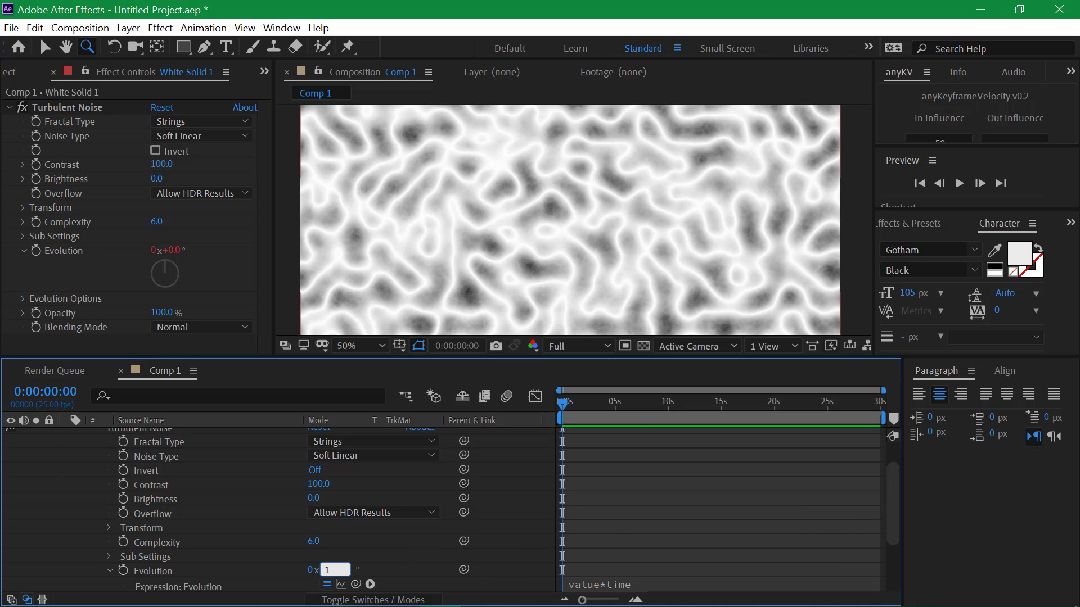
{"action": "key", "text": "Return"}
{"action": "key", "text": "space"}
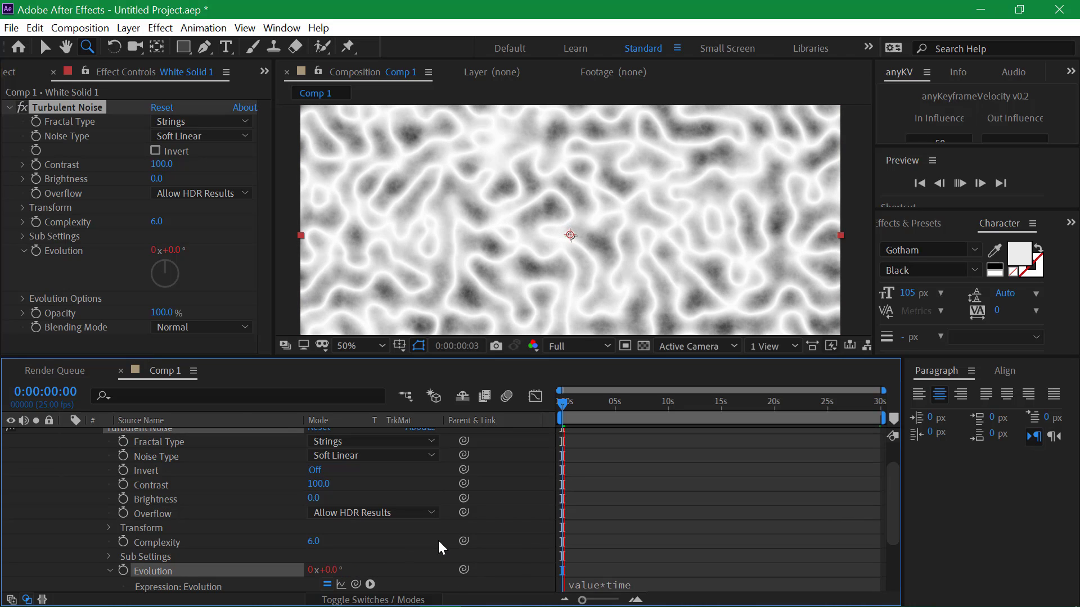
{"action": "key", "text": "space"}
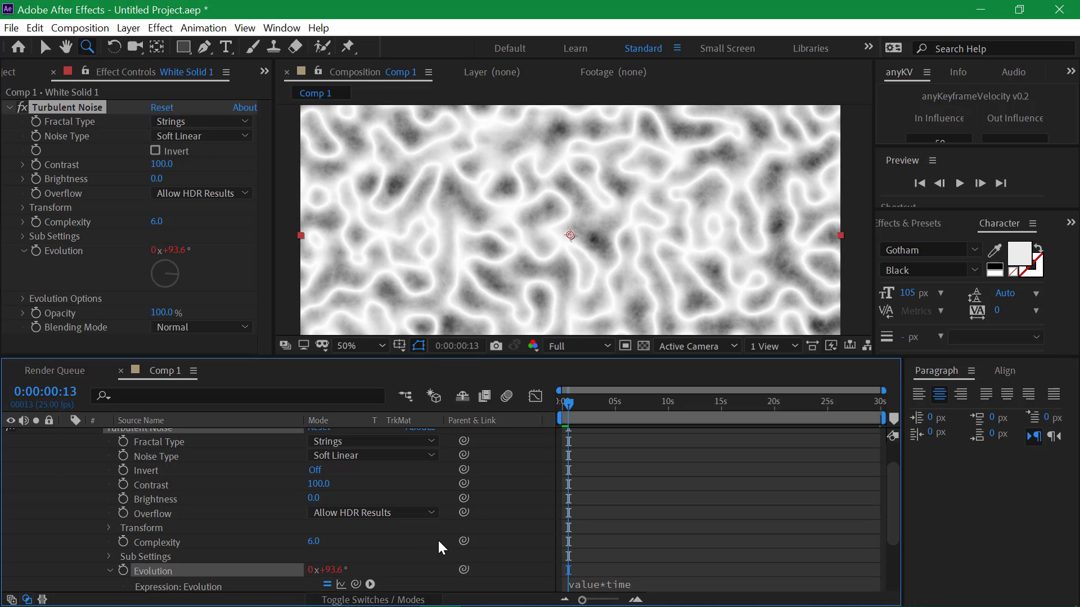
- Increase the Evolution's whole revolutions to speed up the noise, preview it, and return to the first frame
{"action": "left_click", "coordinate": [313, 570]}
{"action": "key", "text": "Return"}
{"action": "key", "text": "space"}
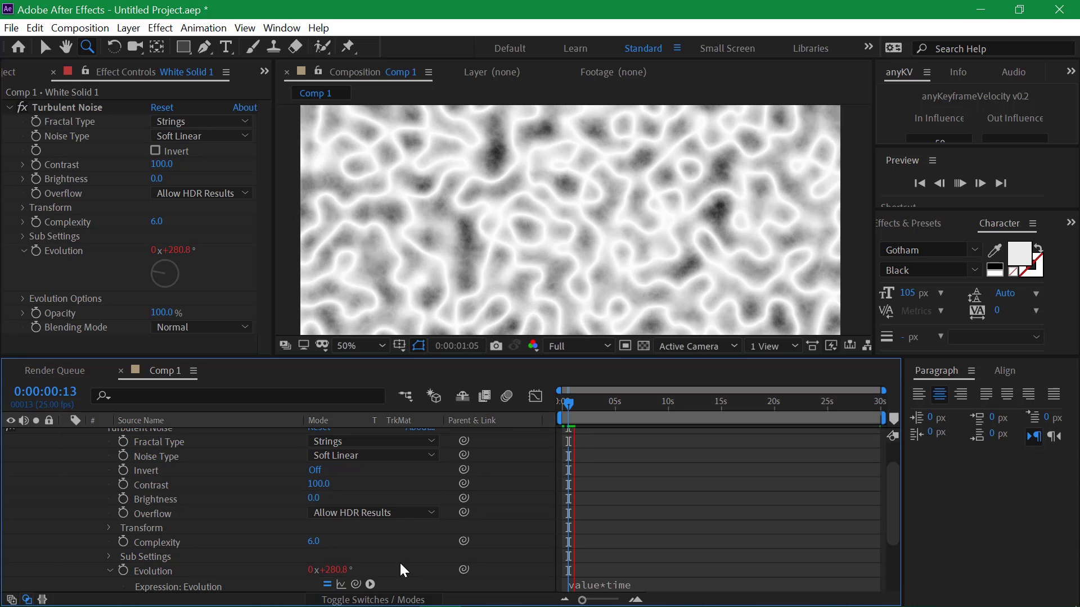
{"action": "key", "text": "space"}
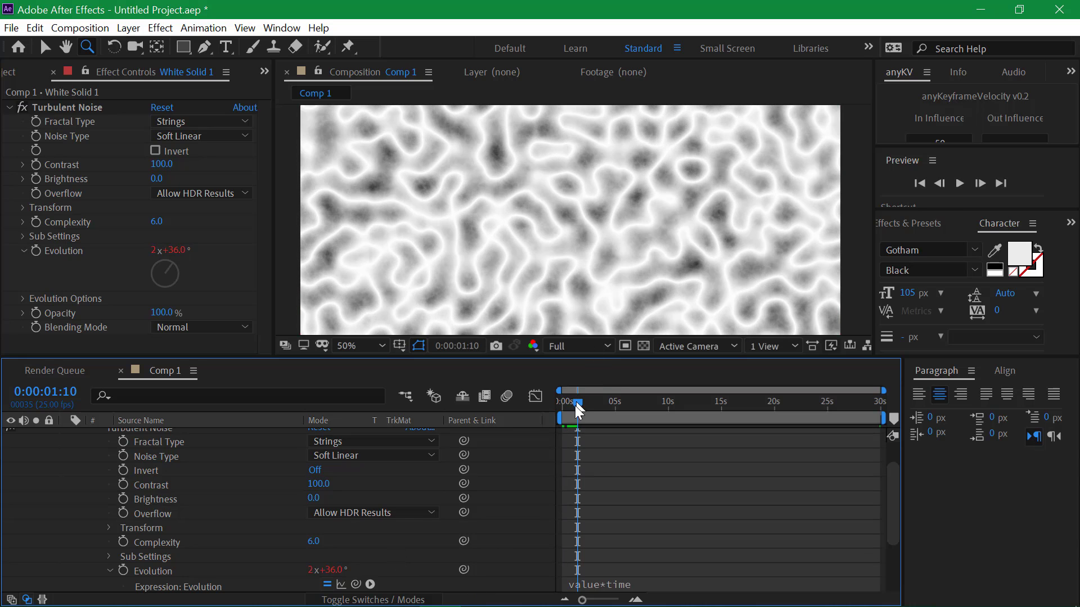
{"action": "left_click_drag", "start_coordinate": [575, 406], "coordinate": [518, 400]}
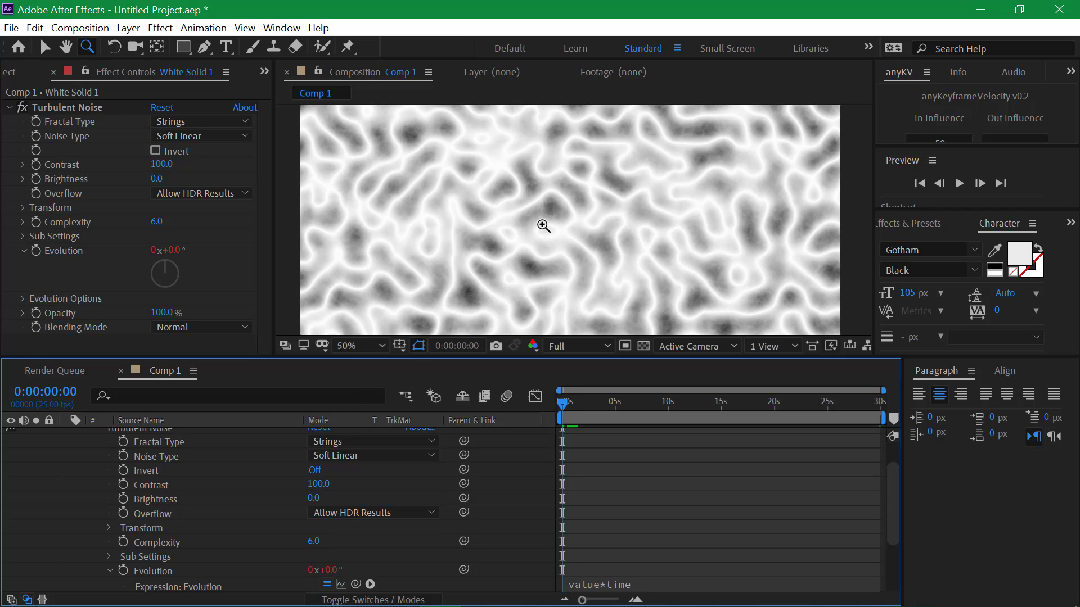
{"action": "scroll", "coordinate": [577, 213], "scroll_direction": "down", "scroll_amount": 2}
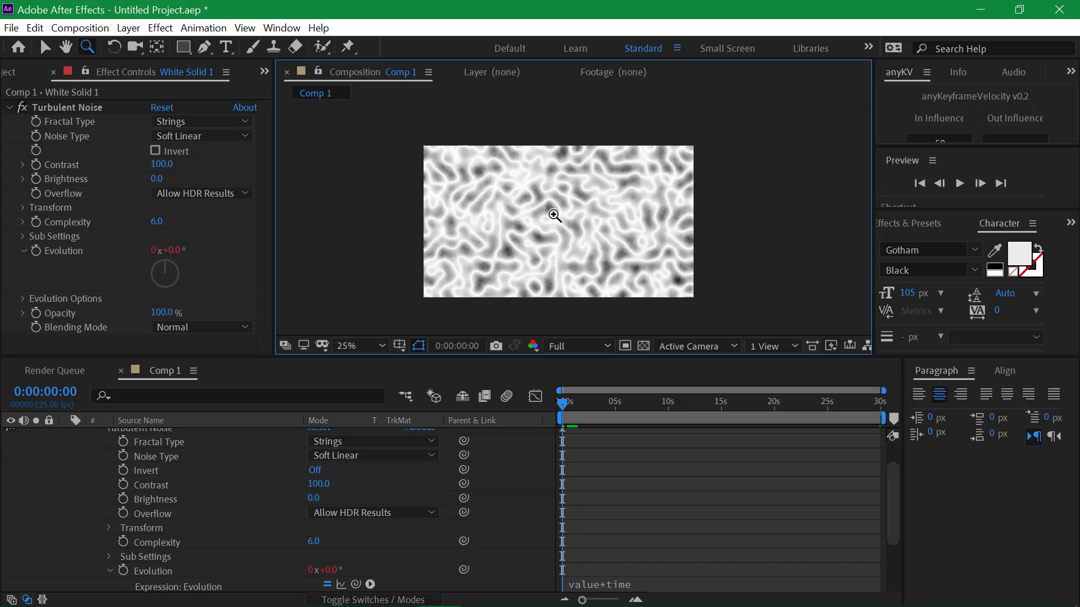
- Check the reel's fractured text again, return to After Effects, and collapse the white solid's properties in an enlarged timeline
{"action": "key", "text": "alt+Tab"}
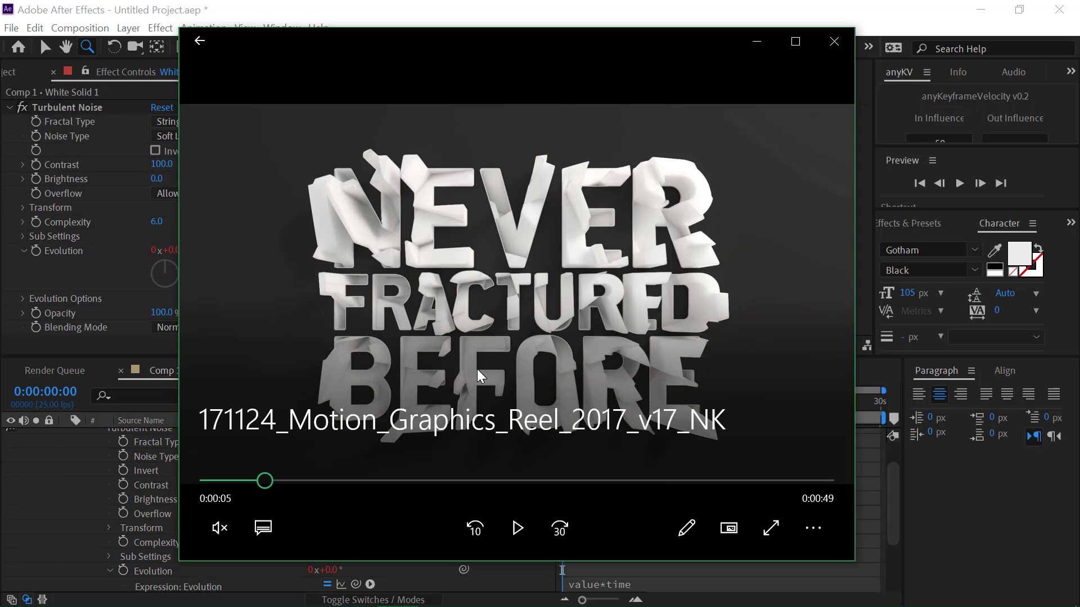
{"action": "left_click", "coordinate": [93, 13]}
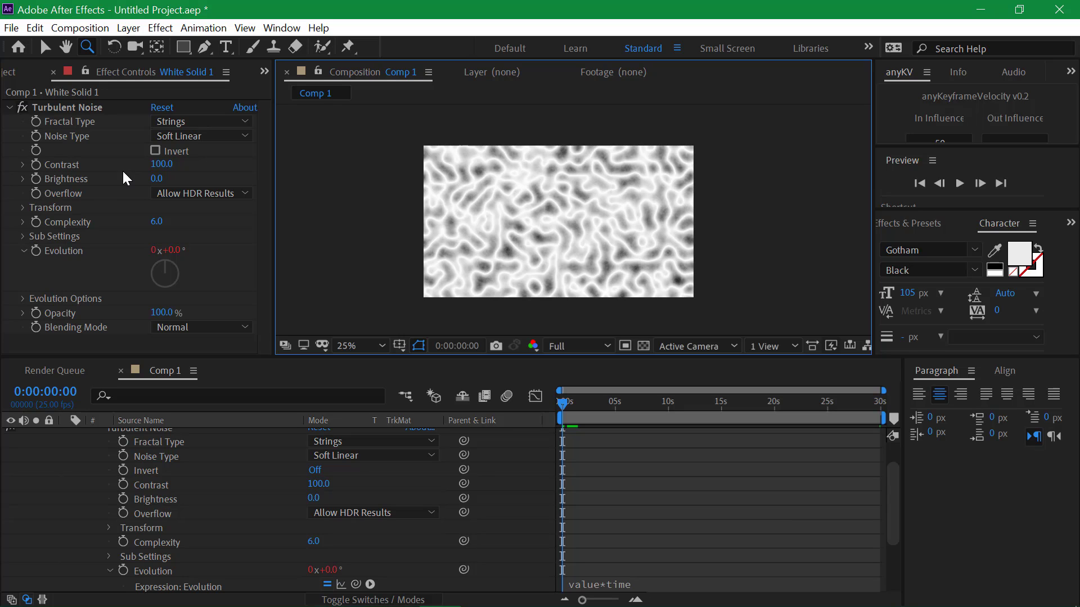
{"action": "left_click_drag", "start_coordinate": [614, 355], "coordinate": [613, 326]}
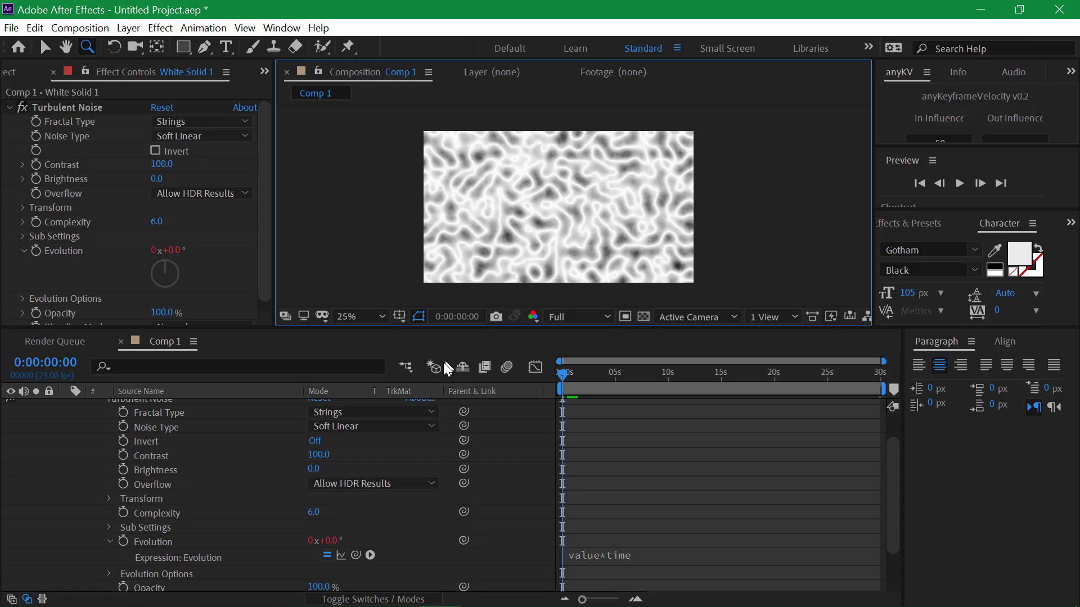
{"action": "scroll", "coordinate": [154, 428], "scroll_direction": "up", "scroll_amount": 2}
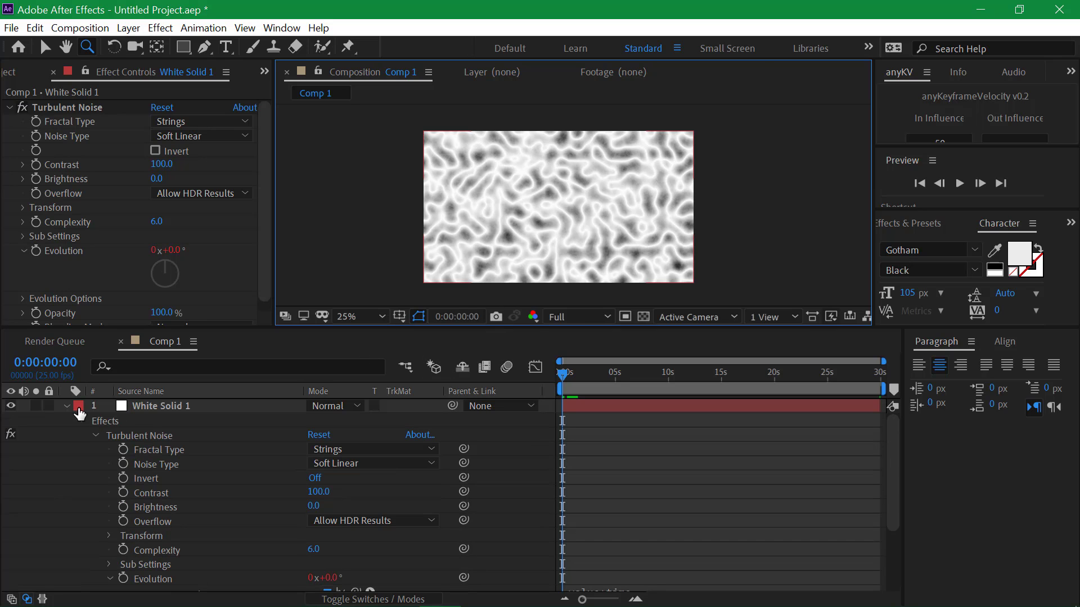
{"action": "left_click", "coordinate": [66, 406]}
- Add a new 1920 x 1080 solid named Gray Solid 1 with its color brightness set to 50%
{"action": "key", "text": "ctrl+y"}
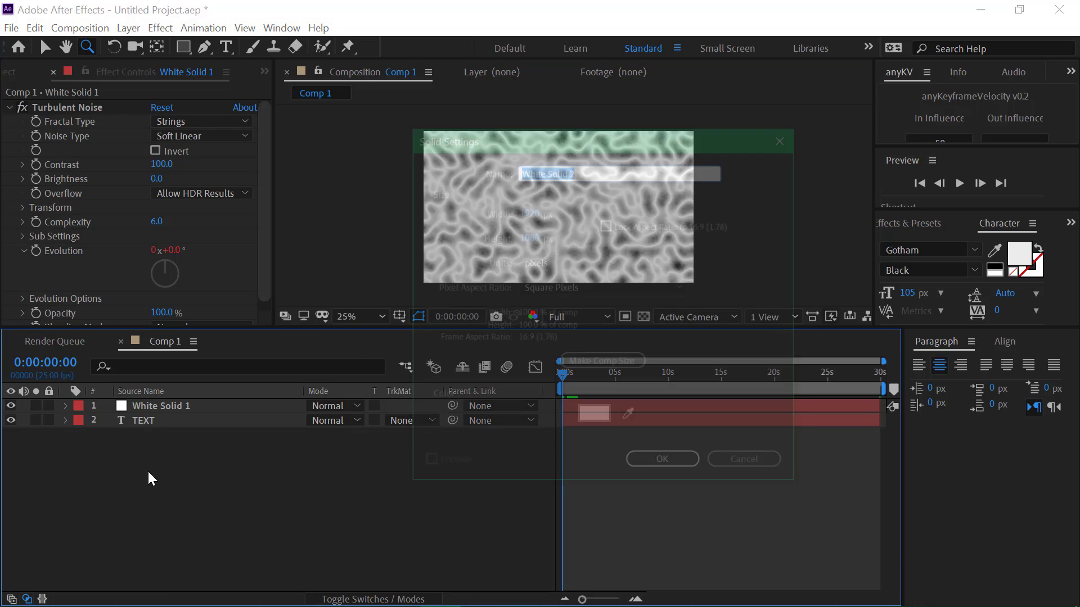
{"action": "left_click", "coordinate": [593, 418]}
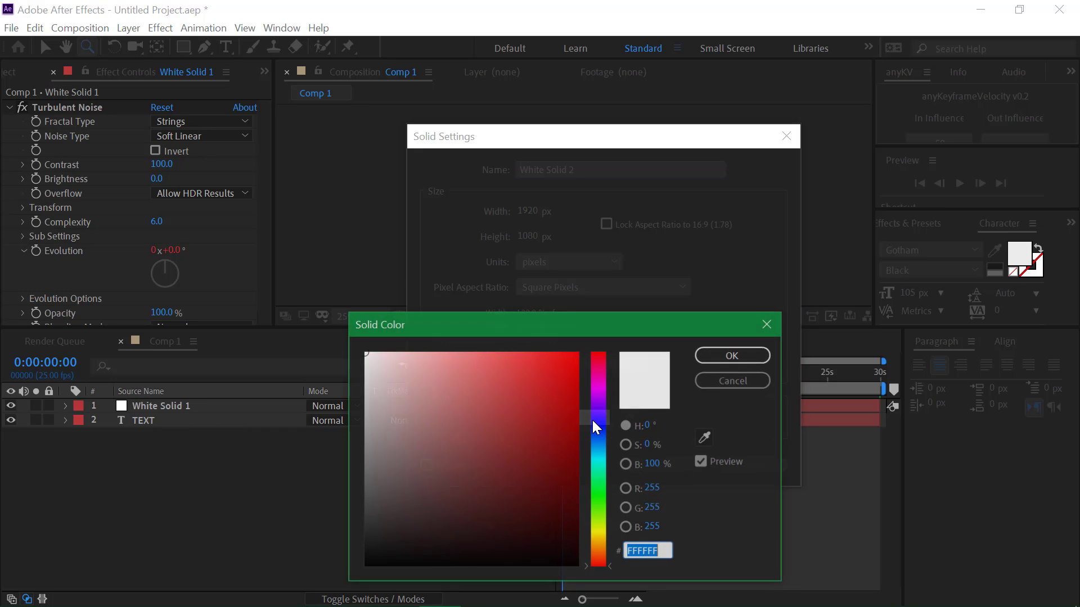
{"action": "left_click", "coordinate": [366, 451]}
{"action": "left_click_drag", "start_coordinate": [366, 452], "coordinate": [364, 450]}
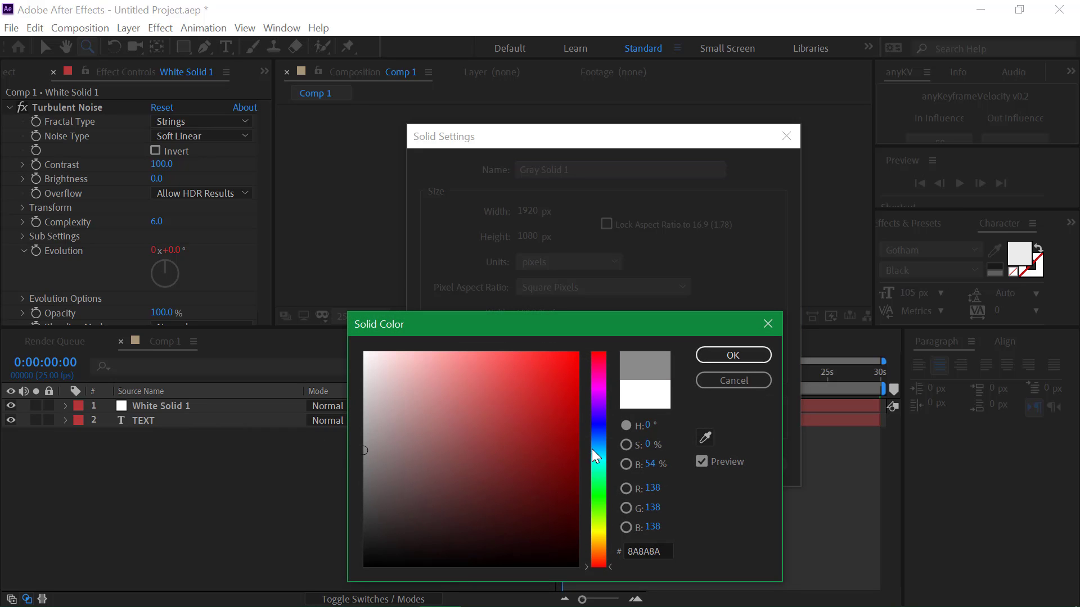
{"action": "left_click", "coordinate": [649, 466]}
{"action": "type", "text": "50"}
{"action": "key", "text": "Return"}
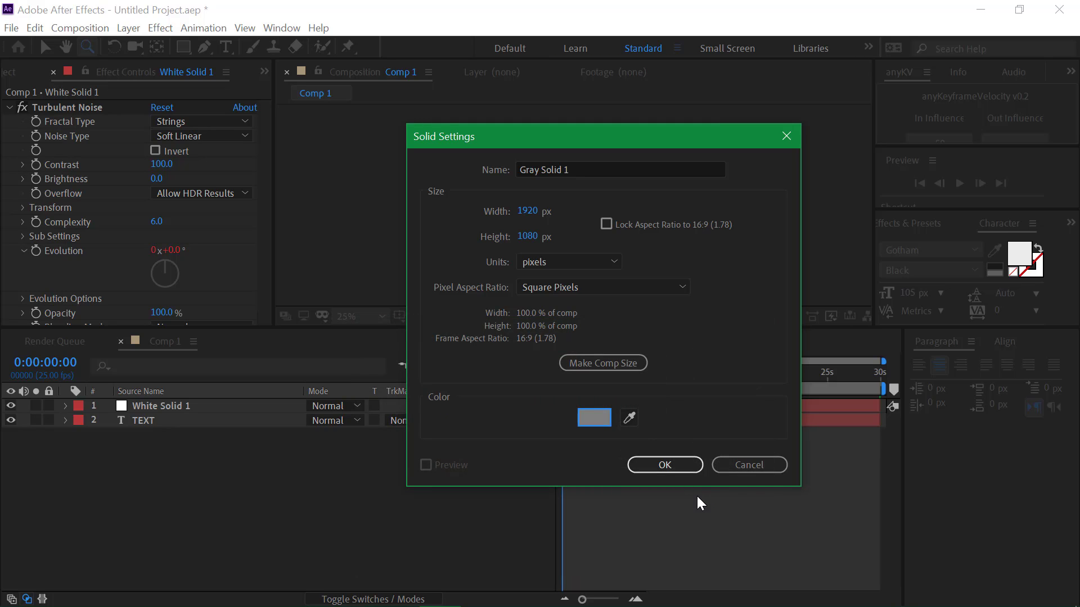
{"action": "left_click", "coordinate": [672, 460]}
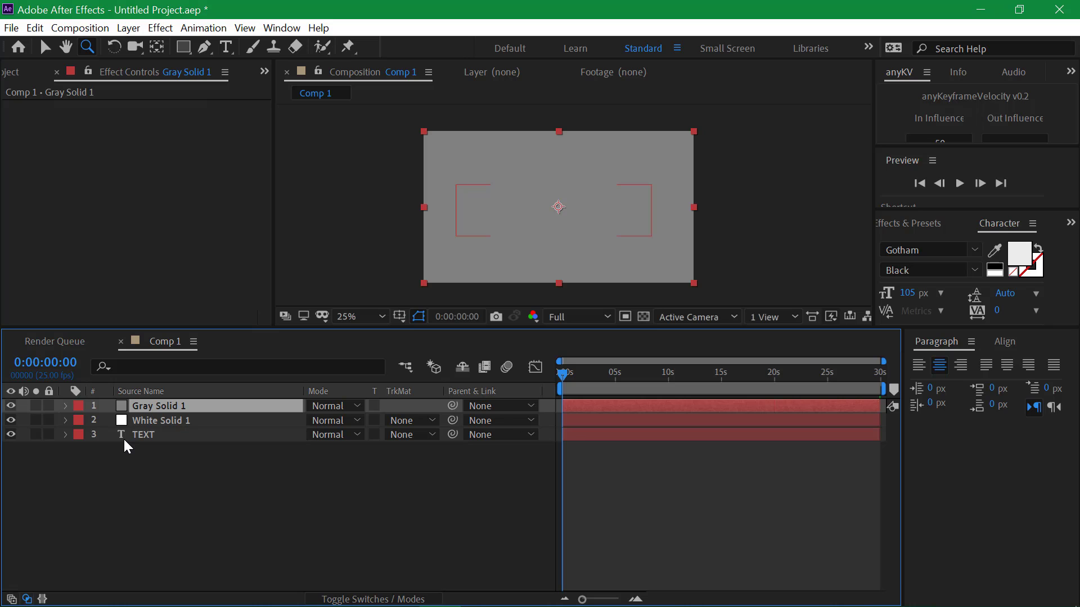
- Move the TEXT layer above the gray solid and try it as the solid's alpha inverted matte, resetting to No Track Matte
{"action": "left_click_drag", "start_coordinate": [146, 437], "coordinate": [149, 403]}
{"action": "left_click", "coordinate": [180, 424]}
{"action": "left_click", "coordinate": [408, 420]}
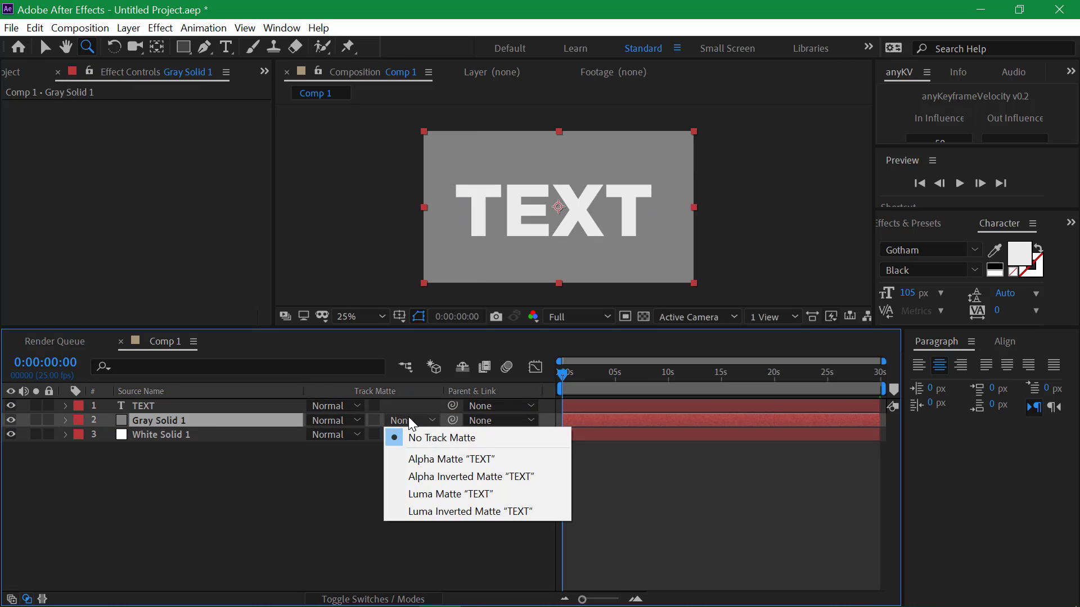
{"action": "left_click", "coordinate": [487, 477]}
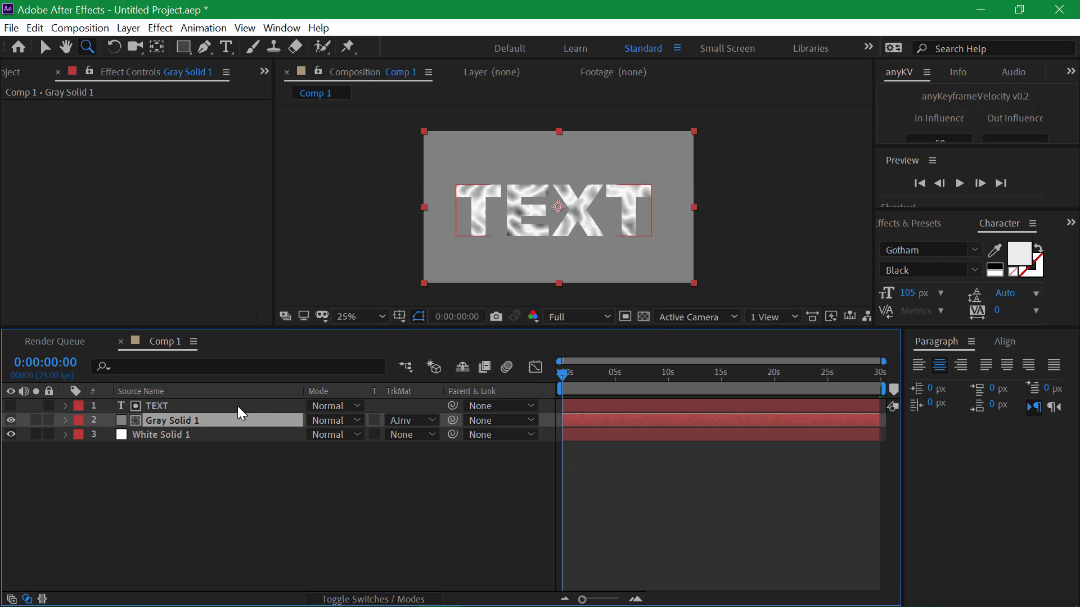
{"action": "left_click", "coordinate": [412, 422]}
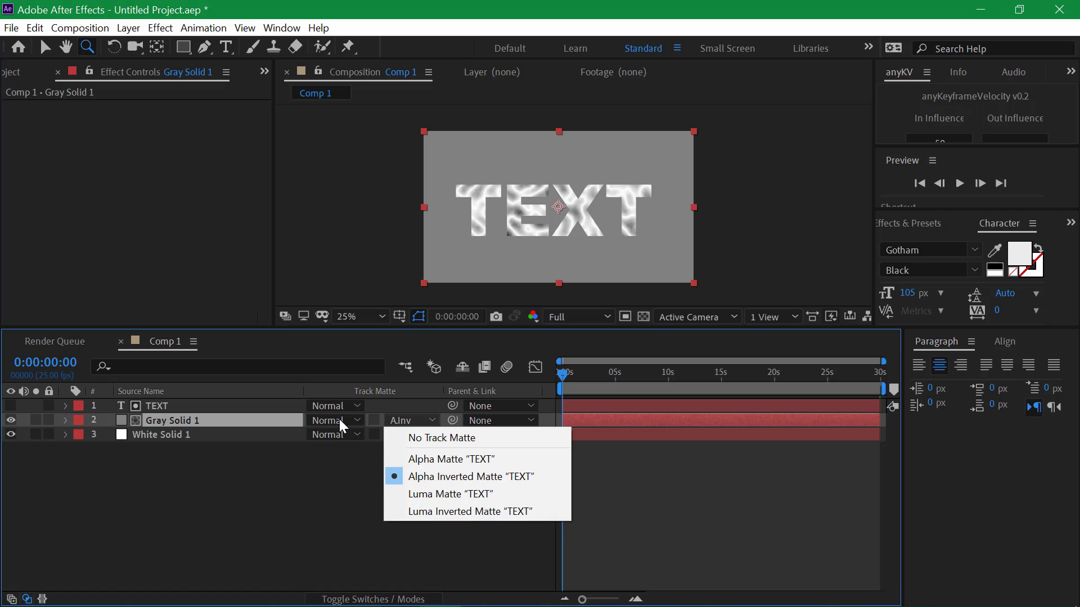
{"action": "left_click", "coordinate": [428, 437]}
- Move White Solid 1 to the top of the layer stack and set the TEXT layer's track matte to Alpha Matte "White Solid 1"
{"action": "left_click_drag", "start_coordinate": [154, 438], "coordinate": [151, 404]}
{"action": "left_click", "coordinate": [143, 419]}
{"action": "left_click", "coordinate": [425, 421]}
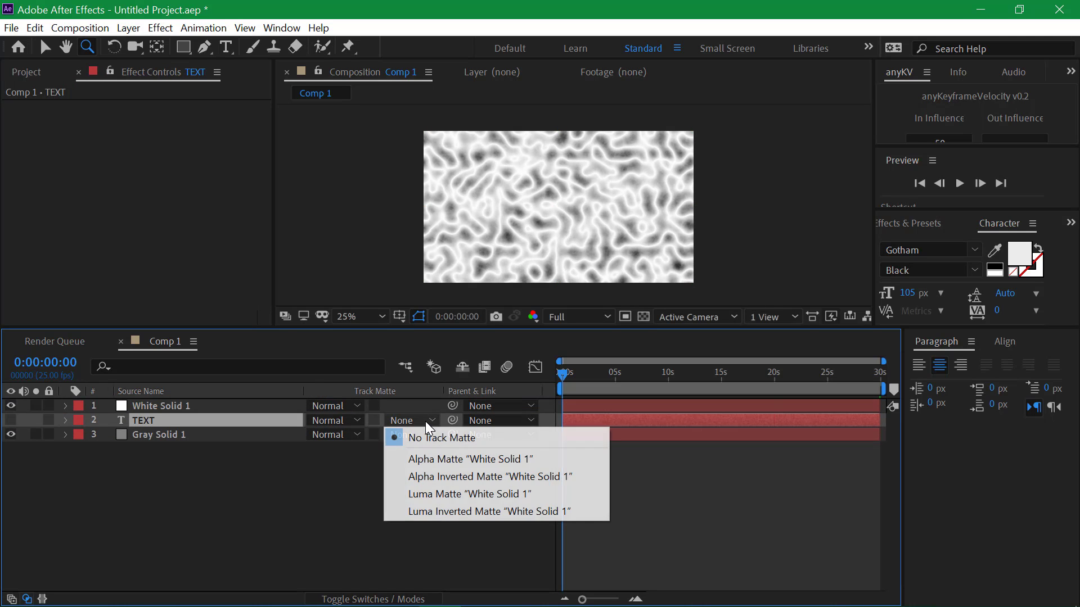
{"action": "left_click", "coordinate": [420, 458]}
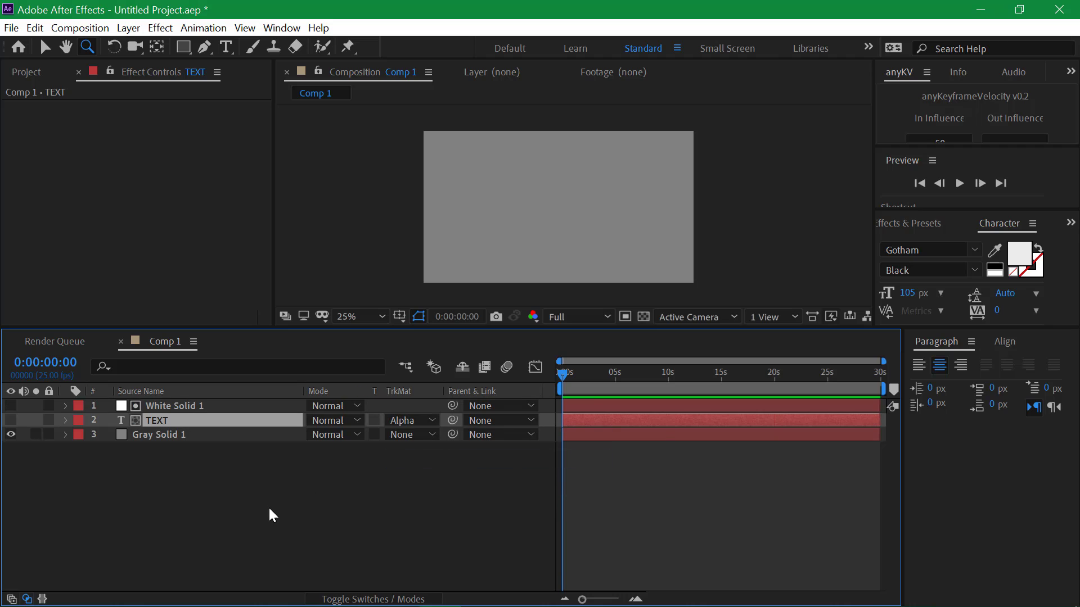
- Move the hidden TEXT layer above White Solid 1, show the solid, and set its track matte to Alpha Matte "TEXT"
{"action": "left_click", "coordinate": [10, 419]}
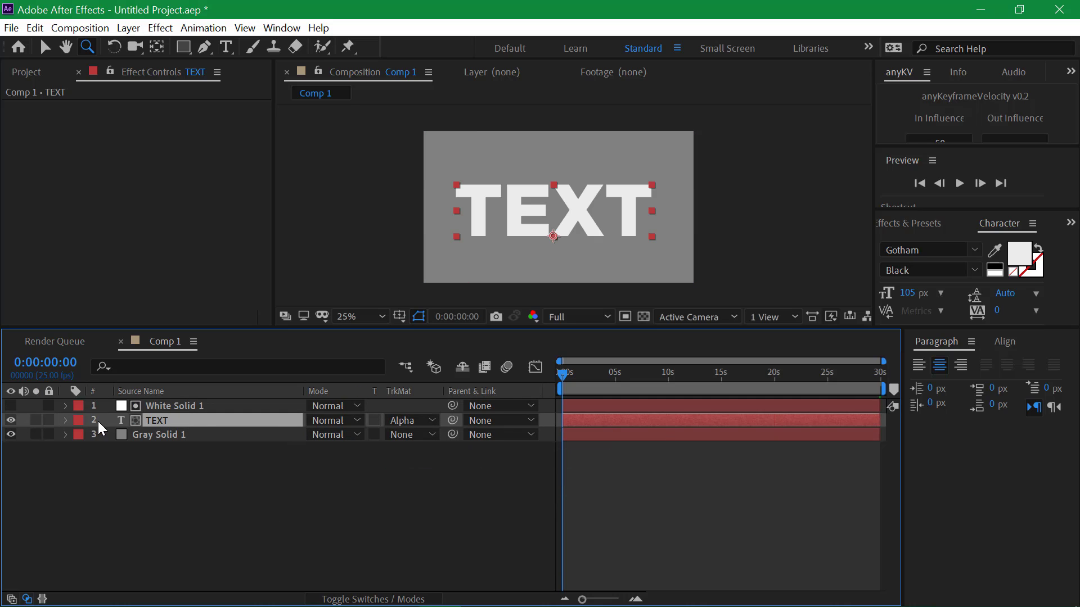
{"action": "left_click_drag", "start_coordinate": [98, 420], "coordinate": [150, 404]}
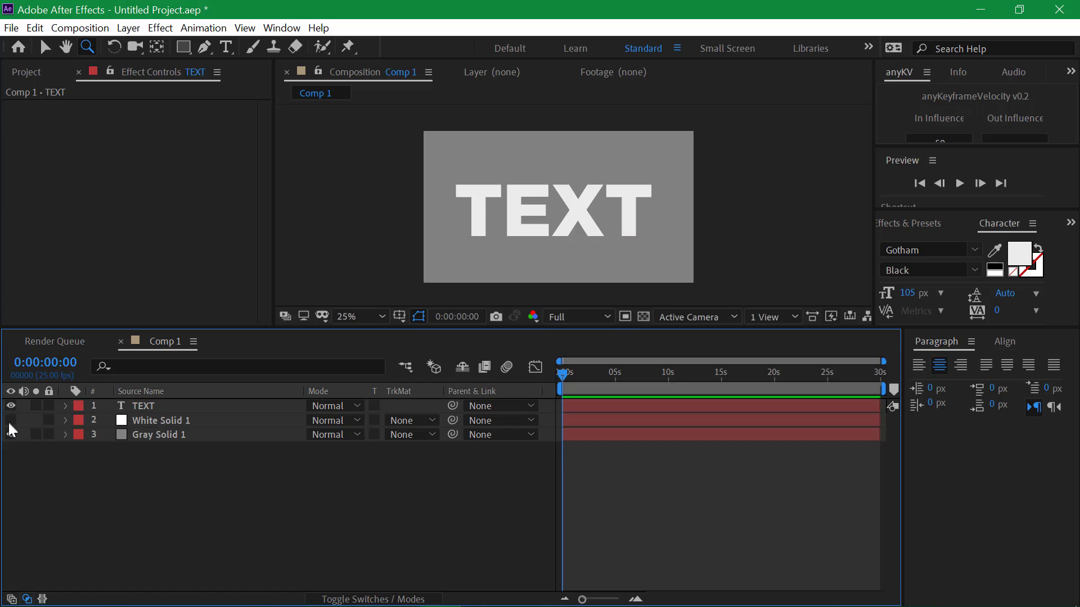
{"action": "left_click", "coordinate": [10, 421]}
{"action": "left_click", "coordinate": [11, 405]}
{"action": "left_click", "coordinate": [150, 421]}
{"action": "left_click", "coordinate": [411, 420]}
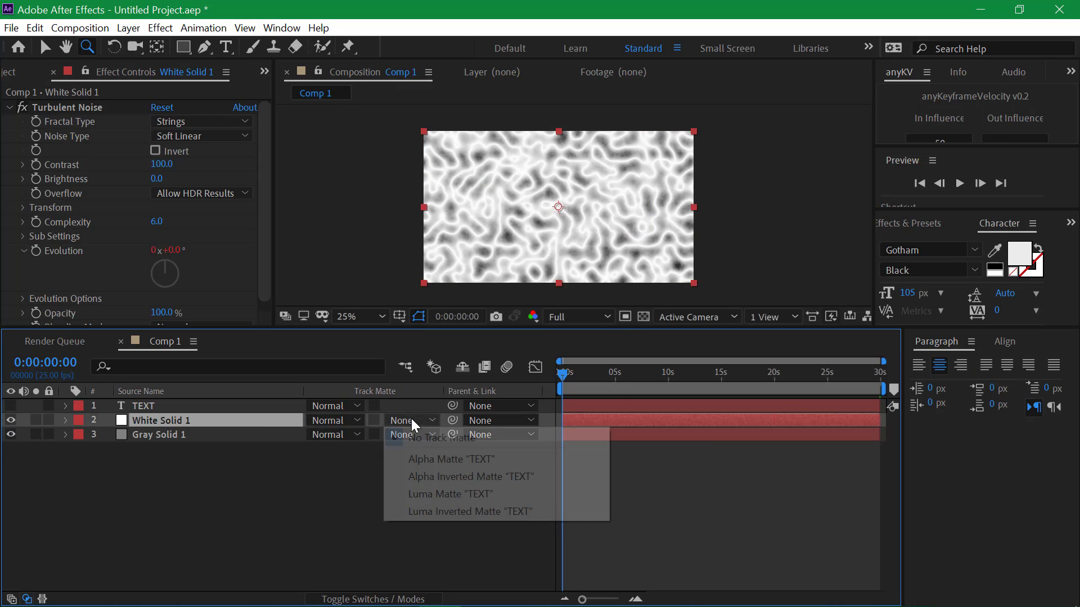
{"action": "left_click", "coordinate": [434, 459]}
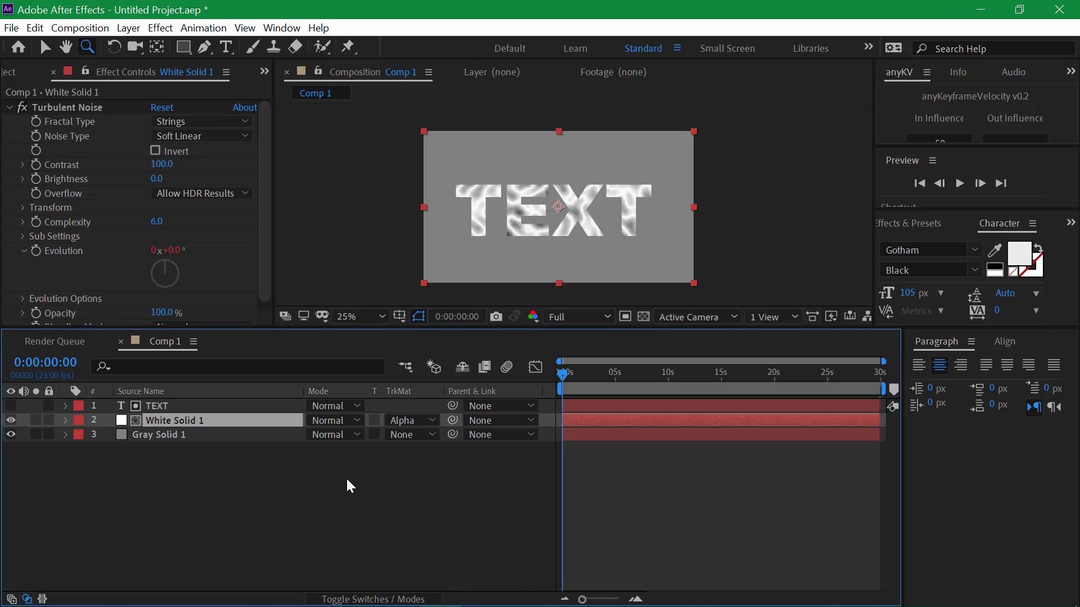
- Preview the noise-filled text animation and end the work area at 0:00:03:00
{"action": "key", "text": "space"}
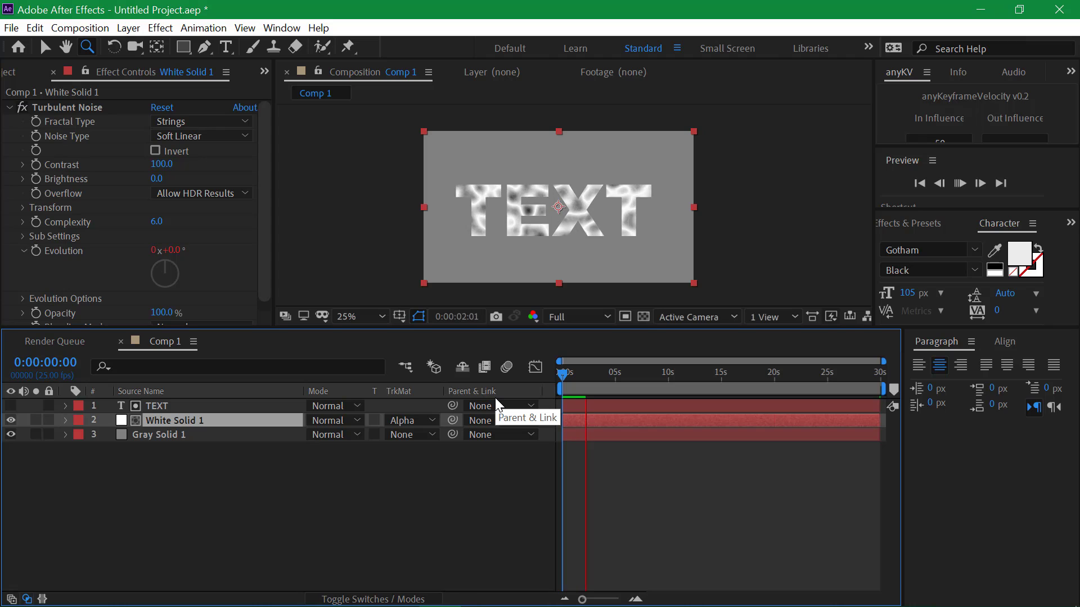
{"action": "key", "text": "space"}
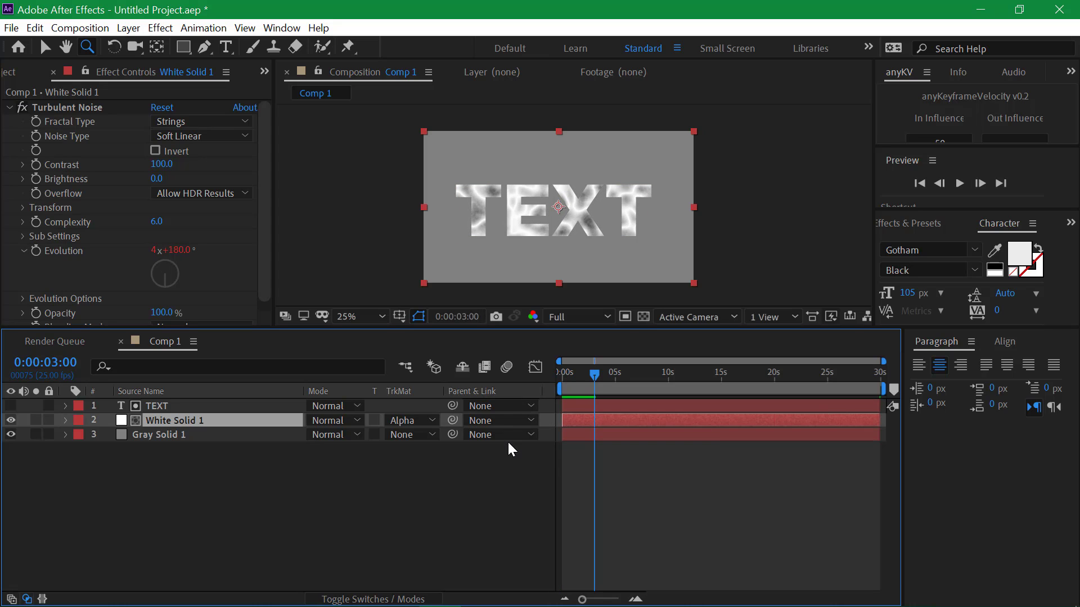
{"action": "key", "text": "n"}
{"action": "key", "text": "space"}
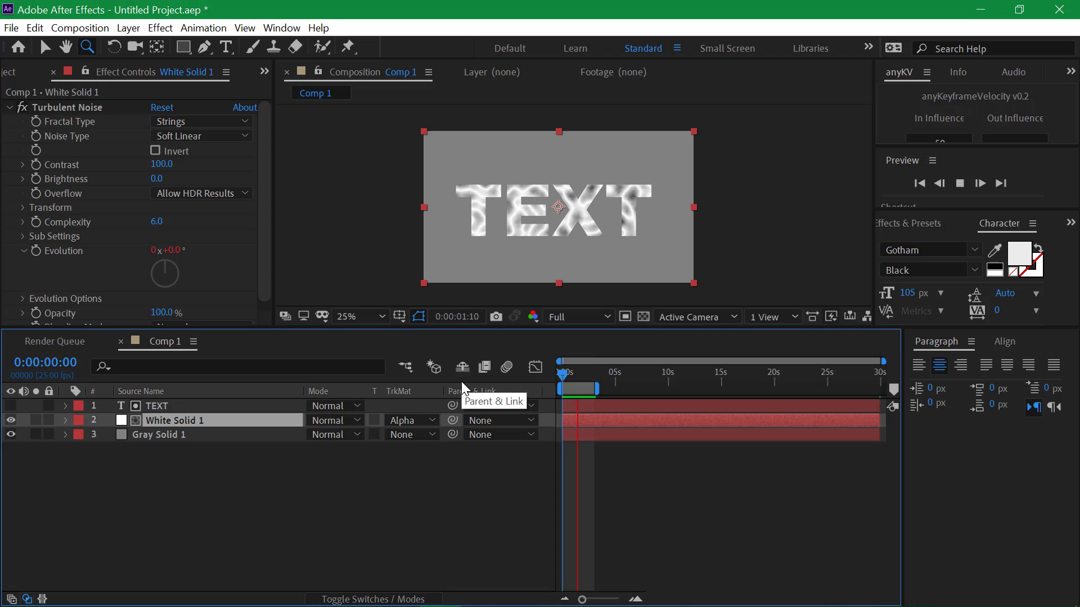
{"action": "key", "text": "space"}
- Add Comp 1 to the render queue and set its output module format to PNG Sequence
{"action": "key", "text": "ctrl+m"}
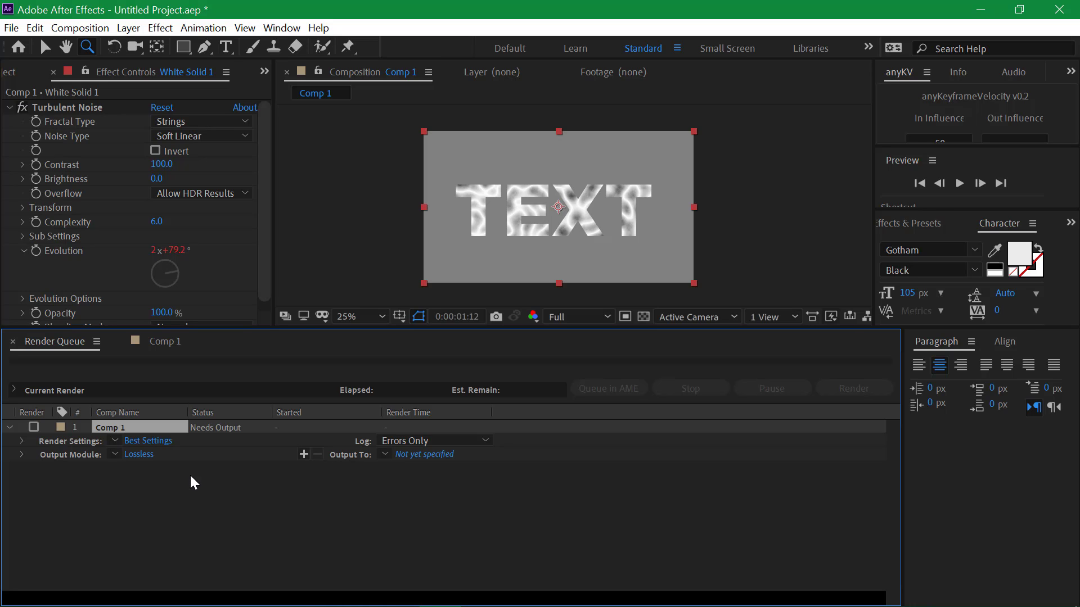
{"action": "left_click", "coordinate": [135, 454]}
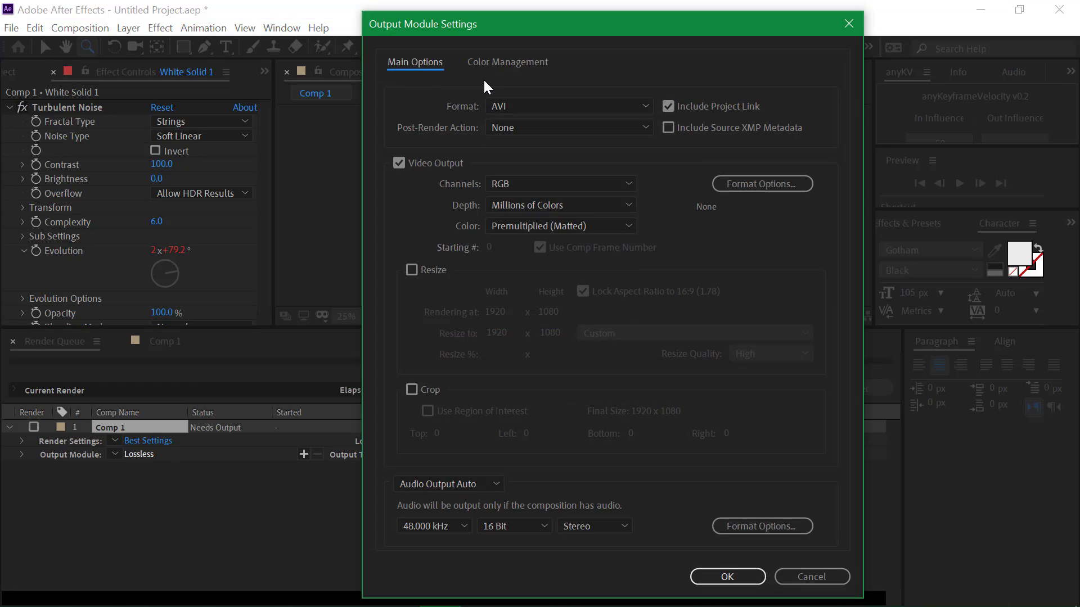
{"action": "left_click", "coordinate": [511, 107]}
{"action": "left_click", "coordinate": [572, 254]}
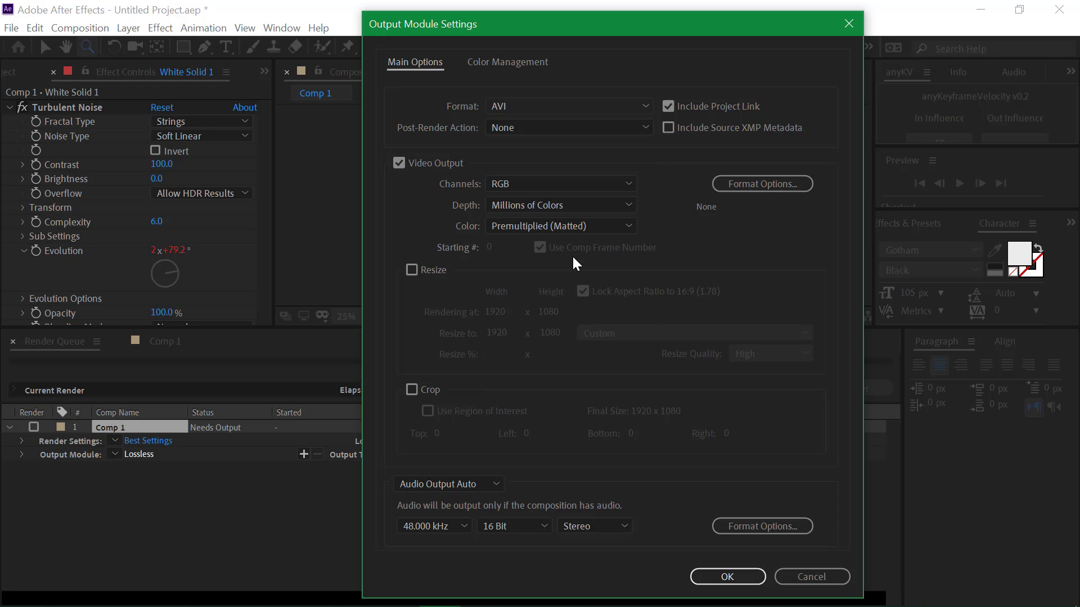
{"action": "left_click", "coordinate": [757, 185]}
{"action": "left_click", "coordinate": [501, 331]}
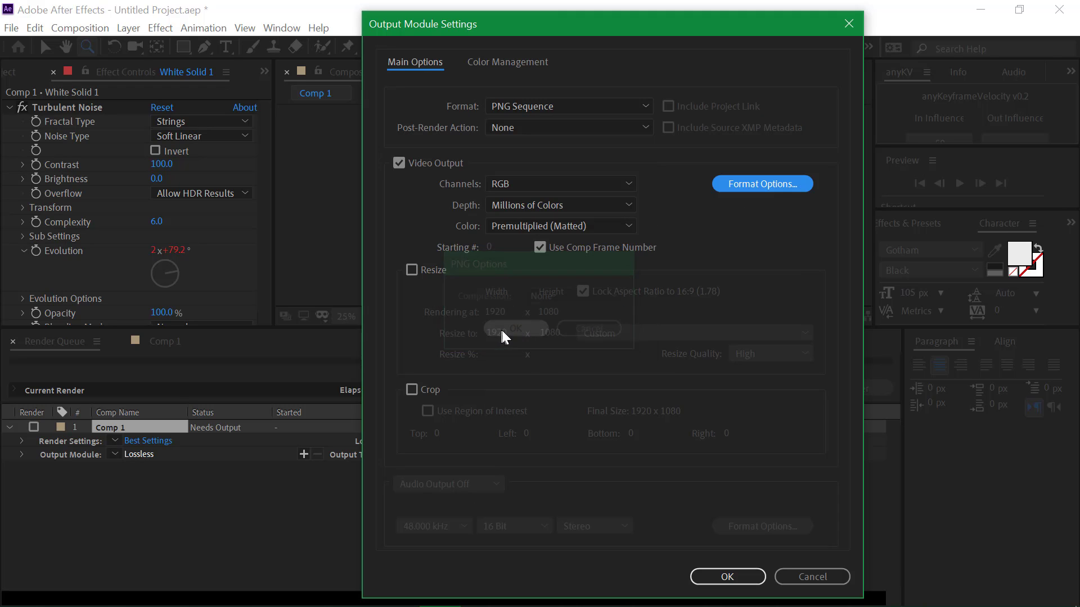
{"action": "left_click", "coordinate": [727, 577]}
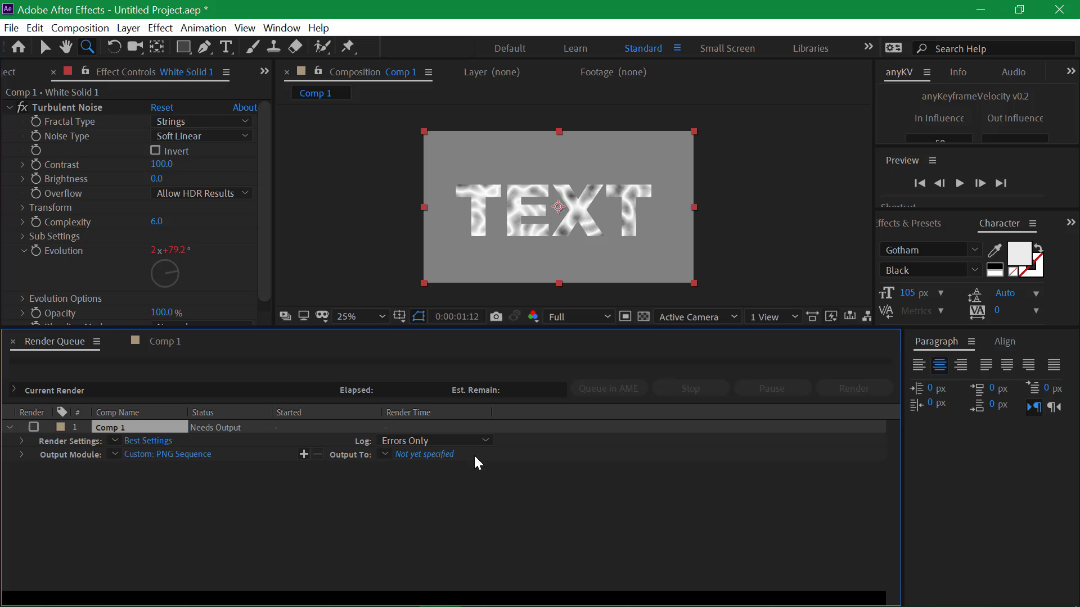
- Save the output as Comp 1_[#####].png in a Comp 1 subfolder on the Desktop and start rendering
{"action": "left_click", "coordinate": [437, 454]}
{"action": "left_click", "coordinate": [67, 175]}
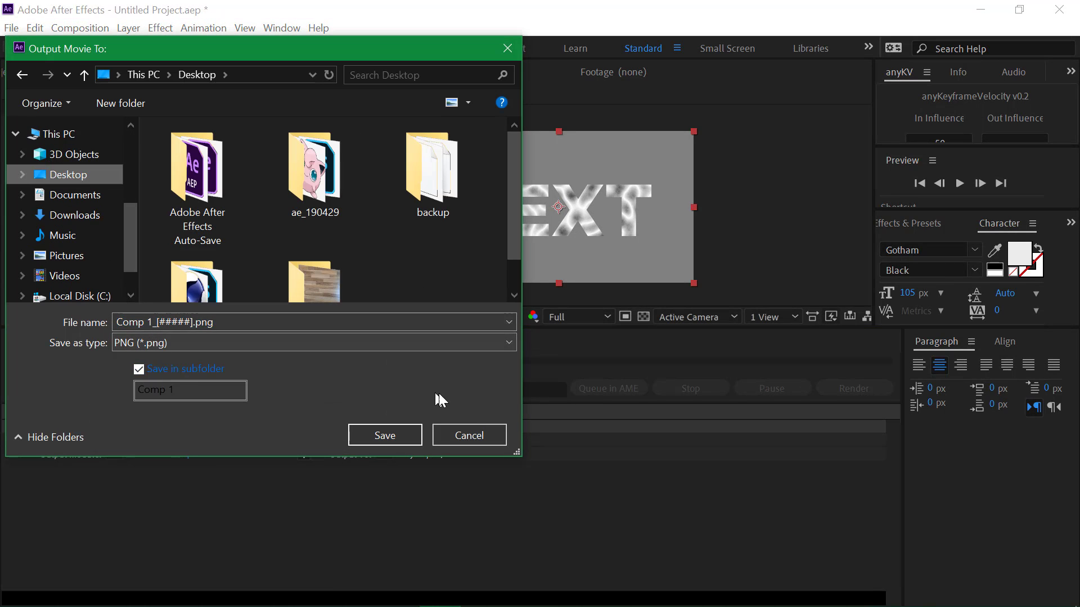
{"action": "left_click", "coordinate": [408, 435]}
{"action": "left_click", "coordinate": [885, 392]}
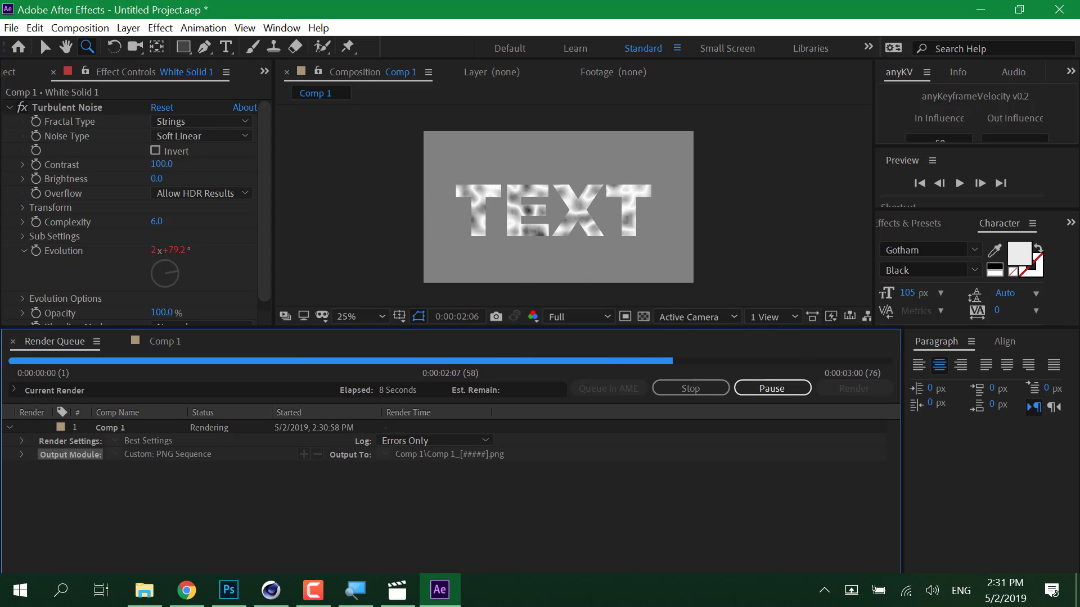
- Switch to Cinema 4D and add a Plane primitive to the empty scene
{"action": "left_click", "coordinate": [286, 587]}
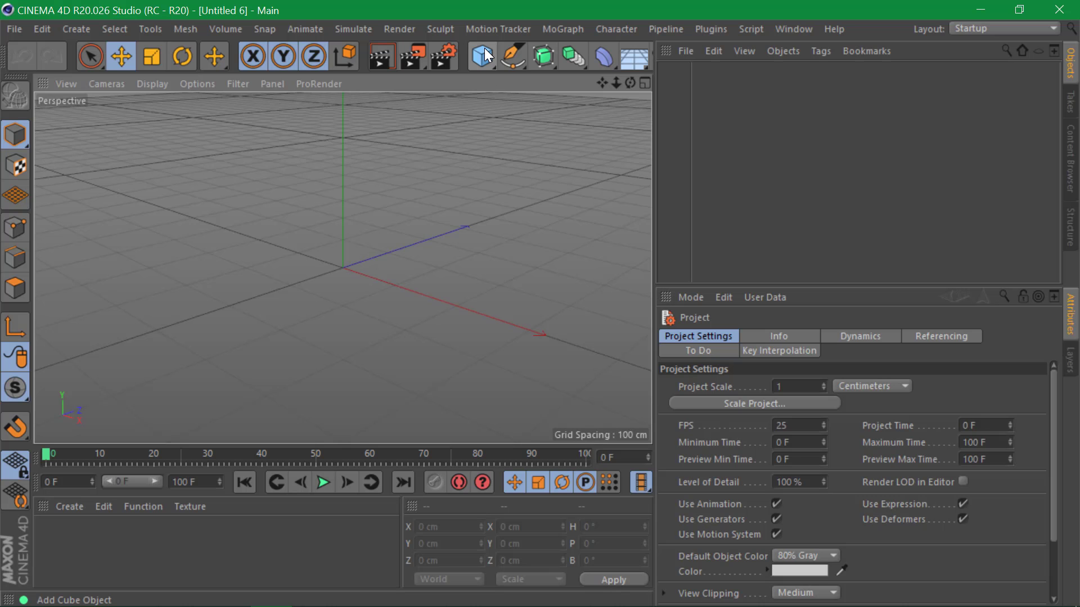
{"action": "left_click", "coordinate": [483, 49]}
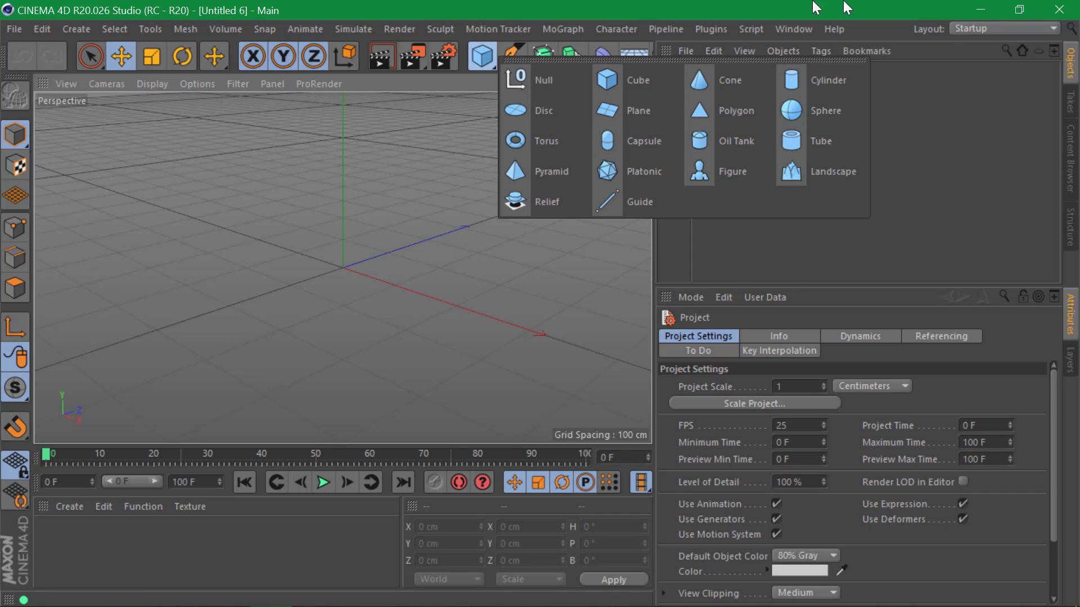
{"action": "left_click", "coordinate": [629, 109]}
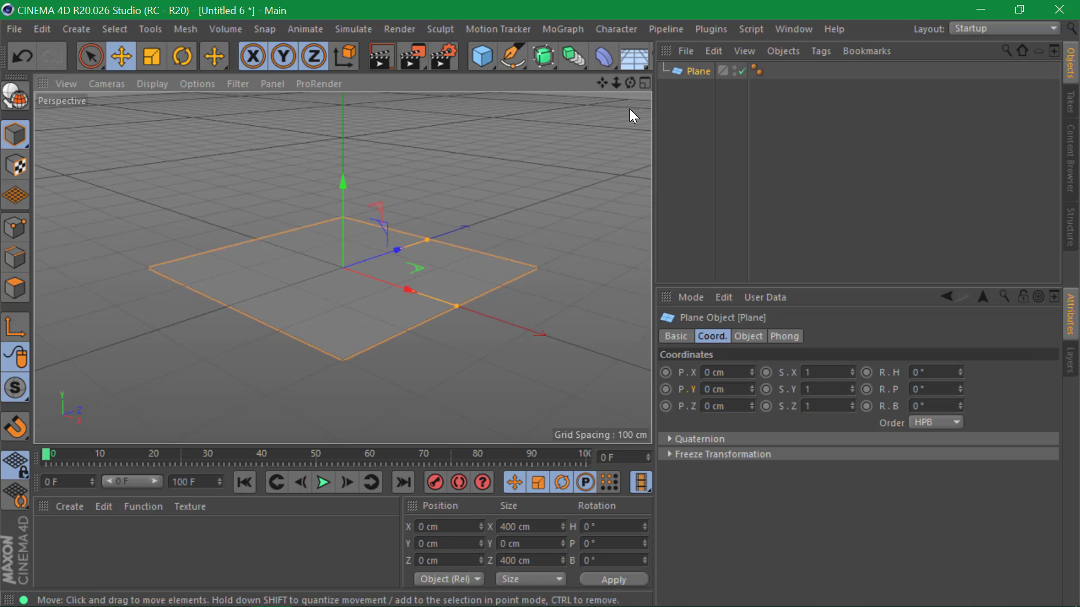
{"action": "left_click_drag", "start_coordinate": [330, 264], "coordinate": [416, 325], "text": "alt"}
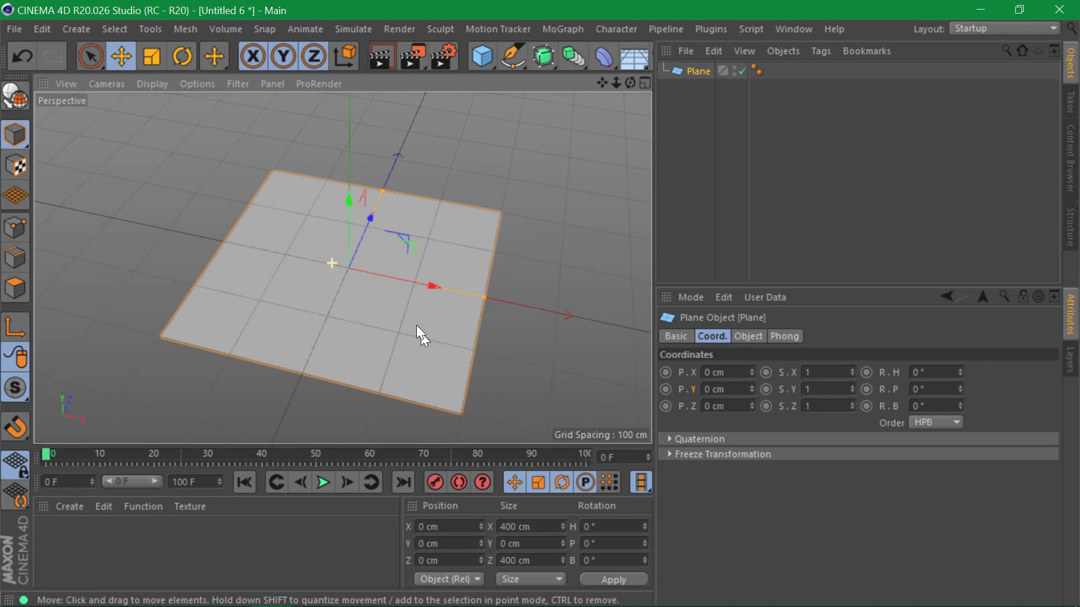
{"action": "scroll", "coordinate": [382, 270], "scroll_direction": "up", "scroll_amount": 3}
{"action": "scroll", "coordinate": [382, 270], "scroll_direction": "down", "scroll_amount": 3}
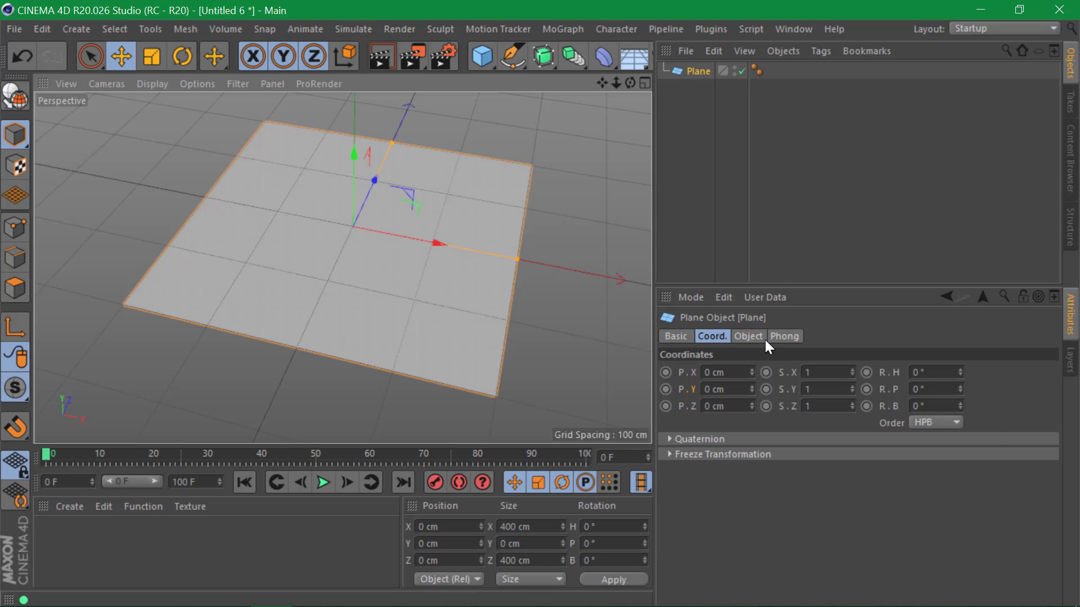
- Set the plane's width to 160 cm and its height to 90 cm
{"action": "left_click", "coordinate": [748, 336]}
{"action": "left_click", "coordinate": [776, 372]}
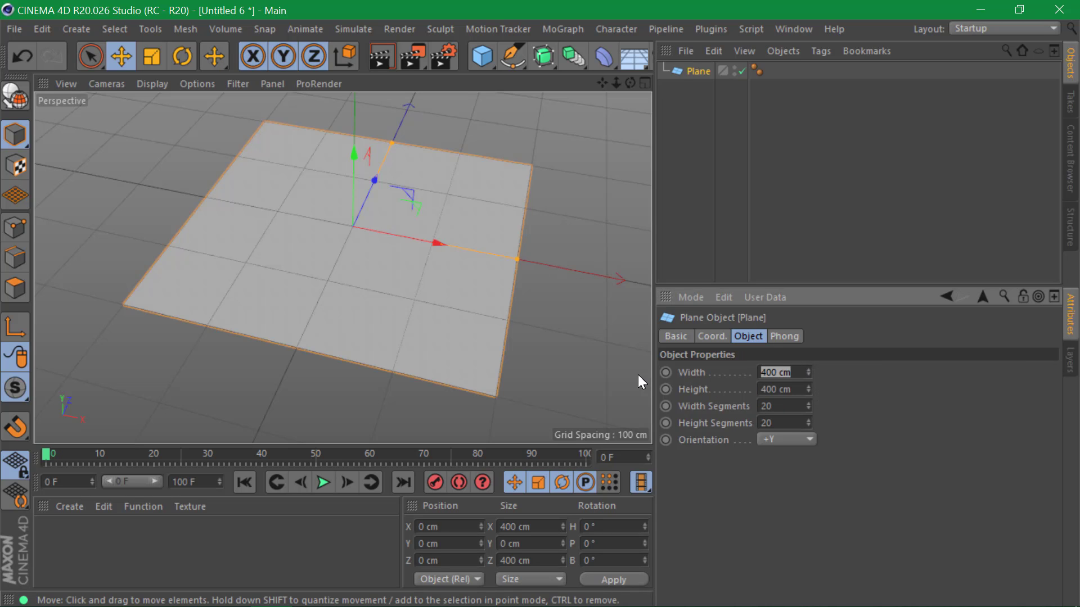
{"action": "type", "text": "160"}
{"action": "key", "text": "Tab"}
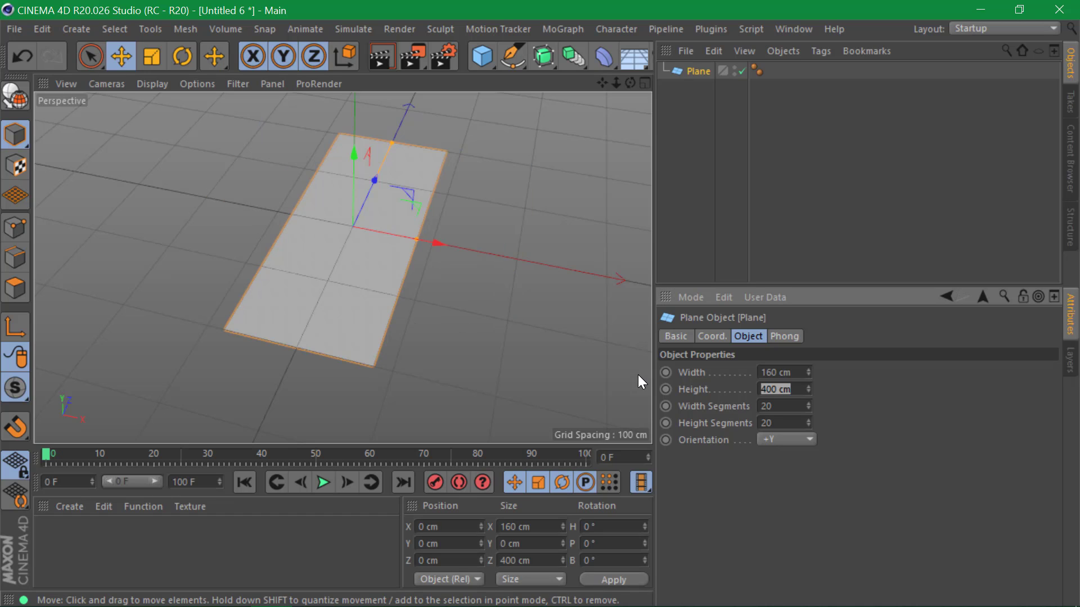
{"action": "type", "text": "190"}
{"action": "key", "text": "Return"}
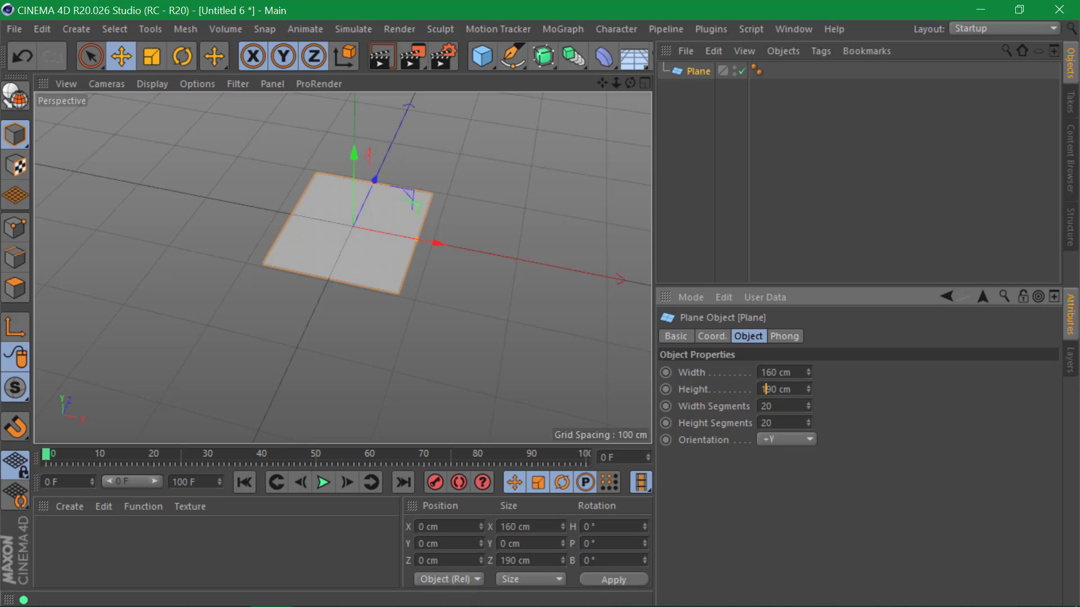
{"action": "key", "text": "Return"}
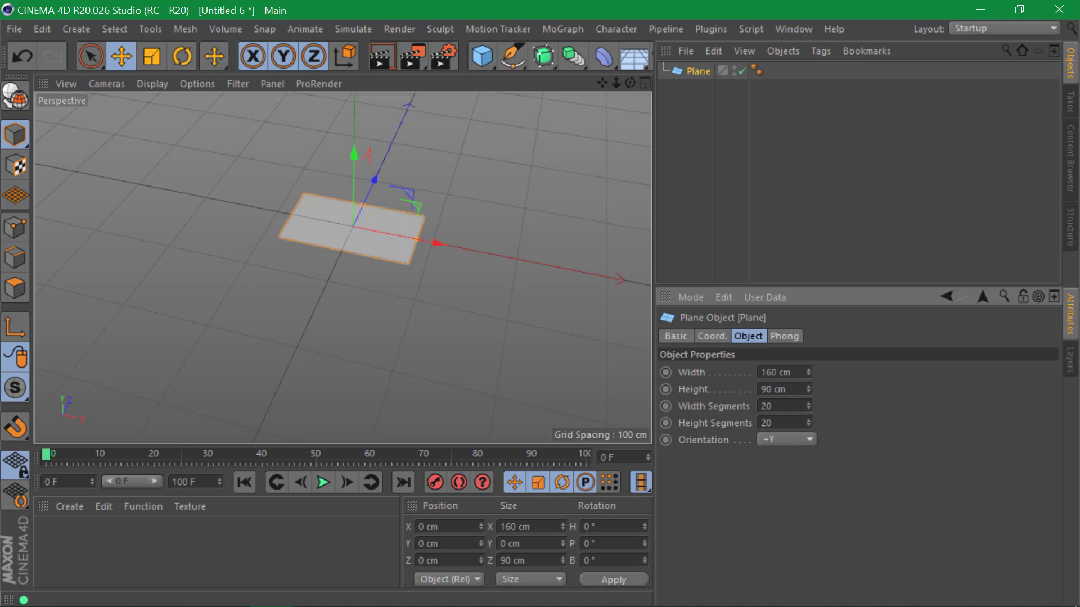
- Create a new default material in the scene
{"action": "scroll", "coordinate": [360, 236], "scroll_direction": "up", "scroll_amount": 5}
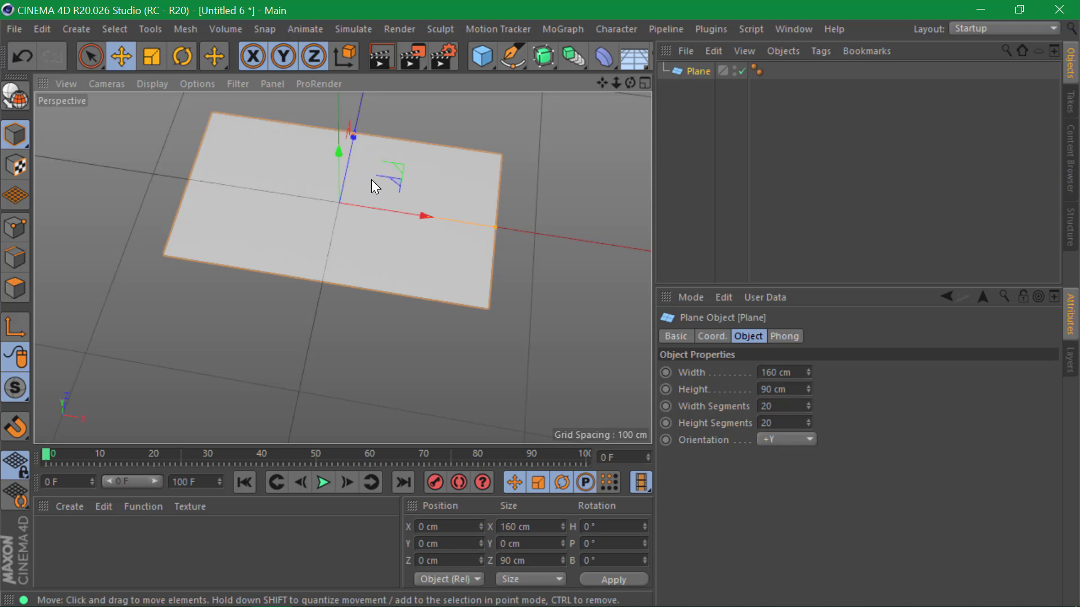
{"action": "left_click_drag", "start_coordinate": [371, 179], "coordinate": [376, 231], "text": "alt"}
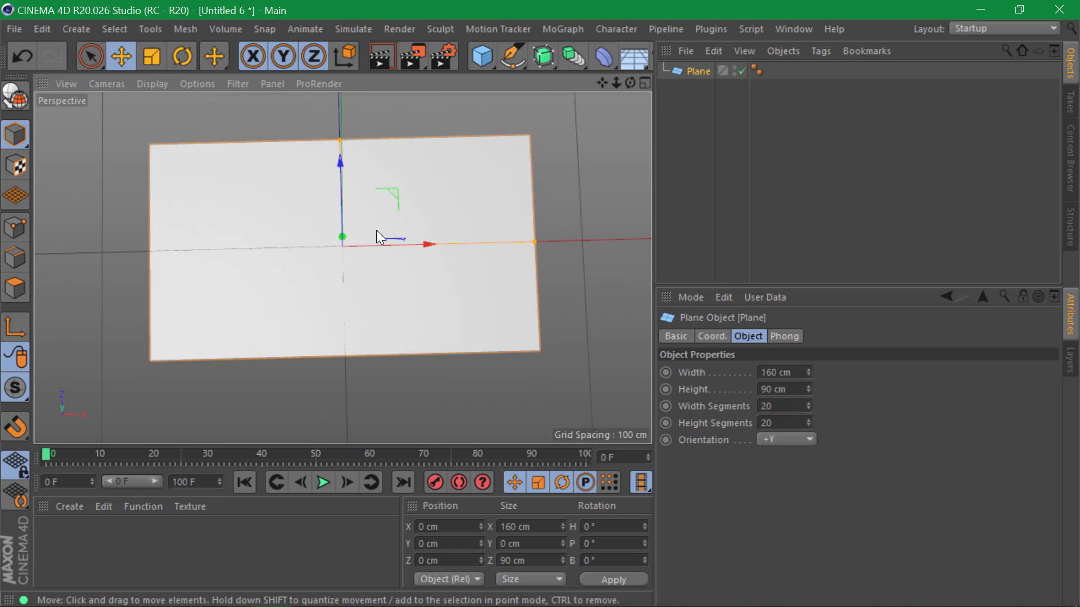
{"action": "double_click", "coordinate": [96, 542]}
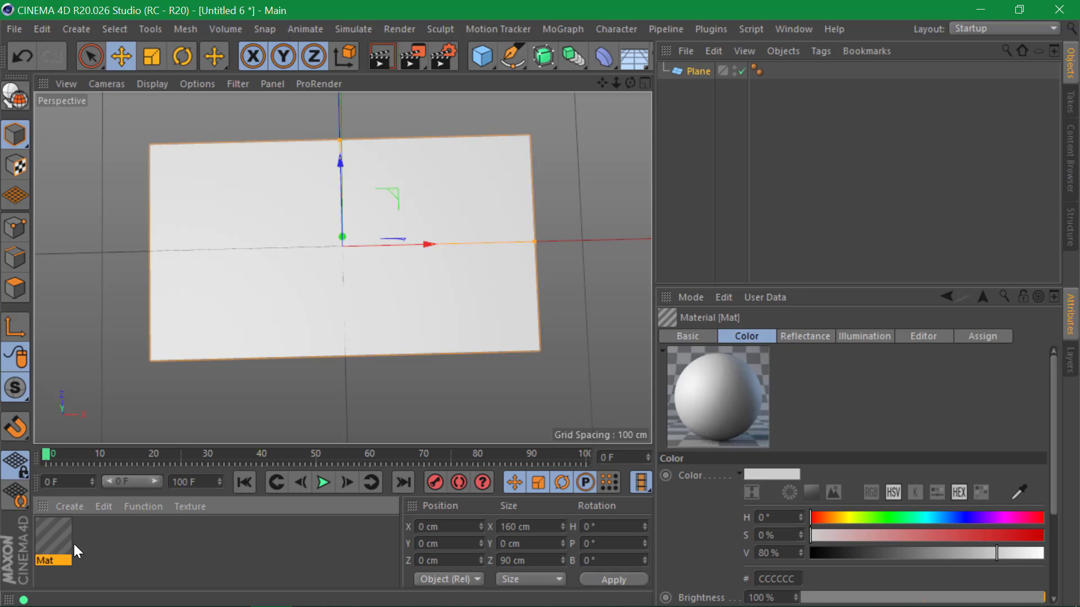
{"action": "double_click", "coordinate": [56, 537]}
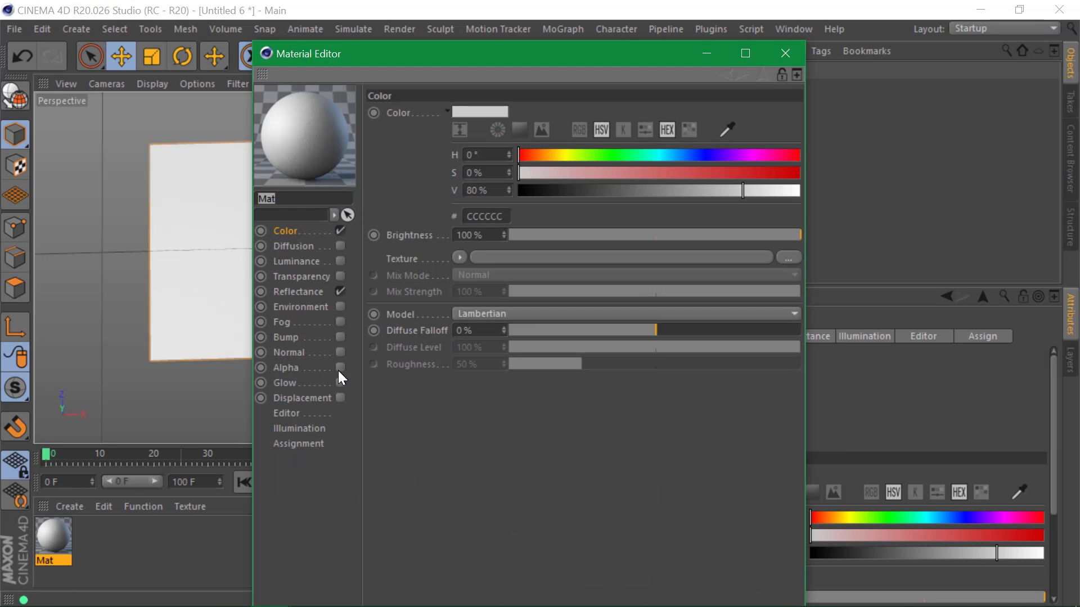
{"action": "left_click", "coordinate": [339, 397]}
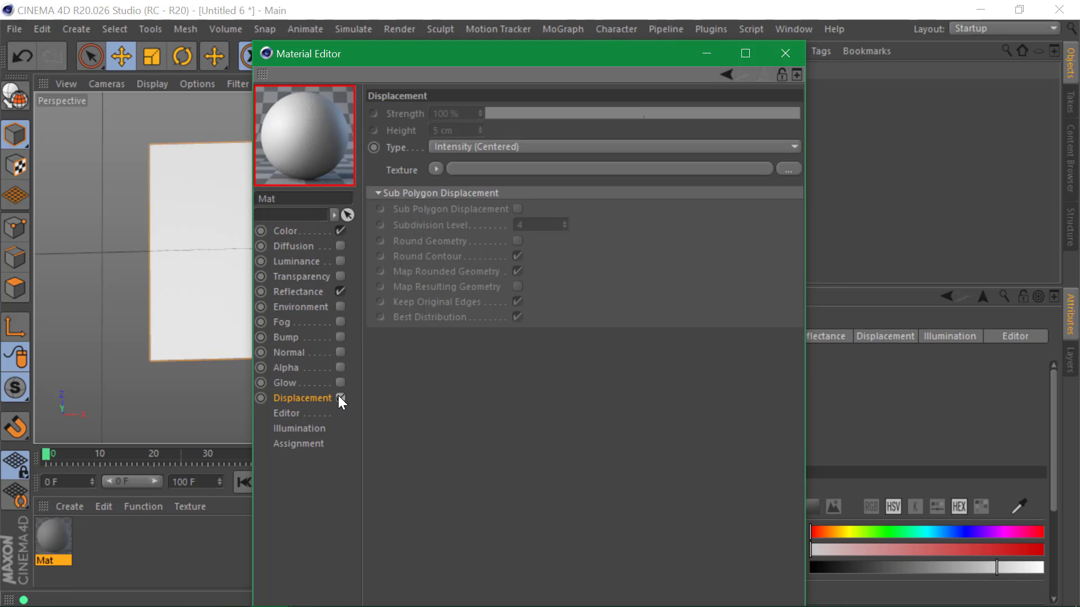
{"action": "left_click", "coordinate": [787, 171]}
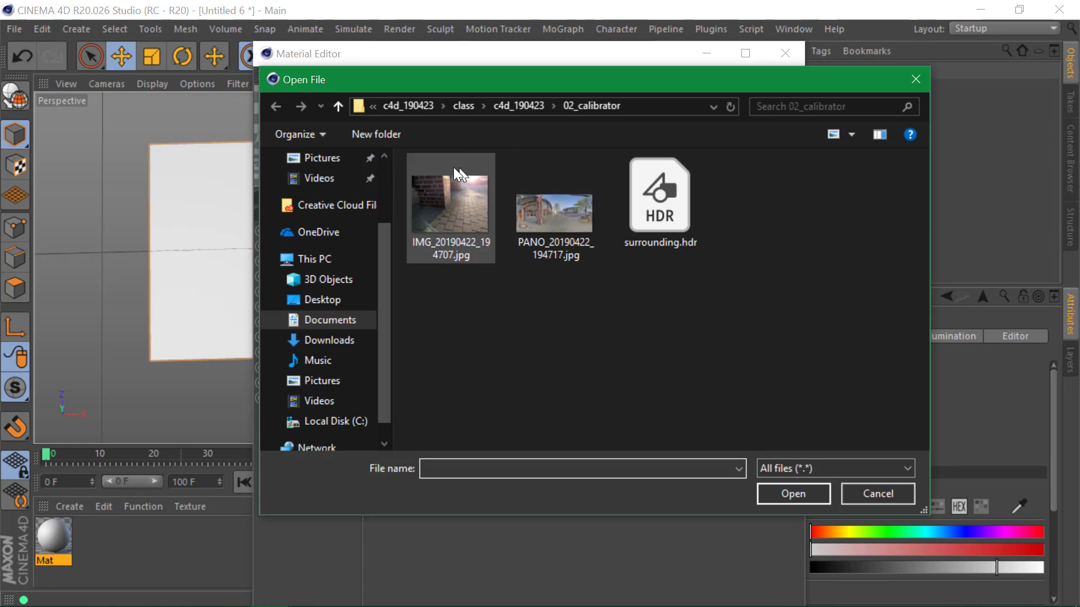
{"action": "left_click", "coordinate": [337, 301]}
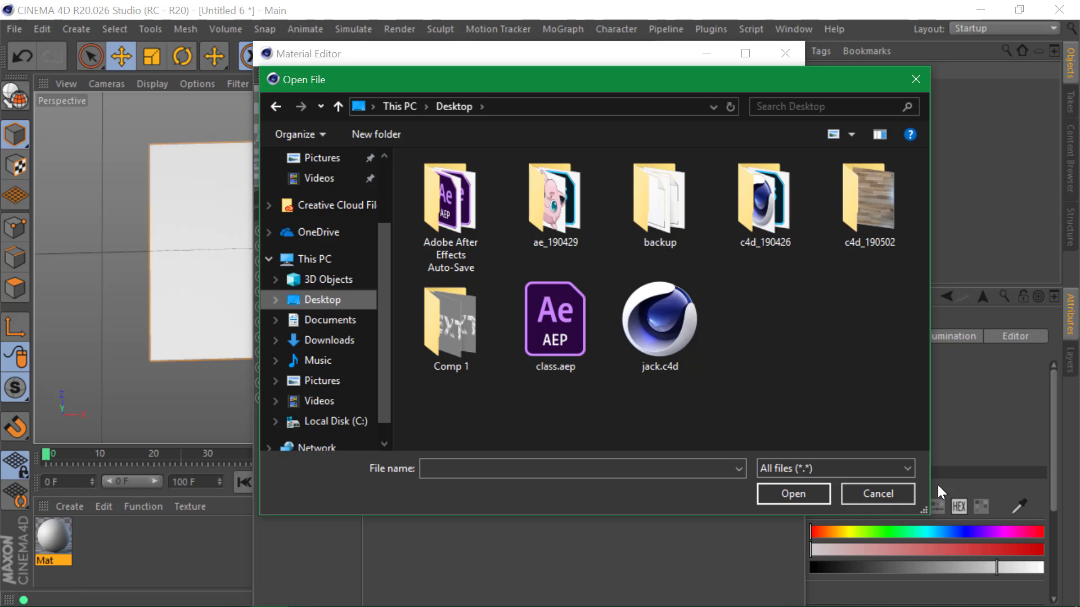
{"action": "left_click", "coordinate": [889, 495]}
{"action": "left_click", "coordinate": [340, 399]}
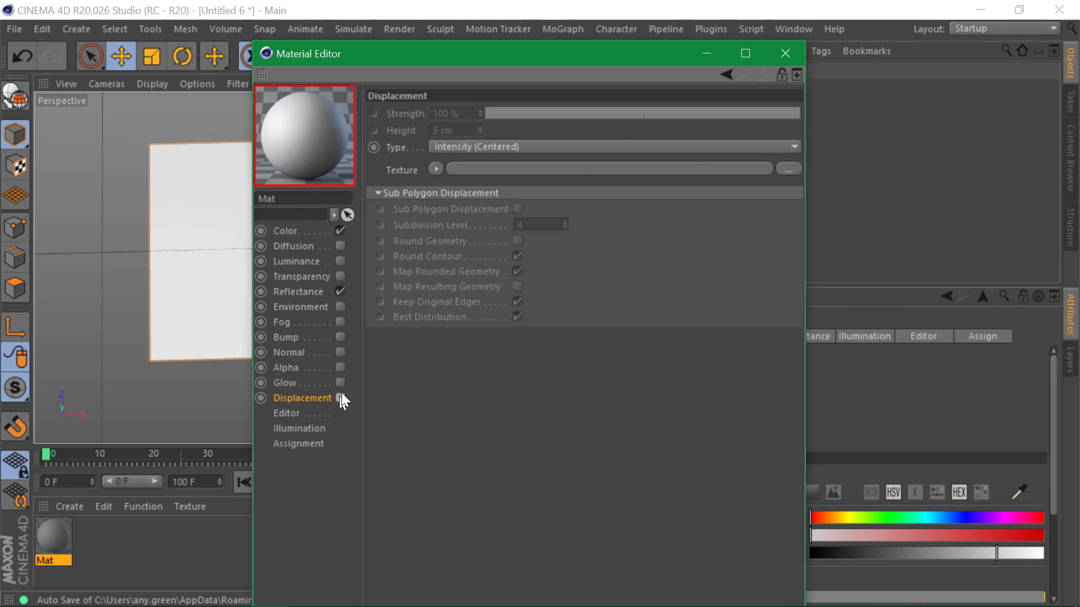
{"action": "left_click", "coordinate": [718, 52]}
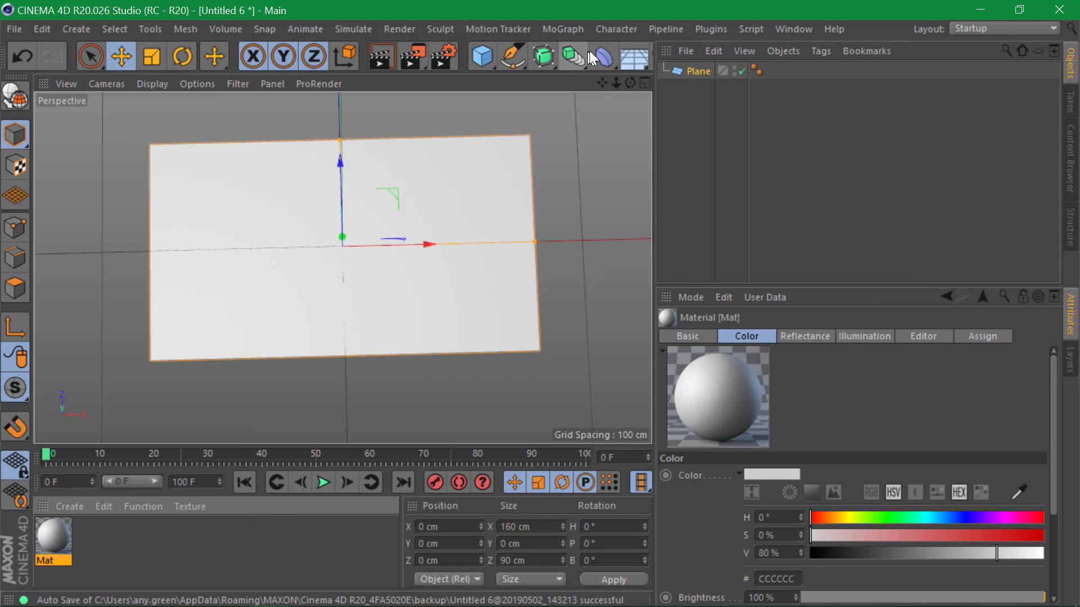
- Add a Displacer deformer and make it a child of the Plane
{"action": "left_click", "coordinate": [603, 55]}
{"action": "left_click", "coordinate": [163, 263]}
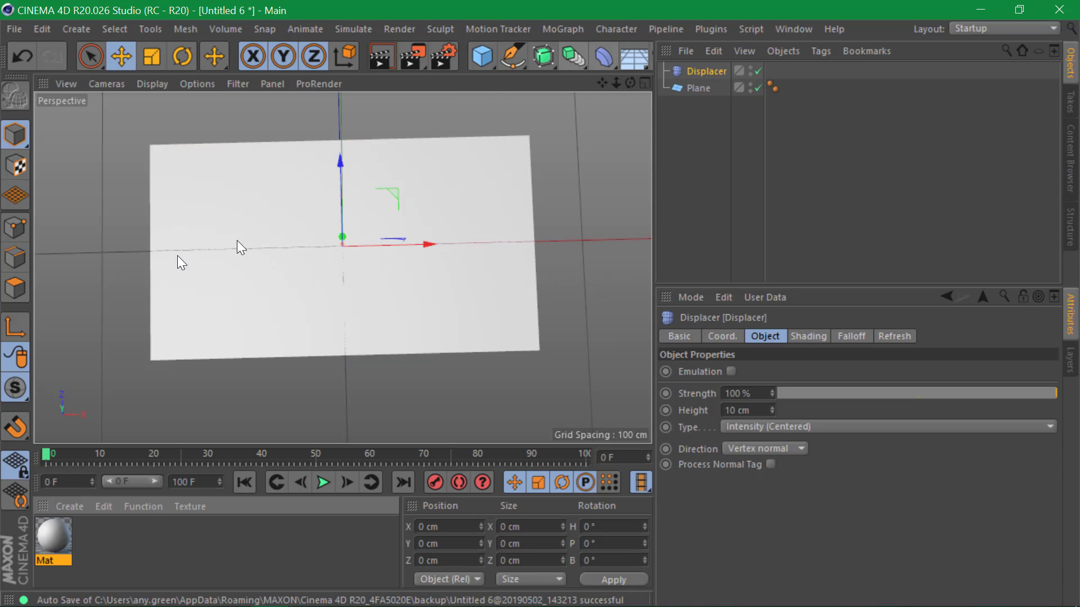
{"action": "left_click_drag", "start_coordinate": [696, 72], "coordinate": [691, 90]}
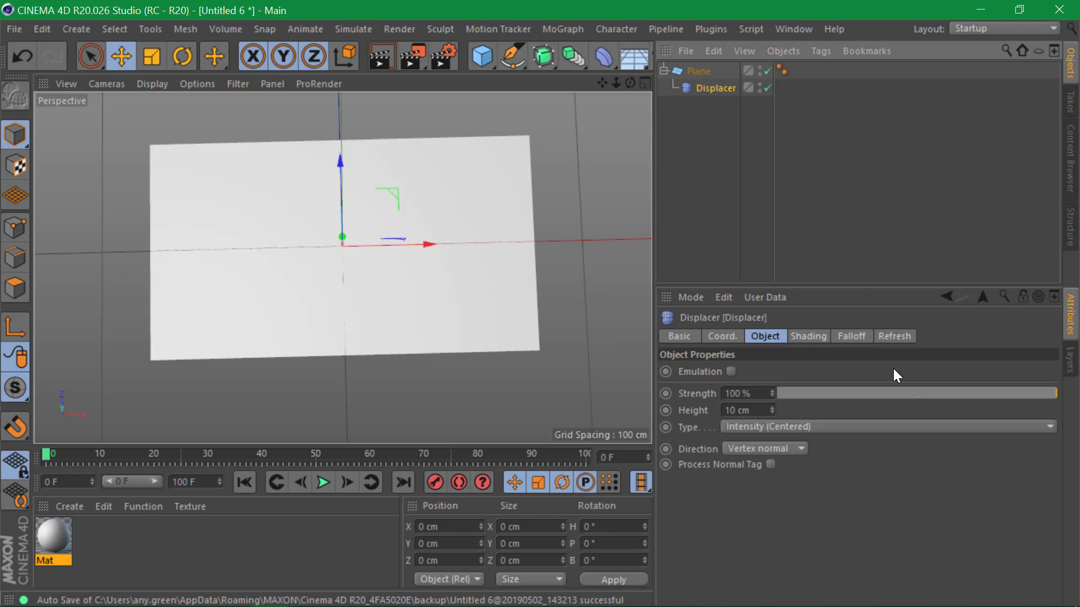
- Load the first PNG, Comp 1_00000.png, from the Desktop's Comp 1 folder as the Displacer's custom shader
{"action": "left_click", "coordinate": [808, 336]}
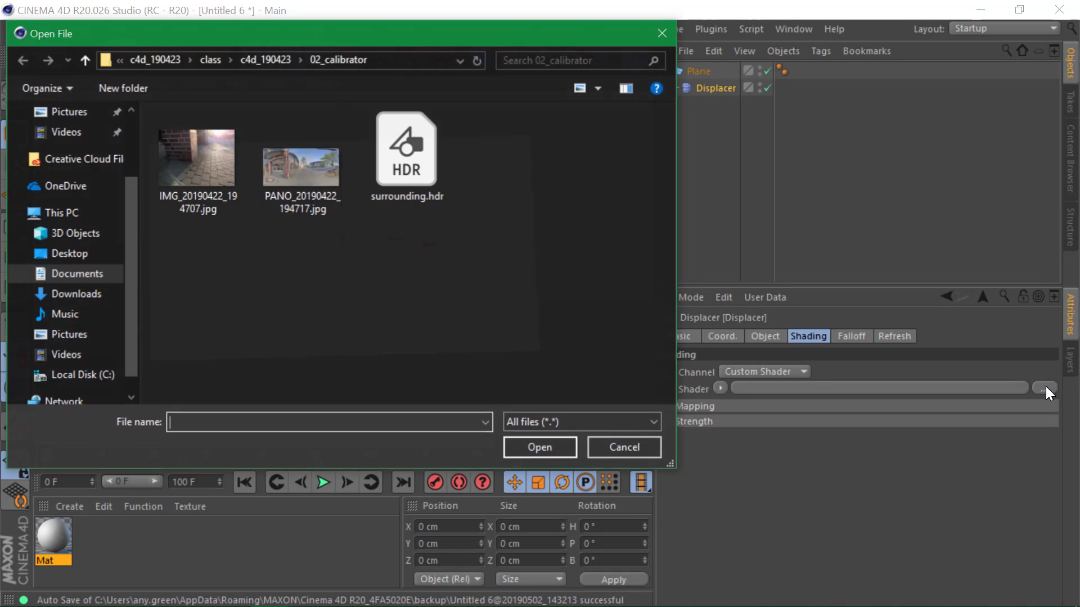
{"action": "left_click", "coordinate": [67, 258]}
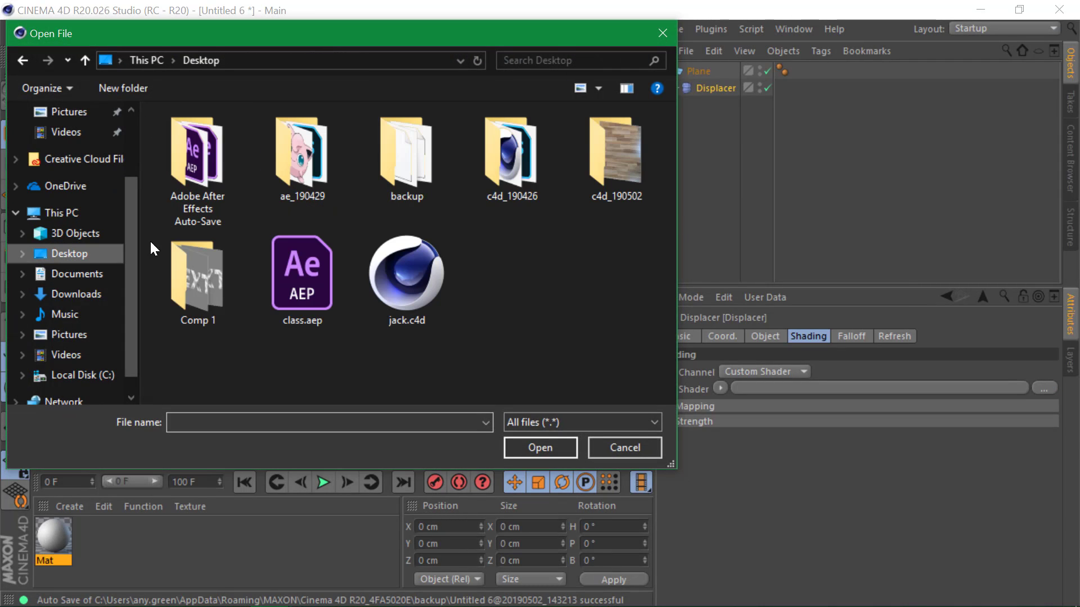
{"action": "double_click", "coordinate": [228, 265]}
{"action": "left_click", "coordinate": [208, 150]}
{"action": "left_click", "coordinate": [538, 444]}
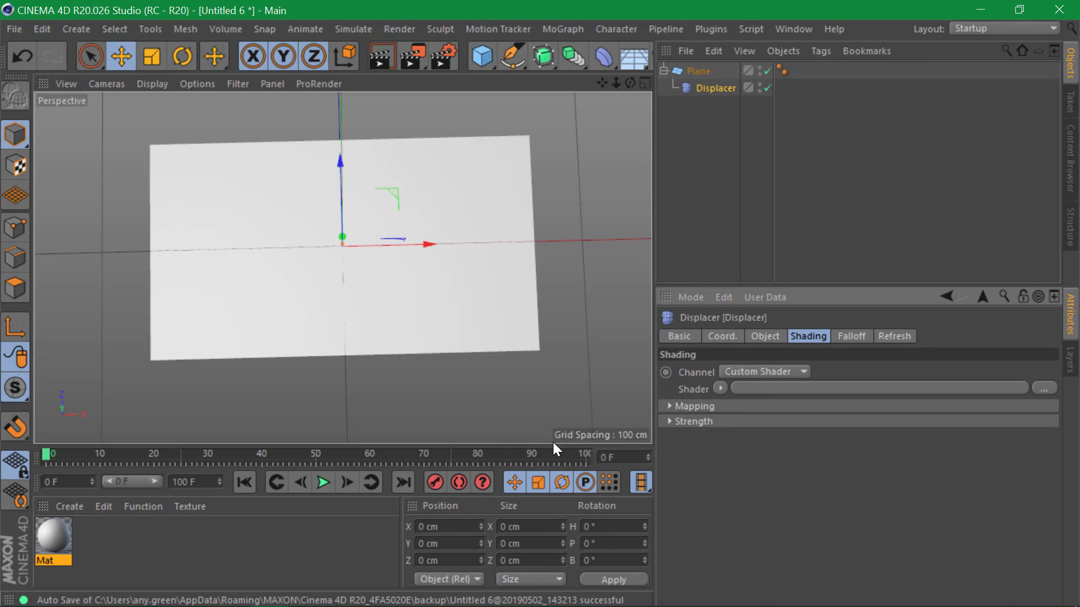
{"action": "left_click", "coordinate": [632, 368]}
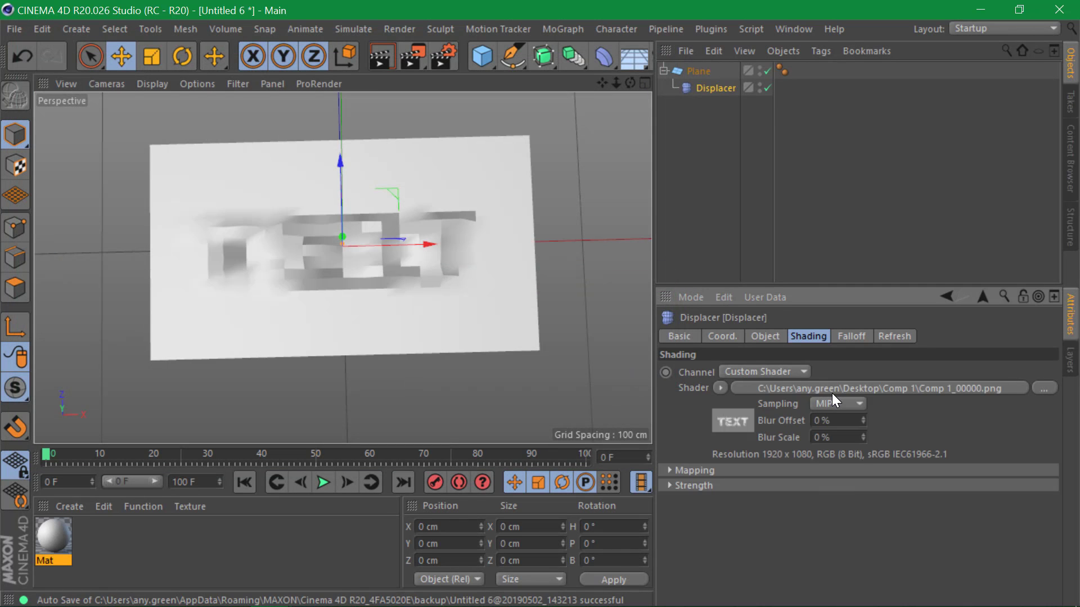
- Calculate the movie frame range in the Displacer bitmap shader's animation settings so the PNG sequence plays
{"action": "left_click", "coordinate": [834, 390]}
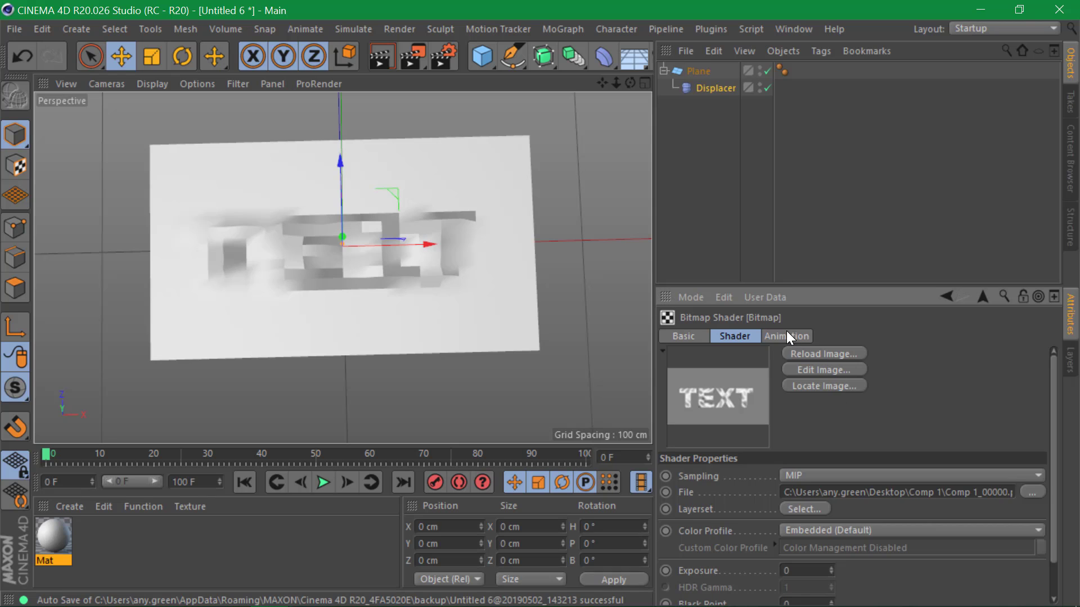
{"action": "left_click", "coordinate": [786, 333]}
{"action": "left_click_drag", "start_coordinate": [805, 286], "coordinate": [801, 125]}
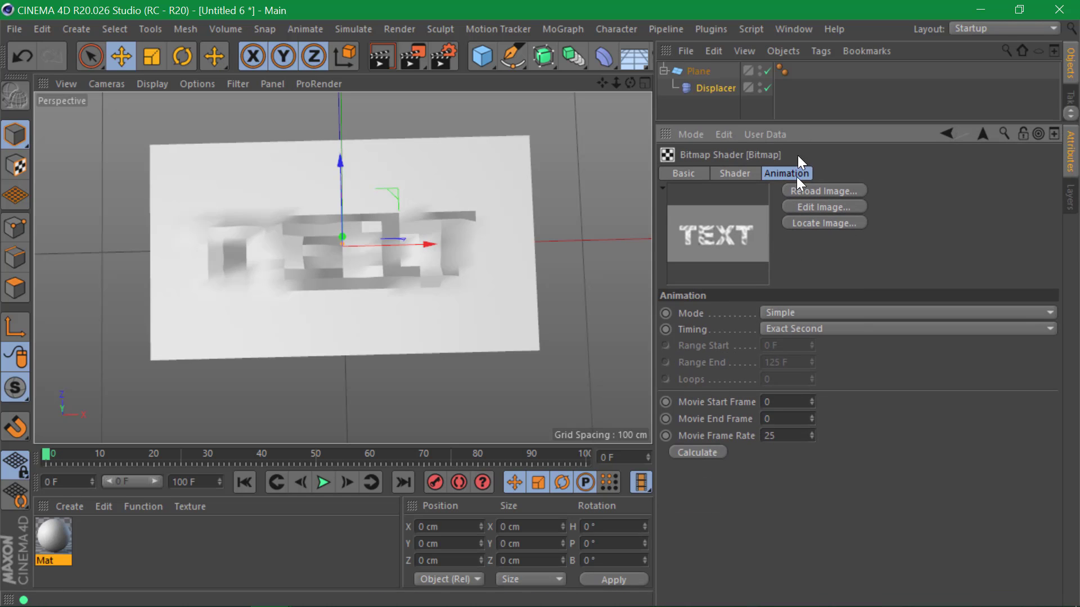
{"action": "left_click", "coordinate": [686, 454]}
{"action": "left_click", "coordinate": [737, 172]}
{"action": "left_click", "coordinate": [703, 172]}
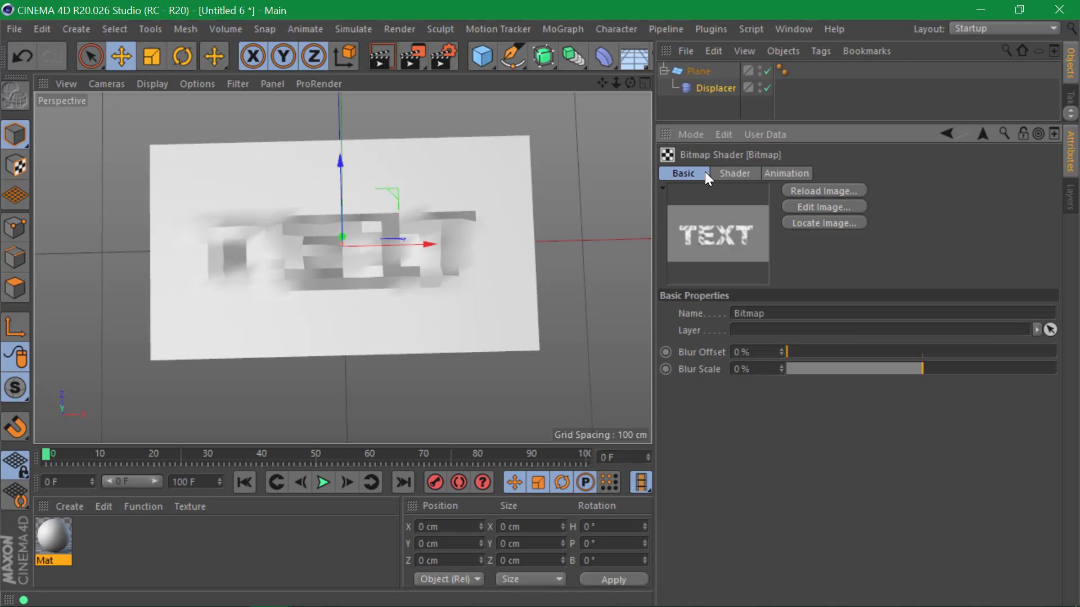
- Step through the first frames and play the animation to check the displacement, returning to frame 0
{"action": "left_click", "coordinate": [347, 484]}
{"action": "left_click", "coordinate": [347, 483]}
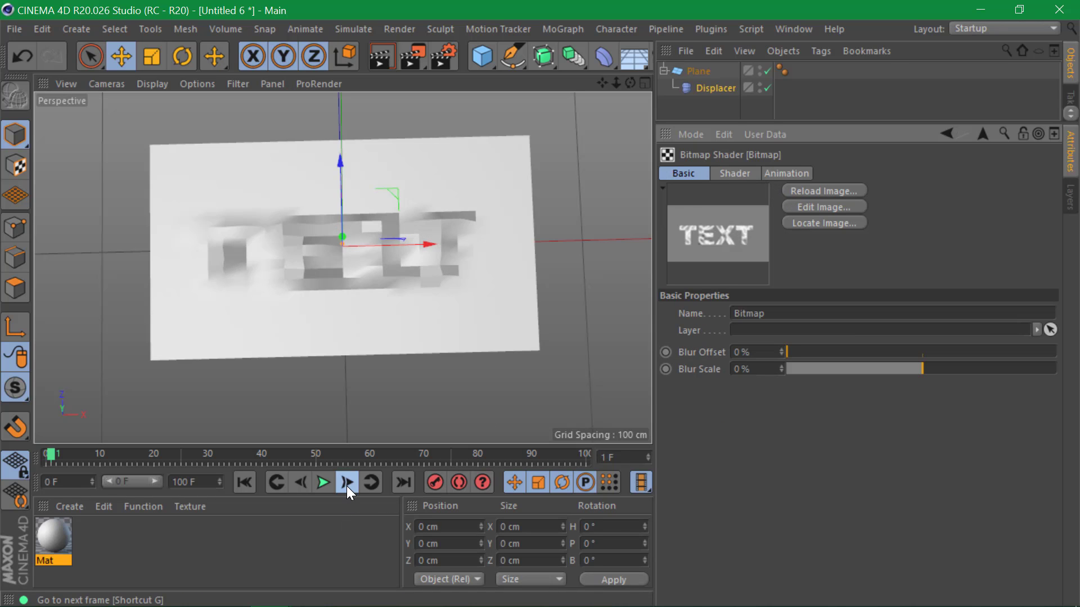
{"action": "left_click", "coordinate": [347, 484]}
{"action": "left_click", "coordinate": [347, 483]}
{"action": "left_click", "coordinate": [346, 484]}
{"action": "left_click", "coordinate": [347, 483]}
{"action": "left_click", "coordinate": [347, 484]}
{"action": "left_click", "coordinate": [347, 483]}
{"action": "left_click", "coordinate": [347, 483]}
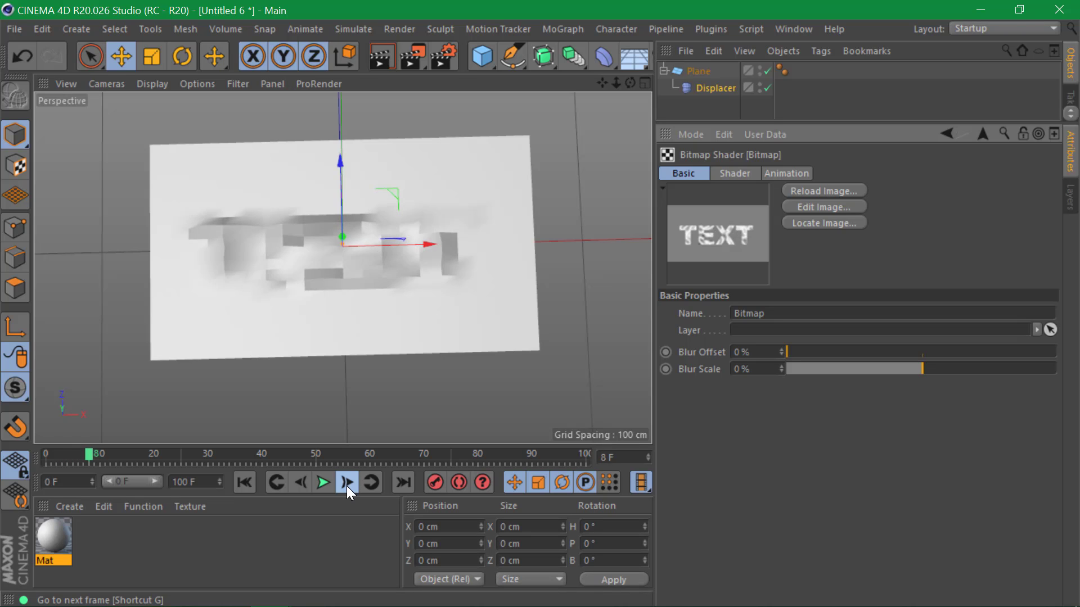
{"action": "left_click", "coordinate": [347, 484]}
{"action": "left_click", "coordinate": [347, 483]}
{"action": "left_click", "coordinate": [347, 484]}
{"action": "left_click", "coordinate": [346, 484]}
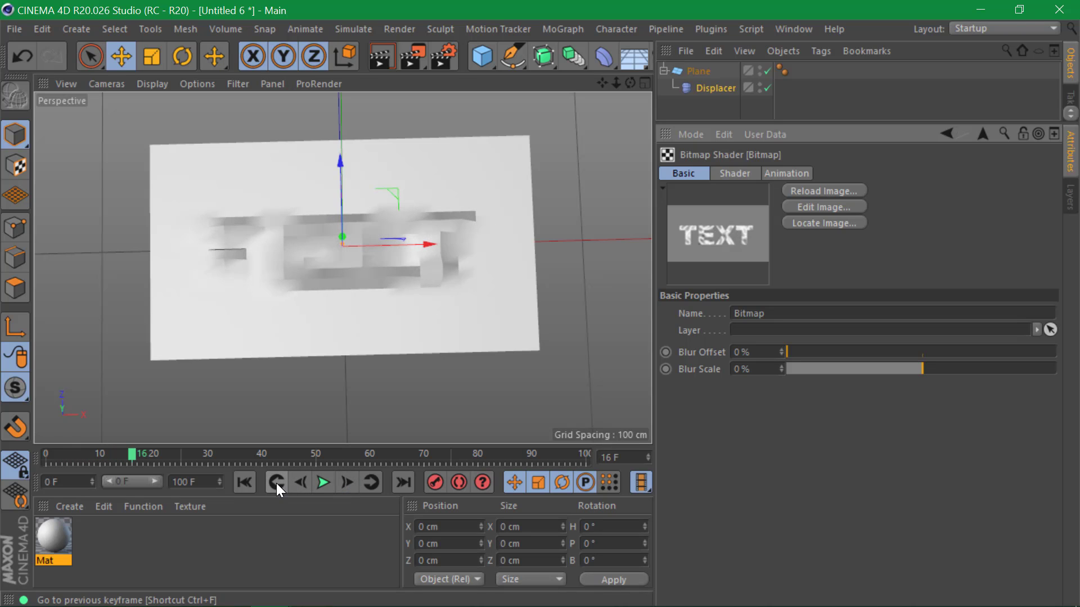
{"action": "left_click", "coordinate": [246, 482]}
{"action": "left_click", "coordinate": [324, 482]}
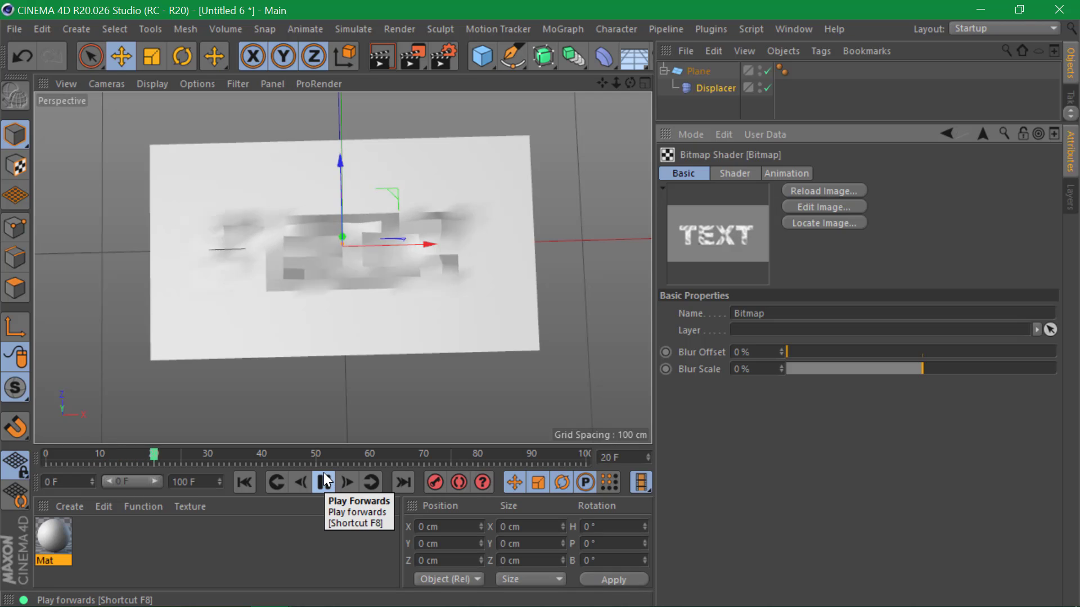
{"action": "left_click", "coordinate": [324, 482]}
{"action": "left_click", "coordinate": [246, 482]}
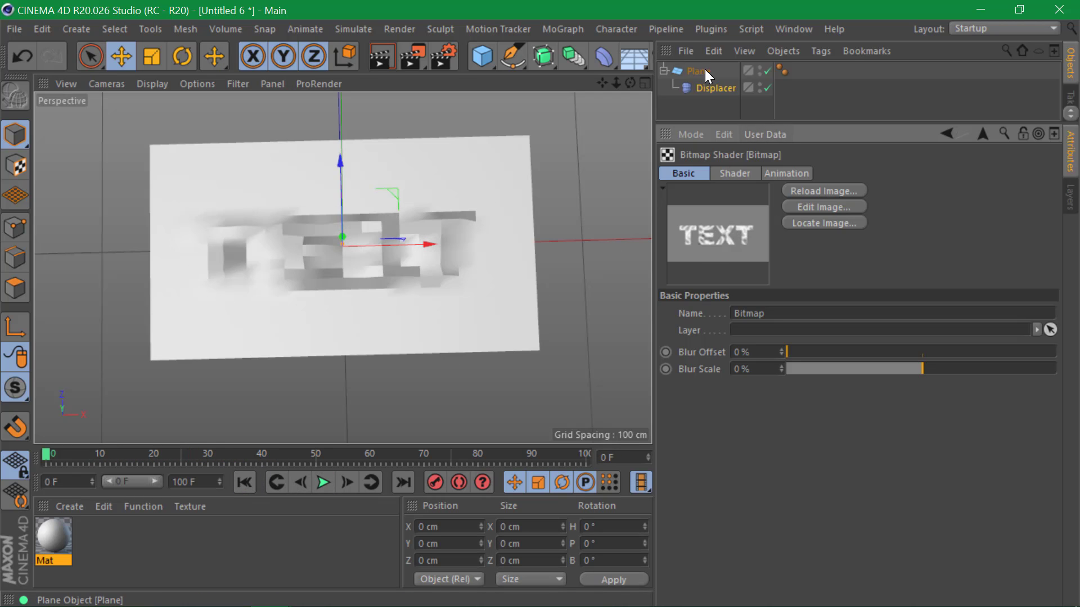
- Increase the Plane's segments for a finely detailed text displacement, and deselect it
{"action": "left_click", "coordinate": [699, 71]}
{"action": "left_click_drag", "start_coordinate": [810, 244], "coordinate": [823, 269]}
{"action": "left_click", "coordinate": [724, 112]}
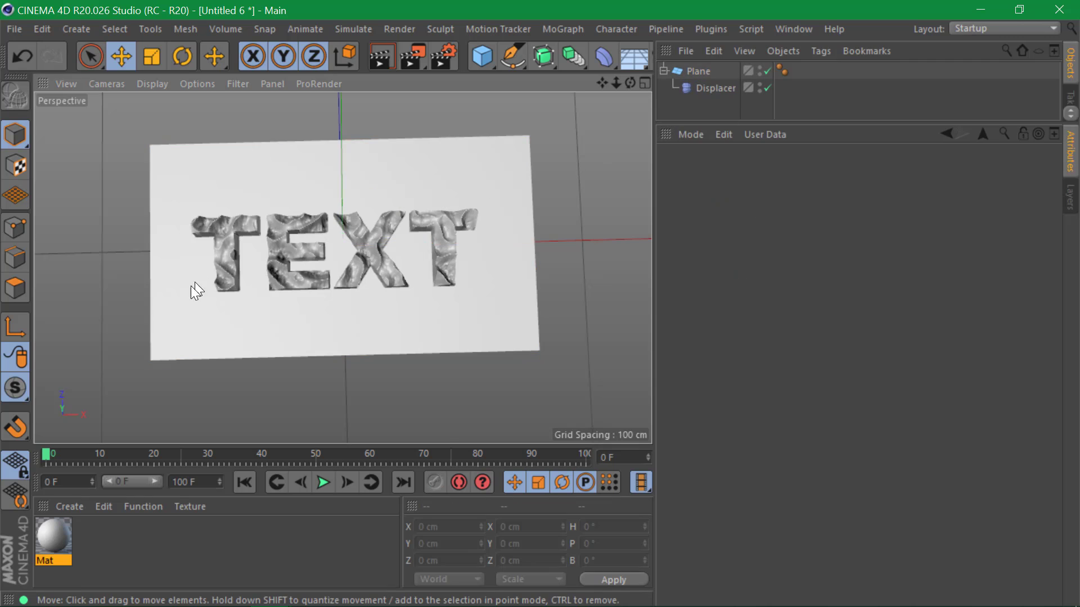
- Examine the raised text relief from oblique angles and compare it with the Displacer's bitmap shader image
{"action": "left_click_drag", "start_coordinate": [189, 290], "coordinate": [223, 140], "text": "alt"}
{"action": "scroll", "coordinate": [250, 248], "scroll_direction": "up", "scroll_amount": 5}
{"action": "left_click_drag", "start_coordinate": [229, 339], "coordinate": [292, 237], "text": "alt"}
{"action": "scroll", "coordinate": [418, 272], "scroll_direction": "down", "scroll_amount": 4}
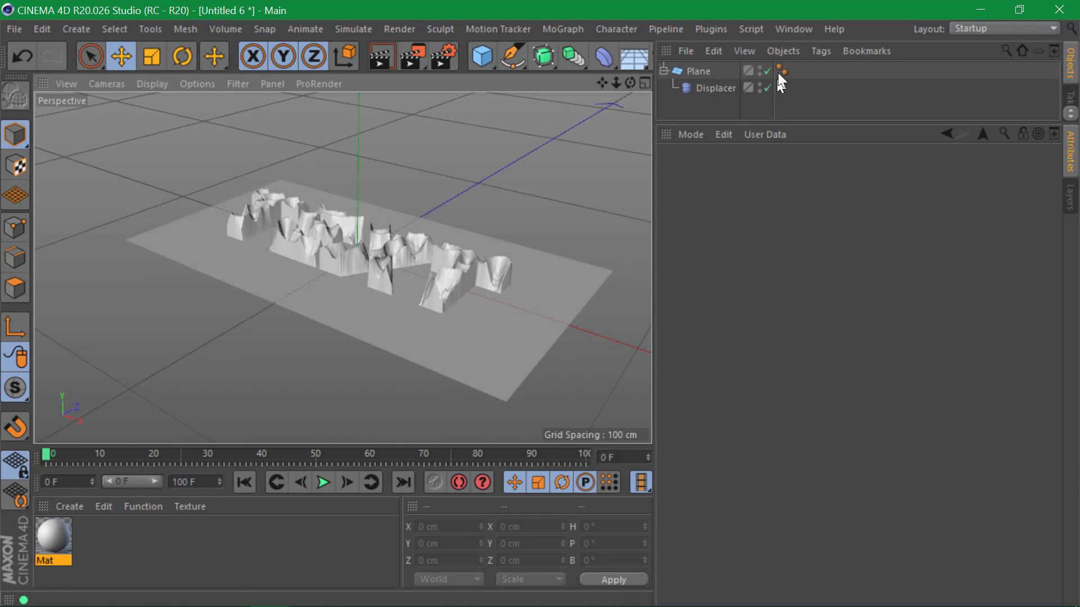
{"action": "left_click", "coordinate": [728, 88]}
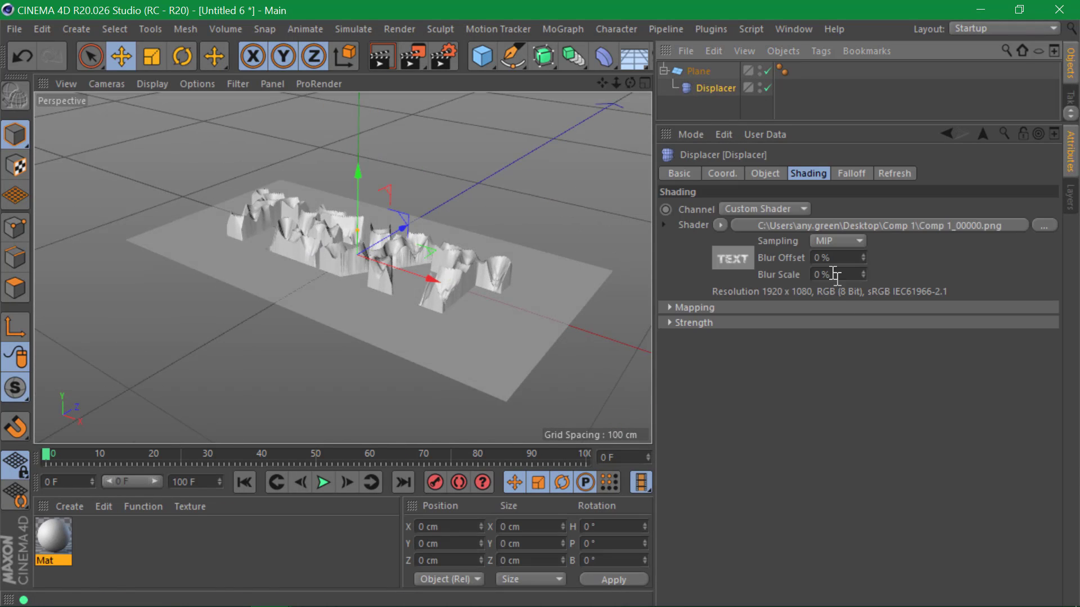
{"action": "left_click", "coordinate": [736, 266]}
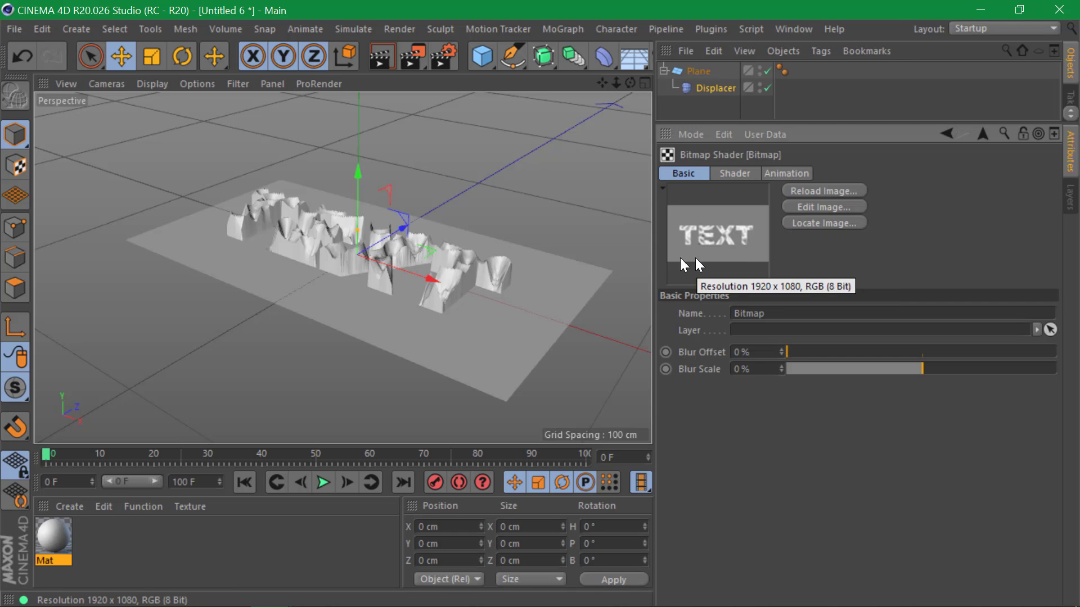
{"action": "left_click_drag", "start_coordinate": [540, 326], "coordinate": [416, 308], "text": "alt"}
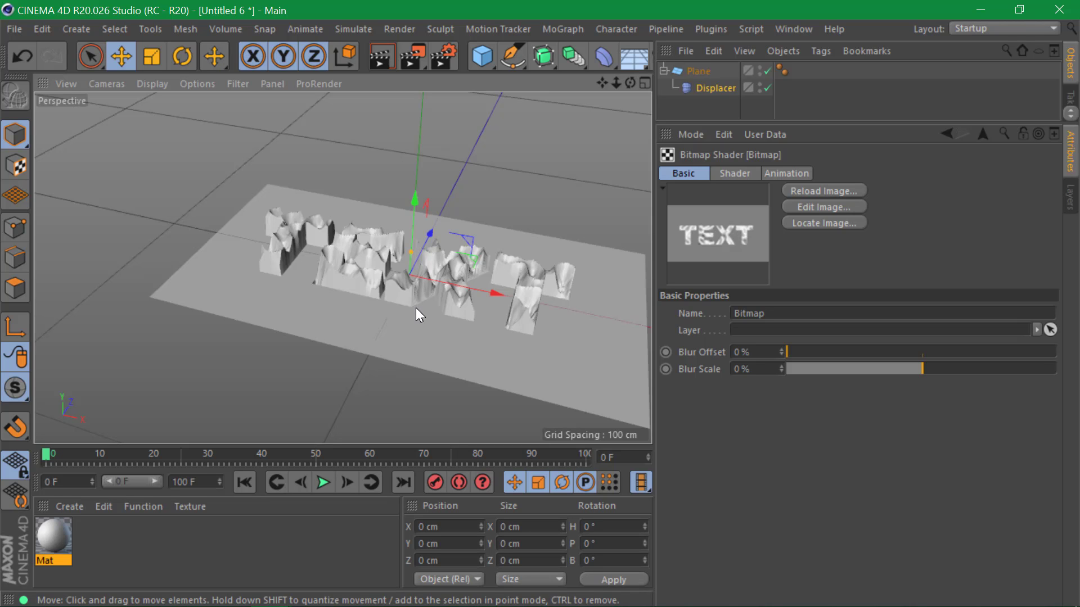
{"action": "left_click_drag", "start_coordinate": [478, 308], "coordinate": [420, 327], "text": "alt"}
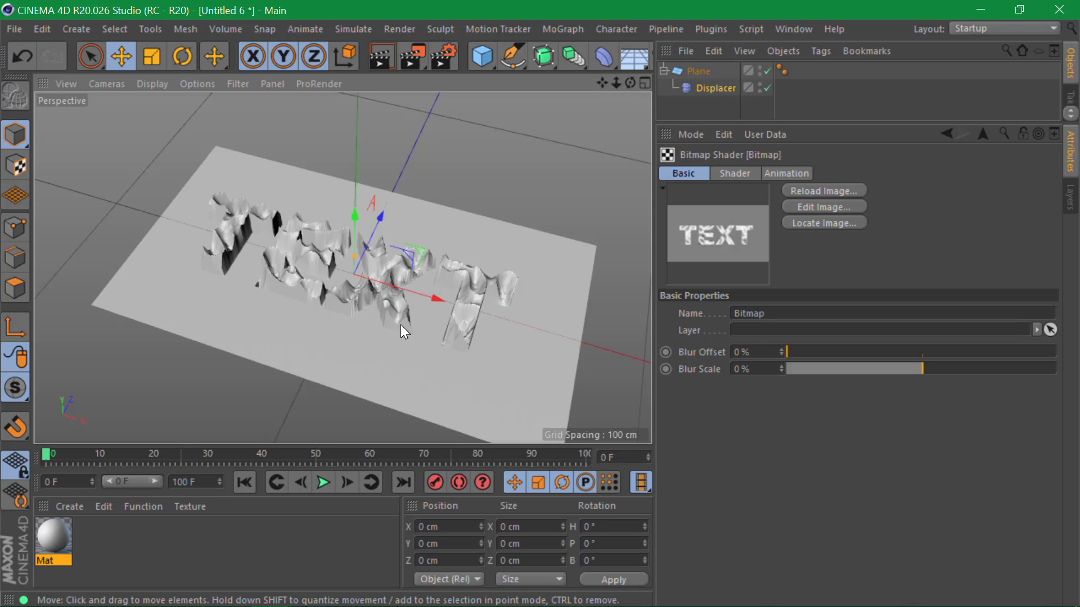
- Reselect the Displacer, then step through and play the timeline to examine how the detailed relief animates
{"action": "left_click", "coordinate": [700, 88]}
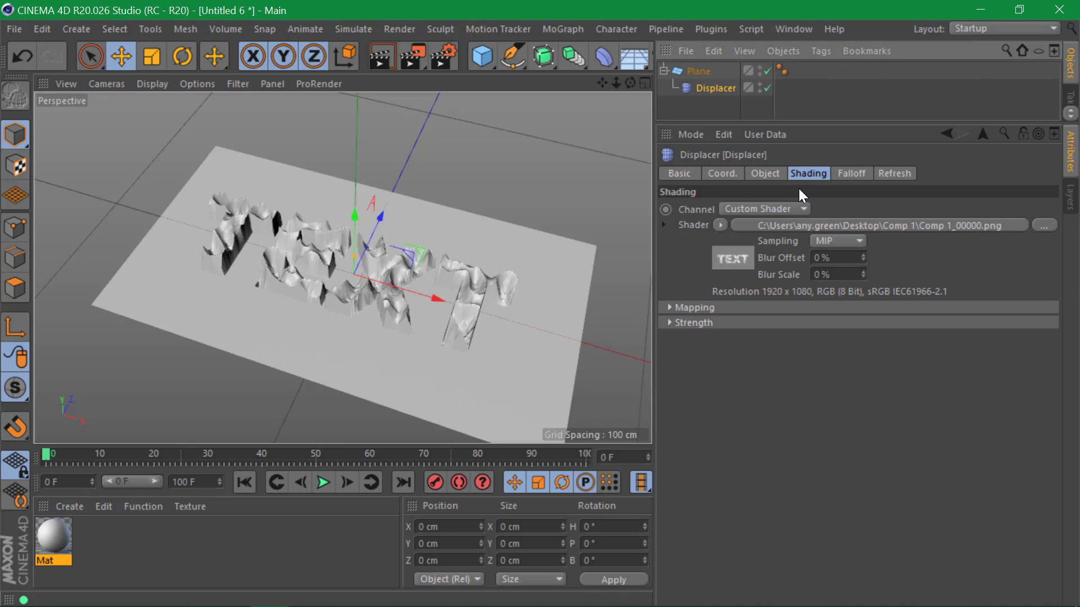
{"action": "left_click", "coordinate": [347, 482]}
{"action": "left_click", "coordinate": [347, 482]}
{"action": "left_click", "coordinate": [347, 482]}
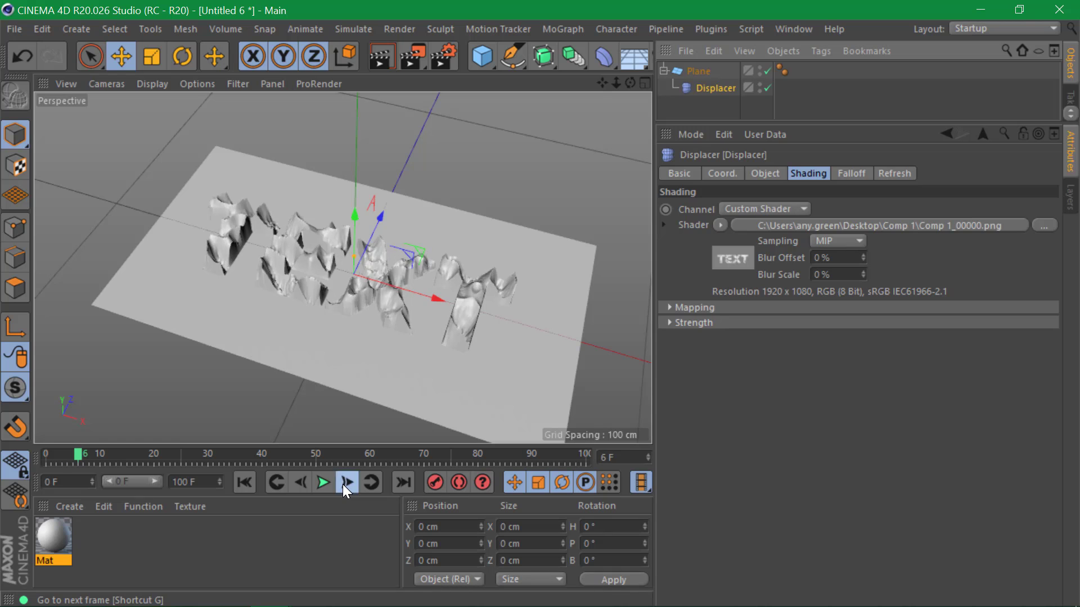
{"action": "left_click", "coordinate": [347, 482]}
{"action": "left_click", "coordinate": [347, 483]}
{"action": "left_click", "coordinate": [347, 482]}
{"action": "left_click", "coordinate": [346, 483]}
{"action": "left_click", "coordinate": [346, 482]}
{"action": "left_click", "coordinate": [325, 482]}
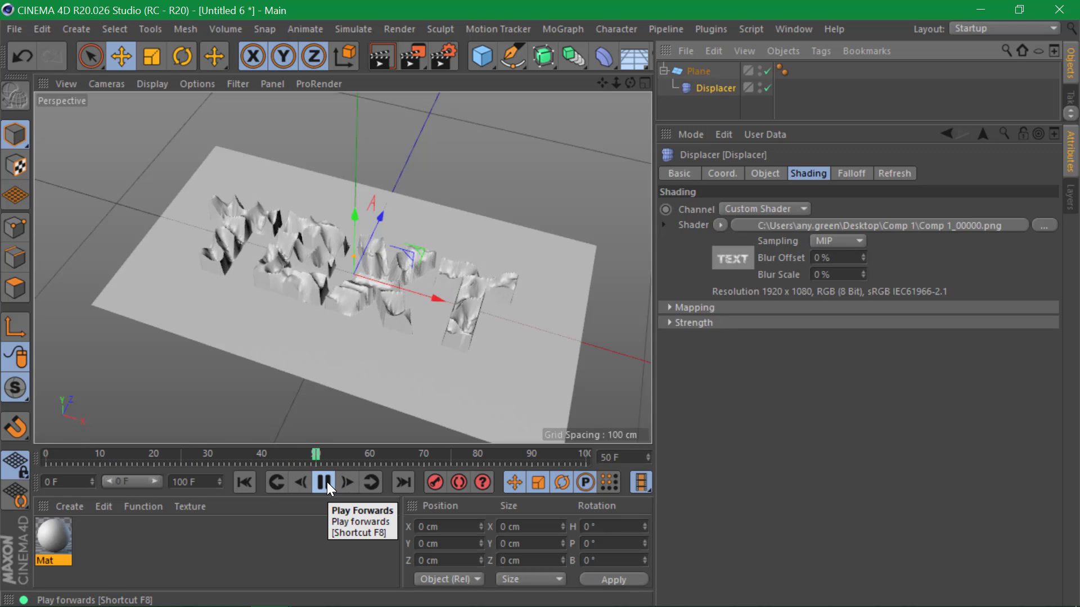
{"action": "left_click", "coordinate": [328, 483]}
- Inspect the displaced letters close up and play the animation in a frontal view of the whole text
{"action": "right_click_drag", "start_coordinate": [322, 301], "coordinate": [396, 278], "text": "alt"}
{"action": "left_click_drag", "start_coordinate": [396, 278], "coordinate": [439, 278], "text": "alt"}
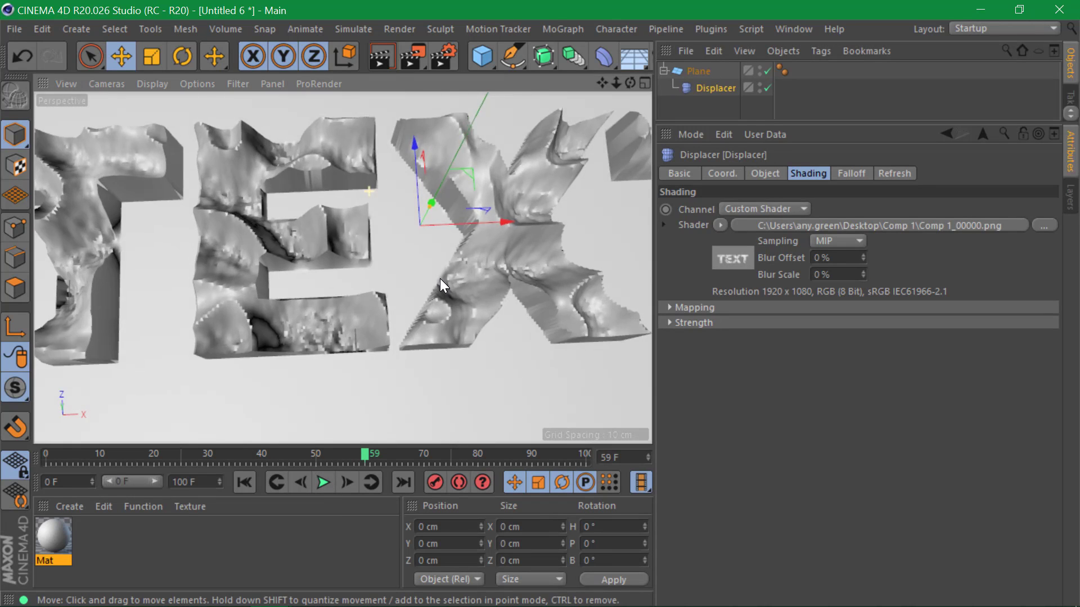
{"action": "middle_click_drag", "start_coordinate": [440, 278], "coordinate": [321, 258], "text": "alt"}
{"action": "right_click_drag", "start_coordinate": [416, 233], "coordinate": [396, 235], "text": "alt"}
{"action": "left_click_drag", "start_coordinate": [396, 235], "coordinate": [391, 289], "text": "alt"}
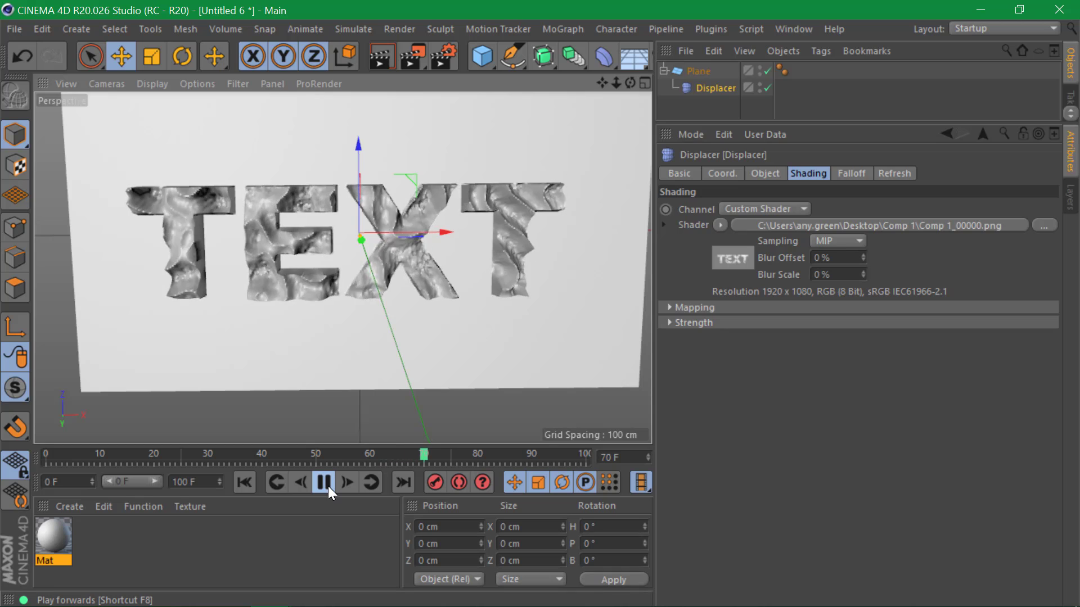
{"action": "left_click", "coordinate": [325, 483]}
{"action": "left_click", "coordinate": [268, 486]}
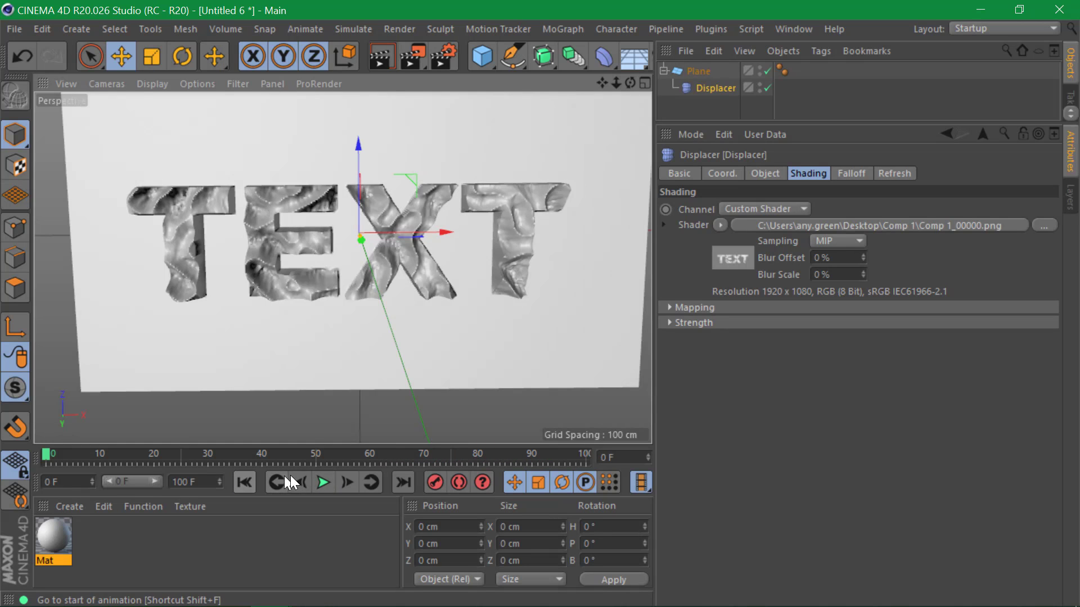
{"action": "left_click", "coordinate": [332, 481]}
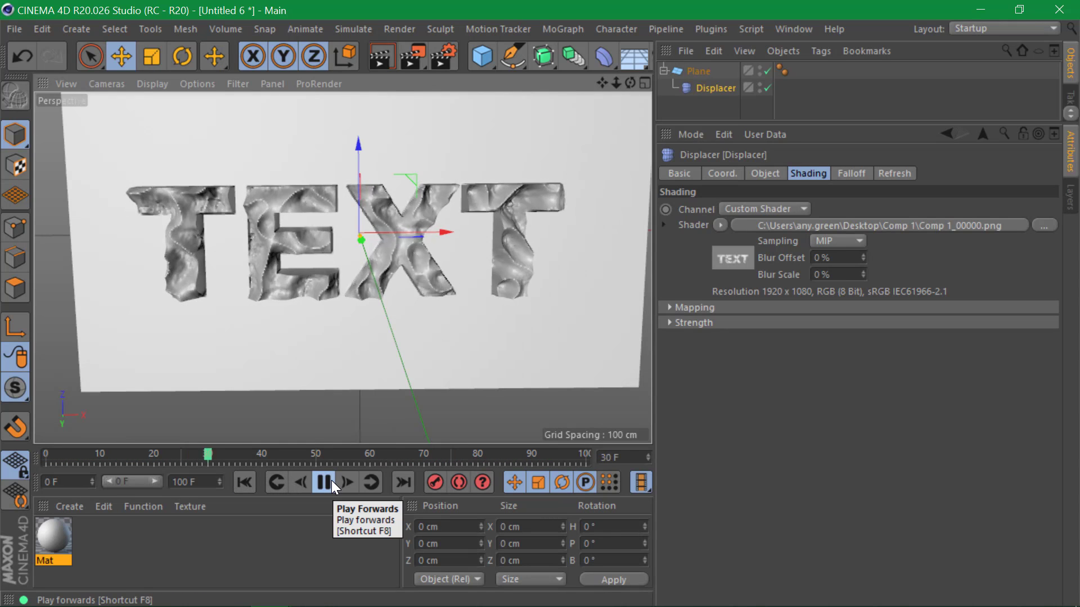
{"action": "left_click", "coordinate": [332, 481]}
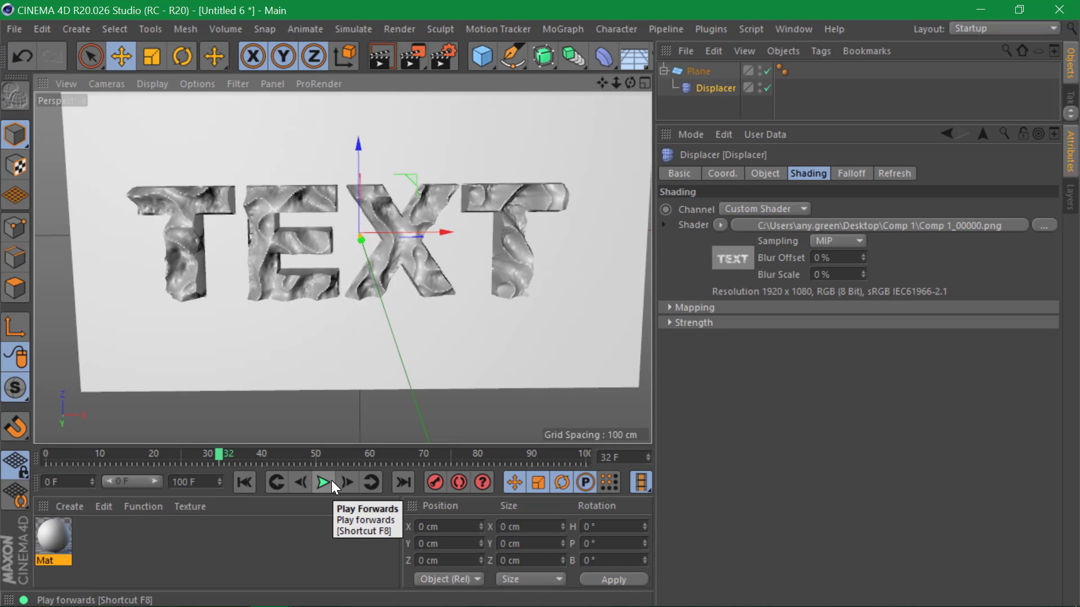
- Preview the animation with a Displacer height of 50 cm, and reduce the height to 46 cm
{"action": "left_click", "coordinate": [780, 173]}
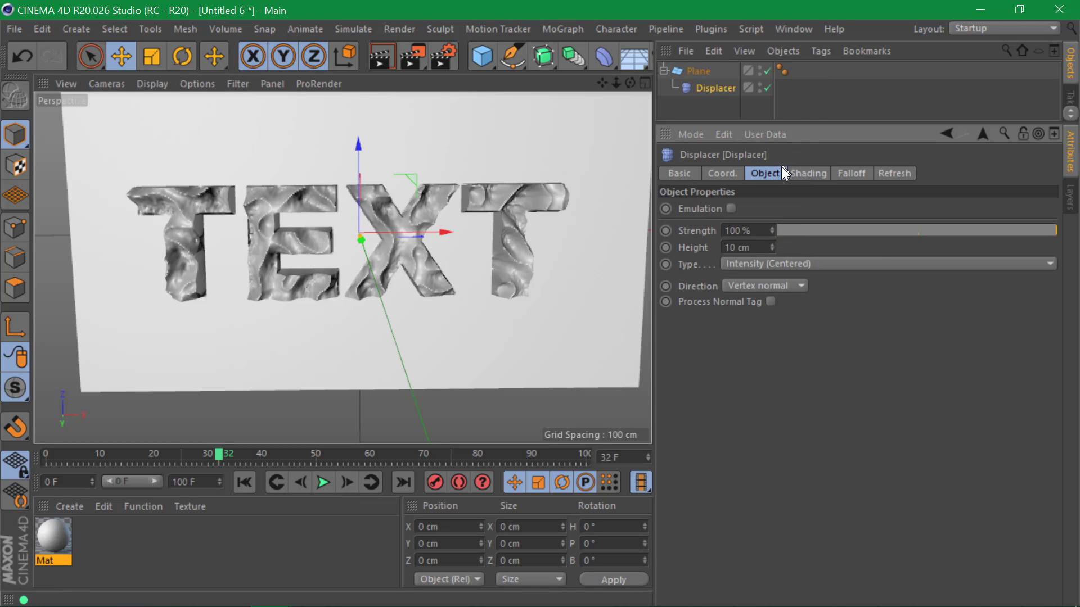
{"action": "mouse_move", "coordinate": [770, 245]}
{"action": "left_mouse_down"}
{"action": "mouse_move", "coordinate": [815, 245]}
{"action": "mouse_move", "coordinate": [784, 246]}
{"action": "left_mouse_up"}
{"action": "left_click", "coordinate": [326, 482]}
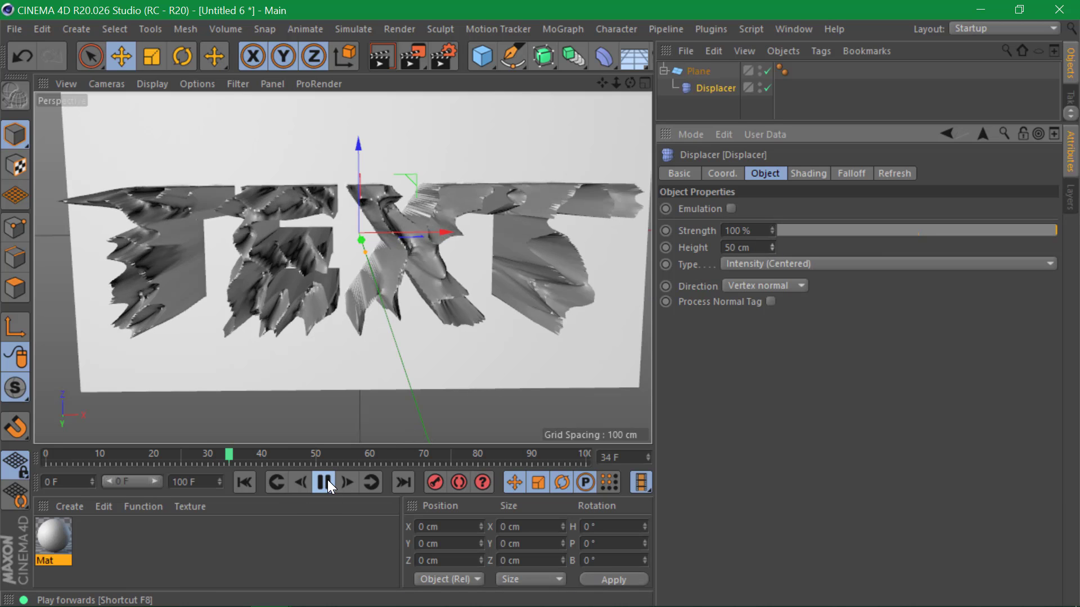
{"action": "left_click", "coordinate": [326, 482]}
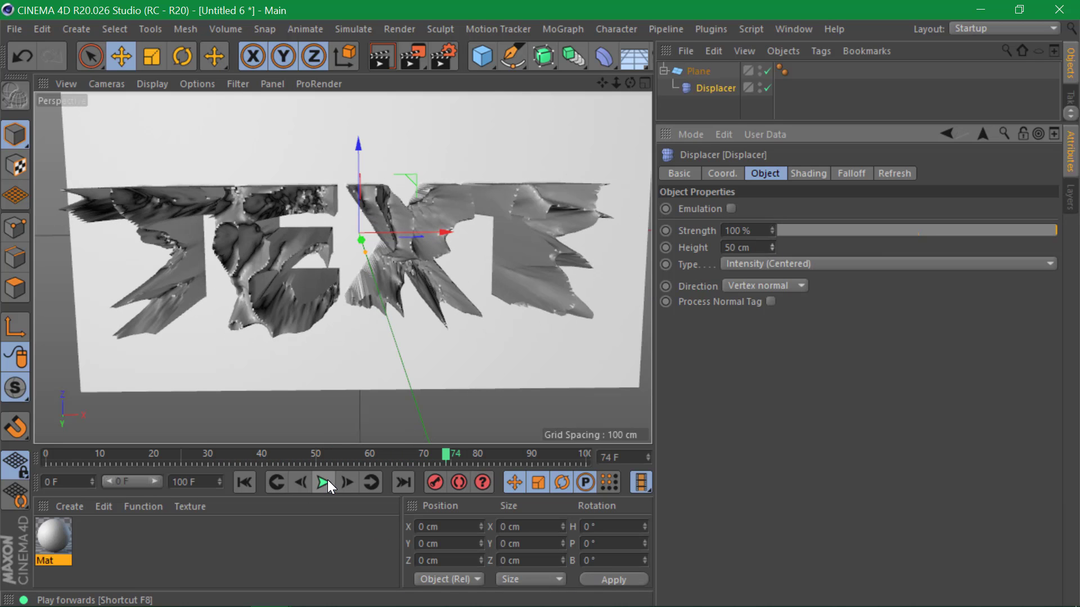
{"action": "mouse_move", "coordinate": [772, 246]}
{"action": "left_mouse_down"}
{"action": "mouse_move", "coordinate": [734, 246]}
{"action": "mouse_move", "coordinate": [769, 246]}
{"action": "left_mouse_up"}
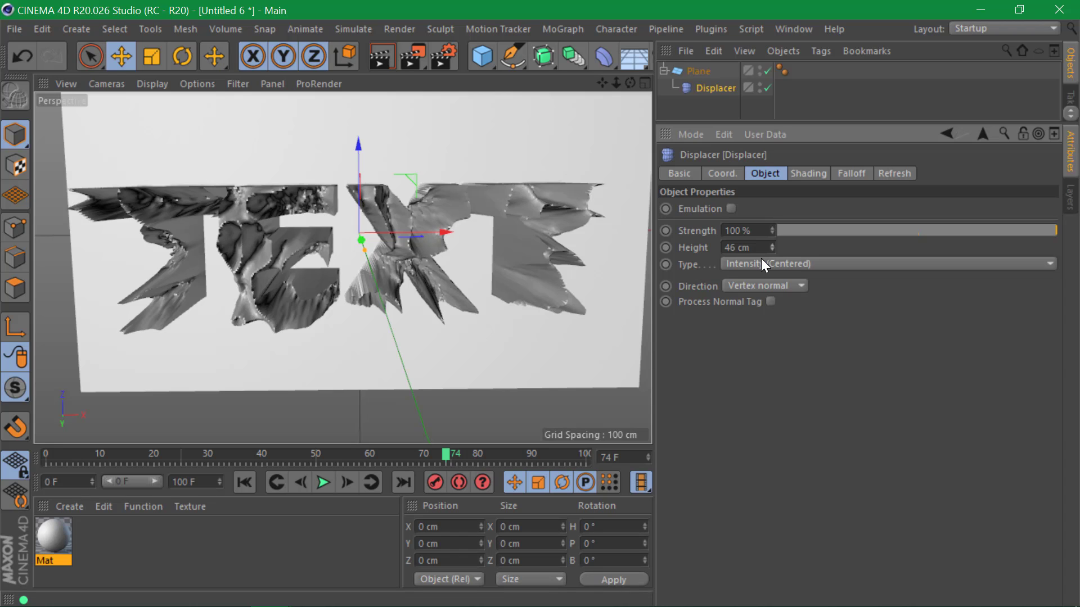
- Switch to the Movies & TV reference clip, examine its fractured lettering, and return to Cinema 4D
{"action": "key", "text": "alt+Tab"}
{"action": "key", "text": "alt+Tab"}
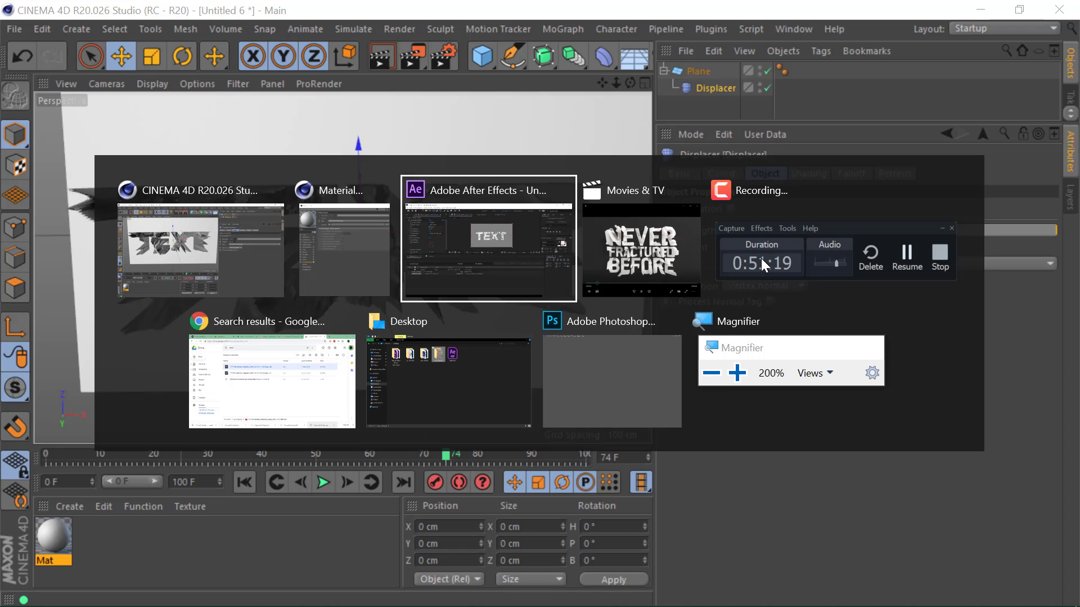
{"action": "key", "text": "alt+Tab"}
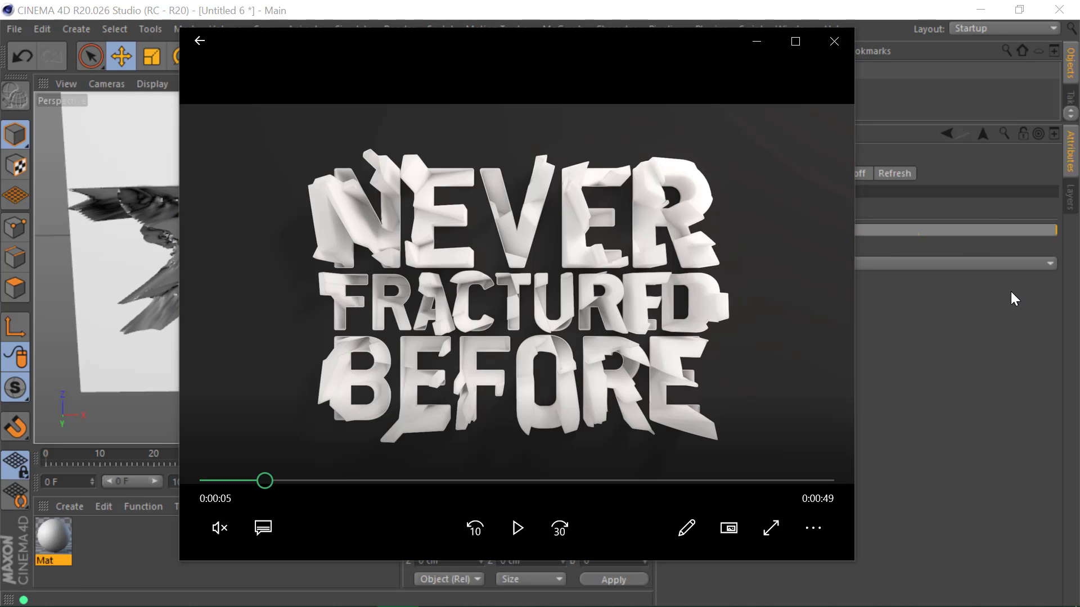
{"action": "key", "text": "alt+Tab"}
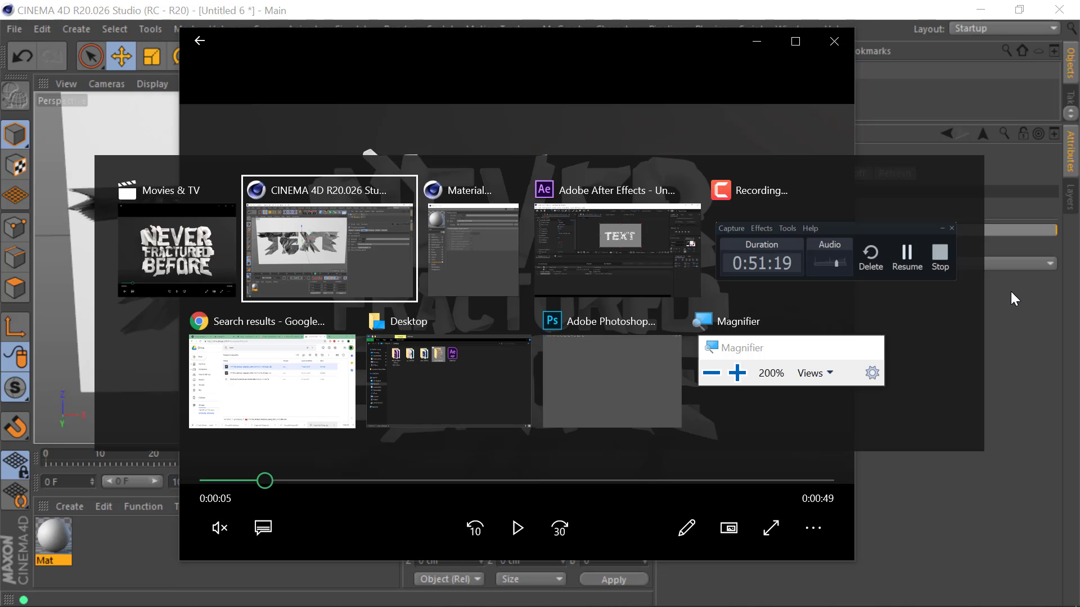
- Switch to Chrome and search Google Images for "subsurface scattering" in a new tab
{"action": "left_click", "coordinate": [222, 368]}
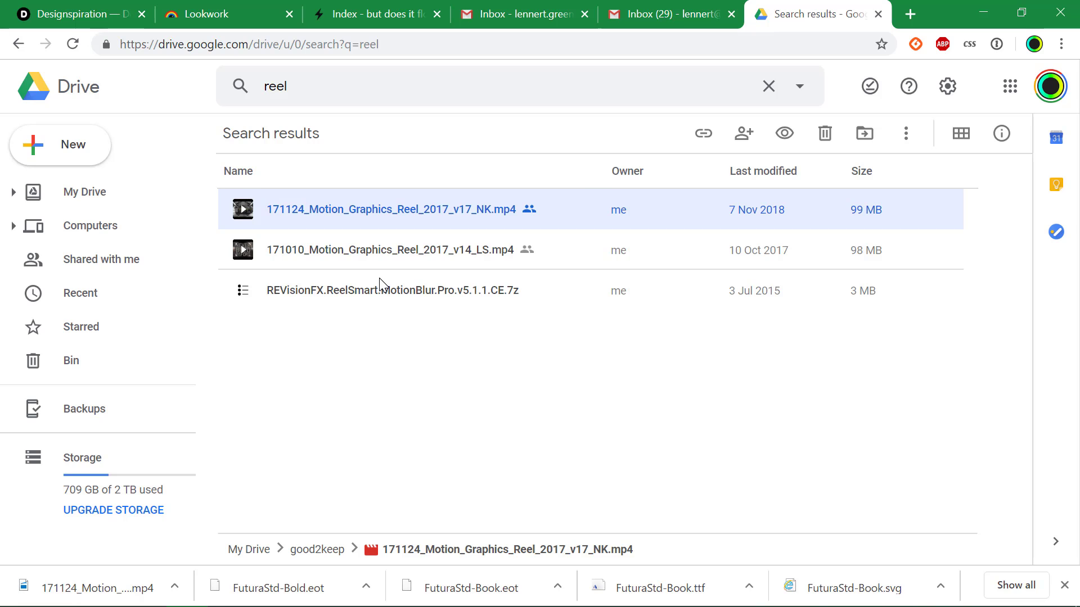
{"action": "key", "text": "ctrl+t"}
{"action": "type", "text": "sub"}
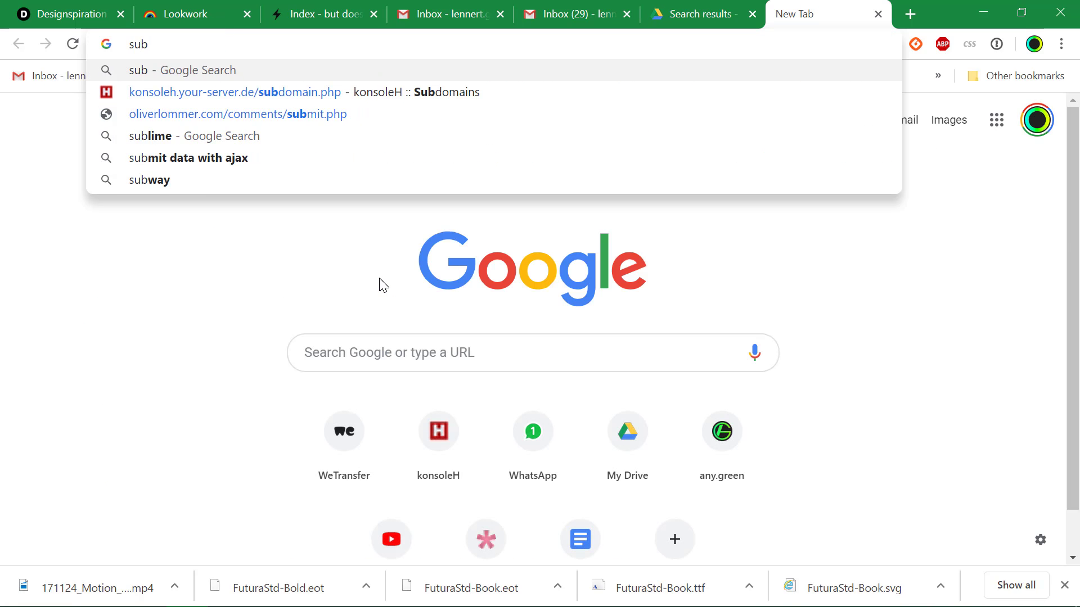
{"action": "type", "text": "surface scatt"}
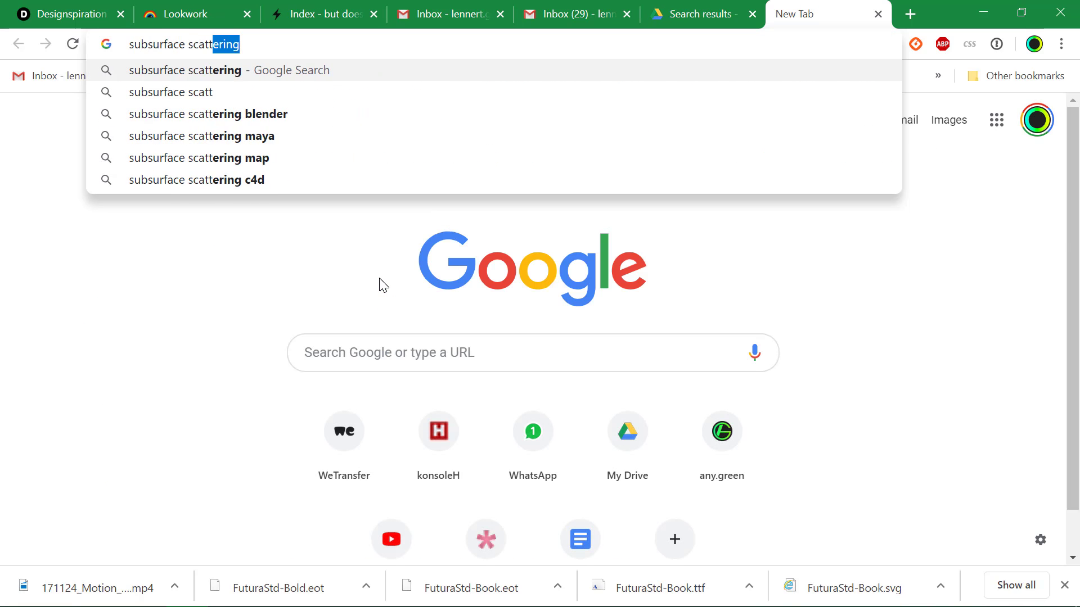
{"action": "type", "text": "ering"}
{"action": "key", "text": "Return"}
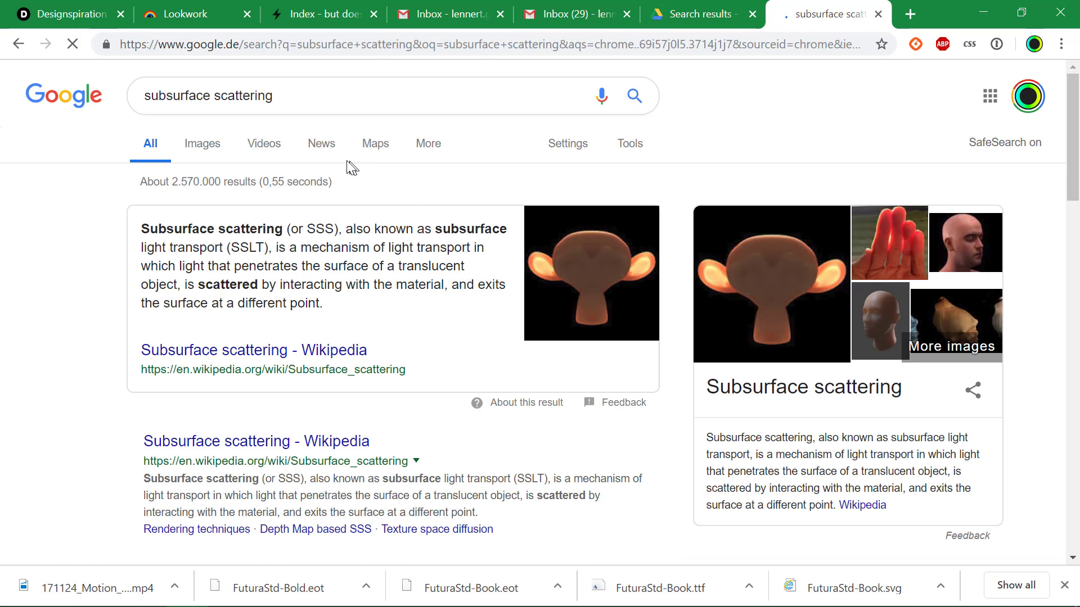
{"action": "left_click", "coordinate": [203, 145]}
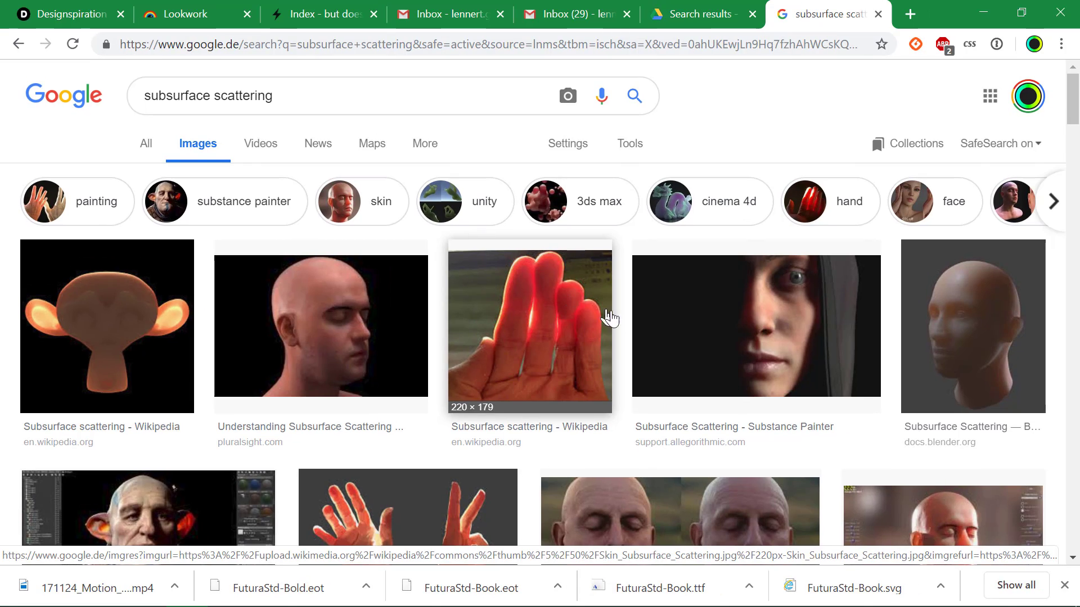
- Browse the subsurface scattering image results and examine how light passes through skin, wax and other translucent materials
{"action": "scroll", "coordinate": [705, 320], "scroll_direction": "down", "scroll_amount": 7}
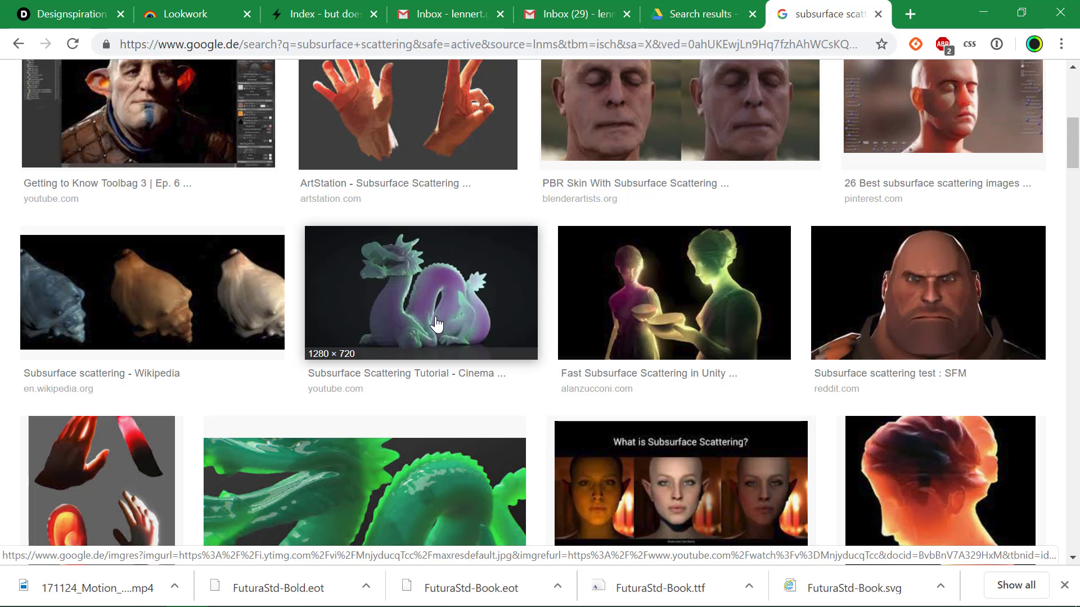
{"action": "scroll", "coordinate": [517, 333], "scroll_direction": "down", "scroll_amount": 10}
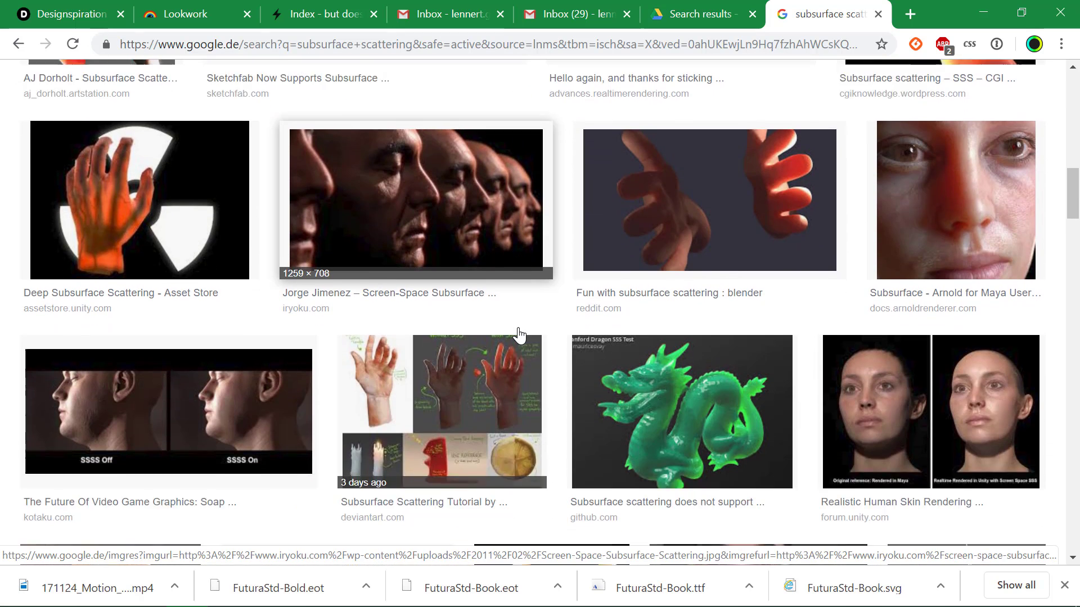
{"action": "scroll", "coordinate": [518, 333], "scroll_direction": "down", "scroll_amount": 7}
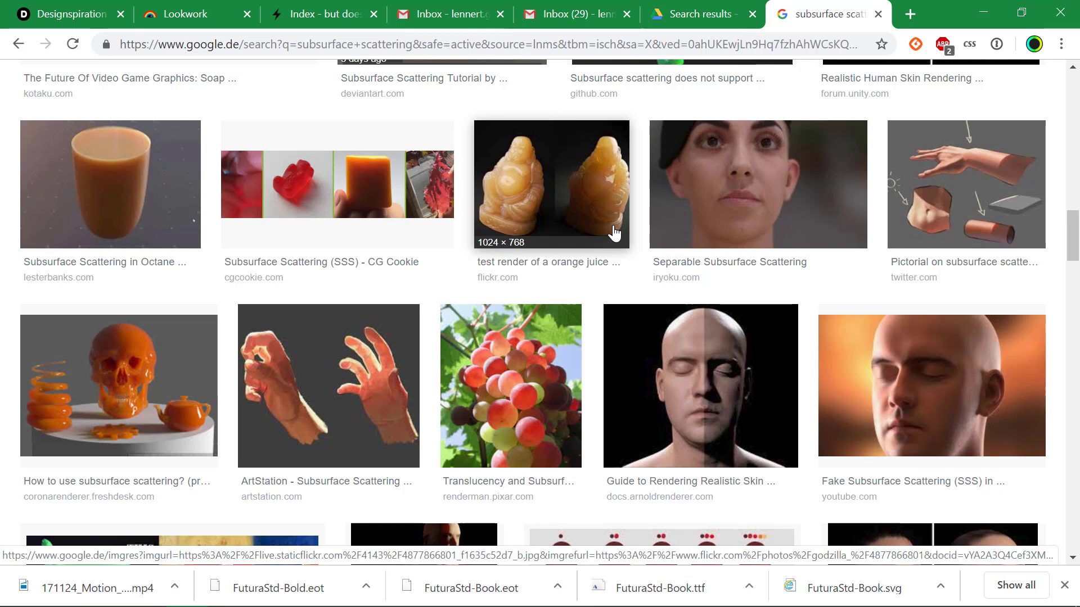
{"action": "scroll", "coordinate": [613, 232], "scroll_direction": "down", "scroll_amount": 5}
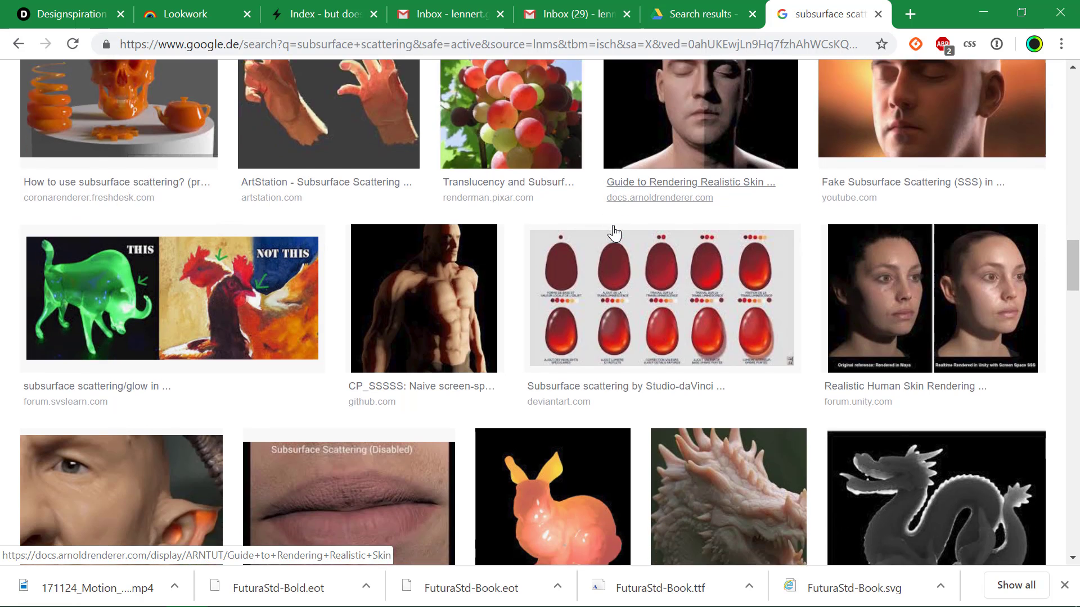
{"action": "scroll", "coordinate": [614, 232], "scroll_direction": "down", "scroll_amount": 6}
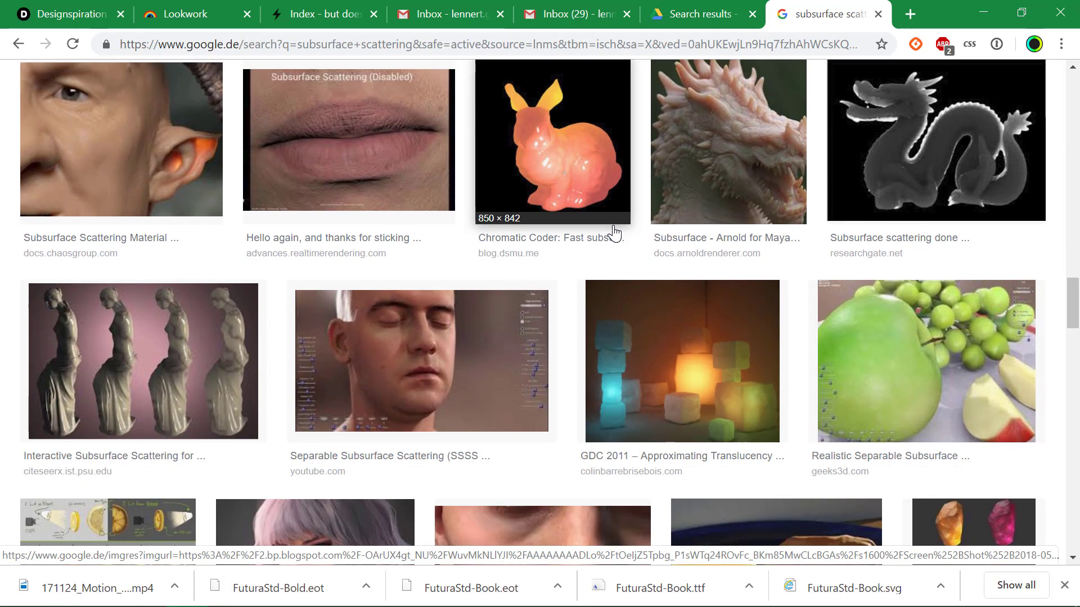
{"action": "scroll", "coordinate": [614, 232], "scroll_direction": "down", "scroll_amount": 3}
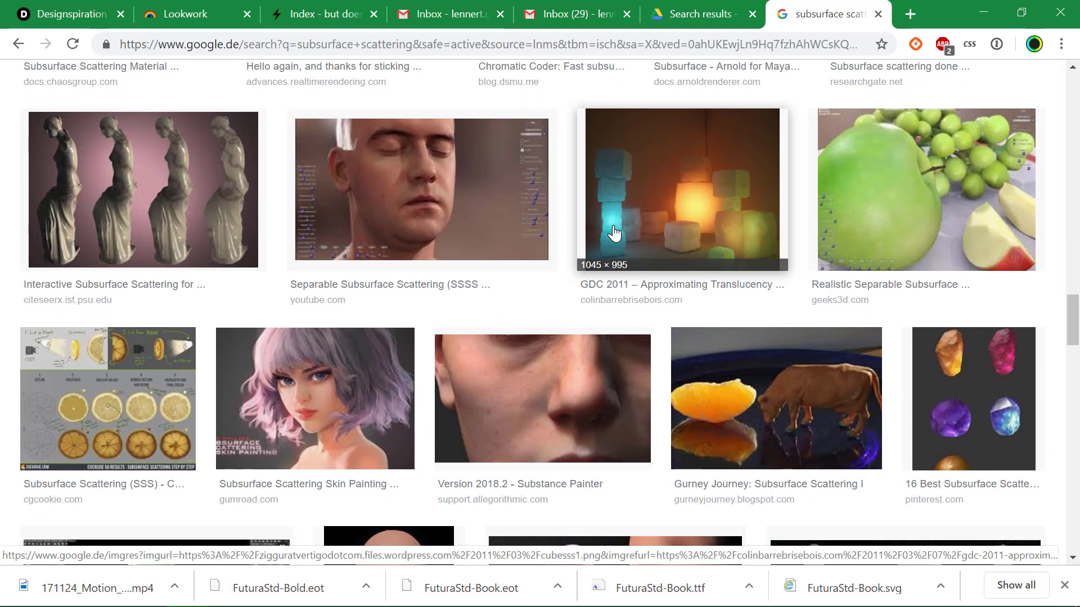
{"action": "scroll", "coordinate": [614, 232], "scroll_direction": "down", "scroll_amount": 7}
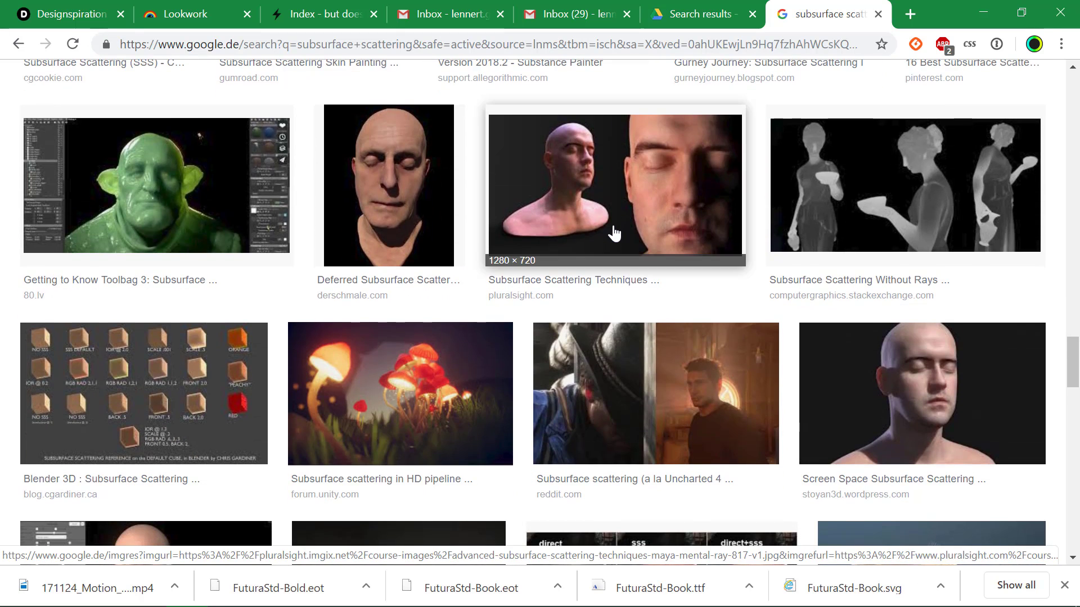
{"action": "scroll", "coordinate": [613, 232], "scroll_direction": "down", "scroll_amount": 5}
{"action": "scroll", "coordinate": [614, 232], "scroll_direction": "down", "scroll_amount": 2}
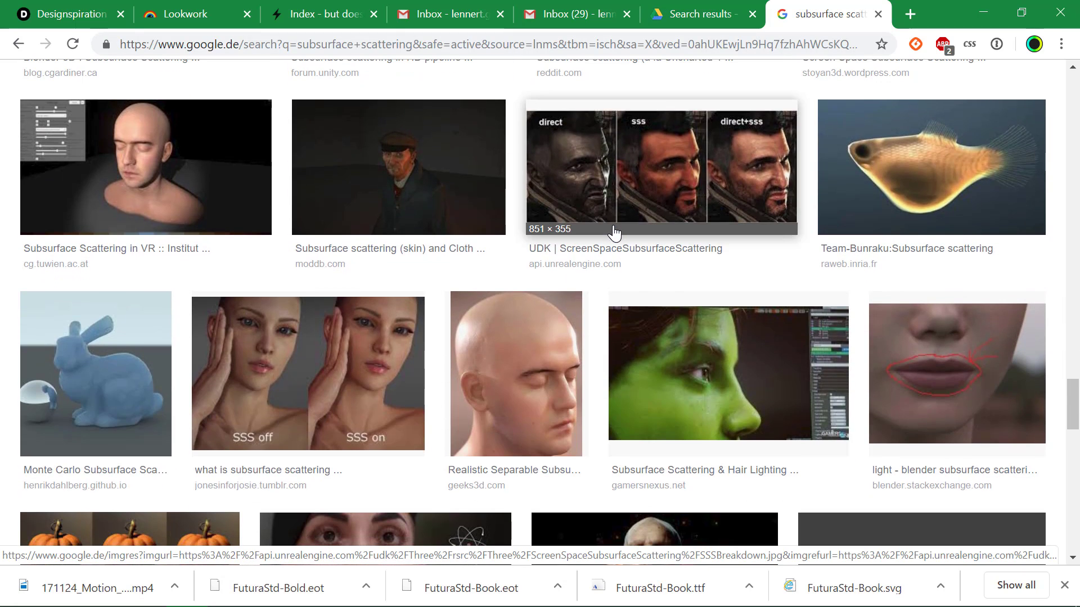
{"action": "scroll", "coordinate": [614, 232], "scroll_direction": "up", "scroll_amount": 20}
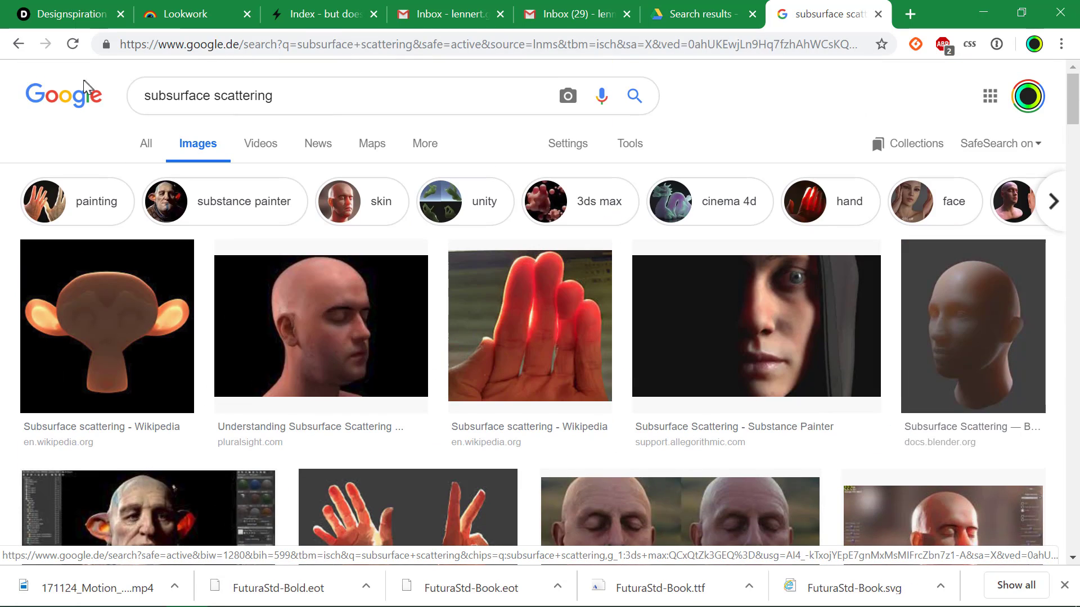
- Search Google Images for "glass caustics" and examine the light patterns cast by glass objects
{"action": "left_click_drag", "start_coordinate": [276, 96], "coordinate": [140, 96]}
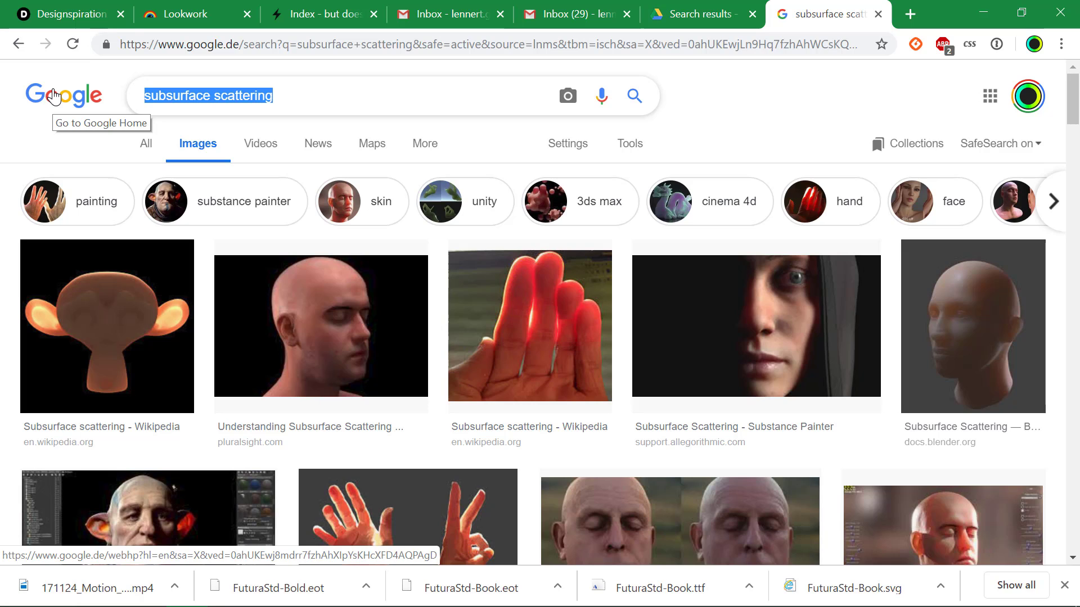
{"action": "type", "text": "glass causti"}
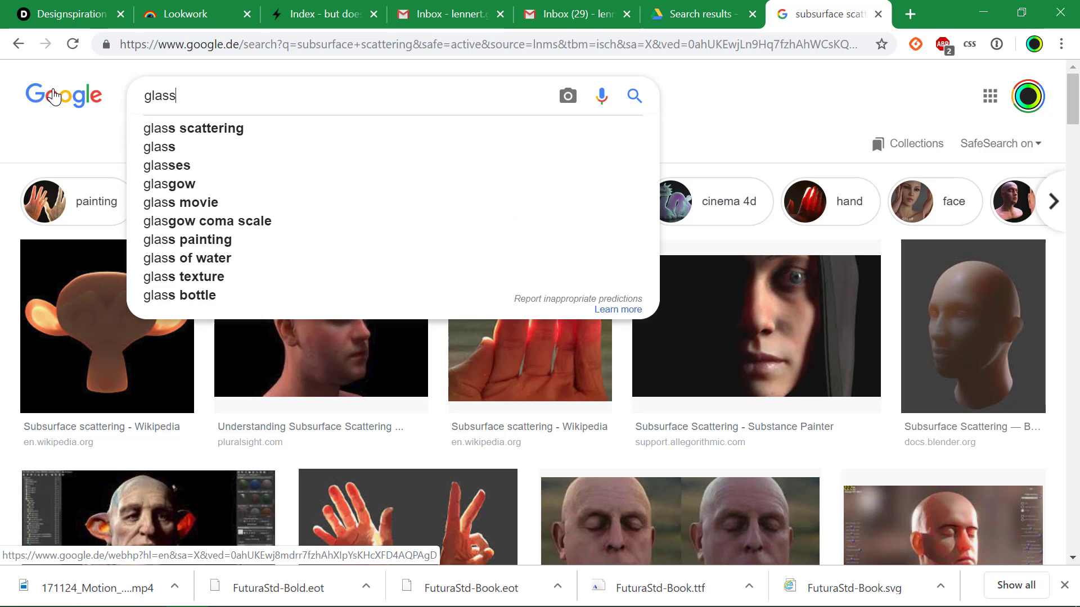
{"action": "type", "text": "cs"}
{"action": "key", "text": "Return"}
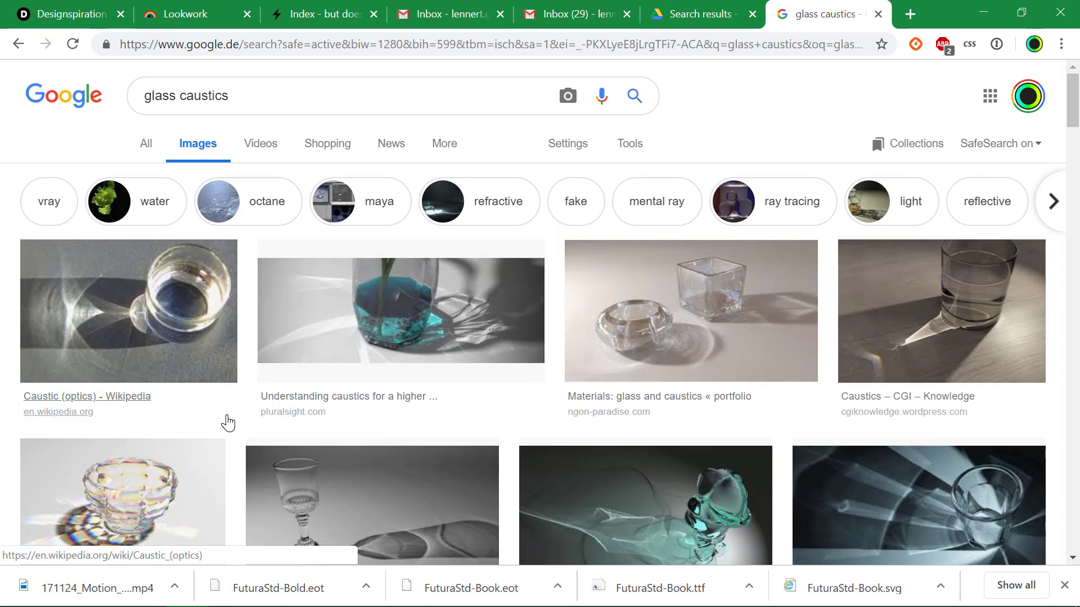
{"action": "scroll", "coordinate": [227, 422], "scroll_direction": "down", "scroll_amount": 5}
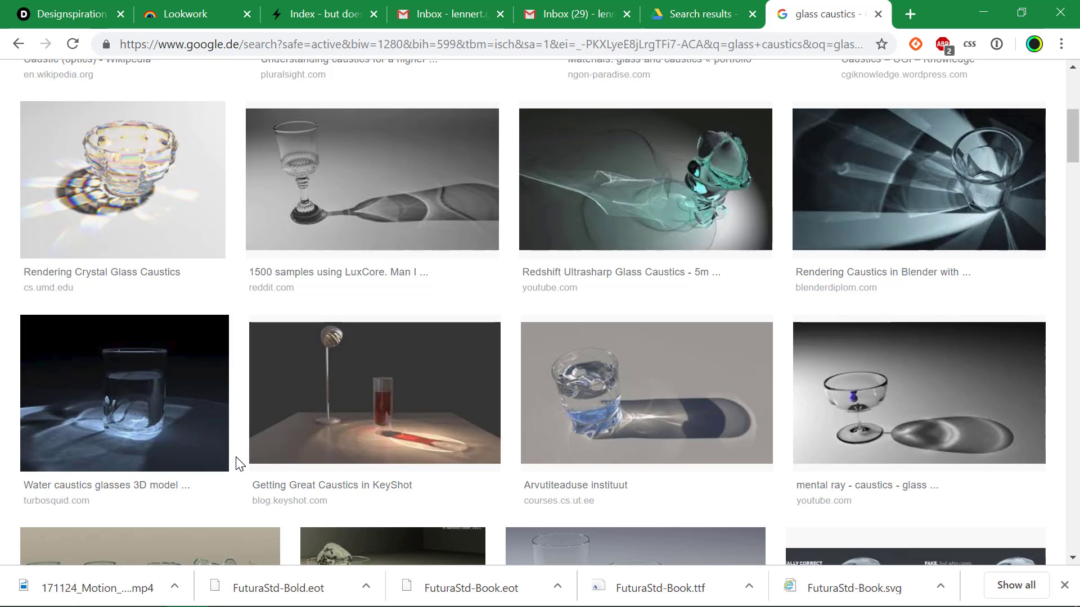
{"action": "scroll", "coordinate": [236, 458], "scroll_direction": "up", "scroll_amount": 2}
{"action": "scroll", "coordinate": [236, 457], "scroll_direction": "down", "scroll_amount": 14}
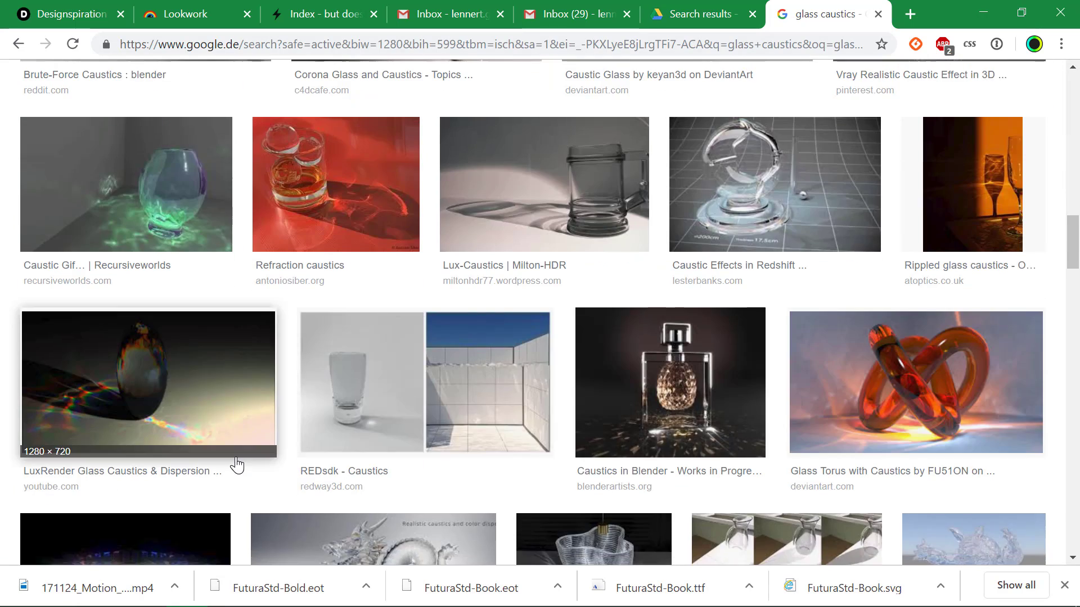
{"action": "scroll", "coordinate": [236, 457], "scroll_direction": "up", "scroll_amount": 6}
{"action": "scroll", "coordinate": [236, 464], "scroll_direction": "up", "scroll_amount": 10}
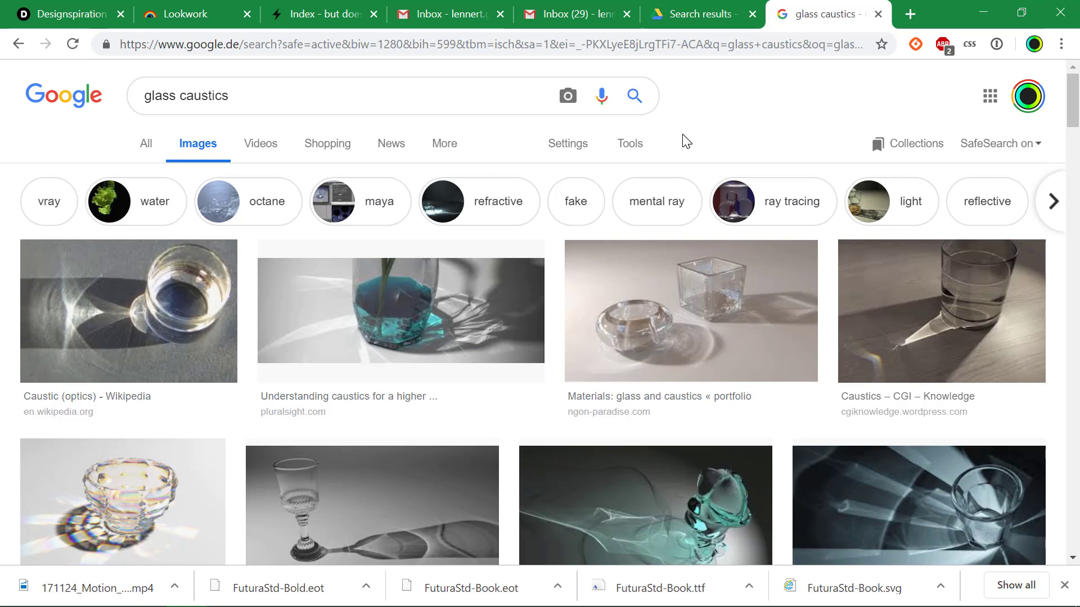
- Minimize the browser and close the Movies & TV reference clip to return to Cinema 4D
{"action": "left_click", "coordinate": [983, 19]}
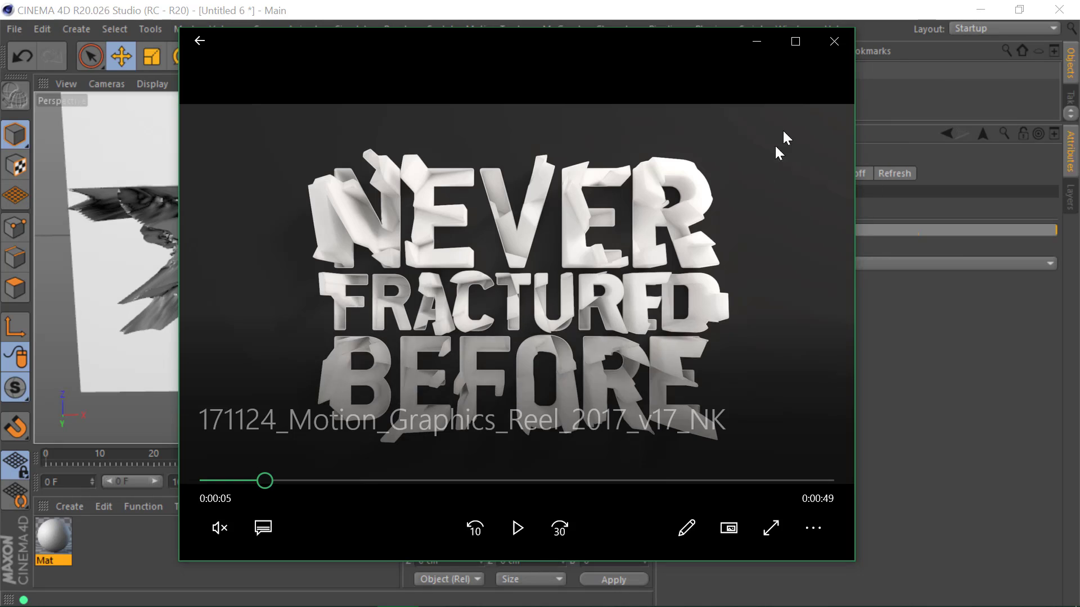
{"action": "left_click", "coordinate": [835, 43]}
{"action": "left_click", "coordinate": [411, 207]}
- Close the Untitled 6 and Untitled 4 projects without saving their changes
{"action": "key", "text": "ctrl+F4"}
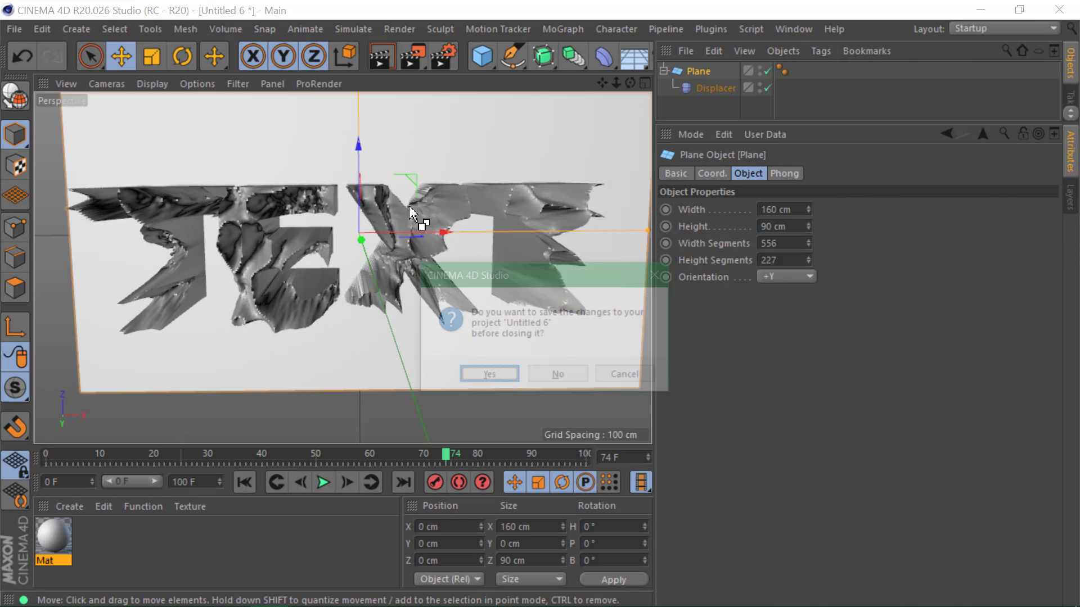
{"action": "left_click", "coordinate": [559, 373]}
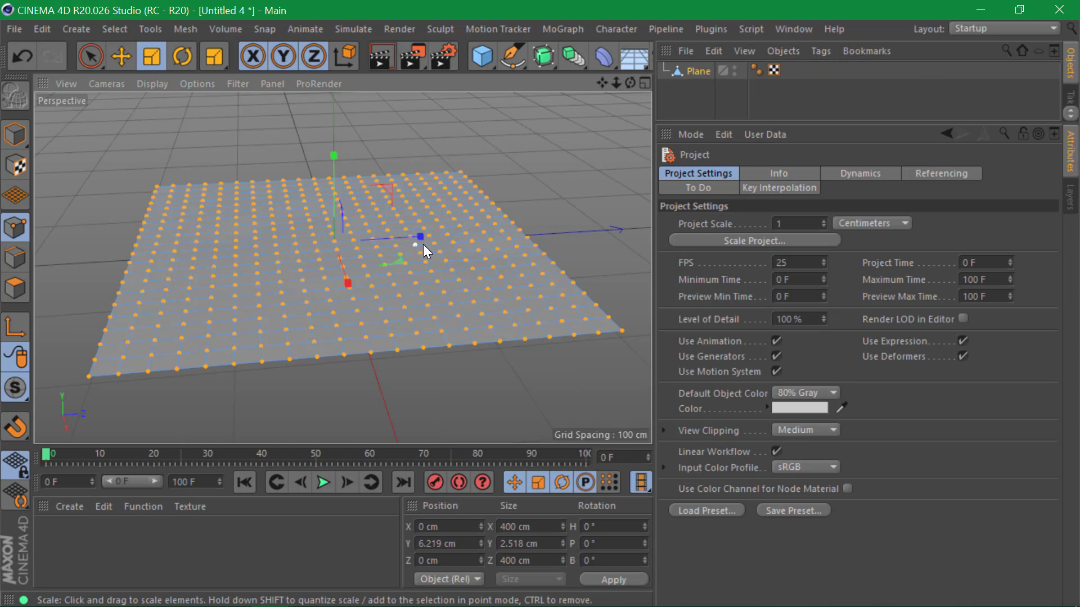
{"action": "key", "text": "ctrl+F4"}
{"action": "left_click", "coordinate": [549, 377]}
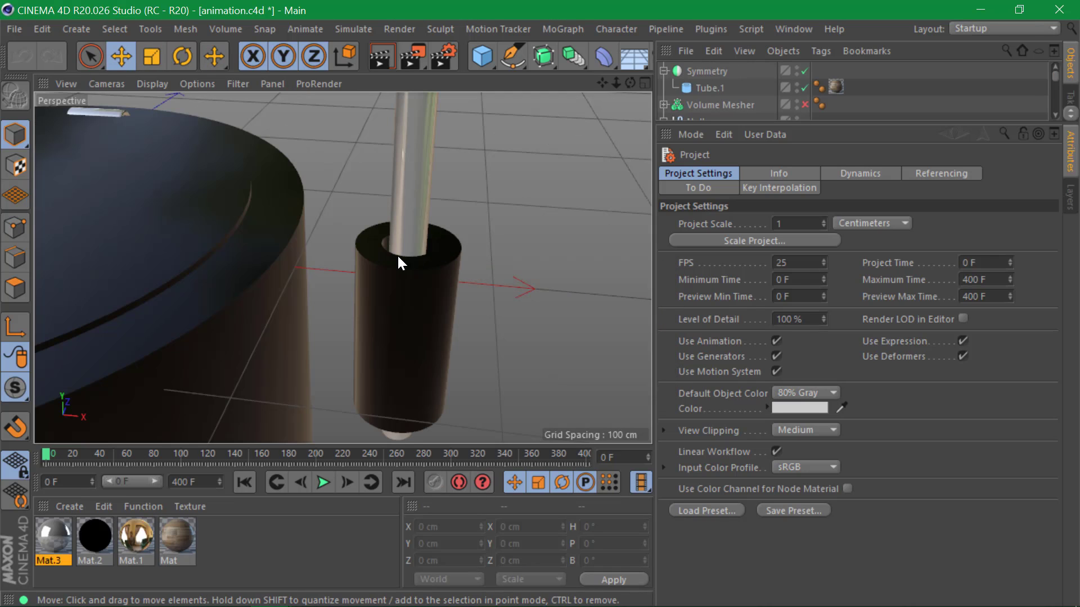
- Switch from the animation.c4d project to jack.c4d and view the whole jack model at an angle
{"action": "right_click_drag", "start_coordinate": [377, 172], "coordinate": [156, 194], "text": "alt"}
{"action": "middle_click_drag", "start_coordinate": [250, 194], "coordinate": [313, 272], "text": "alt"}
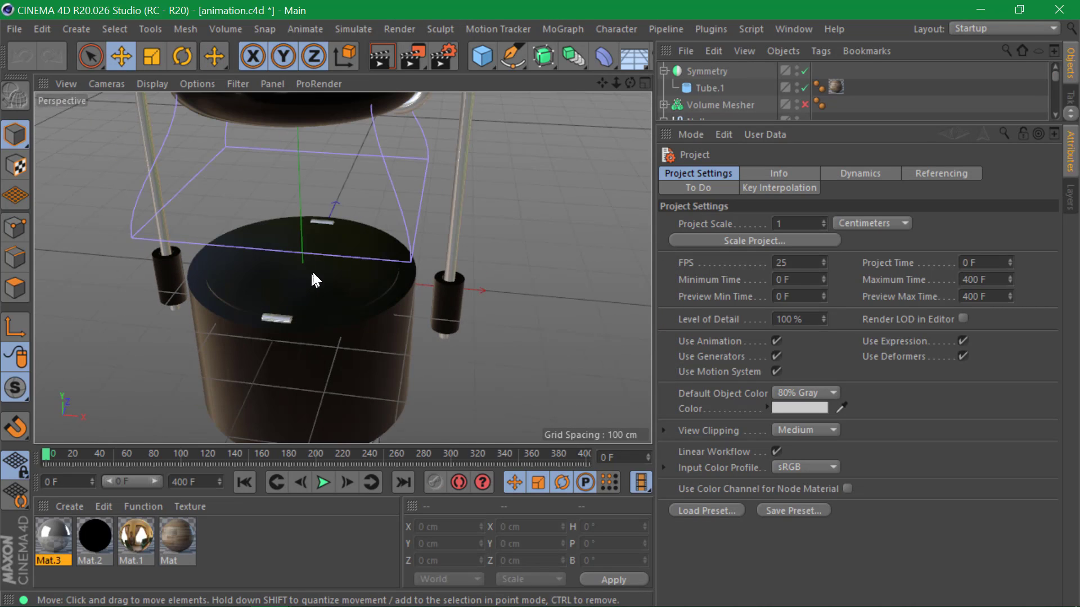
{"action": "key", "text": "v"}
{"action": "mouse_move", "coordinate": [319, 296]}
{"action": "left_click", "coordinate": [310, 336]}
{"action": "right_click_drag", "start_coordinate": [332, 306], "coordinate": [262, 294], "text": "alt"}
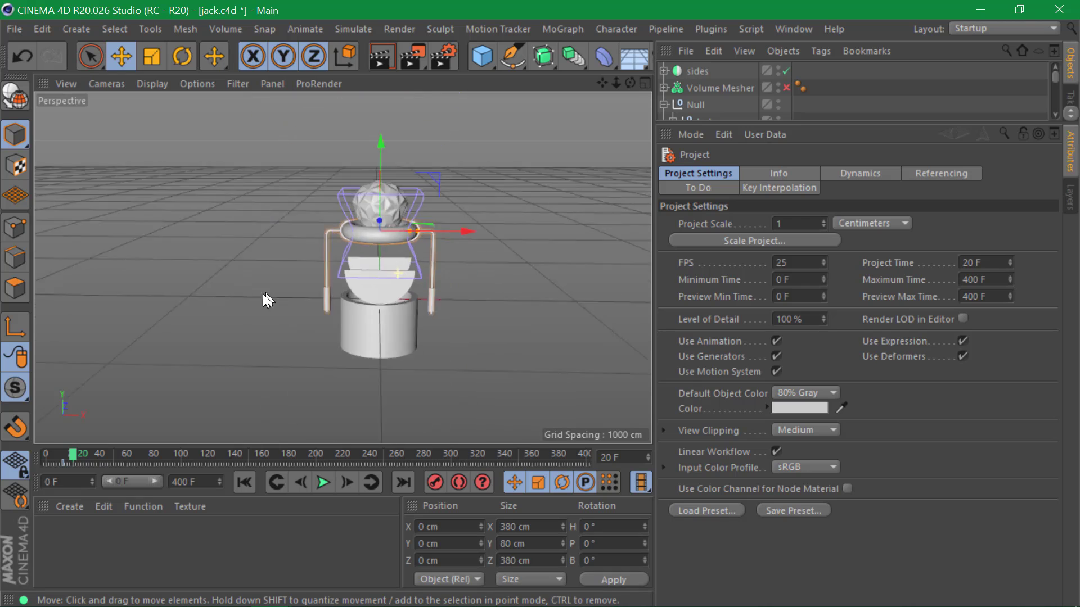
{"action": "middle_click_drag", "start_coordinate": [262, 294], "coordinate": [322, 267], "text": "alt"}
{"action": "left_click_drag", "start_coordinate": [322, 268], "coordinate": [230, 296], "text": "alt"}
{"action": "right_click_drag", "start_coordinate": [230, 295], "coordinate": [388, 263], "text": "alt"}
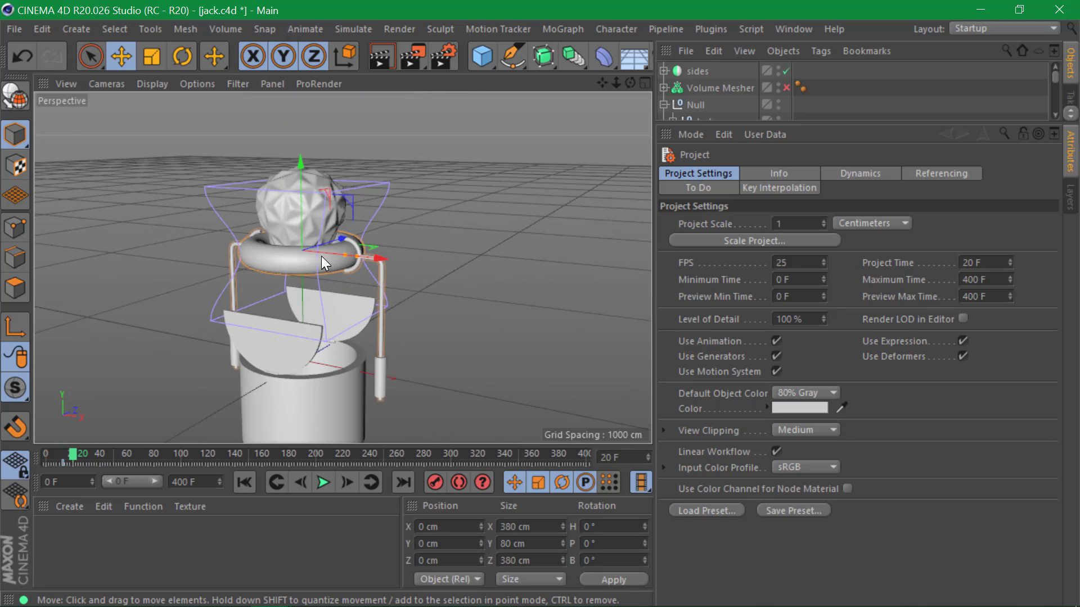
{"action": "middle_click_drag", "start_coordinate": [322, 255], "coordinate": [384, 229], "text": "alt"}
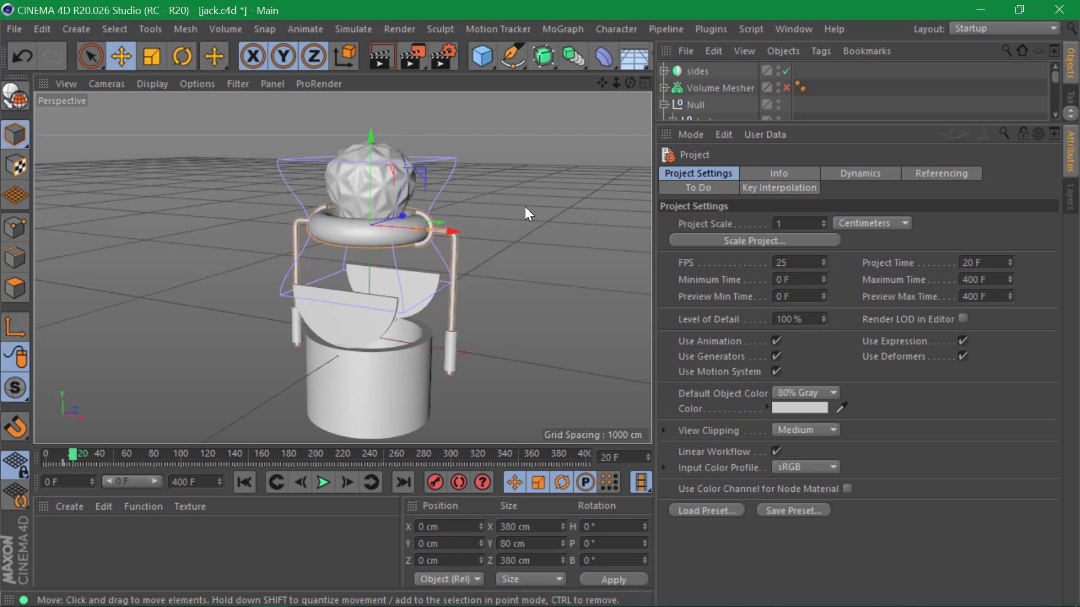
{"action": "key", "text": "alt+Tab"}
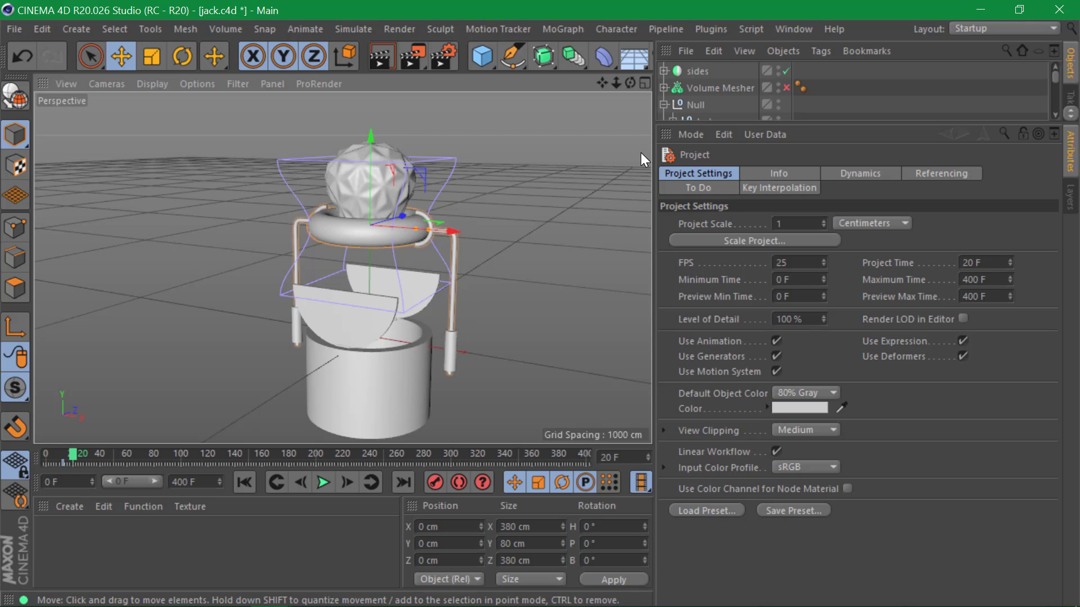
- Enlarge the object list and show the coordinates of the Mary torus
{"action": "left_click_drag", "start_coordinate": [674, 125], "coordinate": [676, 213]}
{"action": "left_click", "coordinate": [700, 154]}
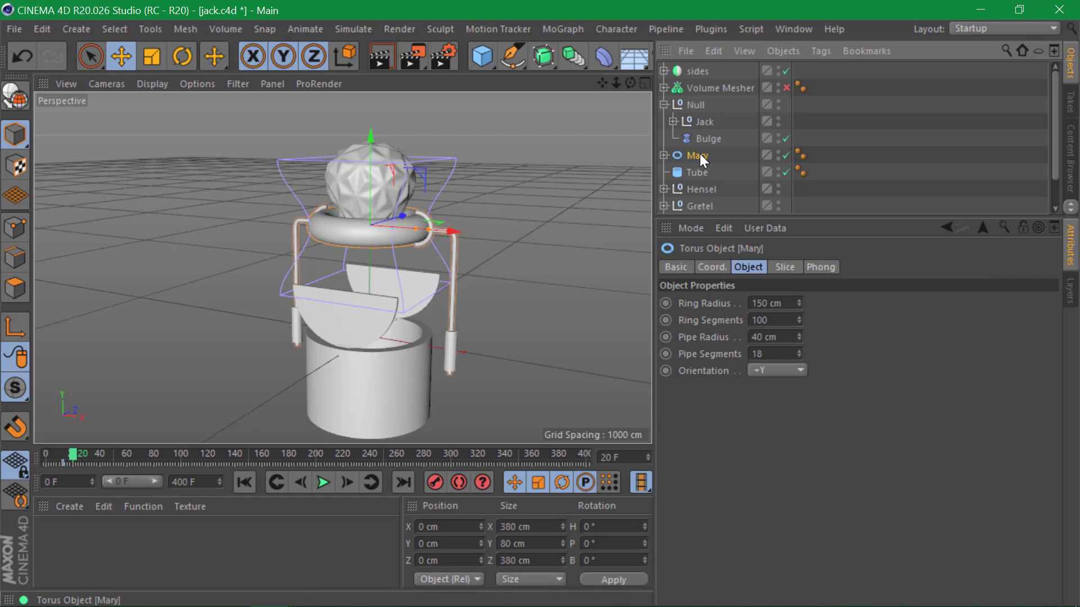
{"action": "left_click", "coordinate": [717, 268]}
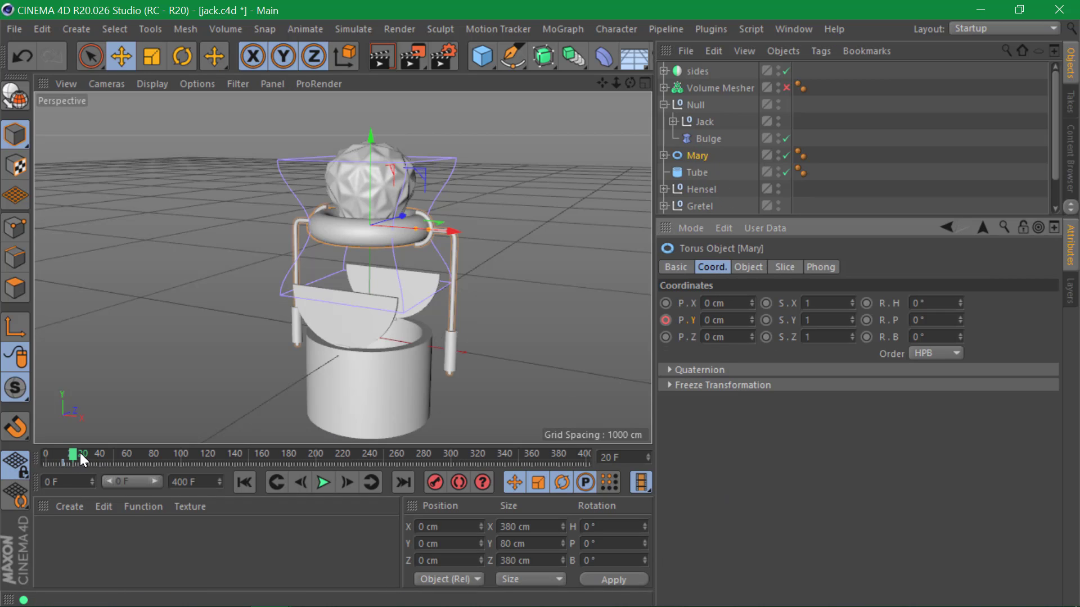
- Scrub the jack animation between frames 13 and 22, and narrow the visible timeline range to 0–72 F in a widened viewport
{"action": "left_click_drag", "start_coordinate": [80, 454], "coordinate": [67, 452]}
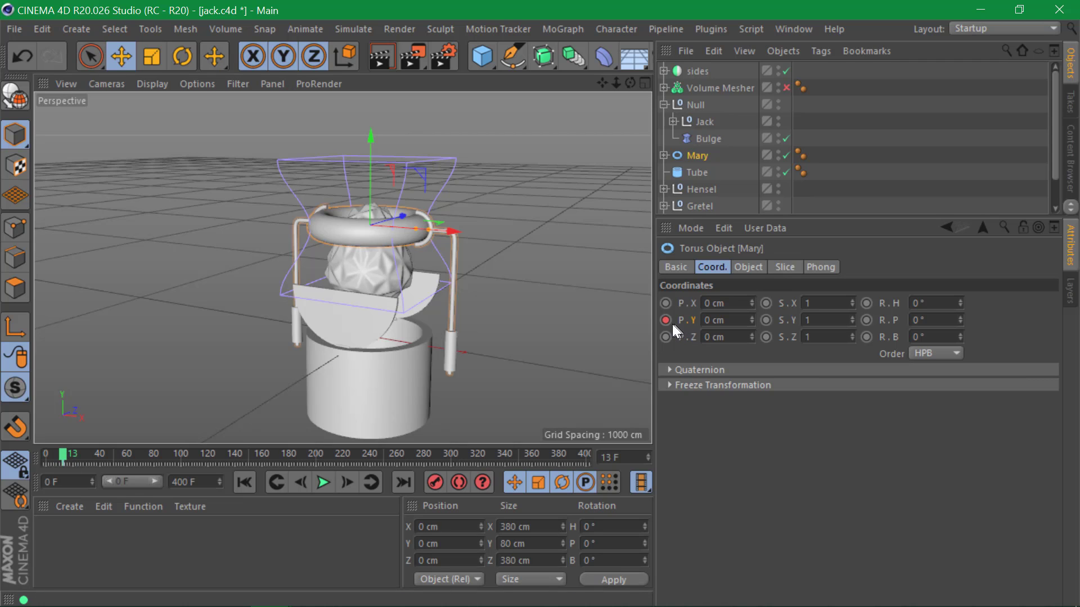
{"action": "left_click_drag", "start_coordinate": [65, 453], "coordinate": [76, 452]}
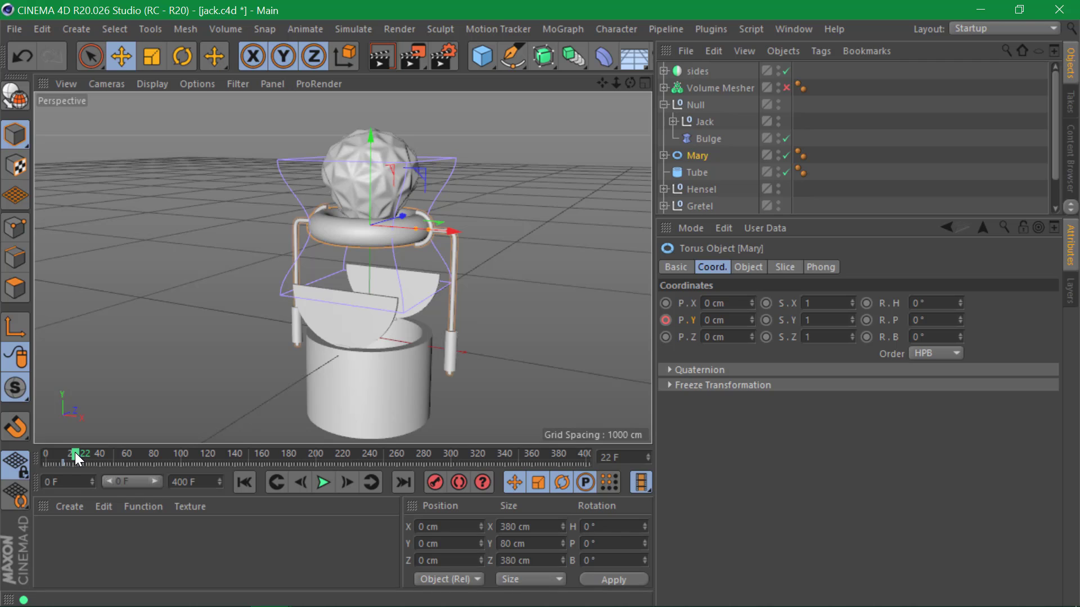
{"action": "left_click_drag", "start_coordinate": [154, 480], "coordinate": [126, 486]}
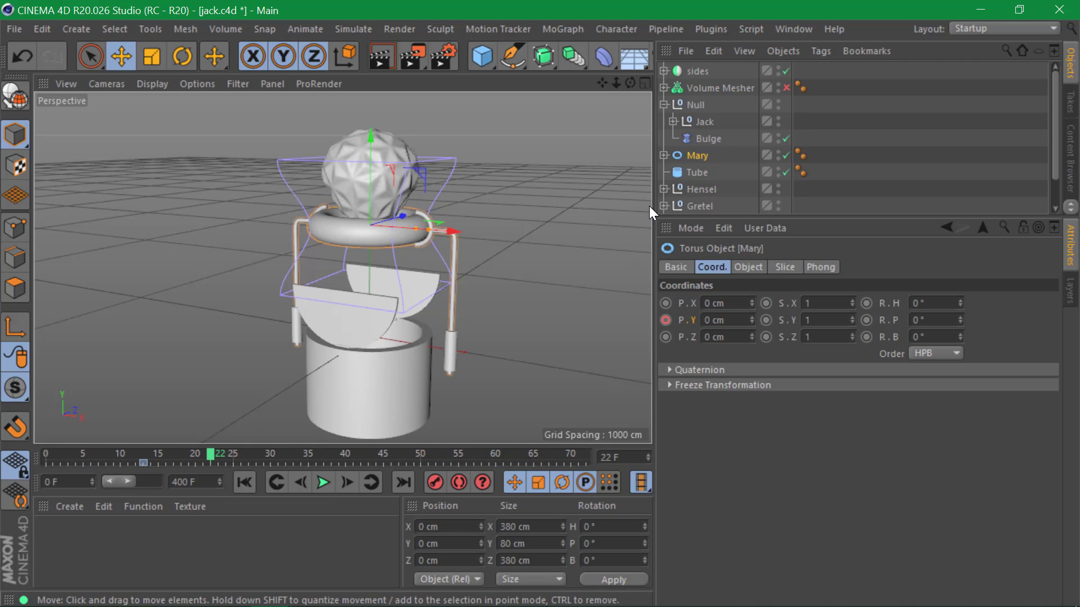
{"action": "left_click_drag", "start_coordinate": [653, 203], "coordinate": [848, 198]}
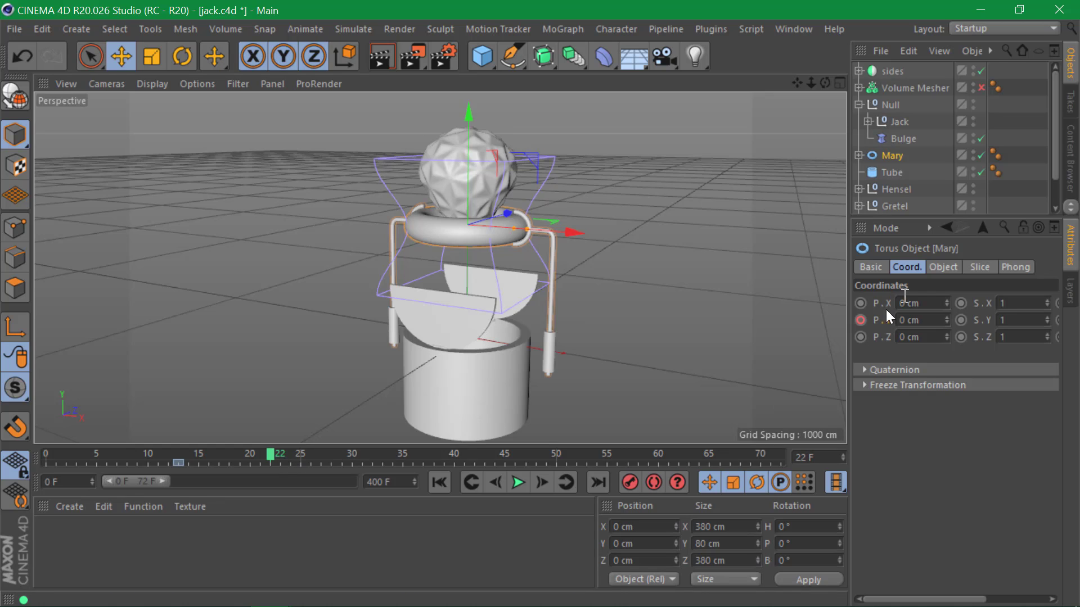
- Keyframe Mary's Y position at frame 22 with a value of 45 cm
{"action": "left_click", "coordinate": [860, 320], "text": "ctrl"}
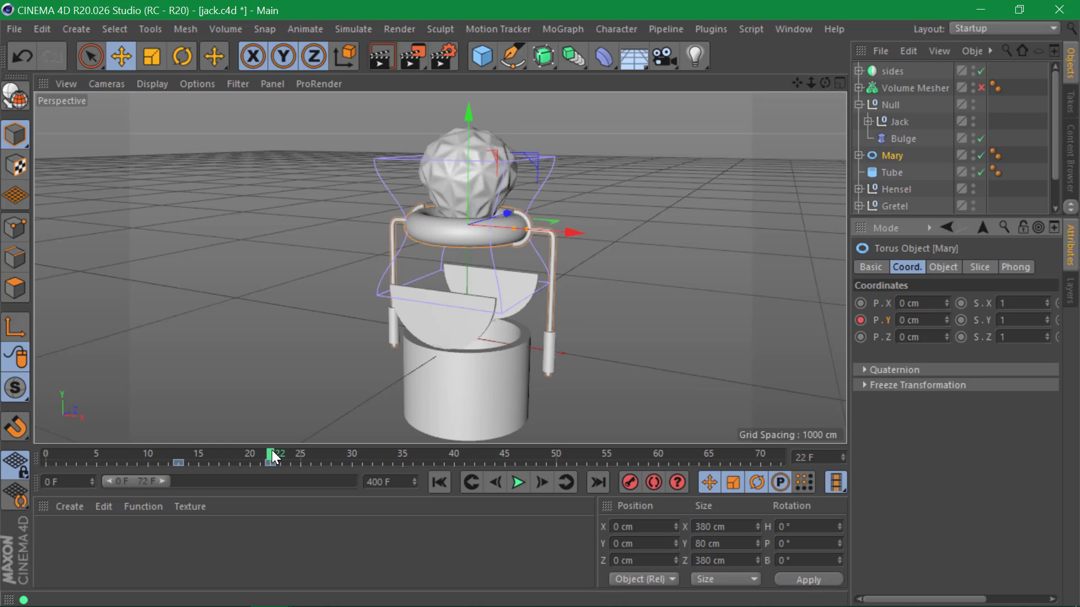
{"action": "left_click_drag", "start_coordinate": [209, 456], "coordinate": [275, 467]}
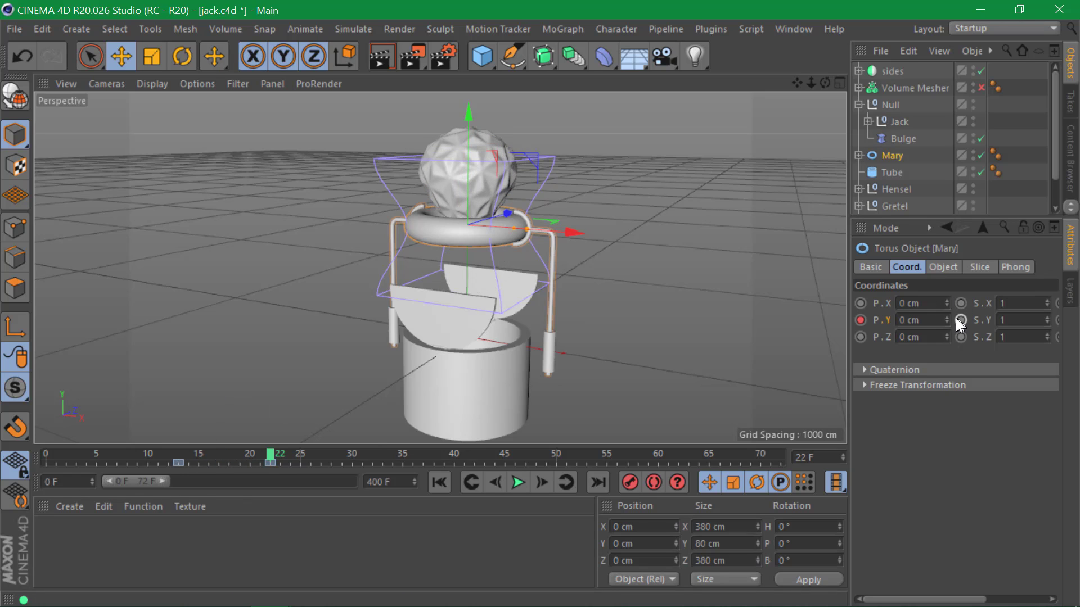
{"action": "left_click_drag", "start_coordinate": [948, 319], "coordinate": [948, 290]}
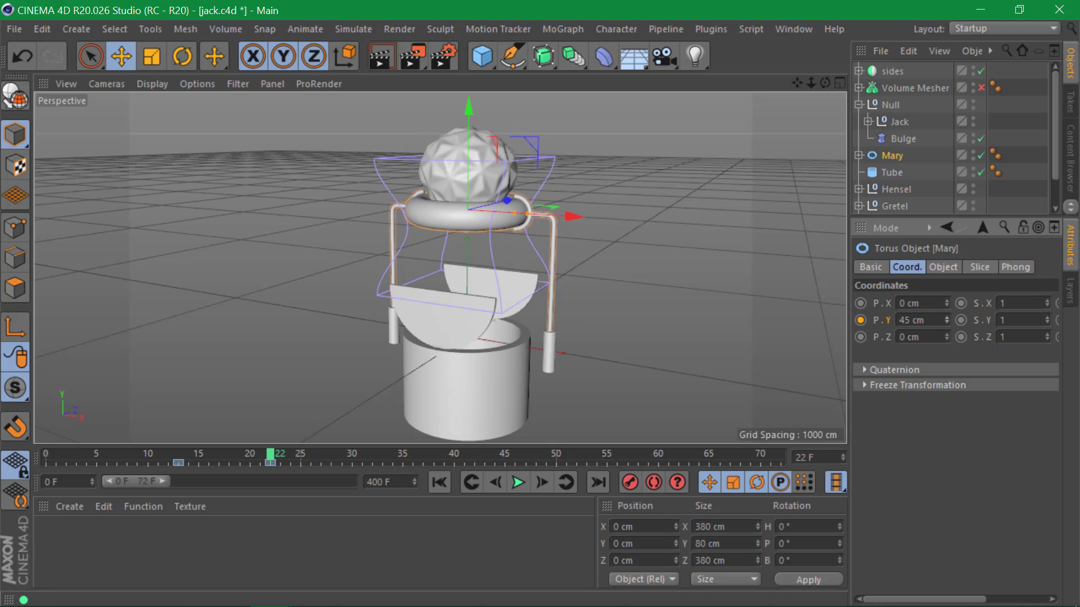
{"action": "left_click", "coordinate": [861, 320], "text": "ctrl"}
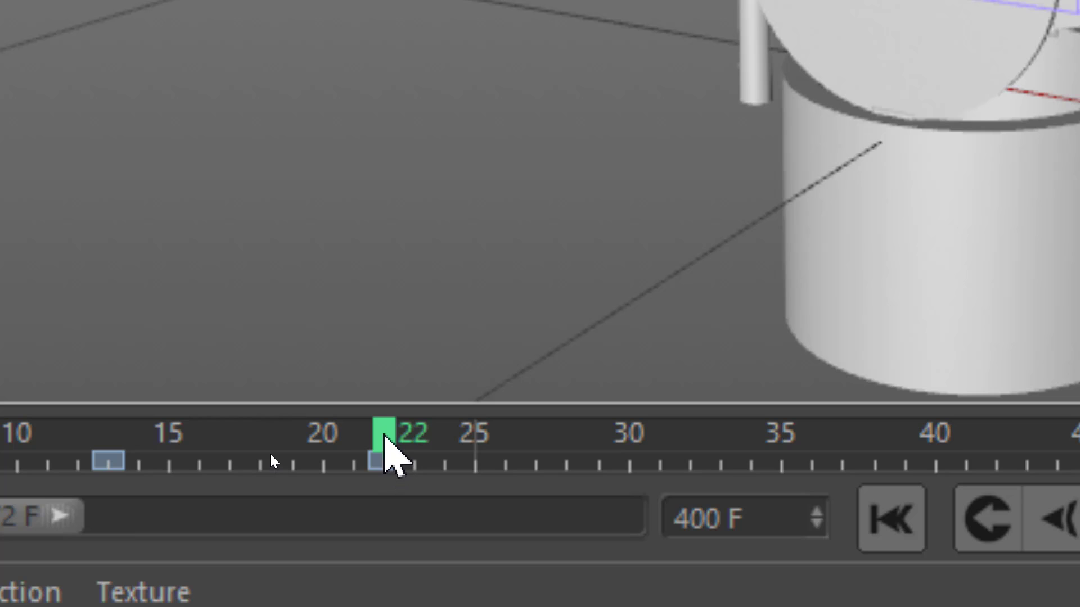
- Keyframe Mary's Y position at frame 27 with a value of -20 cm
{"action": "left_click_drag", "start_coordinate": [385, 442], "coordinate": [572, 442]}
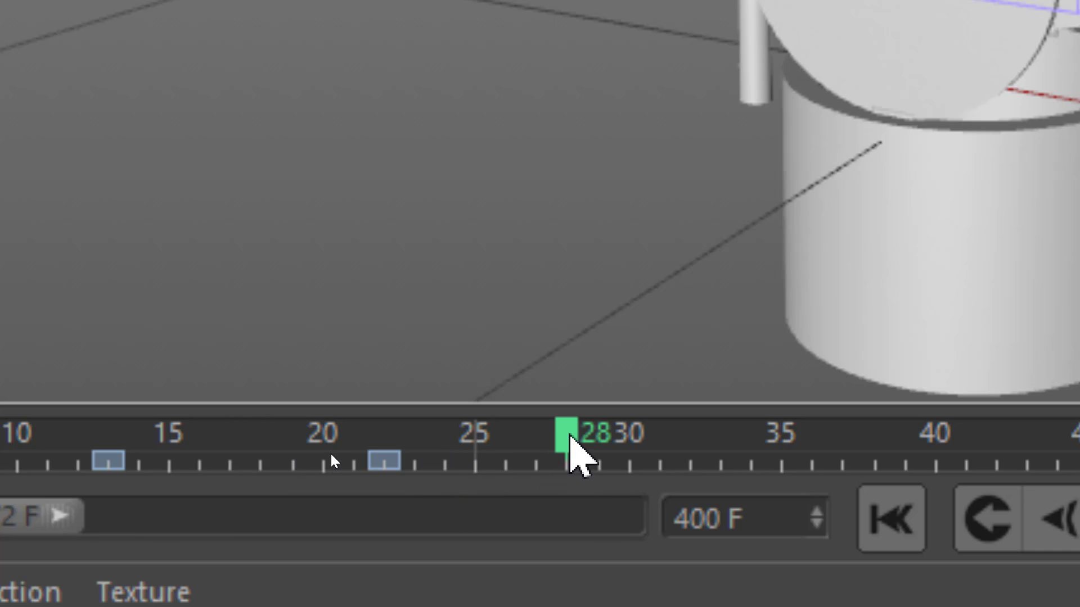
{"action": "left_click_drag", "start_coordinate": [572, 454], "coordinate": [538, 458]}
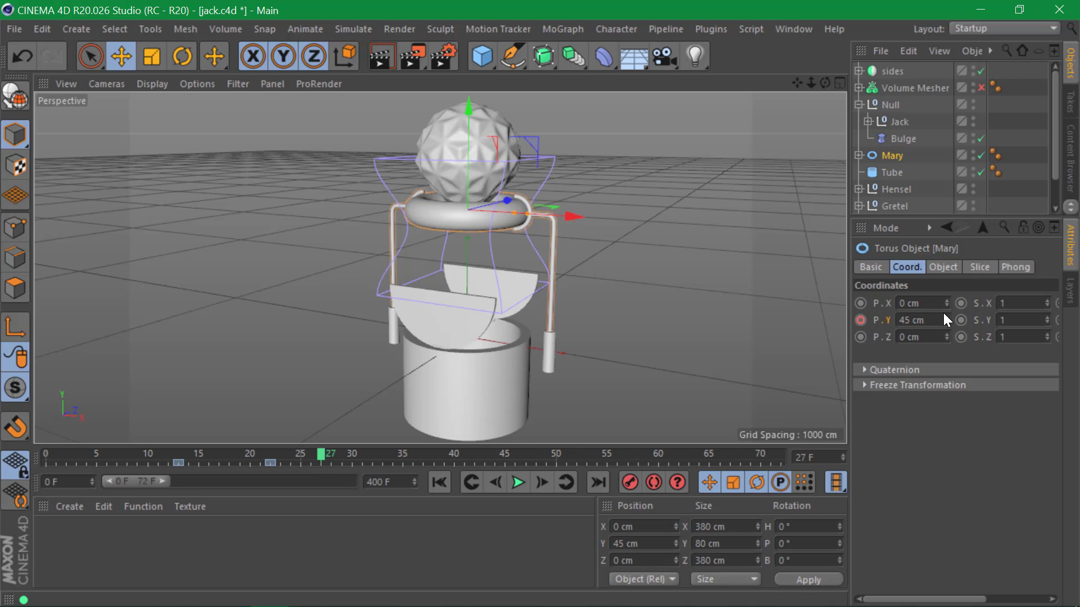
{"action": "left_click_drag", "start_coordinate": [947, 320], "coordinate": [947, 354]}
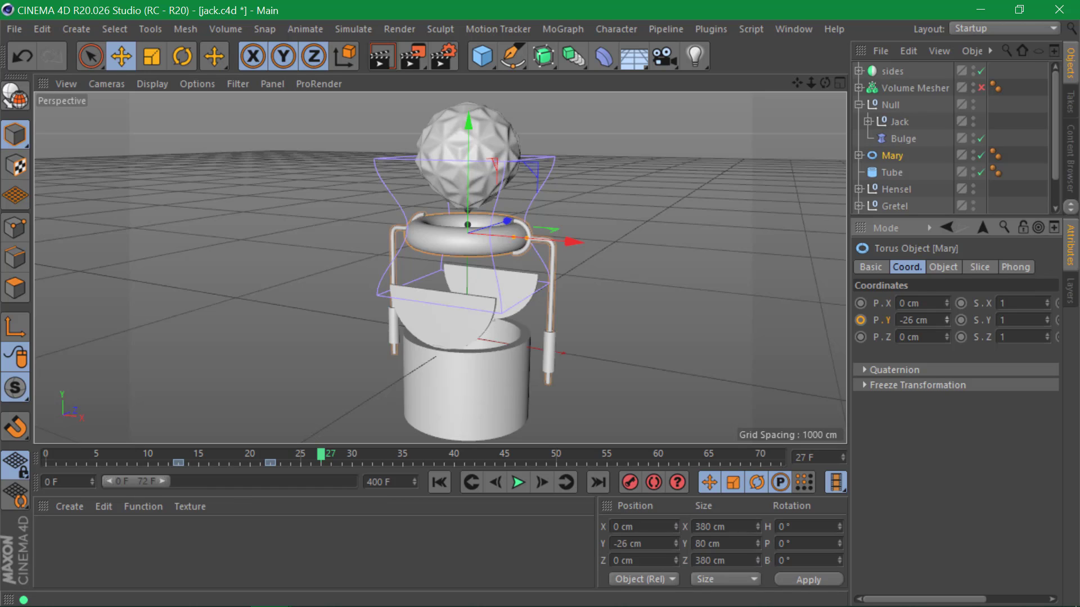
{"action": "left_click_drag", "start_coordinate": [930, 320], "coordinate": [728, 339]}
{"action": "type", "text": "-20"}
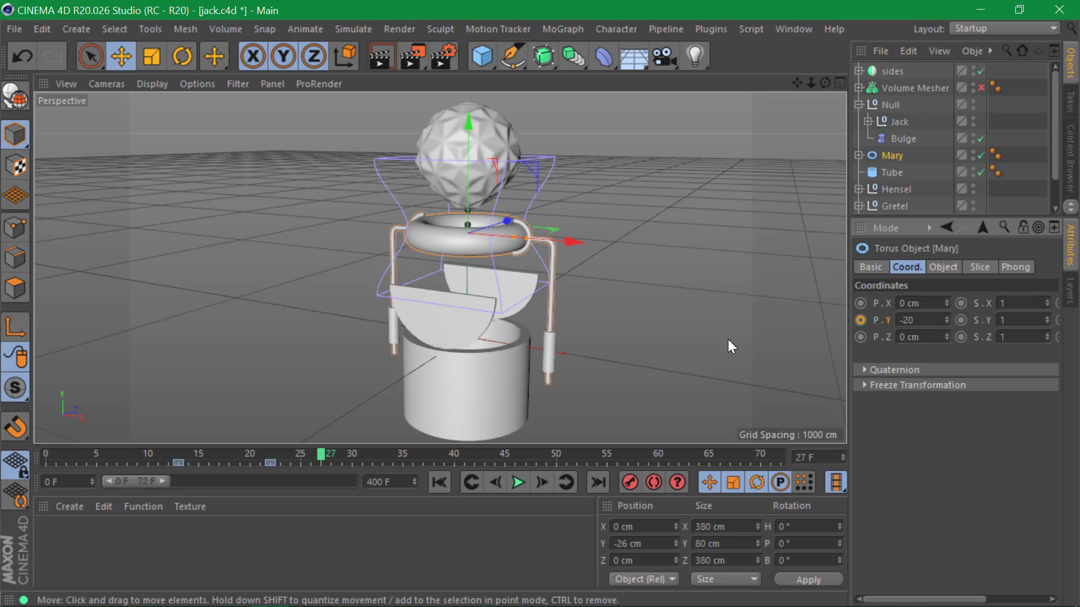
{"action": "key", "text": "Return"}
{"action": "left_click", "coordinate": [860, 320], "text": "ctrl"}
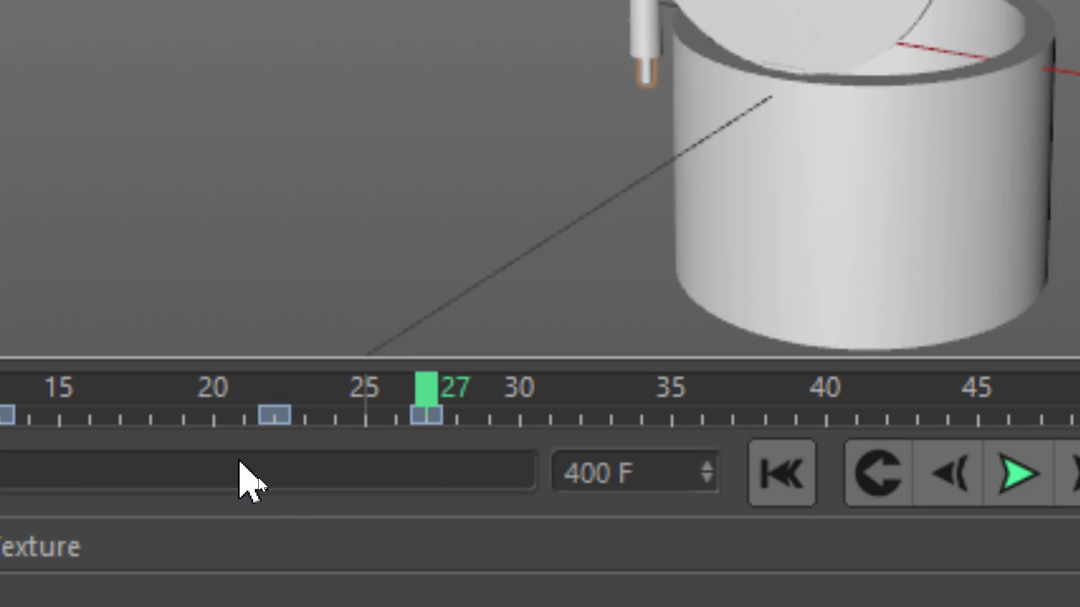
- Keyframe Mary's Y position at frame 32 with a value of 5 cm
{"action": "left_click_drag", "start_coordinate": [275, 397], "coordinate": [585, 409]}
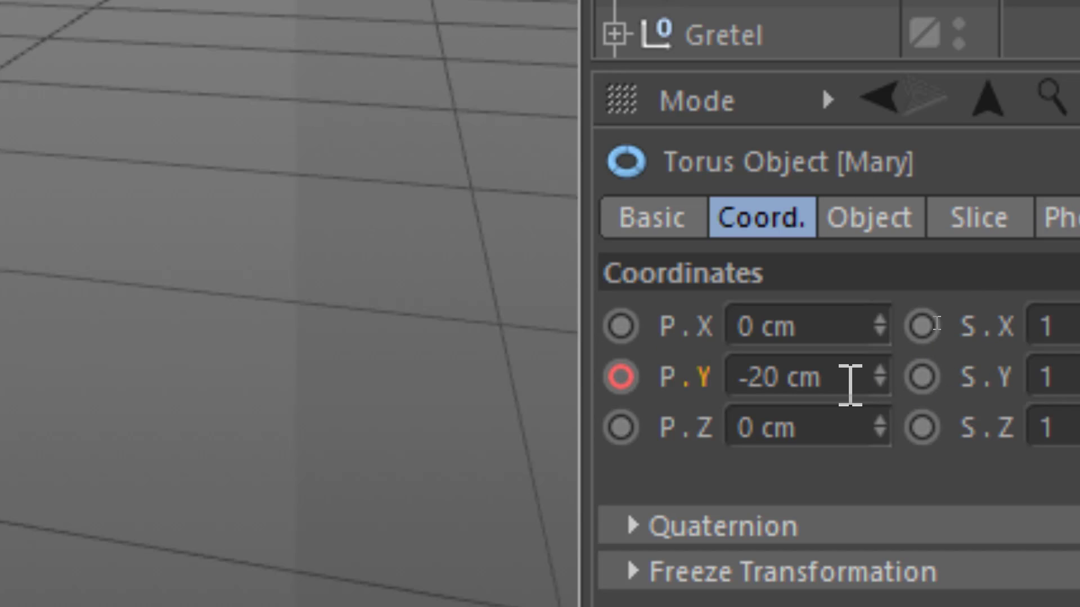
{"action": "left_click", "coordinate": [934, 321]}
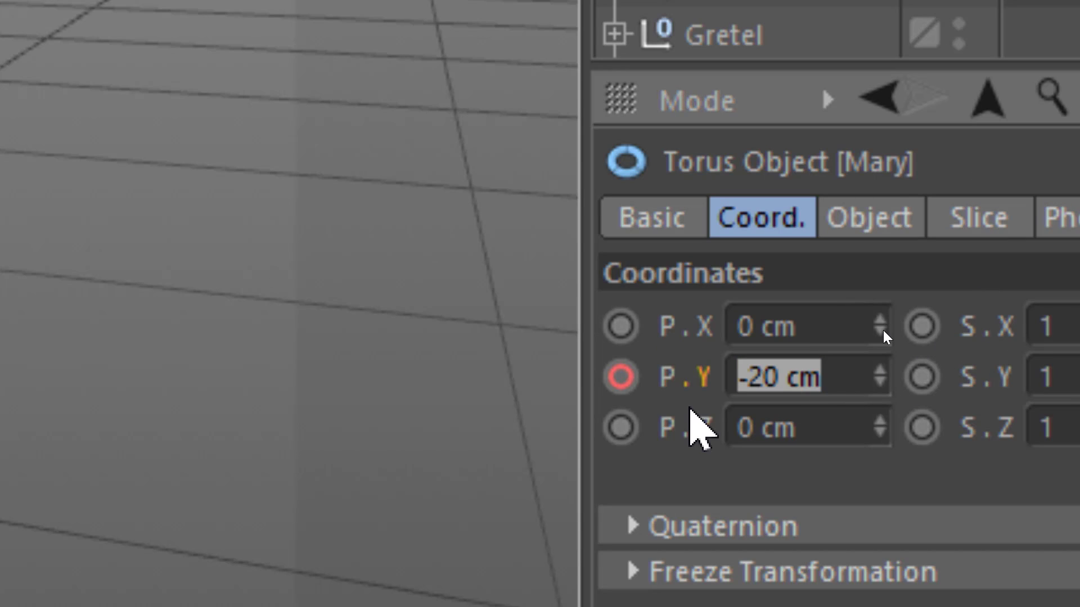
{"action": "type", "text": "+5"}
{"action": "key", "text": "Return"}
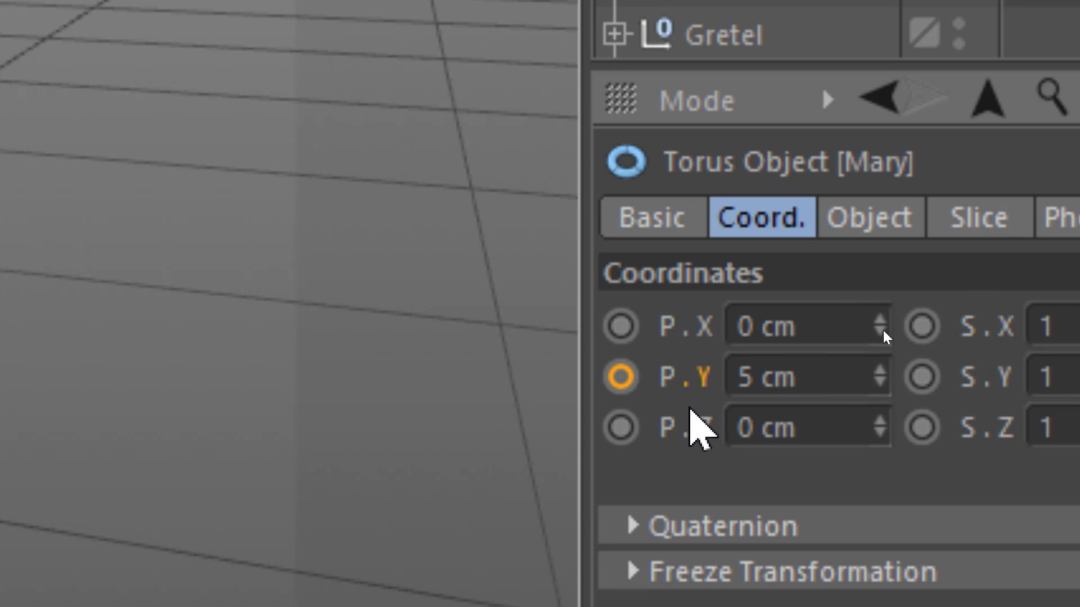
{"action": "left_click", "coordinate": [636, 376]}
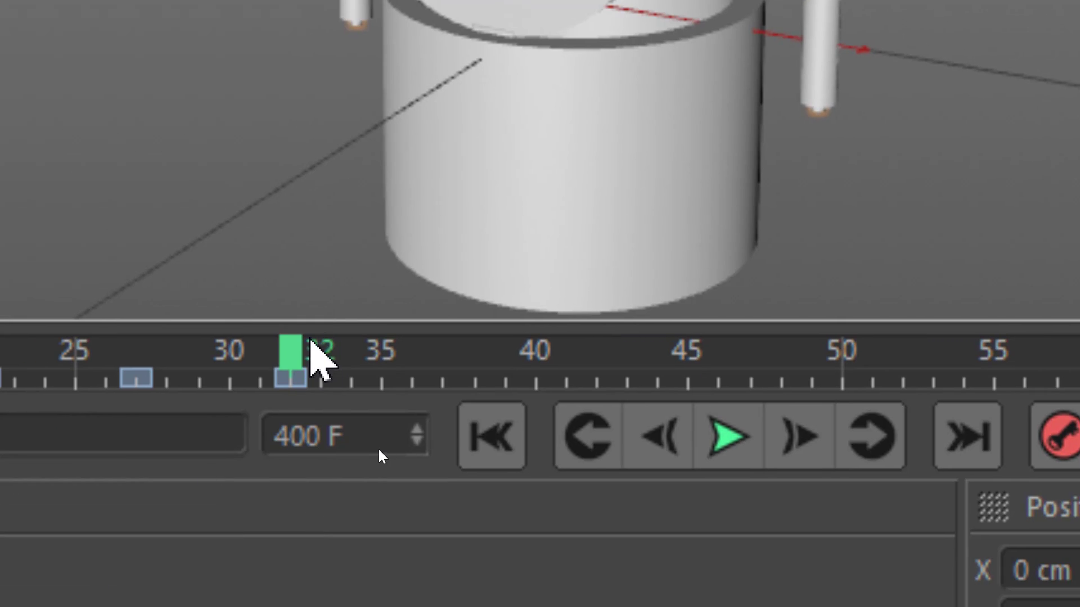
- Keyframe Mary's Y position at frame 37 with a value of -2 cm
{"action": "left_click_drag", "start_coordinate": [313, 349], "coordinate": [422, 396]}
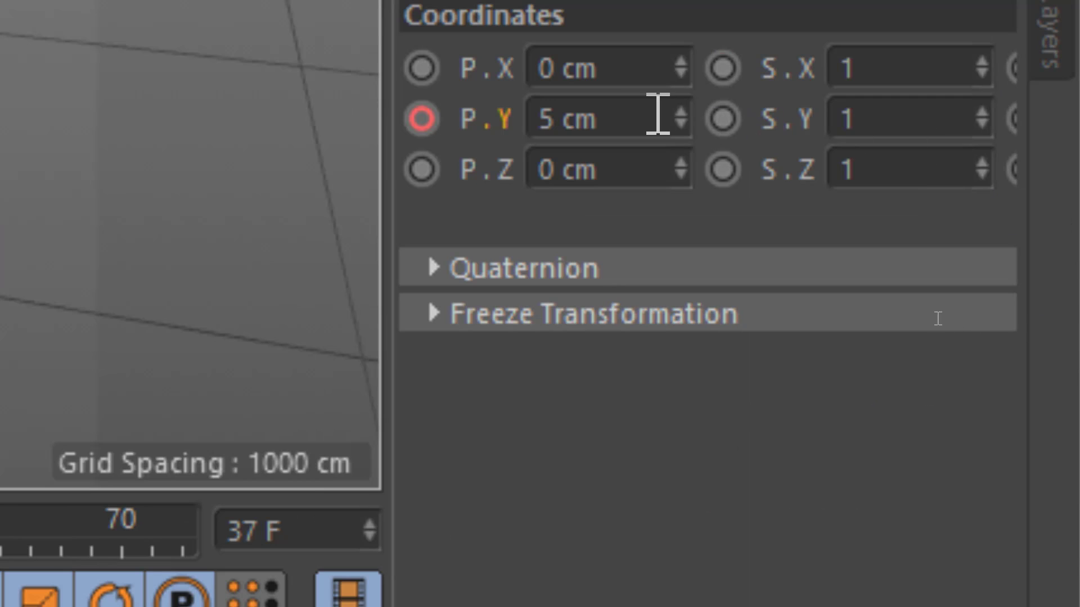
{"action": "left_click", "coordinate": [656, 113]}
{"action": "key", "text": "BackSpace"}
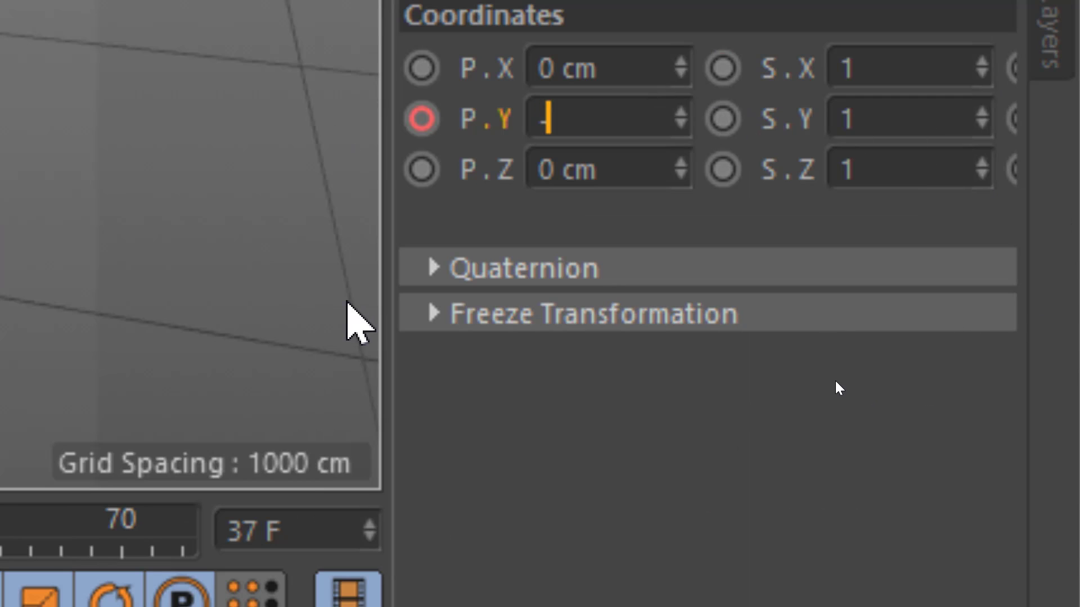
{"action": "type", "text": "-2"}
{"action": "key", "text": "Return"}
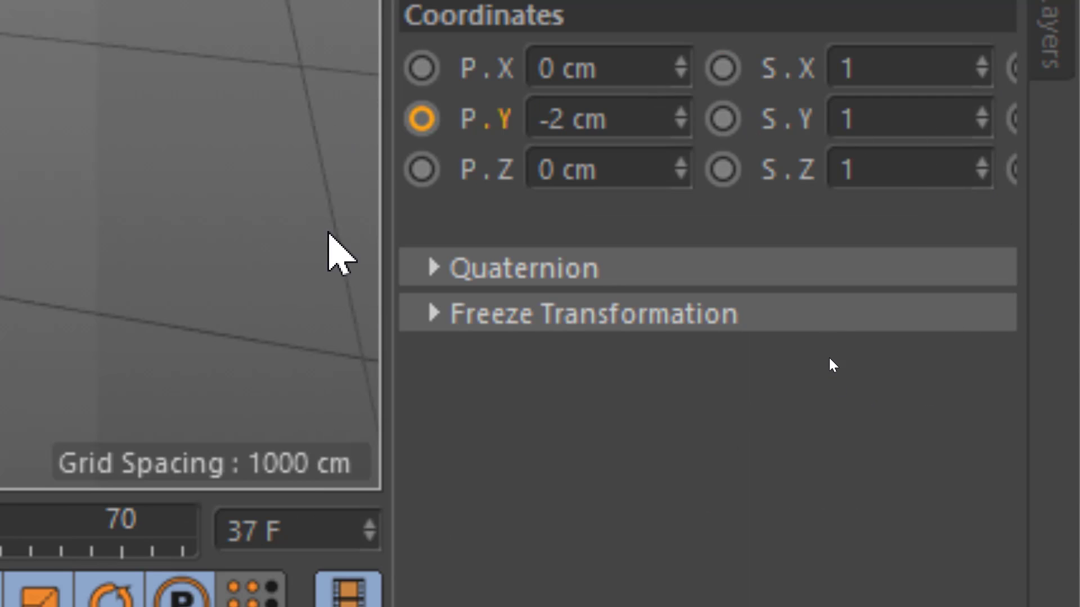
{"action": "left_click", "coordinate": [423, 119], "text": "ctrl"}
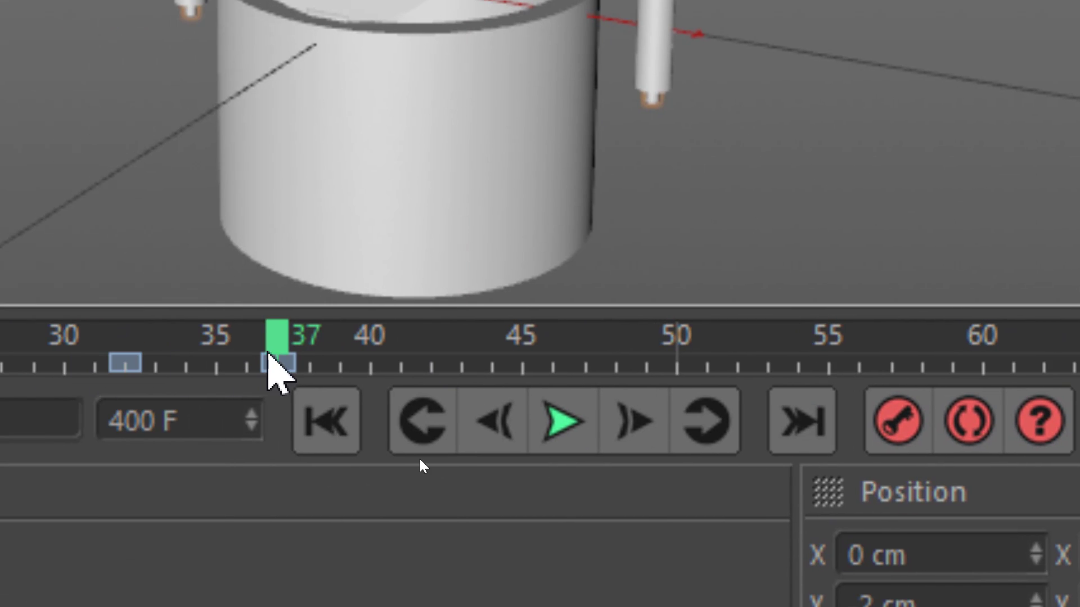
- Keyframe Mary's Y position at frame 42 with a value of 0.5 cm
{"action": "left_click_drag", "start_coordinate": [268, 352], "coordinate": [434, 337]}
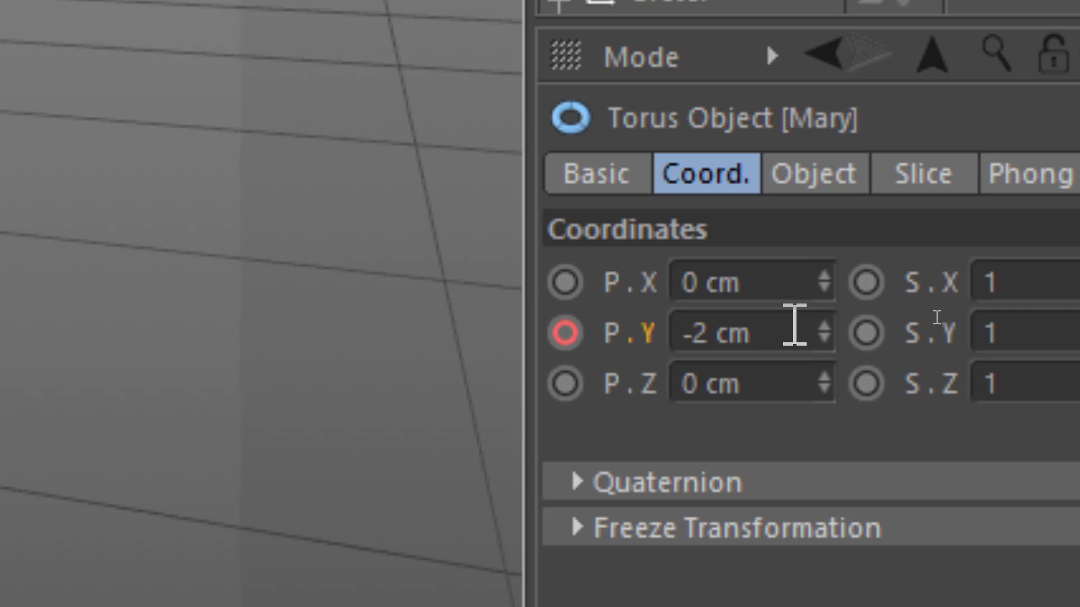
{"action": "double_click", "coordinate": [809, 329]}
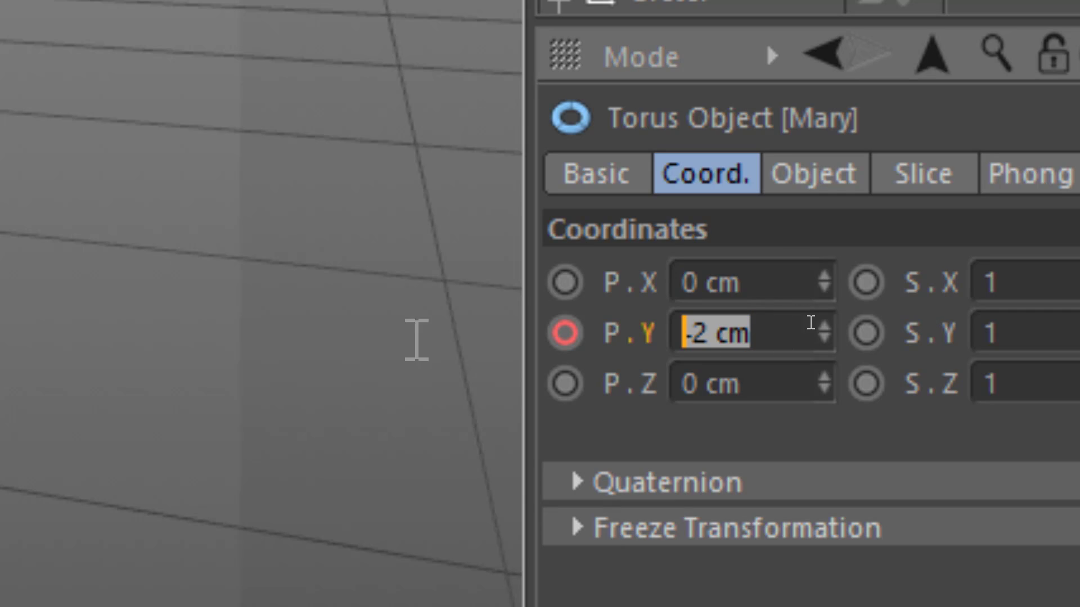
{"action": "key", "text": "BackSpace"}
{"action": "type", "text": ".5"}
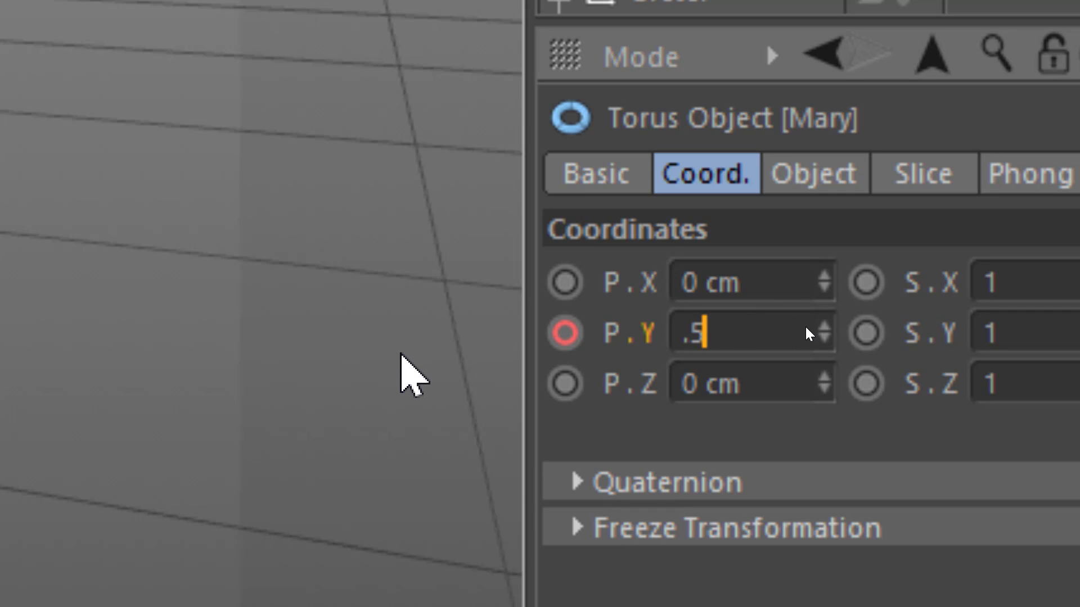
{"action": "key", "text": "Return"}
{"action": "left_click", "coordinate": [568, 334]}
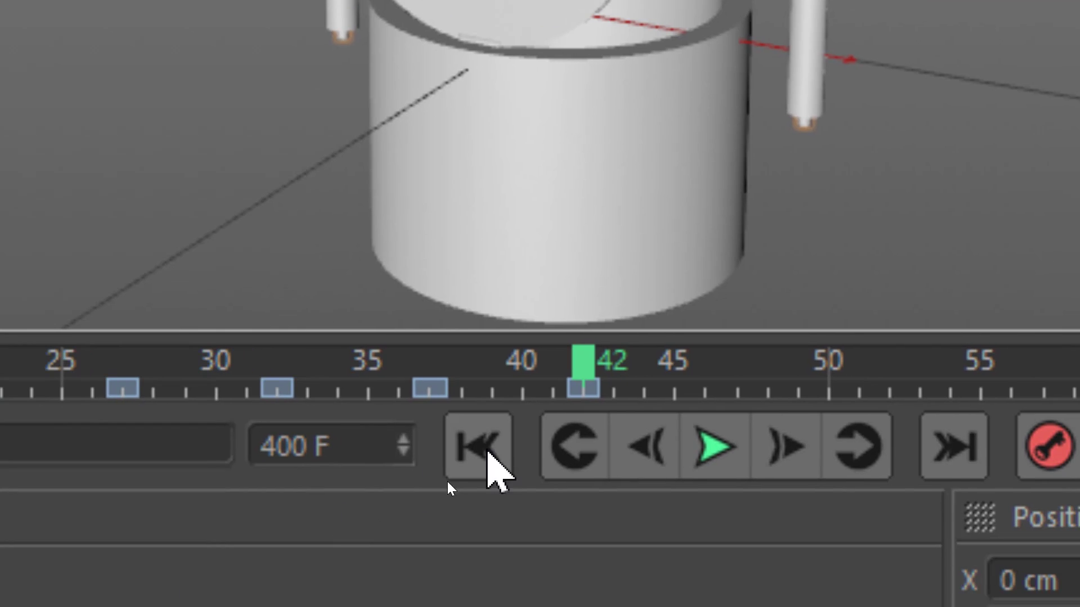
- Keyframe Mary's Y position at frame 47 with a value of 0 cm
{"action": "left_click_drag", "start_coordinate": [590, 362], "coordinate": [733, 363]}
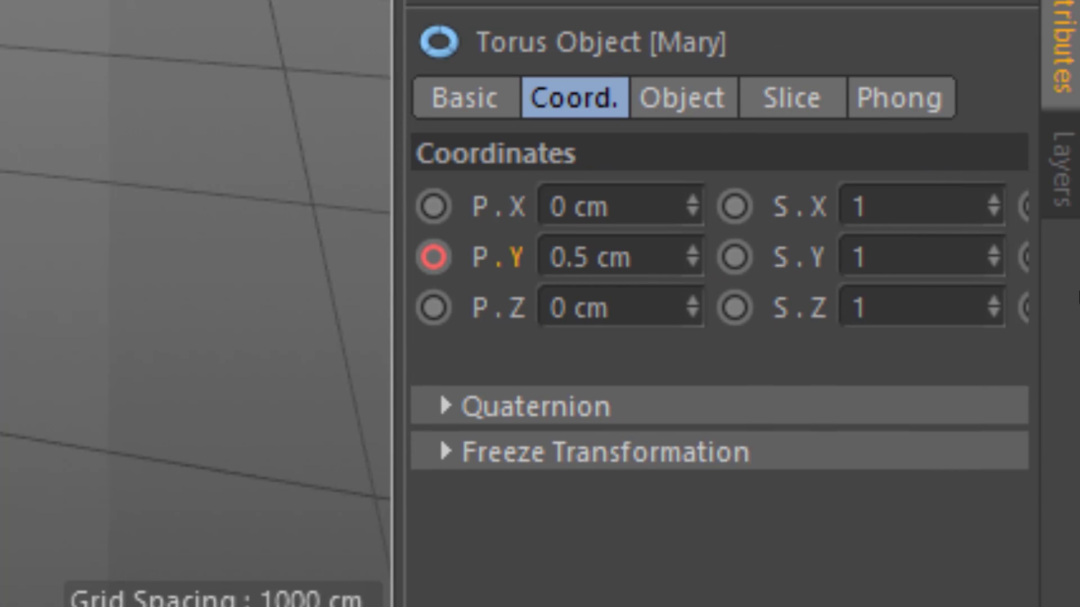
{"action": "left_click", "coordinate": [640, 265]}
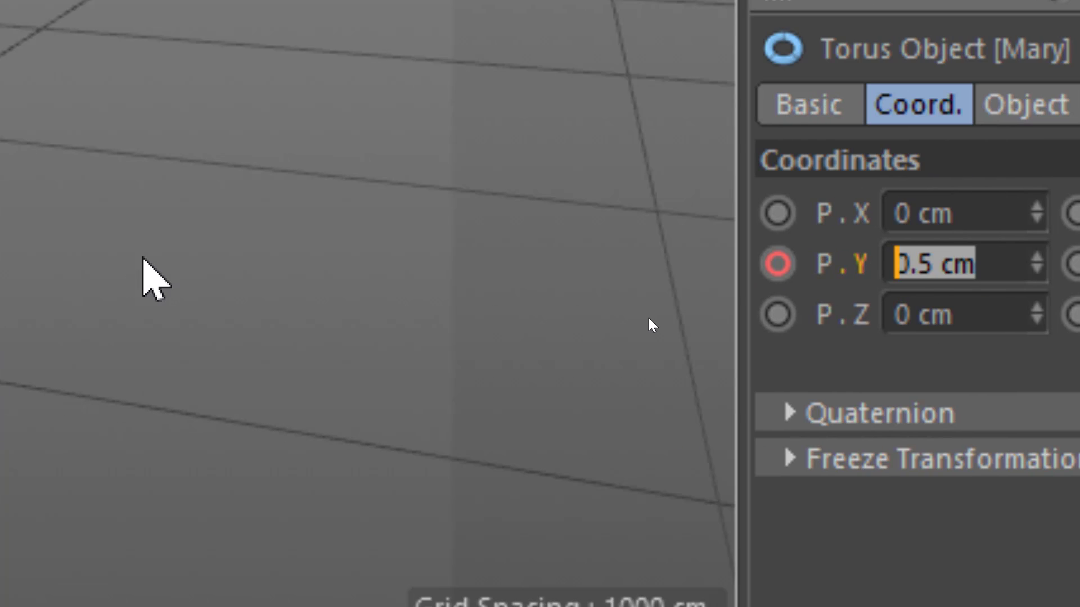
{"action": "type", "text": "0"}
{"action": "key", "text": "Return"}
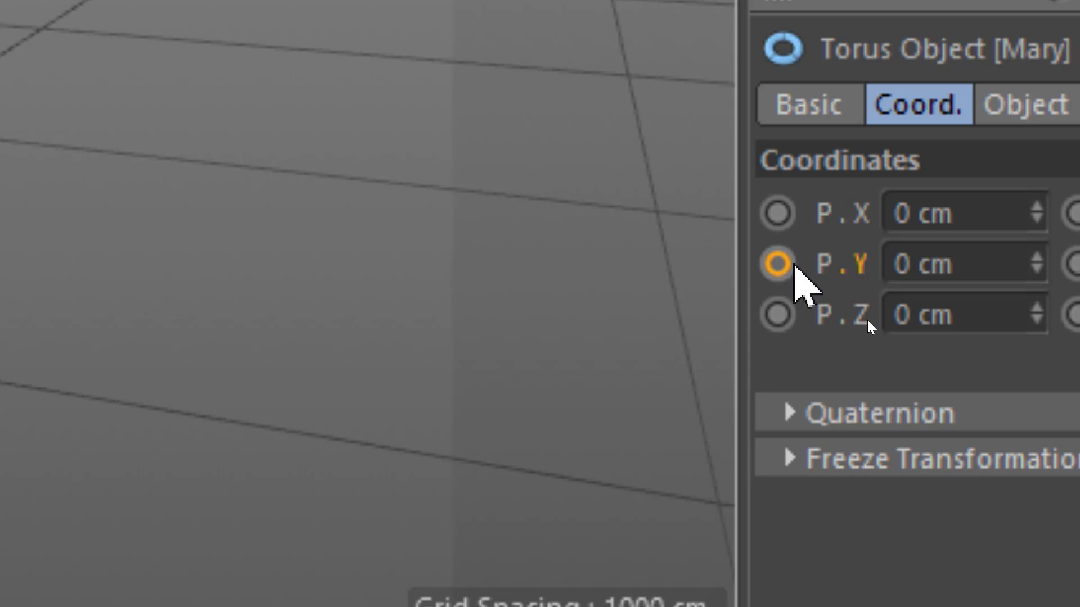
{"action": "left_click", "coordinate": [787, 265]}
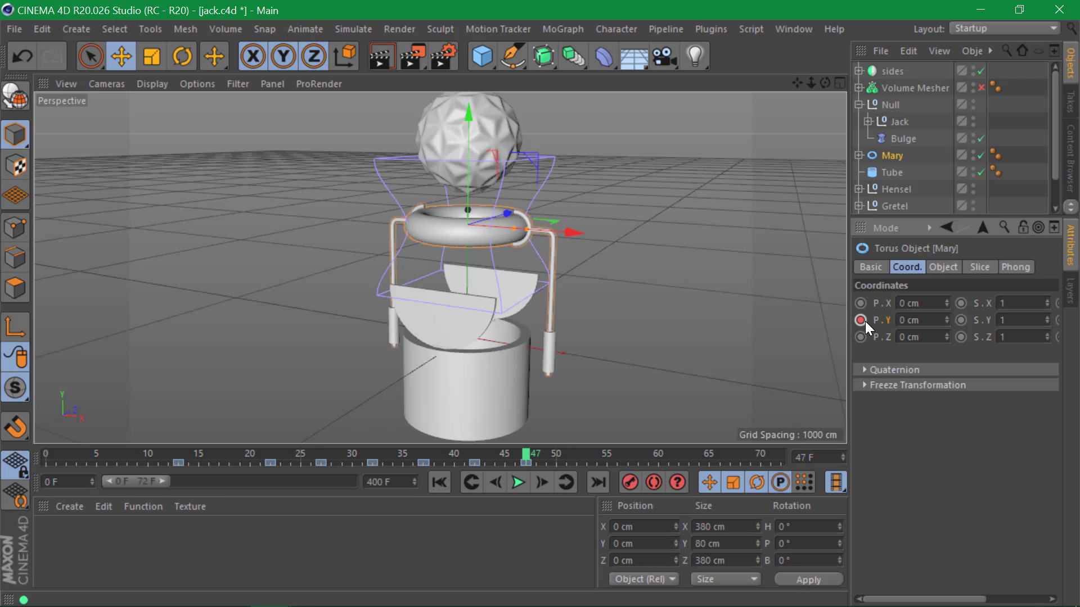
- Play the animation from frame 0 through Mary's bounce keyframes and stop playback
{"action": "left_click", "coordinate": [46, 455]}
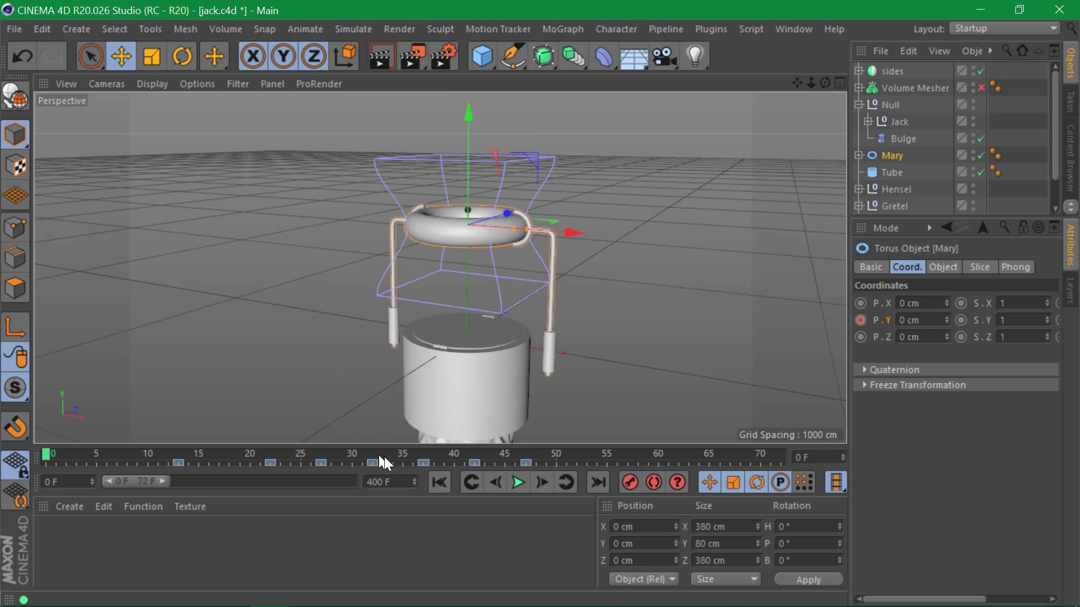
{"action": "left_click", "coordinate": [516, 483]}
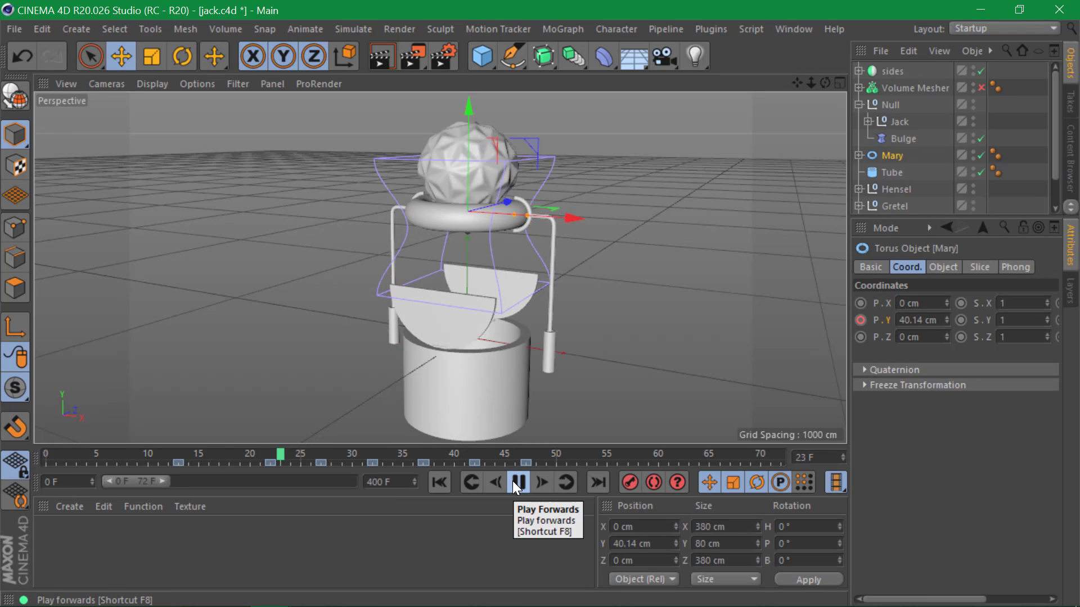
{"action": "left_click", "coordinate": [514, 481]}
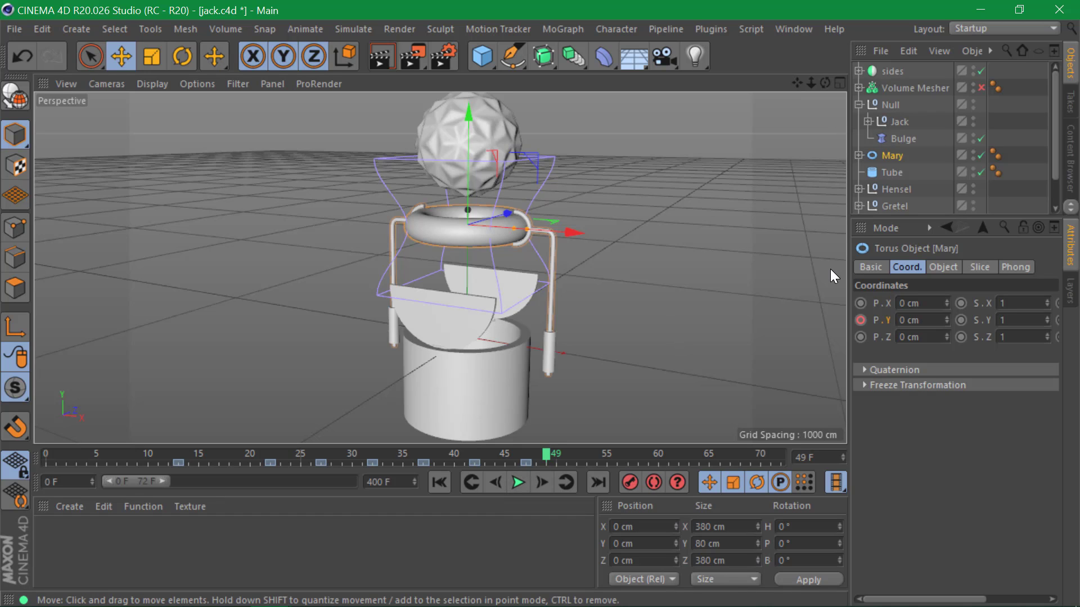
- Show the F-curve of Mary's Y position and move the Timeline window over the viewport
{"action": "right_click", "coordinate": [886, 320]}
{"action": "mouse_move", "coordinate": [950, 307]}
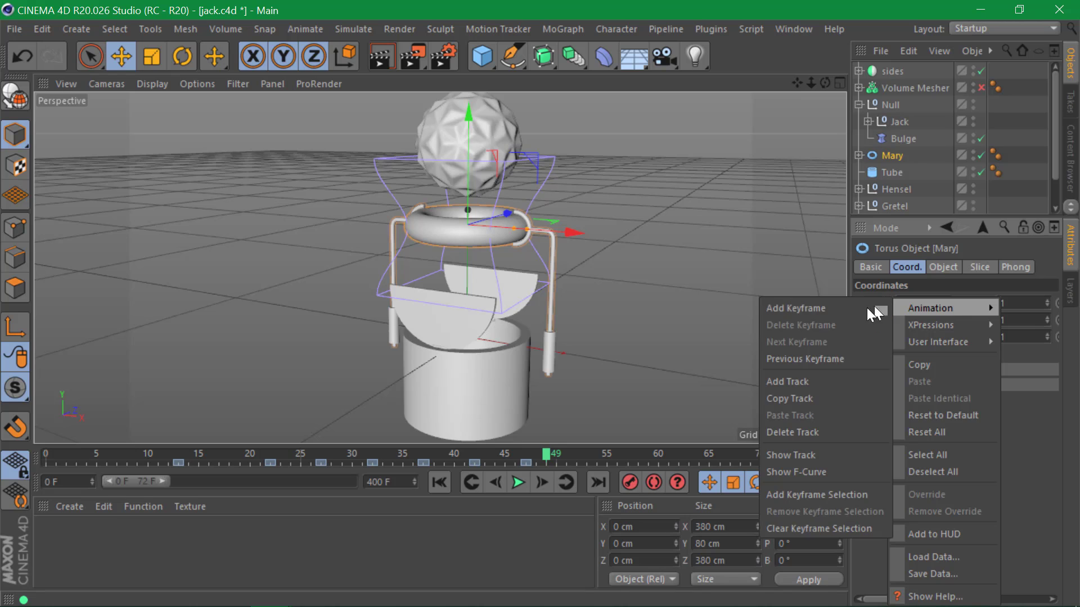
{"action": "left_click", "coordinate": [830, 473]}
{"action": "left_click_drag", "start_coordinate": [730, 126], "coordinate": [505, 60]}
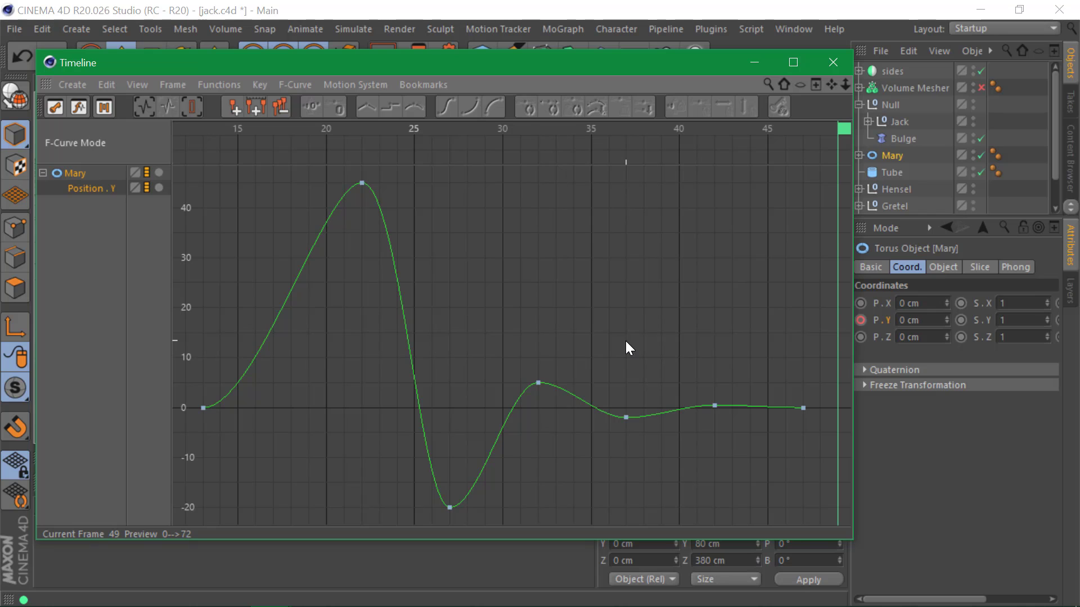
- Steepen the tangent of Mary's frame 13 key, lengthen the flat tangents of the six remaining keys, and close the F-curve window
{"action": "left_click_drag", "start_coordinate": [292, 351], "coordinate": [170, 443]}
{"action": "mouse_move", "coordinate": [242, 407]}
{"action": "left_mouse_down"}
{"action": "mouse_move", "coordinate": [224, 355]}
{"action": "mouse_move", "coordinate": [234, 360]}
{"action": "left_mouse_up"}
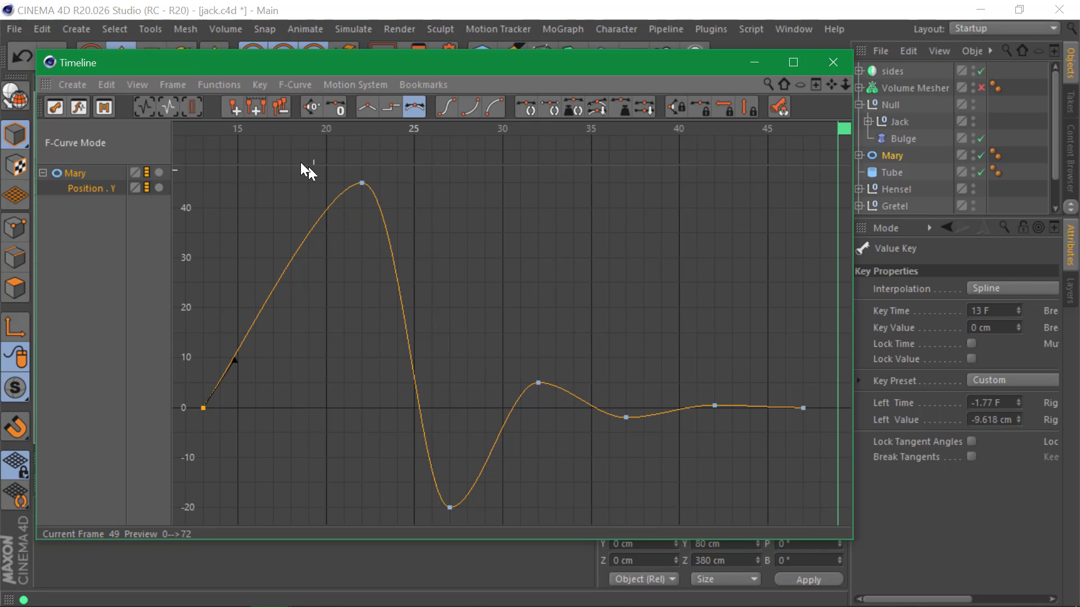
{"action": "left_click_drag", "start_coordinate": [325, 166], "coordinate": [833, 526]}
{"action": "left_click_drag", "start_coordinate": [390, 182], "coordinate": [405, 183]}
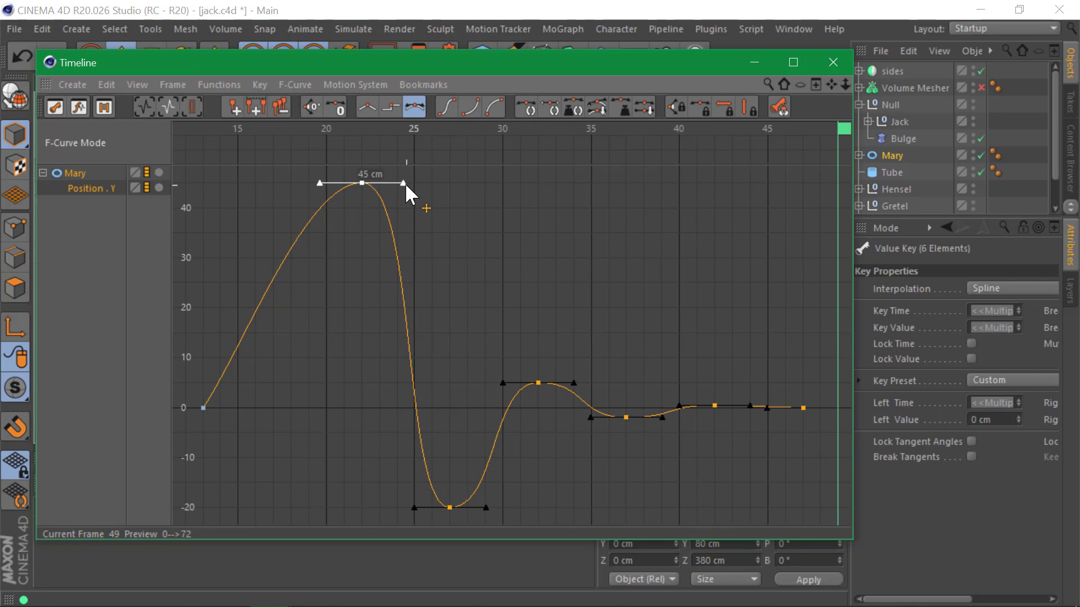
{"action": "left_click", "coordinate": [584, 193]}
{"action": "left_click", "coordinate": [835, 66]}
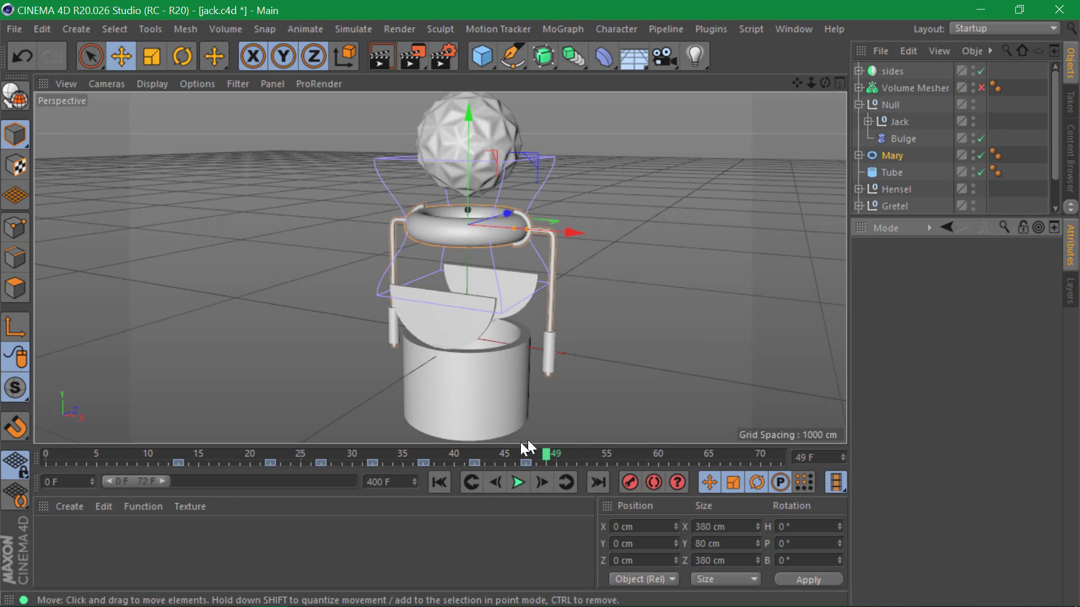
- Replay the animation from the start to review Mary's adjusted bounce, and stop it
{"action": "left_click", "coordinate": [439, 482]}
{"action": "left_click", "coordinate": [523, 479]}
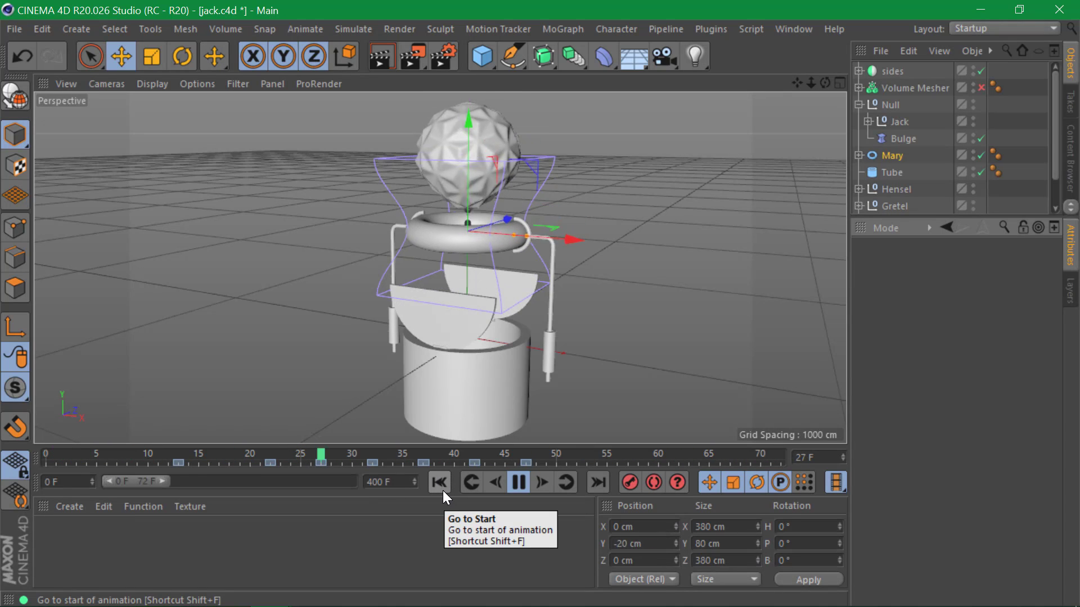
{"action": "left_click", "coordinate": [518, 482]}
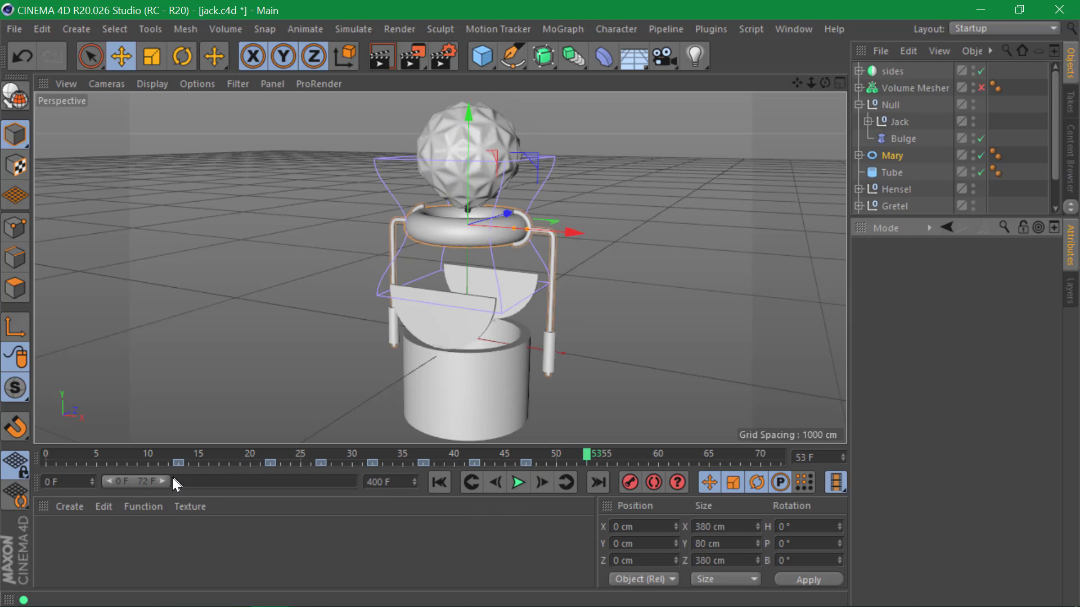
- Extend the preview range to frame 150 and keyframe Mary's Y position of 0 cm at frame 60
{"action": "left_click_drag", "start_coordinate": [168, 481], "coordinate": [210, 481]}
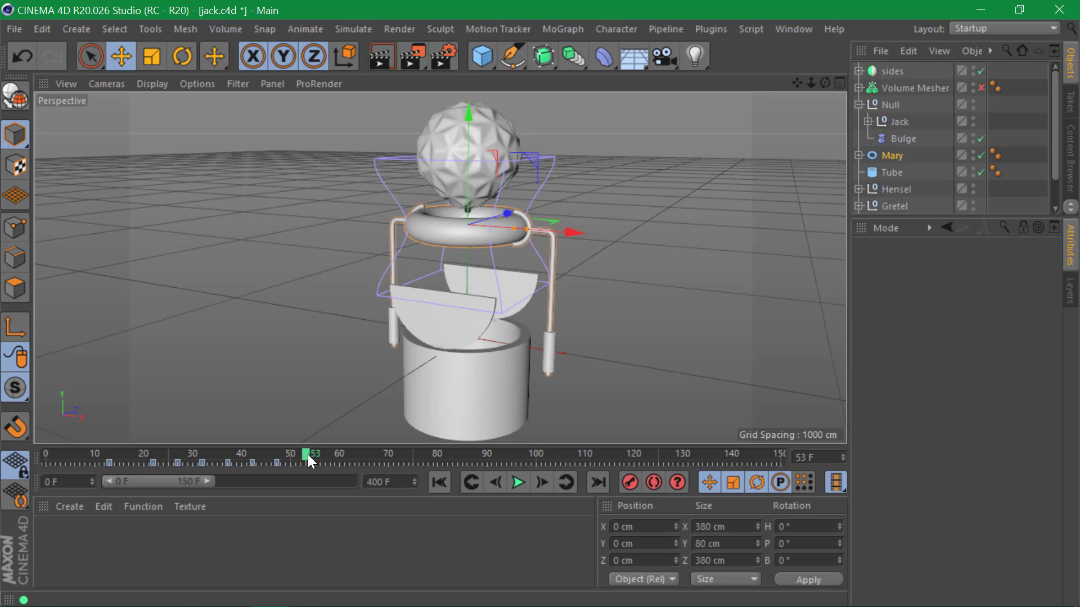
{"action": "left_click_drag", "start_coordinate": [305, 457], "coordinate": [339, 458]}
{"action": "left_click", "coordinate": [897, 156]}
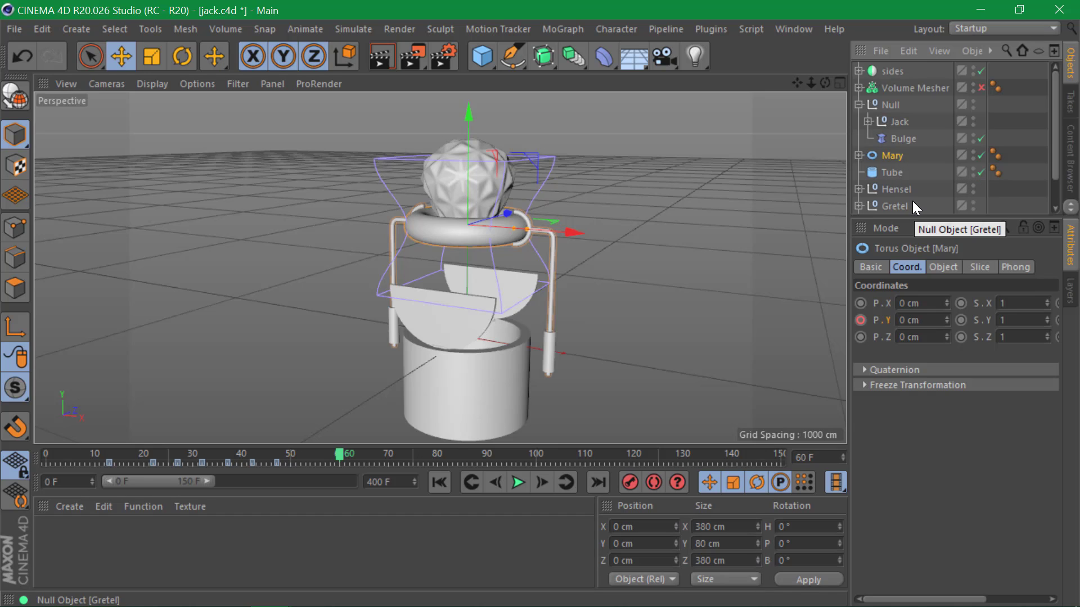
{"action": "left_click", "coordinate": [861, 319]}
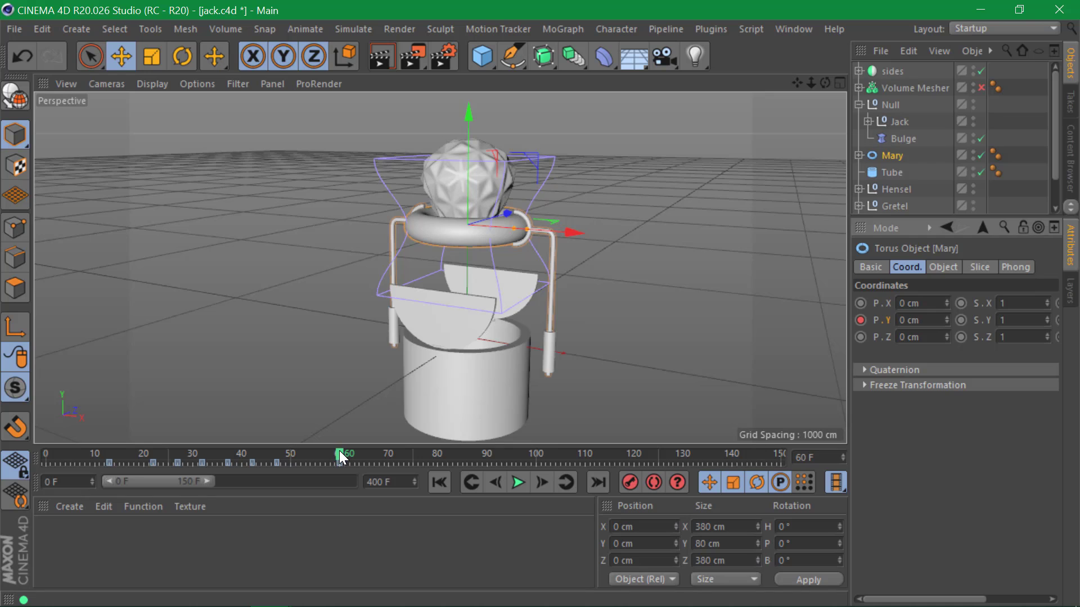
- At frame 70, lower Mary's Y position to -49 cm and record a keyframe for it
{"action": "left_click_drag", "start_coordinate": [340, 450], "coordinate": [387, 456]}
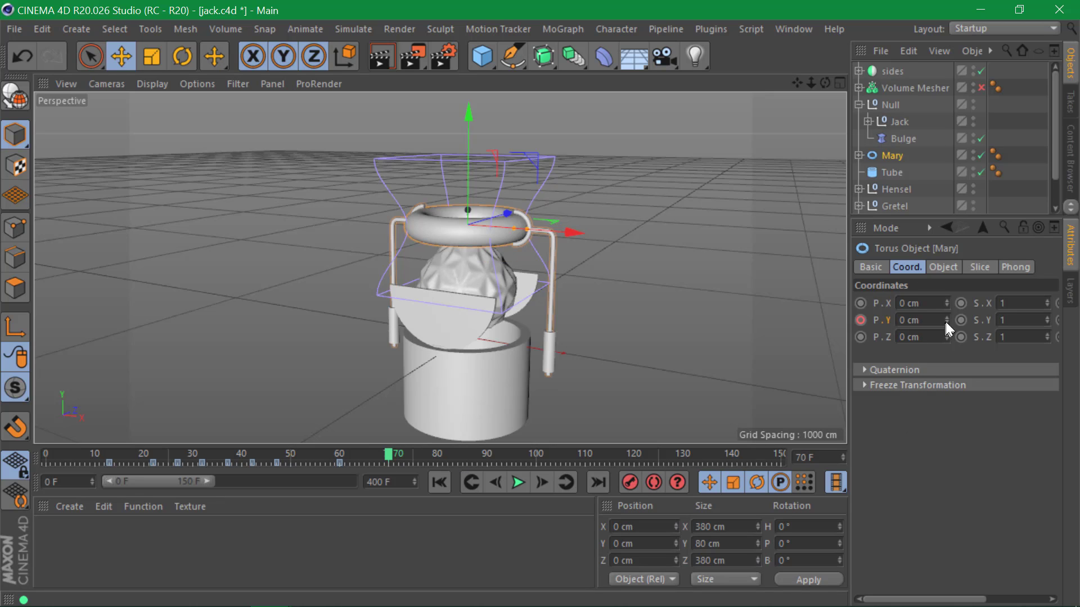
{"action": "mouse_move", "coordinate": [945, 319]}
{"action": "left_mouse_down"}
{"action": "mouse_move", "coordinate": [946, 362]}
{"action": "mouse_move", "coordinate": [946, 318]}
{"action": "left_mouse_up"}
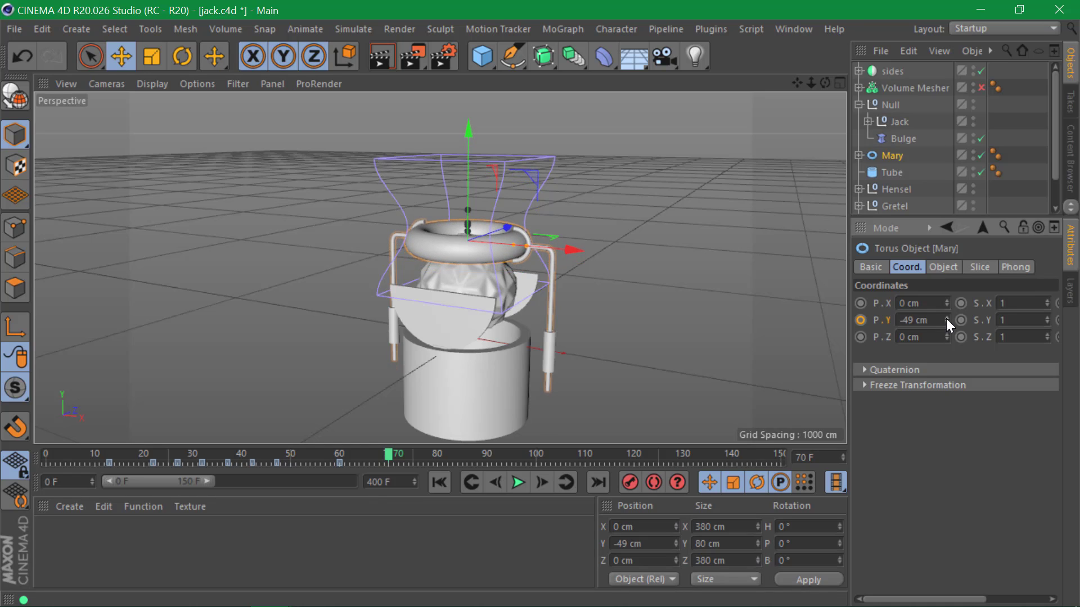
{"action": "left_click", "coordinate": [860, 319]}
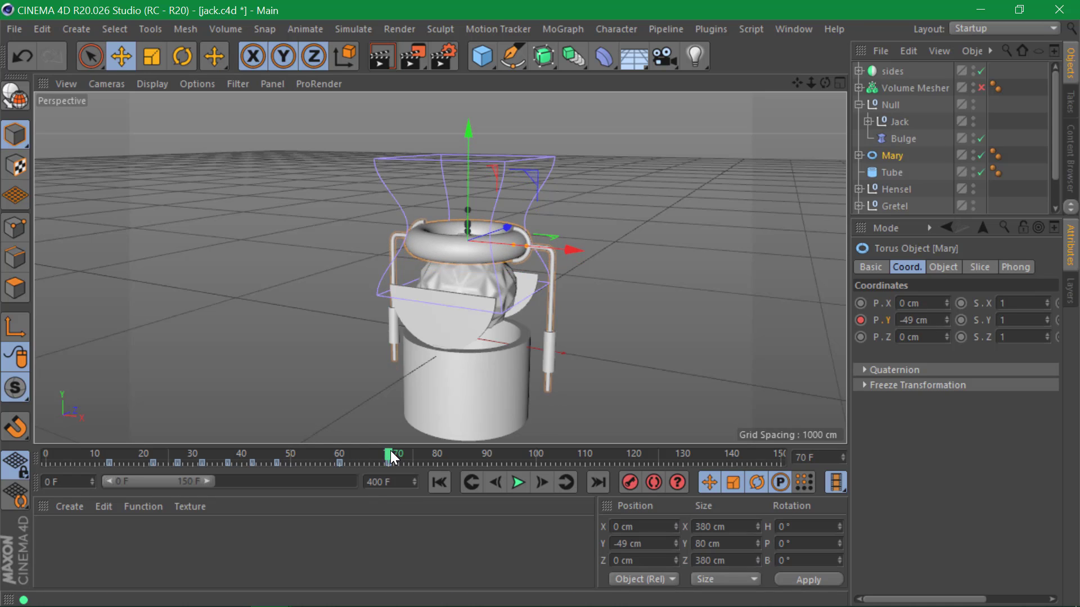
- Set Mary's Y position to 20 cm at frame 75 and keyframe it
{"action": "left_click_drag", "start_coordinate": [389, 454], "coordinate": [414, 458]}
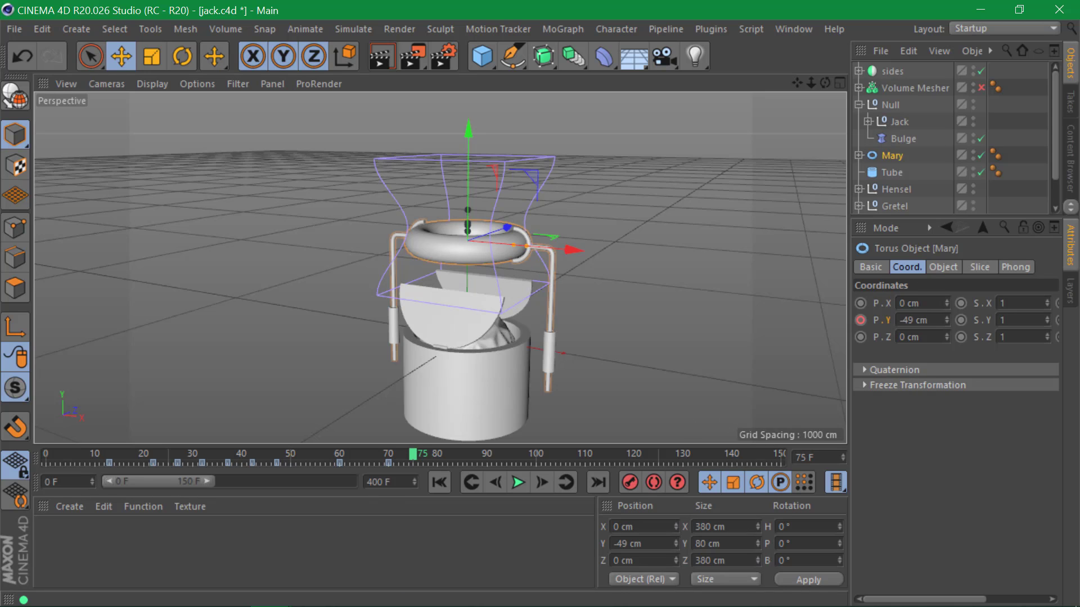
{"action": "left_click_drag", "start_coordinate": [929, 320], "coordinate": [801, 319]}
{"action": "type", "text": "20"}
{"action": "key", "text": "Return"}
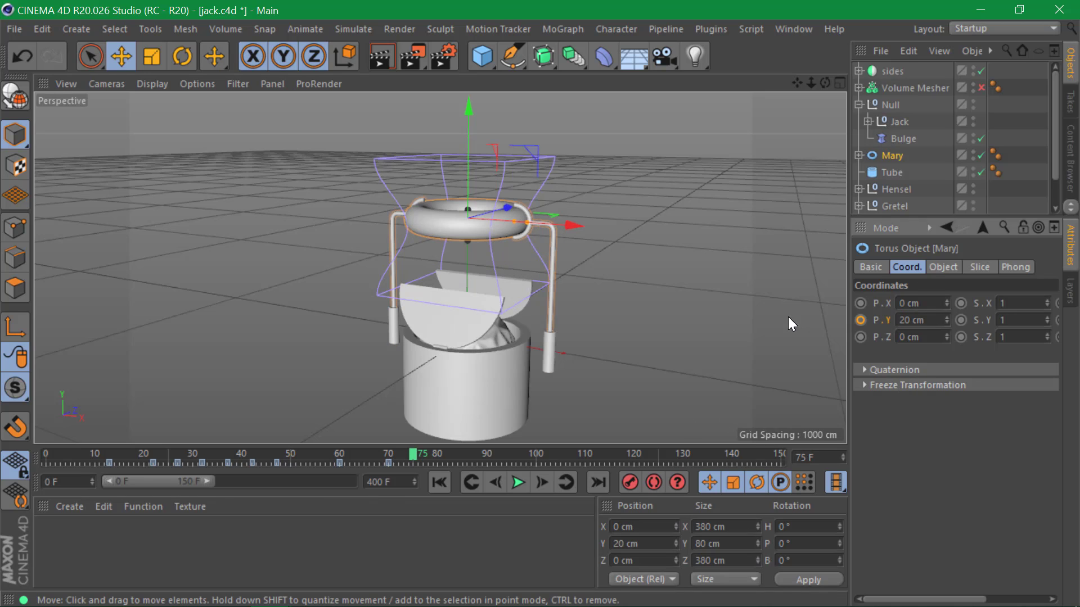
- Add a keyframe at frame 80 with Mary's Y position set to -5 cm
{"action": "left_click", "coordinate": [436, 456]}
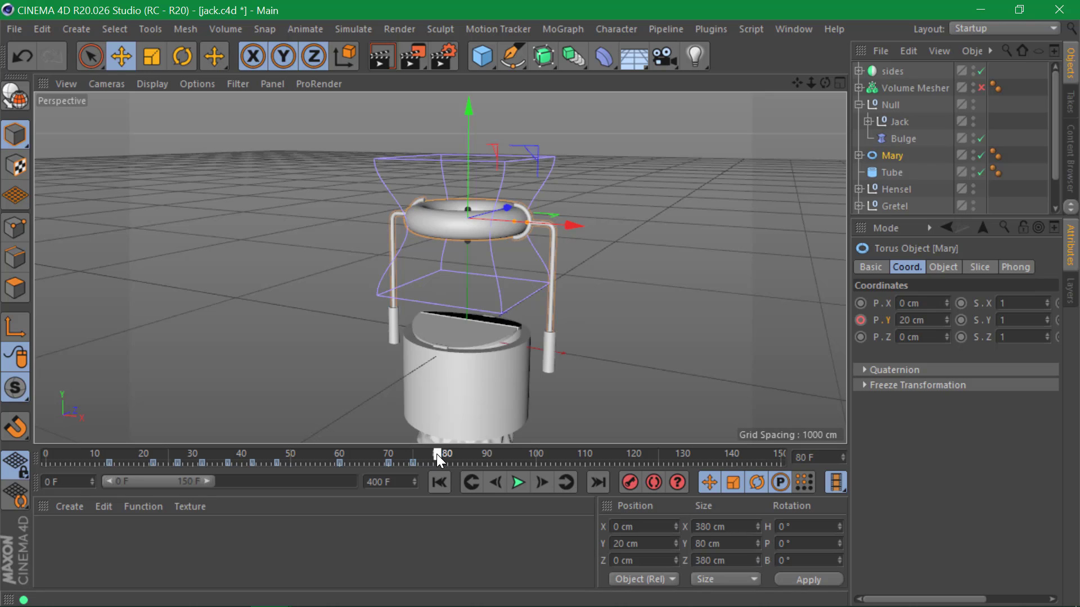
{"action": "left_click_drag", "start_coordinate": [928, 320], "coordinate": [677, 320]}
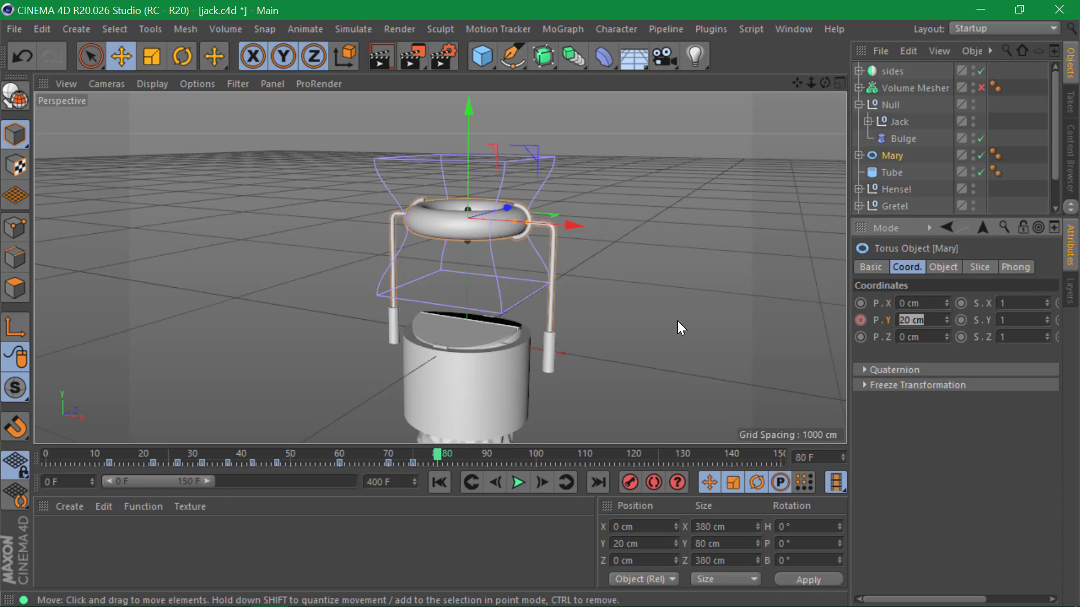
{"action": "type", "text": "-5"}
{"action": "key", "text": "Return"}
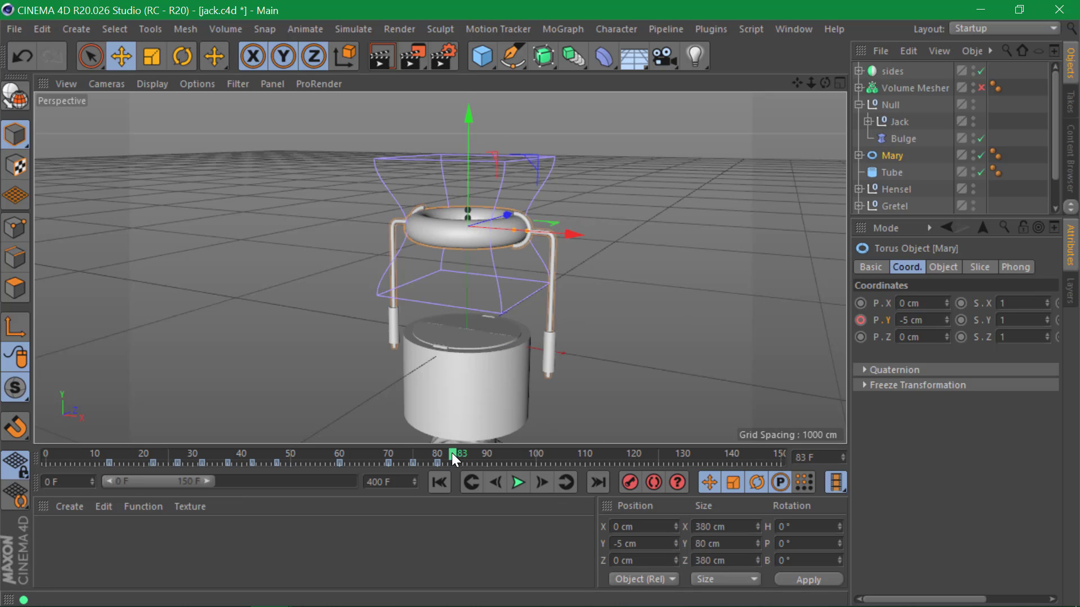
- Advance to frame 85, set Mary's Y position to 2 cm and record its keyframe
{"action": "left_click", "coordinate": [544, 487]}
{"action": "double_click", "coordinate": [911, 320]}
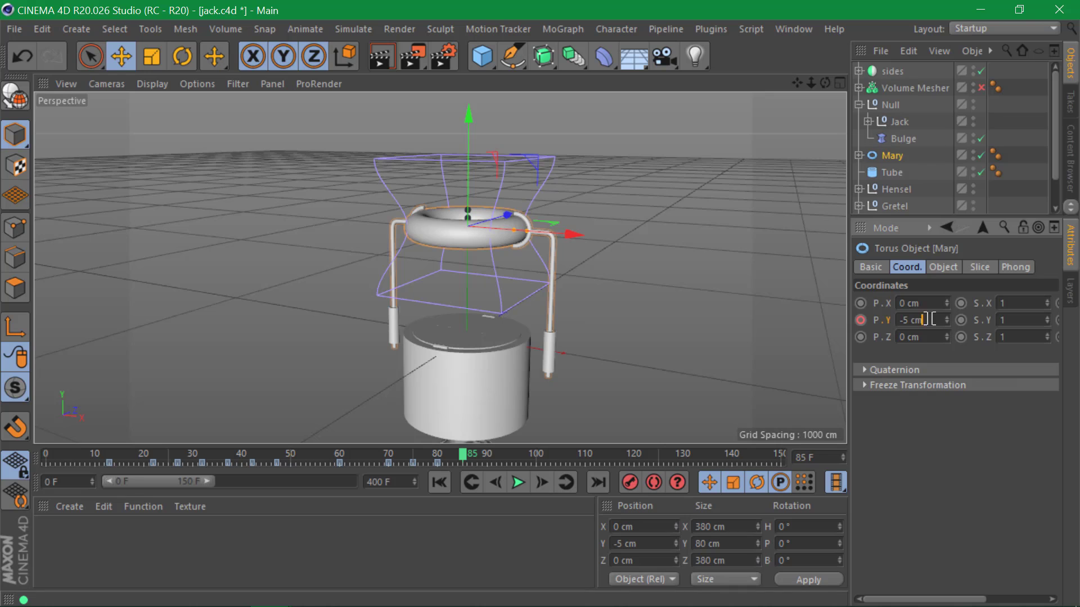
{"action": "type", "text": "2"}
{"action": "key", "text": "Return"}
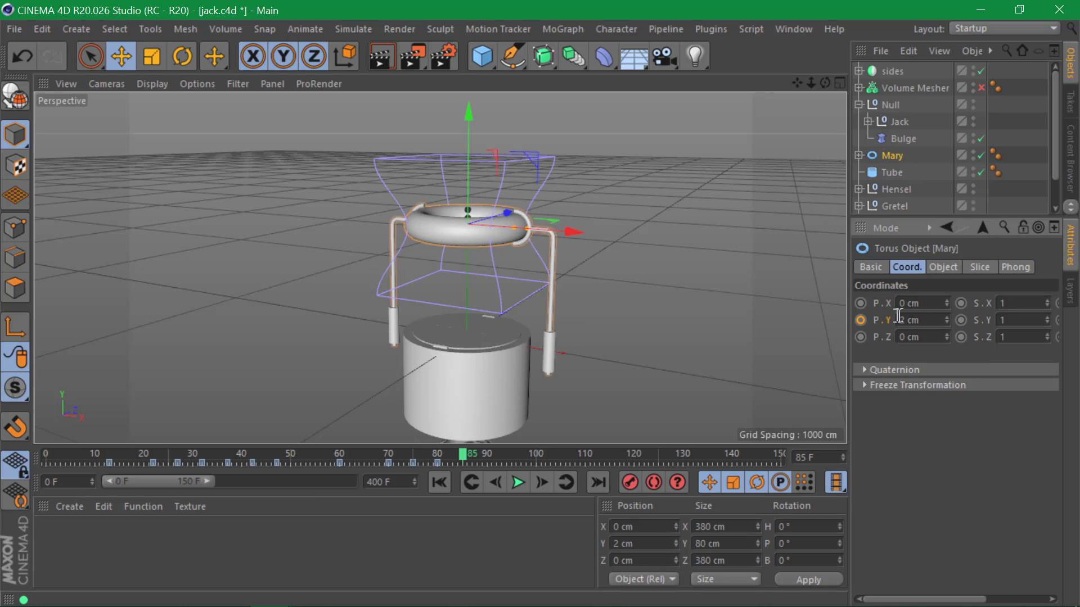
{"action": "left_click", "coordinate": [860, 319], "text": "ctrl"}
{"action": "left_click", "coordinate": [534, 481]}
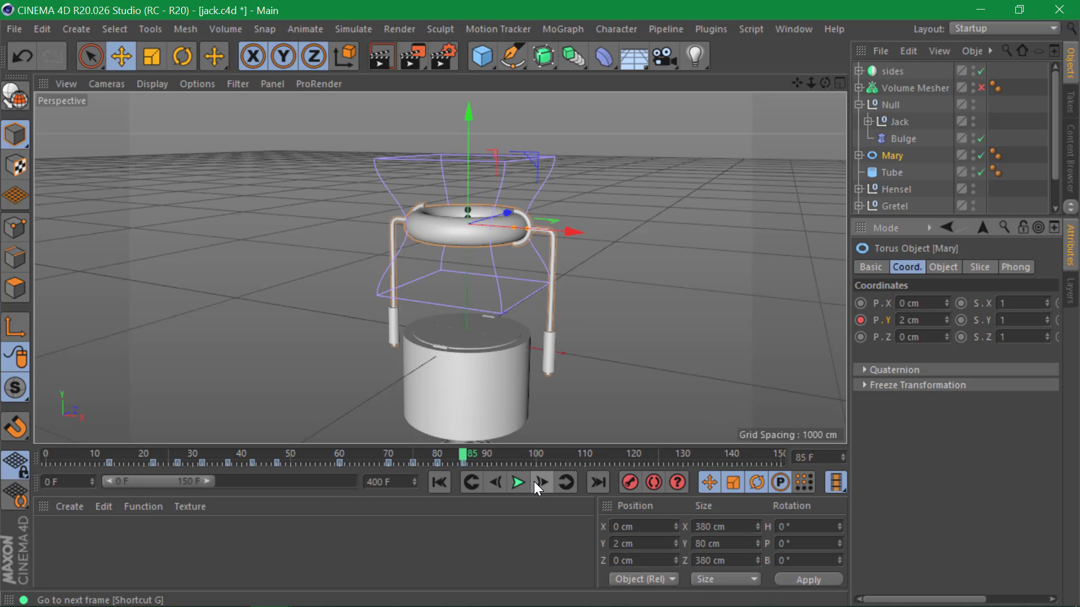
- Keyframe Mary's Y position at -0.5 cm on frame 90
{"action": "left_click", "coordinate": [534, 481]}
{"action": "left_click", "coordinate": [534, 481]}
{"action": "left_click", "coordinate": [534, 481]}
{"action": "left_click", "coordinate": [534, 481]}
{"action": "left_click", "coordinate": [534, 481]}
{"action": "left_click", "coordinate": [484, 483]}
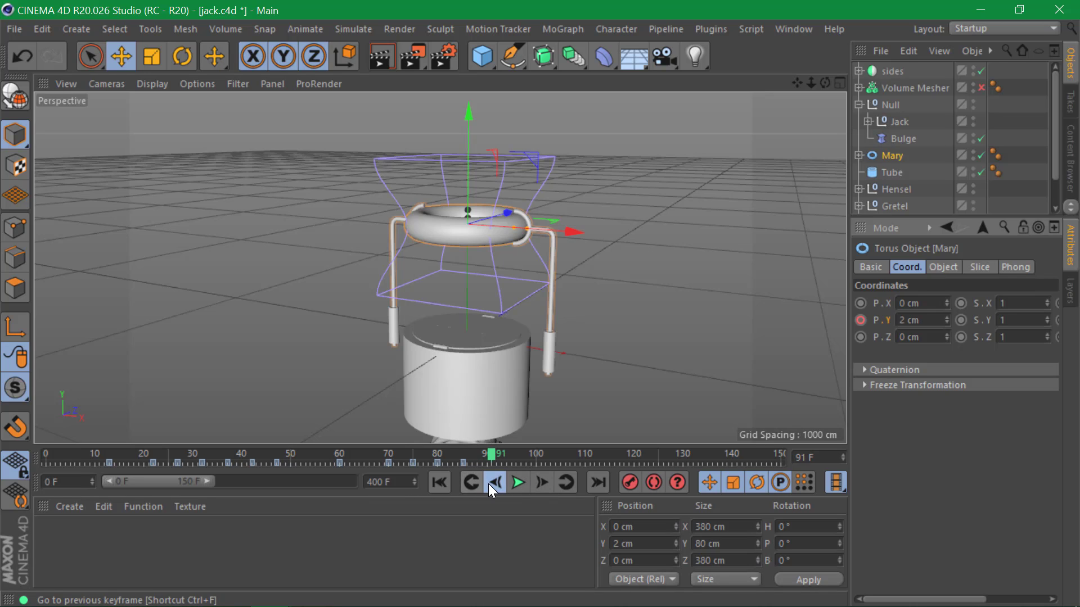
{"action": "double_click", "coordinate": [910, 320]}
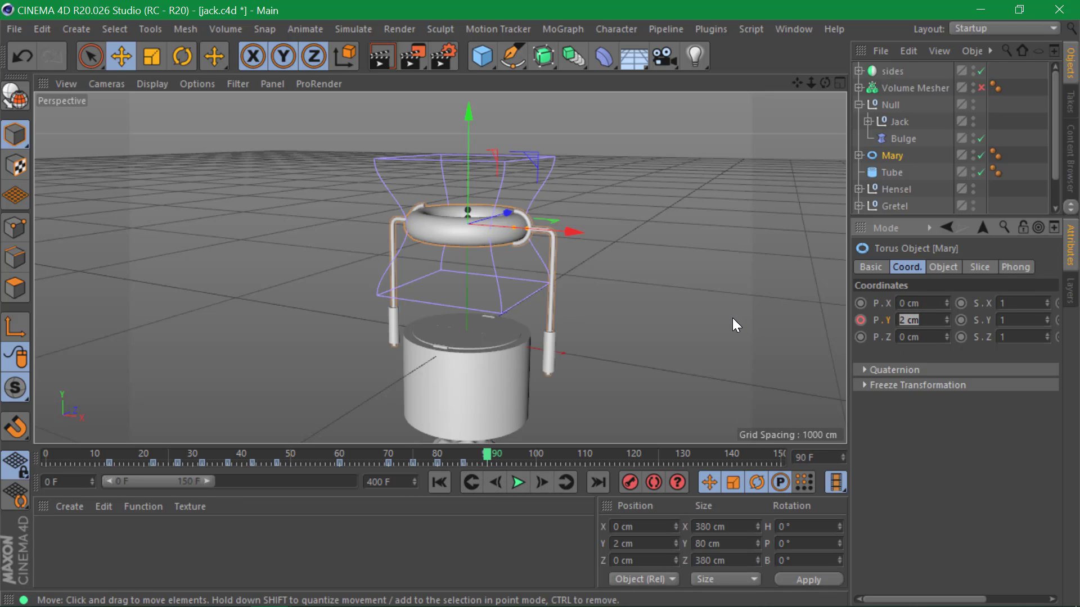
{"action": "type", "text": "-0.5"}
{"action": "key", "text": "Return"}
{"action": "left_click", "coordinate": [860, 319]}
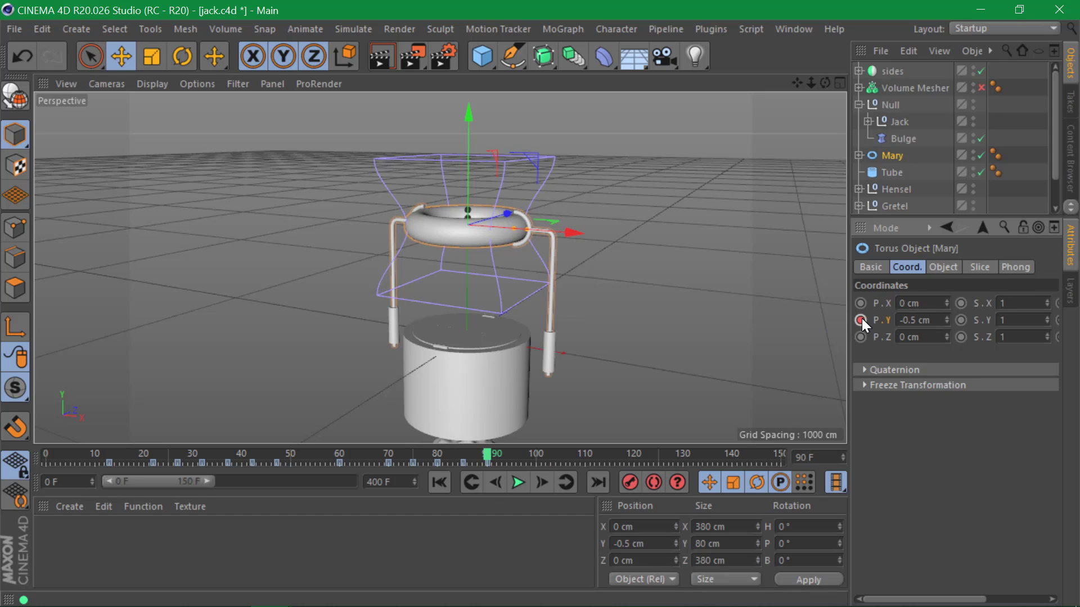
- Keyframe Mary's Y position at 0 cm on frame 95
{"action": "left_click", "coordinate": [537, 484]}
{"action": "left_click", "coordinate": [536, 485]}
{"action": "left_click", "coordinate": [537, 484]}
{"action": "left_click", "coordinate": [537, 484]}
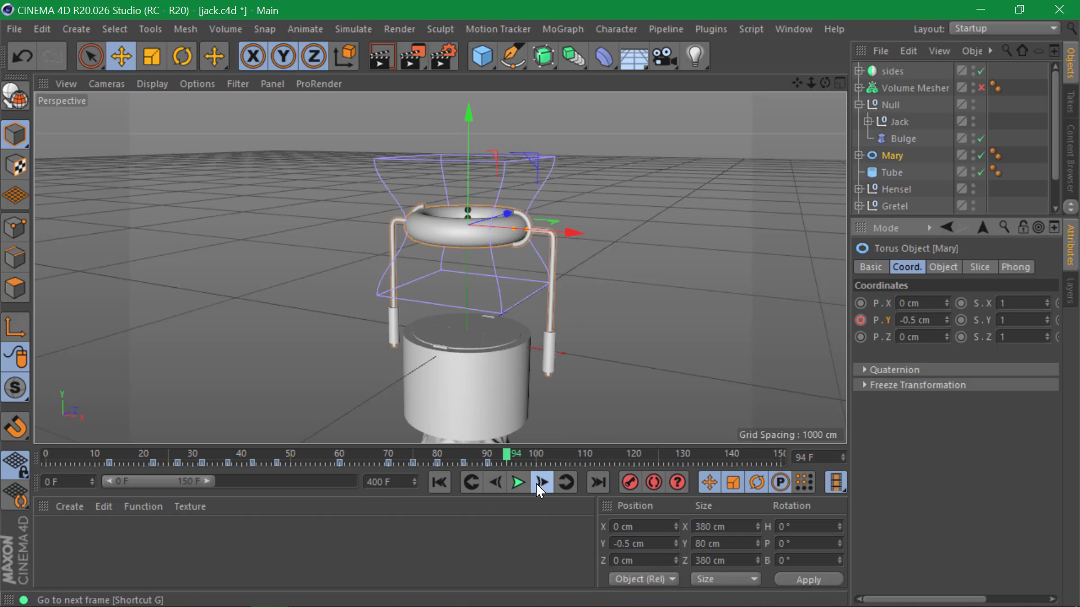
{"action": "left_click", "coordinate": [536, 485]}
{"action": "left_click_drag", "start_coordinate": [933, 319], "coordinate": [742, 316]}
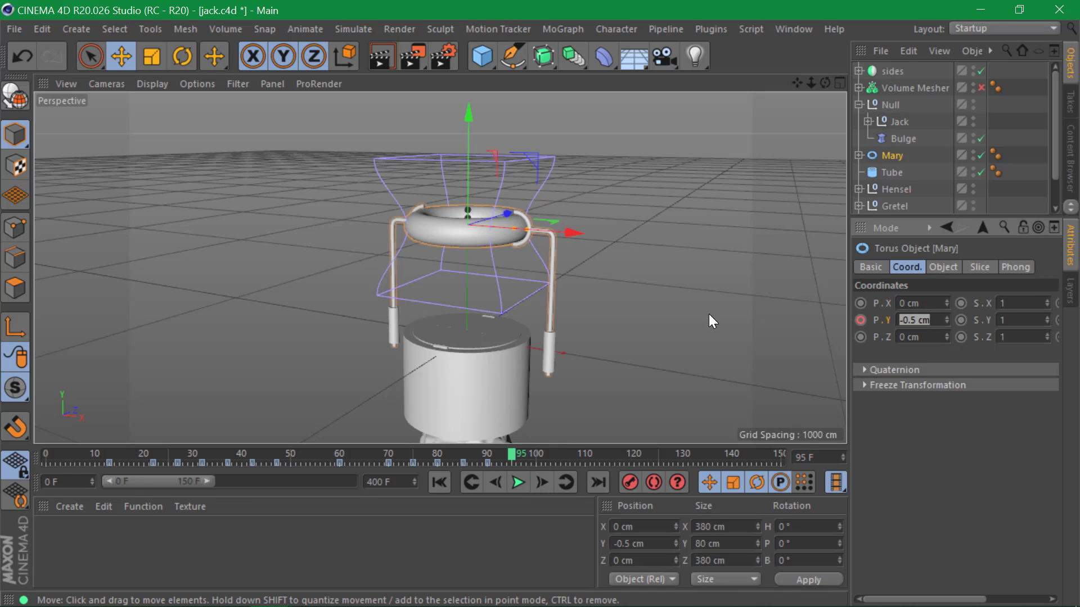
{"action": "type", "text": "0"}
{"action": "key", "text": "Return"}
{"action": "left_click", "coordinate": [860, 320]}
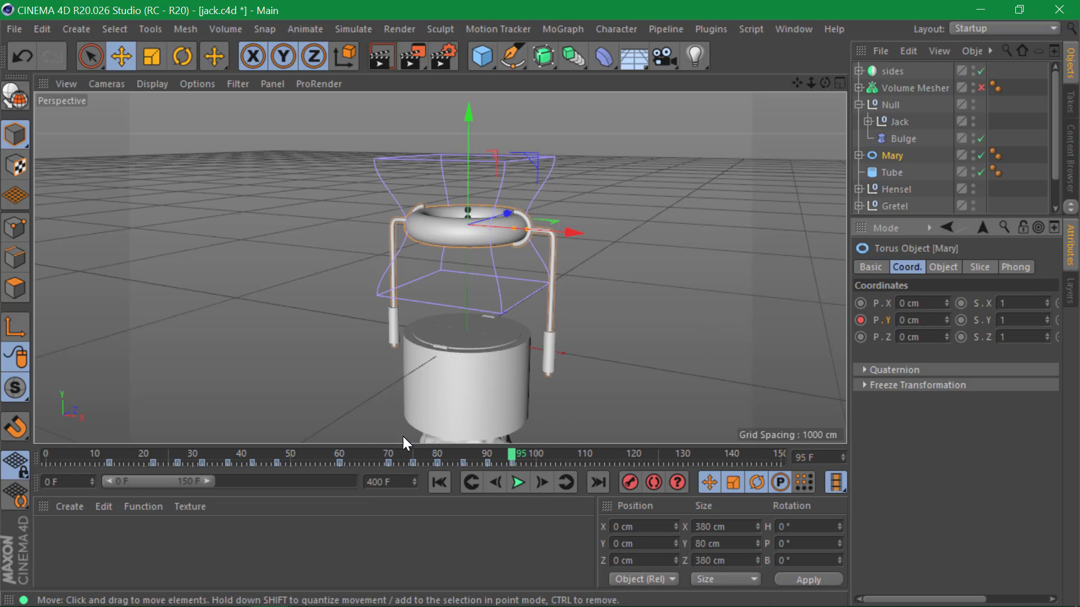
- Show the F-curve of Mary's Y position and select its key at frame 60
{"action": "left_click_drag", "start_coordinate": [375, 451], "coordinate": [570, 455]}
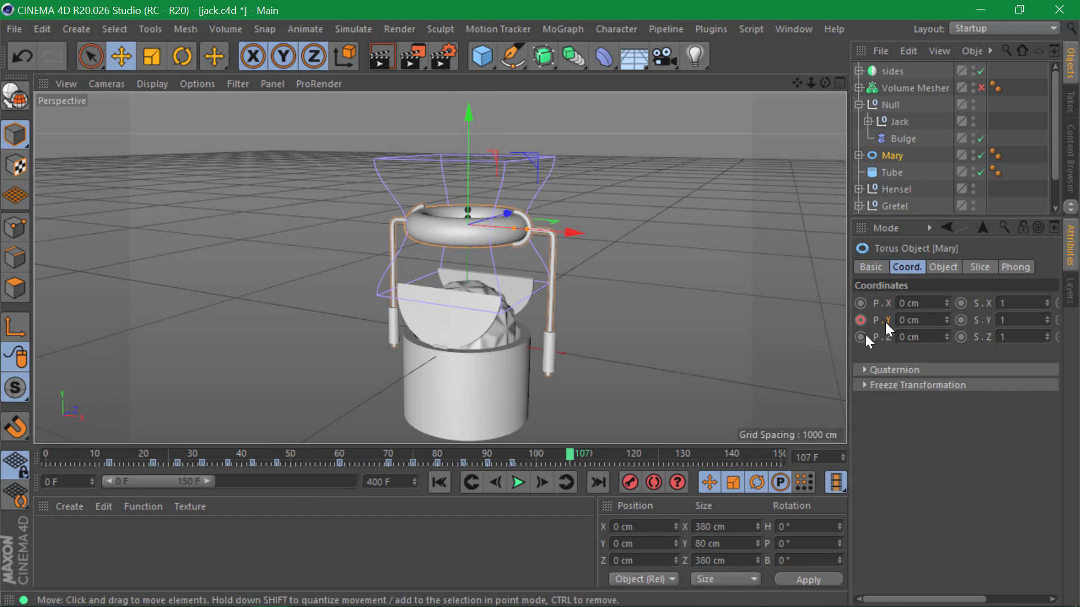
{"action": "right_click", "coordinate": [891, 322]}
{"action": "mouse_move", "coordinate": [952, 309]}
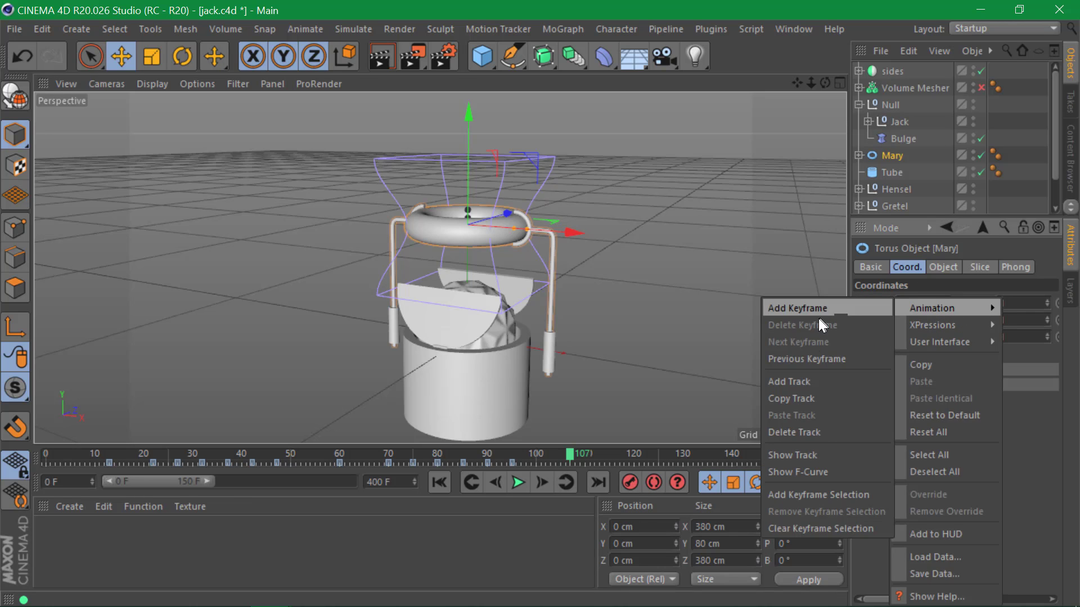
{"action": "left_click", "coordinate": [816, 472]}
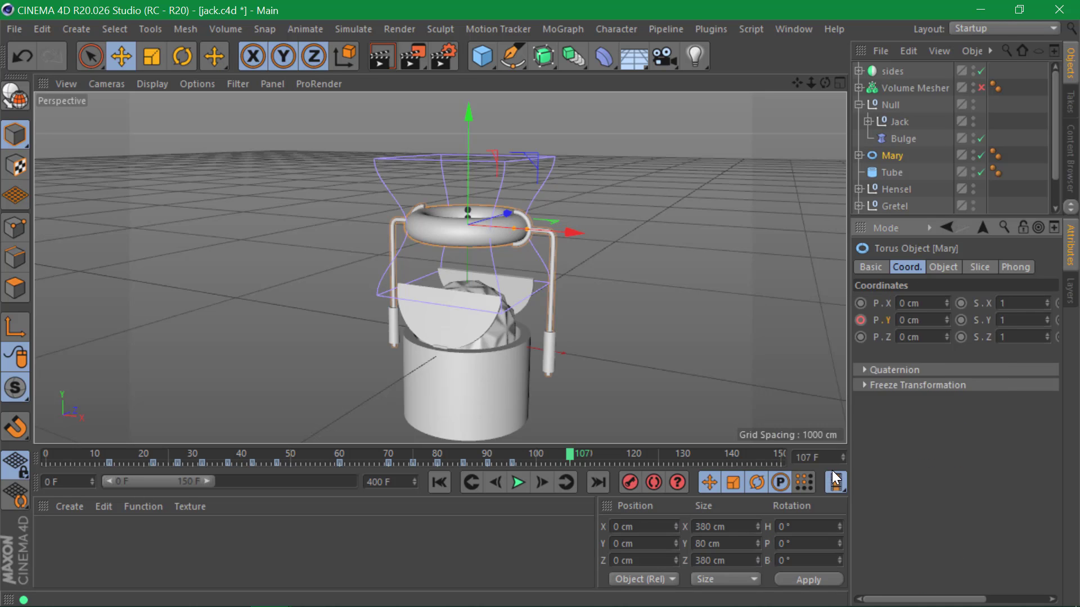
{"action": "middle_click_drag", "start_coordinate": [834, 406], "coordinate": [683, 337], "text": "alt"}
{"action": "left_click_drag", "start_coordinate": [678, 317], "coordinate": [586, 351]}
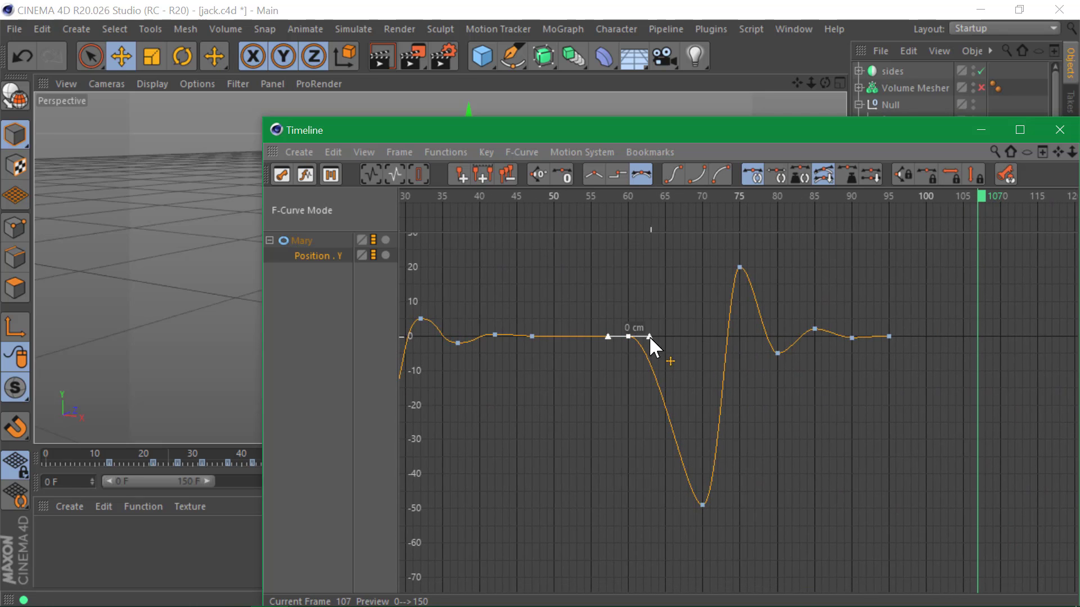
- Try tilting both tangents of the frame 60 key into the downward slope, play the animation, and undo the tangent change
{"action": "left_click_drag", "start_coordinate": [646, 336], "coordinate": [645, 371]}
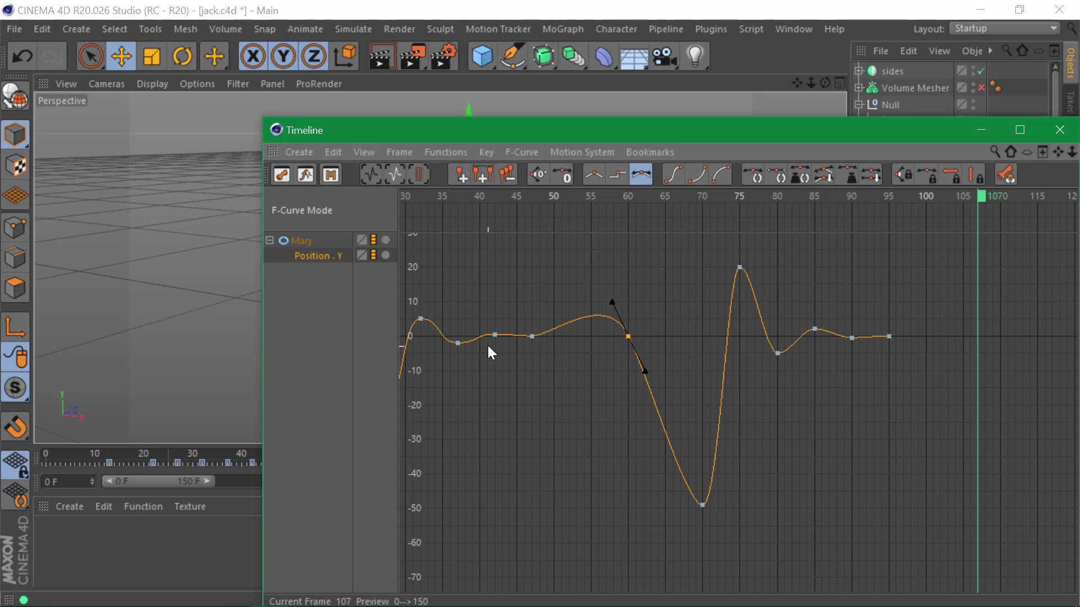
{"action": "left_click_drag", "start_coordinate": [631, 130], "coordinate": [492, 571]}
{"action": "left_click_drag", "start_coordinate": [275, 453], "coordinate": [46, 455]}
{"action": "left_click", "coordinate": [527, 481]}
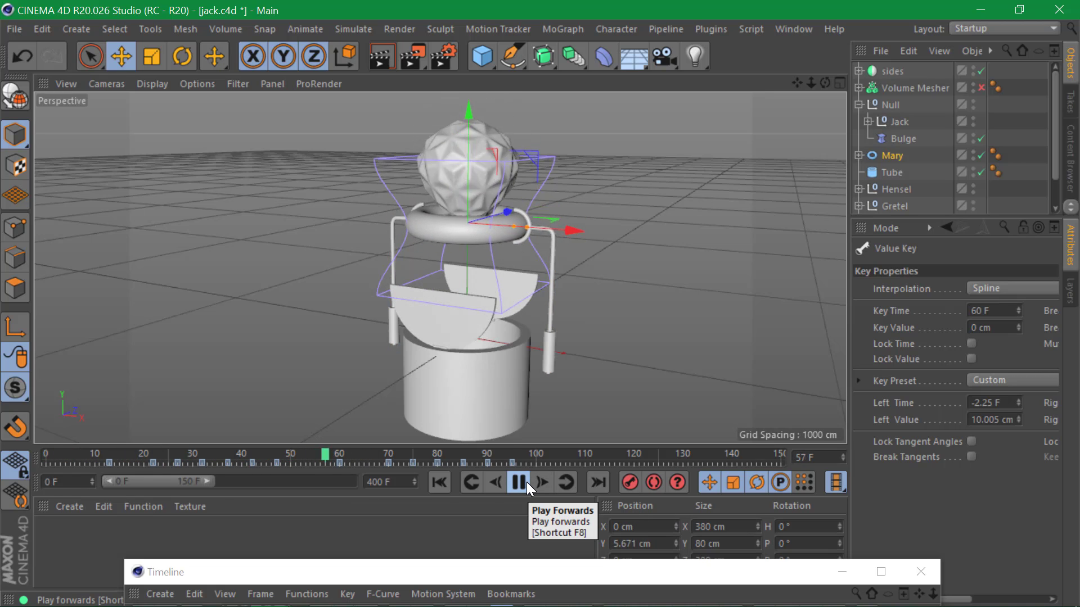
{"action": "left_click", "coordinate": [527, 481]}
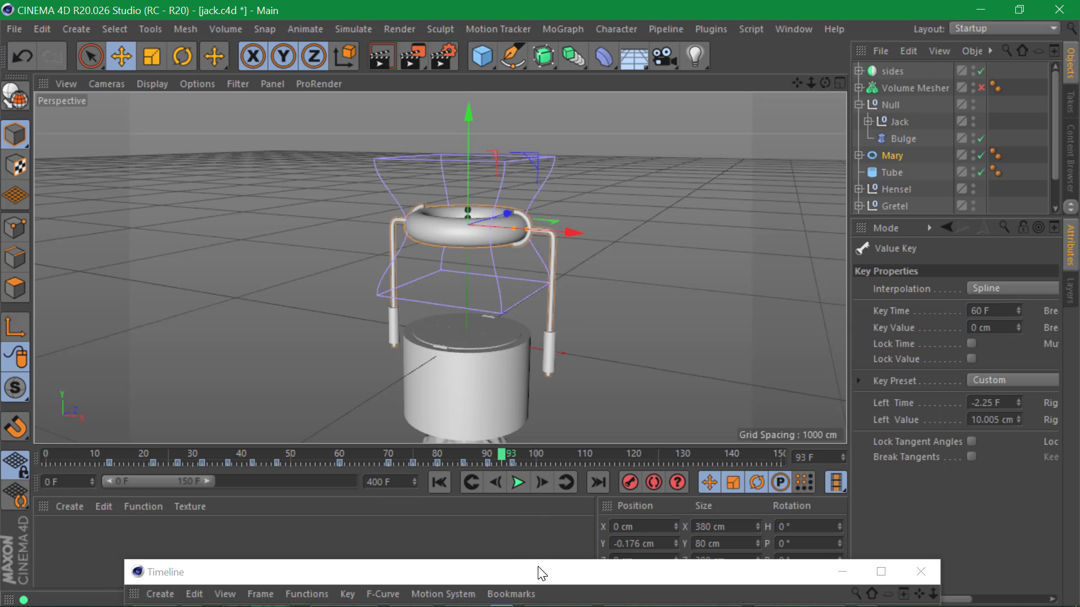
{"action": "left_click_drag", "start_coordinate": [541, 573], "coordinate": [556, 90]}
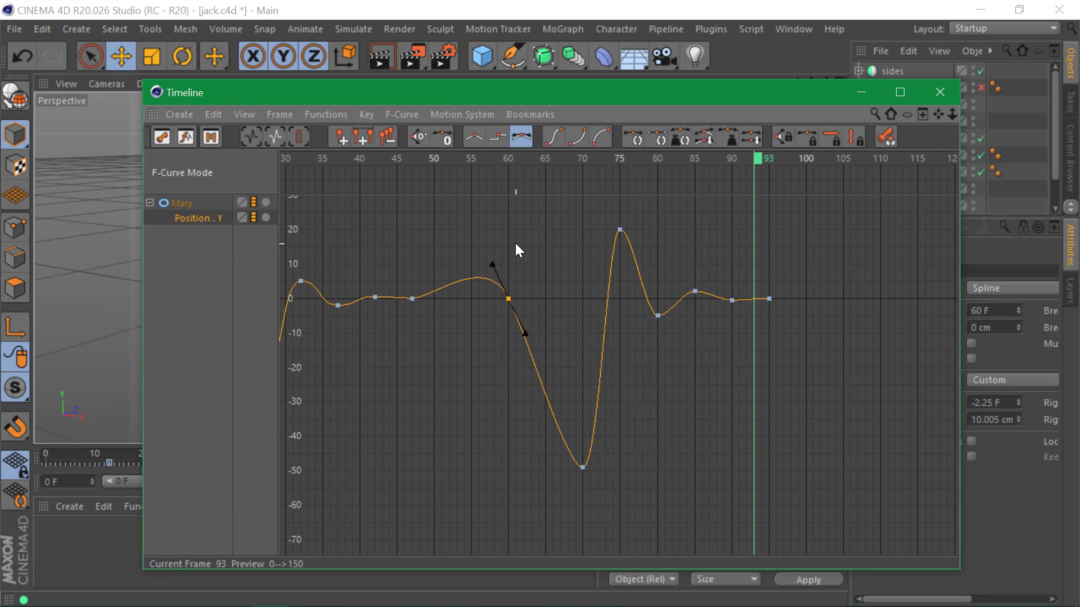
{"action": "key", "text": "ctrl+z"}
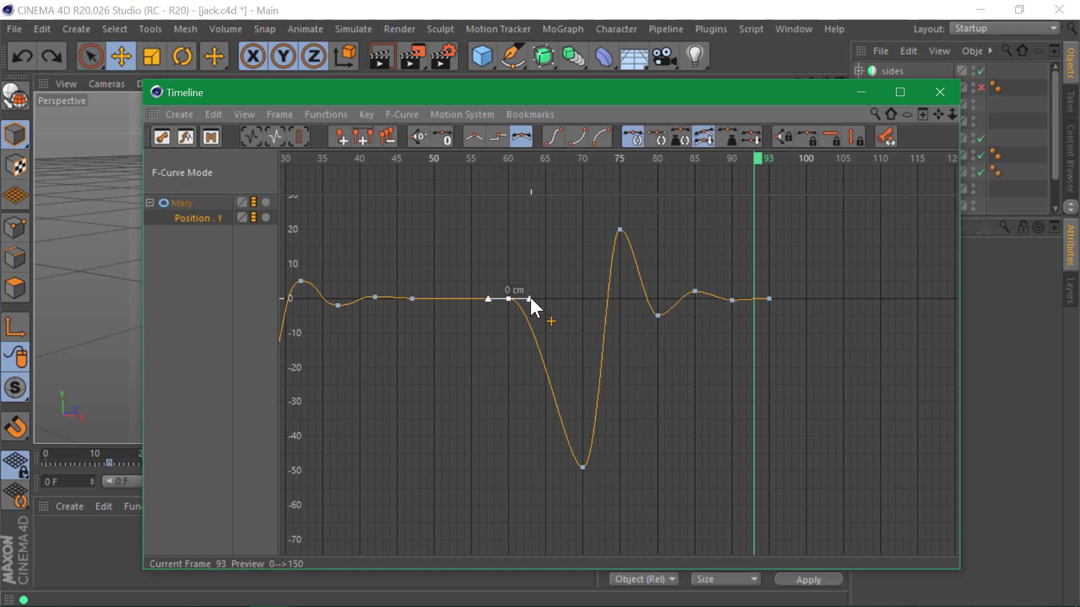
- Angle only the outgoing tangent of the frame 60 key downward and adjust the tangents of the keys from frame 70 to 95
{"action": "left_click_drag", "start_coordinate": [530, 299], "coordinate": [520, 339]}
{"action": "left_click_drag", "start_coordinate": [537, 204], "coordinate": [803, 516]}
{"action": "left_click_drag", "start_coordinate": [596, 466], "coordinate": [603, 467]}
{"action": "left_click", "coordinate": [939, 93]}
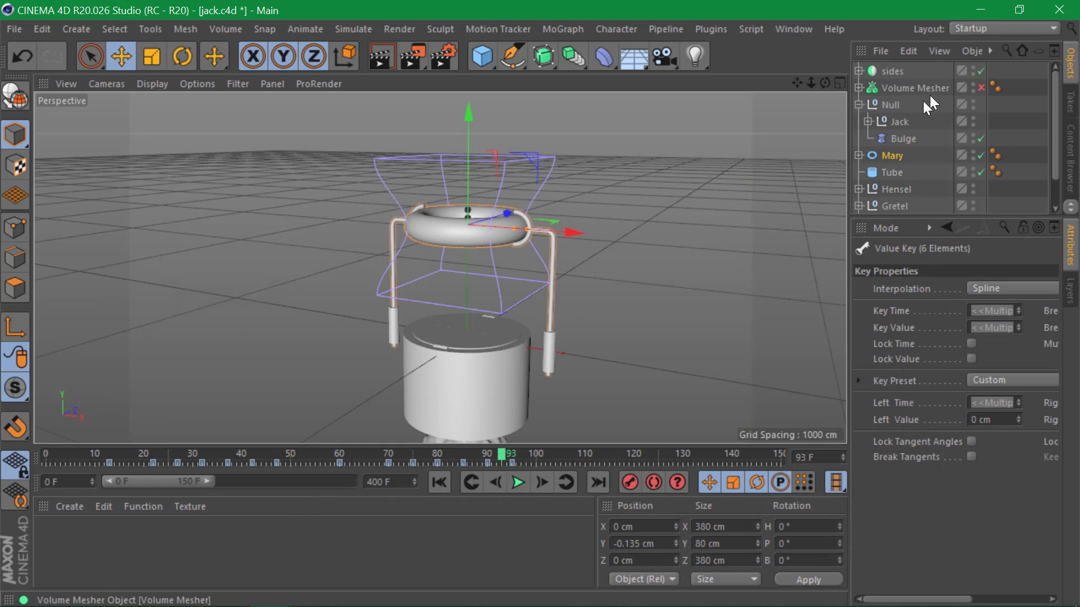
- Play the animation from the first frame to check Mary's motion against the ball
{"action": "left_click", "coordinate": [439, 483]}
{"action": "left_click", "coordinate": [516, 485]}
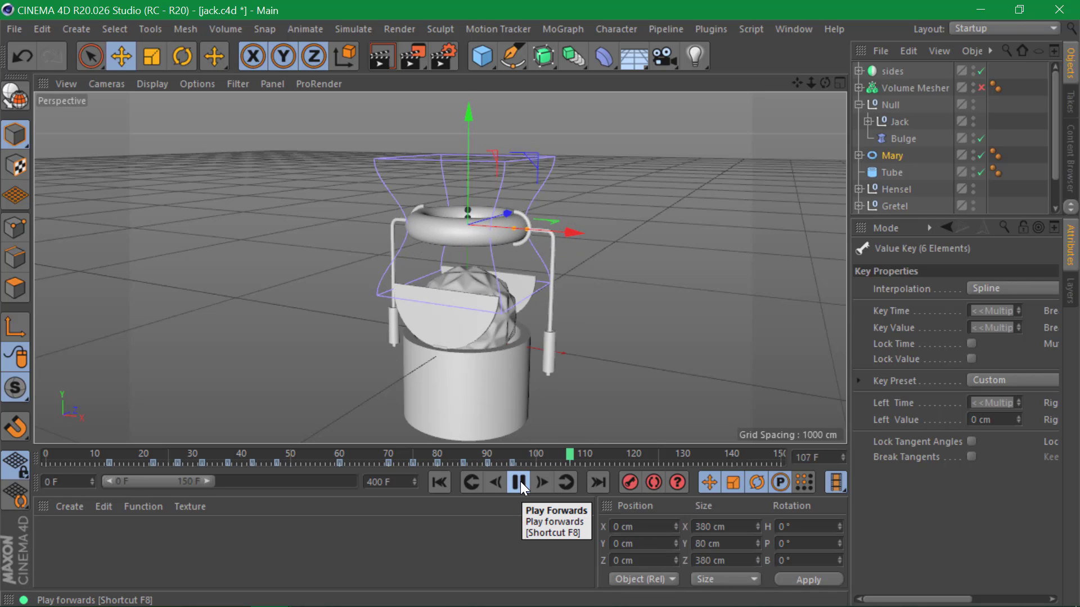
{"action": "left_click", "coordinate": [520, 481]}
- Examine the keyframe timing of Mary and Jack across the animation, scrubbing to about frame 101
{"action": "left_click", "coordinate": [530, 455]}
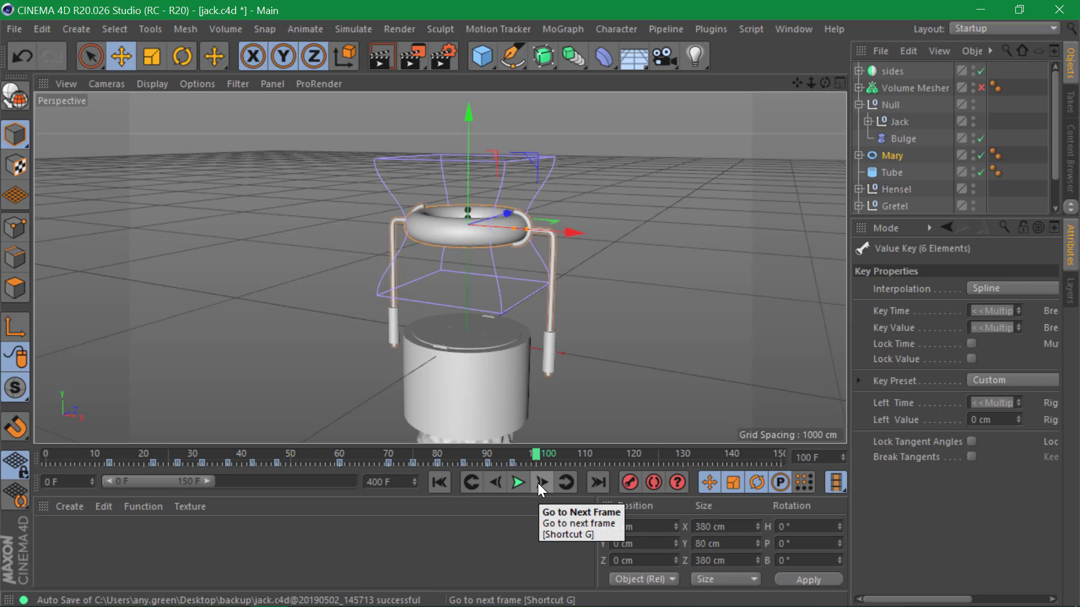
{"action": "left_click", "coordinate": [109, 454]}
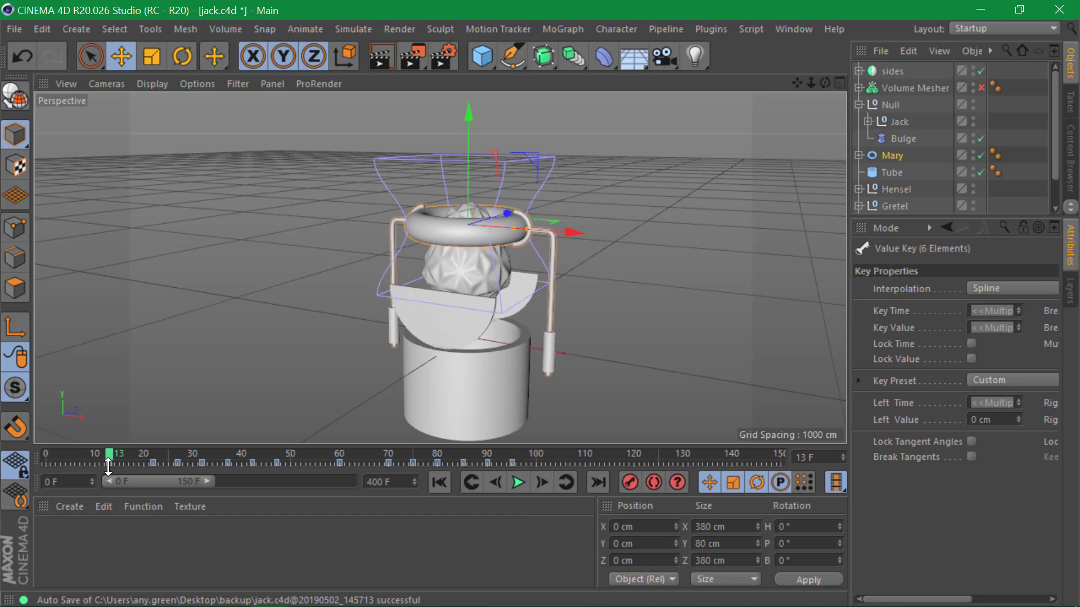
{"action": "left_click", "coordinate": [510, 456]}
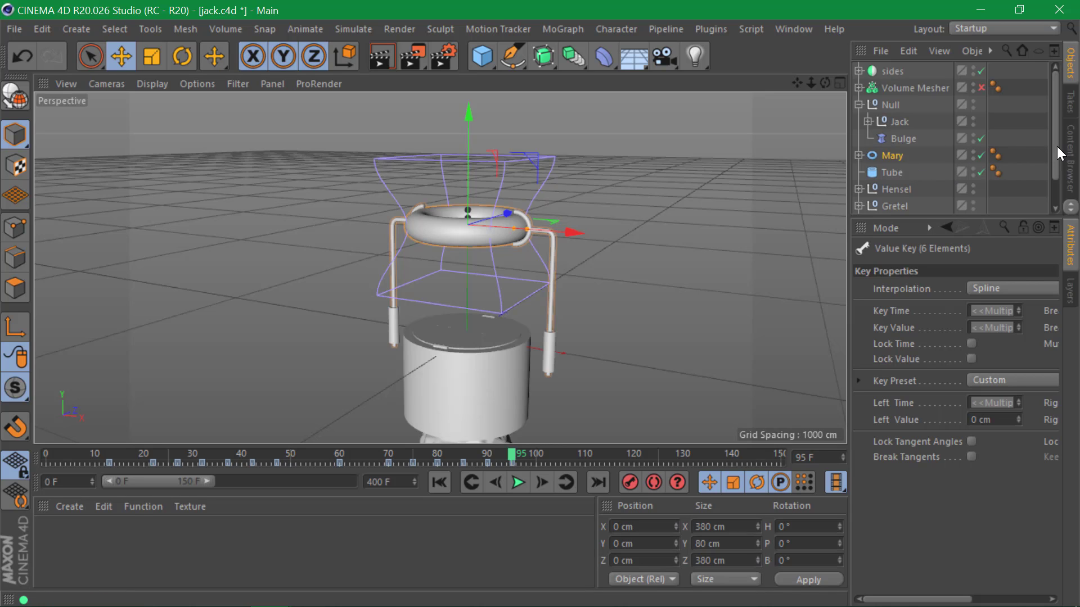
{"action": "left_click", "coordinate": [905, 119]}
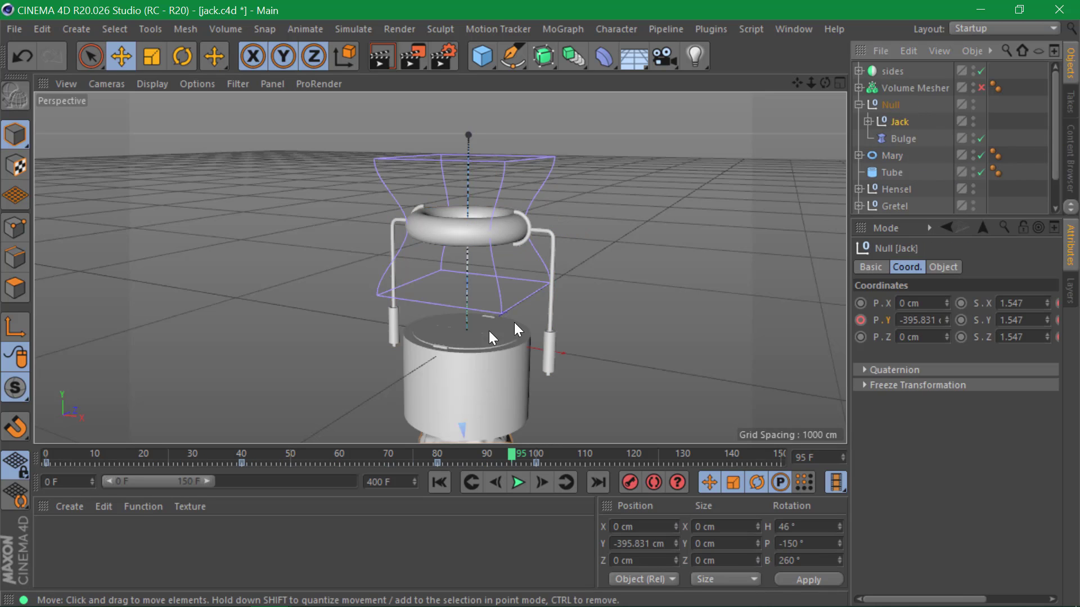
{"action": "left_click_drag", "start_coordinate": [46, 453], "coordinate": [543, 468]}
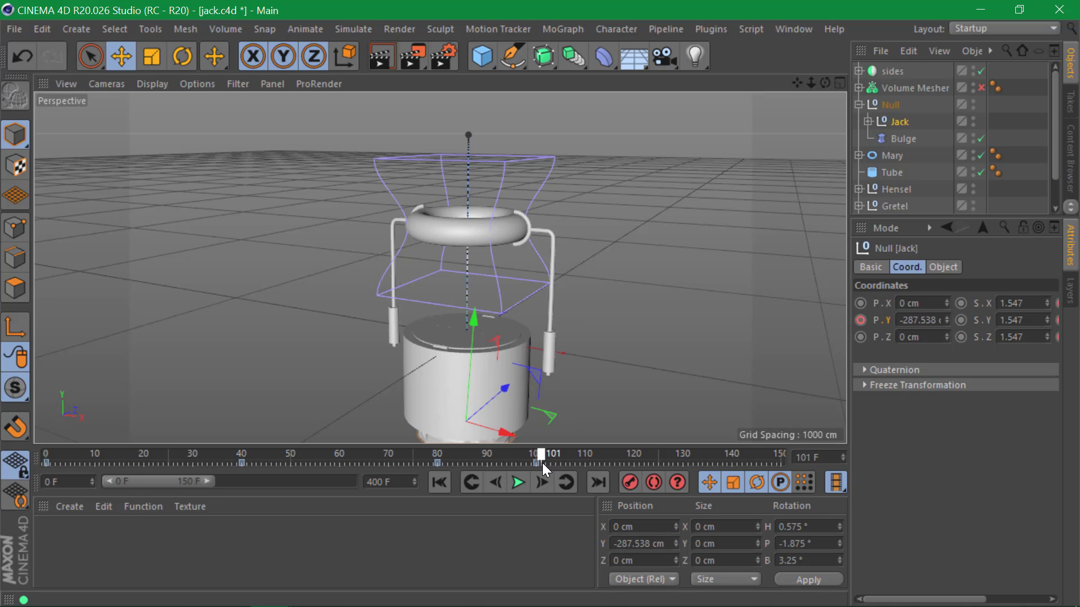
{"action": "left_click_drag", "start_coordinate": [542, 463], "coordinate": [542, 464]}
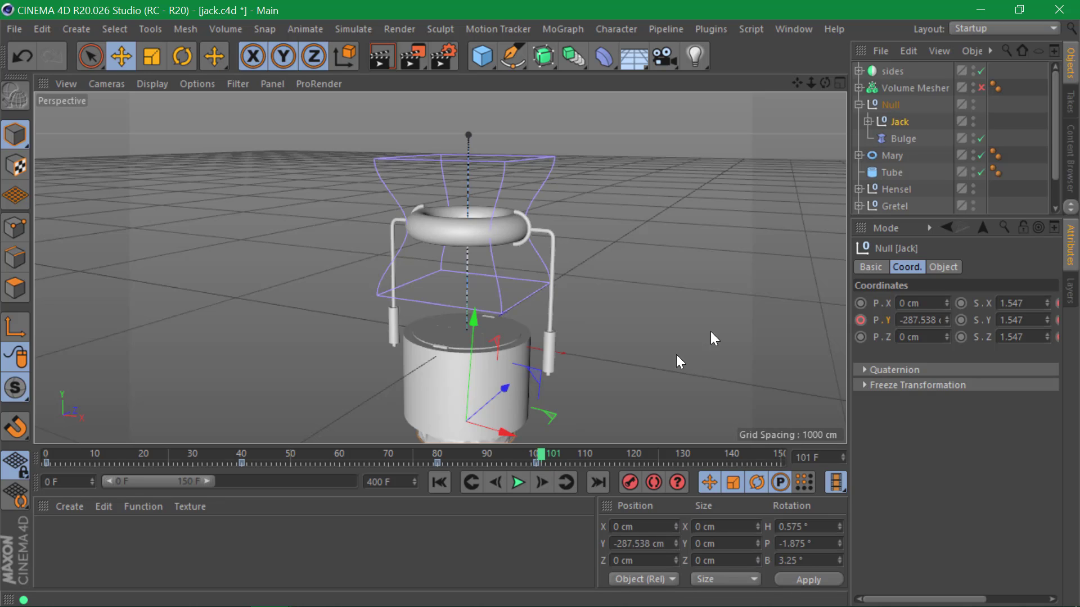
- Add a keyframe for Mary's Y position at 0 cm on frame 100
{"action": "left_click", "coordinate": [893, 155]}
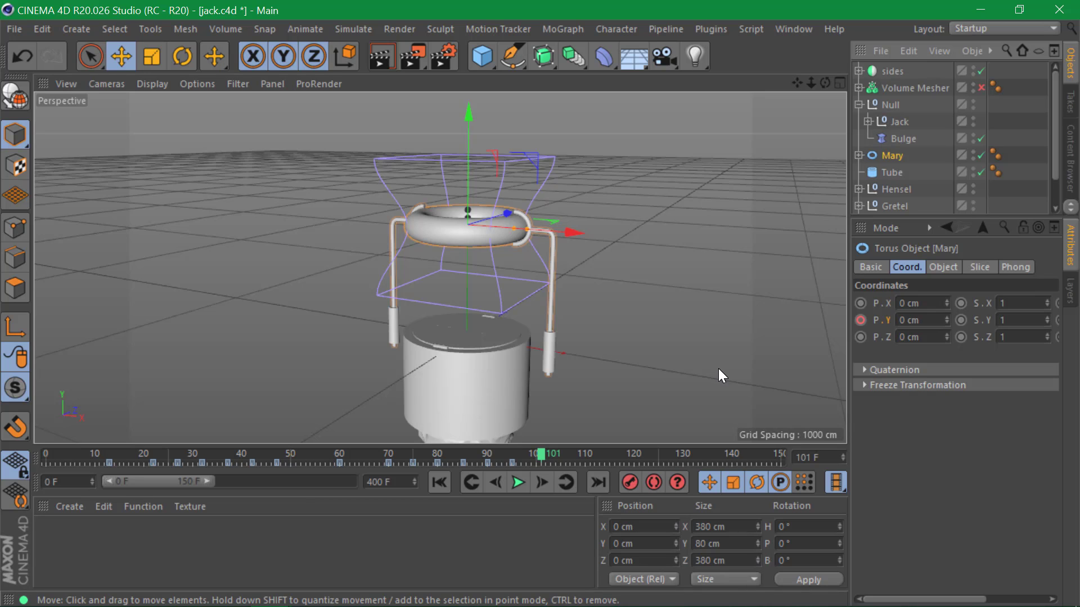
{"action": "left_click", "coordinate": [439, 482]}
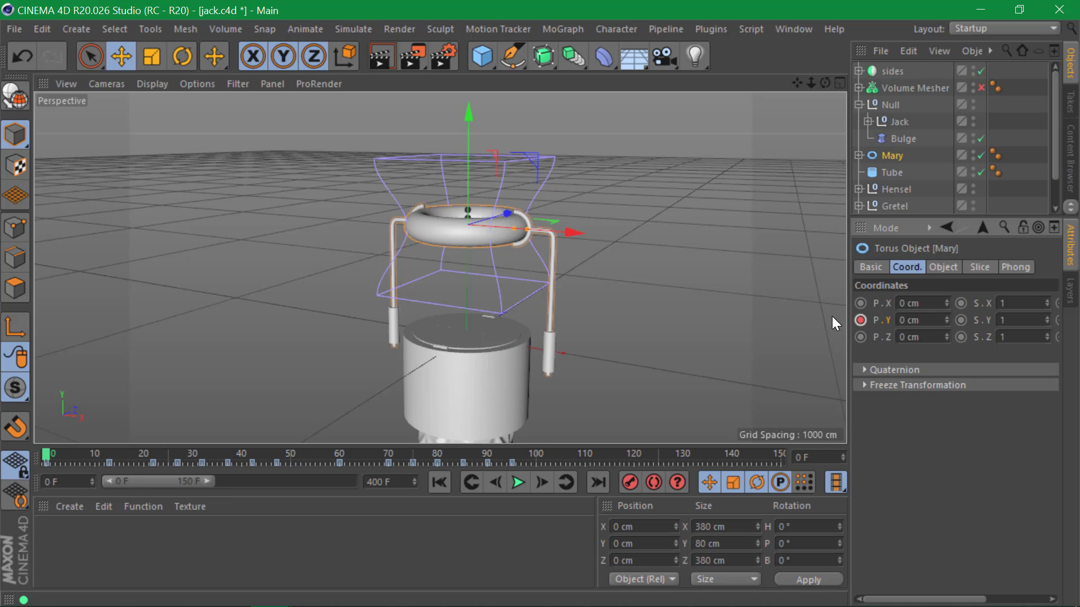
{"action": "left_click", "coordinate": [537, 457]}
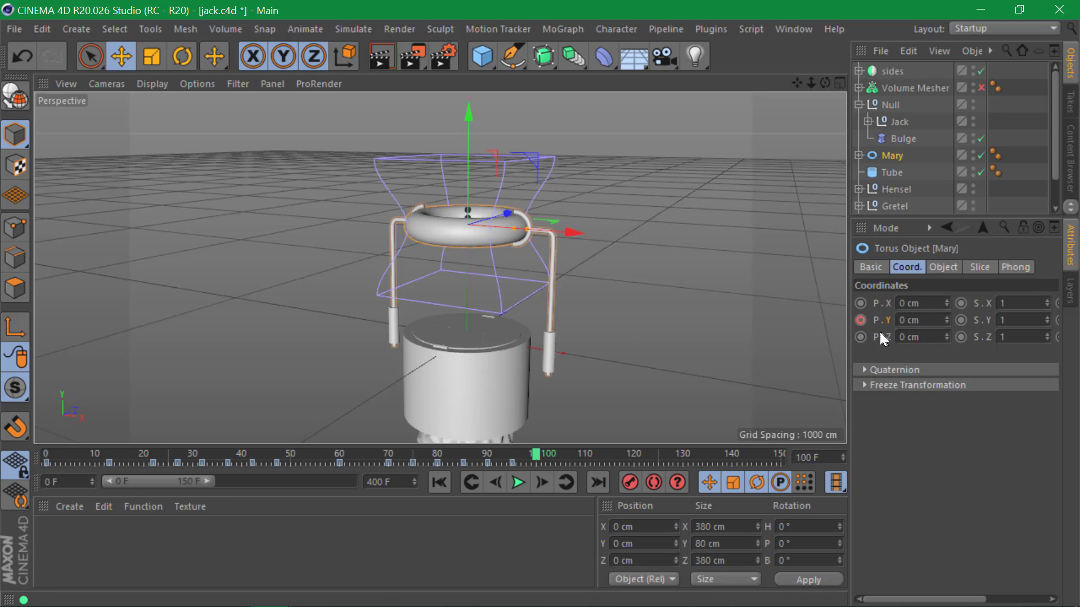
{"action": "left_click", "coordinate": [861, 320]}
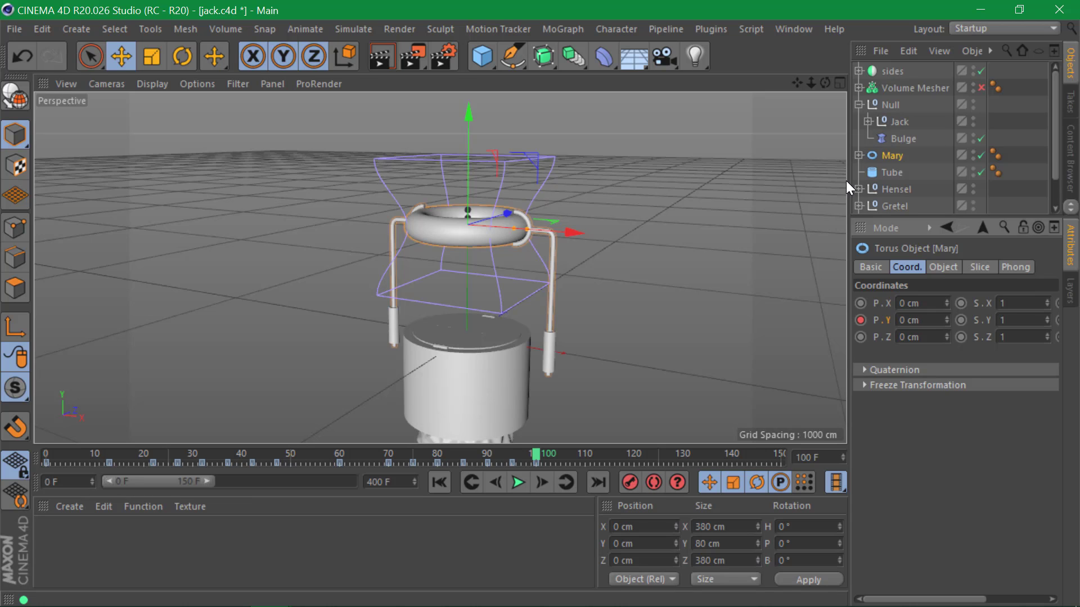
- Extend the preview range to frame 400 and play the animation over the longer range
{"action": "left_click_drag", "start_coordinate": [844, 144], "coordinate": [774, 151]}
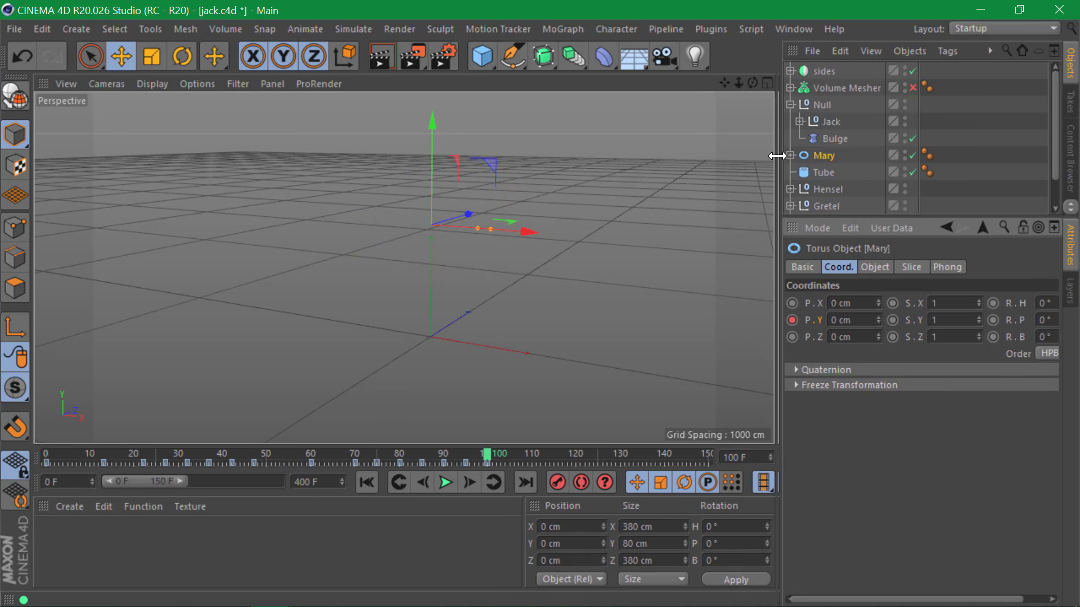
{"action": "left_click_drag", "start_coordinate": [173, 480], "coordinate": [344, 482]}
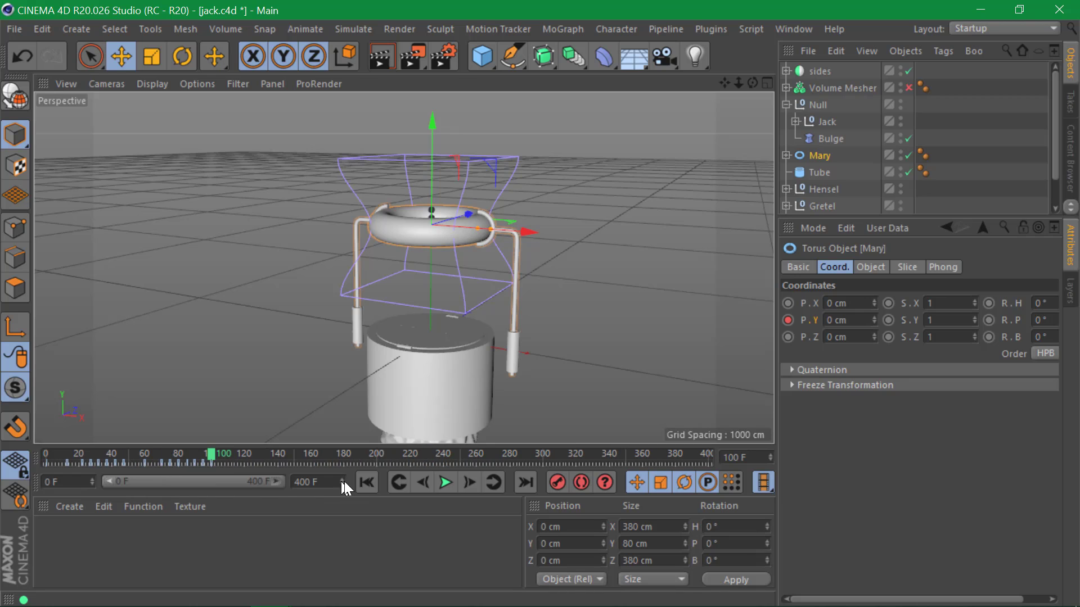
{"action": "left_click", "coordinate": [445, 483]}
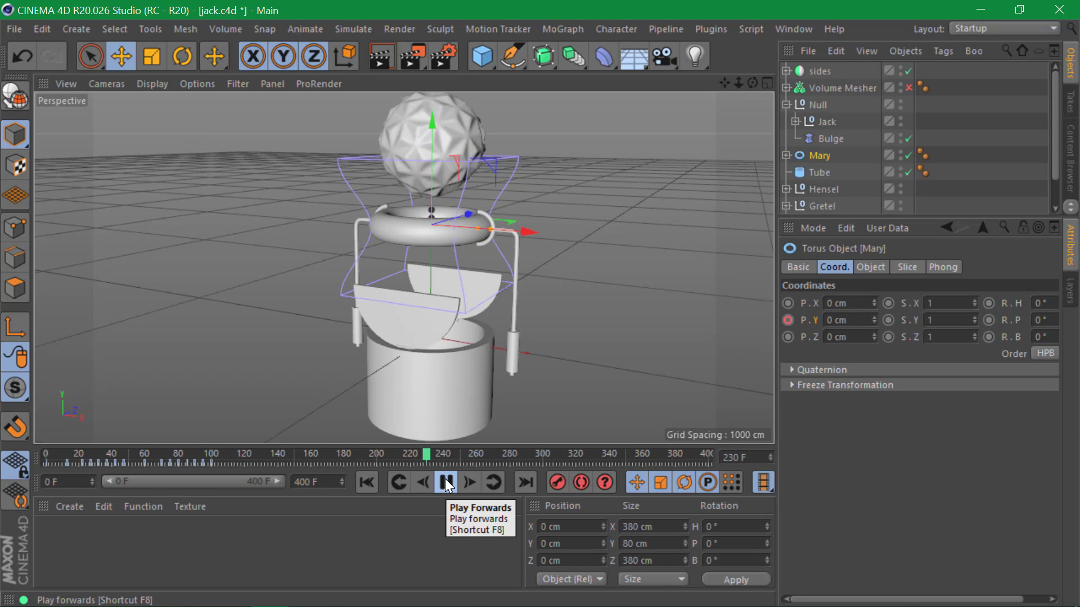
{"action": "left_click", "coordinate": [446, 482]}
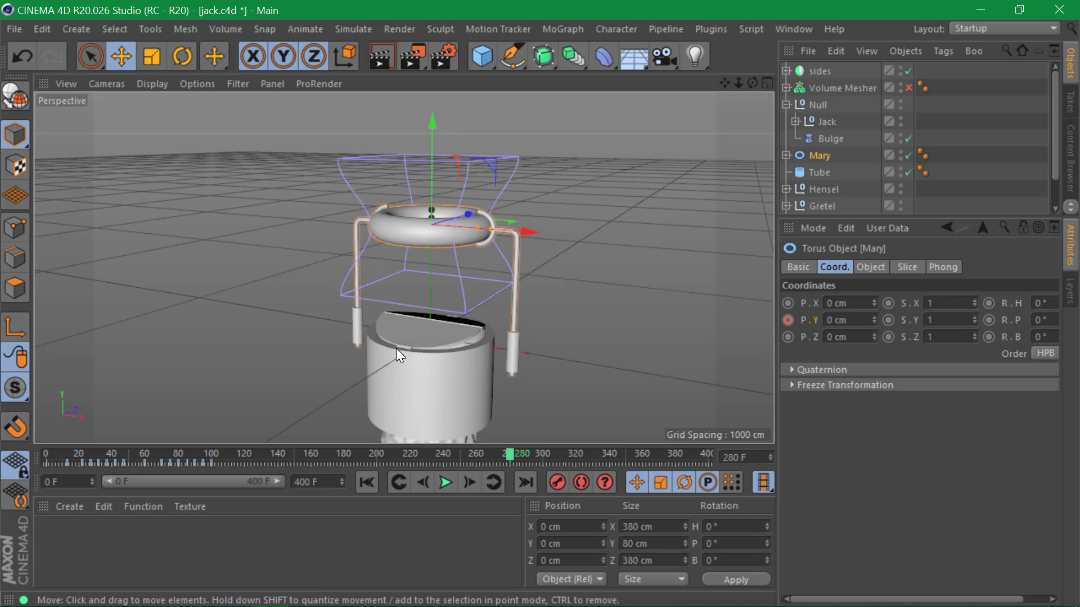
- Show the F-curve of Mary's Y position and display its track properties in a widened attribute area beside the shrunken curve window
{"action": "right_click", "coordinate": [816, 323]}
{"action": "mouse_move", "coordinate": [905, 313]}
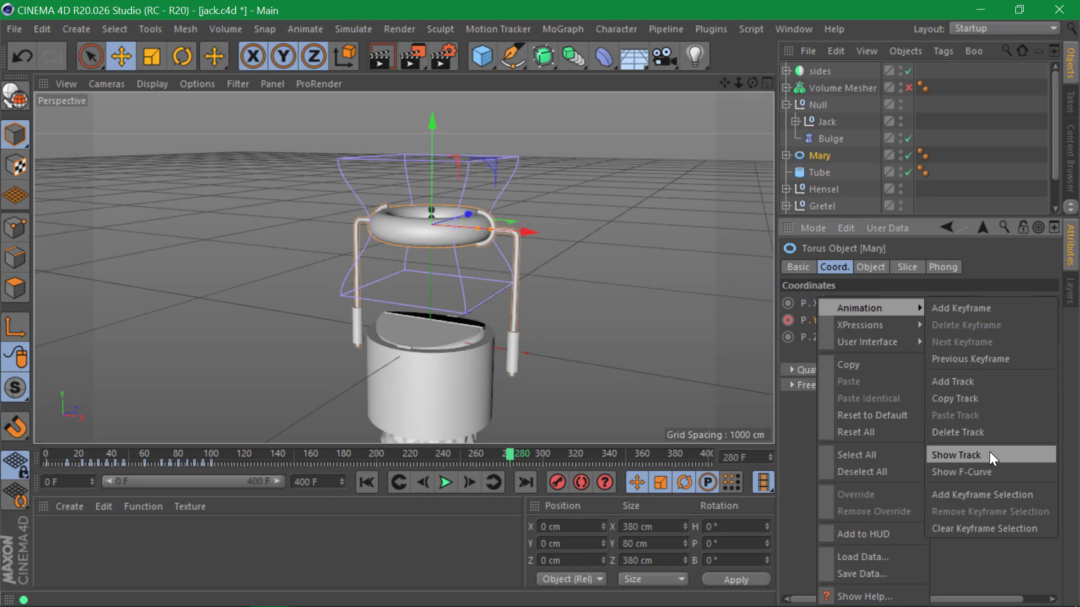
{"action": "left_click", "coordinate": [989, 471]}
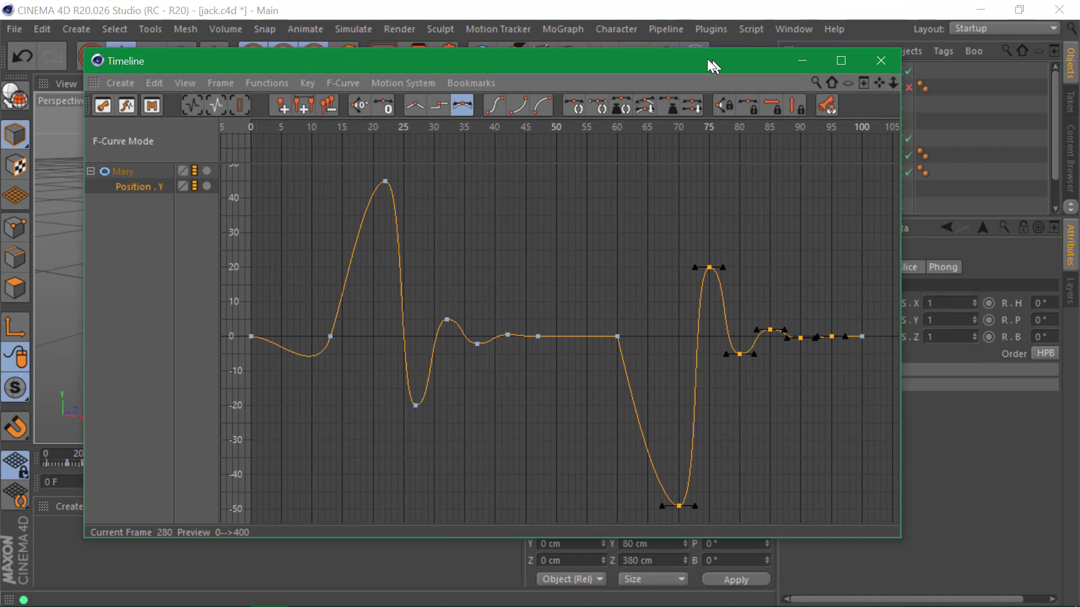
{"action": "left_click_drag", "start_coordinate": [711, 67], "coordinate": [653, 51]}
{"action": "left_click_drag", "start_coordinate": [844, 520], "coordinate": [594, 490]}
{"action": "left_click", "coordinate": [83, 170]}
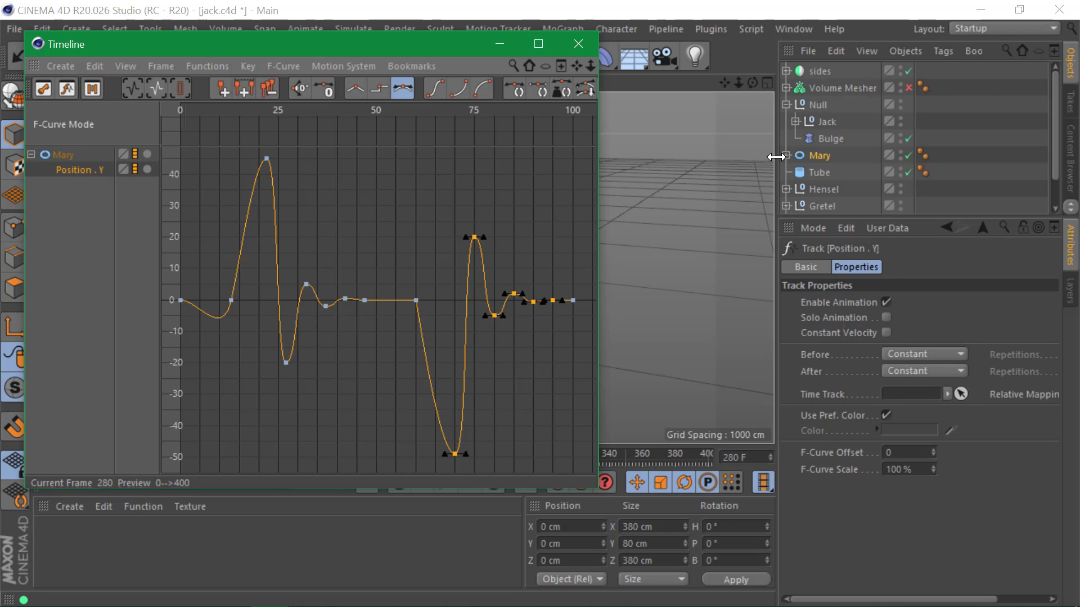
{"action": "left_click_drag", "start_coordinate": [777, 159], "coordinate": [651, 159]}
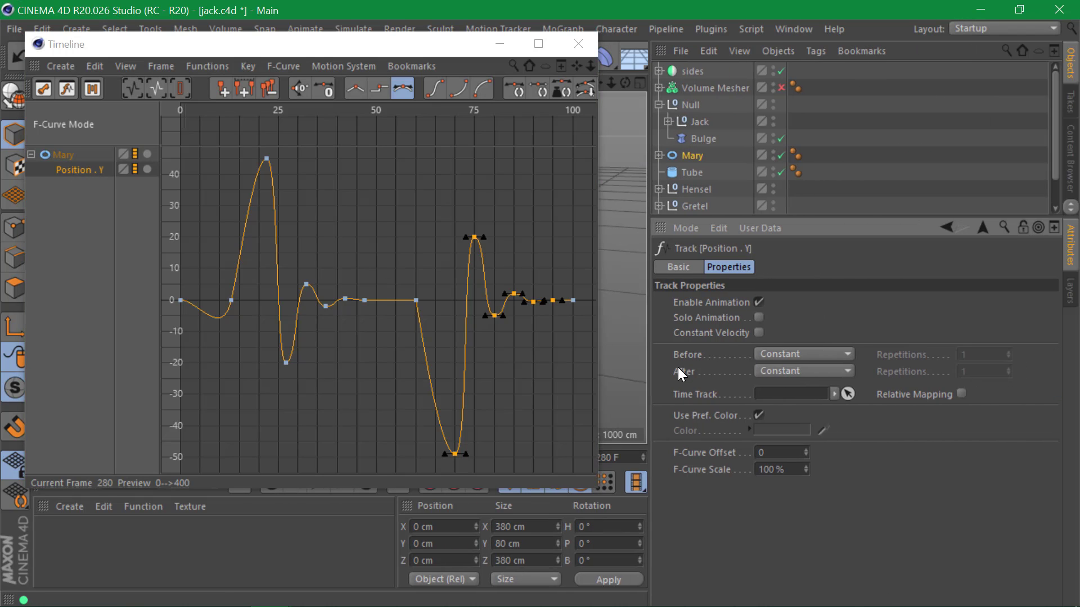
- Set Mary's Y position track to repeat 10 times after its last keyframe
{"action": "left_click", "coordinate": [772, 371]}
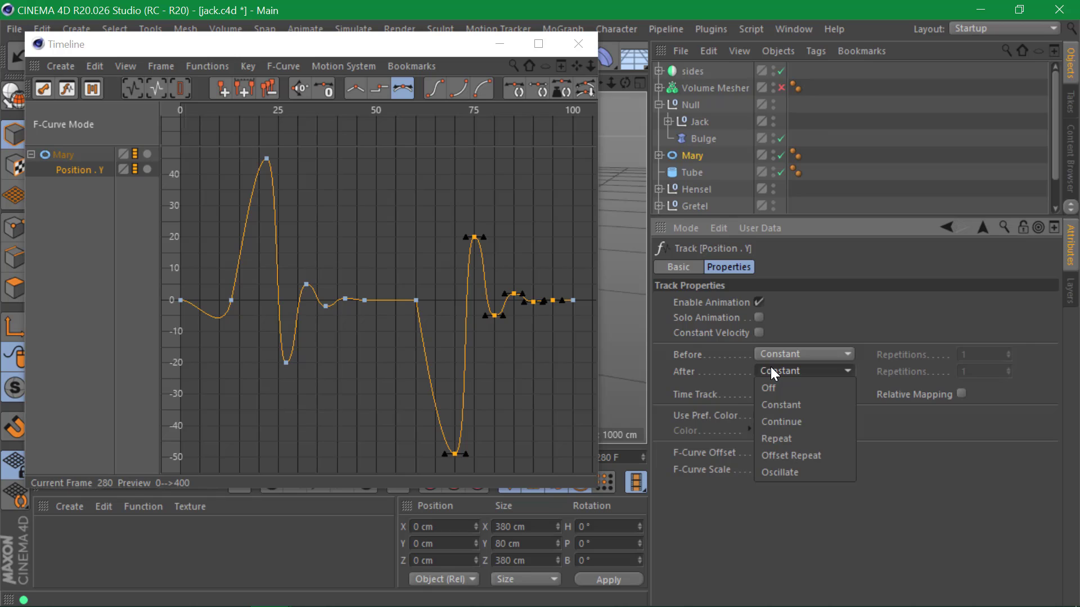
{"action": "left_click", "coordinate": [802, 436]}
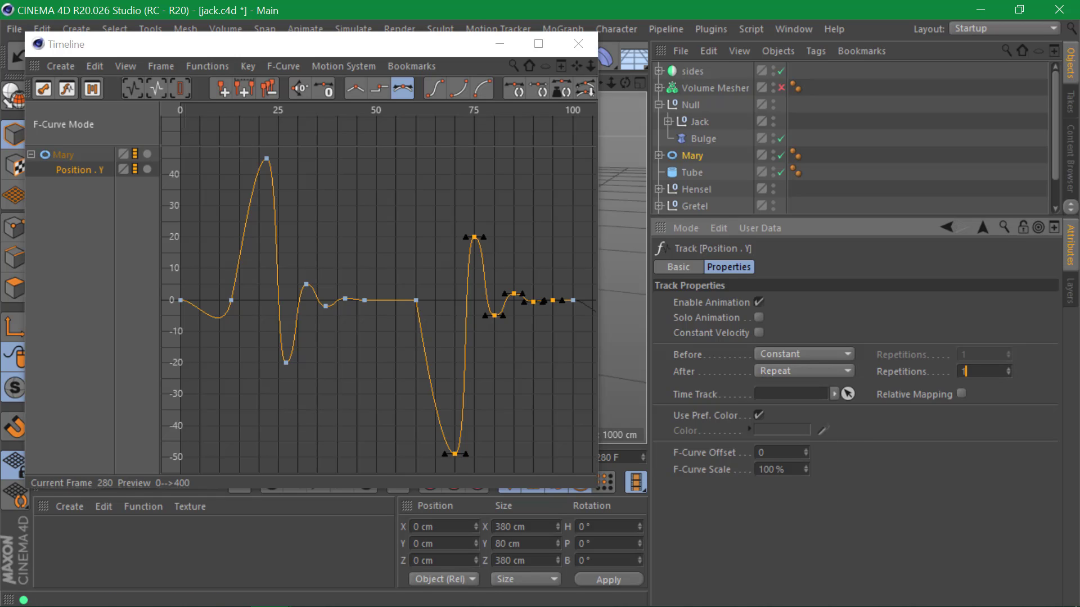
{"action": "type", "text": "0"}
{"action": "key", "text": "Return"}
- Close the F-curve window and play the animation to review Mary's repeating bounce
{"action": "left_click", "coordinate": [579, 44]}
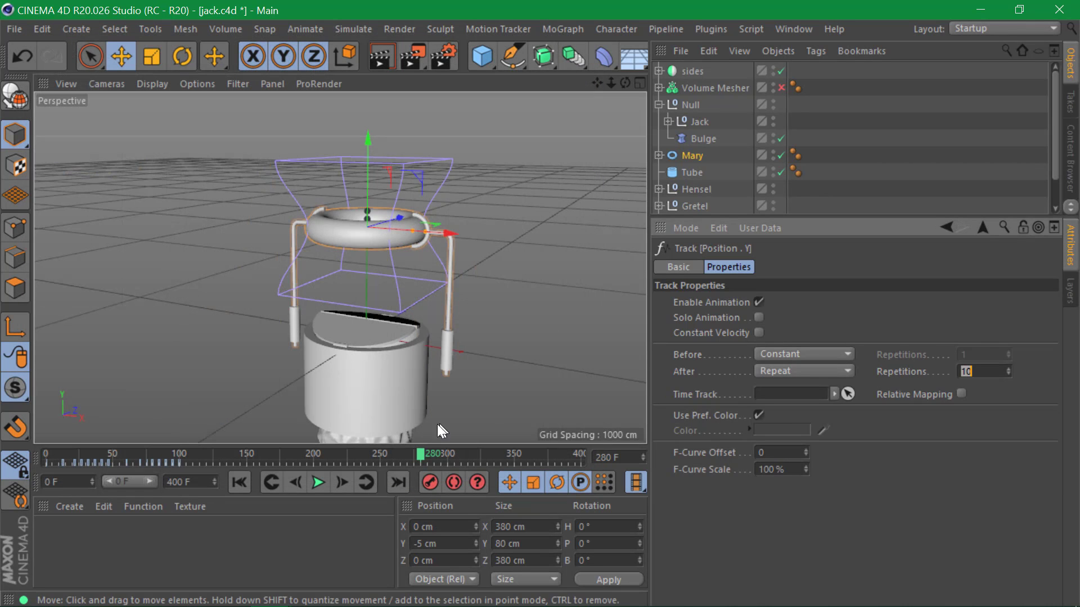
{"action": "left_click", "coordinate": [249, 482]}
{"action": "left_click", "coordinate": [319, 482]}
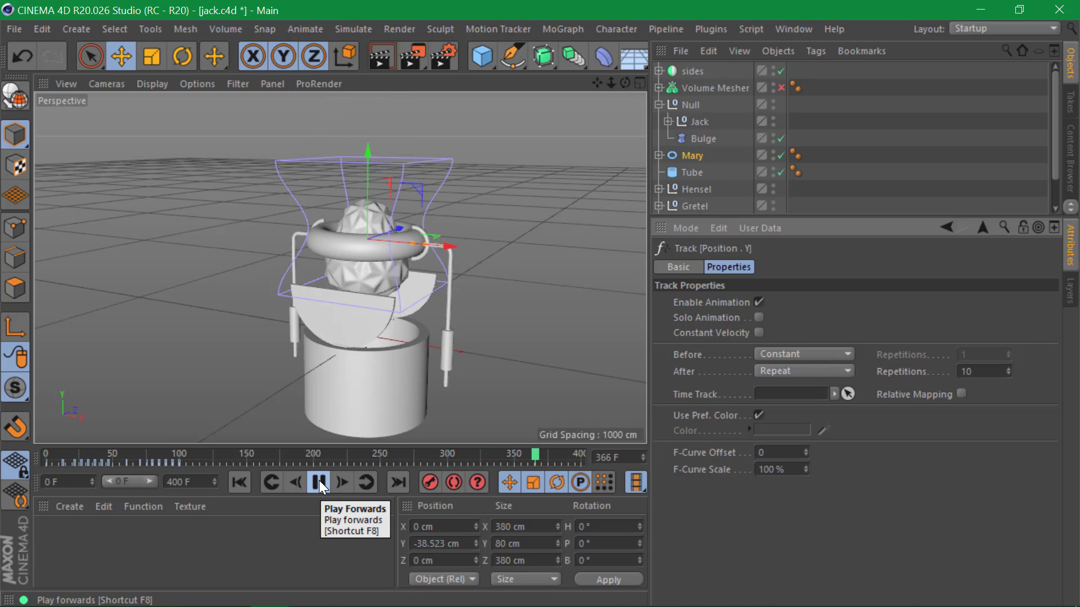
{"action": "left_click", "coordinate": [318, 480]}
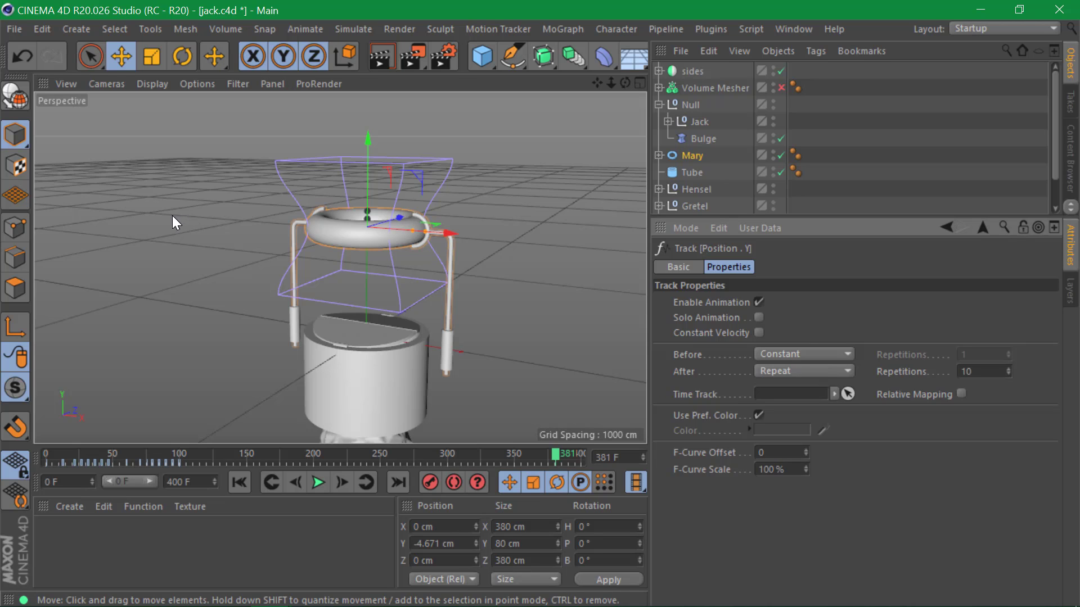
- Revert the project to its saved version, discarding the changes
{"action": "left_click", "coordinate": [23, 26]}
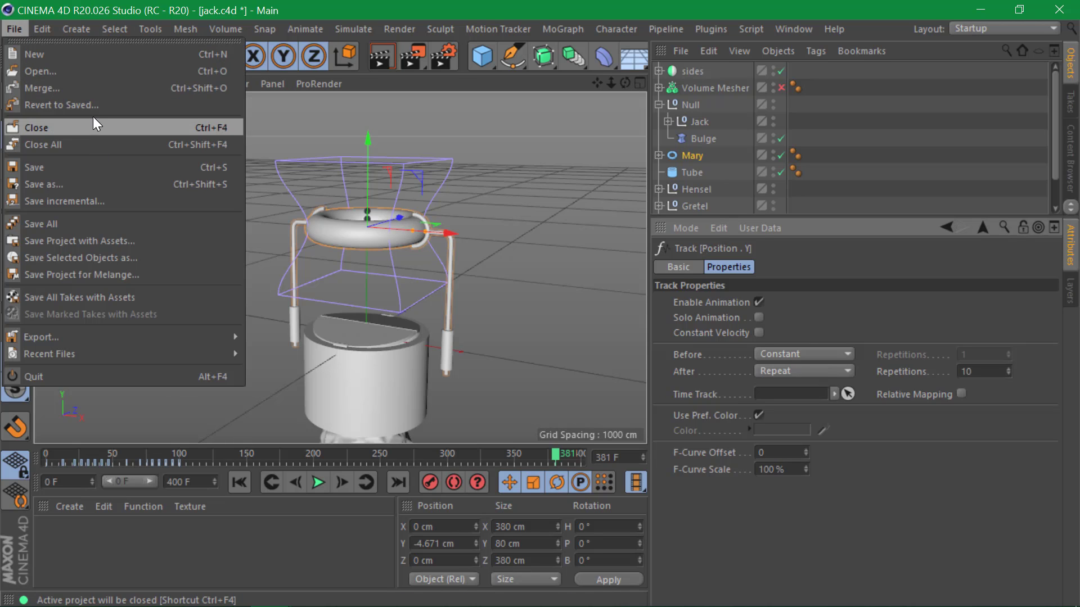
{"action": "left_click", "coordinate": [92, 104]}
{"action": "left_click", "coordinate": [510, 373]}
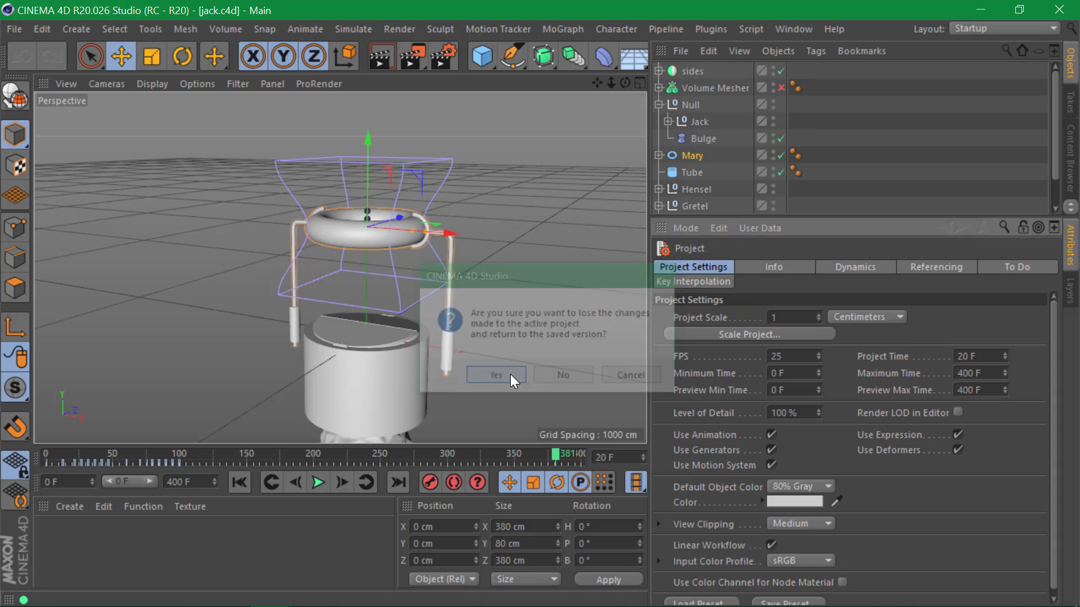
- Unfreeze all of Mary's transformations and delete the animation track of its Y position
{"action": "left_click", "coordinate": [690, 155]}
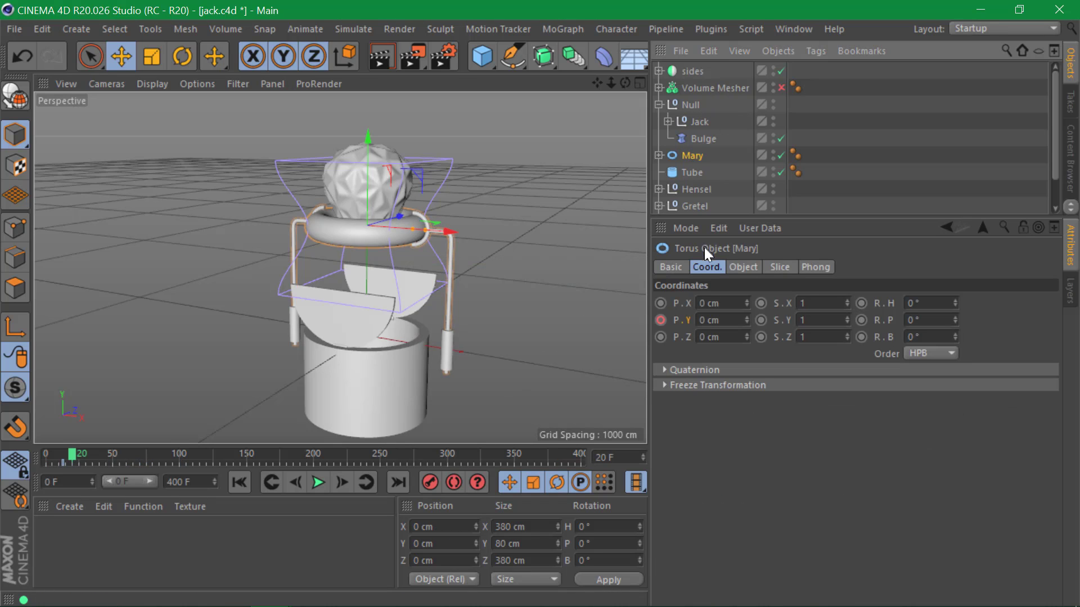
{"action": "left_click", "coordinate": [726, 386]}
{"action": "left_click", "coordinate": [769, 400]}
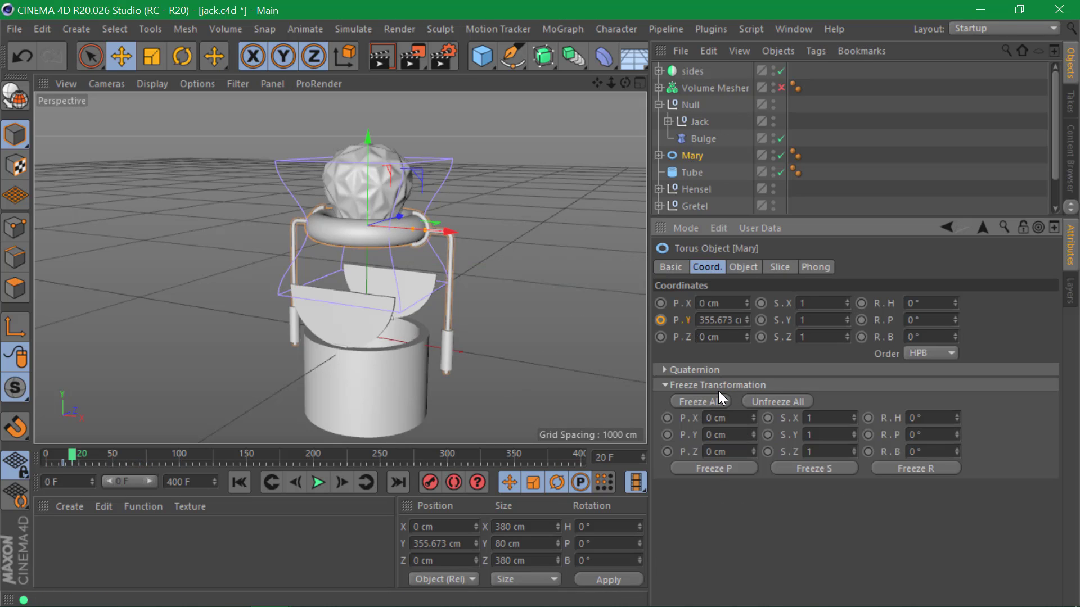
{"action": "left_click", "coordinate": [717, 388]}
{"action": "right_click", "coordinate": [676, 319]}
{"action": "mouse_move", "coordinate": [700, 311]}
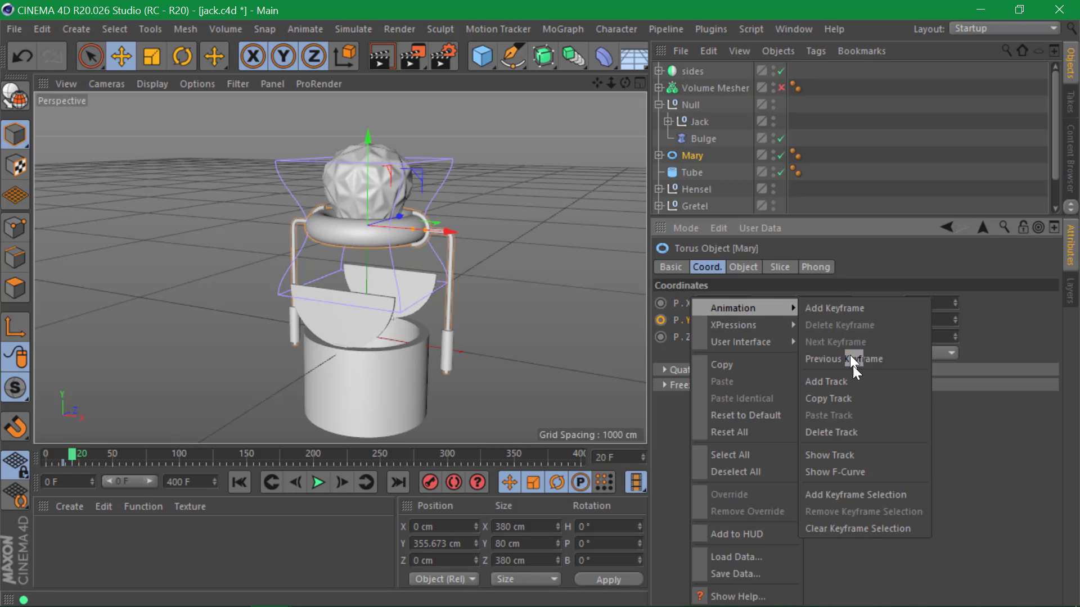
{"action": "left_click", "coordinate": [852, 434]}
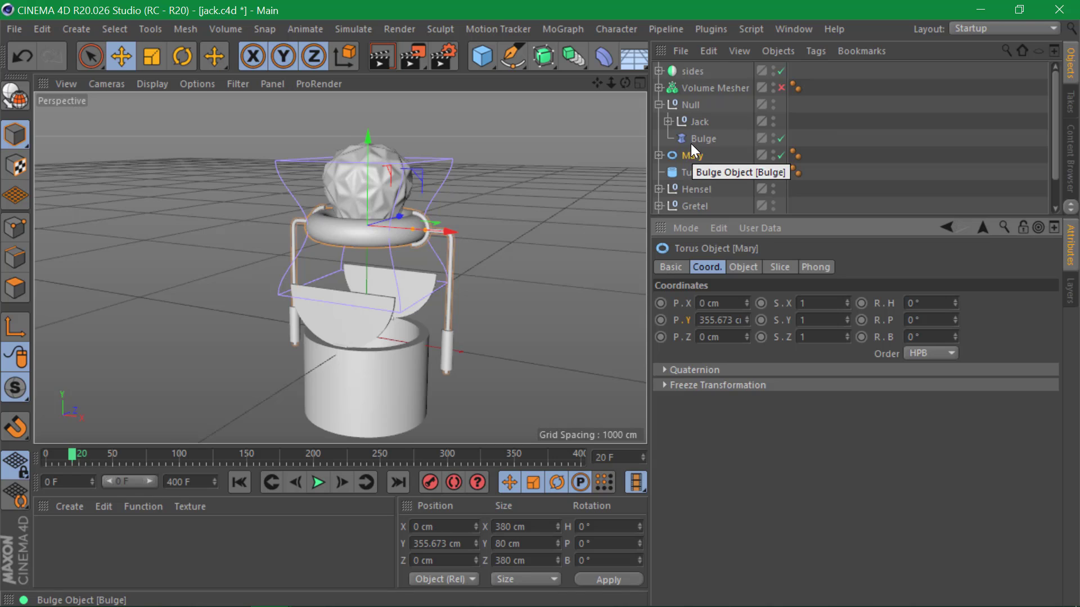
- Delete the animation tracks of Jack's H, P and B rotation
{"action": "left_click", "coordinate": [687, 122]}
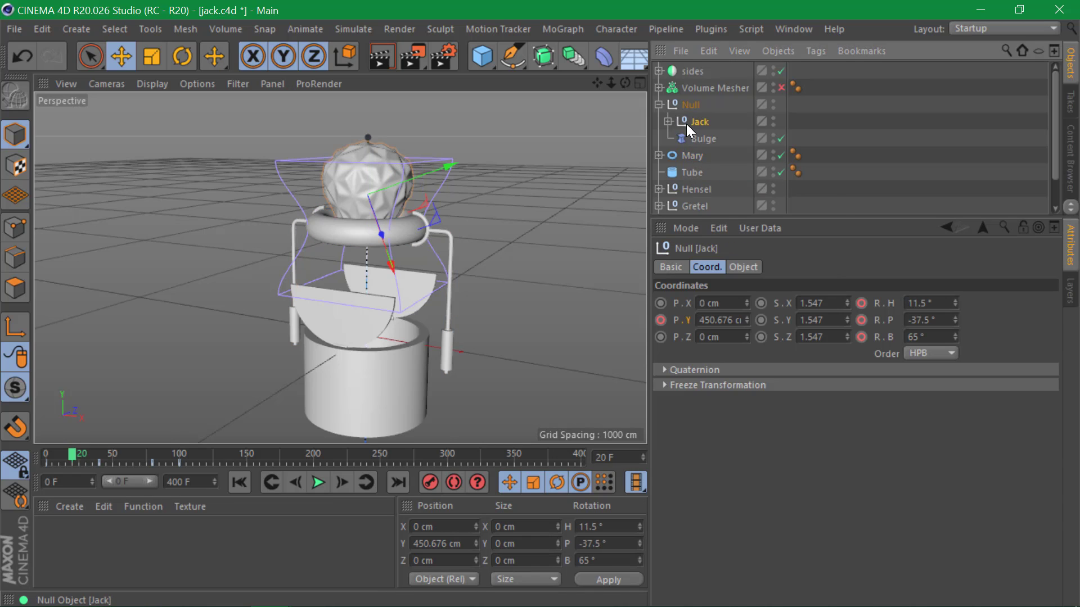
{"action": "right_click", "coordinate": [877, 301]}
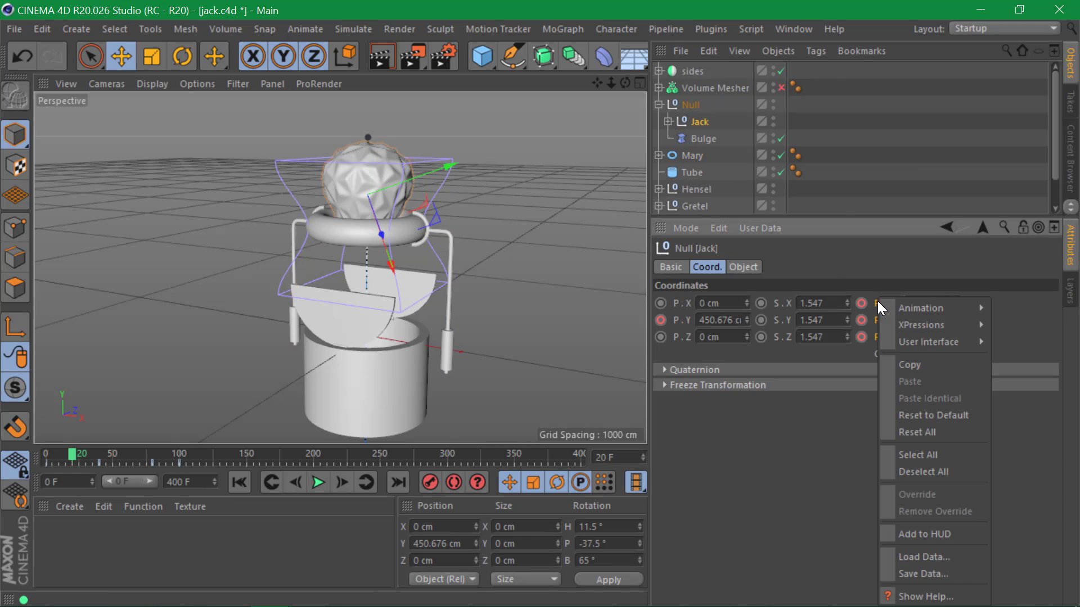
{"action": "mouse_move", "coordinate": [929, 309]}
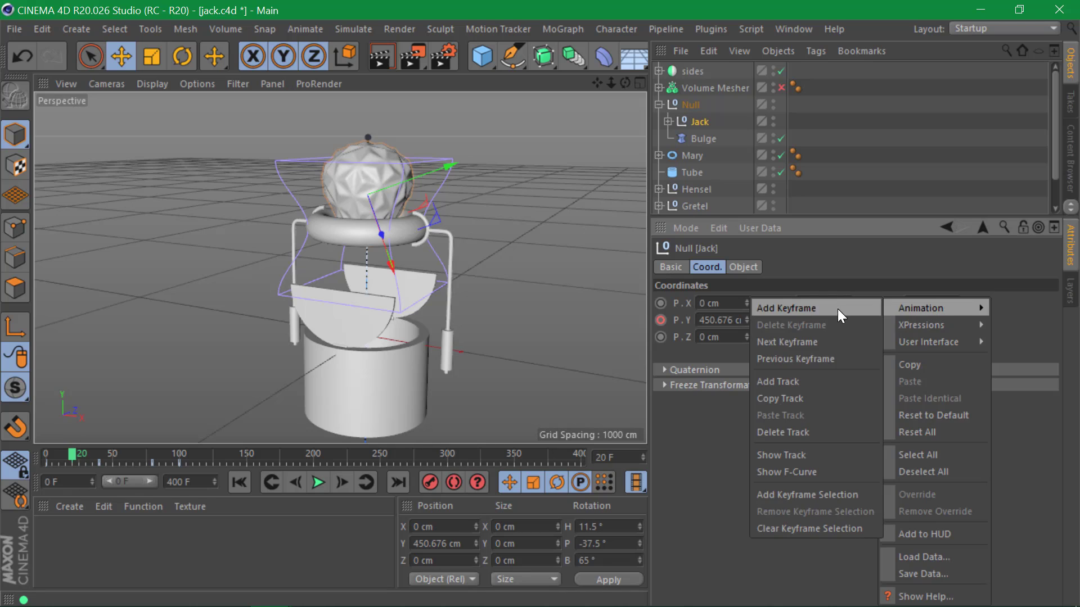
{"action": "left_click", "coordinate": [812, 443]}
- Set Jack's H, P and B rotation to 0°
{"action": "left_click", "coordinate": [922, 303]}
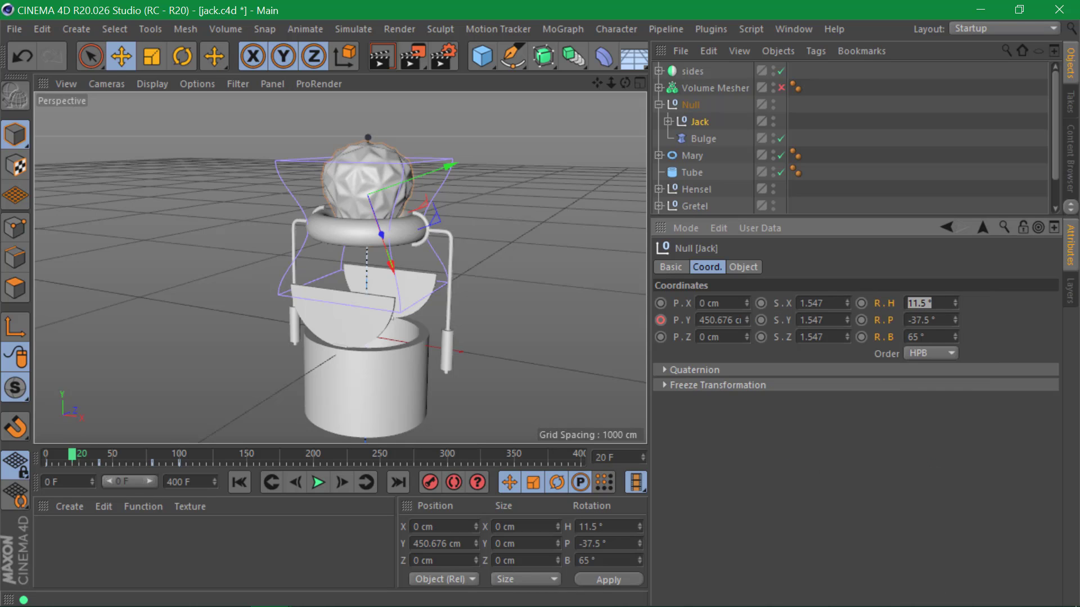
{"action": "type", "text": "0"}
{"action": "key", "text": "Tab"}
{"action": "type", "text": "0"}
{"action": "key", "text": "Tab"}
{"action": "type", "text": "0"}
{"action": "key", "text": "Return"}
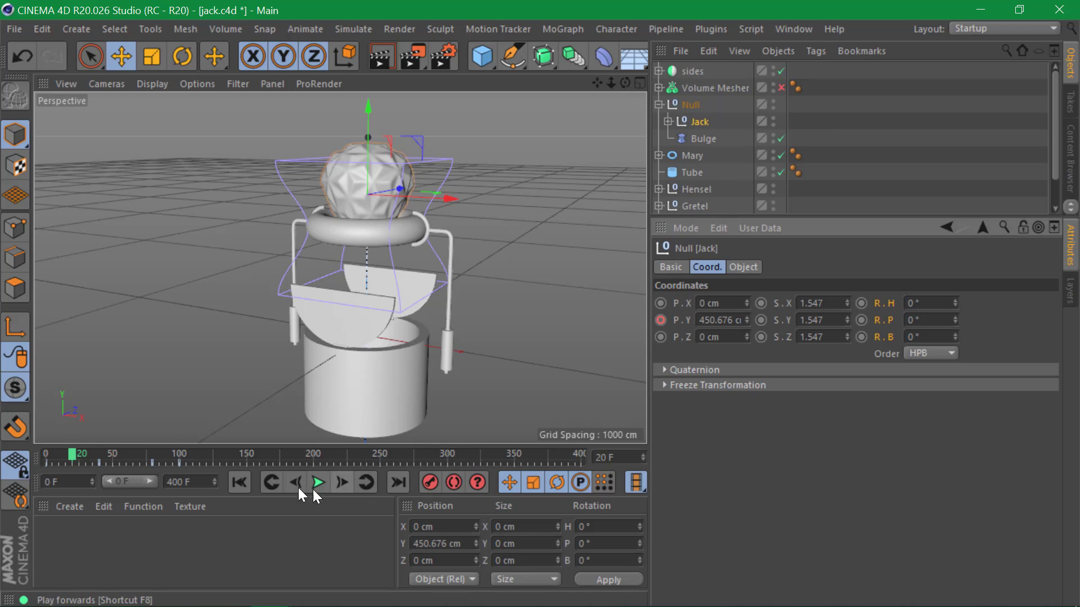
- Play the animation from the start to check Jack's motion, stopping and returning to frame 0
{"action": "left_click", "coordinate": [242, 479]}
{"action": "left_click", "coordinate": [318, 482]}
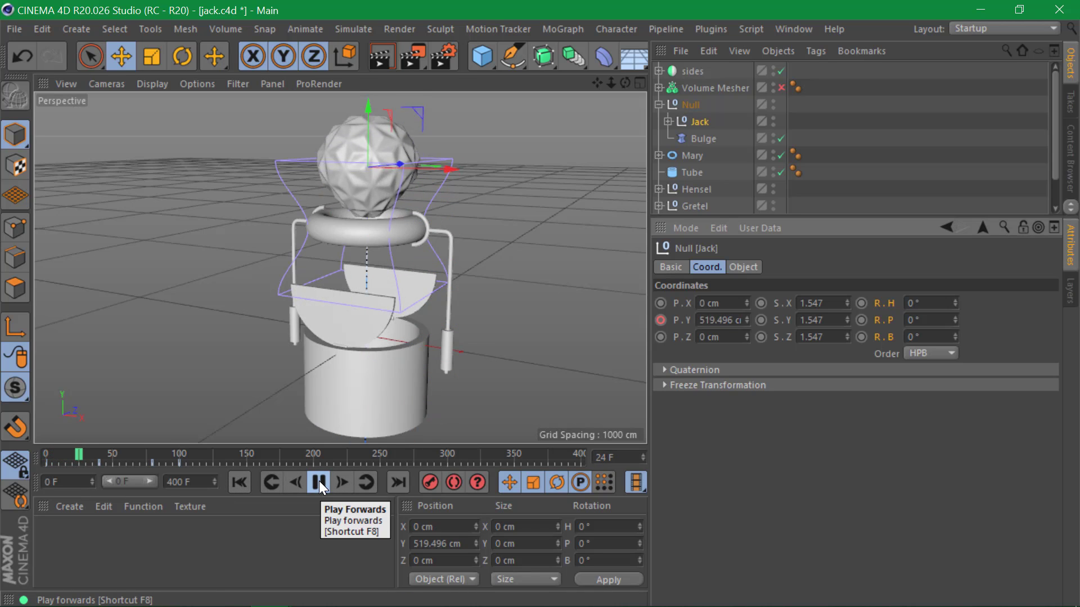
{"action": "left_click", "coordinate": [319, 482]}
{"action": "left_click", "coordinate": [232, 481]}
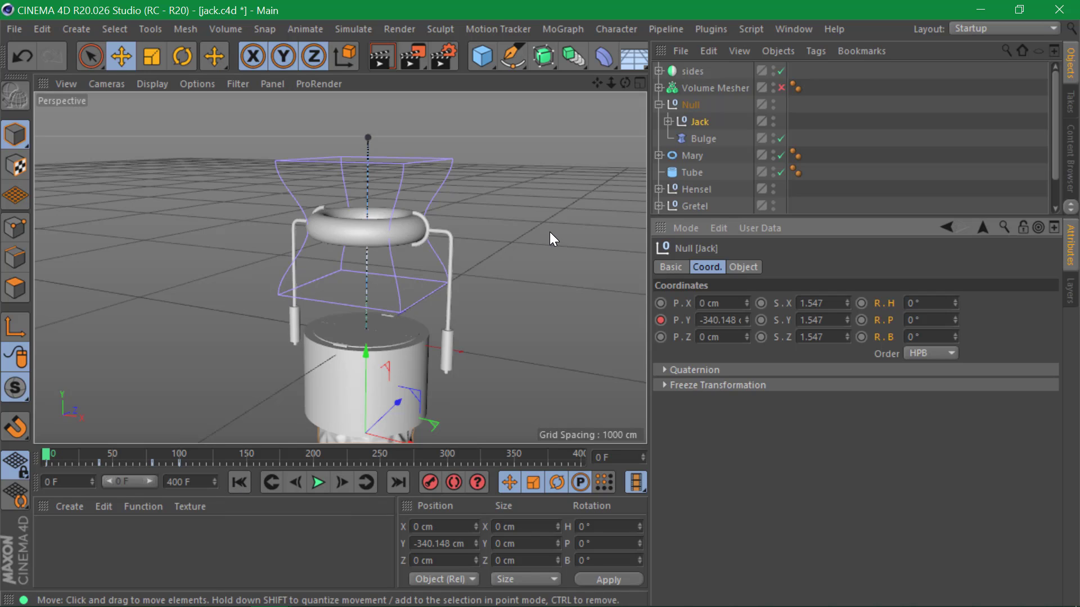
- Freeze all of the torus Mary's transformations so its coordinates start from zero
{"action": "left_click", "coordinate": [693, 149]}
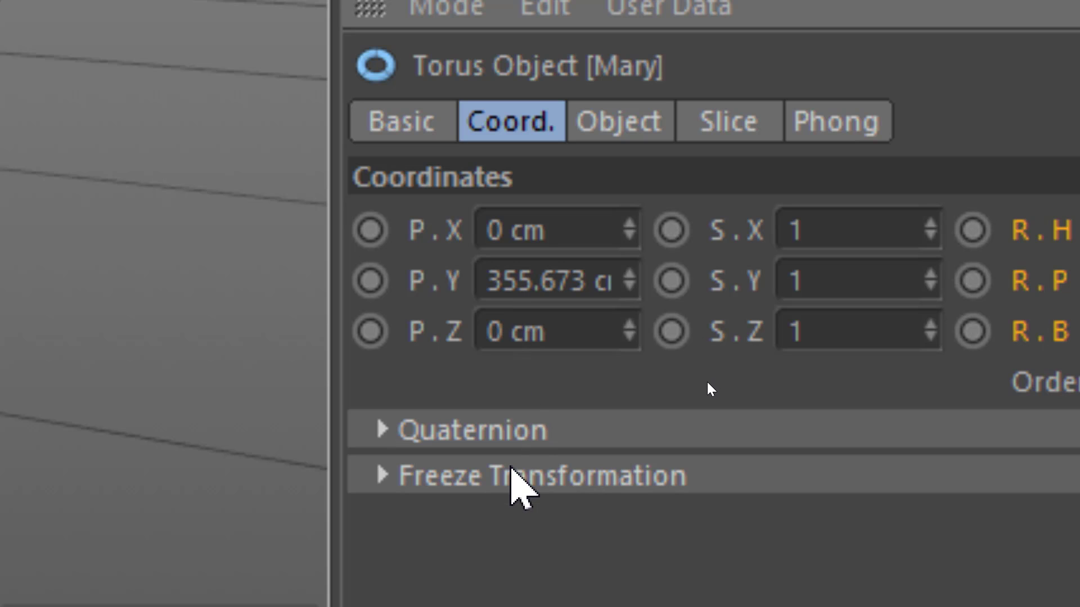
{"action": "left_click", "coordinate": [510, 475]}
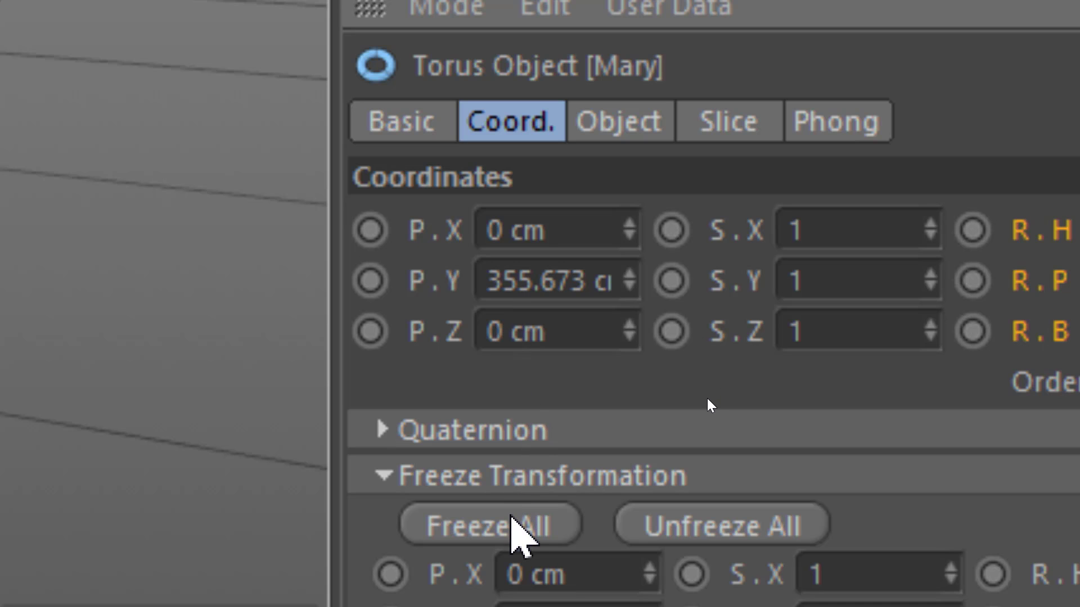
{"action": "left_click", "coordinate": [511, 516]}
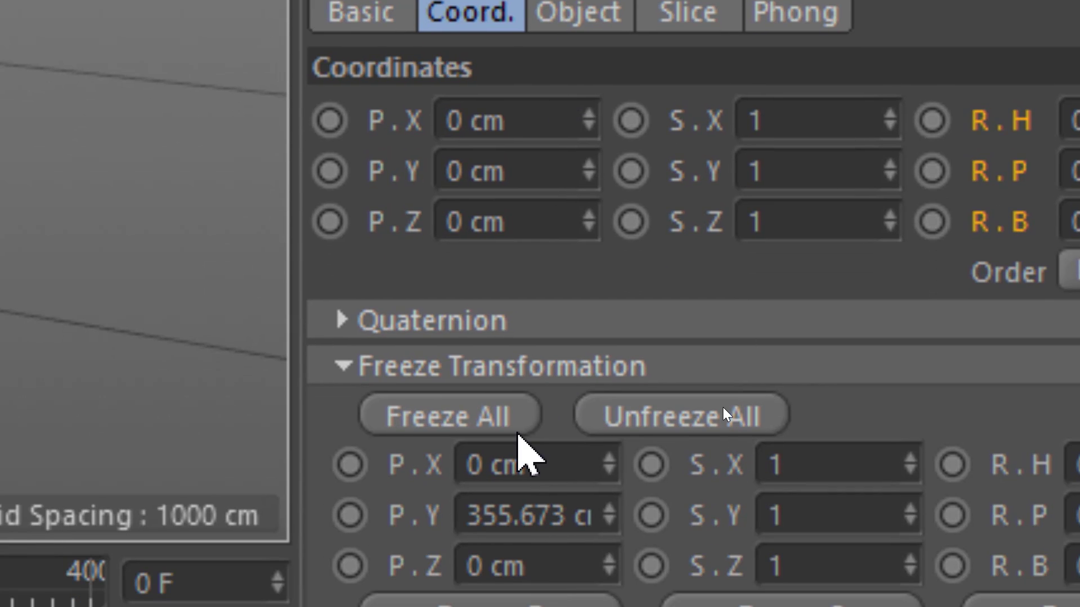
{"action": "key", "text": "alt+Tab"}
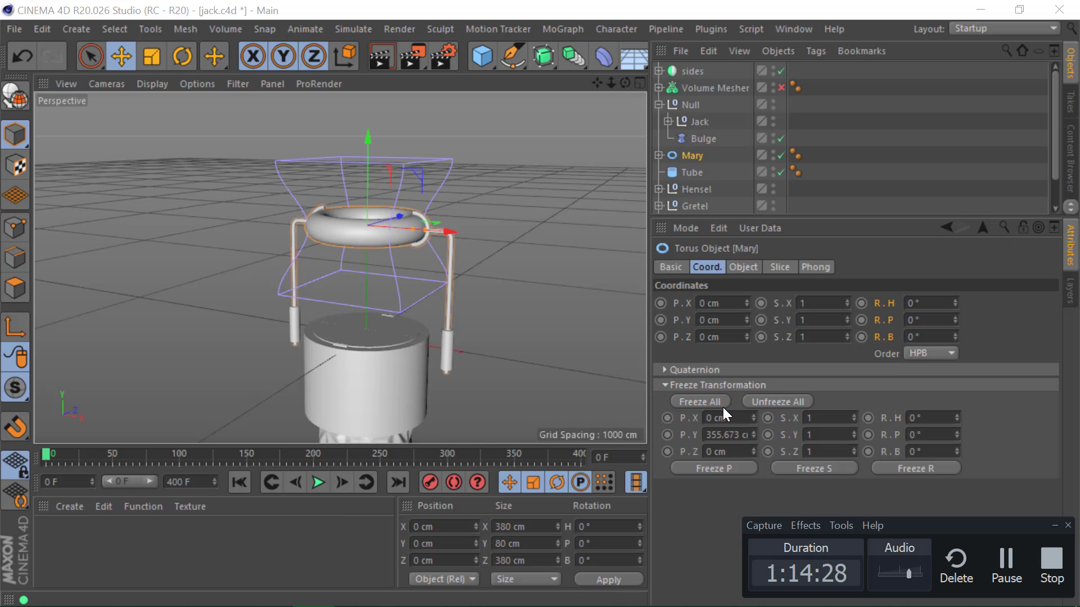
{"action": "left_click", "coordinate": [929, 490]}
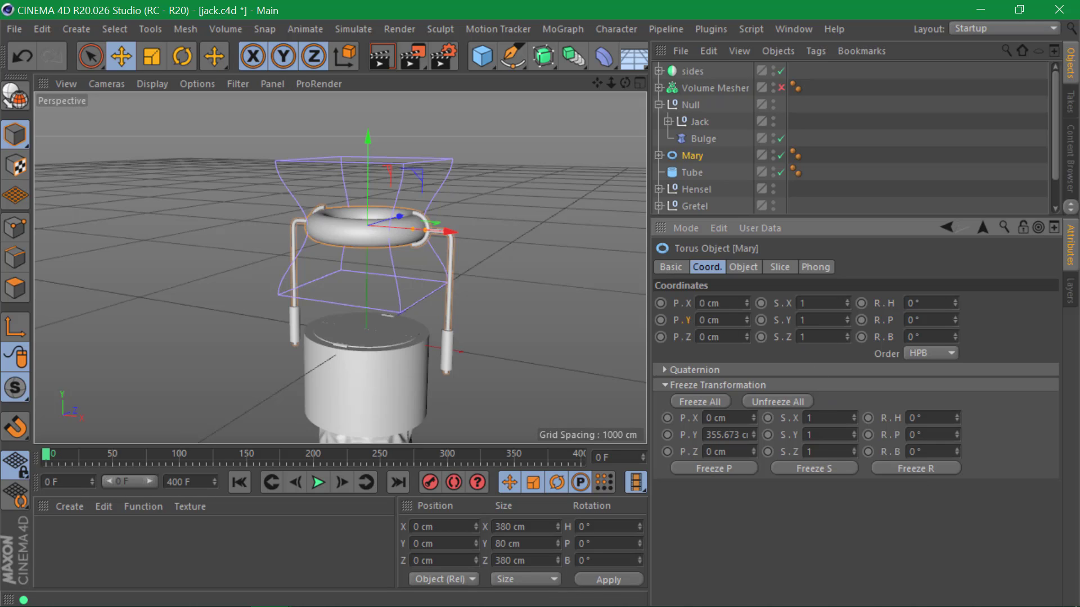
{"action": "mouse_move", "coordinate": [745, 320]}
{"action": "left_mouse_down"}
{"action": "mouse_move", "coordinate": [746, 272]}
{"action": "mouse_move", "coordinate": [746, 330]}
{"action": "left_mouse_up"}
{"action": "key", "text": "ctrl+z"}
{"action": "key", "text": "alt+Tab"}
{"action": "left_click", "coordinate": [995, 570]}
- Add a keyframe for Mary's Y position at 0 cm on frame 14, where the ball passes through the ring
{"action": "left_click", "coordinate": [679, 155]}
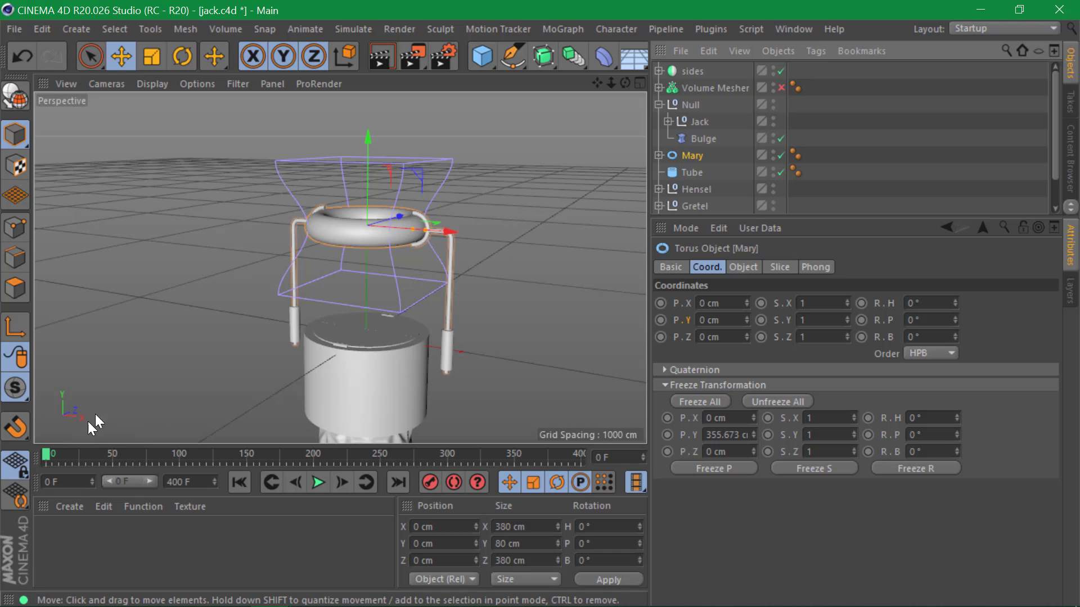
{"action": "left_click", "coordinate": [331, 238]}
{"action": "right_click_drag", "start_coordinate": [332, 237], "coordinate": [392, 230], "text": "alt"}
{"action": "left_click_drag", "start_coordinate": [360, 210], "coordinate": [390, 227], "text": "alt"}
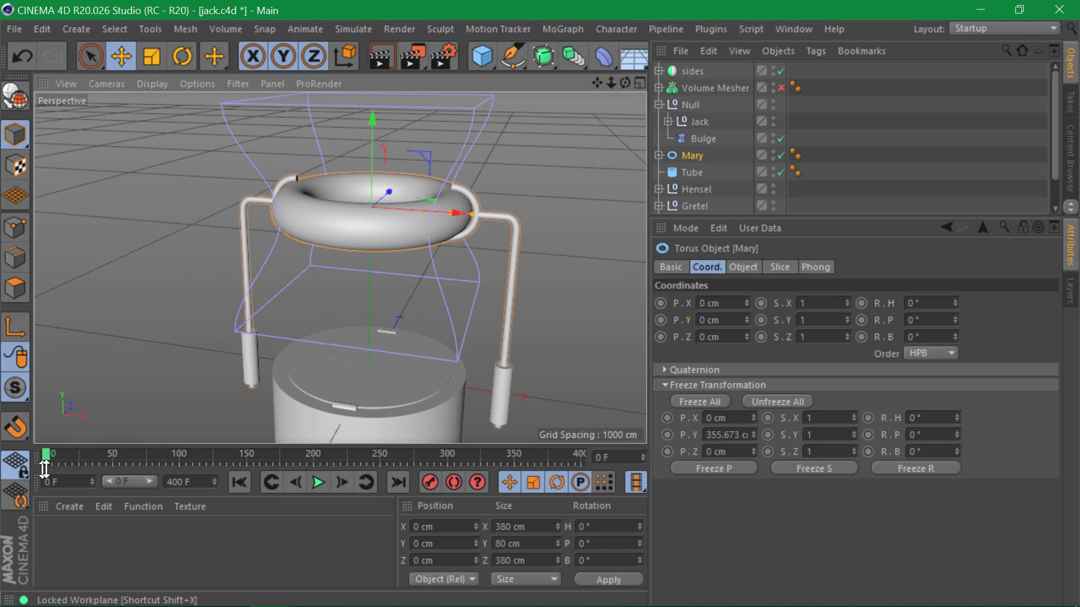
{"action": "left_click_drag", "start_coordinate": [49, 454], "coordinate": [65, 460]}
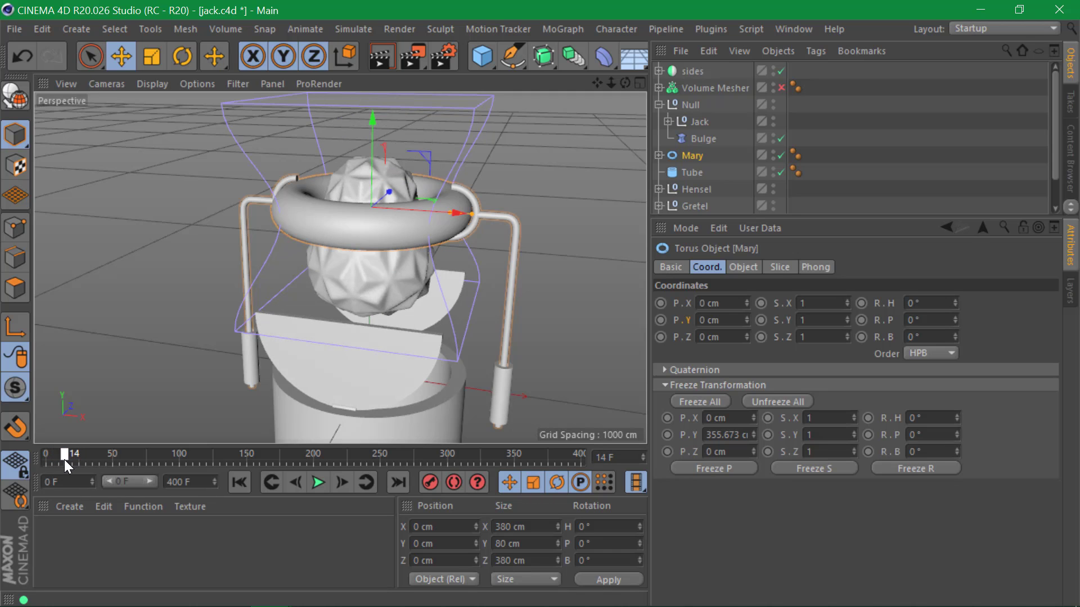
{"action": "left_click_drag", "start_coordinate": [270, 312], "coordinate": [345, 237], "text": "alt"}
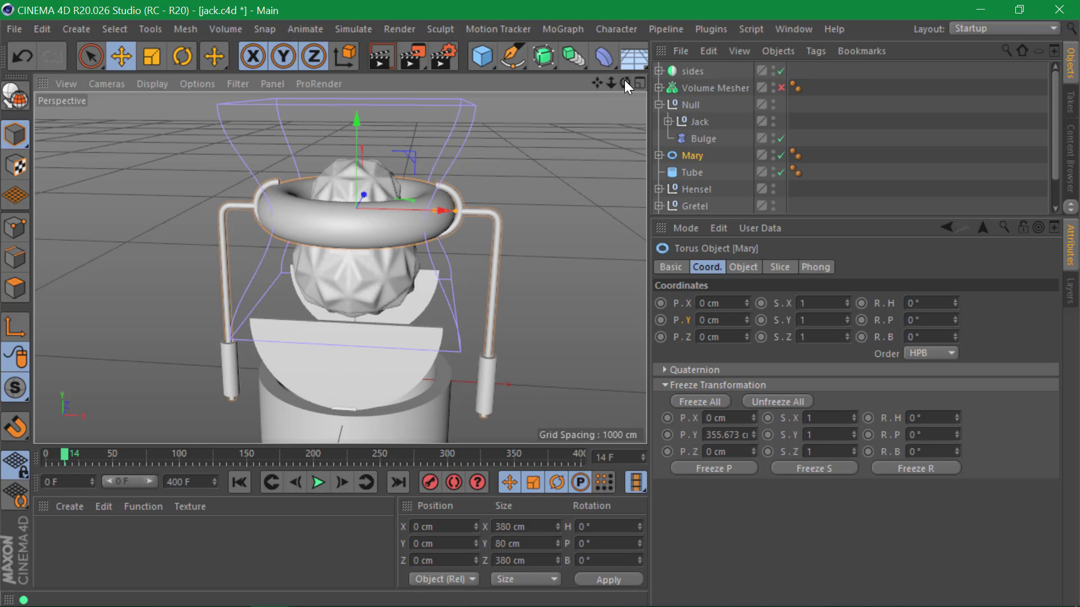
{"action": "left_click_drag", "start_coordinate": [625, 79], "coordinate": [624, 64]}
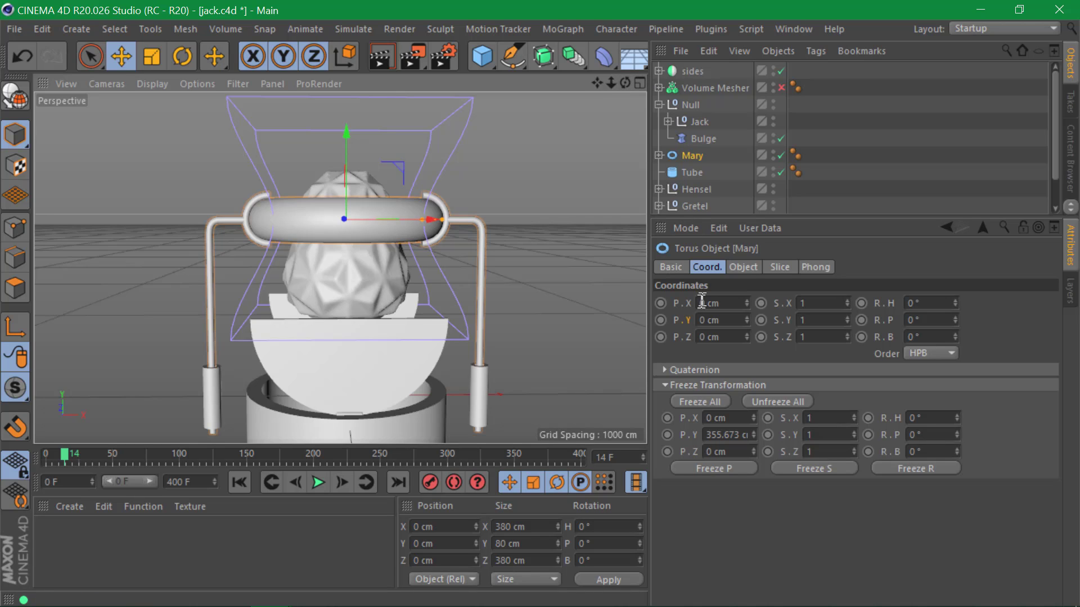
{"action": "left_click", "coordinate": [665, 321]}
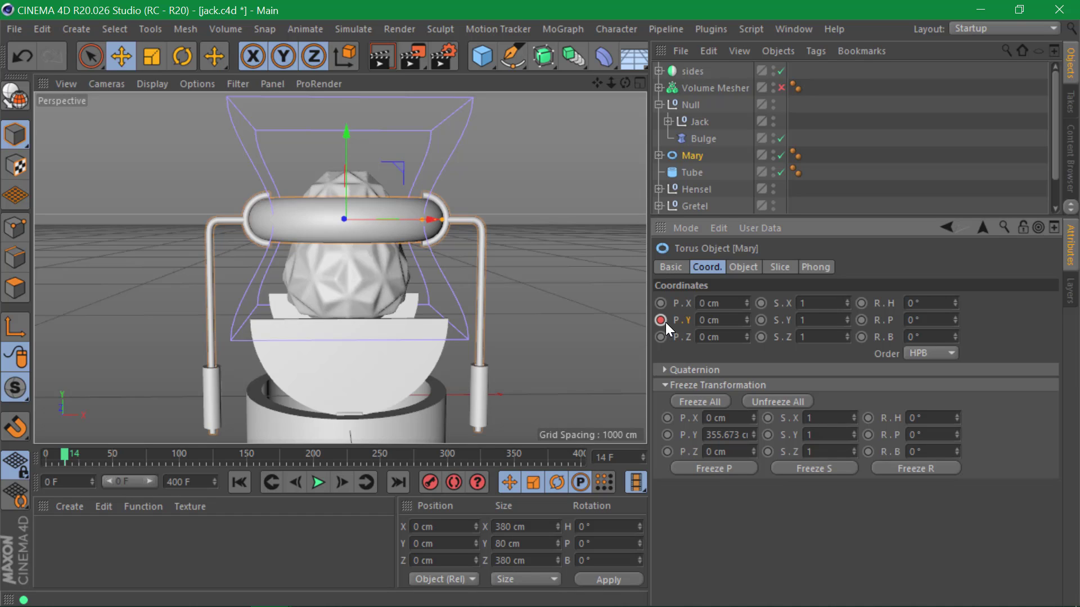
- Shorten the preview range to end at frame 100
{"action": "left_click_drag", "start_coordinate": [192, 481], "coordinate": [117, 473]}
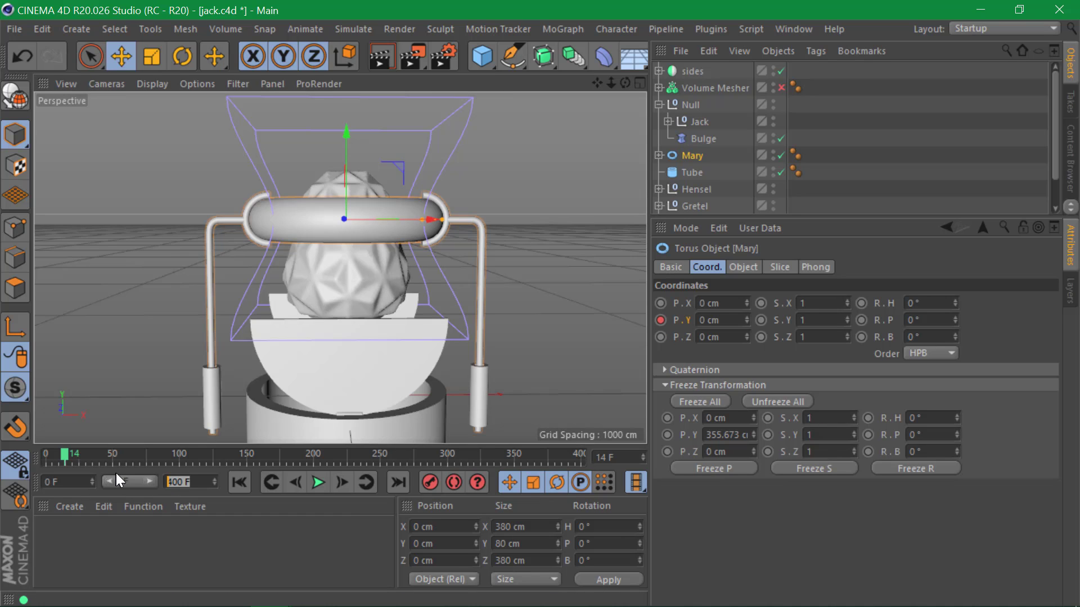
{"action": "type", "text": "100"}
{"action": "key", "text": "Return"}
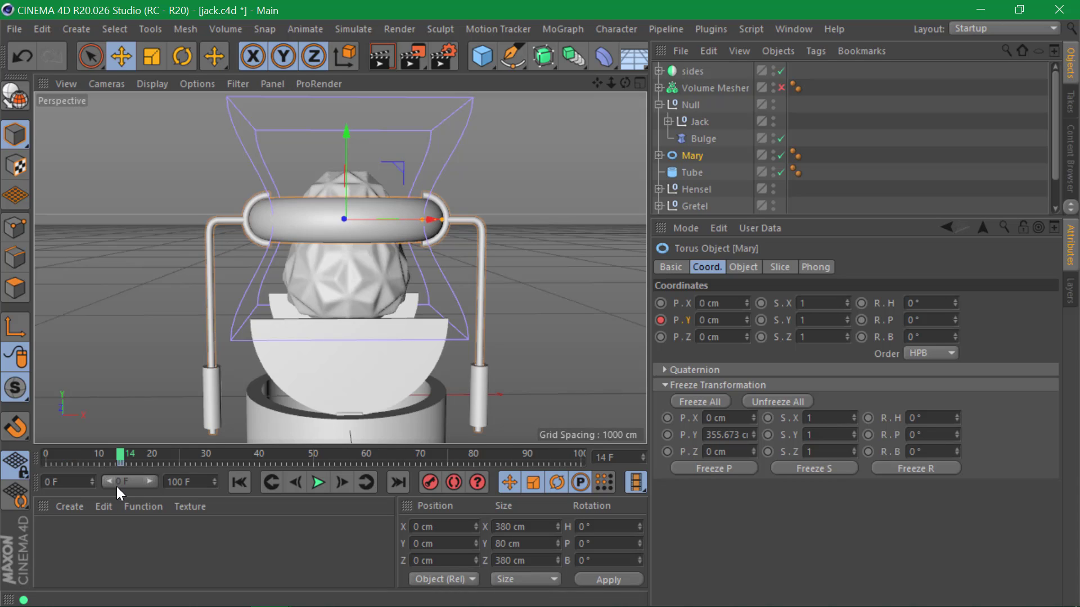
- Add a keyframe for Mary's Y position at 53 cm on frame 23 and scrub the timeline to check the rise
{"action": "left_click", "coordinate": [124, 453]}
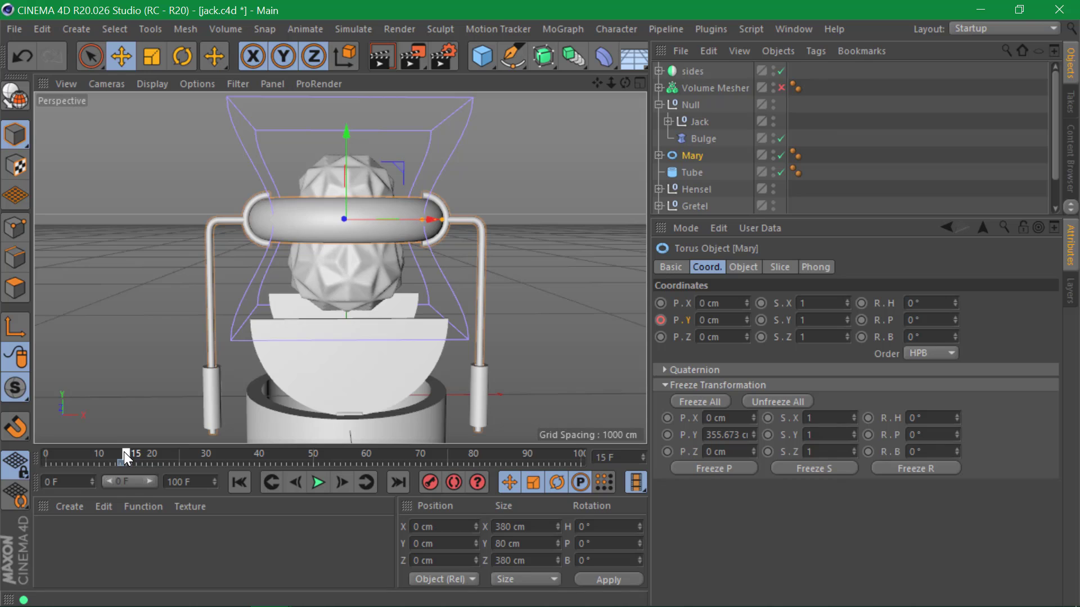
{"action": "left_click_drag", "start_coordinate": [128, 453], "coordinate": [163, 454]}
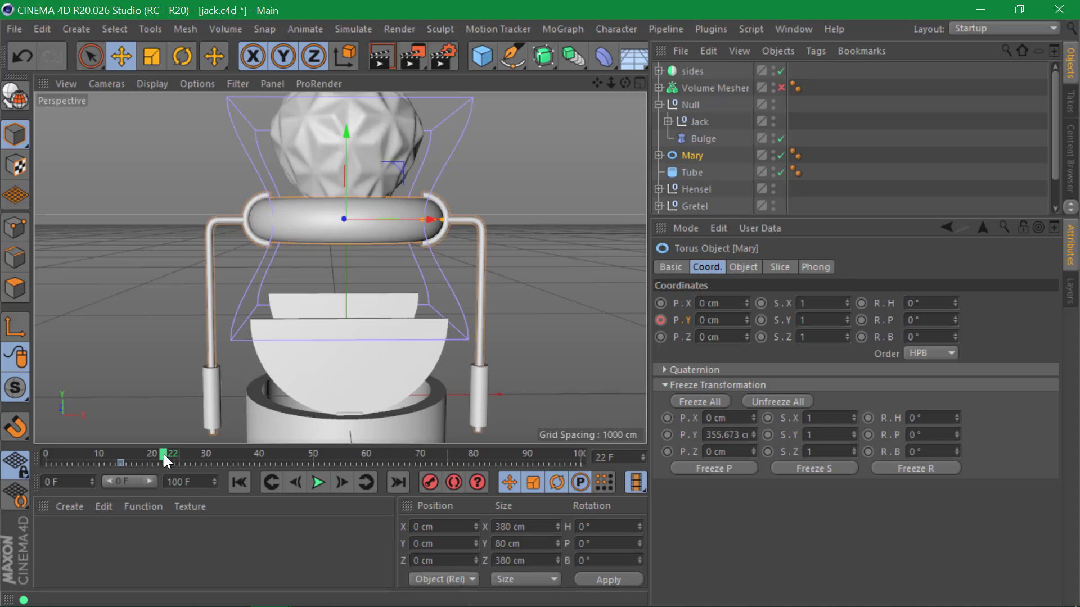
{"action": "left_click_drag", "start_coordinate": [164, 455], "coordinate": [167, 454]}
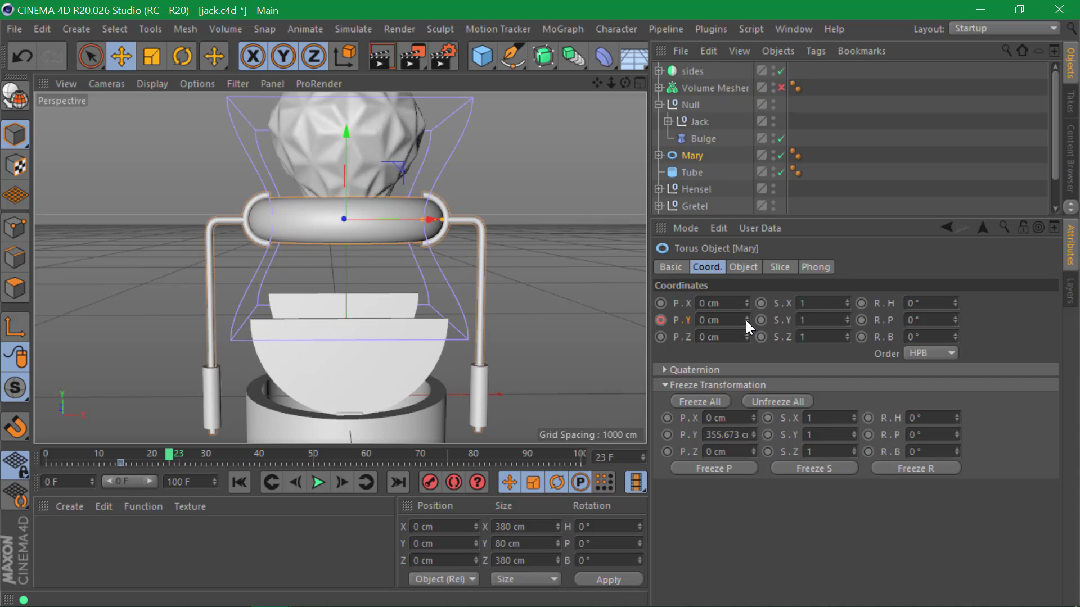
{"action": "left_click_drag", "start_coordinate": [745, 320], "coordinate": [745, 288]}
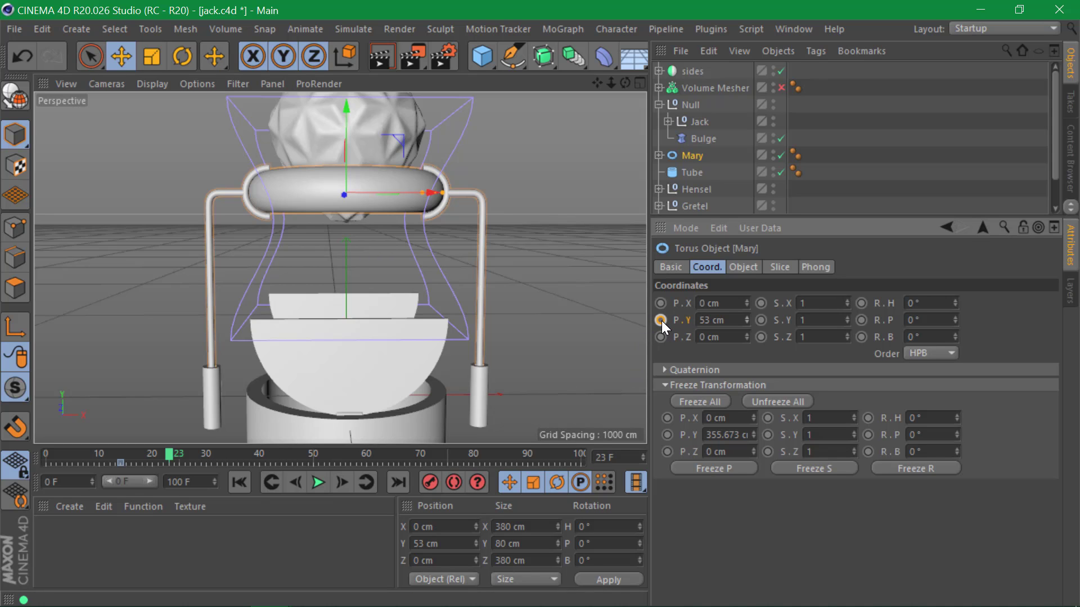
{"action": "left_click", "coordinate": [661, 320]}
{"action": "left_click_drag", "start_coordinate": [168, 453], "coordinate": [179, 476]}
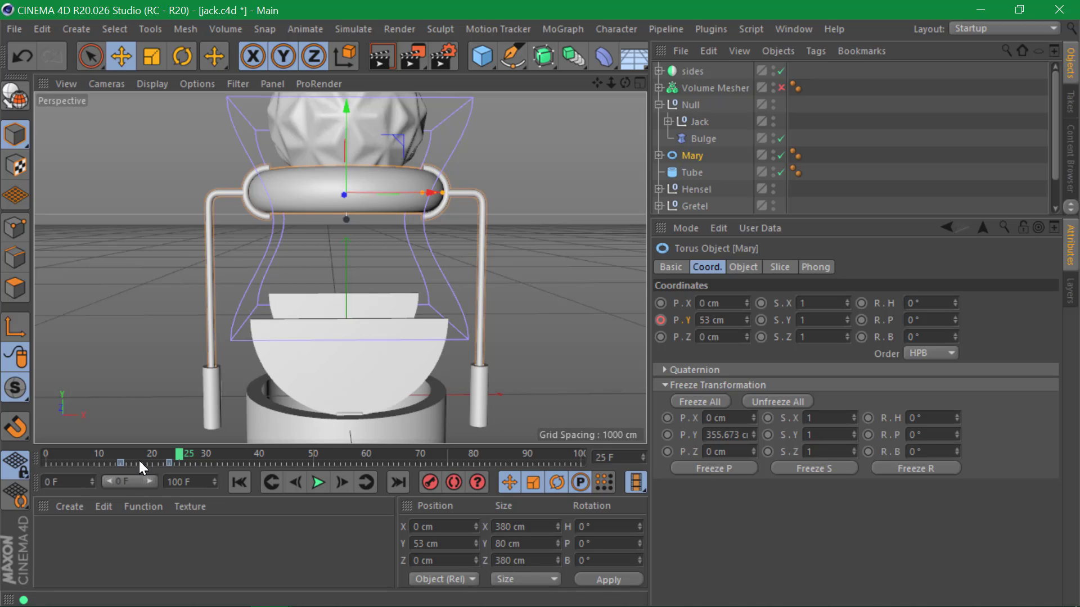
{"action": "left_click_drag", "start_coordinate": [178, 451], "coordinate": [120, 487]}
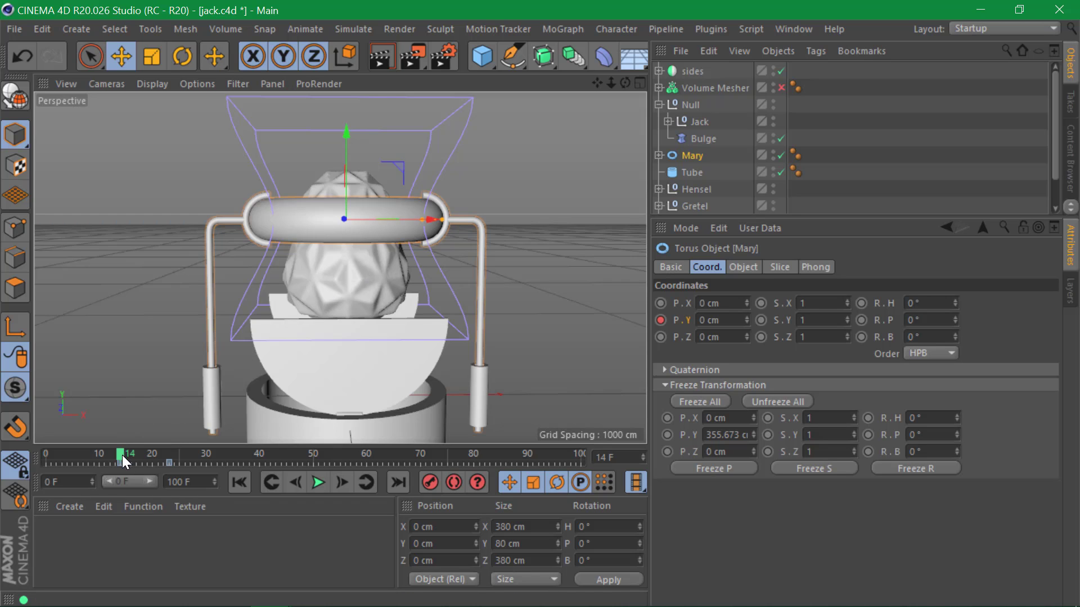
{"action": "left_click_drag", "start_coordinate": [123, 454], "coordinate": [397, 469]}
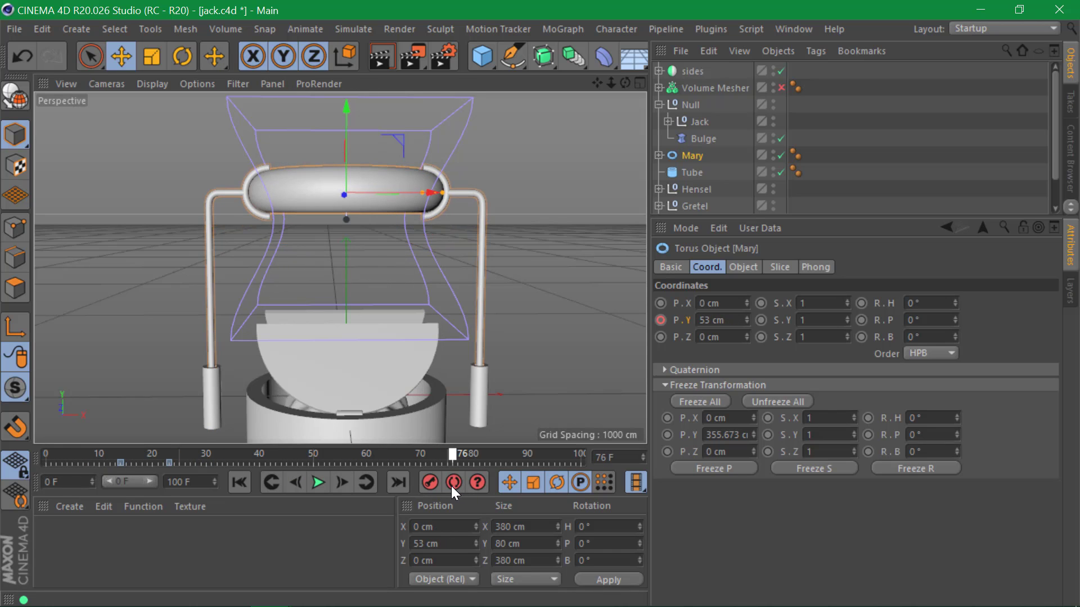
{"action": "key", "text": "alt+Tab"}
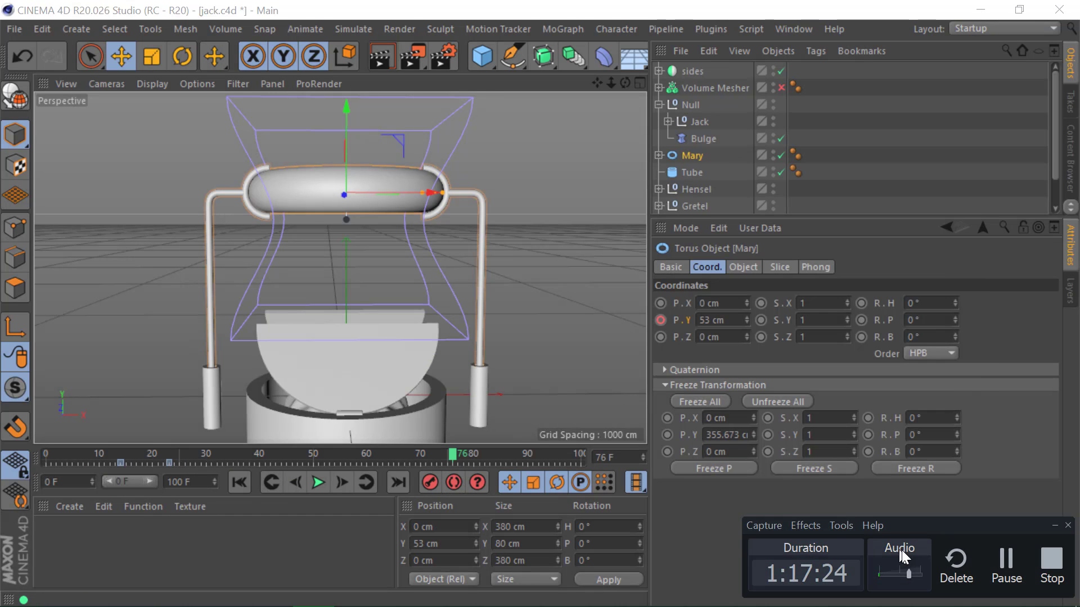
{"action": "left_click", "coordinate": [1008, 559]}
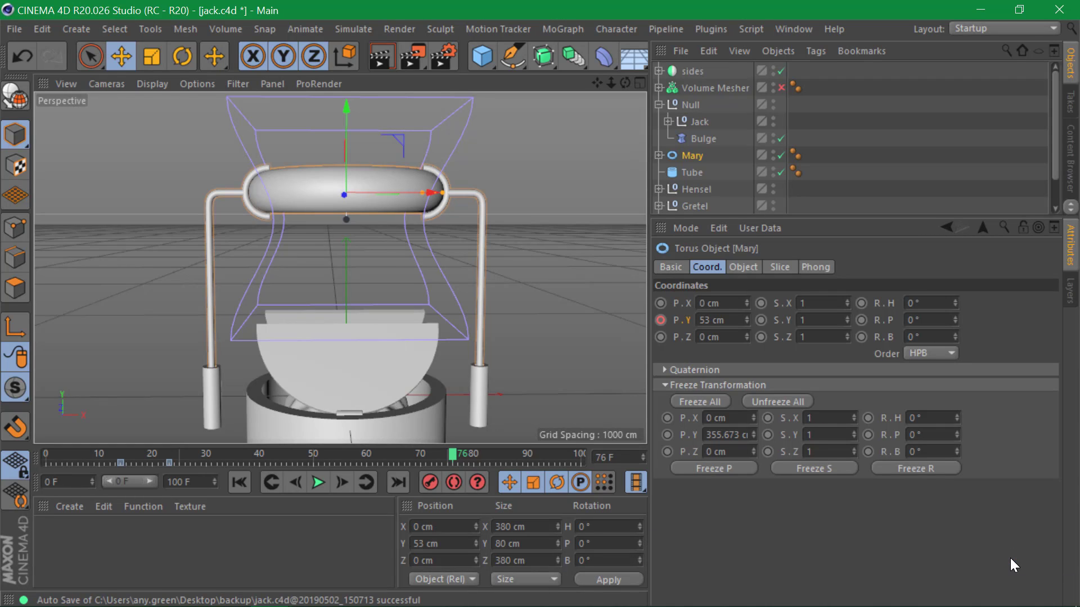
{"action": "key", "text": "alt+Tab"}
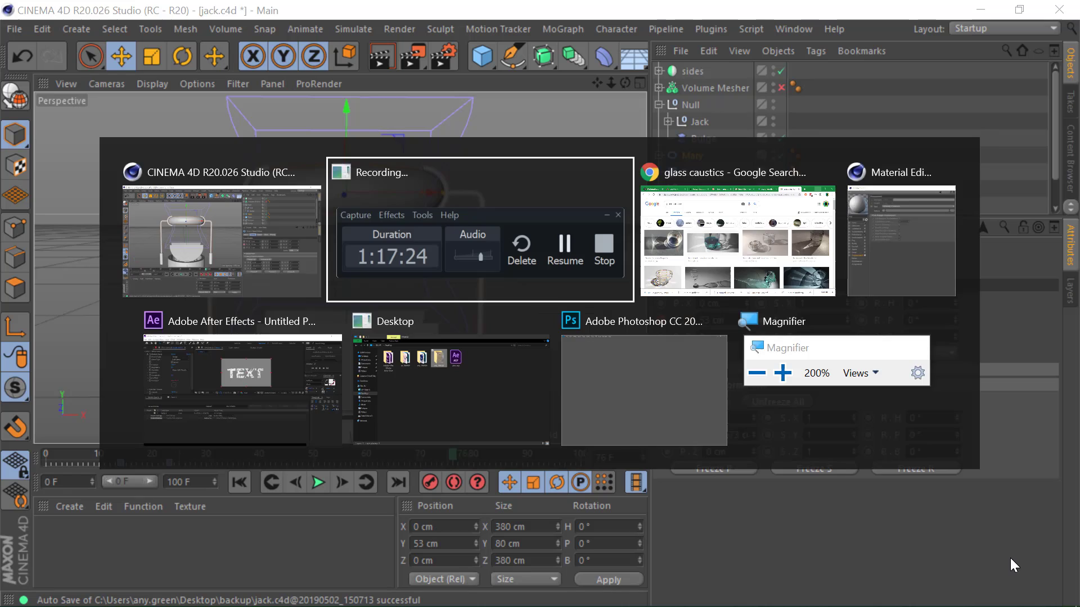
{"action": "left_click", "coordinate": [1009, 562]}
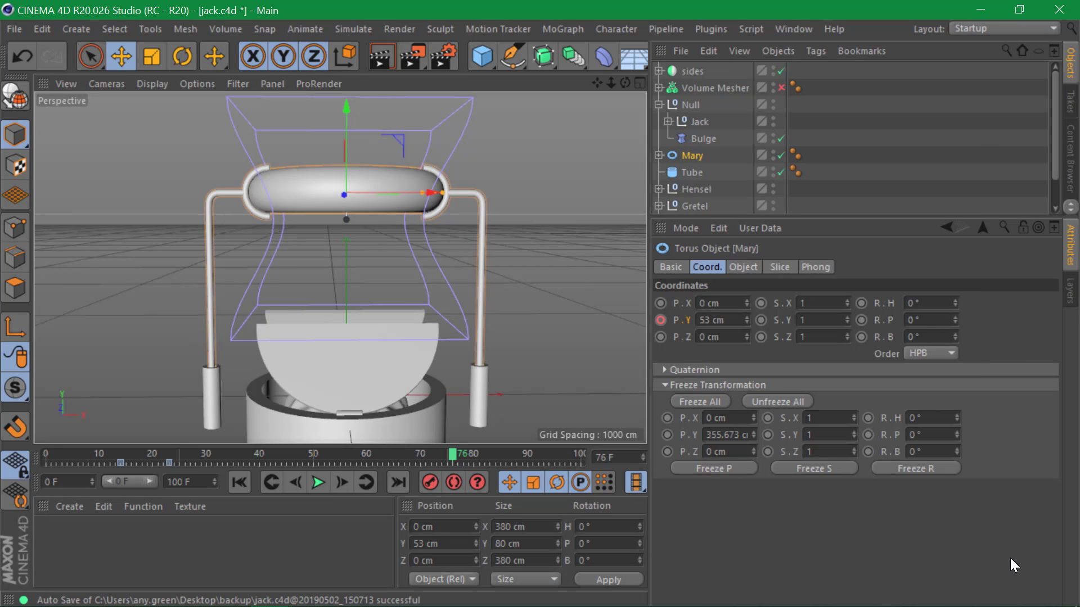
{"action": "key", "text": "alt+Tab"}
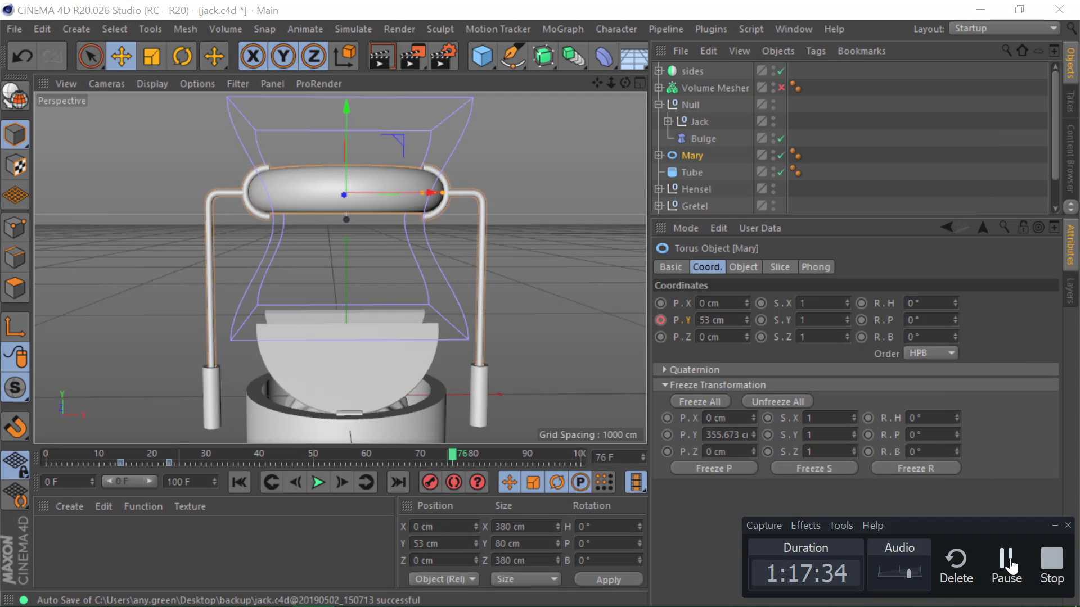
{"action": "left_click", "coordinate": [1009, 561]}
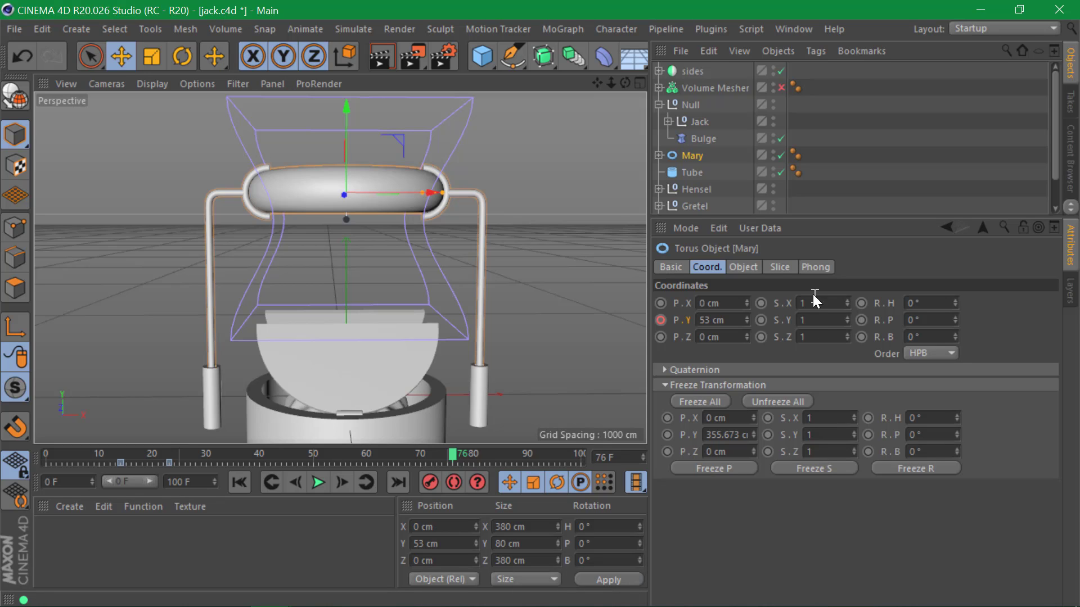
- Add a keyframe for Mary's Y position at -20 cm on frame 28
{"action": "left_click_drag", "start_coordinate": [120, 453], "coordinate": [251, 463]}
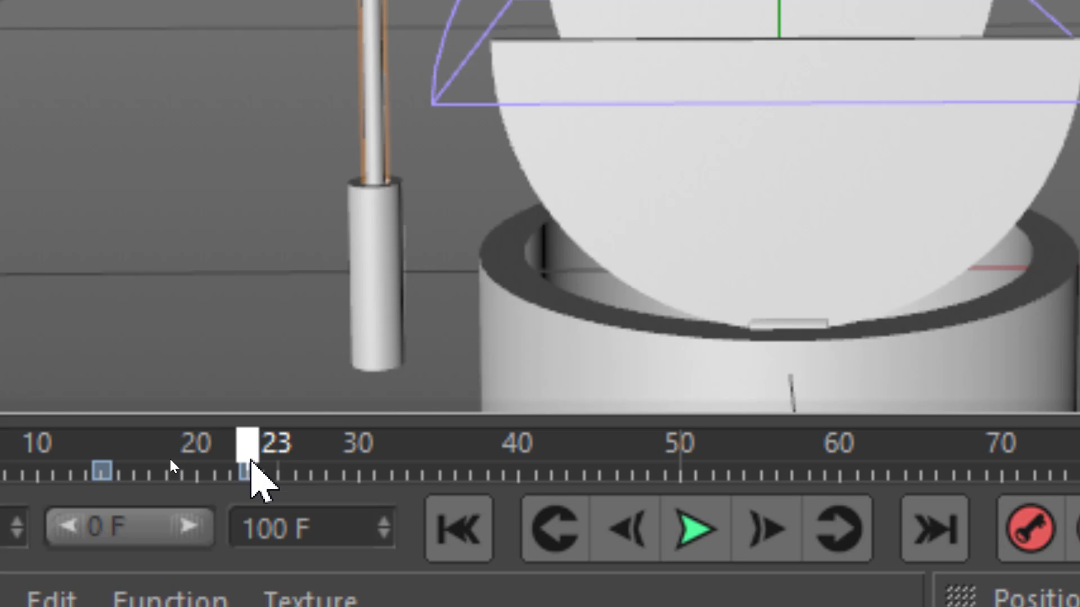
{"action": "mouse_move", "coordinate": [251, 462]}
{"action": "left_mouse_down"}
{"action": "mouse_move", "coordinate": [393, 470]}
{"action": "mouse_move", "coordinate": [243, 498]}
{"action": "mouse_move", "coordinate": [334, 494]}
{"action": "mouse_move", "coordinate": [332, 507]}
{"action": "left_mouse_up"}
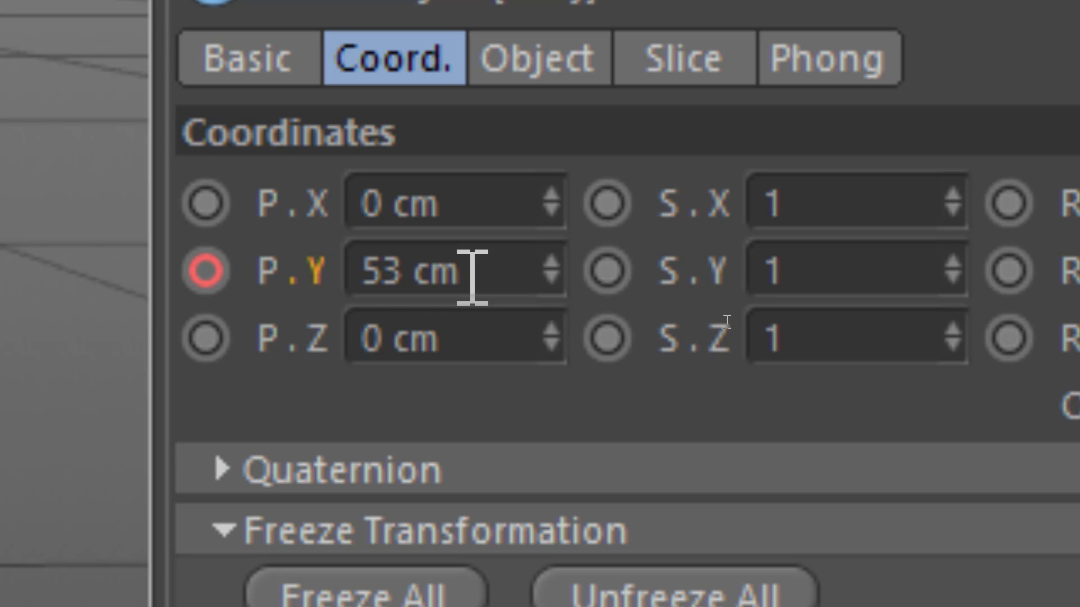
{"action": "left_click", "coordinate": [472, 277]}
{"action": "key", "text": "ctrl+a"}
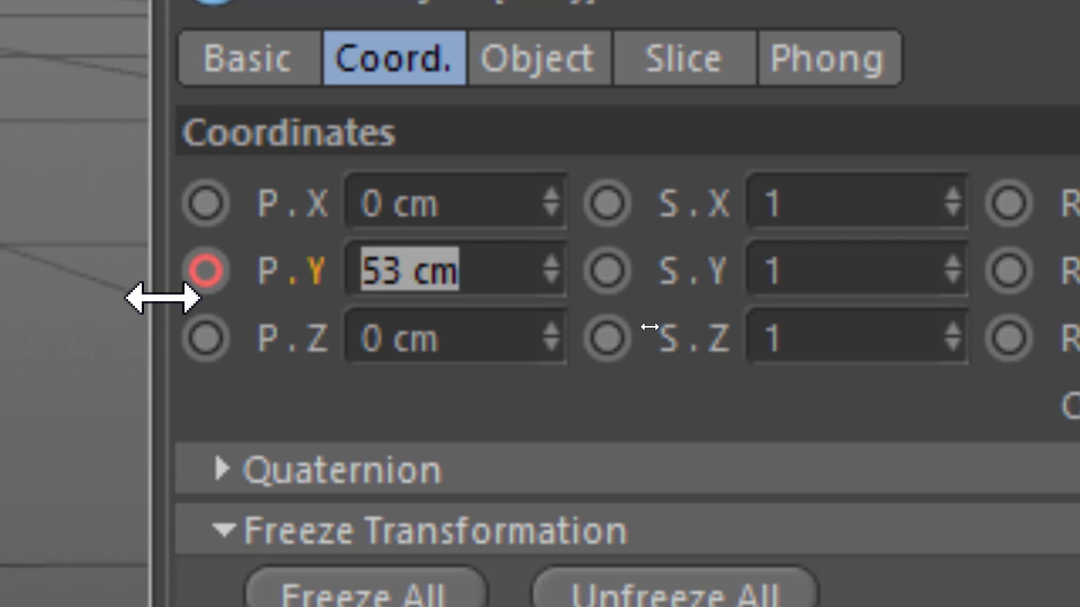
{"action": "type", "text": "-20"}
{"action": "key", "text": "Return"}
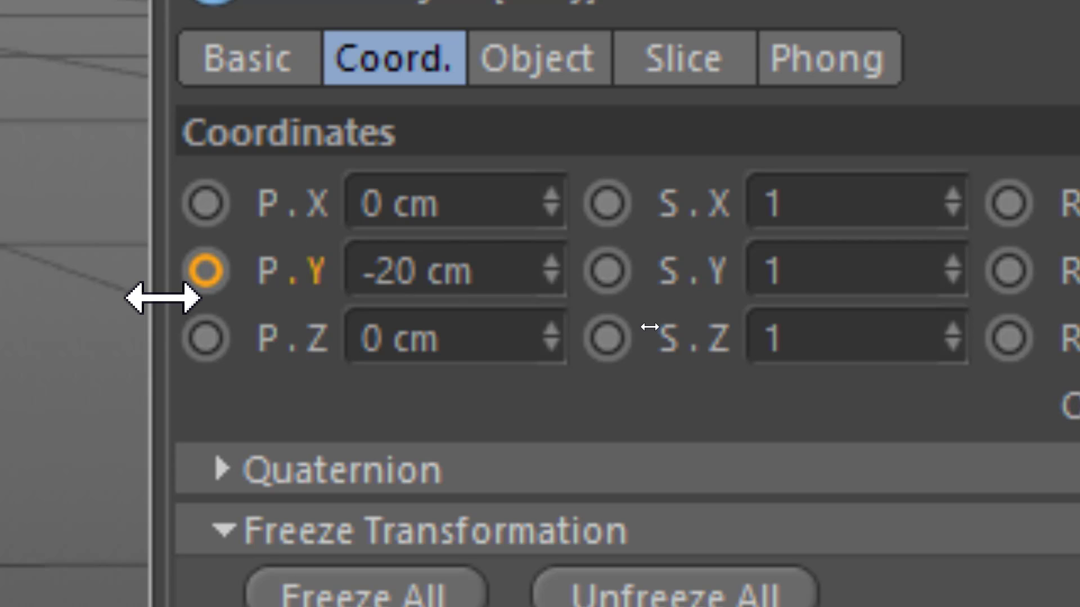
{"action": "left_click", "coordinate": [221, 271]}
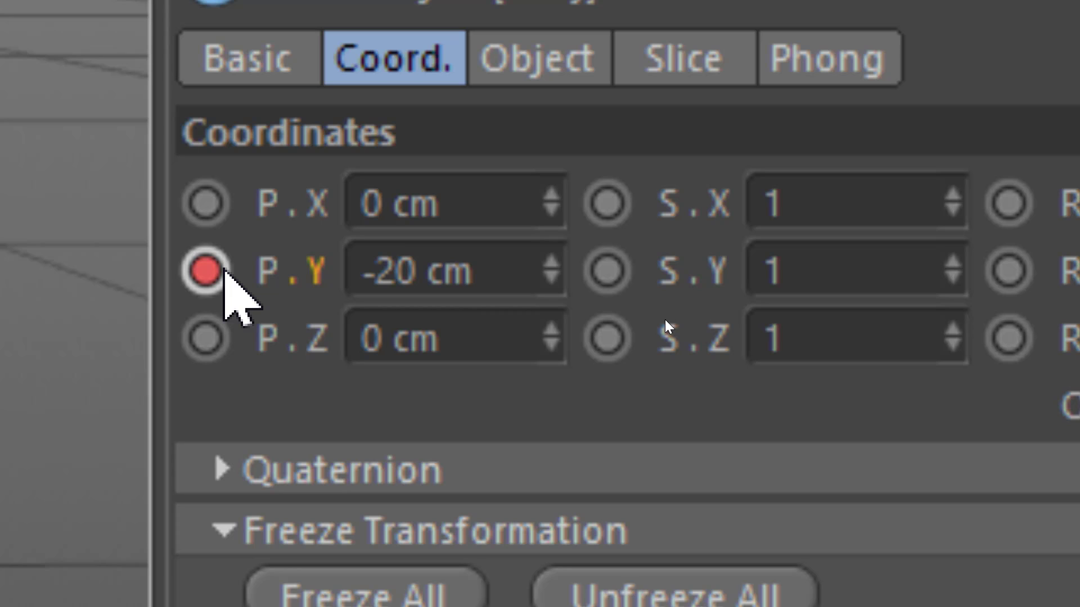
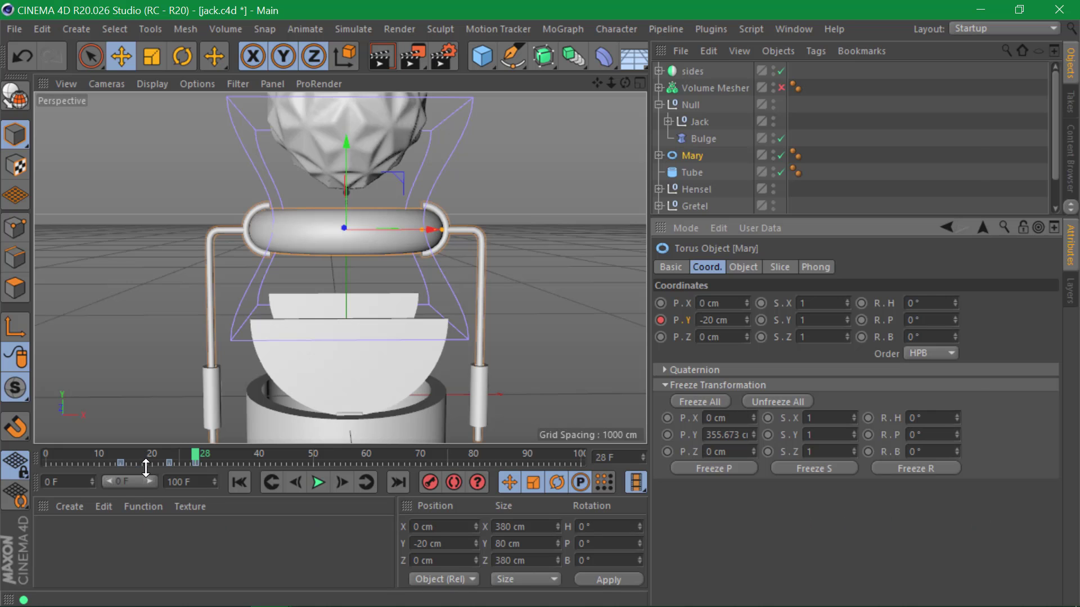
{"action": "key", "text": "alt+Tab"}
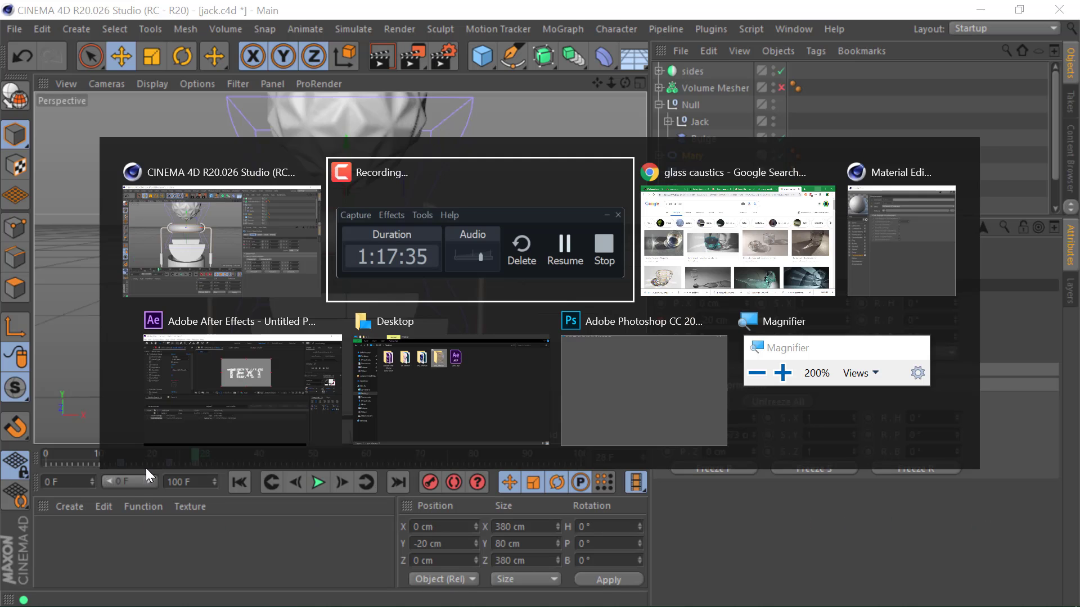
{"action": "left_click", "coordinate": [993, 562]}
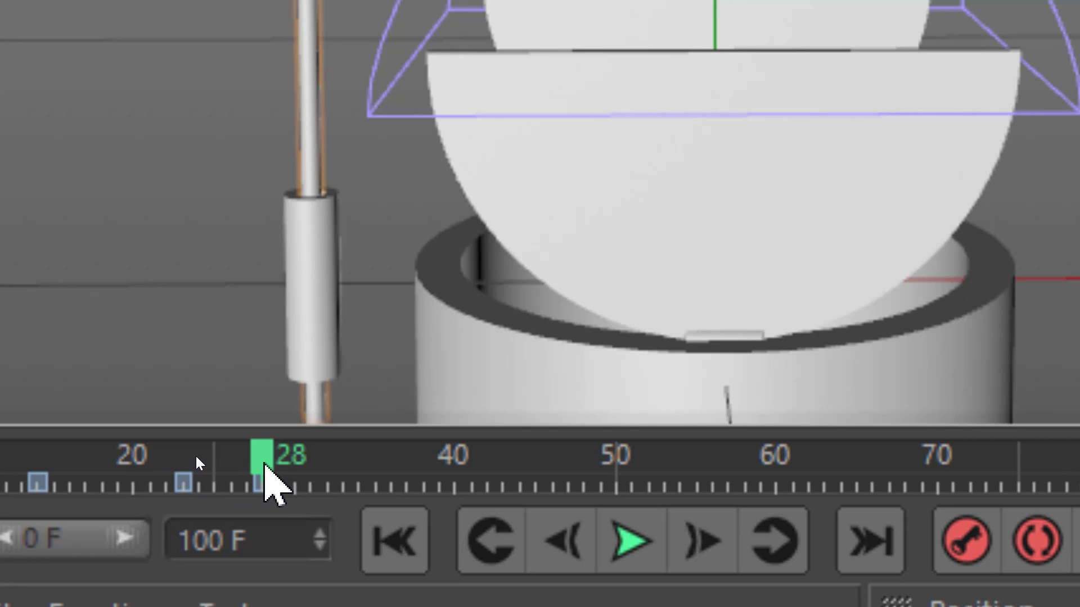
- Advance five frames to frame 33 and keyframe Mary's Y position at 5 cm
{"action": "left_click_drag", "start_coordinate": [264, 463], "coordinate": [265, 487]}
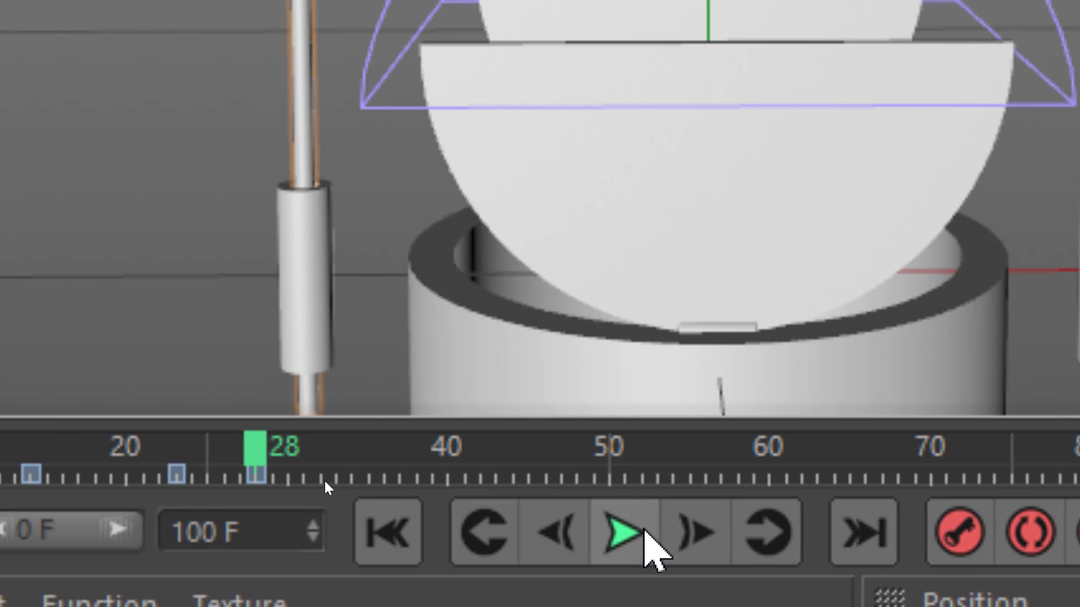
{"action": "left_click", "coordinate": [699, 537]}
{"action": "left_click", "coordinate": [699, 537]}
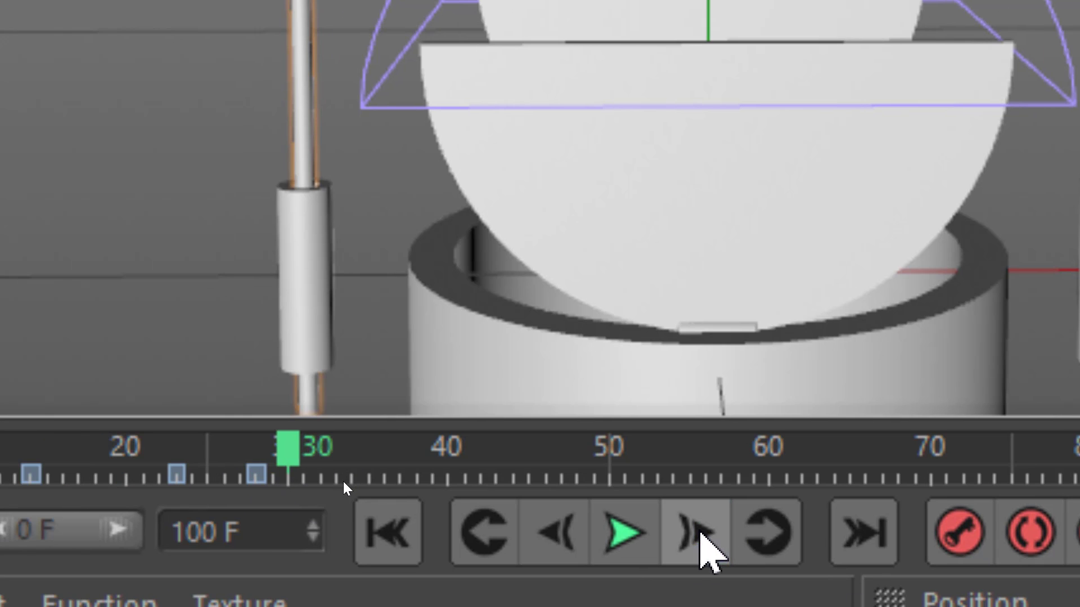
{"action": "left_click", "coordinate": [699, 537]}
{"action": "left_click", "coordinate": [699, 537]}
{"action": "left_click", "coordinate": [699, 537]}
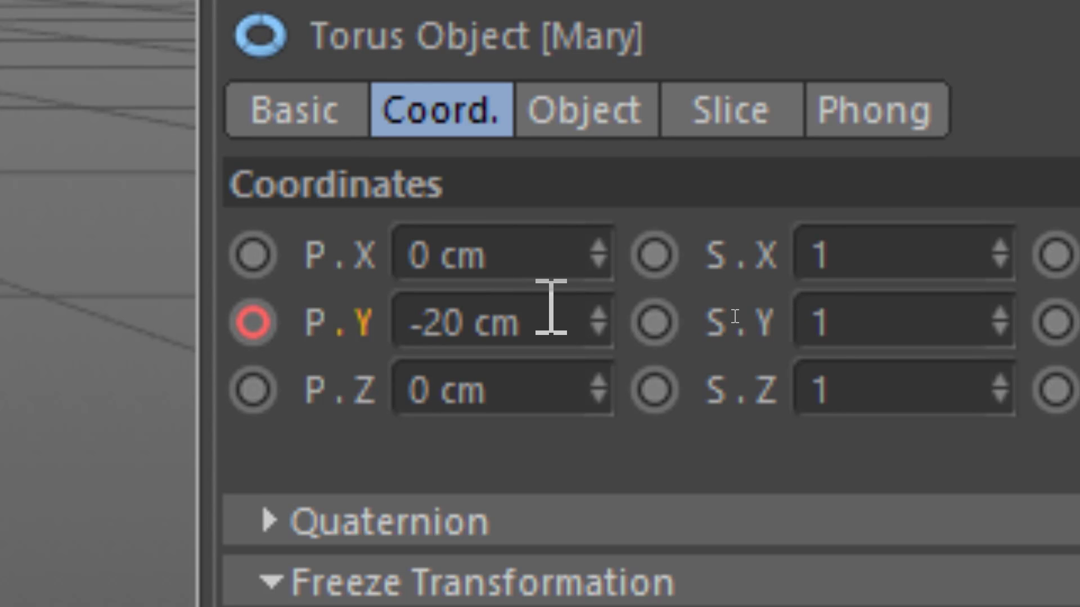
{"action": "left_click_drag", "start_coordinate": [551, 308], "coordinate": [390, 338]}
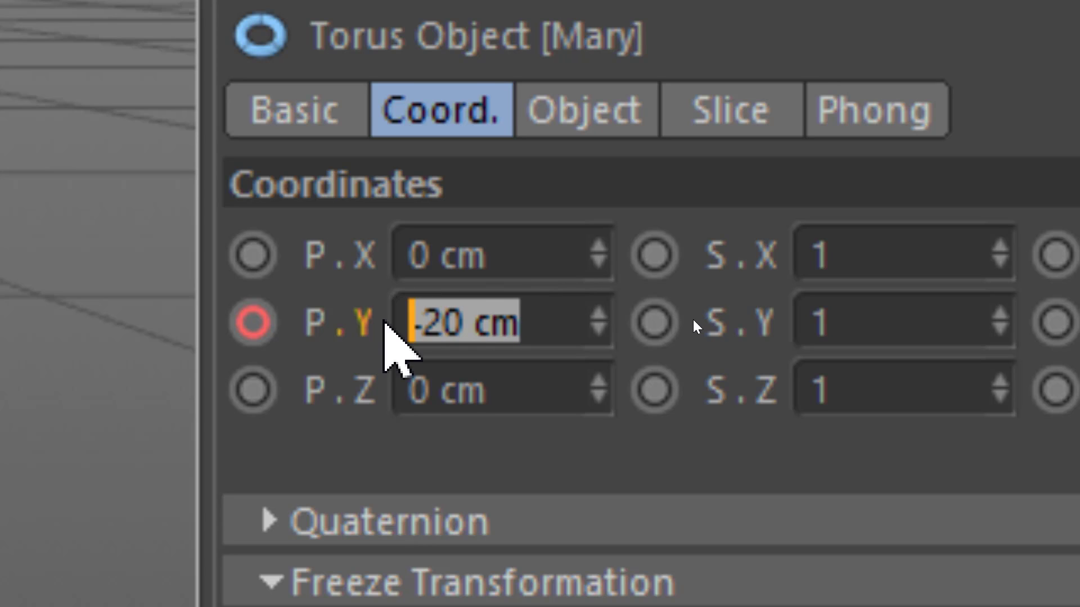
{"action": "type", "text": "5"}
{"action": "key", "text": "Return"}
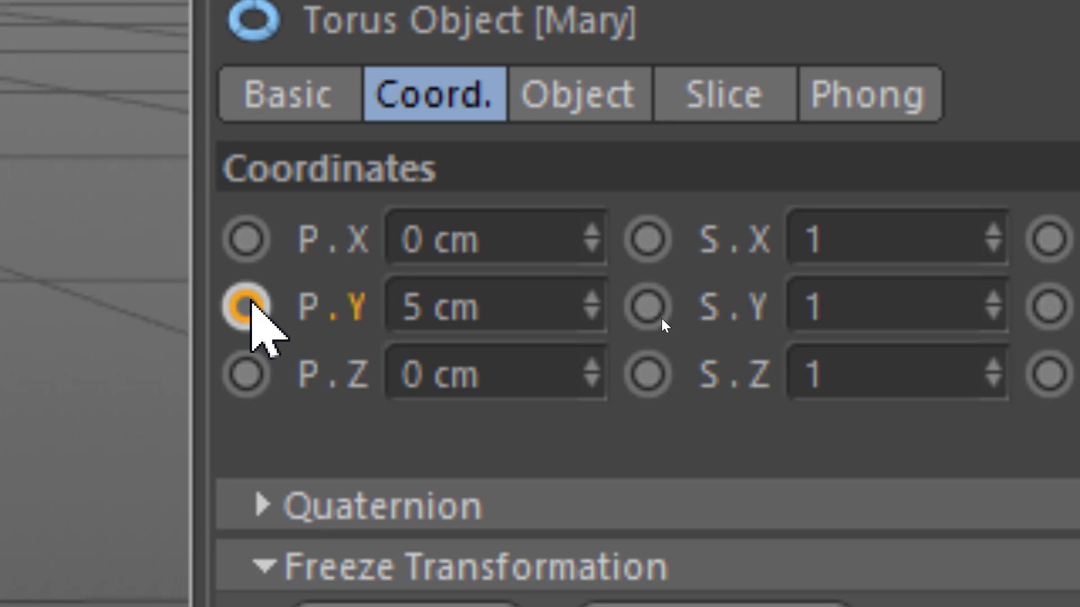
{"action": "left_click", "coordinate": [249, 305]}
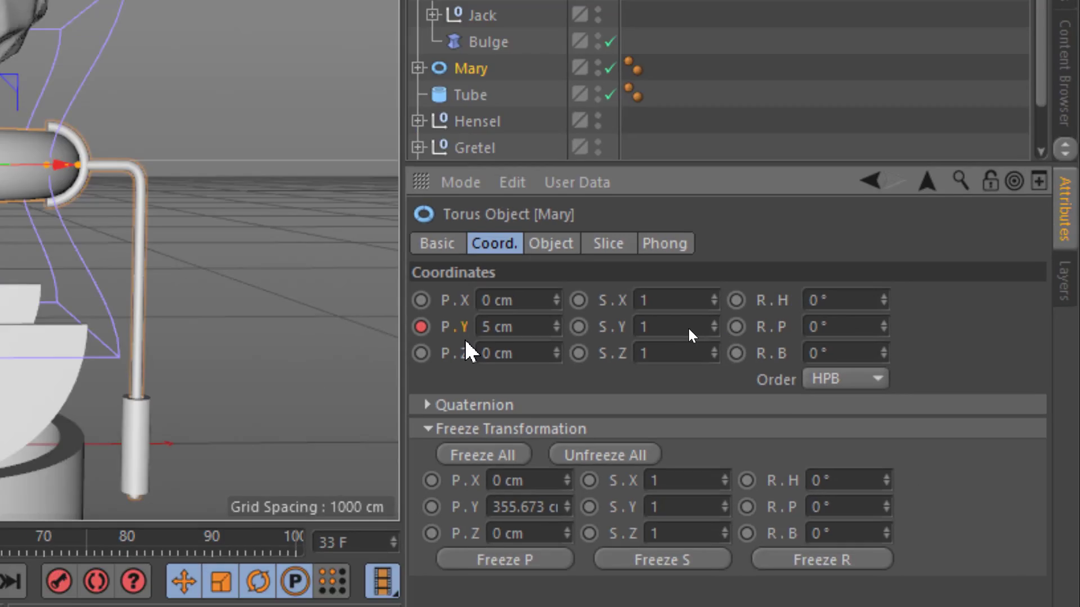
{"action": "key", "text": "alt+Tab"}
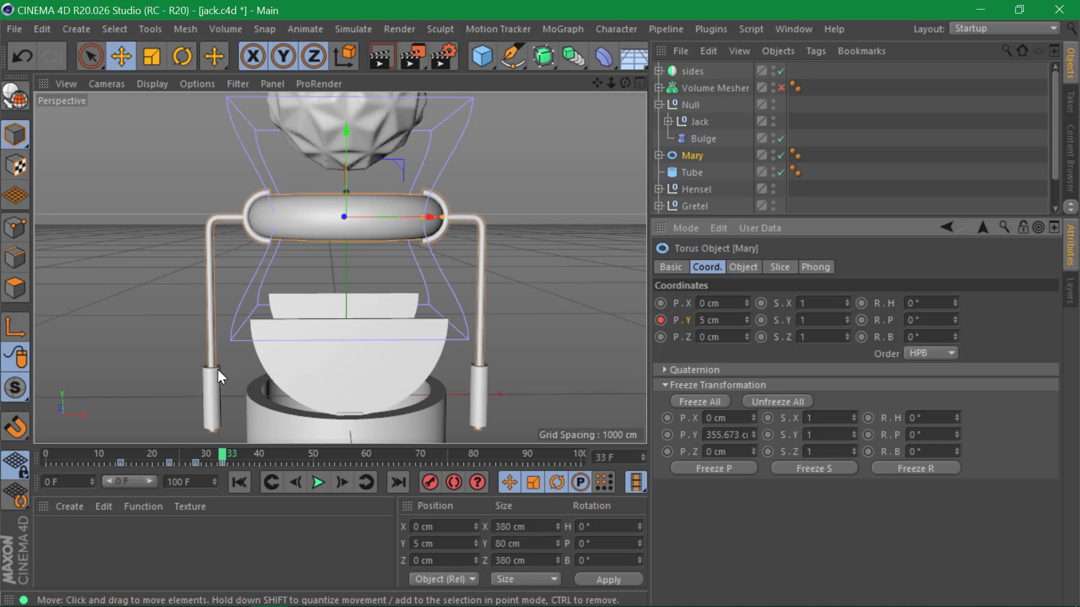
- Add a keyframe for Mary's Y position at -2 cm on frame 38
{"action": "left_click_drag", "start_coordinate": [222, 456], "coordinate": [248, 456]}
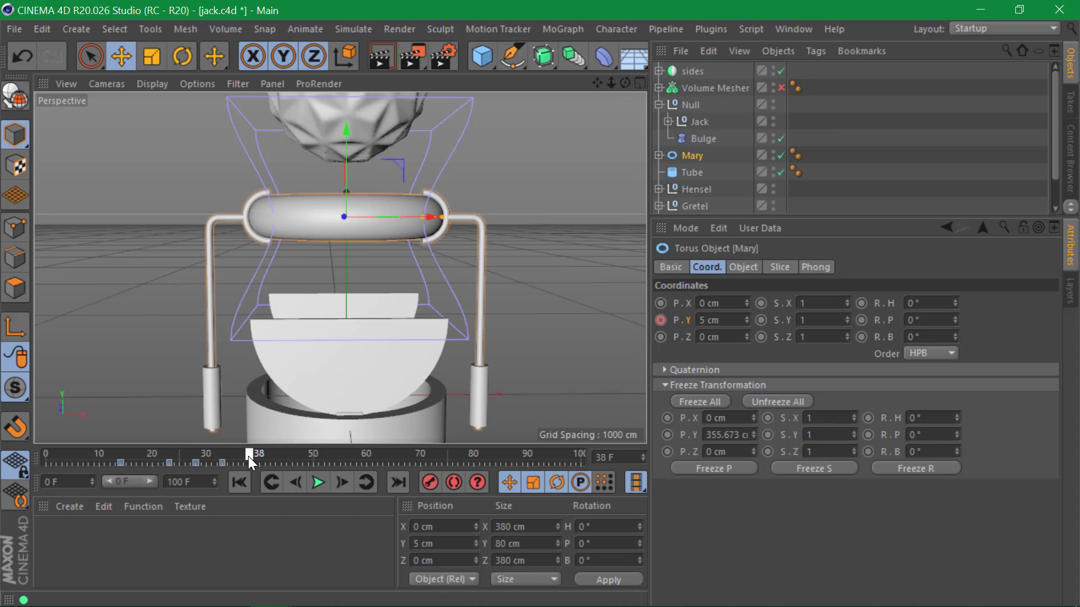
{"action": "left_click_drag", "start_coordinate": [721, 321], "coordinate": [697, 320]}
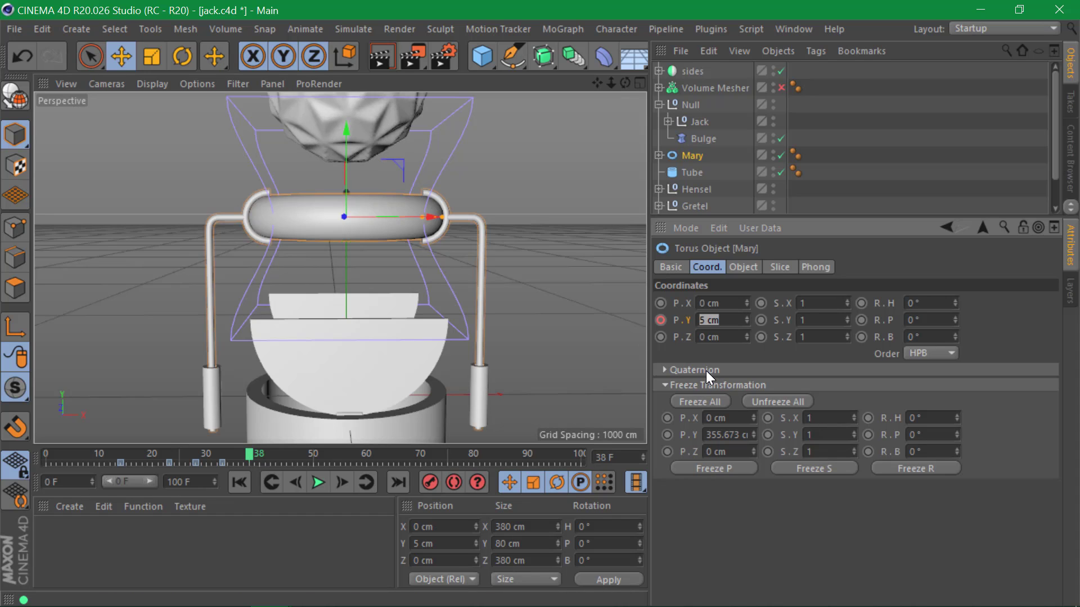
{"action": "type", "text": "-2"}
{"action": "key", "text": "Return"}
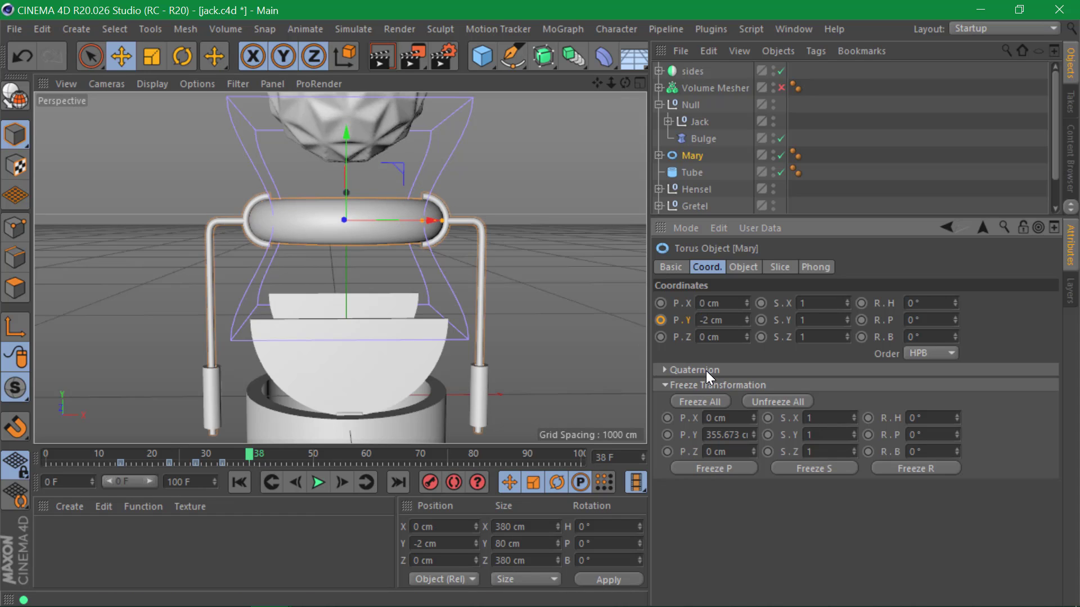
{"action": "left_click", "coordinate": [661, 320]}
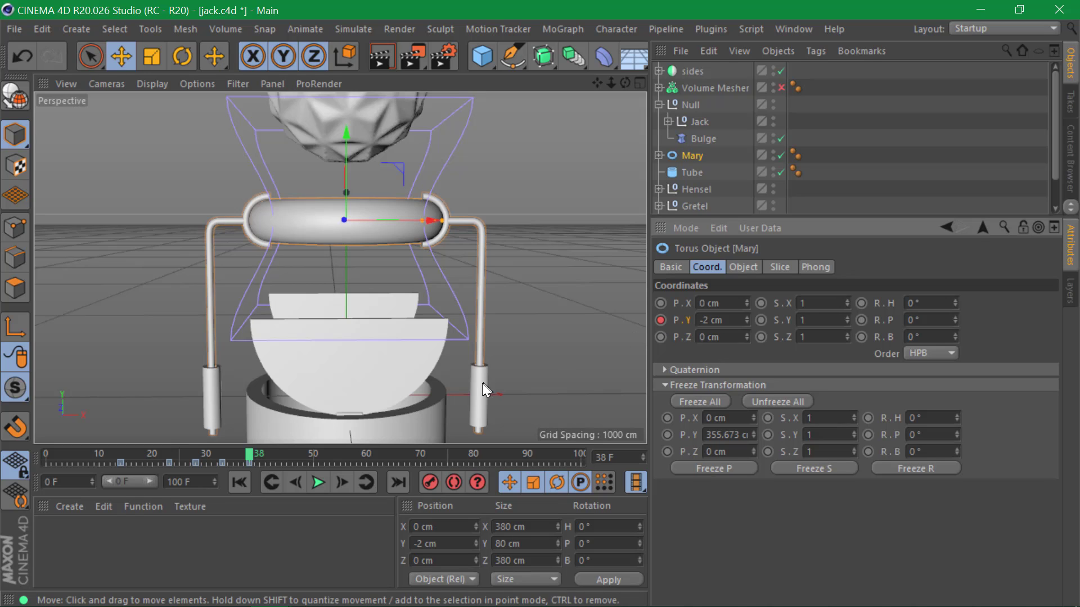
- Advance five frames to frame 43 and keyframe Mary's Y position at 0.5 cm
{"action": "left_click_drag", "start_coordinate": [251, 457], "coordinate": [275, 453]}
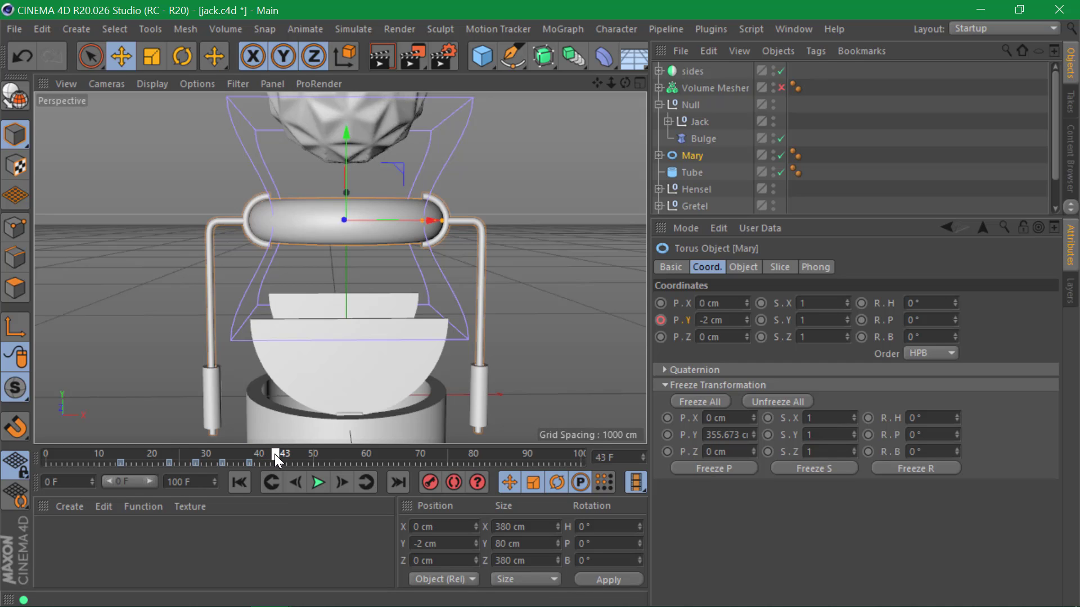
{"action": "left_click", "coordinate": [718, 320]}
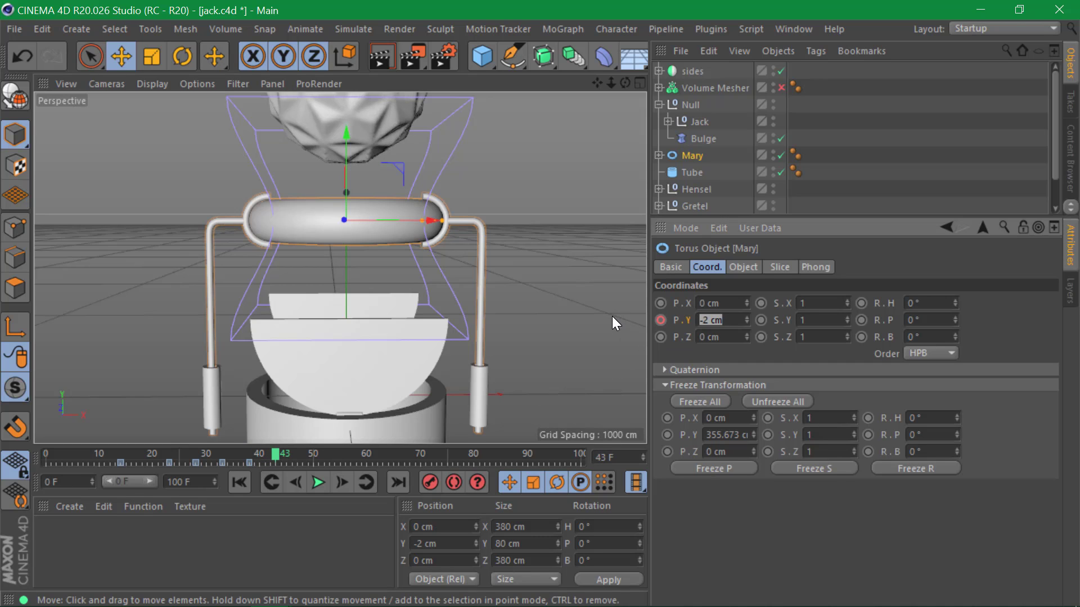
{"action": "type", "text": ".5"}
{"action": "key", "text": "Return"}
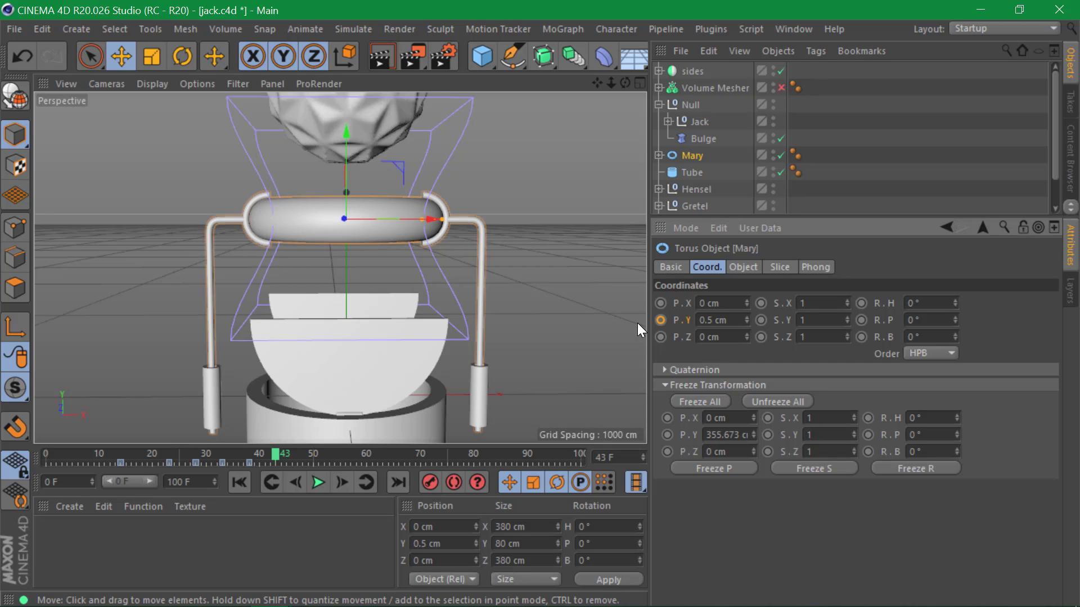
{"action": "left_click", "coordinate": [660, 320]}
- Keyframe Mary's Y position at 0 cm on frame 48 to settle the bounce
{"action": "left_click_drag", "start_coordinate": [278, 453], "coordinate": [300, 454]}
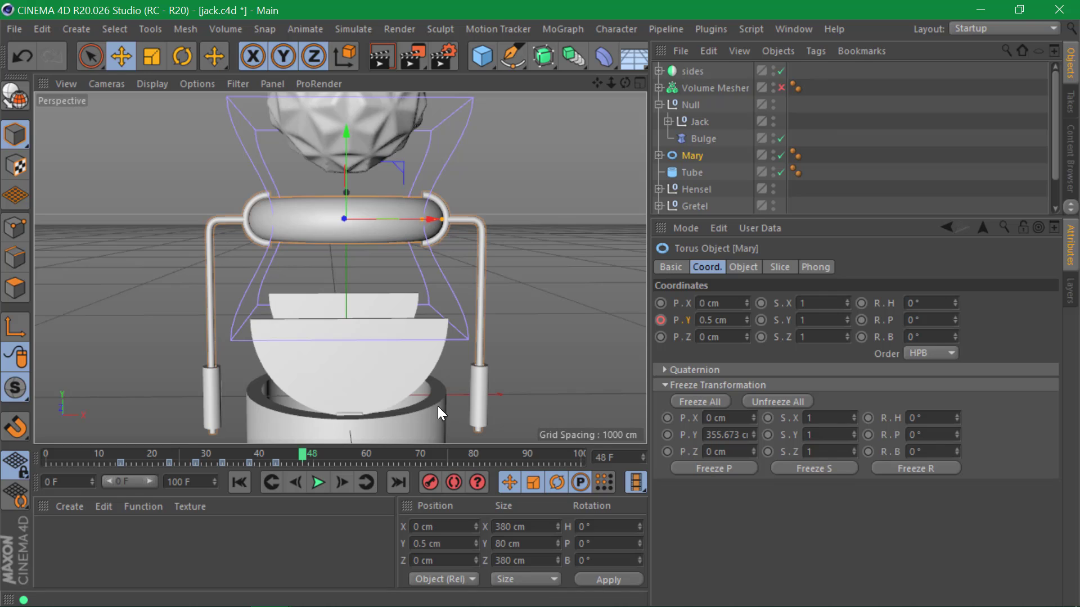
{"action": "double_click", "coordinate": [717, 320]}
{"action": "type", "text": "0"}
{"action": "key", "text": "Return"}
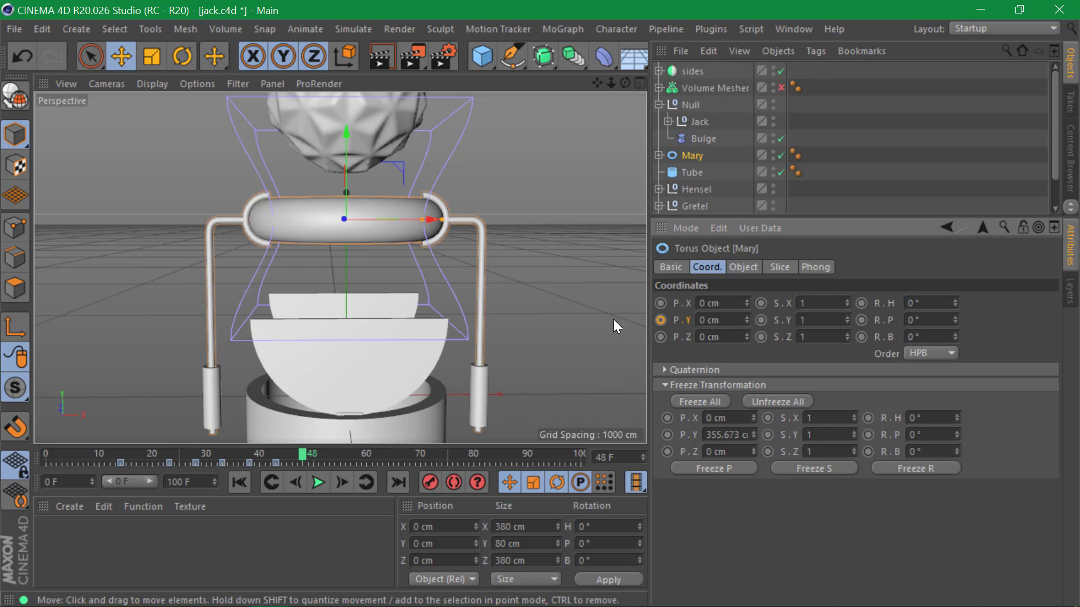
{"action": "left_click", "coordinate": [660, 320]}
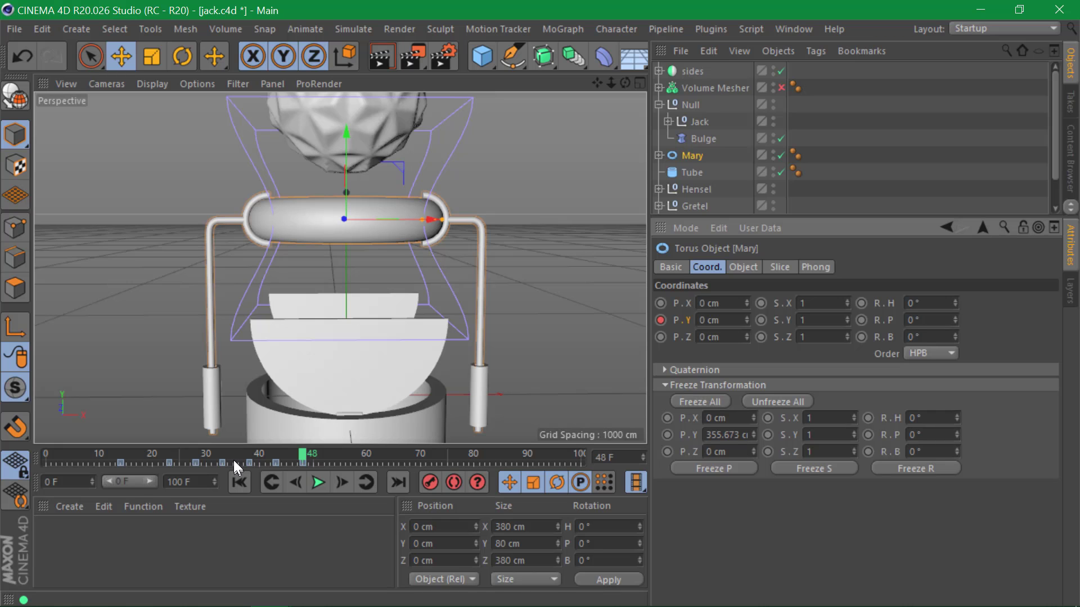
- Scrub through the bounce, then play the animation from the start to check Mary's motion
{"action": "left_click_drag", "start_coordinate": [123, 453], "coordinate": [271, 464]}
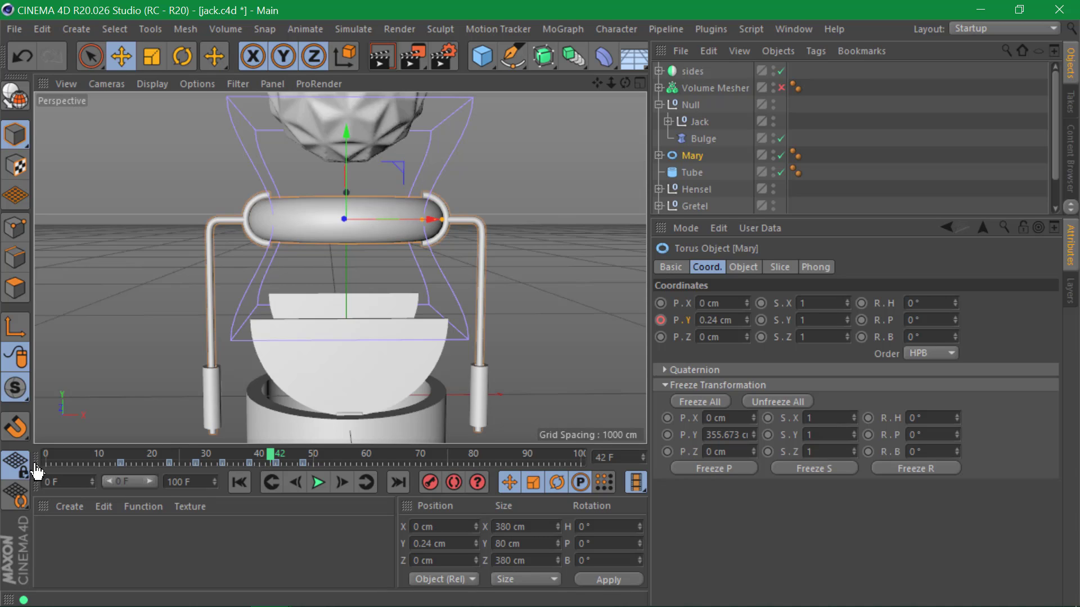
{"action": "left_click", "coordinate": [239, 482]}
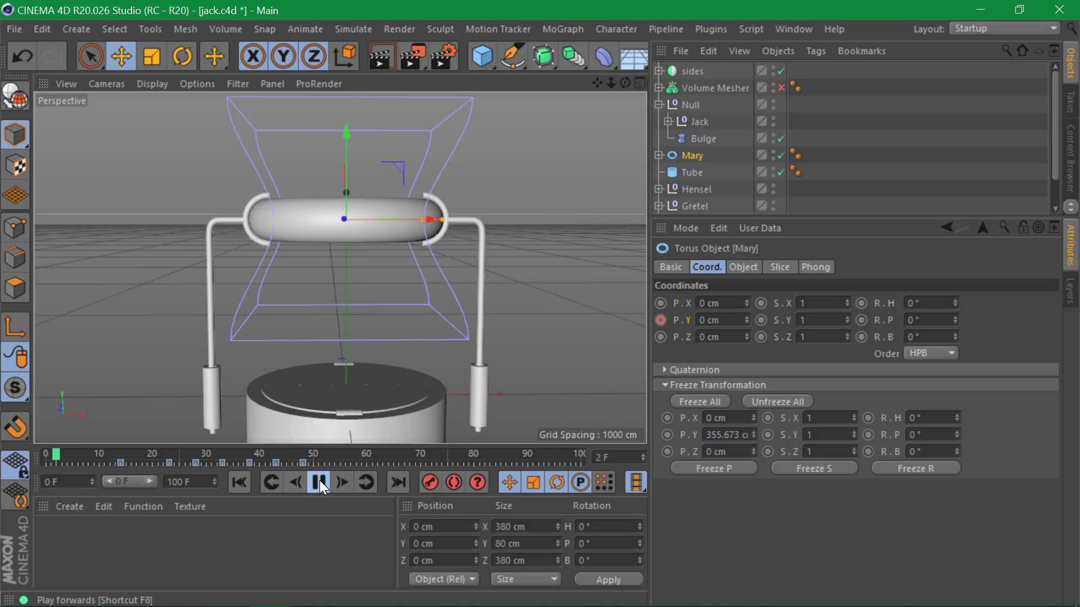
{"action": "left_click", "coordinate": [319, 482]}
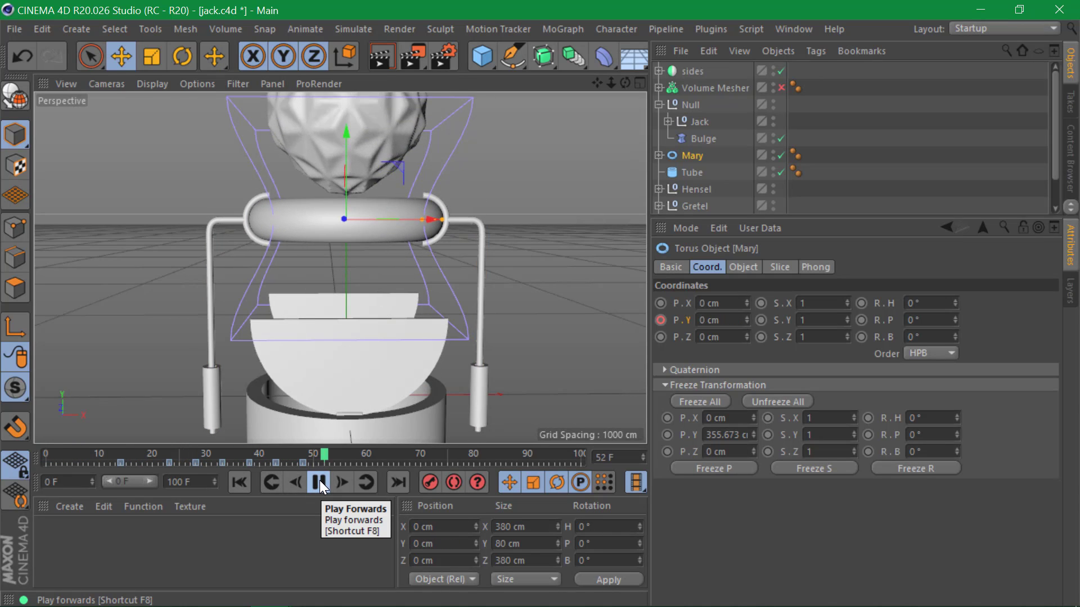
{"action": "left_click", "coordinate": [238, 481]}
{"action": "left_click", "coordinate": [316, 480]}
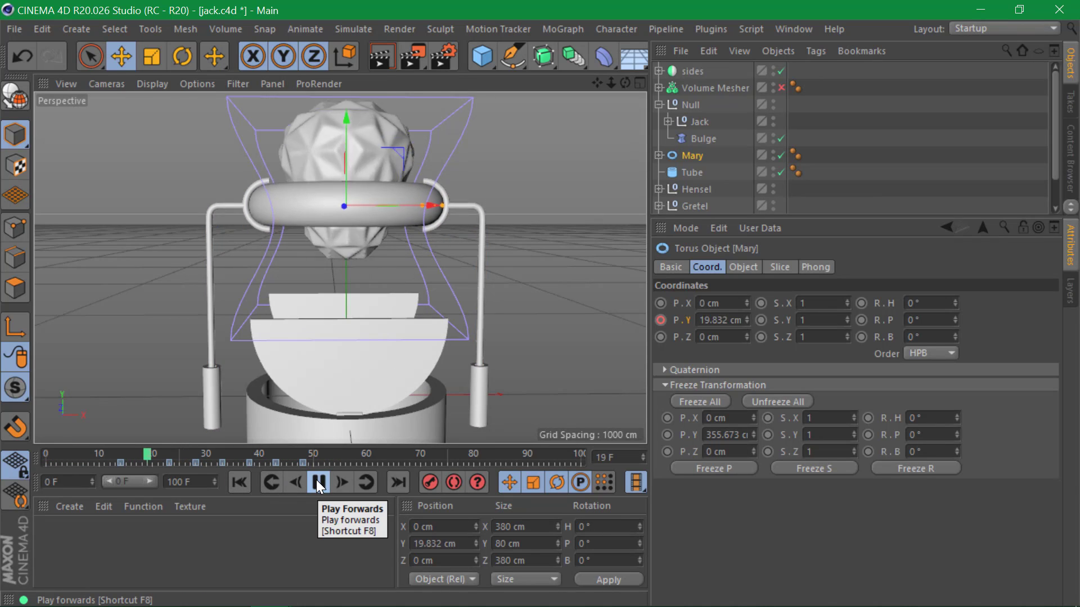
{"action": "left_click", "coordinate": [316, 480]}
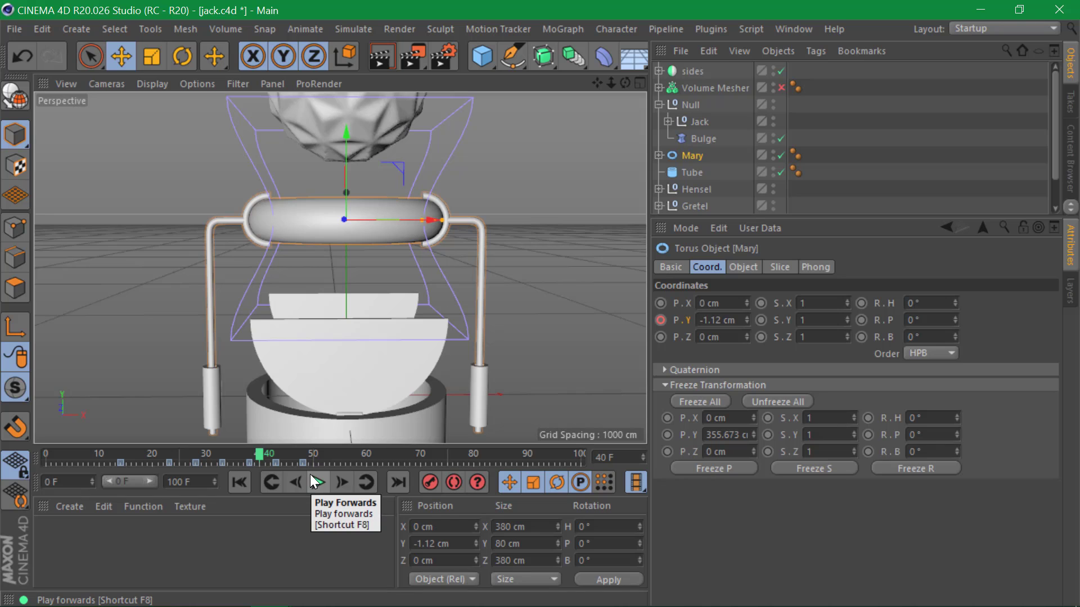
- Try to shorten the bounce by deleting the keys on frames 38 and 43, ending it with a 0 cm key on frame 40, and play it
{"action": "left_click_drag", "start_coordinate": [283, 465], "coordinate": [258, 464]}
{"action": "key", "text": "Delete"}
{"action": "left_click", "coordinate": [238, 484]}
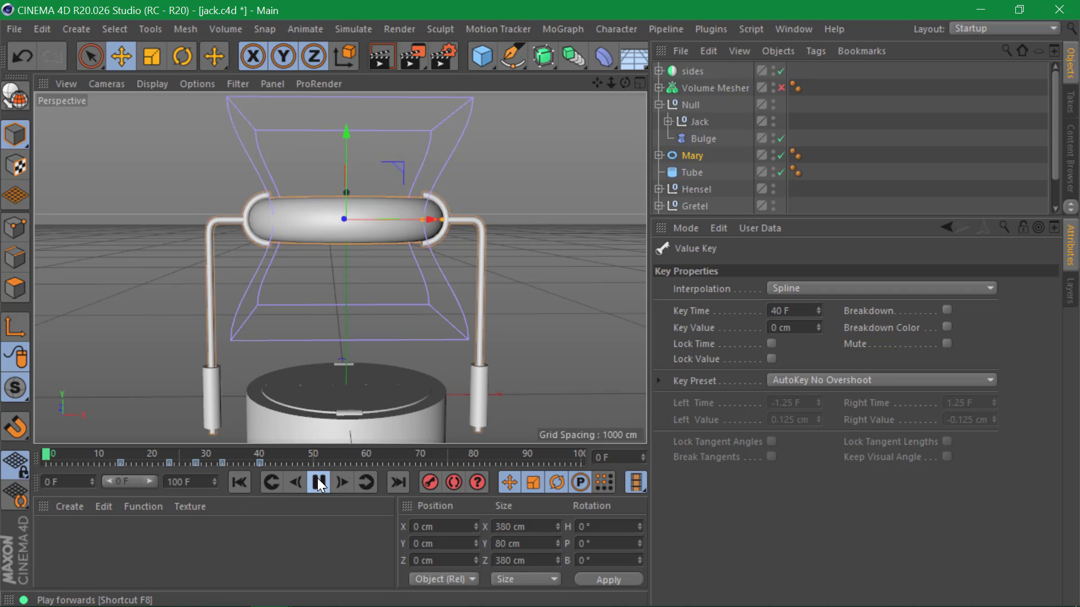
{"action": "left_click", "coordinate": [318, 481]}
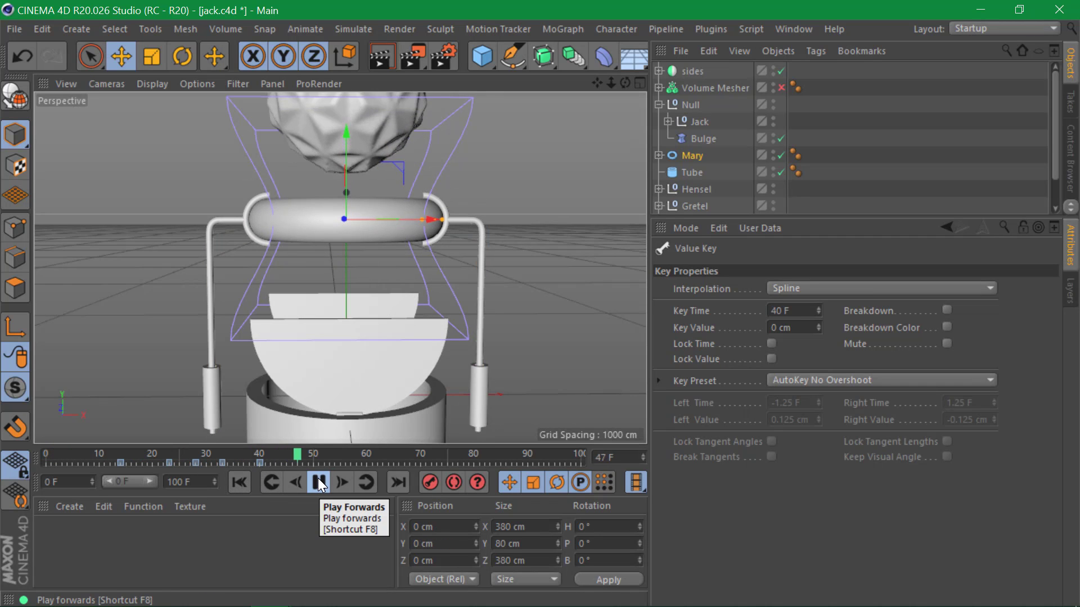
{"action": "left_click", "coordinate": [318, 482]}
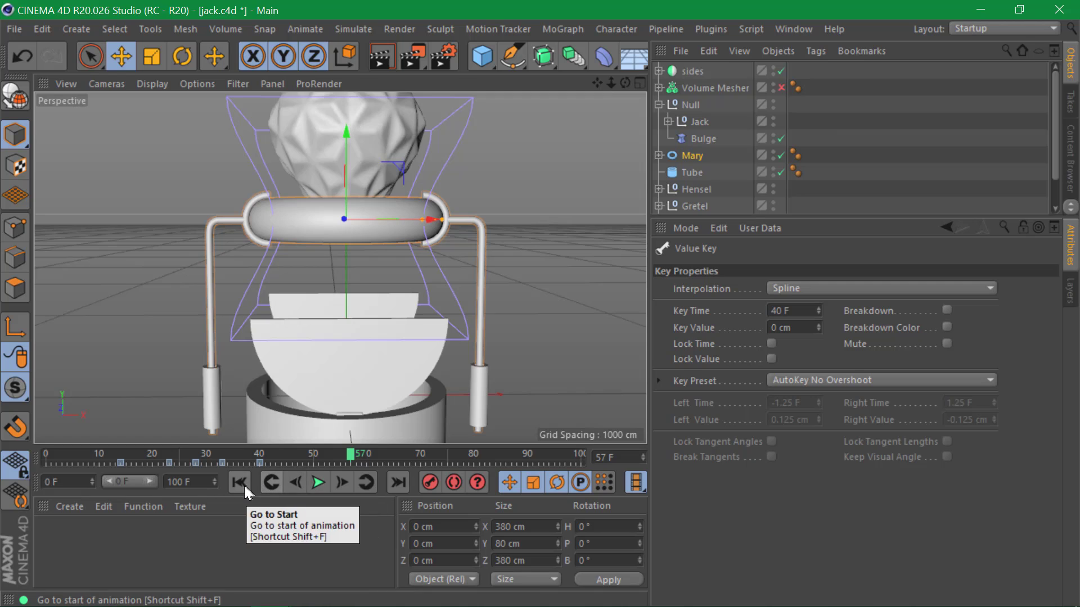
{"action": "left_click", "coordinate": [241, 483]}
{"action": "left_click", "coordinate": [321, 484]}
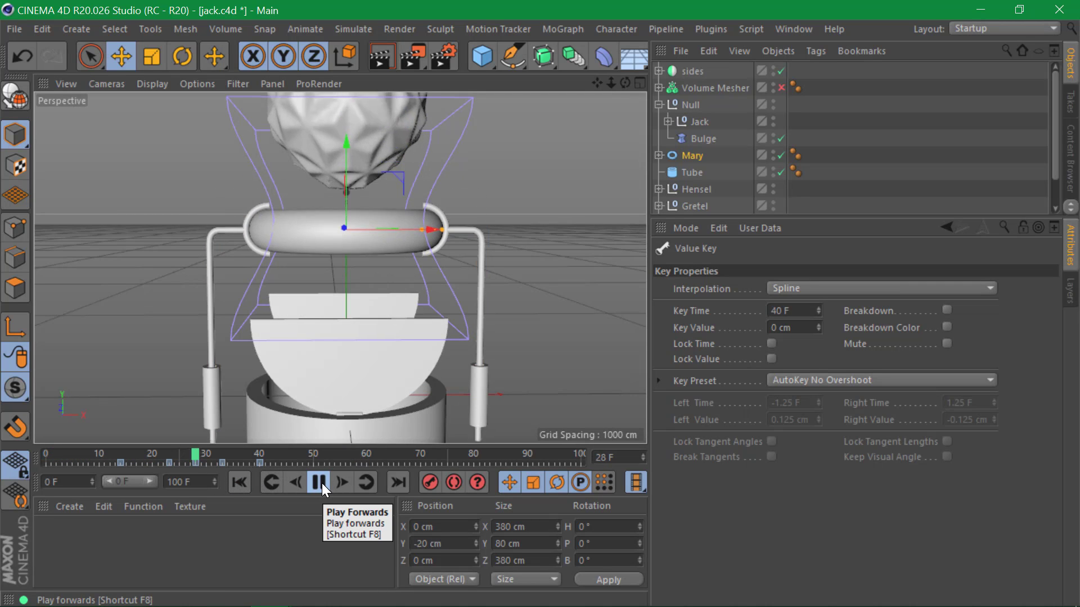
{"action": "left_click", "coordinate": [322, 484]}
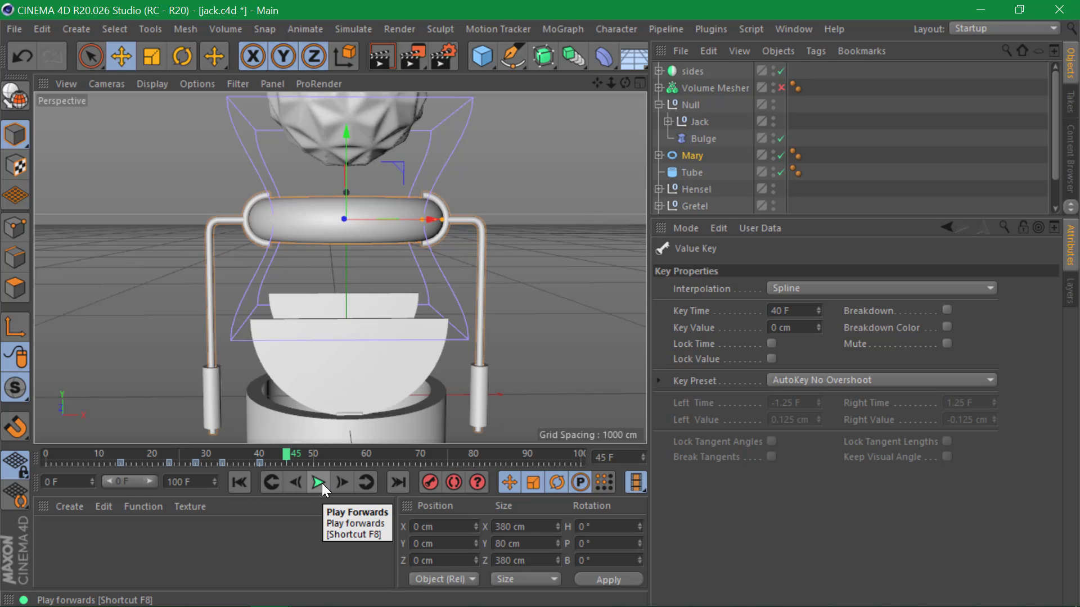
- Undo the key deletion and the shift of the last key, and deselect Mary's keys
{"action": "key", "text": "ctrl+z"}
{"action": "key", "text": "ctrl+z"}
{"action": "key", "text": "ctrl+z"}
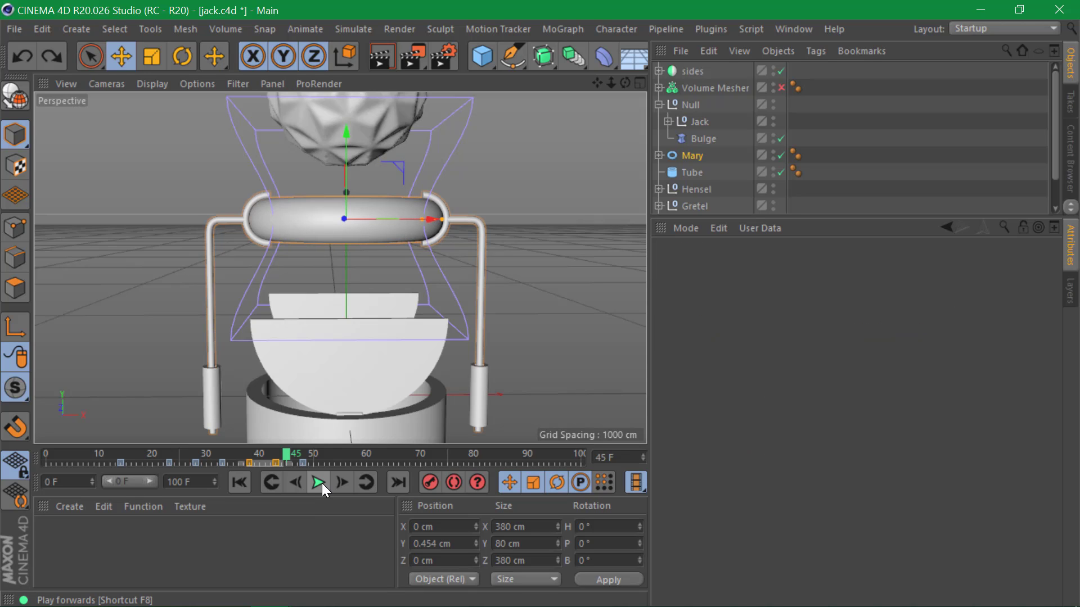
{"action": "left_click", "coordinate": [326, 462]}
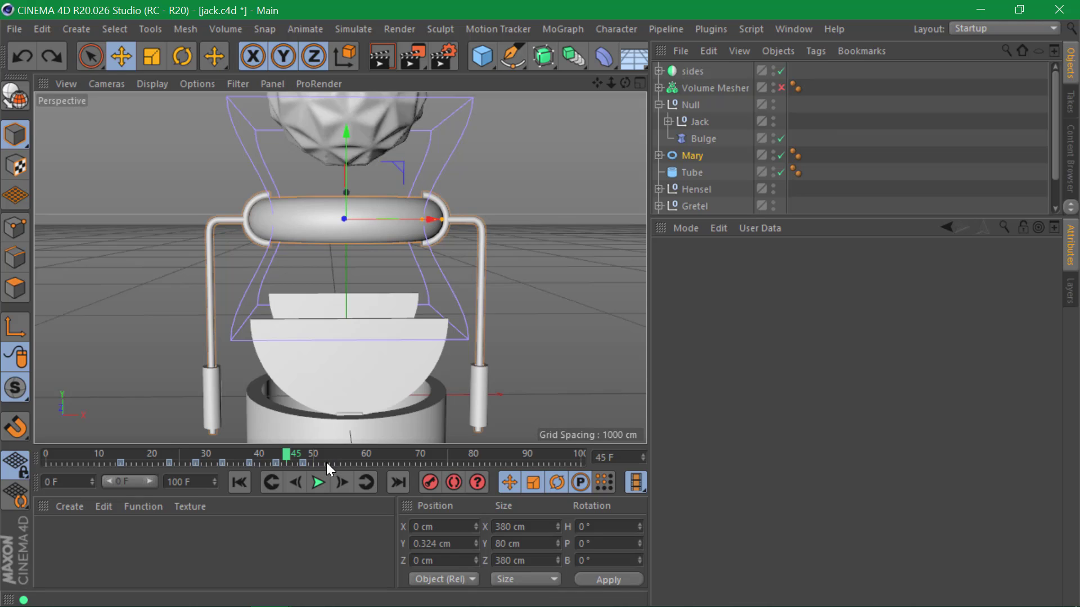
- Play the animation from frame 6 through Jack's descent to find where he passes back through the ring
{"action": "left_click_drag", "start_coordinate": [291, 448], "coordinate": [84, 440]}
{"action": "left_click", "coordinate": [80, 445]}
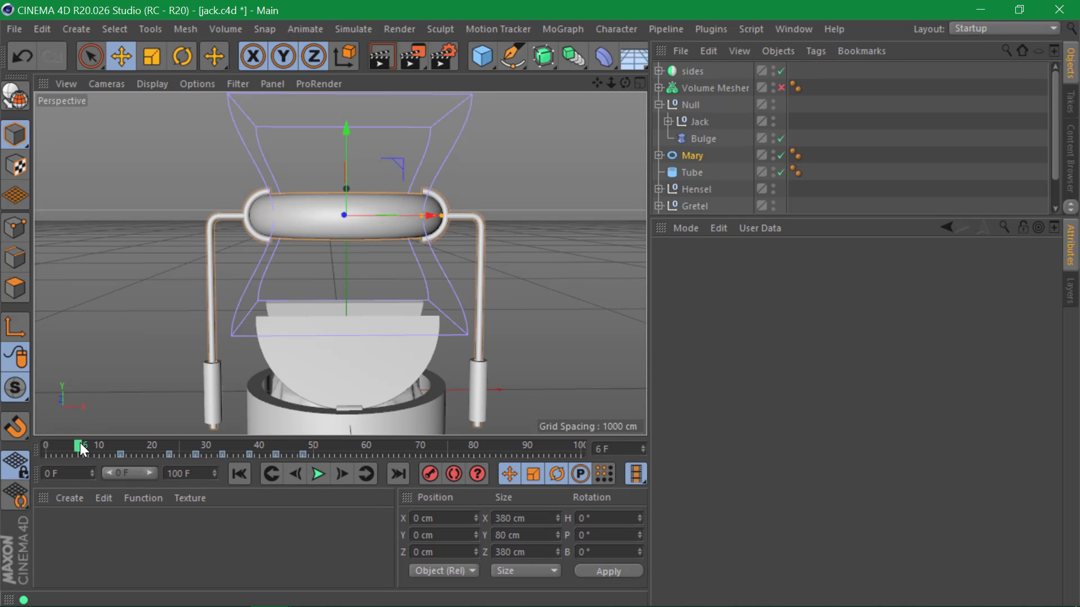
{"action": "left_click", "coordinate": [324, 479]}
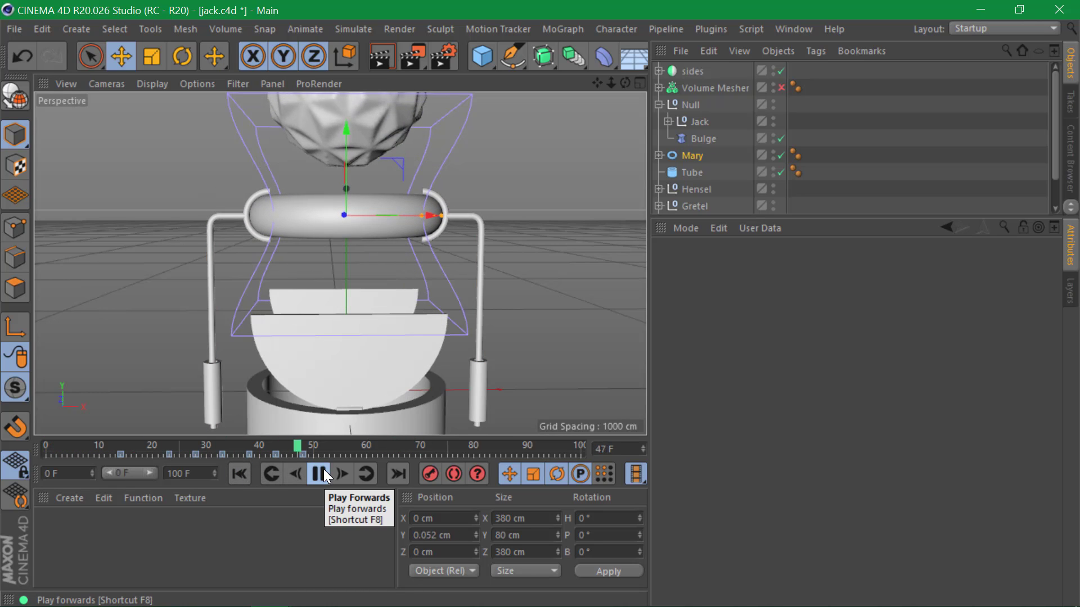
{"action": "left_click", "coordinate": [319, 474]}
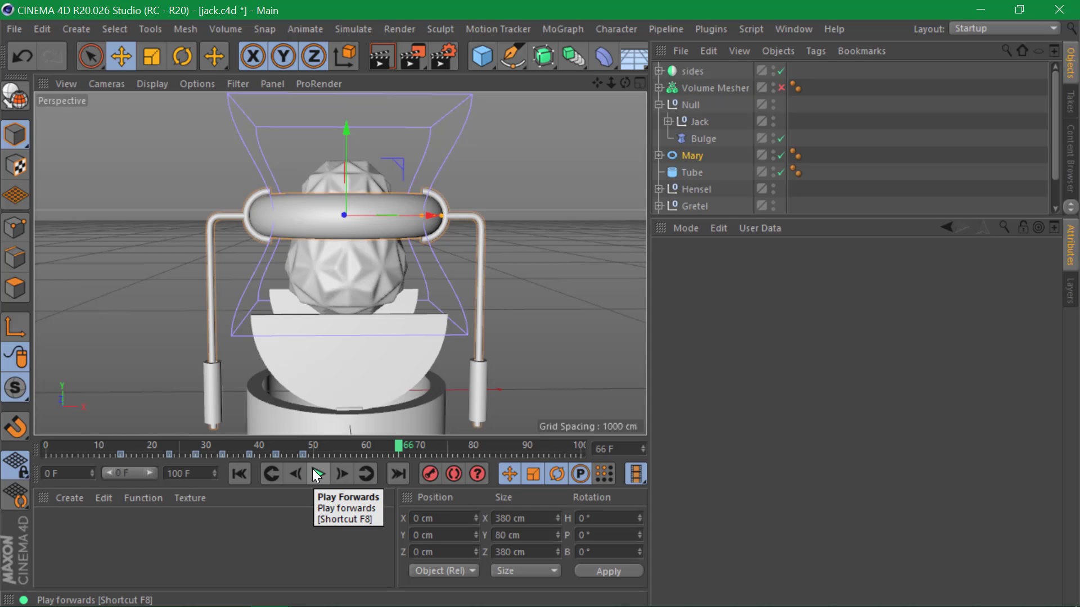
{"action": "left_click", "coordinate": [318, 475]}
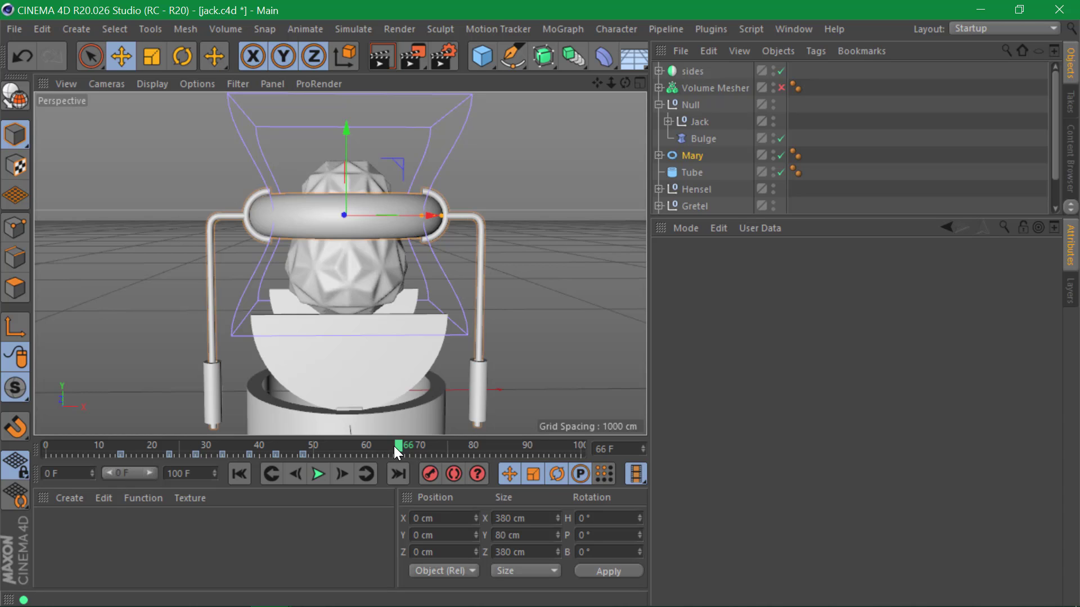
- Copy Mary's seven bounce keys from frames 14 to 48 and shift the copies to start on frame 59
{"action": "left_click_drag", "start_coordinate": [393, 443], "coordinate": [95, 455]}
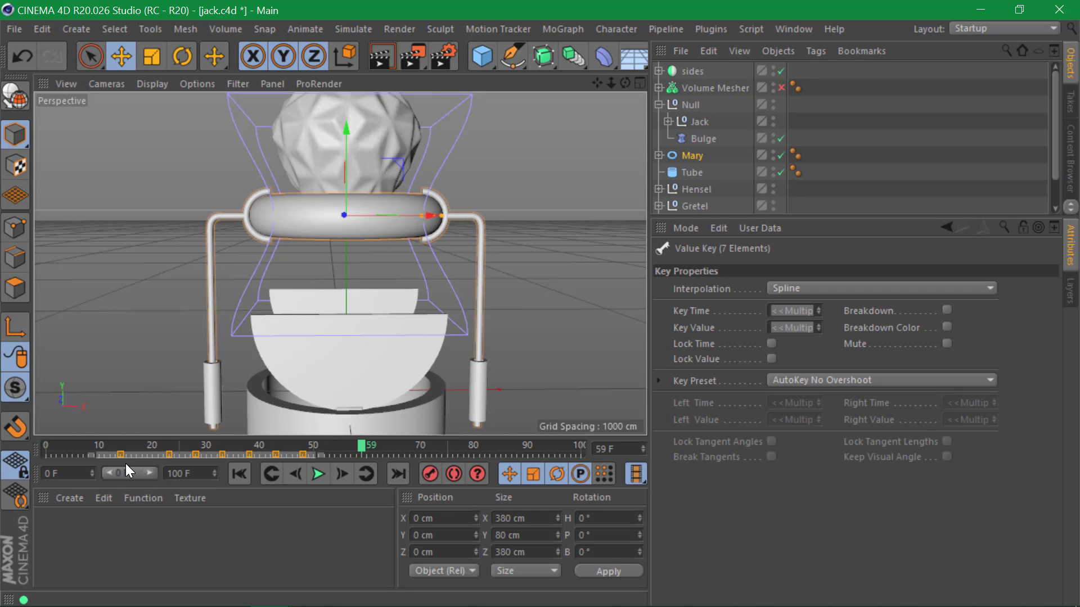
{"action": "key", "text": "ctrl+v"}
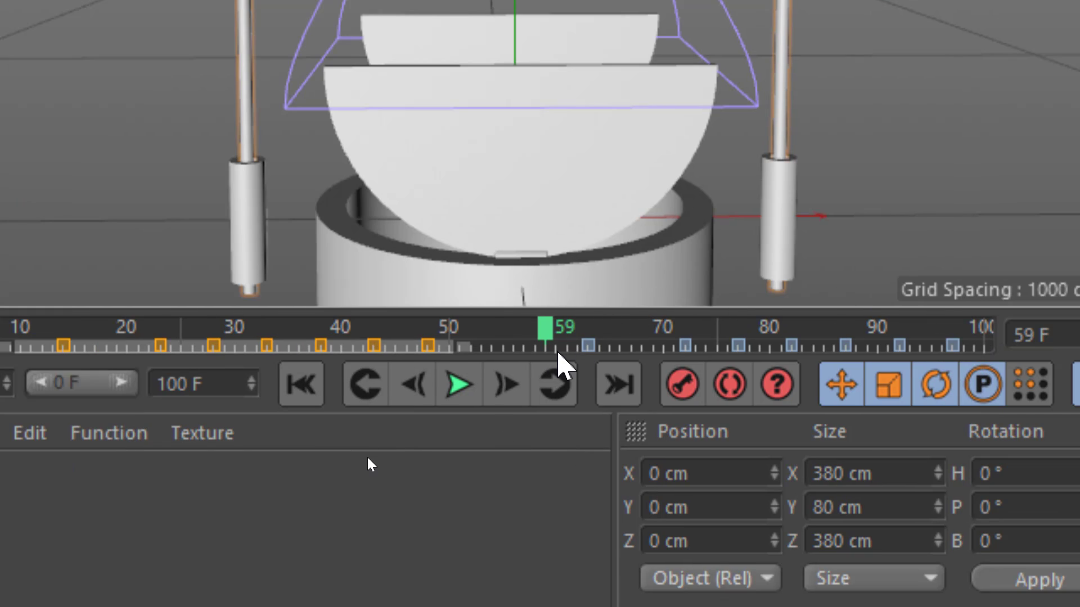
{"action": "left_click_drag", "start_coordinate": [558, 346], "coordinate": [990, 348]}
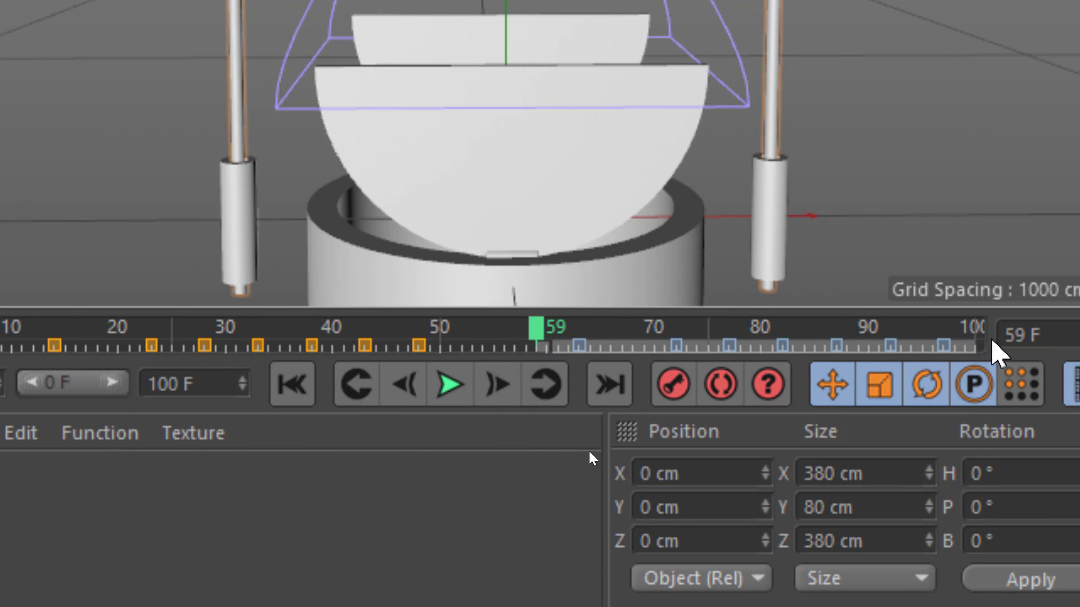
{"action": "left_click_drag", "start_coordinate": [576, 346], "coordinate": [622, 337]}
- Change Mary's copied Y-position key on frame 68 to -53 cm
{"action": "left_click", "coordinate": [478, 350]}
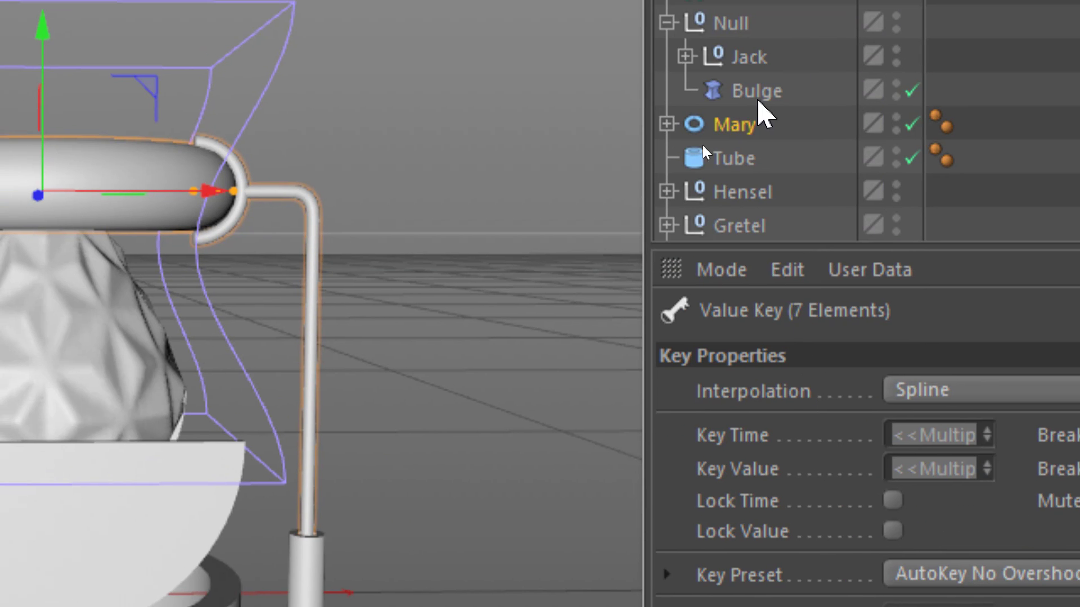
{"action": "left_click", "coordinate": [740, 133]}
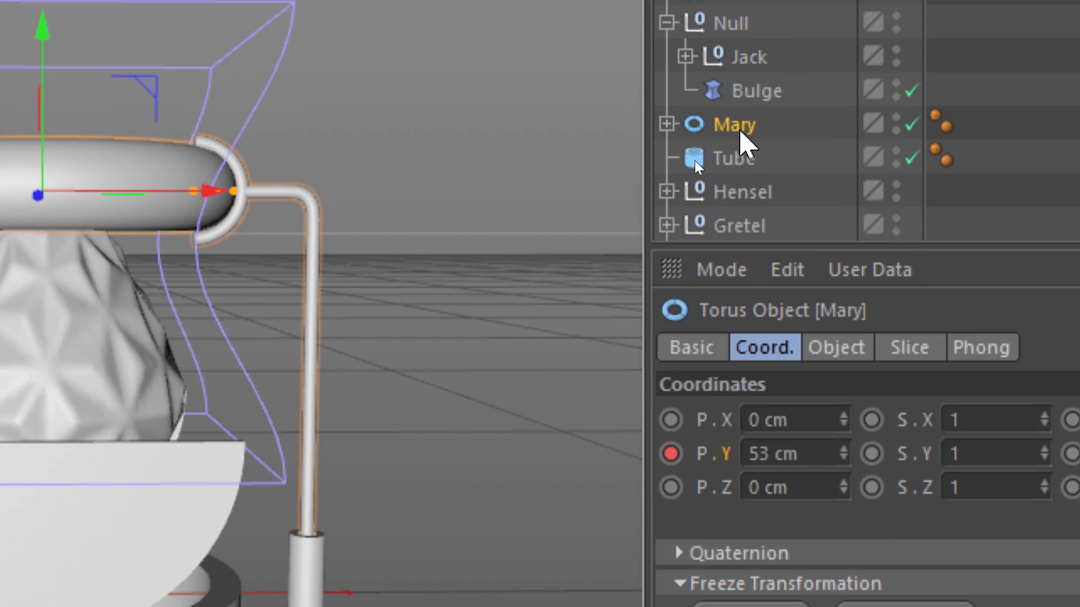
{"action": "left_click", "coordinate": [740, 112]}
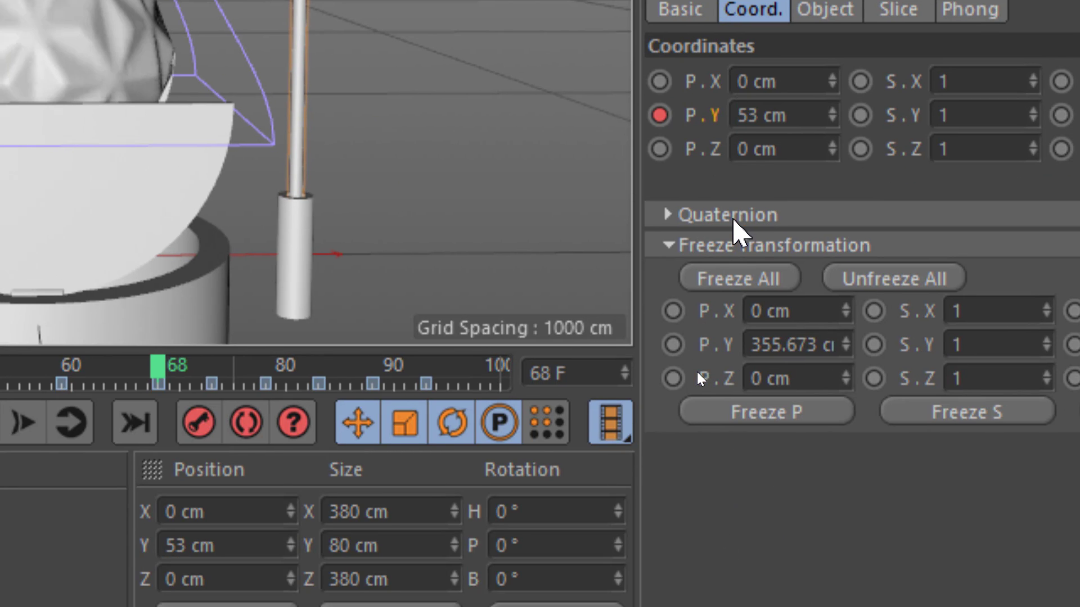
{"action": "type", "text": "-"}
{"action": "key", "text": "Return"}
{"action": "left_click", "coordinate": [660, 115]}
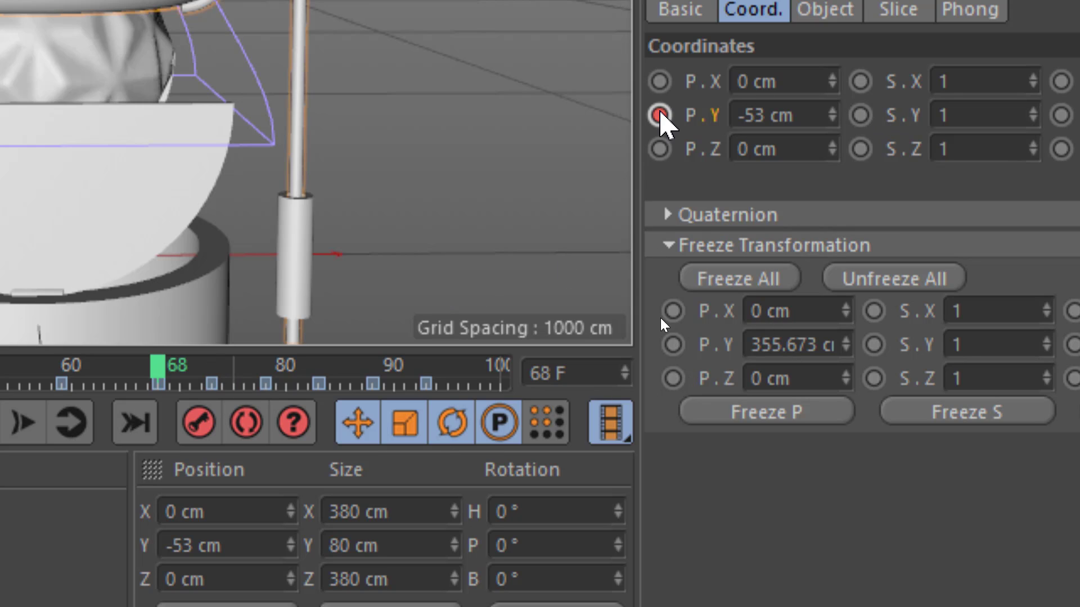
- Change Mary's copied Y-position key on frame 73 to 20 cm
{"action": "left_click", "coordinate": [211, 371]}
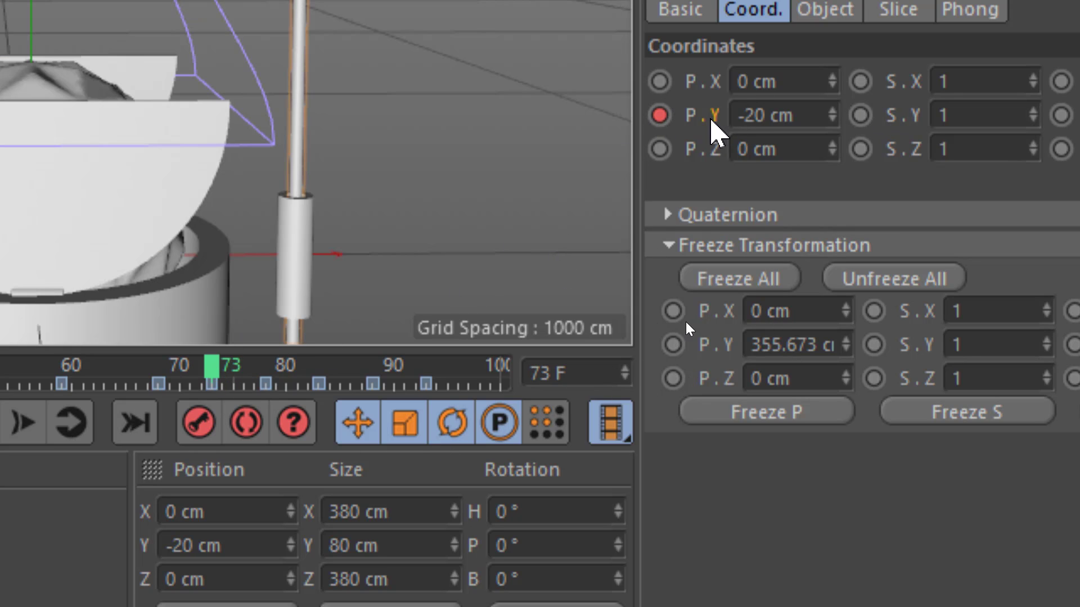
{"action": "left_click", "coordinate": [748, 116]}
{"action": "key", "text": "BackSpace"}
{"action": "key", "text": "Return"}
{"action": "left_click", "coordinate": [659, 116]}
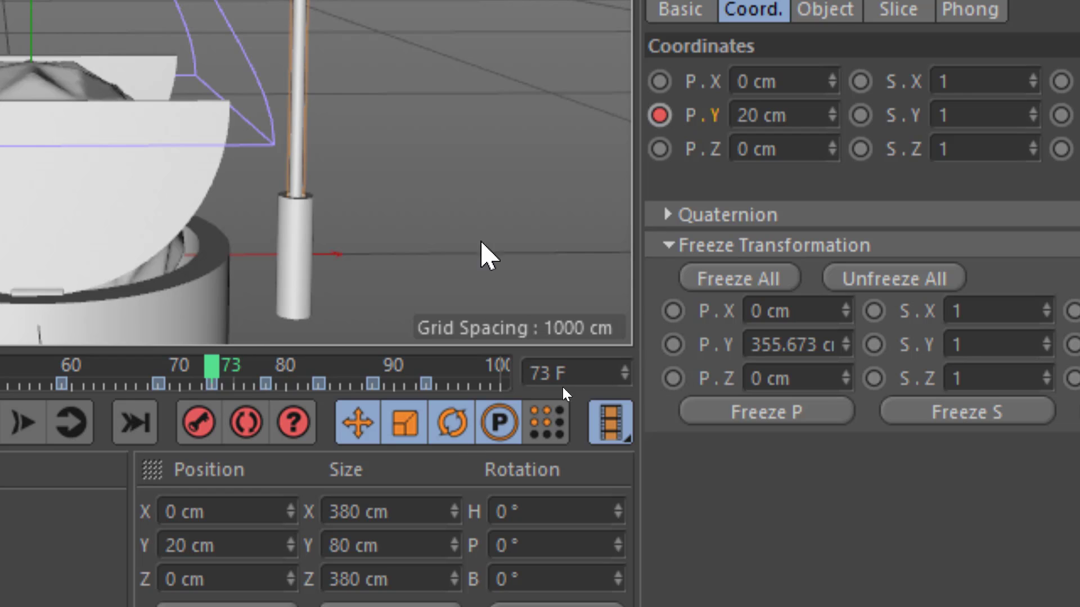
- Change Mary's copied Y-position key on frame 78 to -5 cm
{"action": "left_click", "coordinate": [266, 384]}
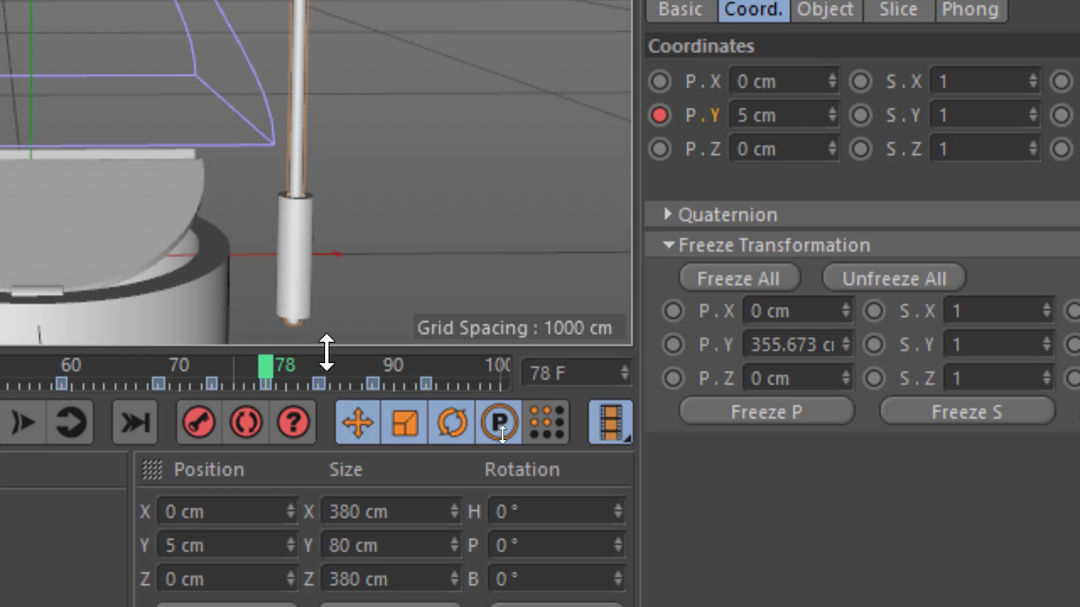
{"action": "left_click", "coordinate": [737, 116]}
{"action": "type", "text": "-"}
{"action": "key", "text": "Return"}
{"action": "left_click", "coordinate": [661, 116]}
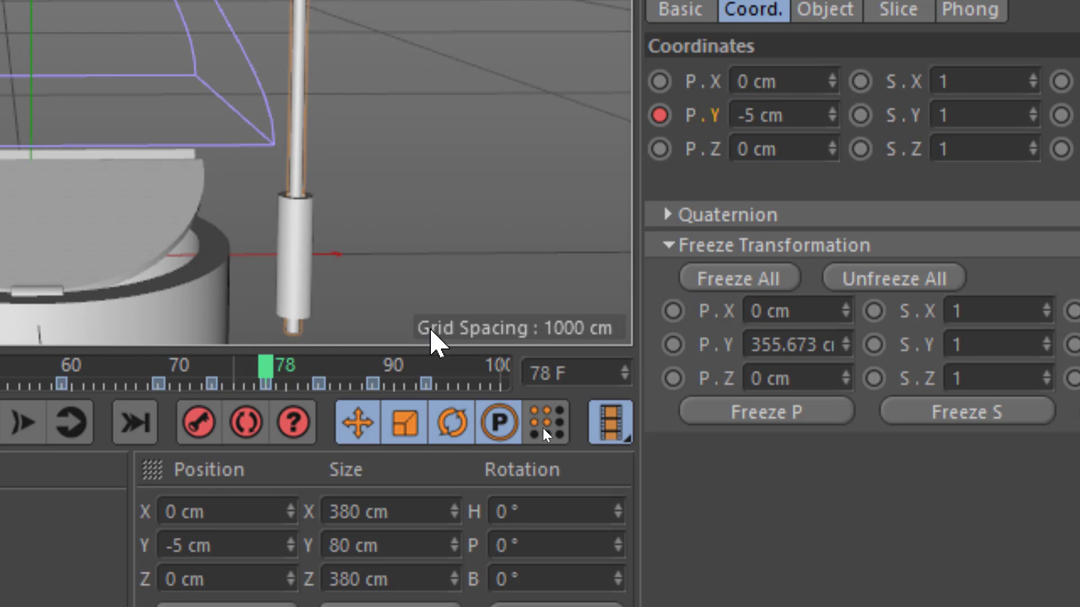
- Change Mary's copied Y-position key on frame 83 to 2 cm
{"action": "left_click", "coordinate": [322, 371]}
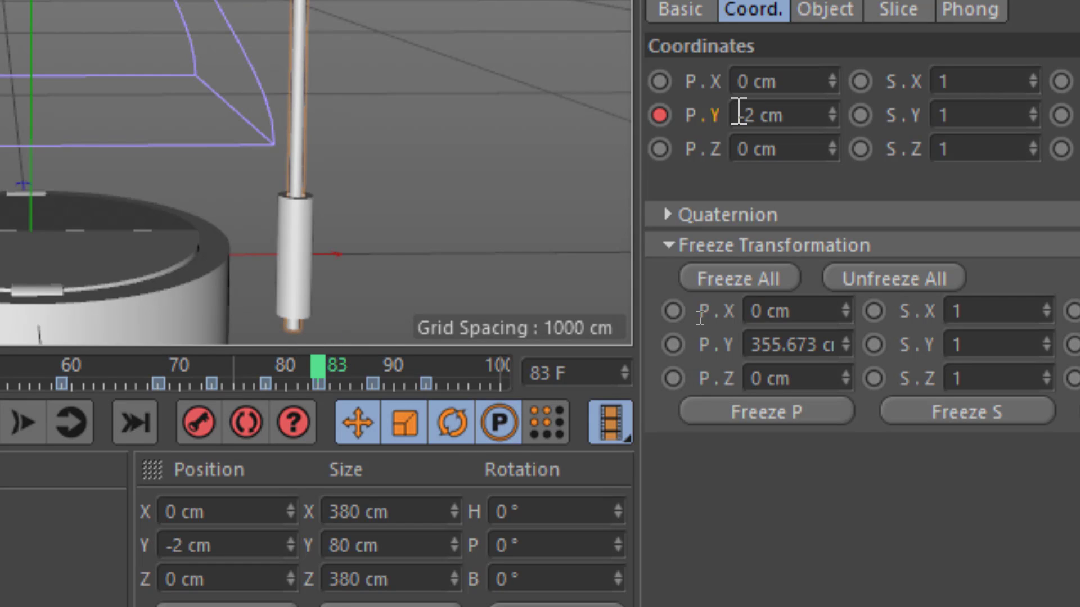
{"action": "left_click", "coordinate": [751, 119]}
{"action": "key", "text": "BackSpace"}
{"action": "key", "text": "Return"}
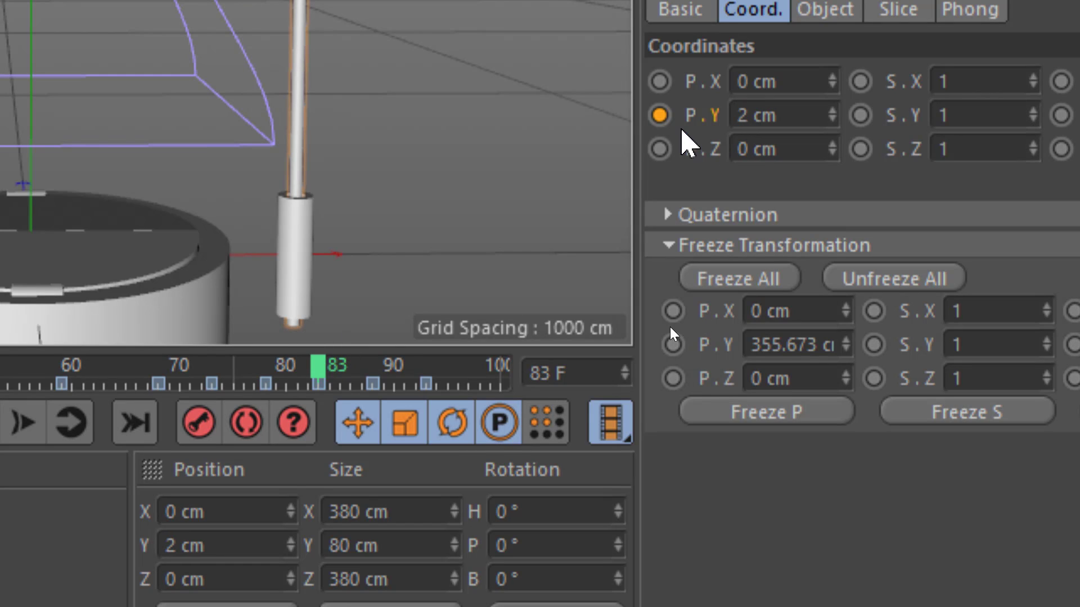
{"action": "left_click", "coordinate": [659, 116]}
- Change Mary's copied Y-position key on frame 88 to -0.5 cm
{"action": "left_click", "coordinate": [371, 372]}
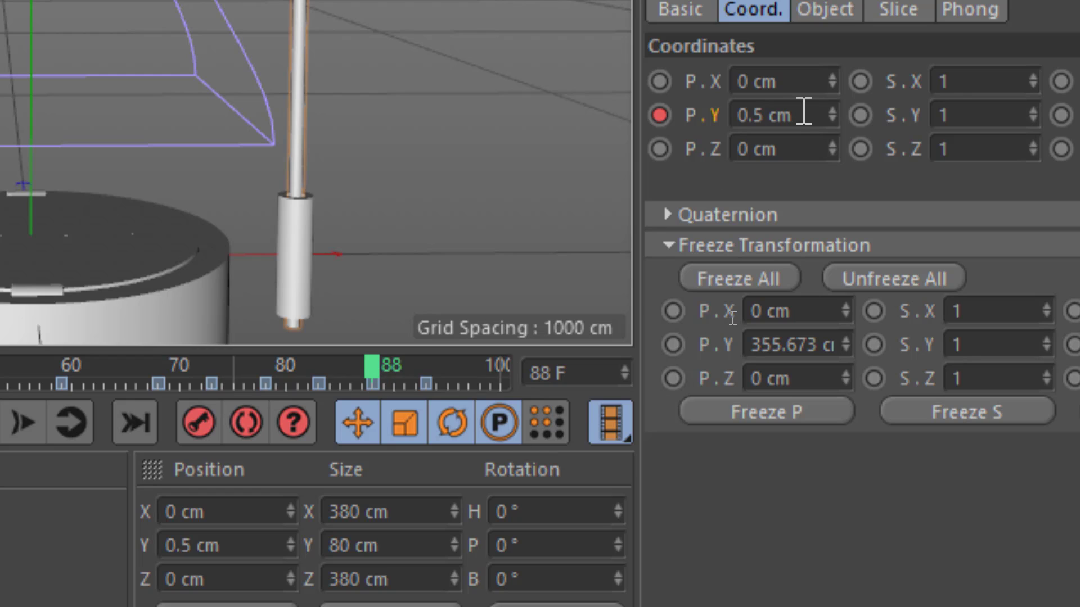
{"action": "left_click", "coordinate": [739, 116]}
{"action": "type", "text": "-"}
{"action": "key", "text": "Return"}
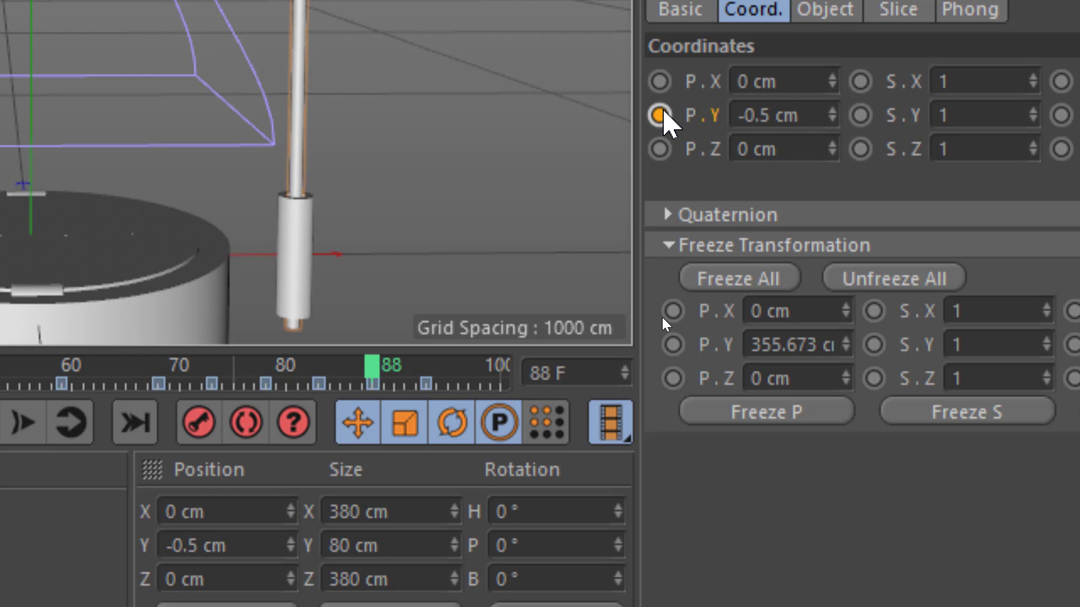
{"action": "left_click", "coordinate": [660, 116]}
{"action": "left_click", "coordinate": [433, 373]}
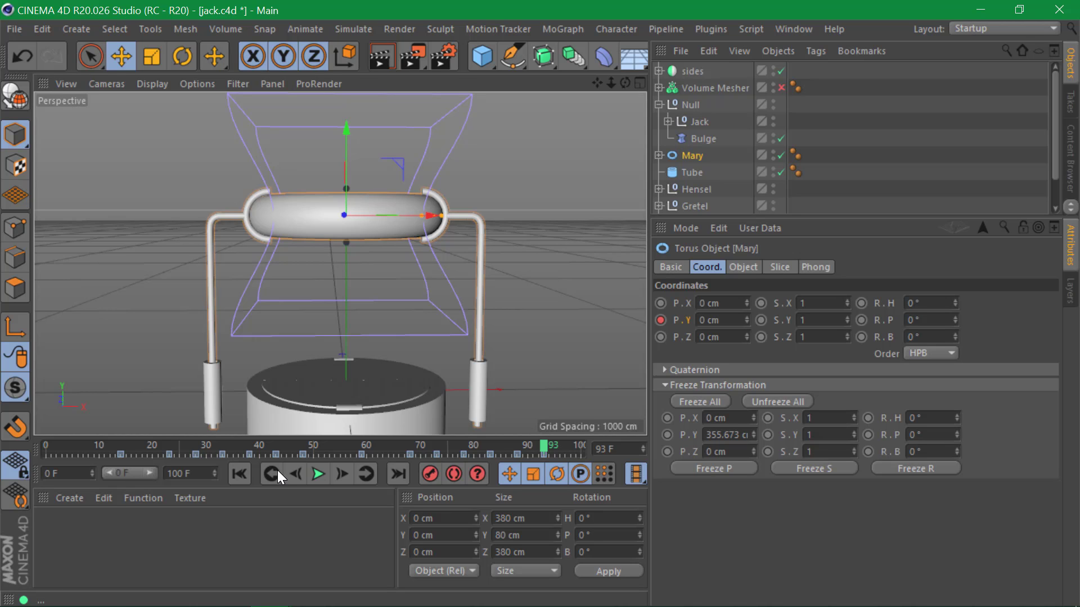
- Play the animation from the first frame to check Mary's bounce against Jack's jump and fall
{"action": "left_click", "coordinate": [239, 476]}
{"action": "left_click", "coordinate": [318, 474]}
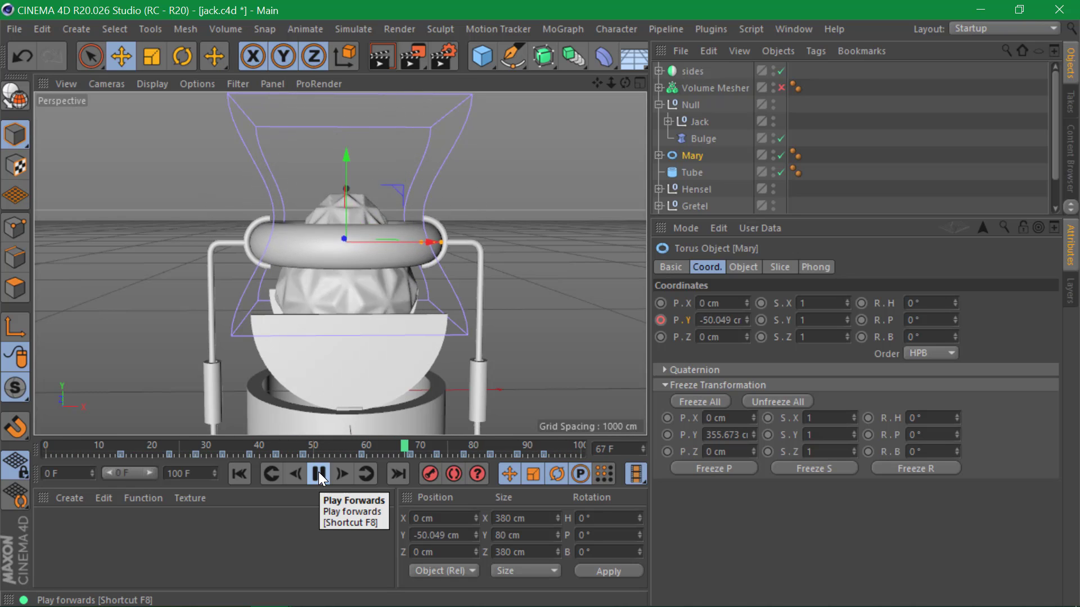
{"action": "left_click", "coordinate": [318, 475]}
- Delete Mary's seven copied bounce keys from frames 59 to 93
{"action": "left_click_drag", "start_coordinate": [526, 464], "coordinate": [554, 465]}
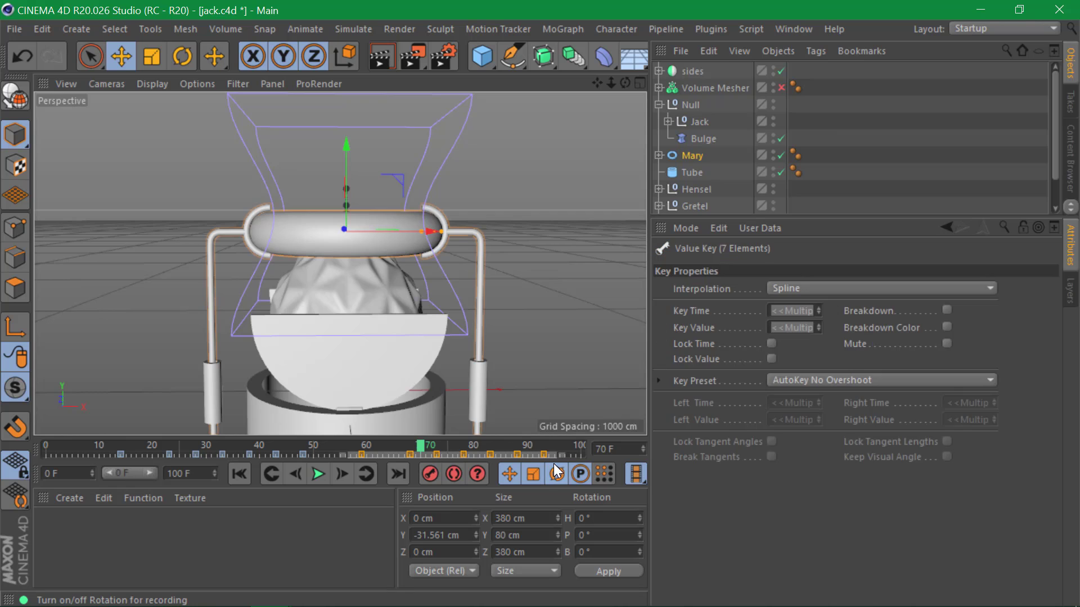
{"action": "key", "text": "Delete"}
{"action": "left_click", "coordinate": [309, 457]}
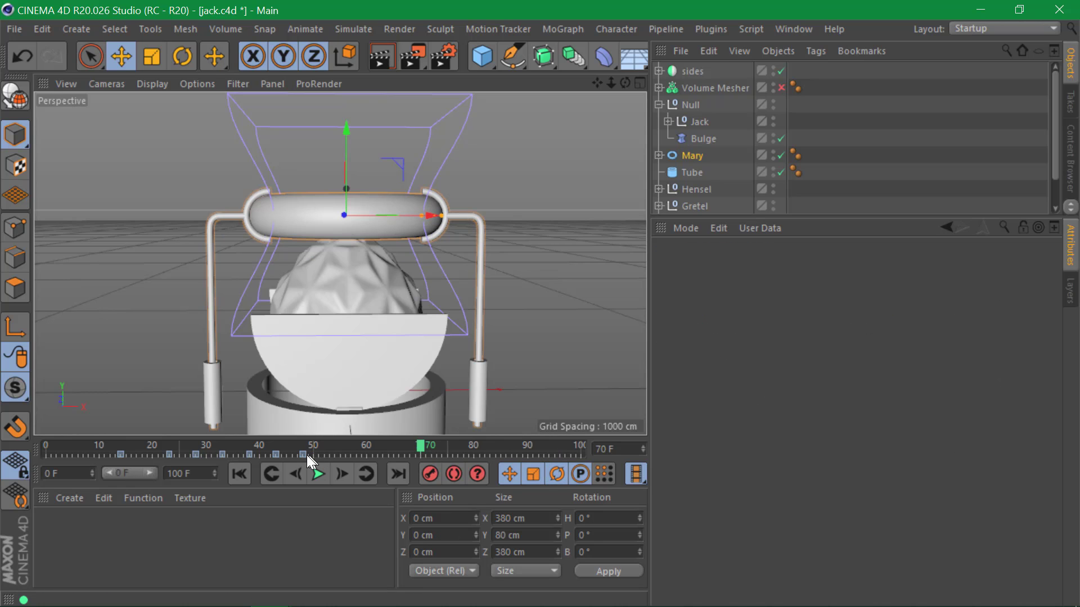
- Copy Mary's seven bounce keys from frames 14 to 48 again and shift the copies to start on frame 60
{"action": "left_click_drag", "start_coordinate": [417, 443], "coordinate": [362, 447]}
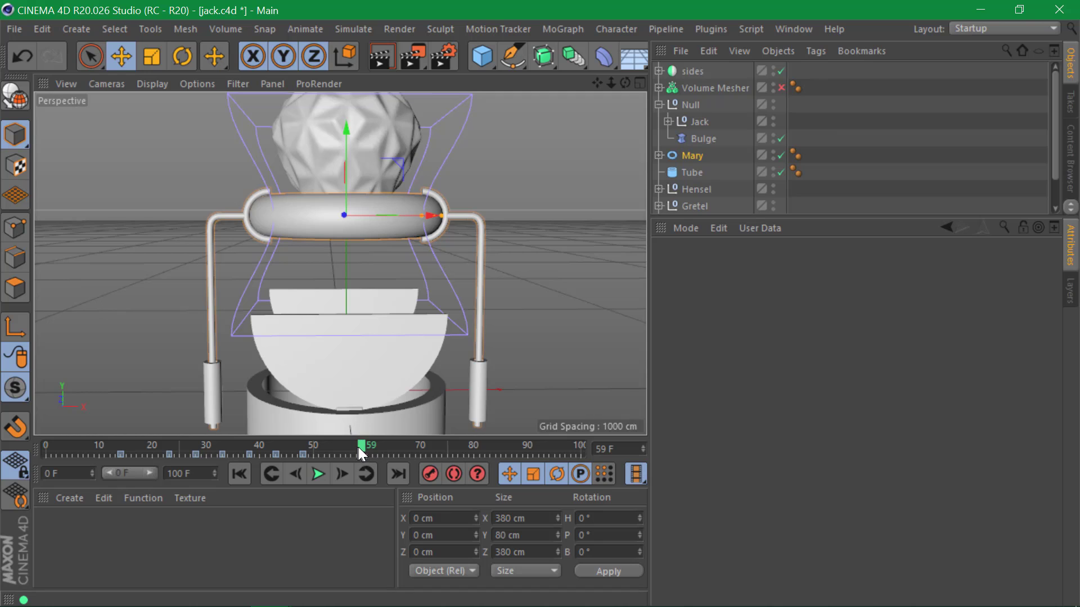
{"action": "left_click_drag", "start_coordinate": [359, 446], "coordinate": [368, 445]}
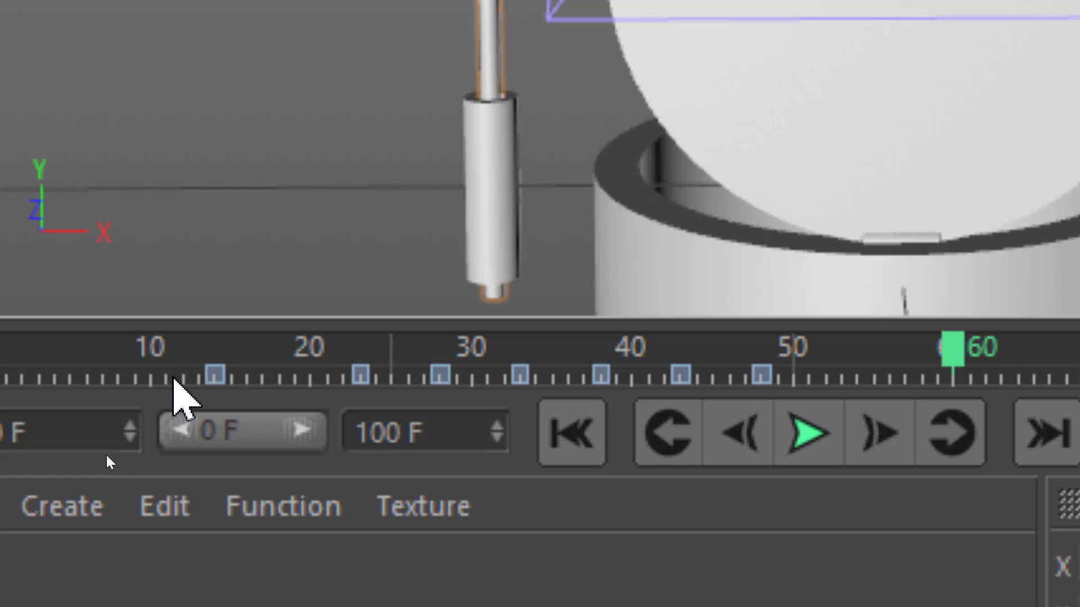
{"action": "left_click_drag", "start_coordinate": [174, 380], "coordinate": [817, 431]}
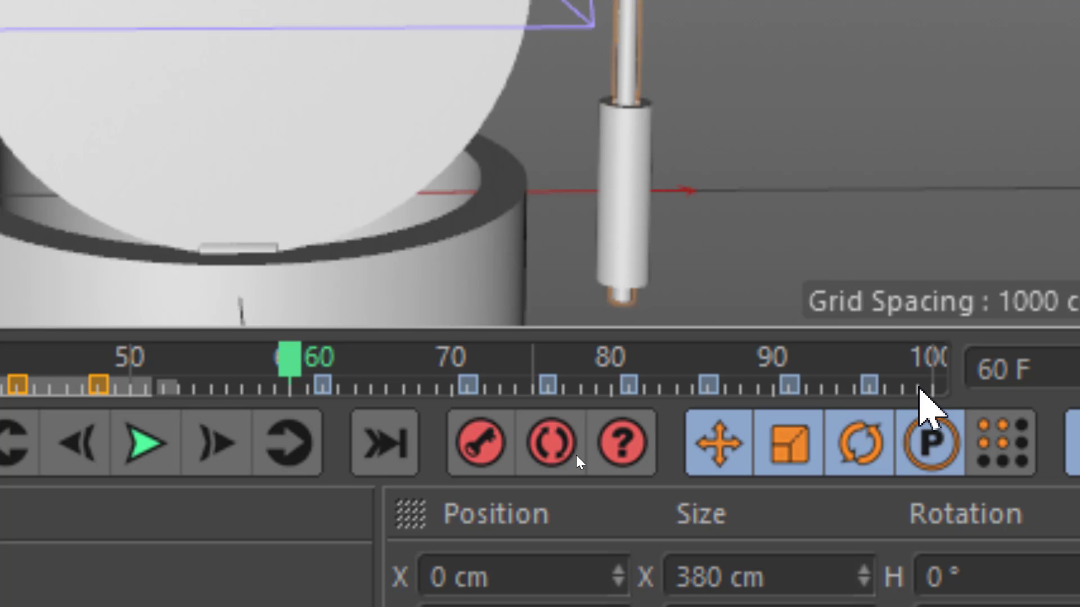
{"action": "left_click_drag", "start_coordinate": [920, 389], "coordinate": [263, 356]}
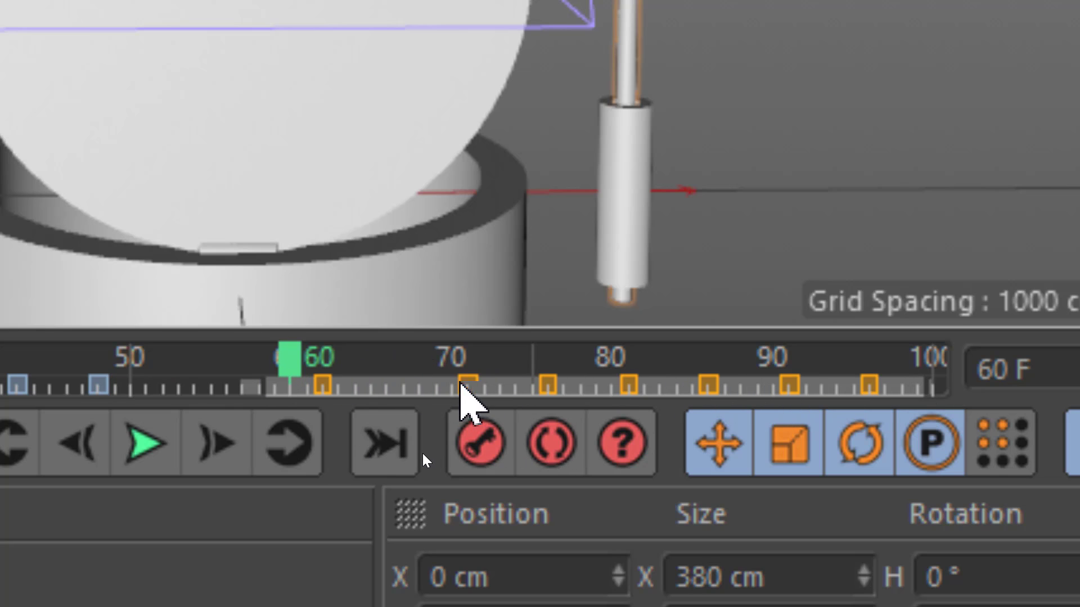
{"action": "left_click_drag", "start_coordinate": [462, 385], "coordinate": [440, 389]}
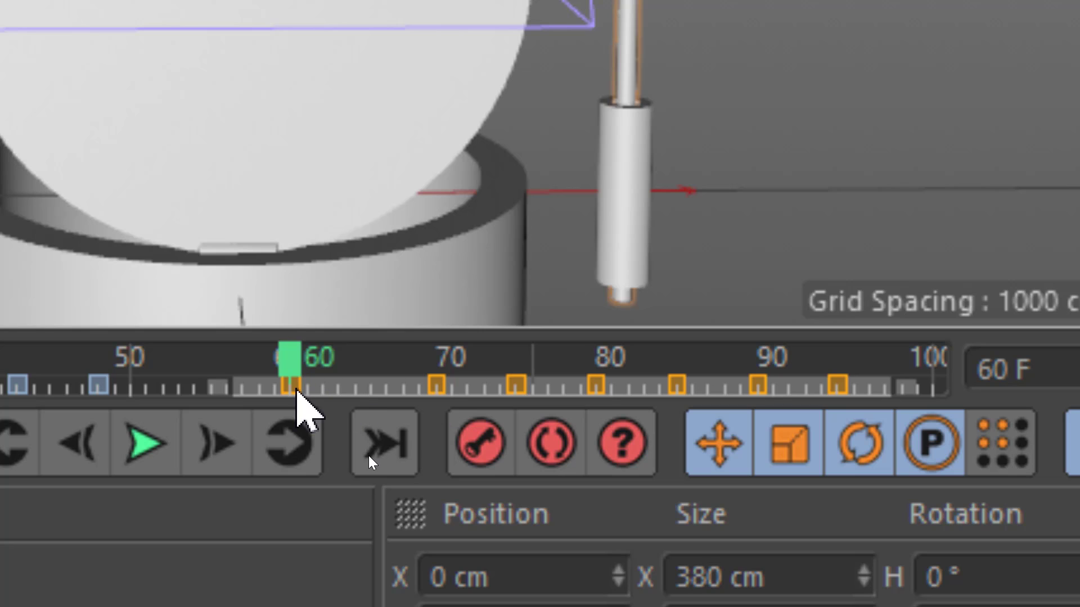
{"action": "left_click", "coordinate": [295, 387]}
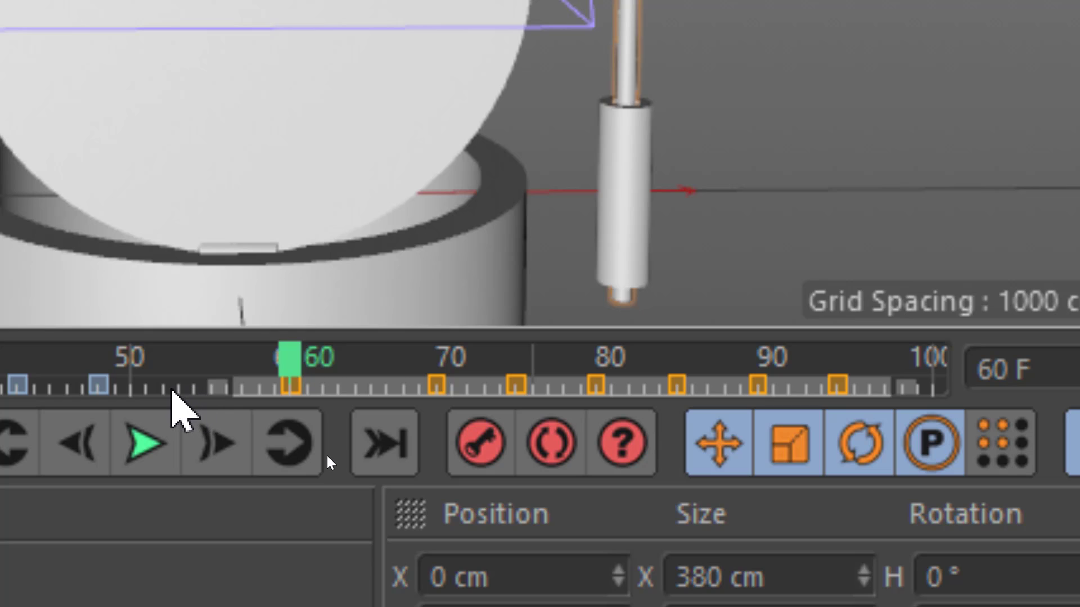
{"action": "left_click", "coordinate": [158, 391]}
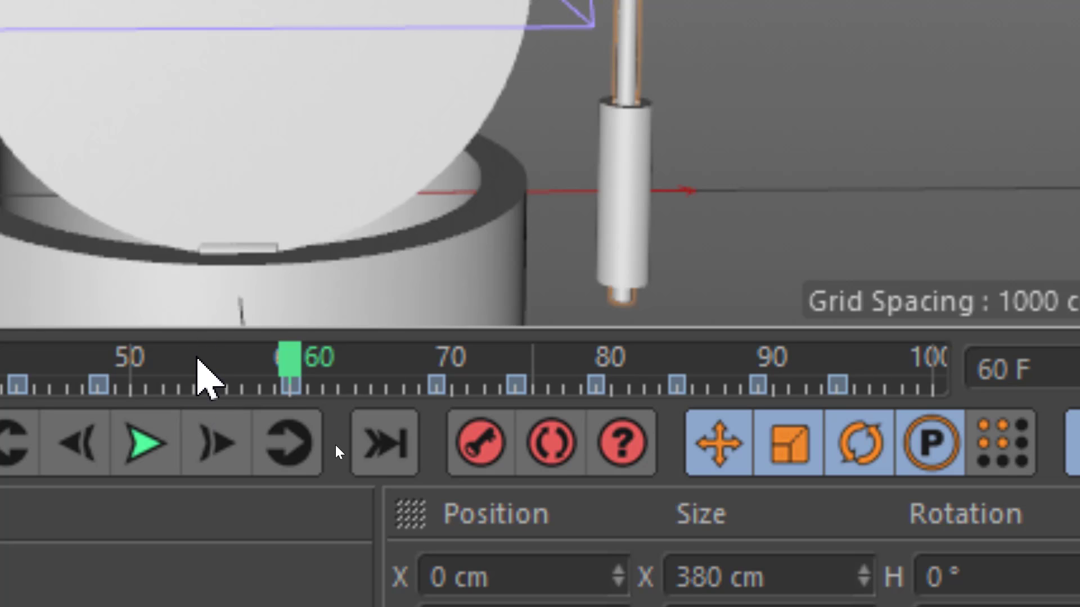
{"action": "mouse_move", "coordinate": [290, 368]}
{"action": "left_mouse_down"}
{"action": "mouse_move", "coordinate": [376, 368]}
{"action": "mouse_move", "coordinate": [284, 380]}
{"action": "left_mouse_up"}
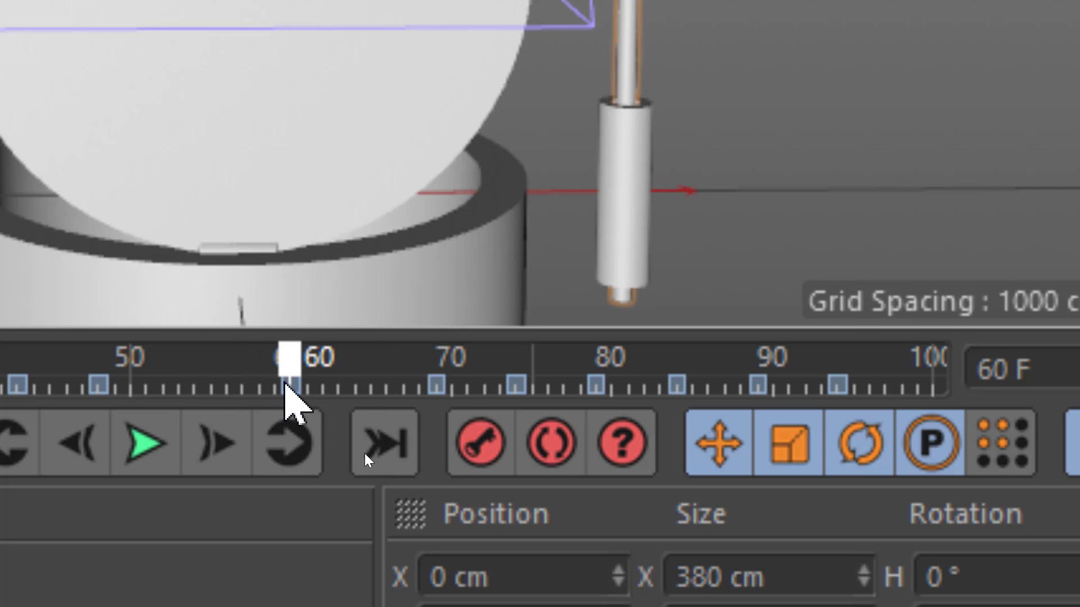
{"action": "left_click_drag", "start_coordinate": [155, 388], "coordinate": [235, 394]}
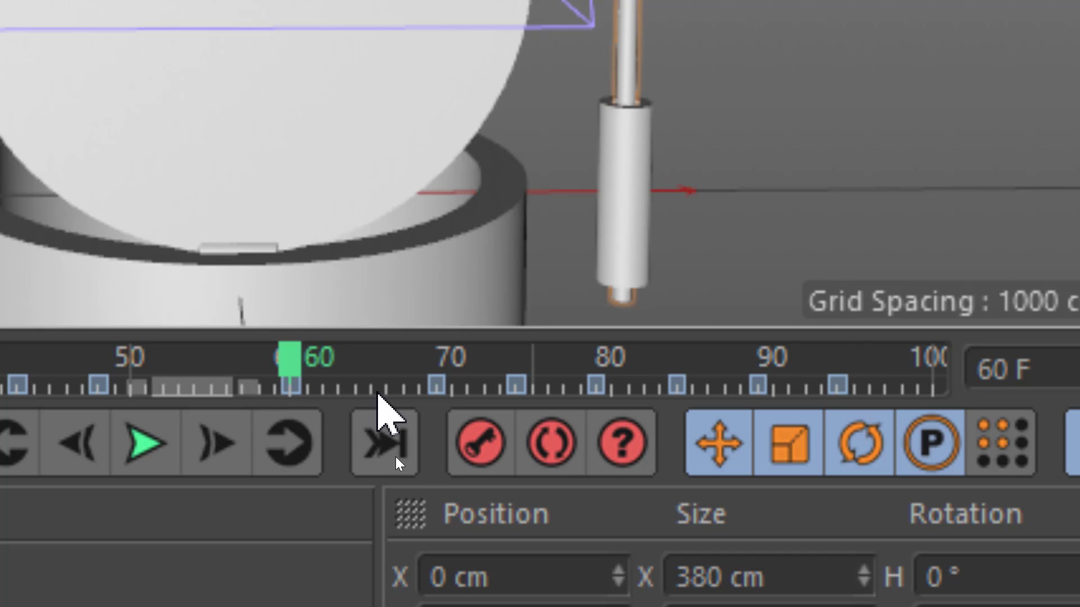
{"action": "left_click", "coordinate": [378, 391]}
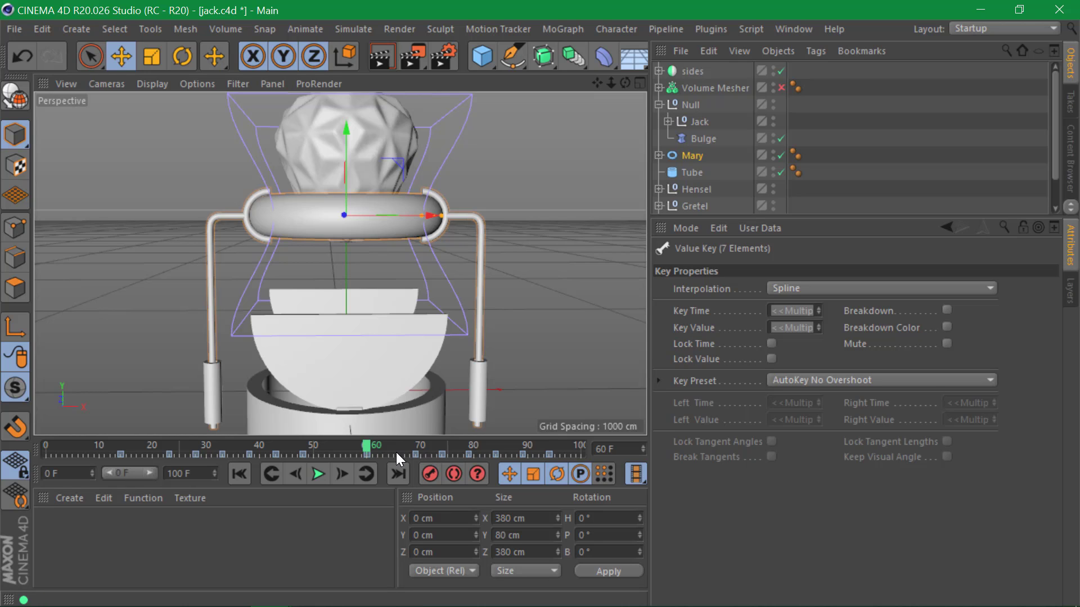
- Change Mary's copied Y-position key on frame 69 to -53 cm
{"action": "left_click", "coordinate": [693, 156]}
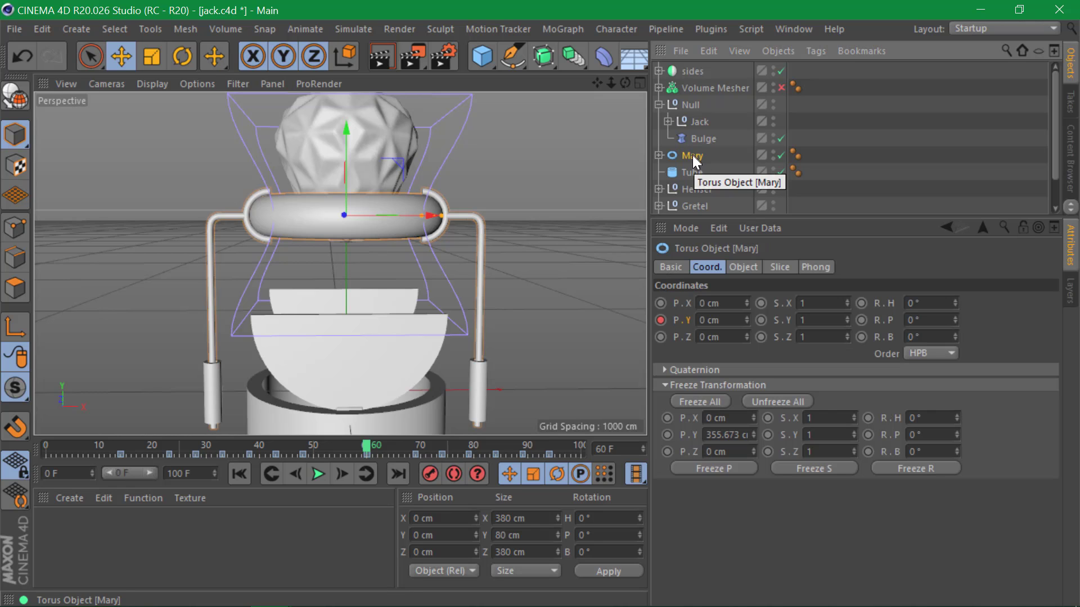
{"action": "left_click_drag", "start_coordinate": [382, 447], "coordinate": [415, 447]}
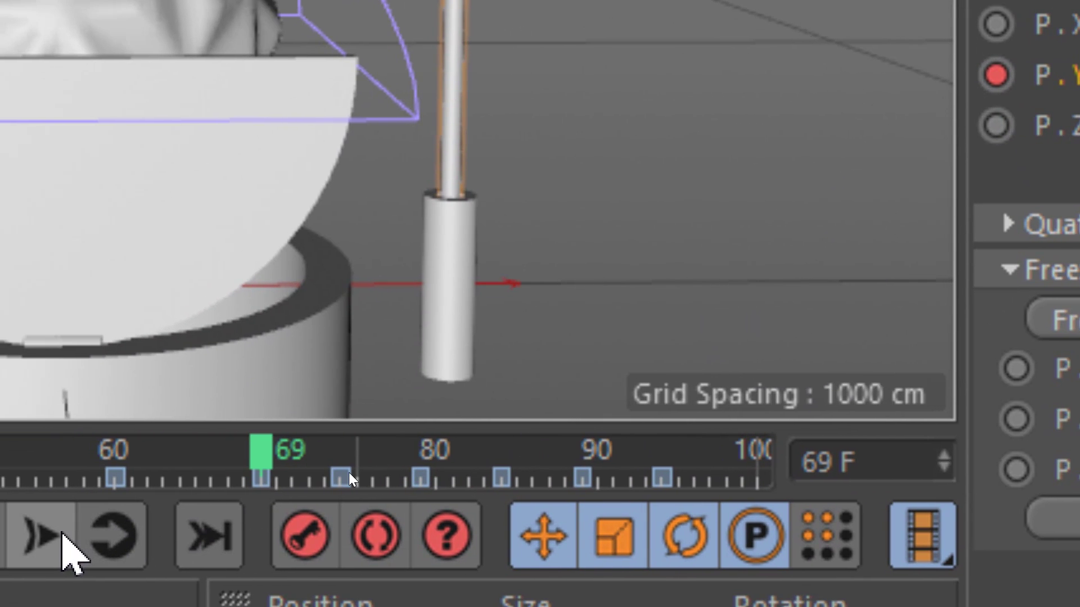
{"action": "left_click", "coordinate": [62, 532]}
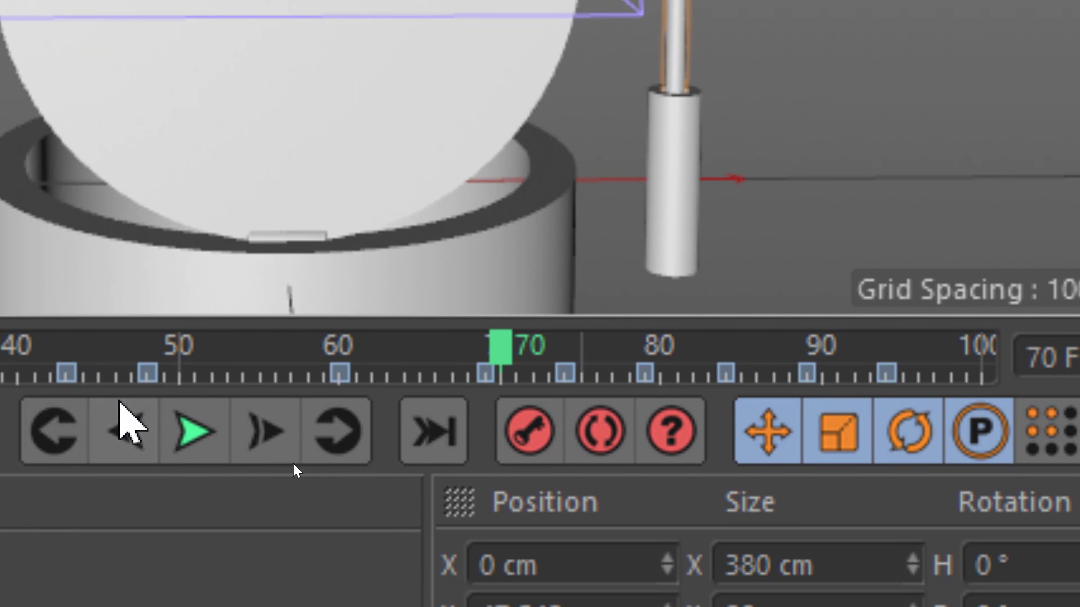
{"action": "left_click", "coordinate": [117, 417]}
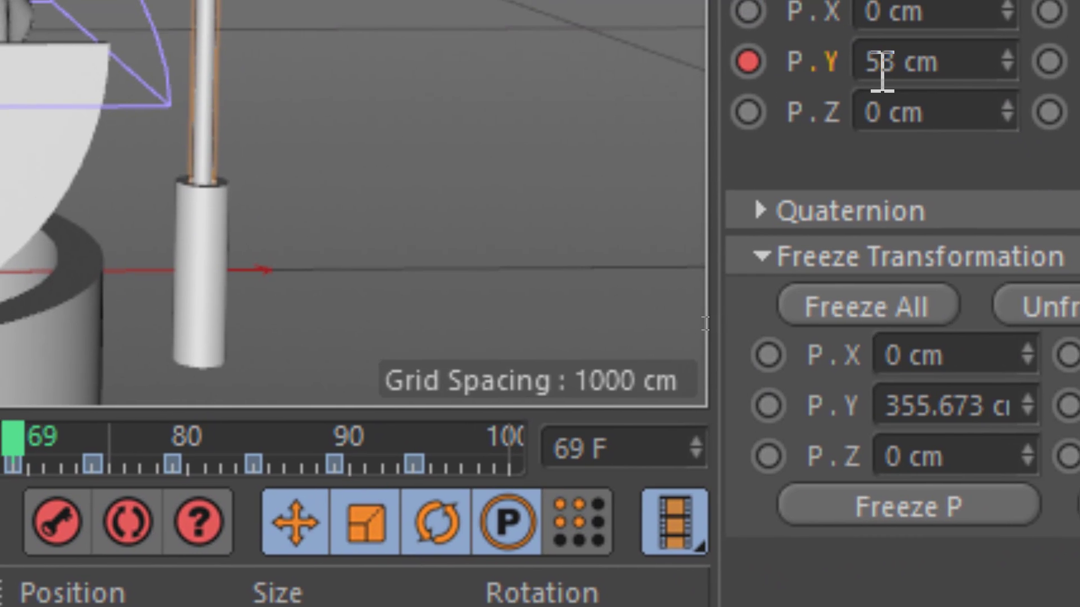
{"action": "left_click", "coordinate": [867, 62]}
{"action": "type", "text": "-"}
{"action": "key", "text": "Return"}
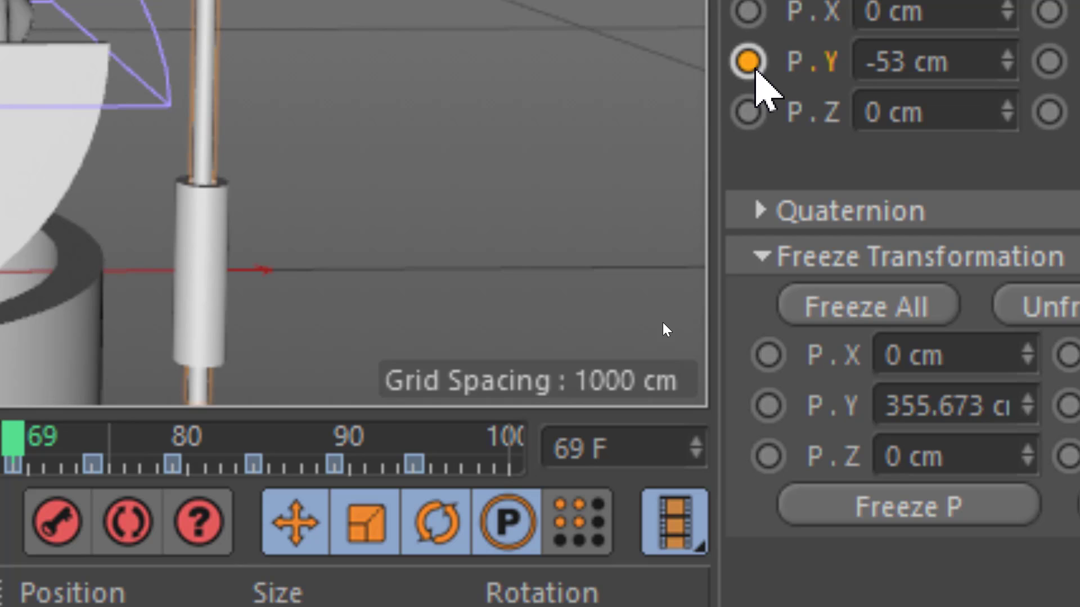
{"action": "left_click", "coordinate": [754, 71]}
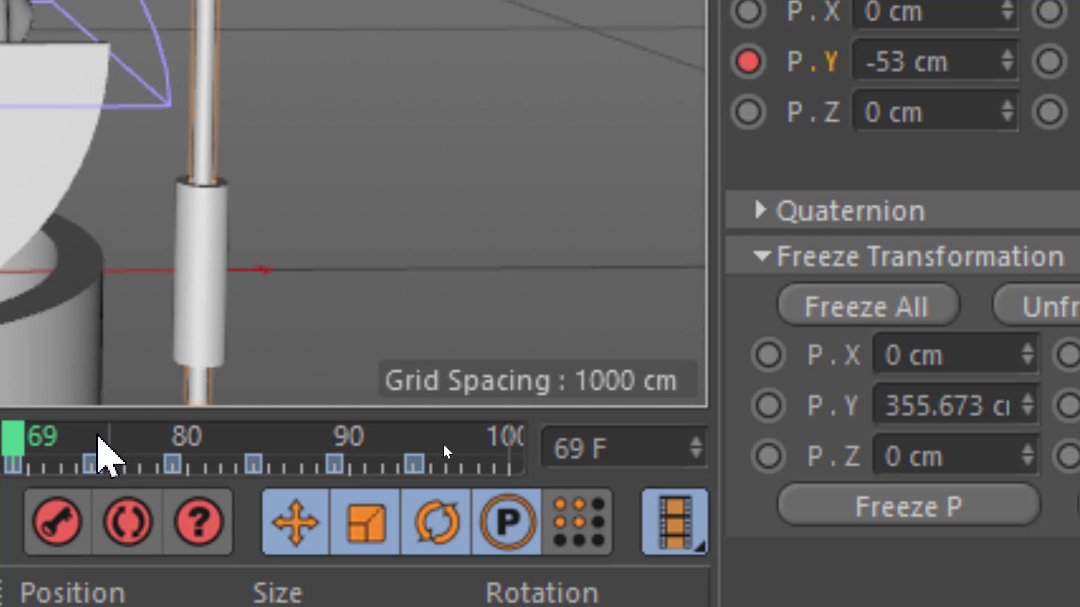
- Change Mary's copied Y-position key on frame 74 to 20 cm
{"action": "left_click", "coordinate": [99, 437]}
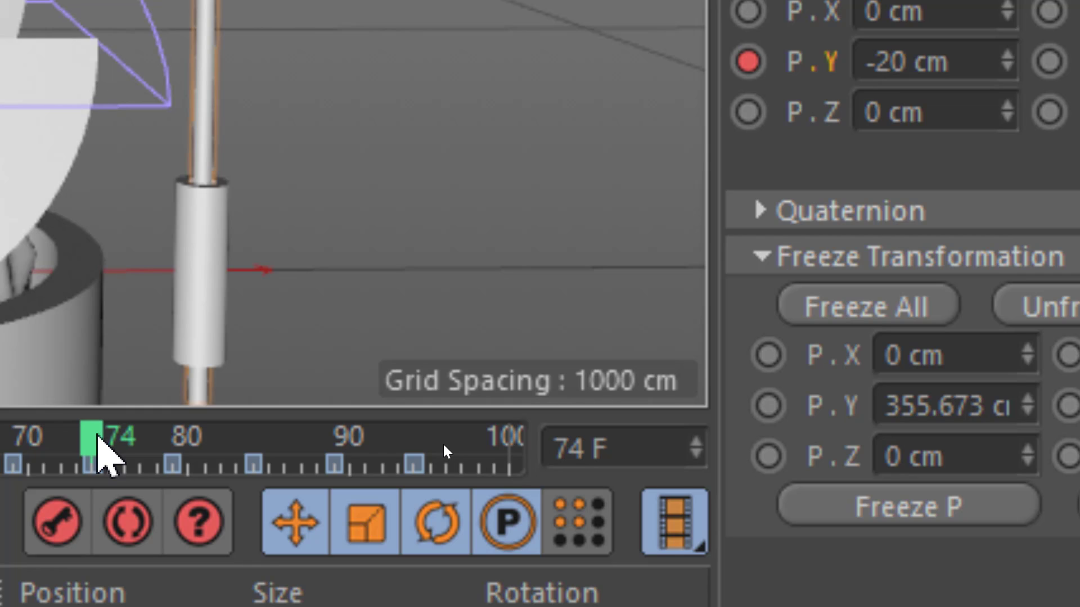
{"action": "left_click", "coordinate": [874, 62]}
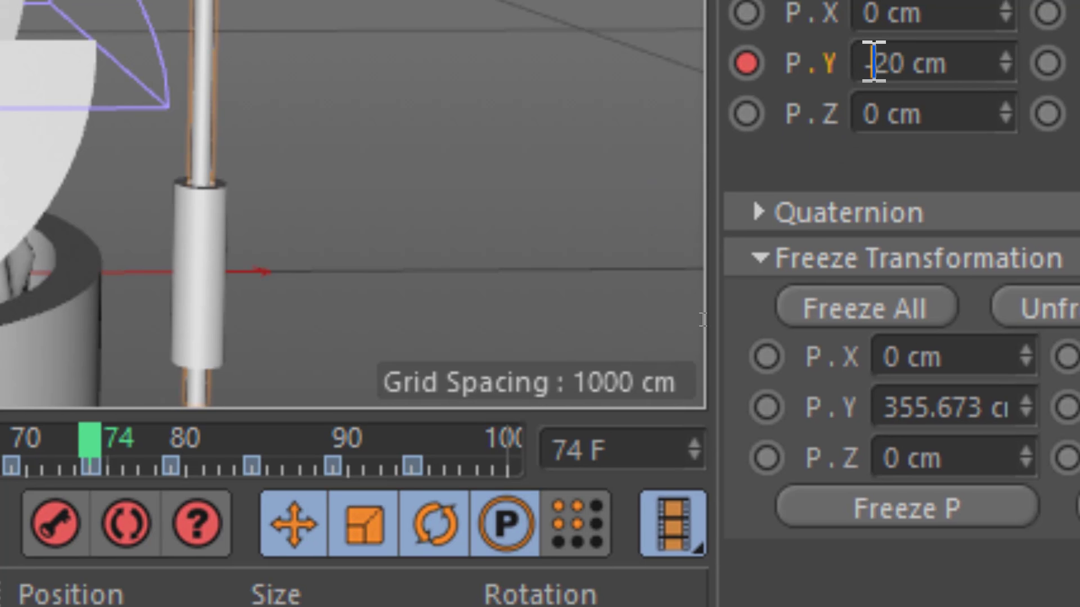
{"action": "key", "text": "BackSpace"}
{"action": "key", "text": "Return"}
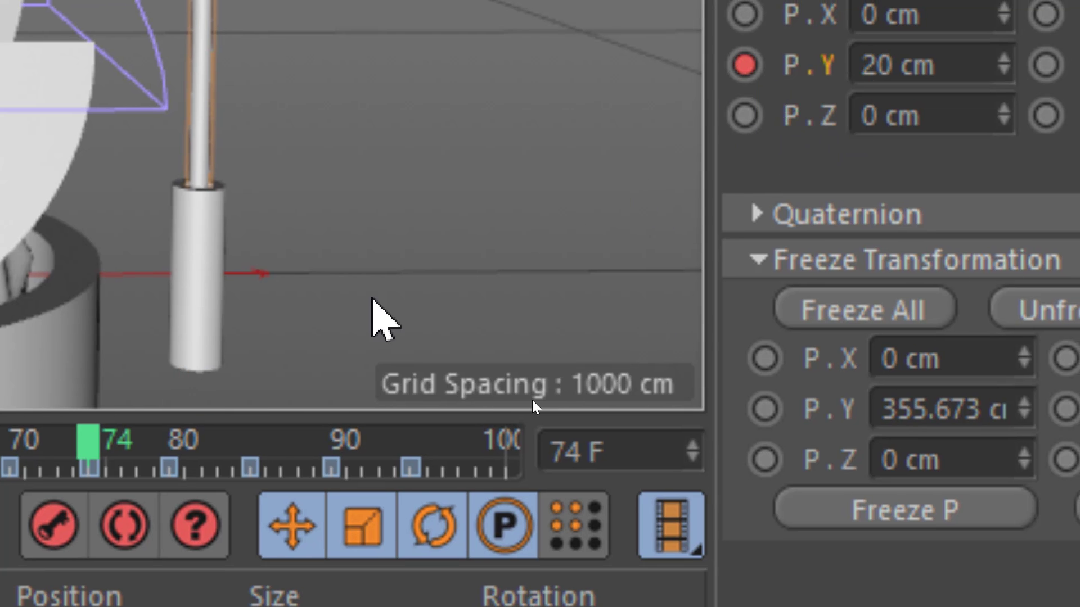
- Change Mary's copied Y-position key on frame 79 to -5 cm
{"action": "left_click", "coordinate": [178, 453]}
{"action": "left_click", "coordinate": [811, 99]}
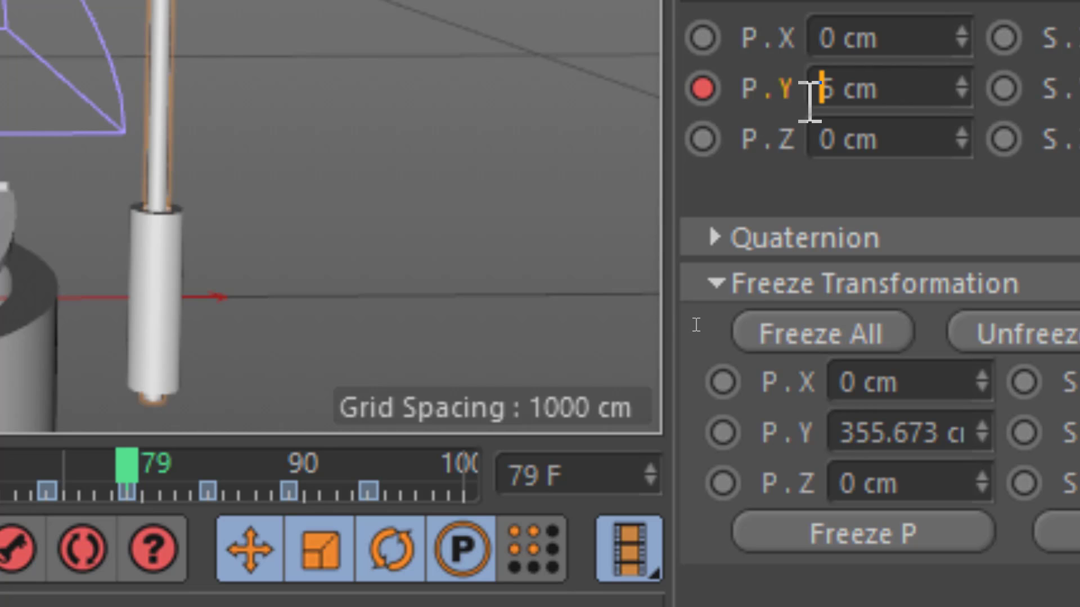
{"action": "type", "text": "-"}
{"action": "key", "text": "Return"}
{"action": "left_click", "coordinate": [703, 89]}
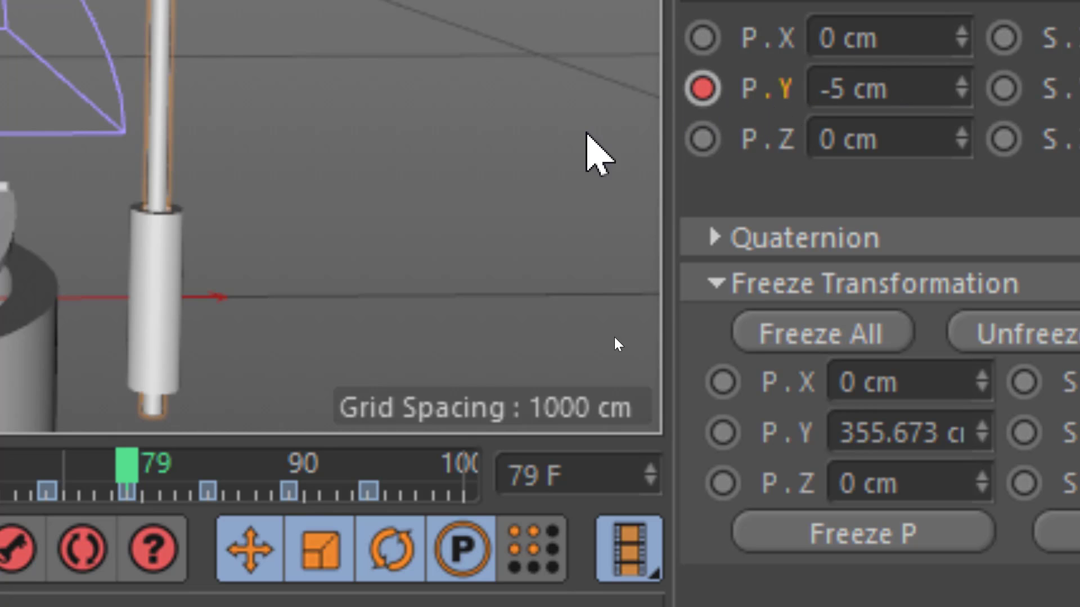
- Change Mary's copied Y-position key on frame 84 to 2 cm
{"action": "left_click_drag", "start_coordinate": [219, 473], "coordinate": [208, 470]}
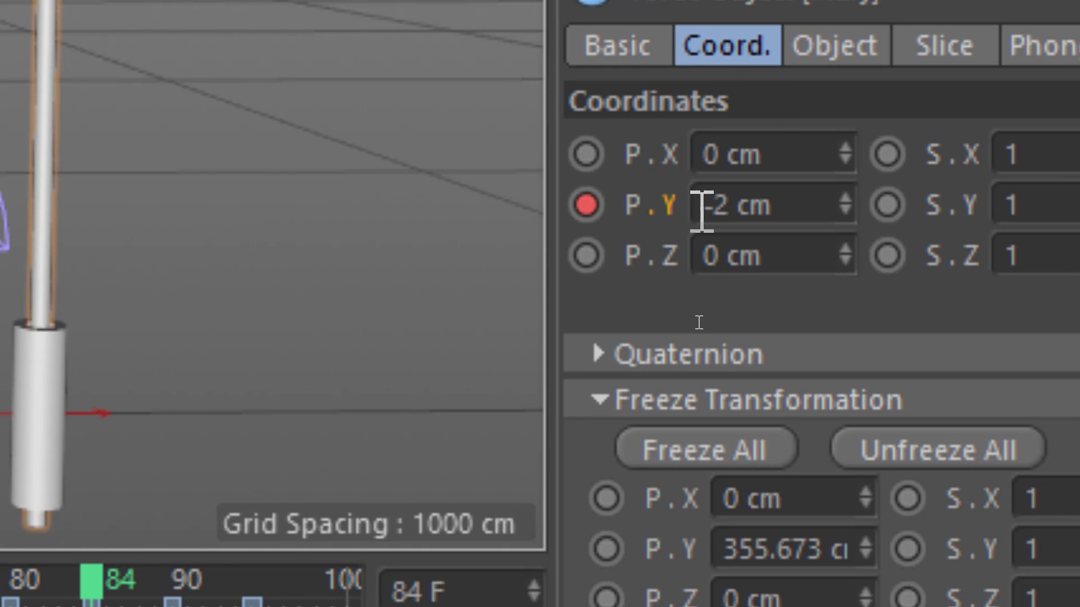
{"action": "left_click", "coordinate": [828, 95]}
{"action": "key", "text": "BackSpace"}
{"action": "key", "text": "Return"}
{"action": "left_click", "coordinate": [586, 205]}
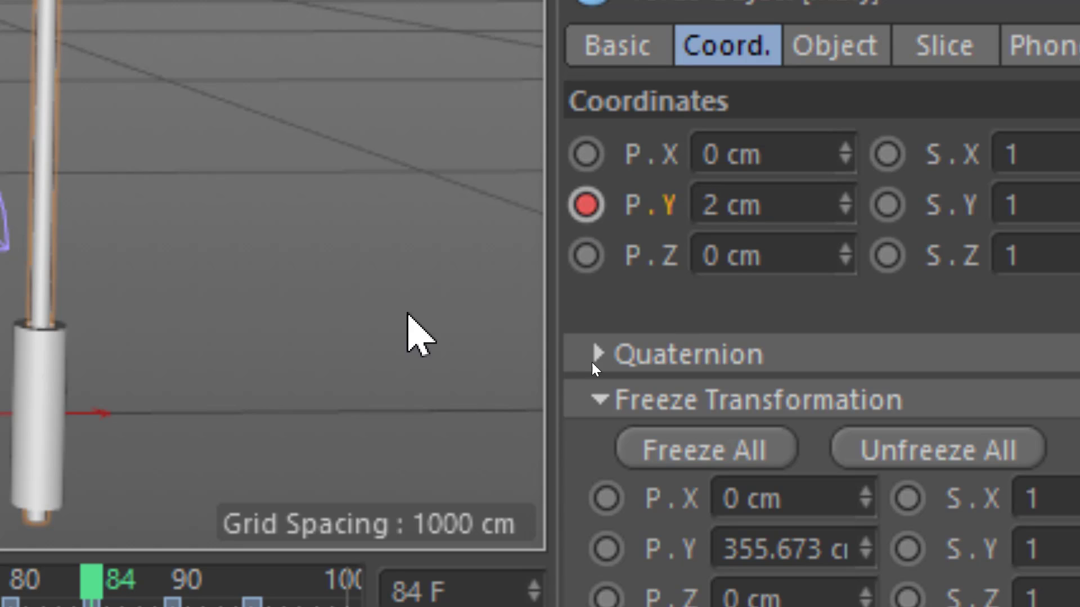
- Change Mary's copied Y-position key on frame 89 to -0.5 cm and check the final key on frame 94
{"action": "left_click", "coordinate": [181, 578]}
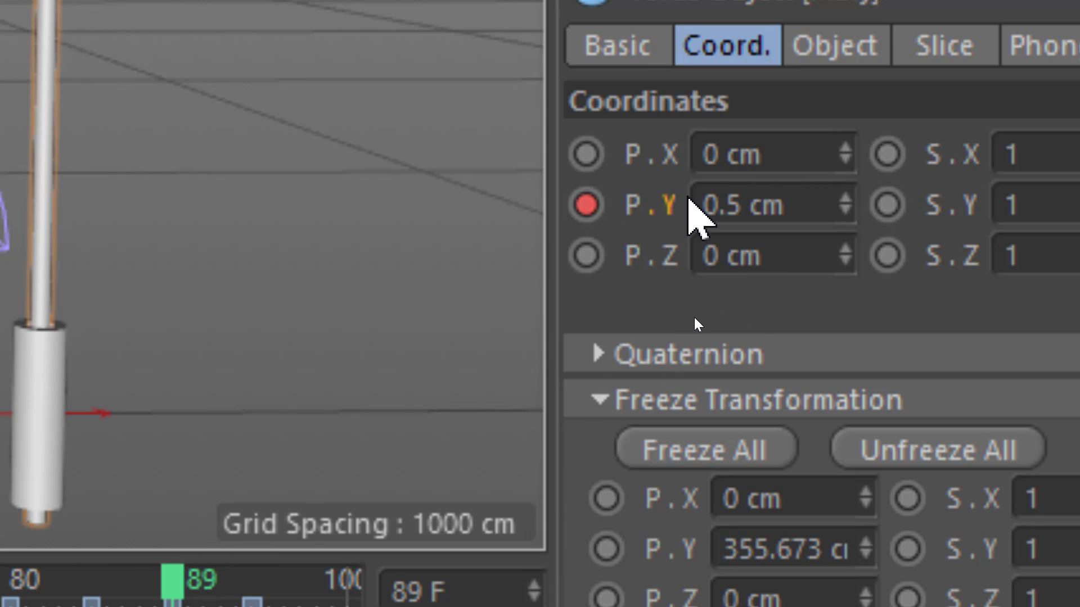
{"action": "left_click", "coordinate": [704, 205]}
{"action": "type", "text": "-"}
{"action": "key", "text": "Return"}
{"action": "left_click", "coordinate": [586, 205]}
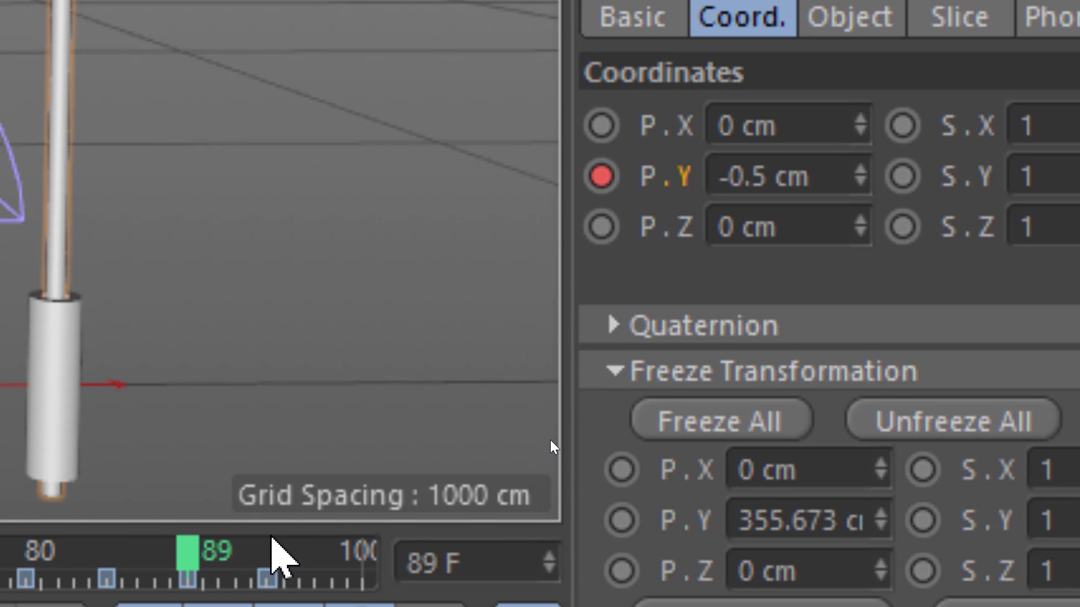
{"action": "left_click", "coordinate": [273, 539]}
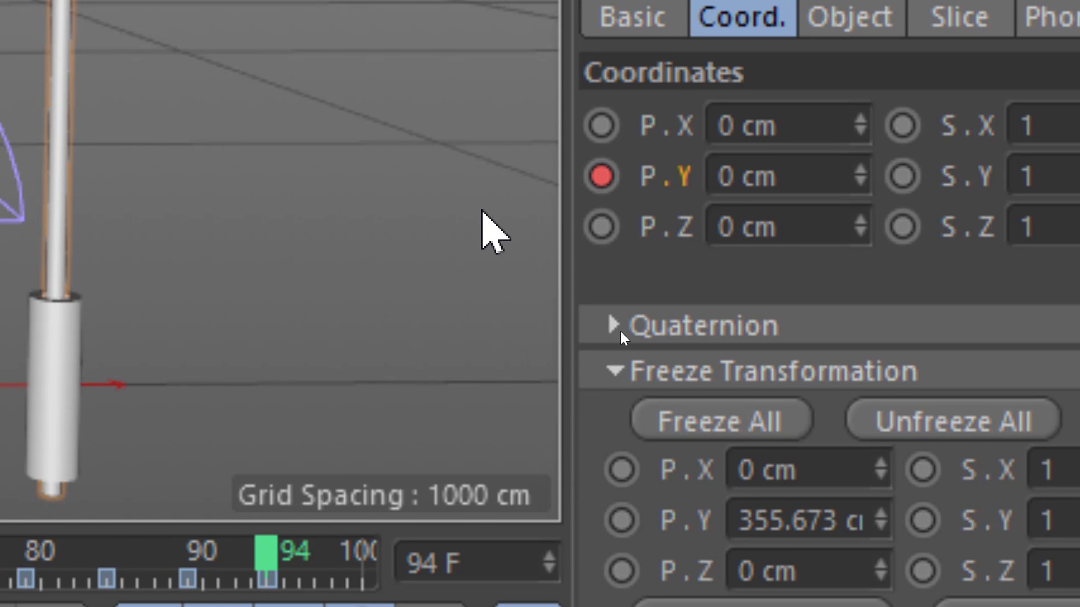
{"action": "key", "text": "alt+Tab"}
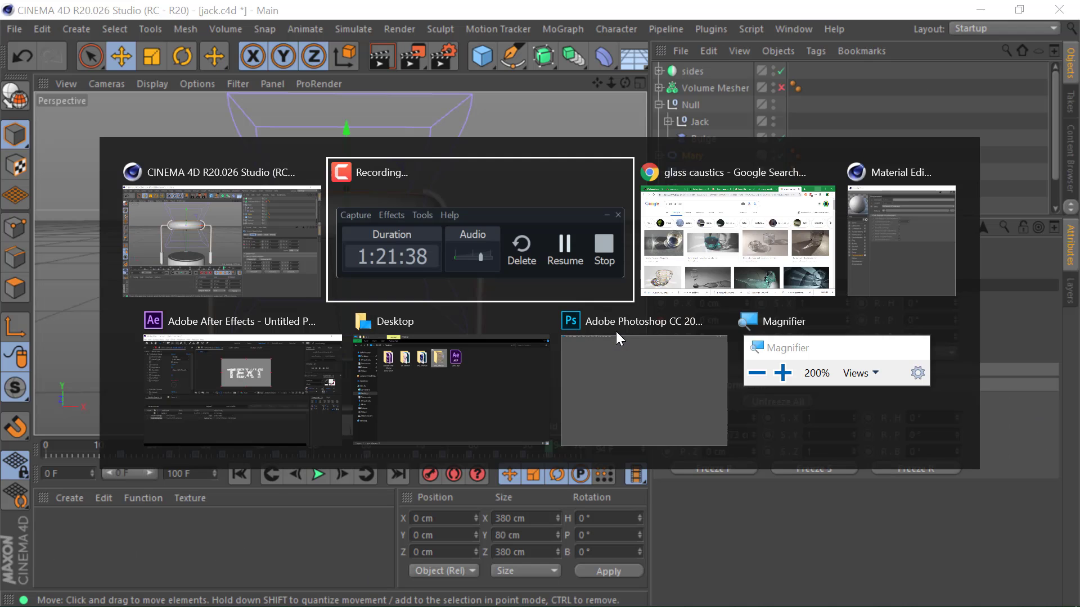
- Play the animation from the first frame to review Mary's full bounce, and return to the start
{"action": "left_click", "coordinate": [987, 559]}
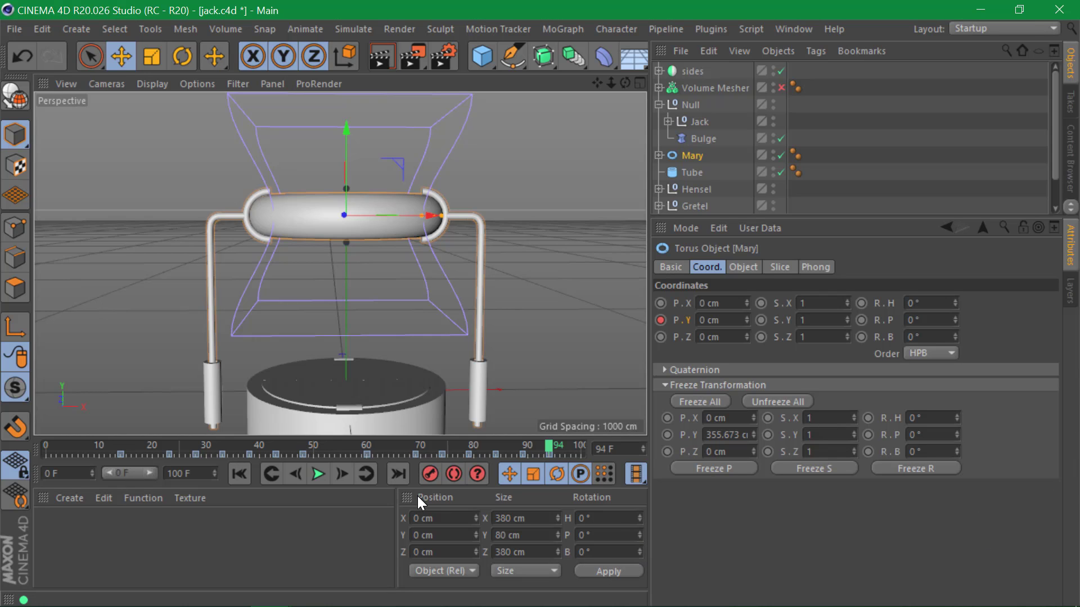
{"action": "left_click", "coordinate": [239, 474]}
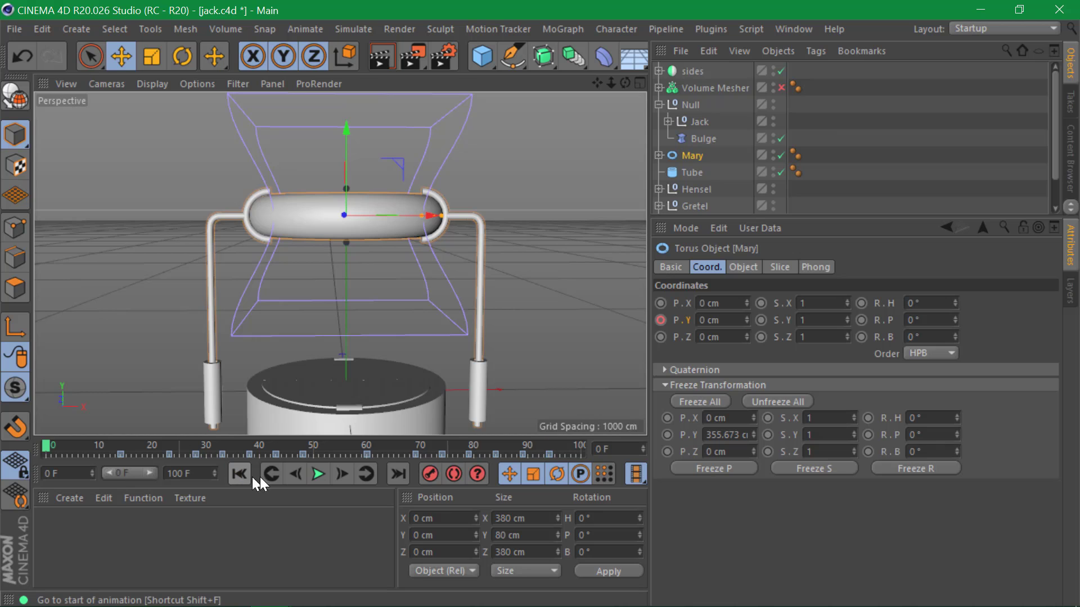
{"action": "left_click", "coordinate": [317, 475]}
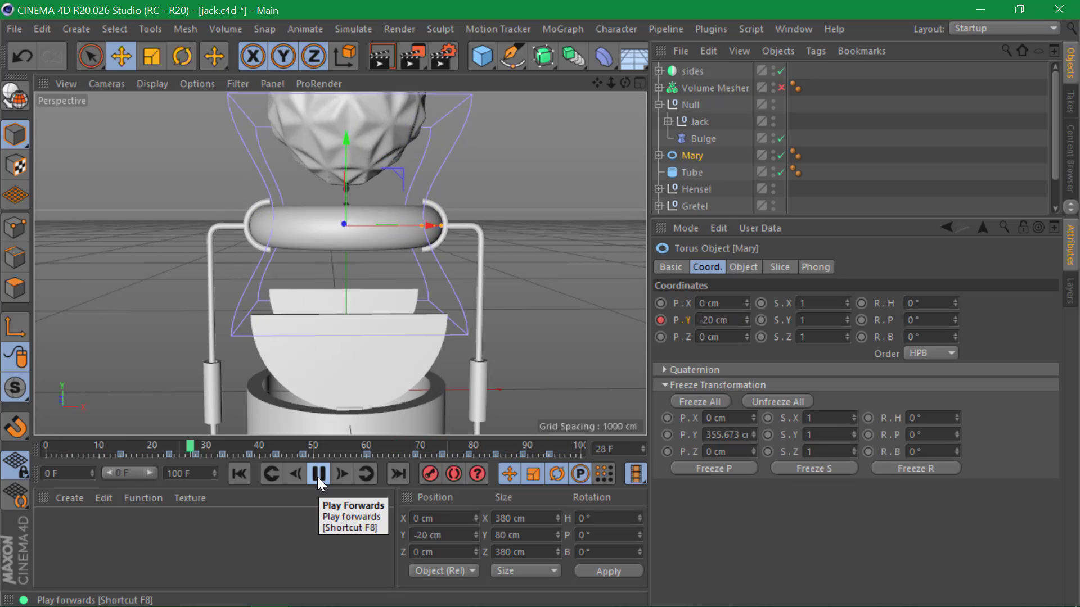
{"action": "left_click", "coordinate": [317, 477]}
{"action": "left_click", "coordinate": [238, 474]}
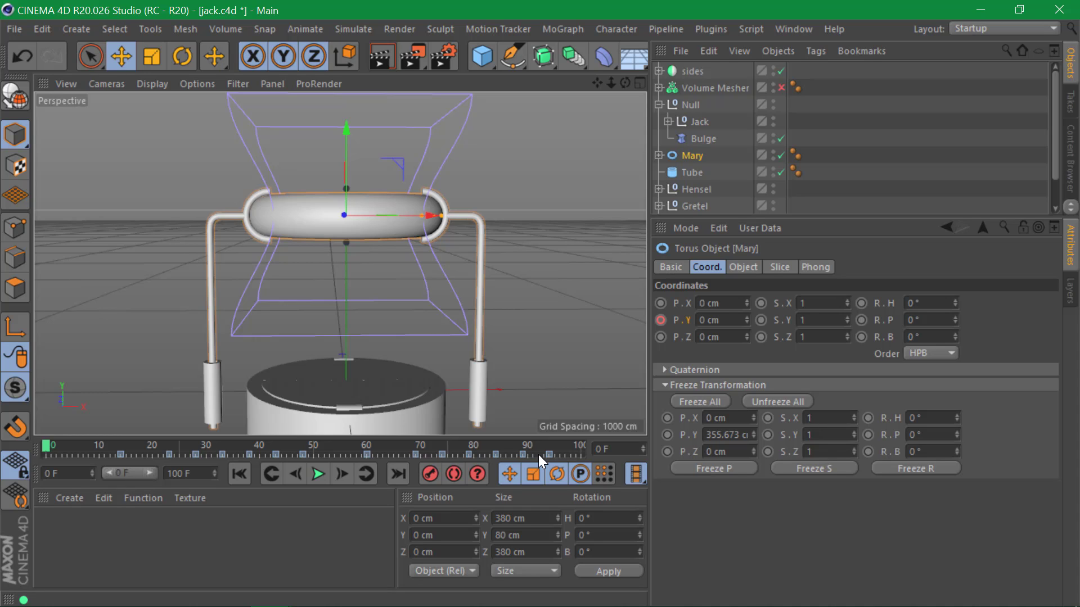
- Keyframe Mary's Y position at 0 cm on frame 0 and again on frame 100
{"action": "left_click", "coordinate": [662, 320]}
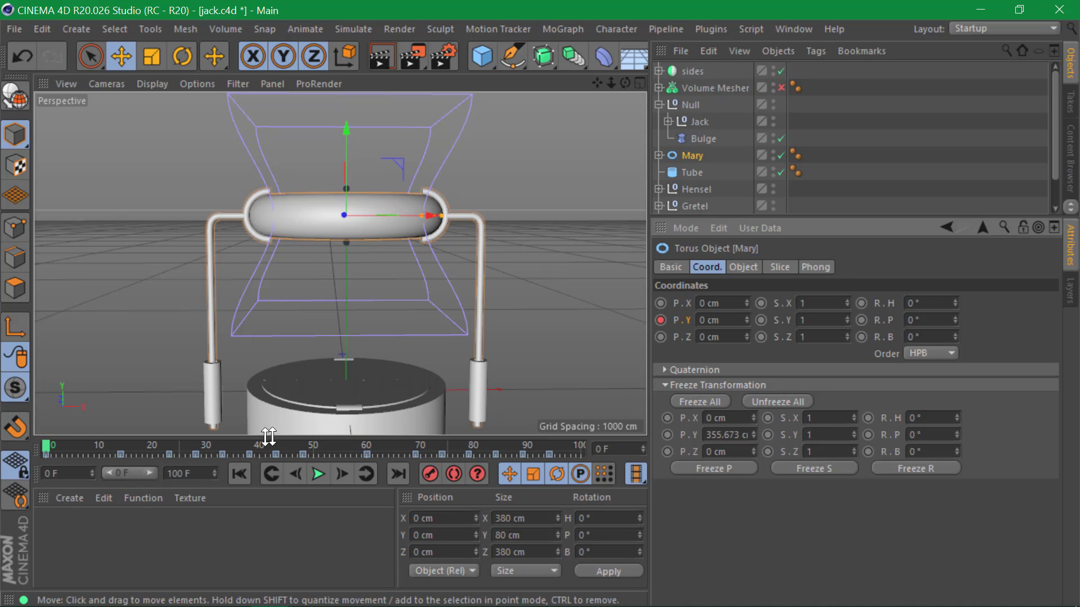
{"action": "left_click_drag", "start_coordinate": [43, 444], "coordinate": [124, 444]}
{"action": "left_click", "coordinate": [397, 473]}
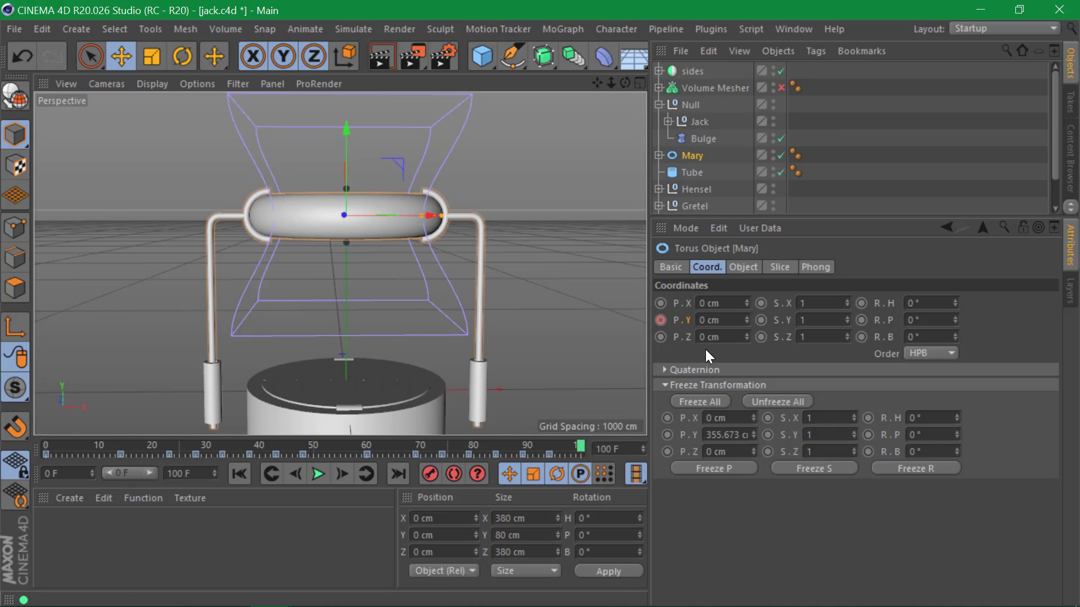
{"action": "left_click", "coordinate": [660, 320]}
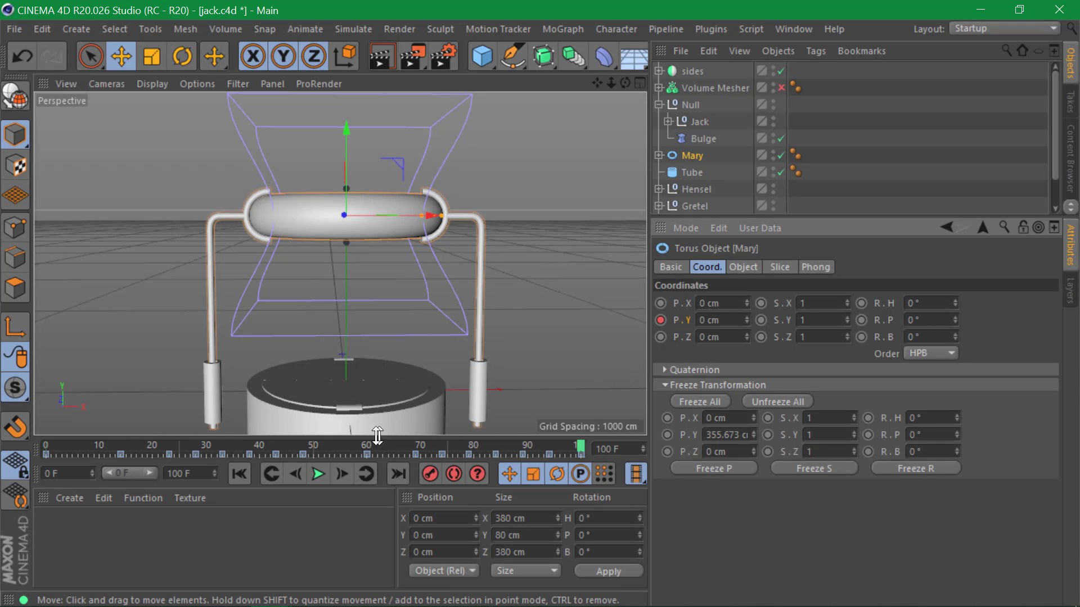
- Replay the animation from the start to check Mary's motion with its first and last keys, and rewind
{"action": "left_click", "coordinate": [239, 477]}
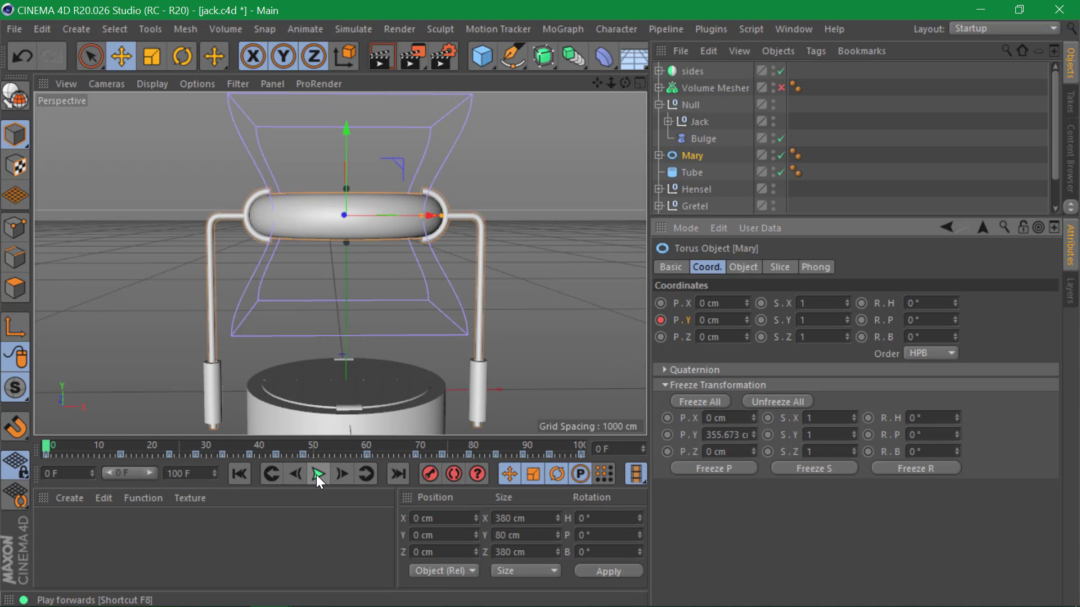
{"action": "left_click", "coordinate": [316, 474]}
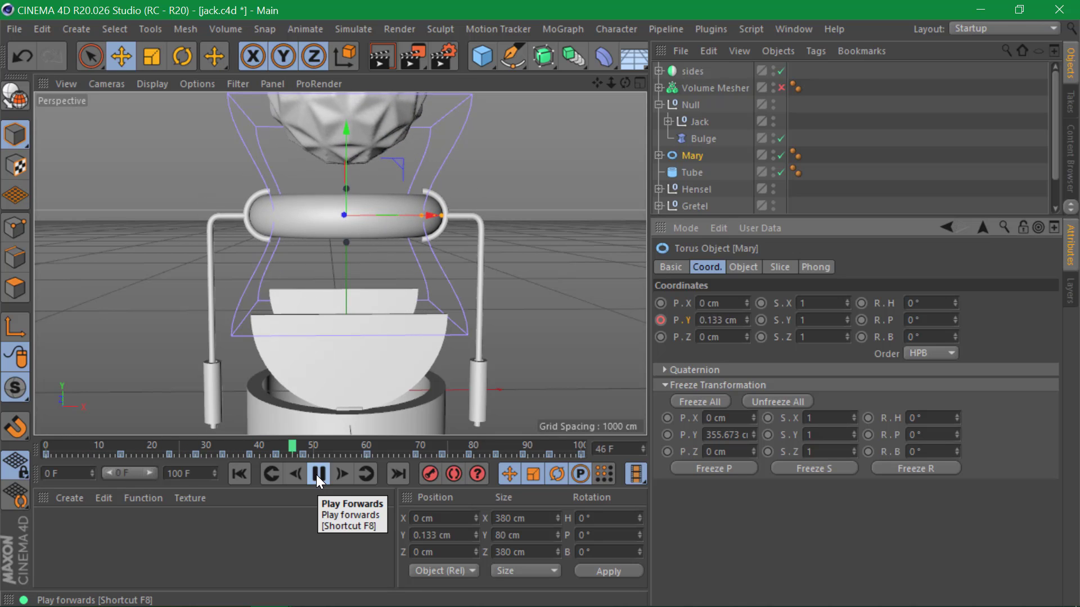
{"action": "left_click", "coordinate": [317, 475]}
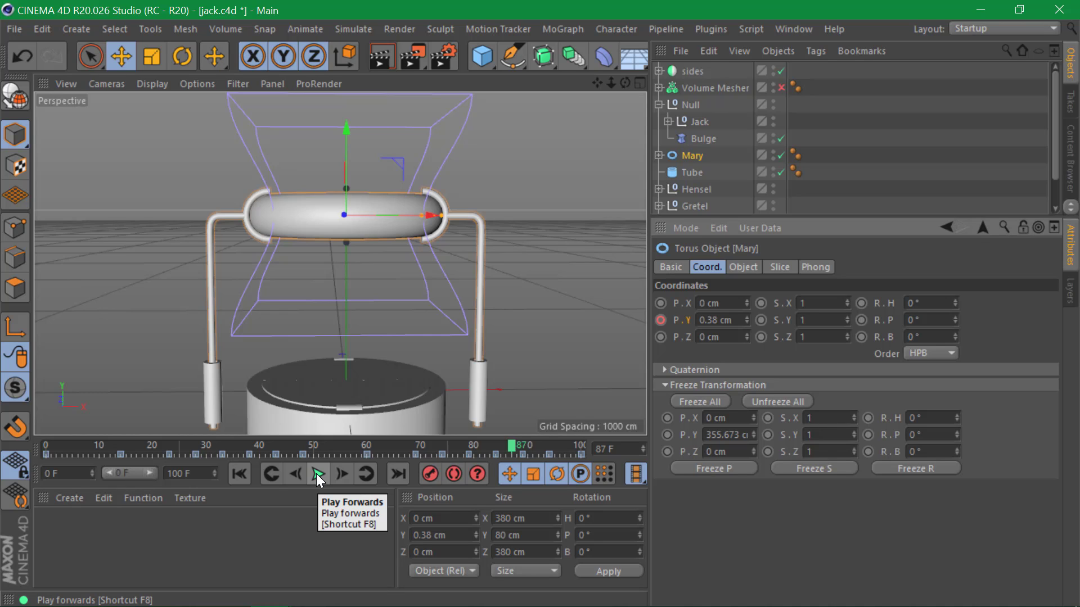
{"action": "left_click", "coordinate": [241, 473]}
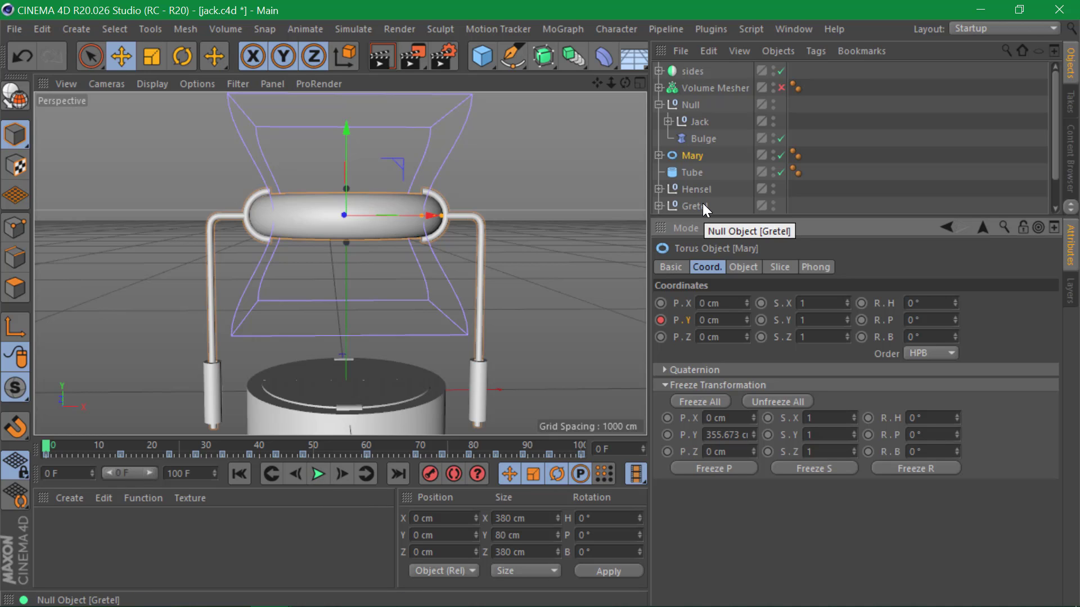
{"action": "key", "text": "alt+Tab"}
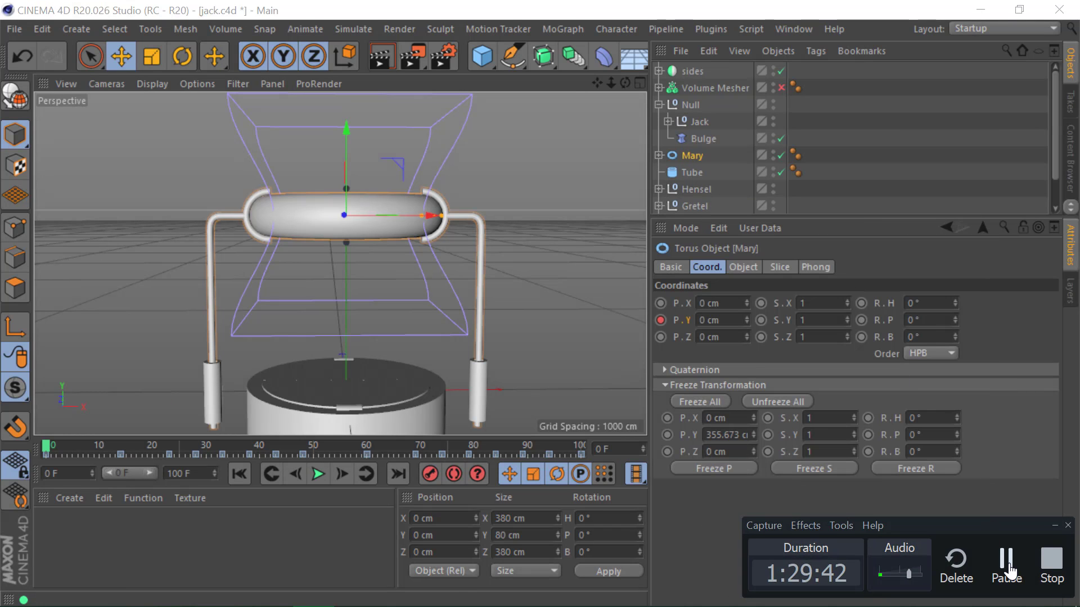
{"action": "left_click", "coordinate": [1007, 565]}
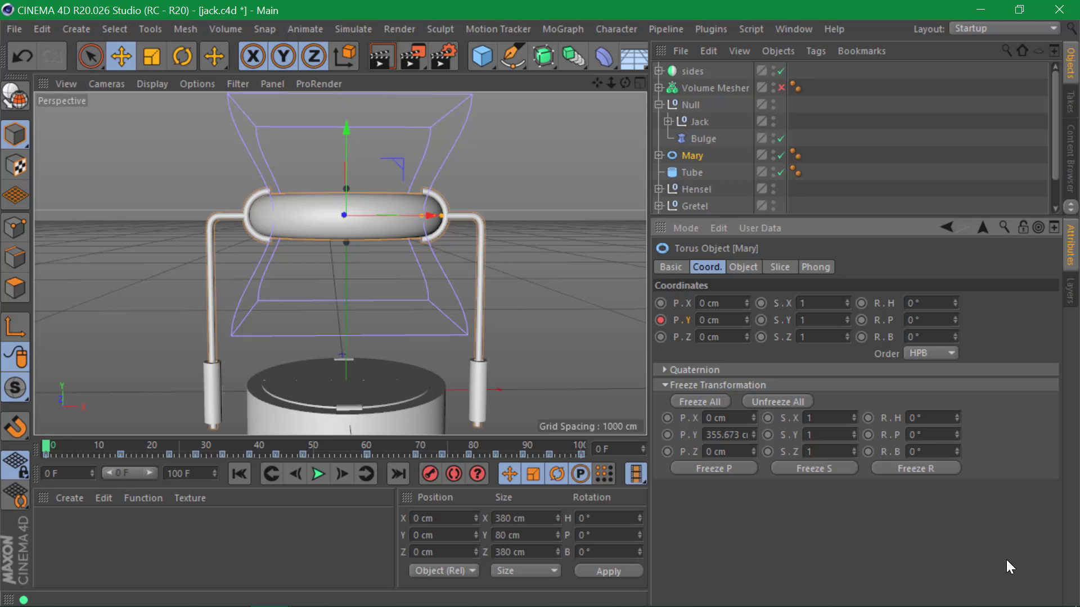
- Select the Jack null, play the animation to review his jump through the ring, and rewind to frame 0
{"action": "left_click", "coordinate": [700, 126]}
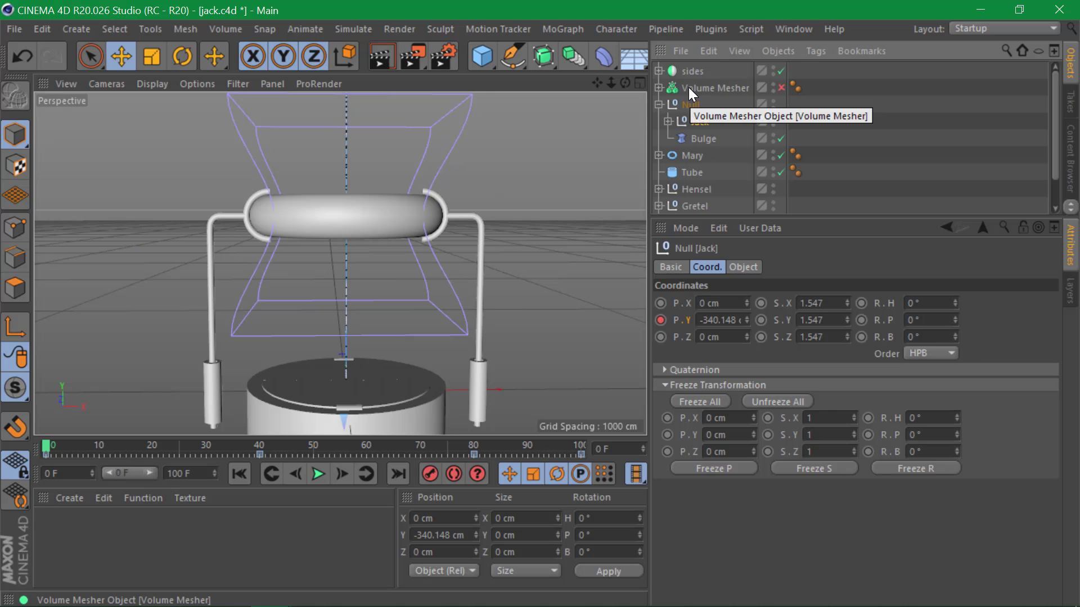
{"action": "key", "text": "alt+Tab"}
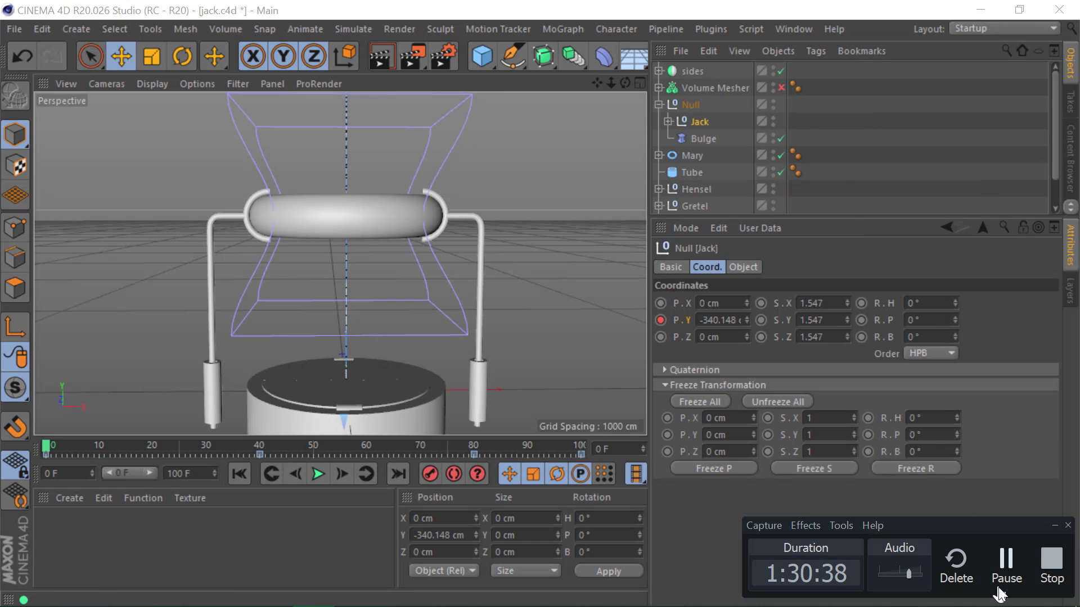
{"action": "left_click", "coordinate": [1011, 567]}
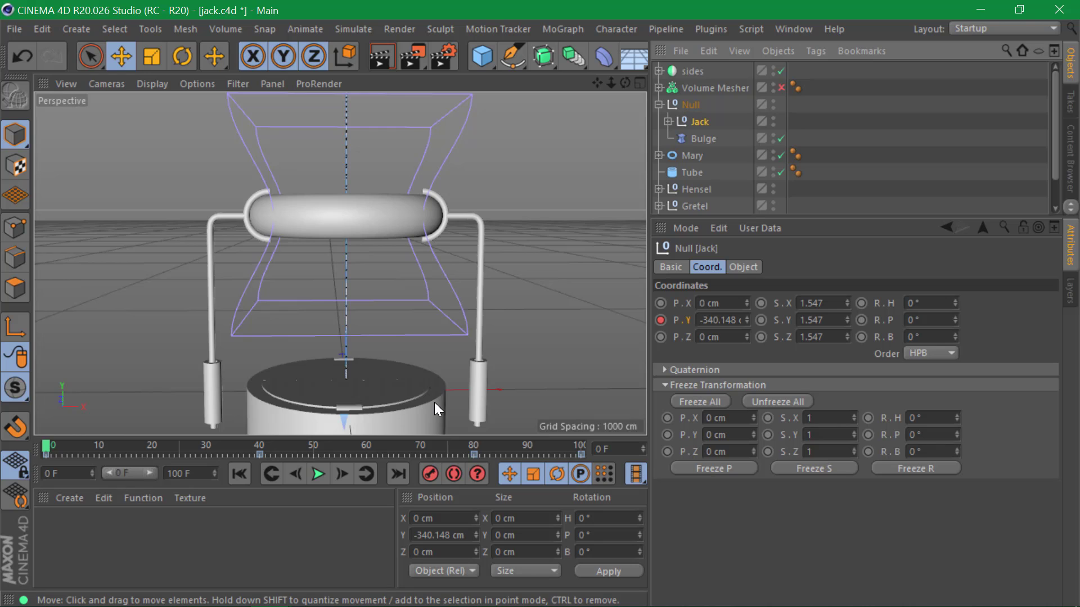
{"action": "left_click", "coordinate": [323, 473]}
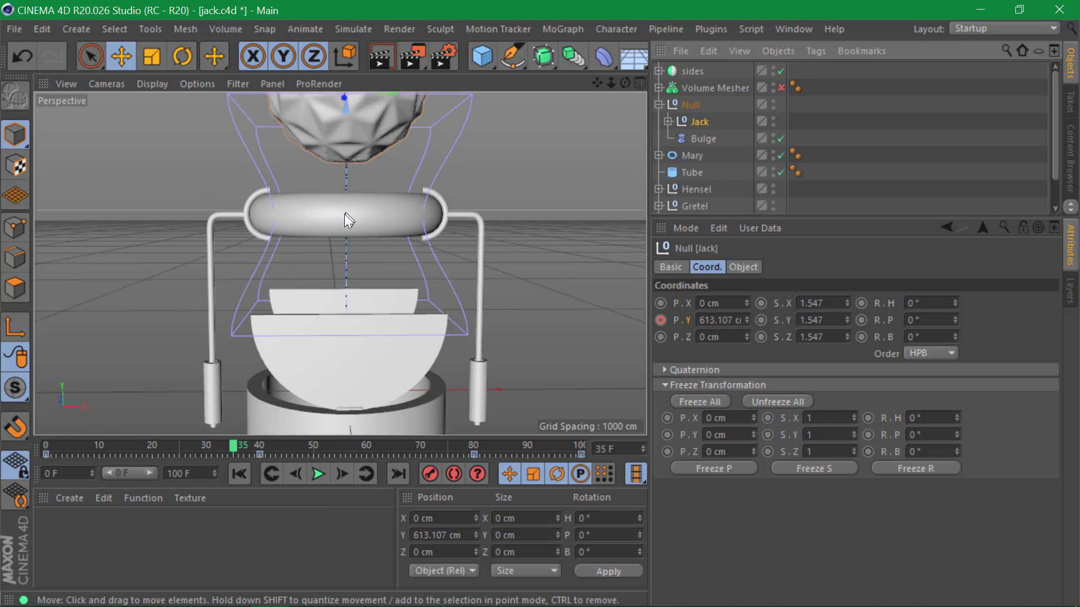
{"action": "scroll", "coordinate": [288, 264], "scroll_direction": "down", "scroll_amount": 5}
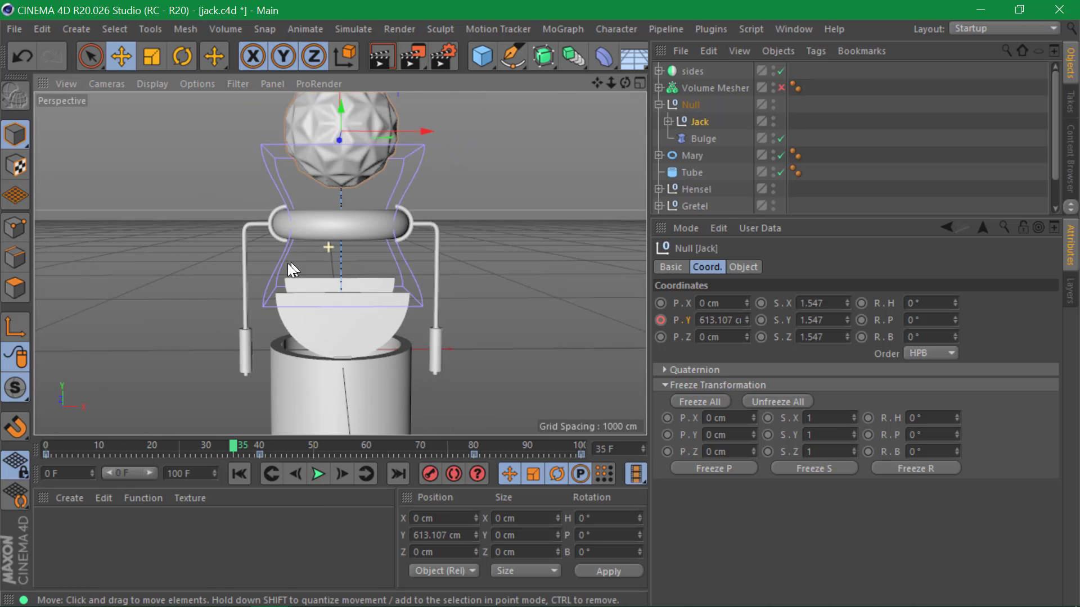
{"action": "left_click", "coordinate": [245, 474]}
{"action": "left_click", "coordinate": [315, 475]}
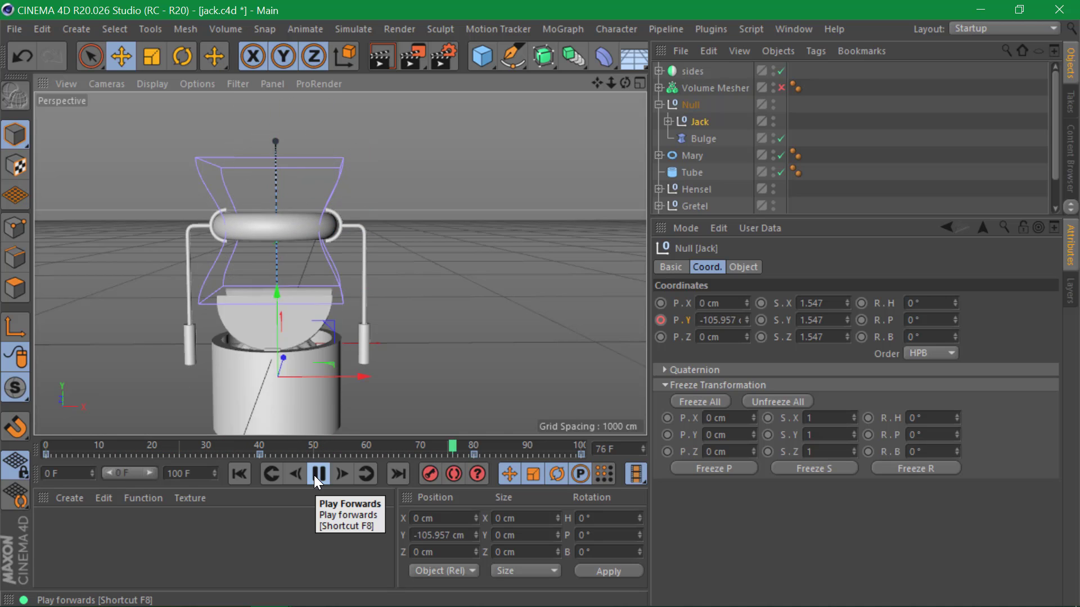
{"action": "left_click", "coordinate": [317, 474]}
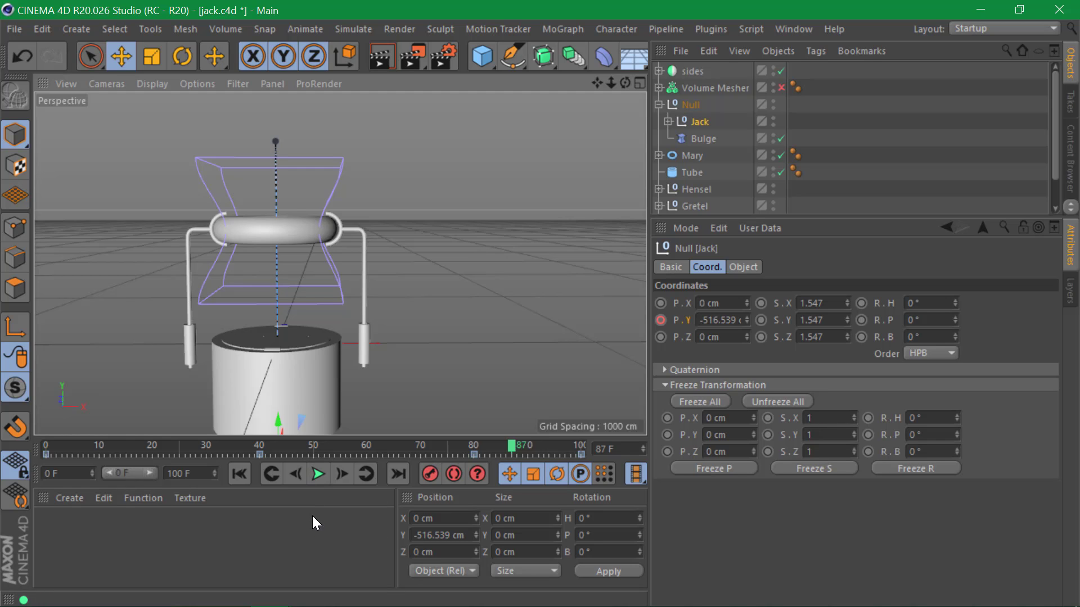
{"action": "left_click", "coordinate": [238, 467]}
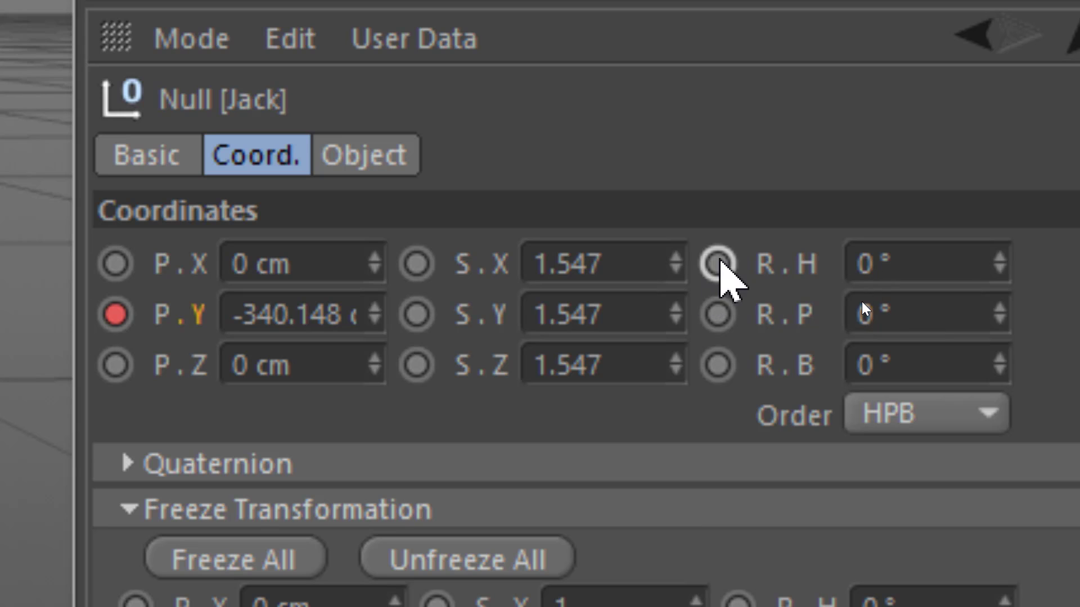
- Keyframe Jack's H, P and B rotation at 0° on frame 0
{"action": "left_click", "coordinate": [861, 302]}
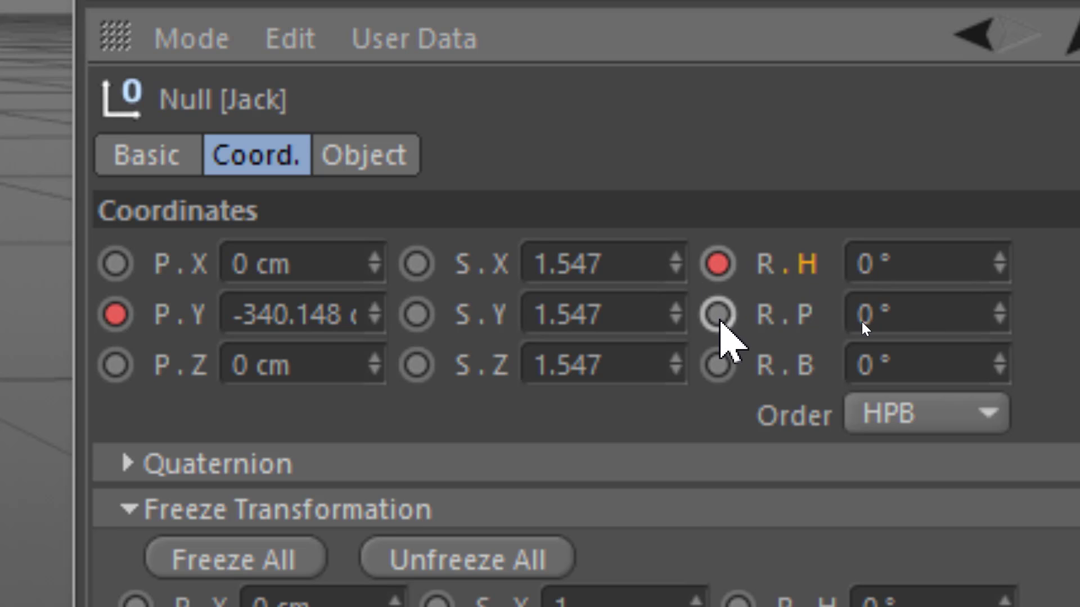
{"action": "left_click", "coordinate": [718, 316]}
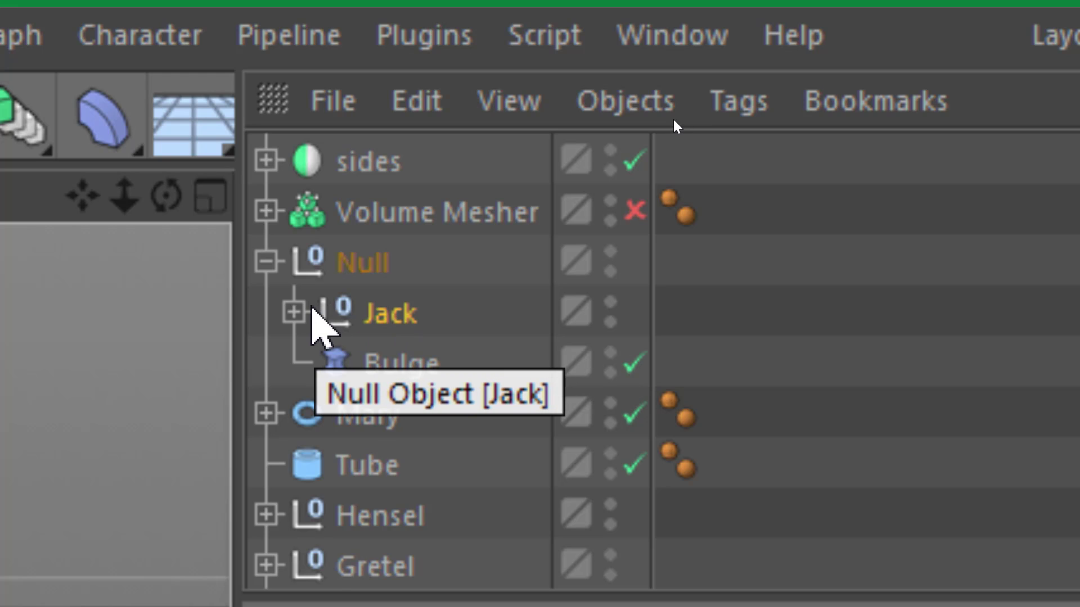
{"action": "left_click", "coordinate": [298, 313]}
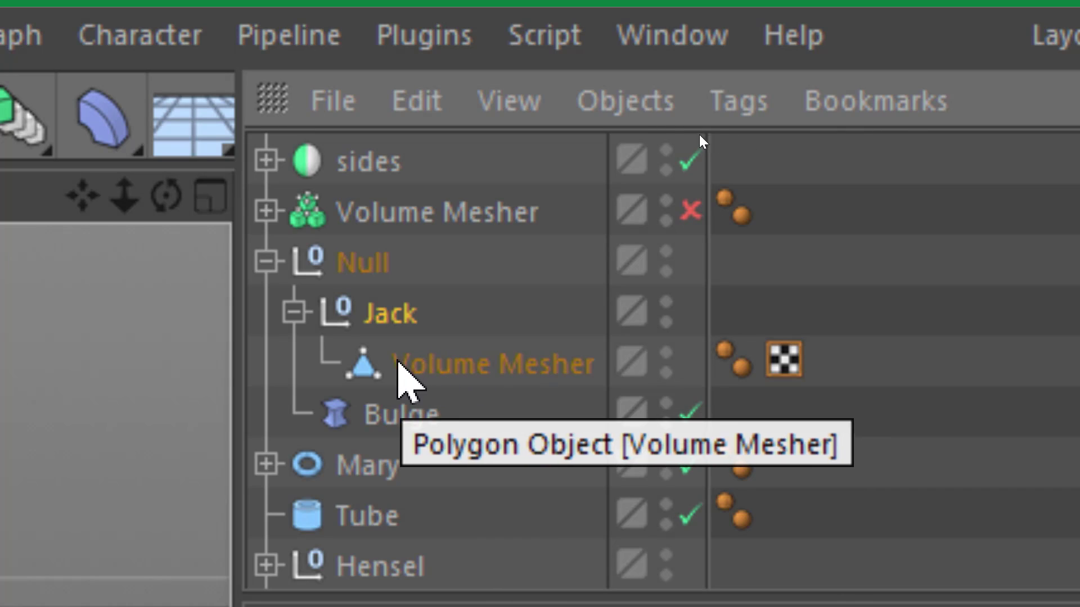
{"action": "left_click", "coordinate": [294, 312]}
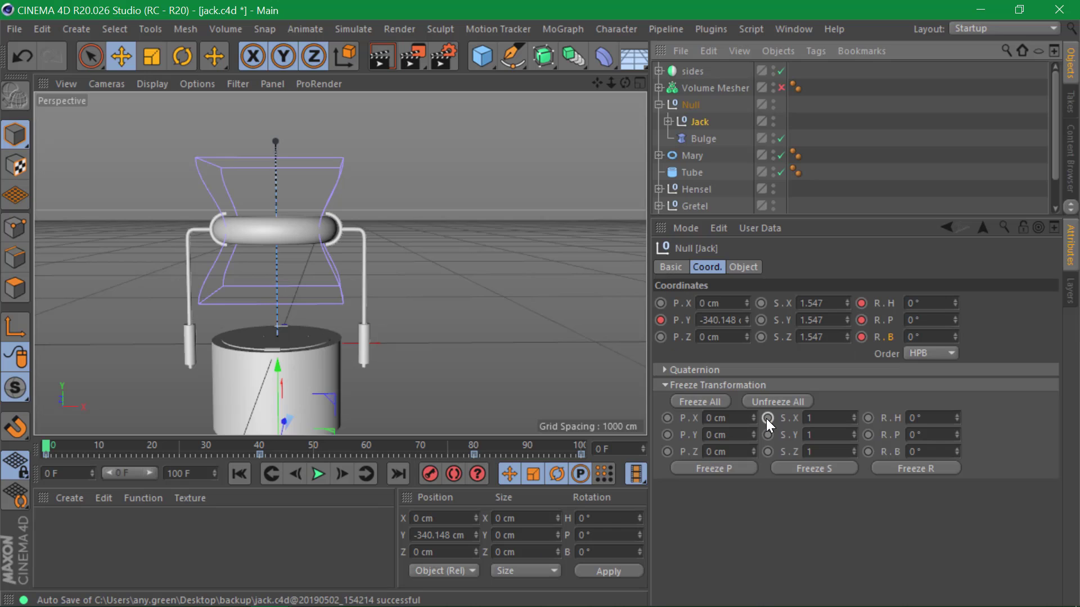
- On frame 100, set Jack's rotation to H 245°, P 153° and B -239°, and keyframe all three
{"action": "left_click", "coordinate": [399, 474]}
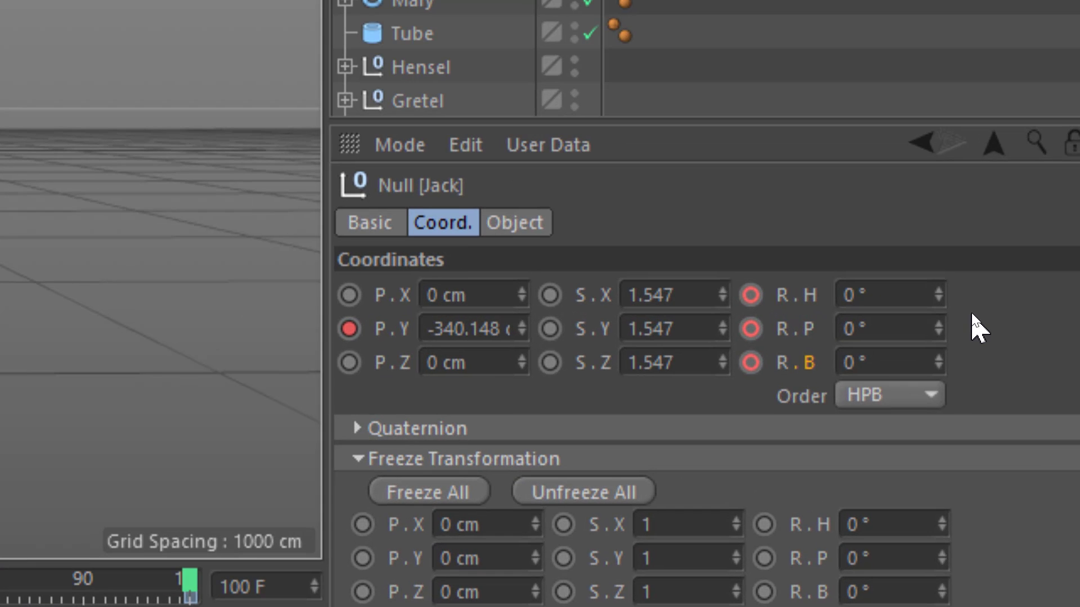
{"action": "mouse_move", "coordinate": [938, 294]}
{"action": "left_mouse_down"}
{"action": "mouse_move", "coordinate": [956, 295]}
{"action": "mouse_move", "coordinate": [954, 313]}
{"action": "mouse_move", "coordinate": [938, 293]}
{"action": "left_mouse_up"}
{"action": "left_click_drag", "start_coordinate": [932, 364], "coordinate": [938, 394]}
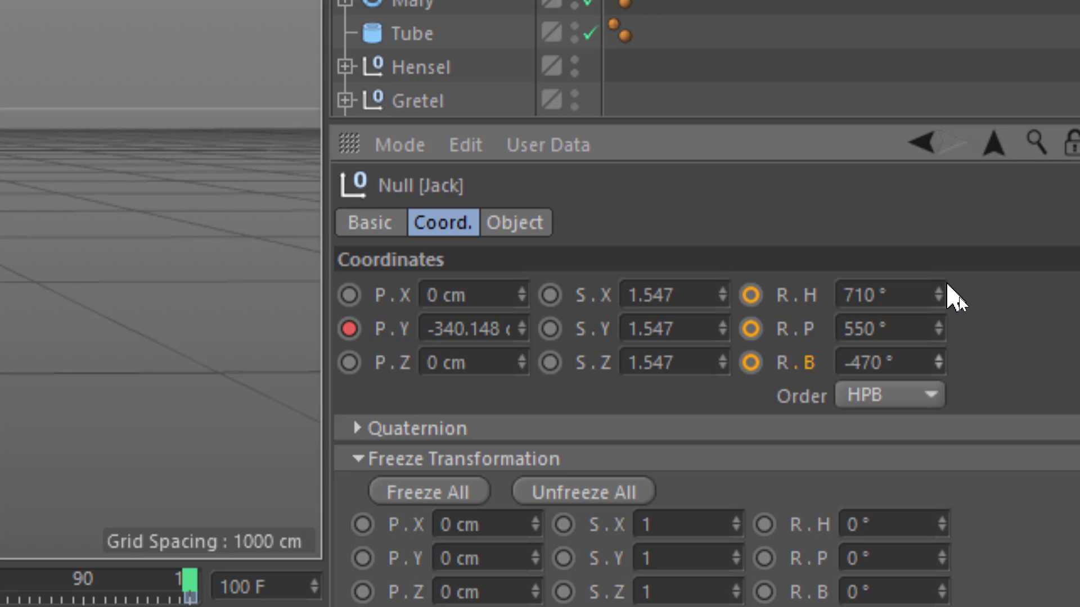
{"action": "left_click_drag", "start_coordinate": [937, 293], "coordinate": [938, 337]}
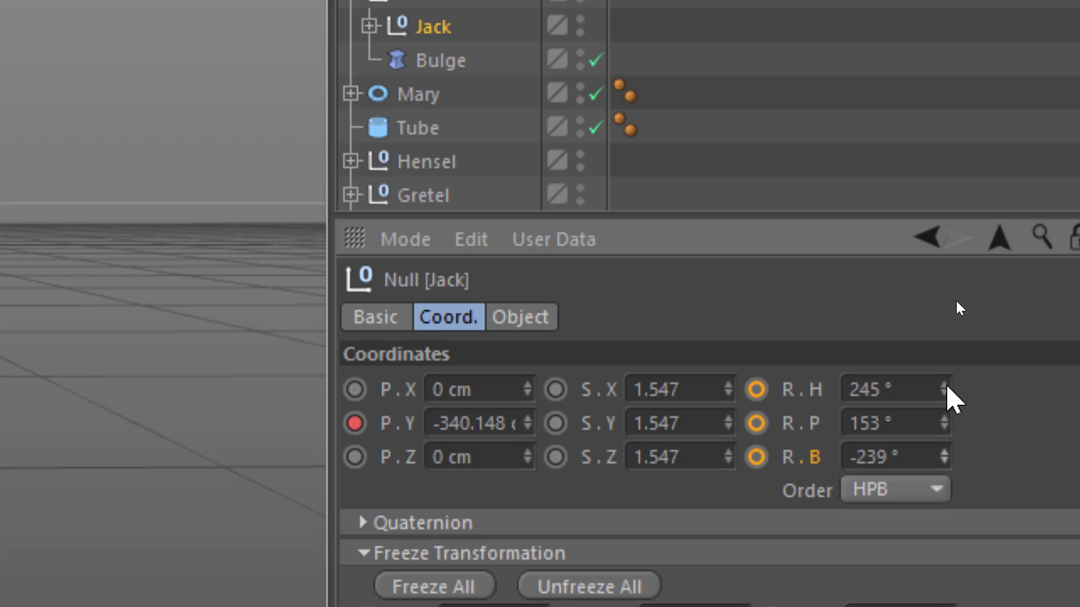
{"action": "left_click", "coordinate": [756, 389]}
{"action": "left_click", "coordinate": [756, 423]}
{"action": "left_click", "coordinate": [756, 457]}
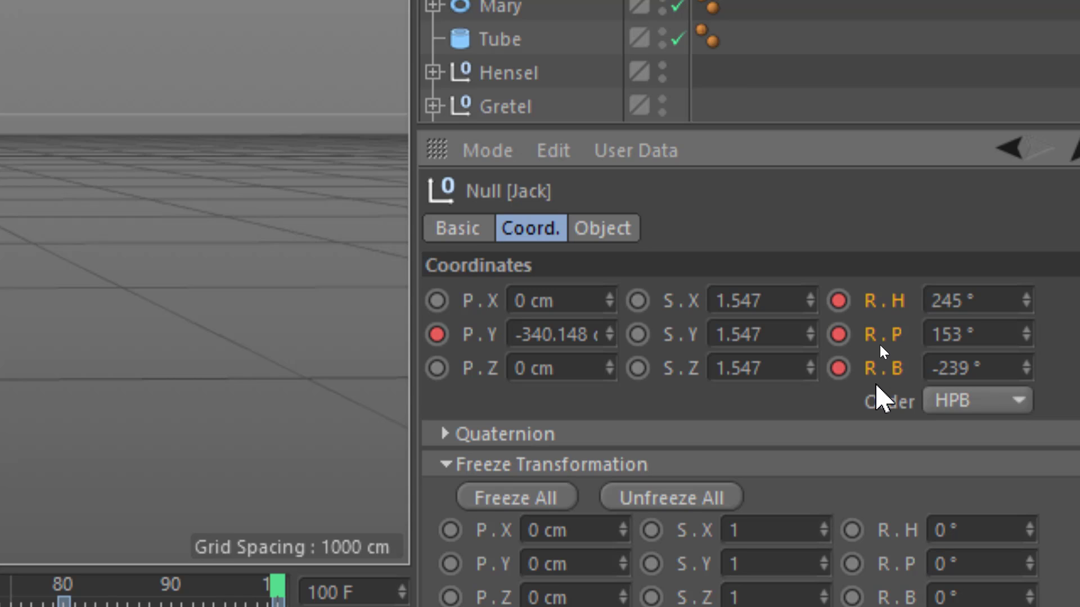
- Open the F-curves of Jack's rotation and show only the Rotation P, H and B tracks
{"action": "right_click", "coordinate": [869, 307]}
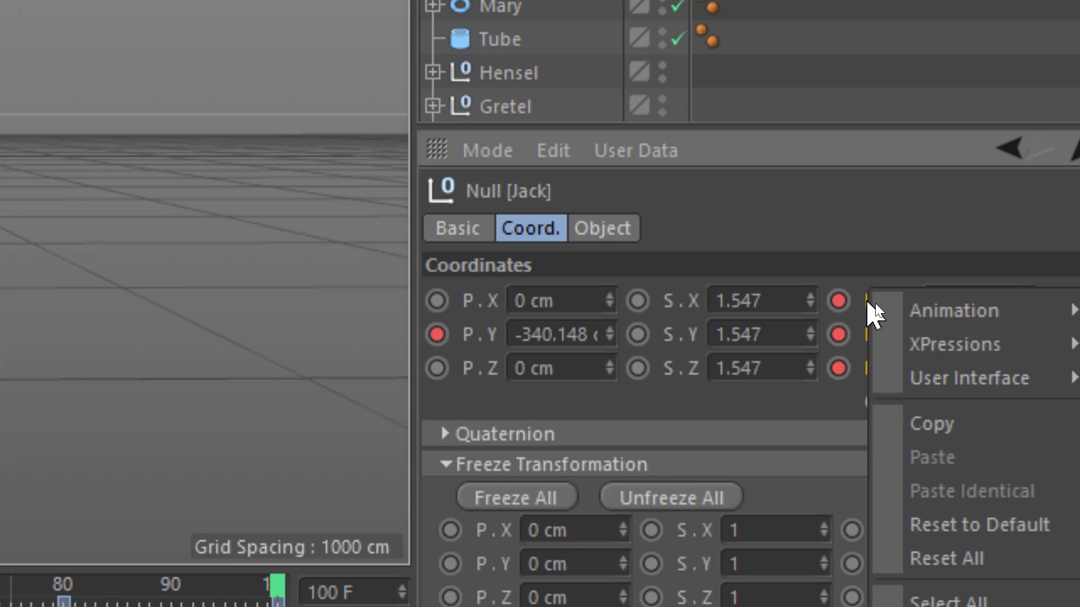
{"action": "mouse_move", "coordinate": [877, 310]}
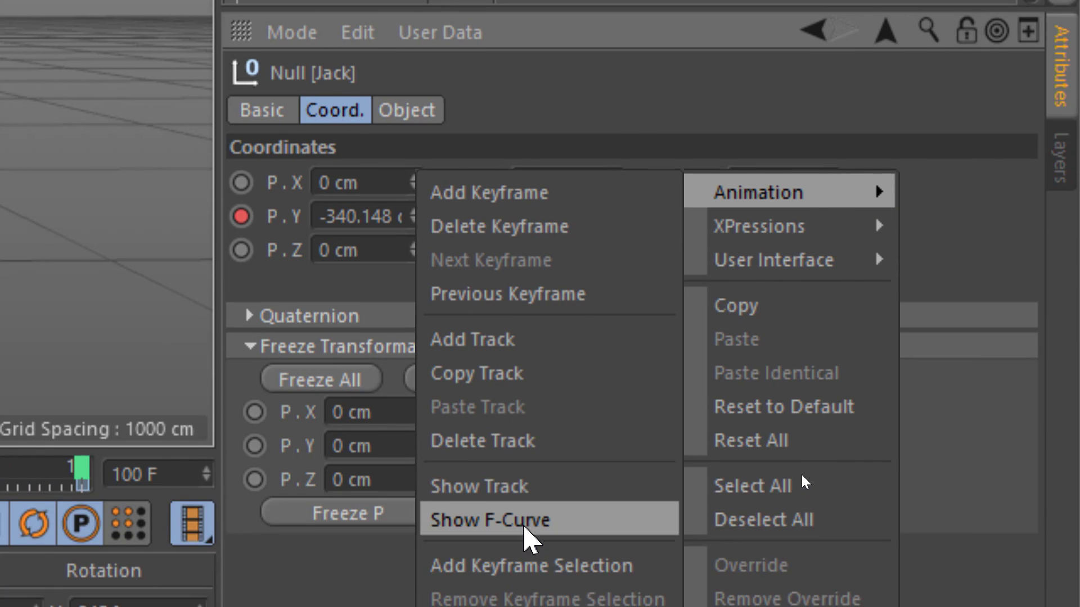
{"action": "left_click", "coordinate": [524, 527]}
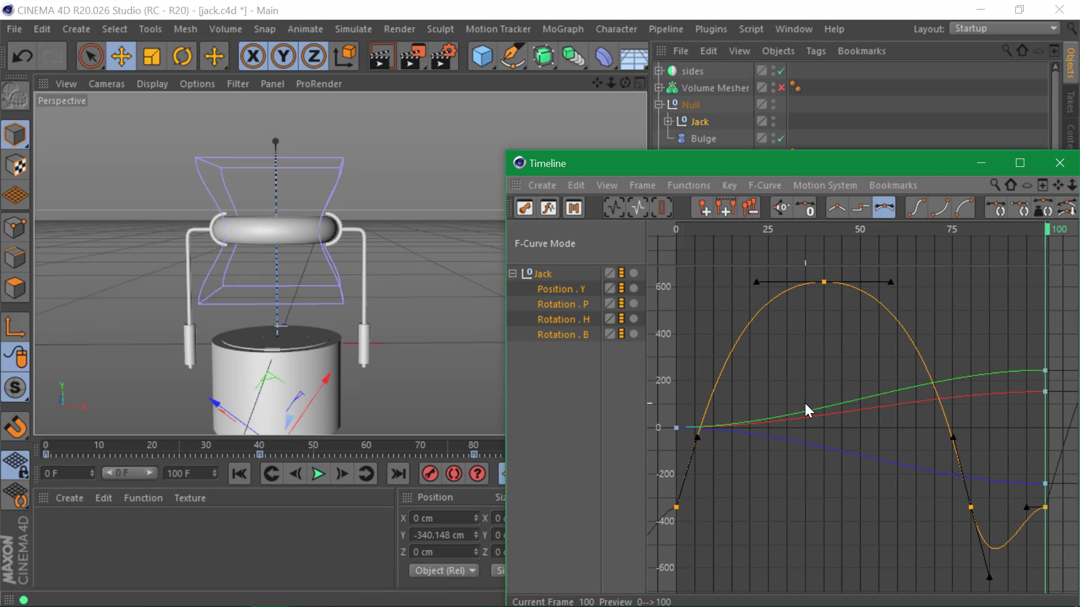
{"action": "left_click_drag", "start_coordinate": [795, 170], "coordinate": [537, 77]}
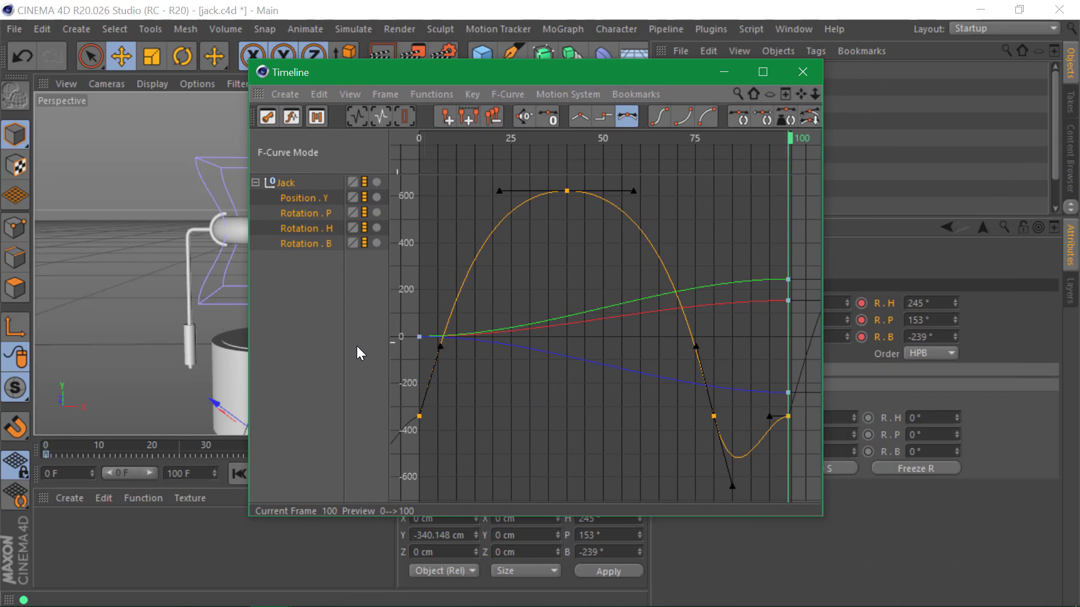
{"action": "left_click", "coordinate": [303, 271]}
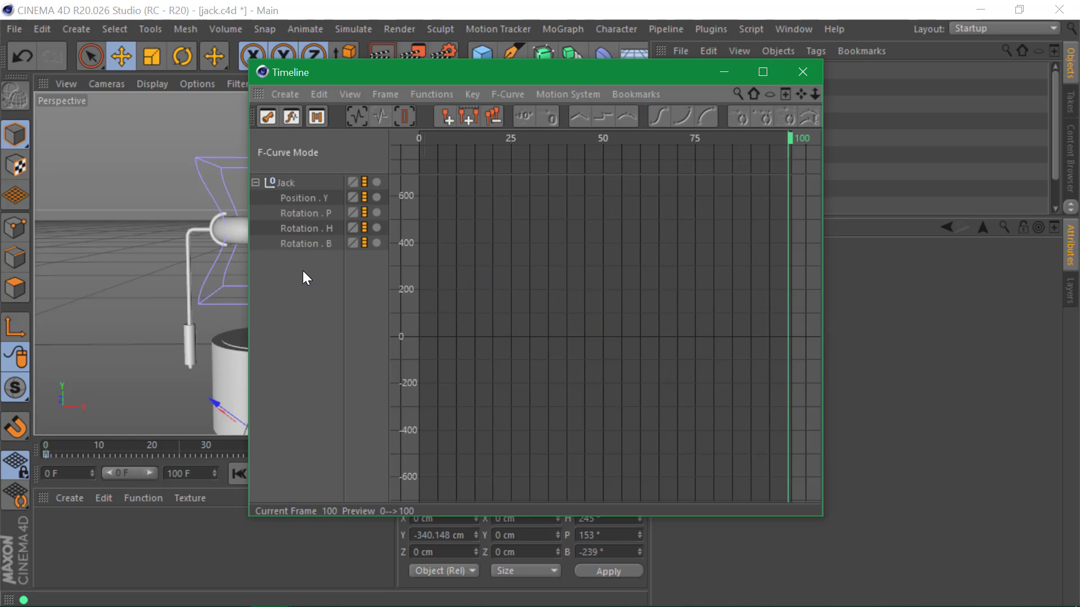
{"action": "left_click_drag", "start_coordinate": [307, 214], "coordinate": [306, 240]}
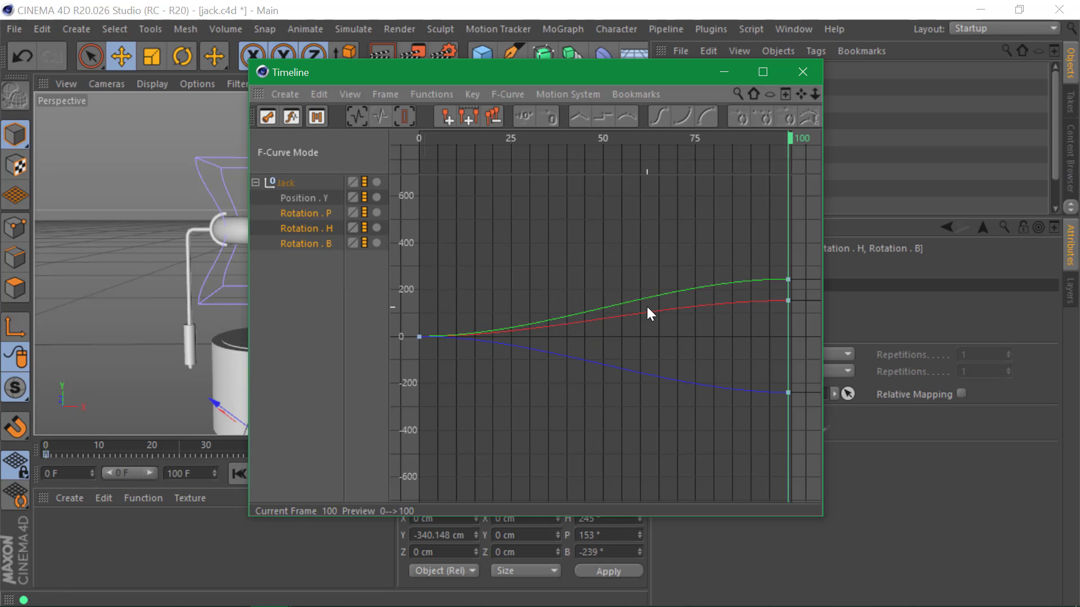
- Set all of Jack's Rotation P, H and B keys to Linear interpolation and close the Timeline
{"action": "left_click_drag", "start_coordinate": [802, 269], "coordinate": [384, 402]}
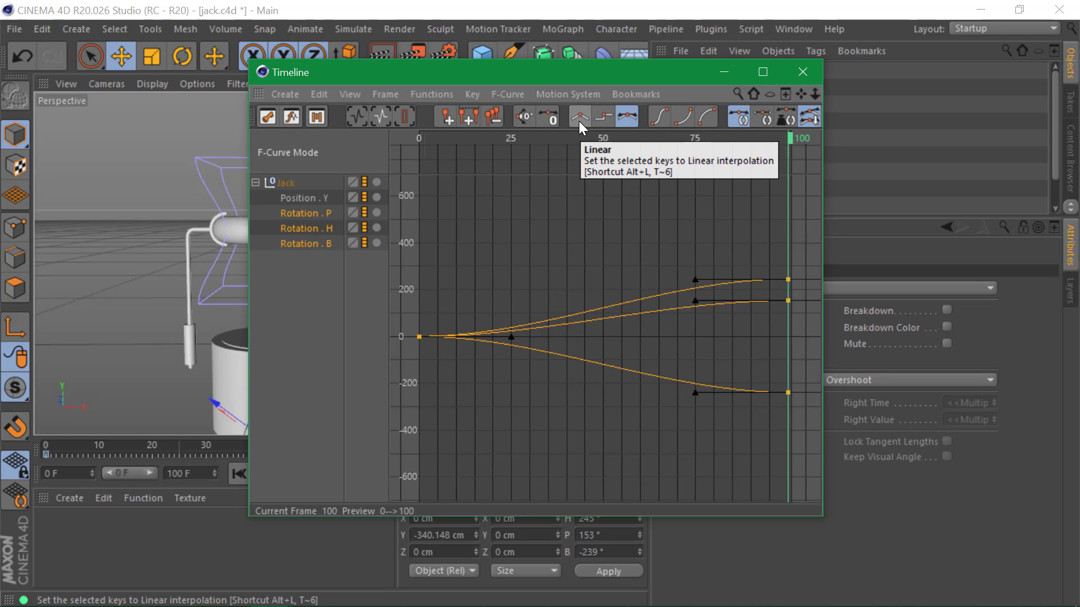
{"action": "left_click", "coordinate": [579, 118]}
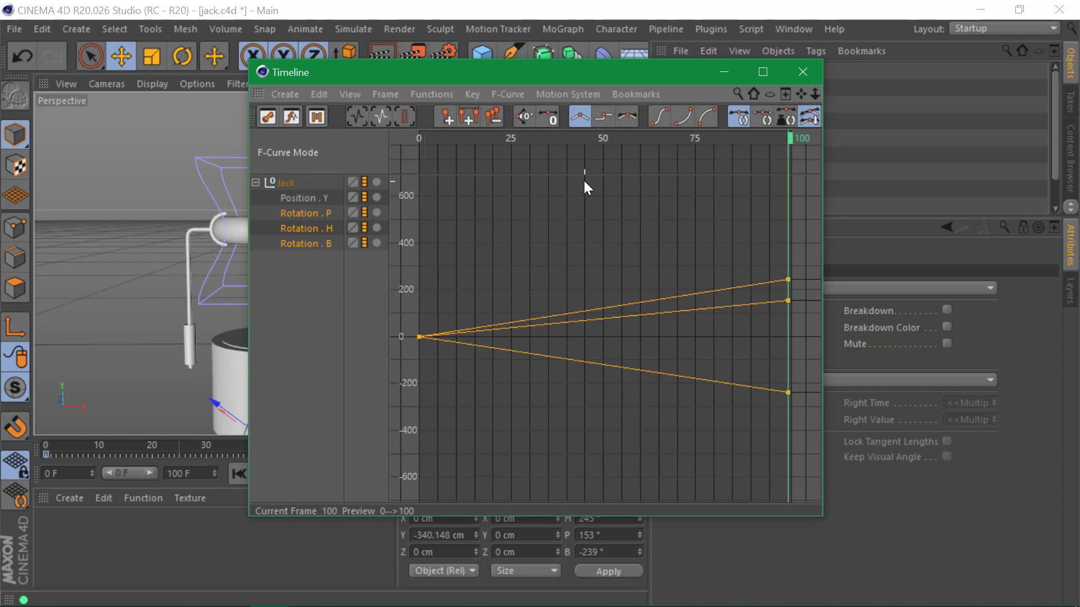
{"action": "left_click", "coordinate": [802, 71]}
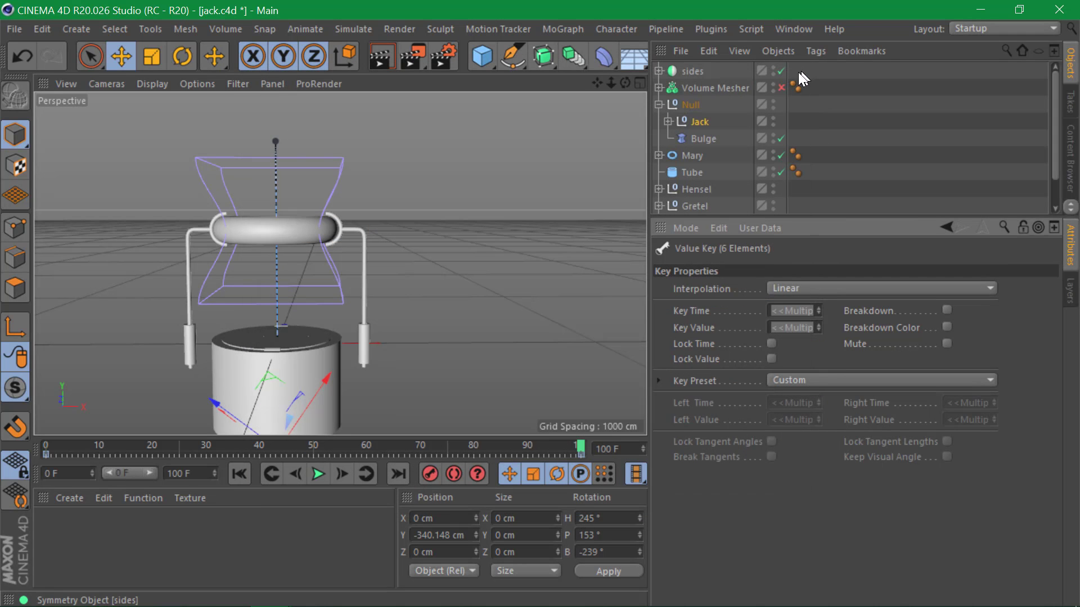
- Play the animation from frame 0 to review Jack's rotation during the jump, and stop it
{"action": "left_click", "coordinate": [239, 474]}
{"action": "left_click", "coordinate": [326, 474]}
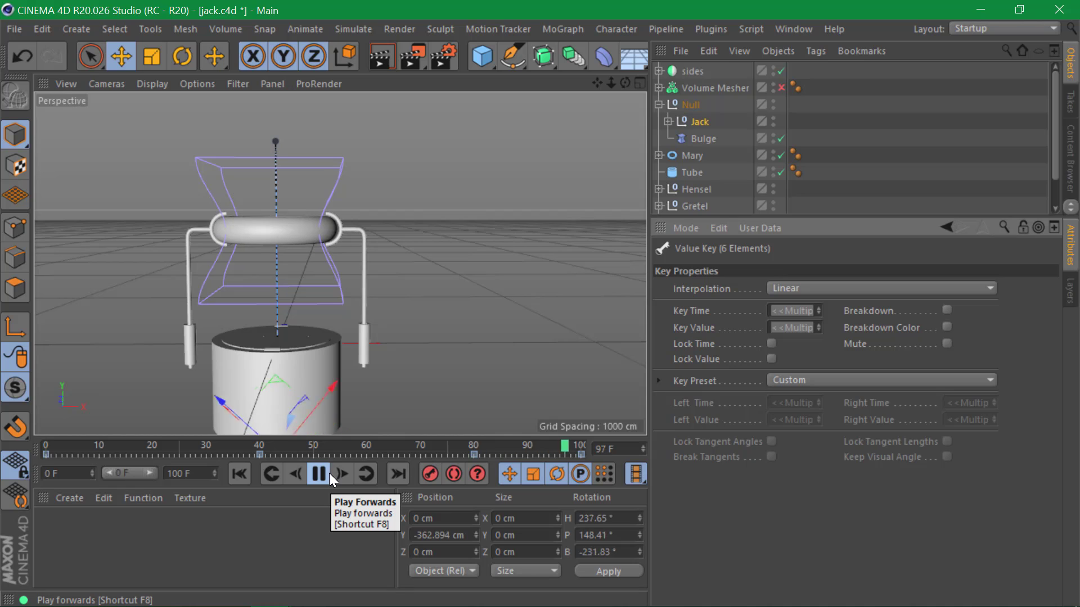
{"action": "left_click", "coordinate": [325, 477]}
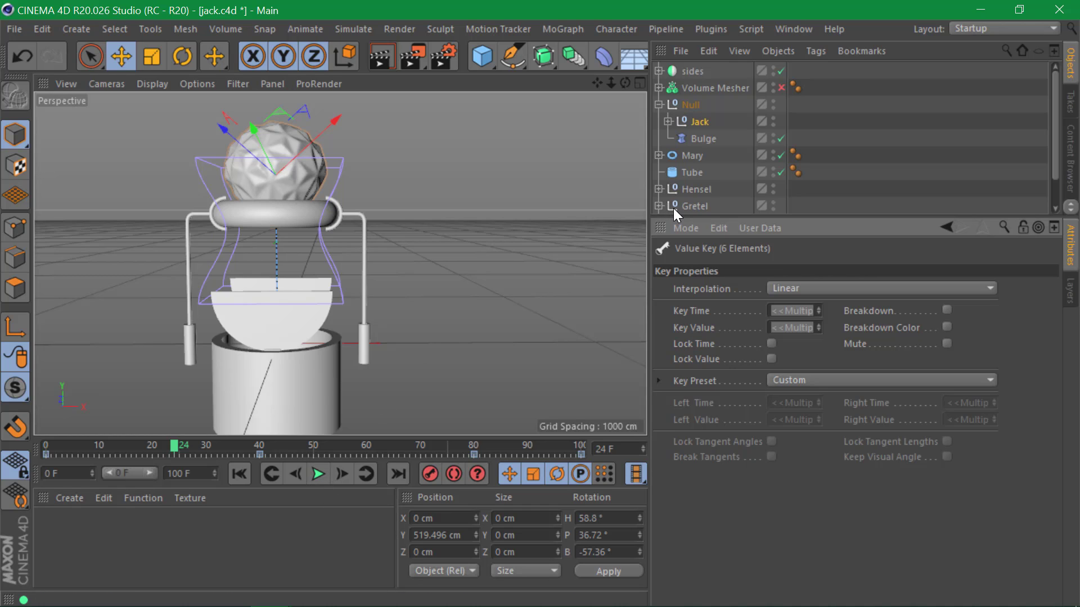
- Open the Timeline Dope Sheet for the Jack null and move its window clear of the object list
{"action": "left_click", "coordinate": [695, 122]}
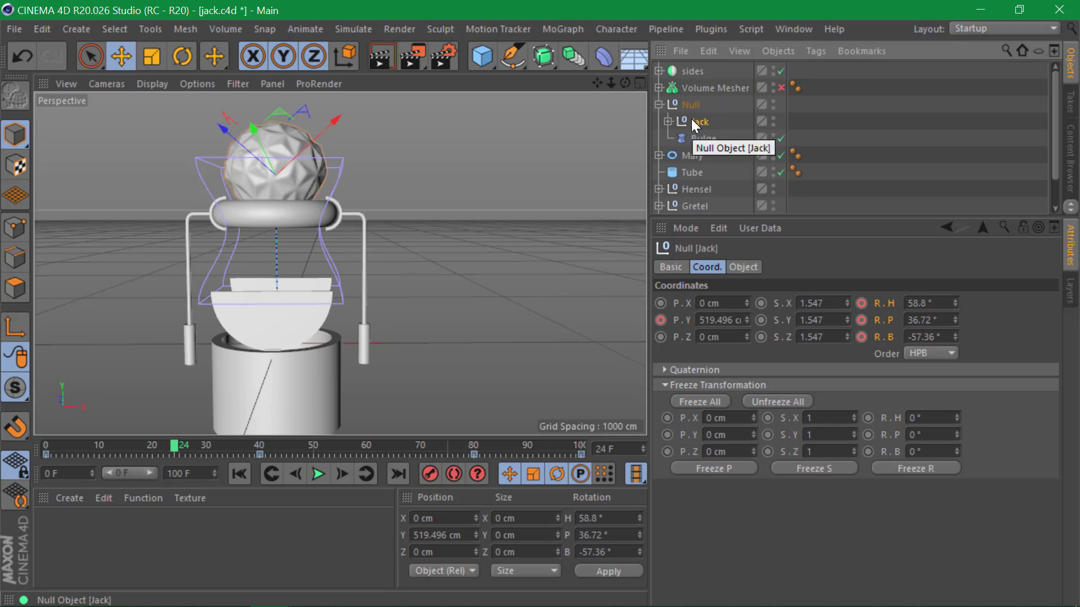
{"action": "left_click", "coordinate": [802, 30]}
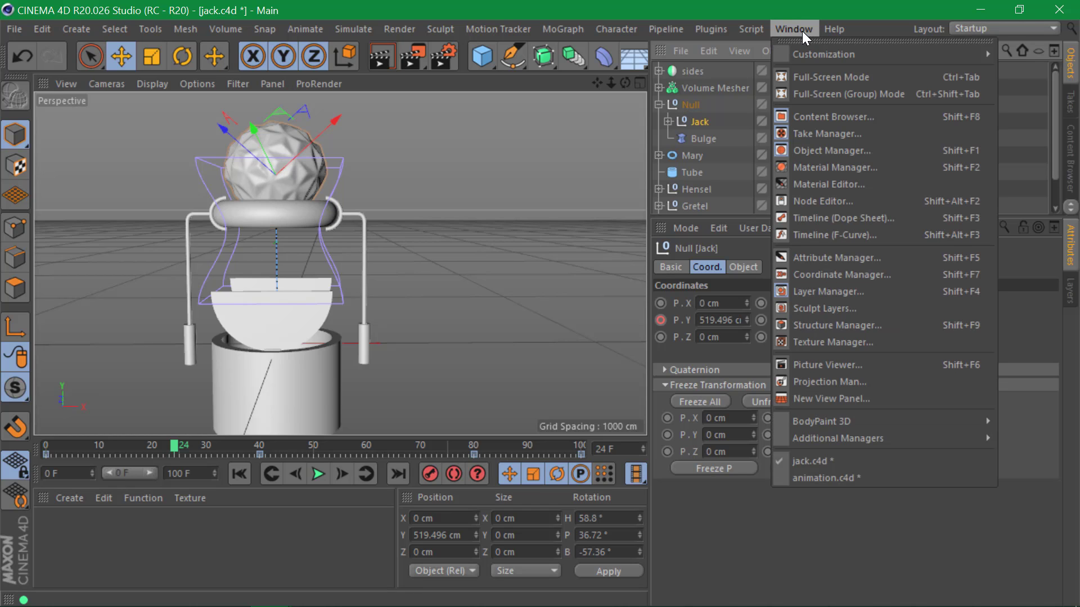
{"action": "mouse_move", "coordinate": [806, 62]}
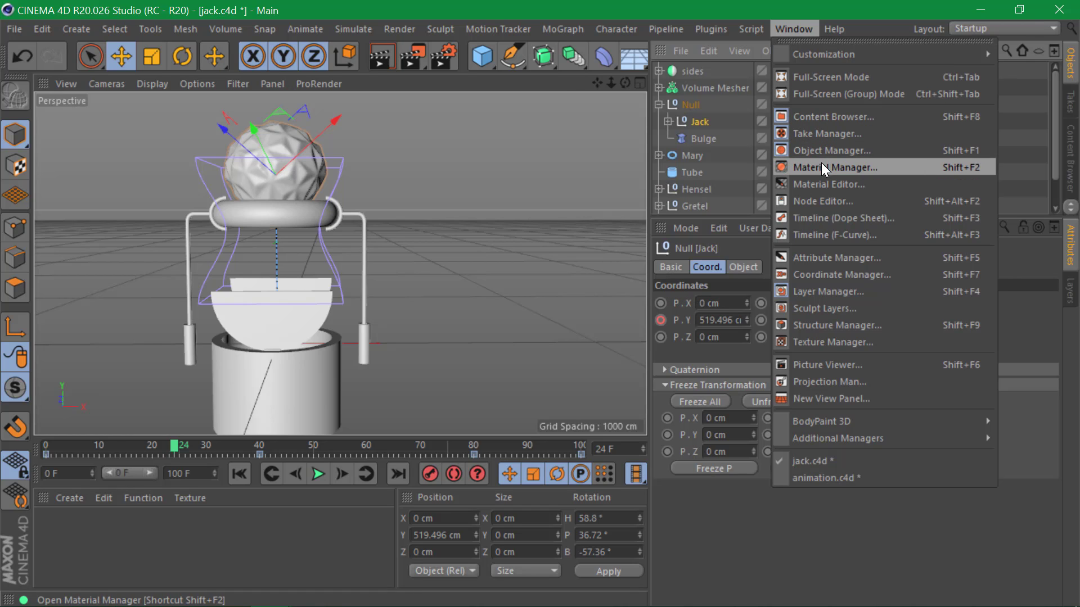
{"action": "left_click", "coordinate": [836, 217]}
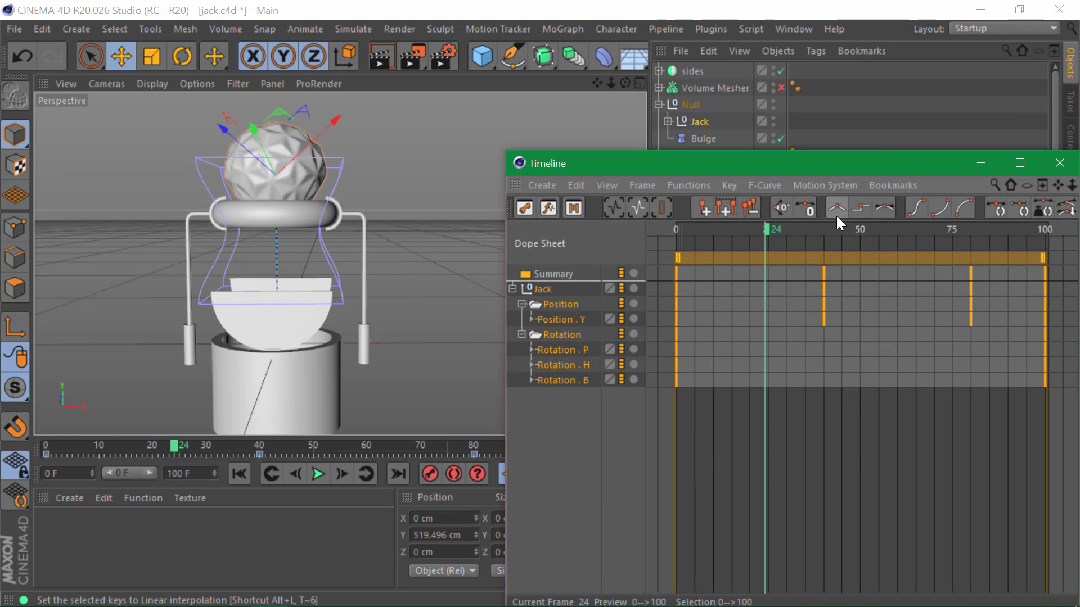
{"action": "left_click_drag", "start_coordinate": [878, 161], "coordinate": [474, 76]}
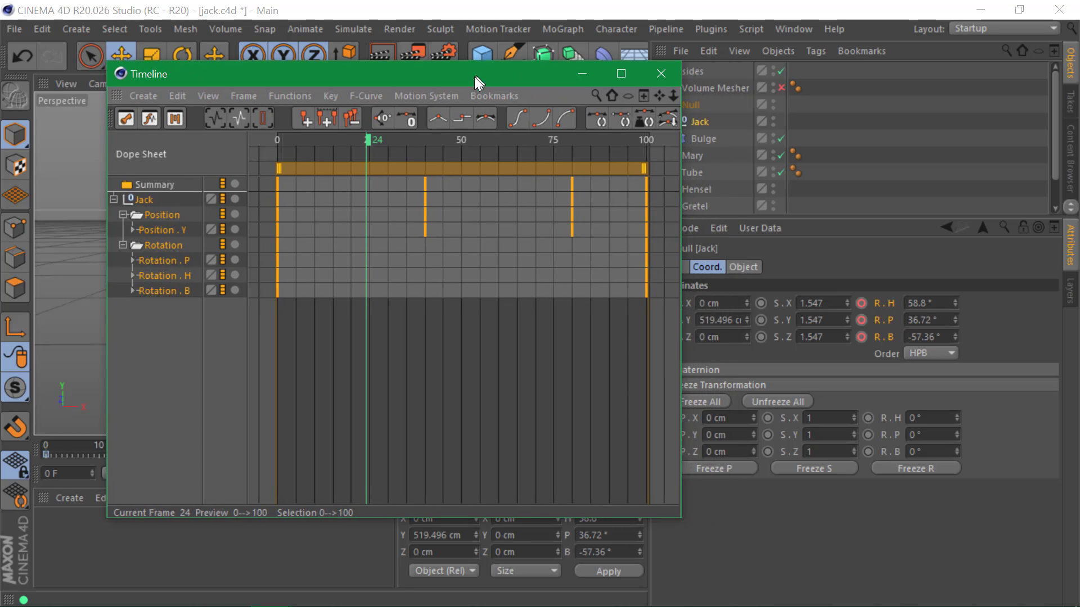
- Deselect Jack's keys and enable the Timeline's Automatic Mode to list all animated objects
{"action": "left_click", "coordinate": [136, 332]}
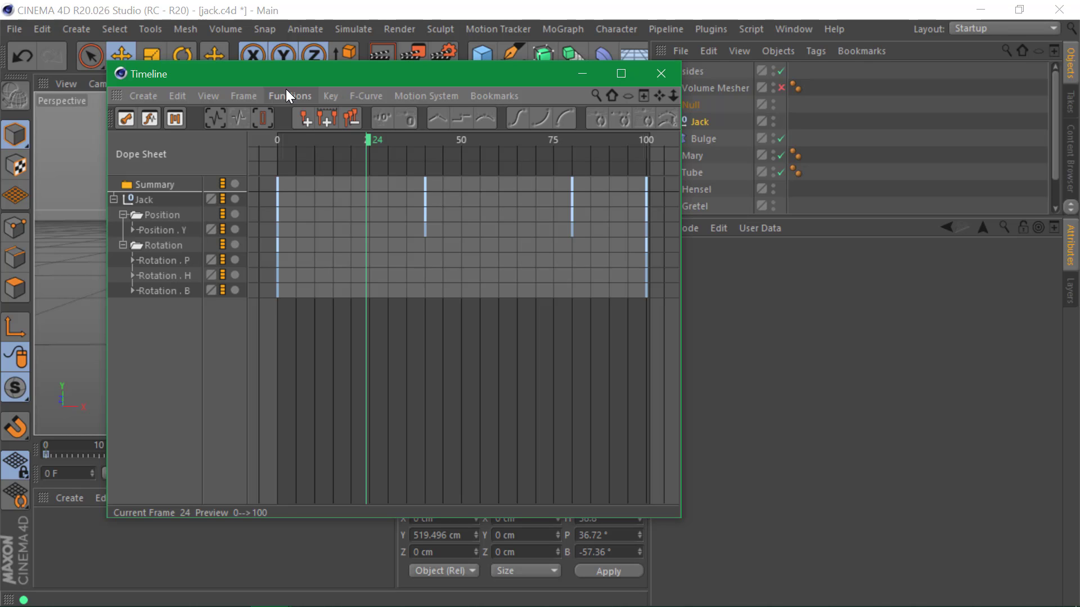
{"action": "left_click", "coordinate": [272, 97]}
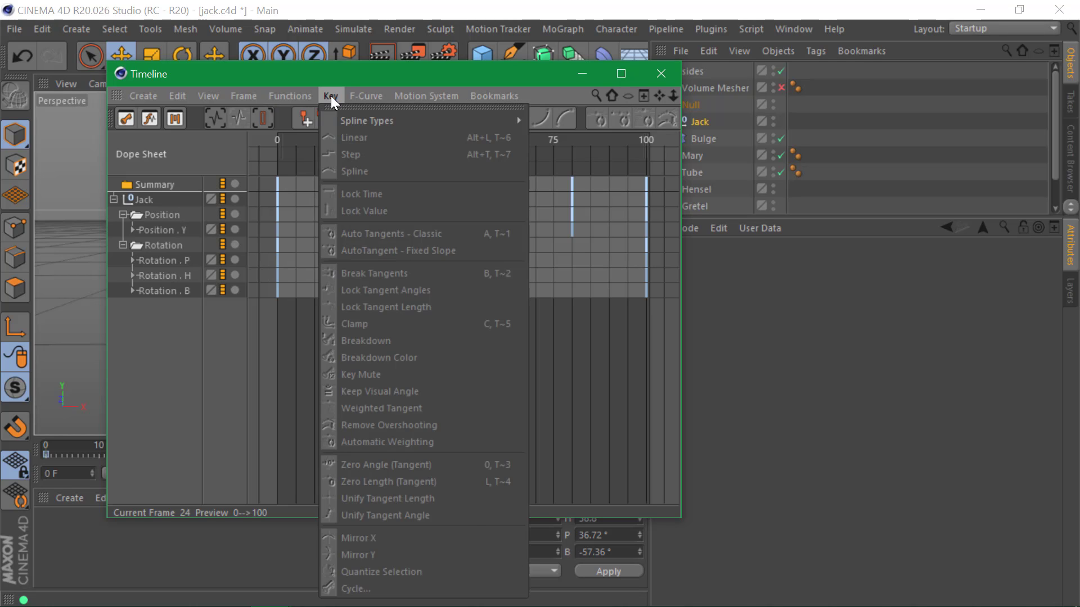
{"action": "mouse_move", "coordinate": [217, 97]}
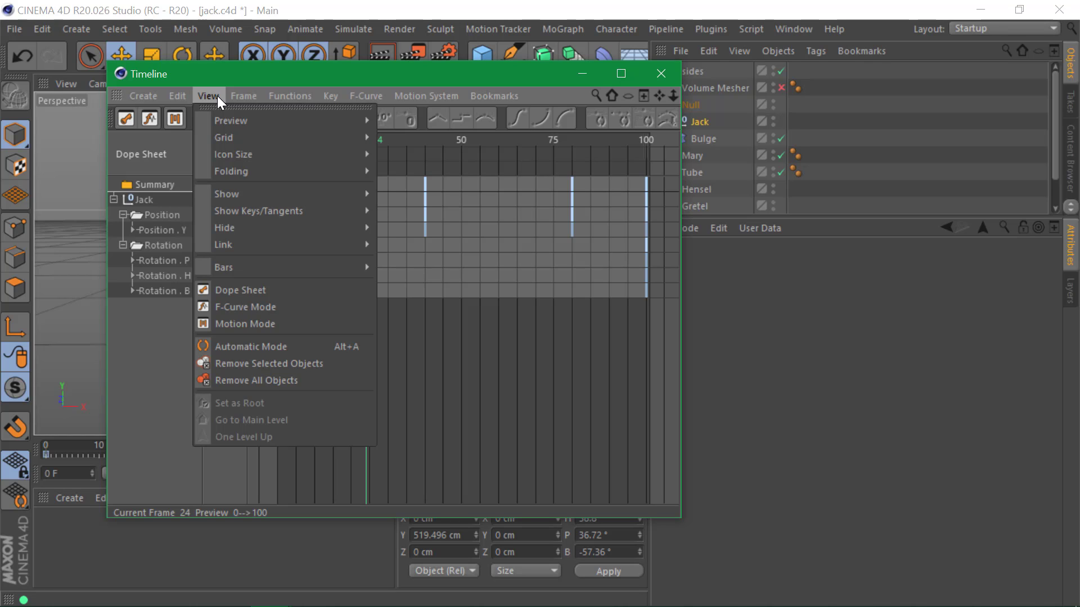
{"action": "left_click", "coordinate": [246, 346]}
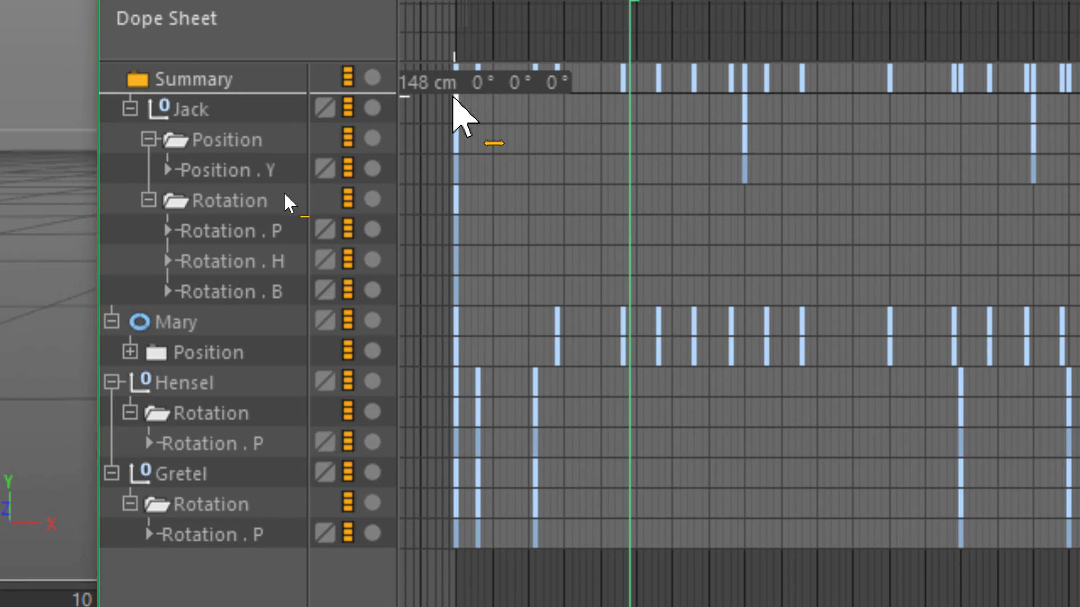
{"action": "mouse_move", "coordinate": [460, 91]}
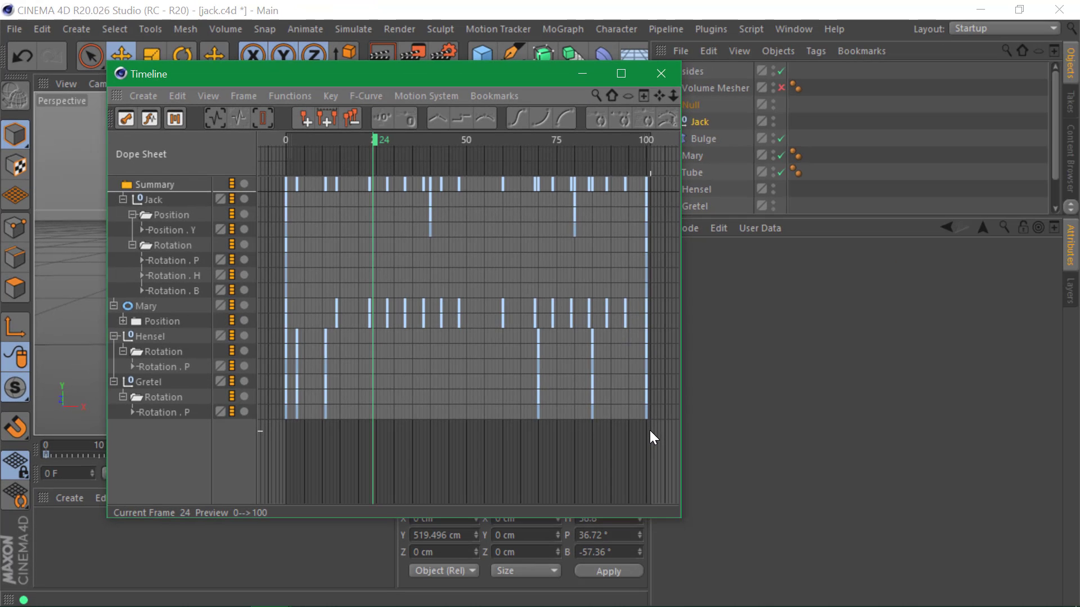
{"action": "key", "text": "super"}
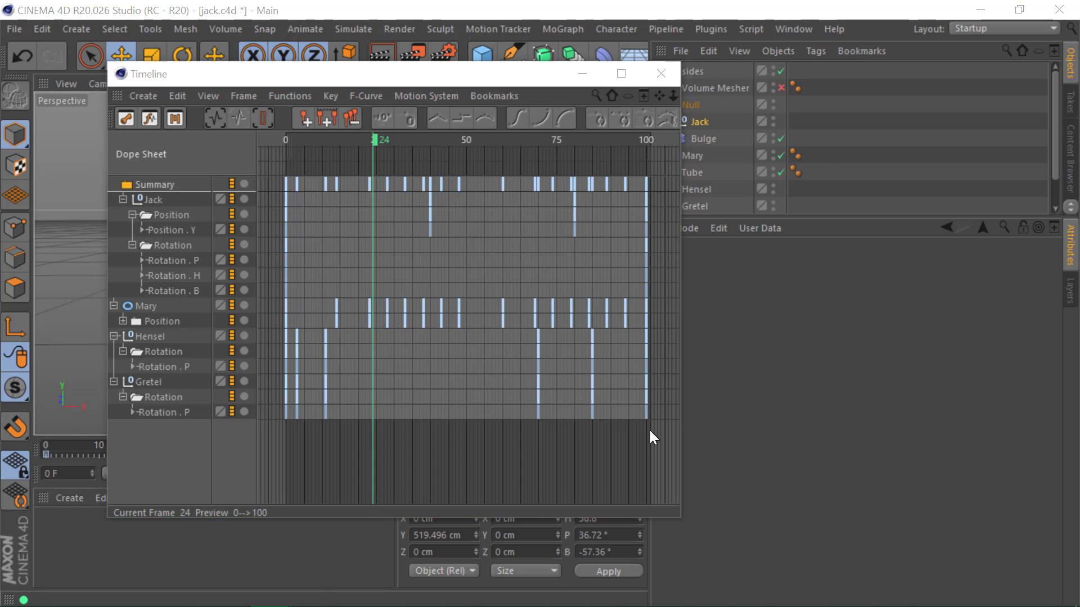
{"action": "key", "text": "super"}
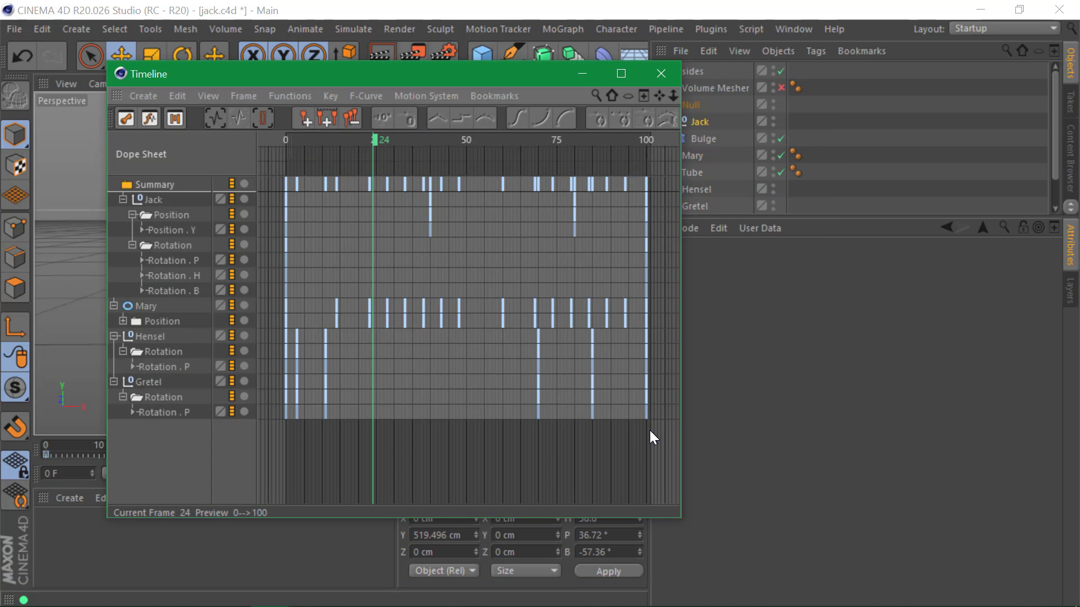
{"action": "key", "text": "alt+Tab"}
{"action": "key", "text": "Tab"}
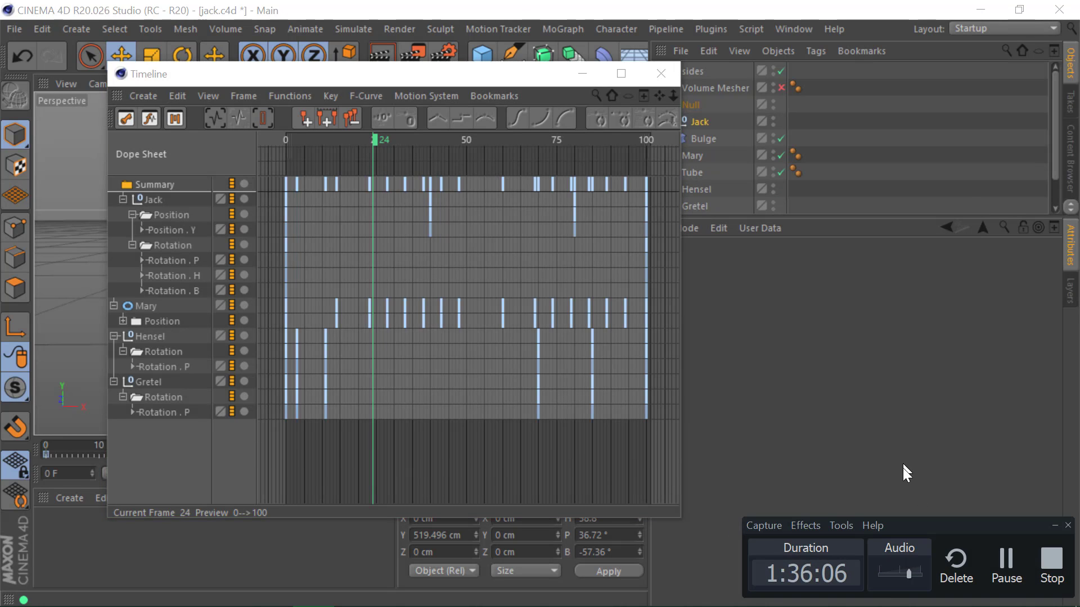
{"action": "left_click", "coordinate": [1006, 565]}
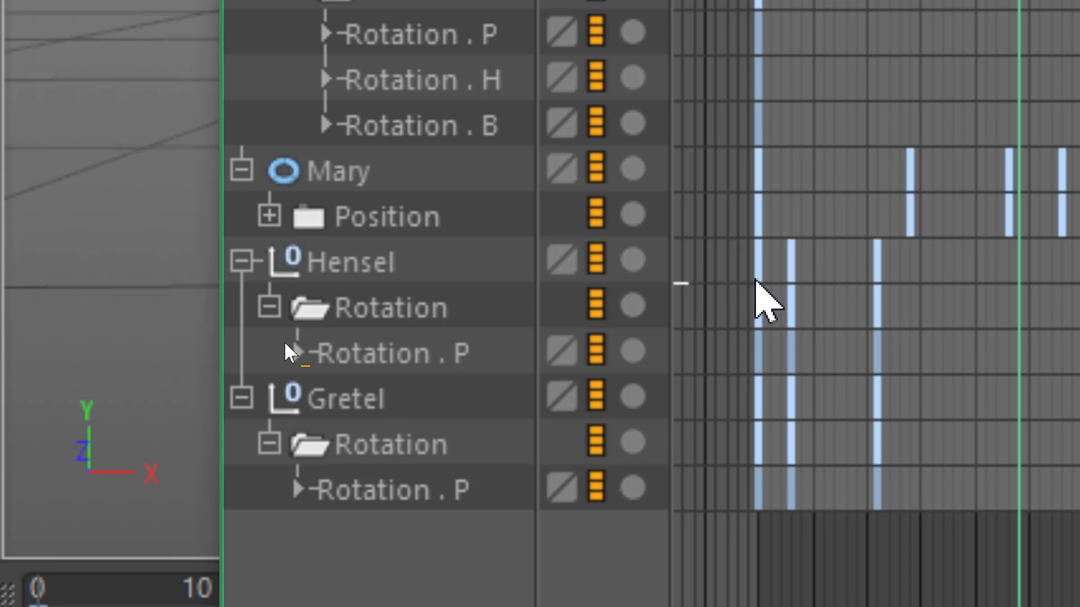
- Delete the frame 0 rotation keys of Hensel and Gretel and collapse both objects' tracks
{"action": "left_click_drag", "start_coordinate": [707, 255], "coordinate": [776, 574]}
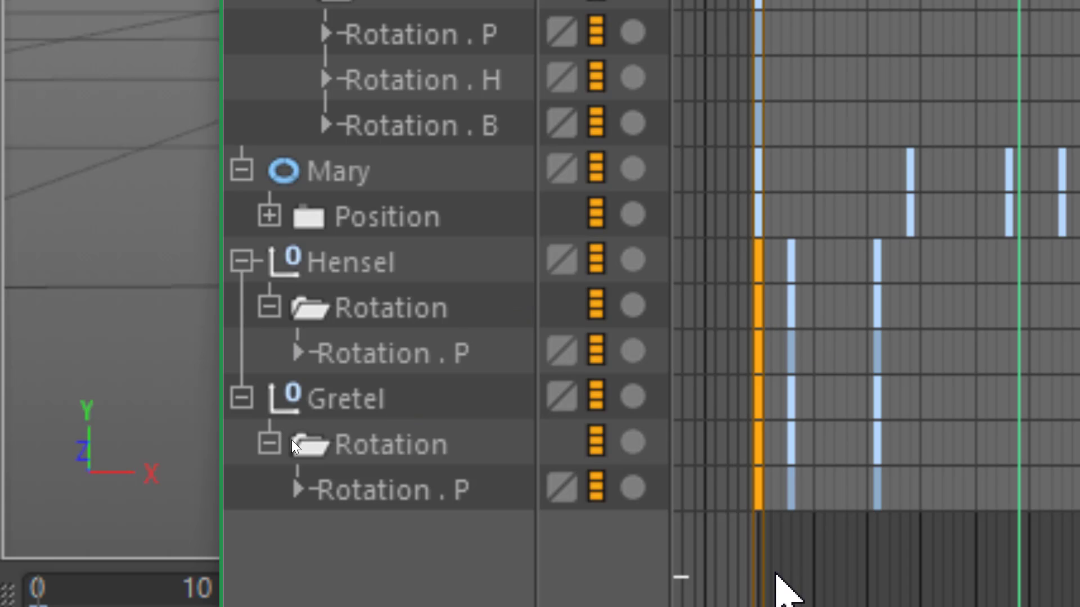
{"action": "key", "text": "Delete"}
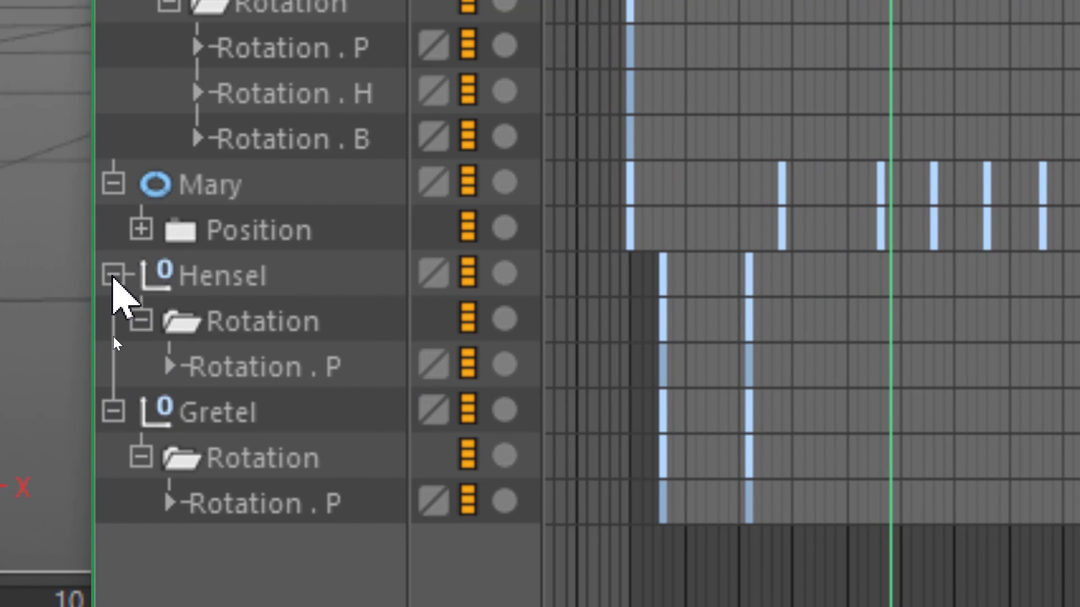
{"action": "left_click", "coordinate": [113, 275]}
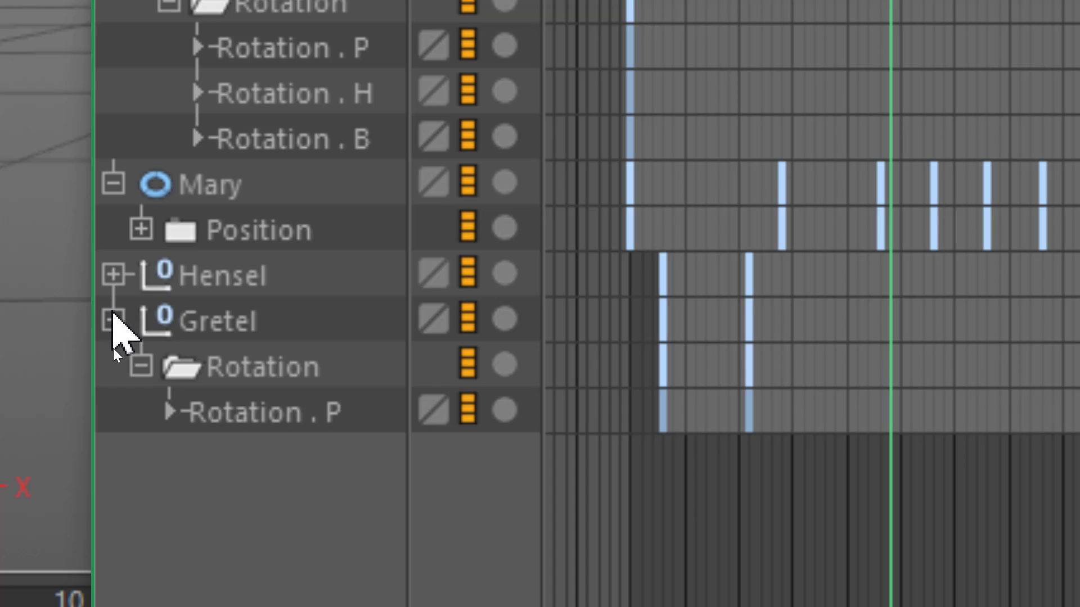
{"action": "left_click", "coordinate": [113, 320]}
{"action": "left_click", "coordinate": [113, 321]}
{"action": "left_click", "coordinate": [113, 320]}
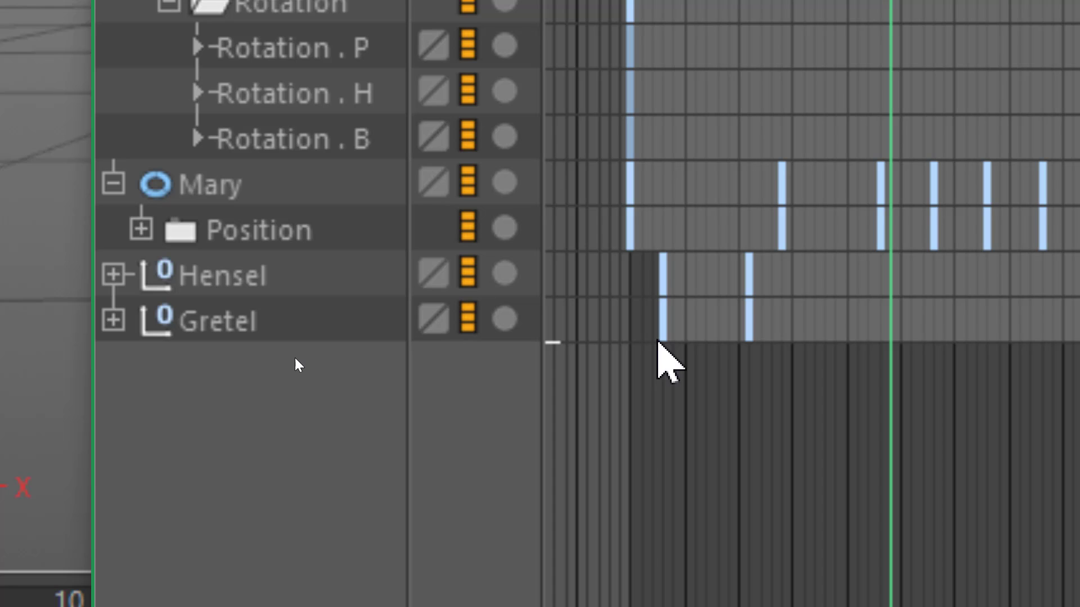
- Copy Gretel's and Hensel's rotation keys from frame 3 to frame 0
{"action": "left_click", "coordinate": [661, 321]}
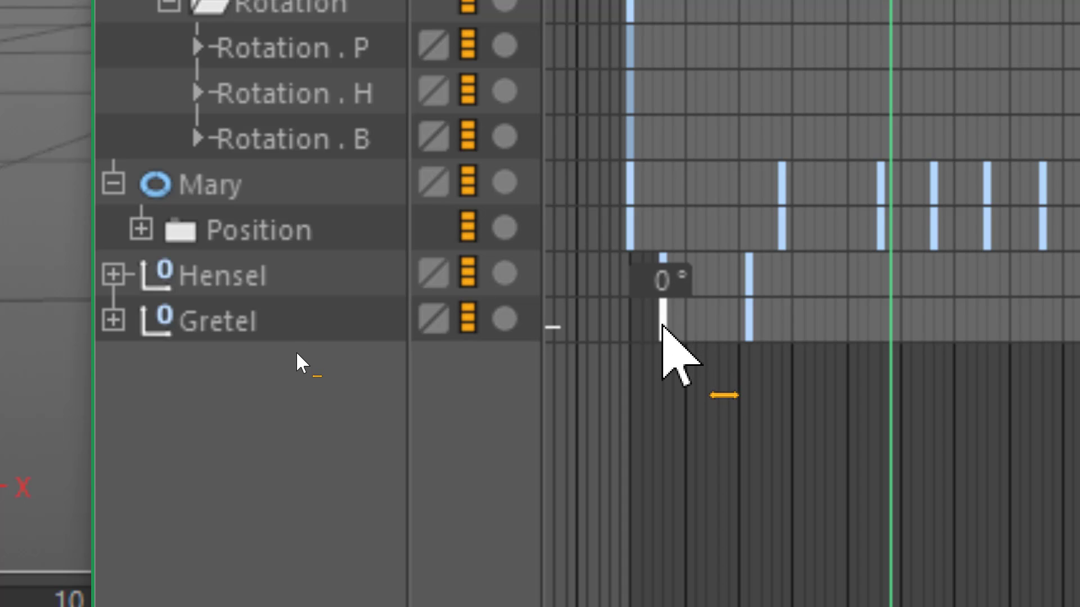
{"action": "left_click_drag", "start_coordinate": [662, 326], "coordinate": [631, 326], "text": "ctrl"}
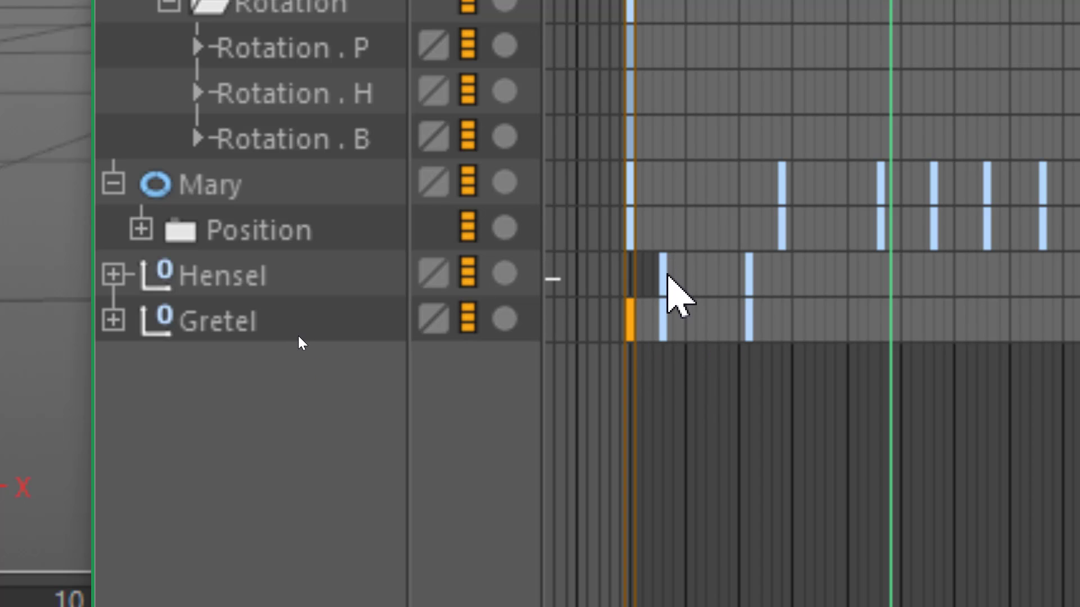
{"action": "left_click_drag", "start_coordinate": [663, 280], "coordinate": [643, 344], "text": "ctrl"}
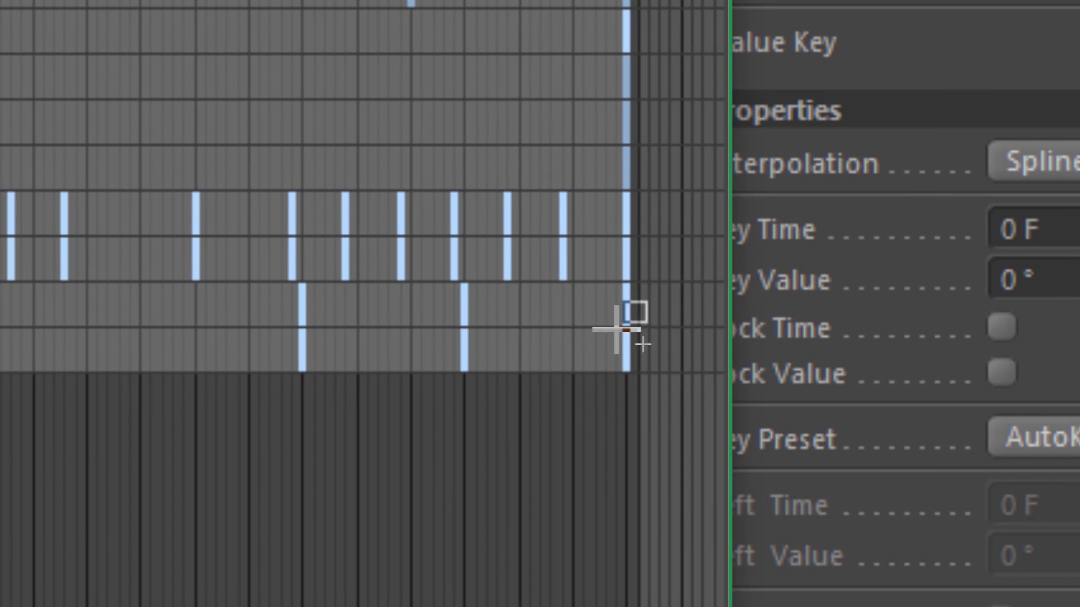
- Replace Hensel's and Gretel's rotation keys at frame 100 with copies of their frame 85 keys
{"action": "key", "text": "Delete"}
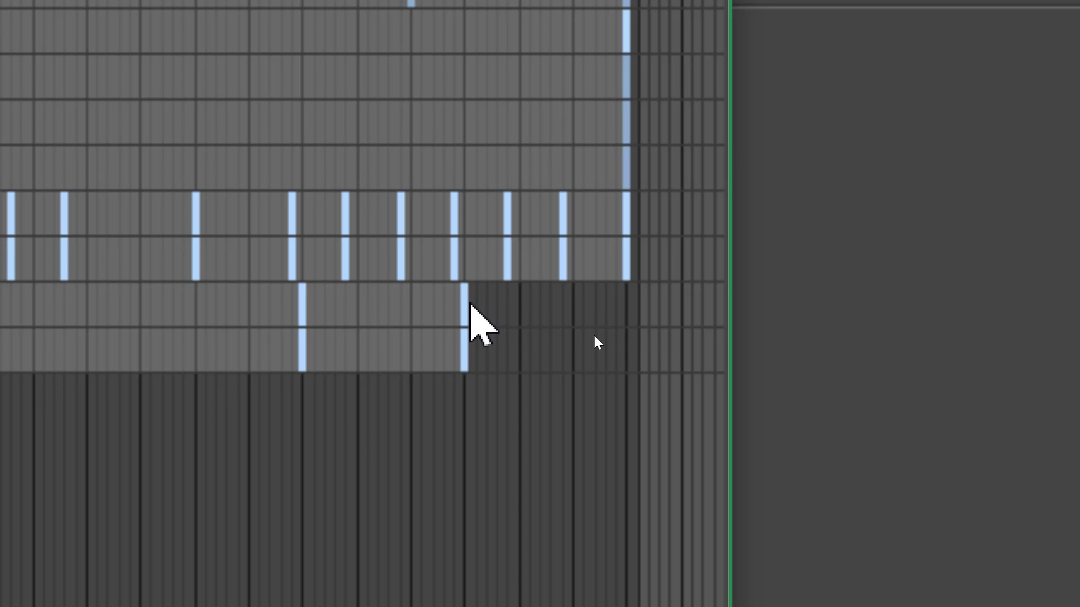
{"action": "left_click_drag", "start_coordinate": [464, 295], "coordinate": [625, 313], "text": "ctrl"}
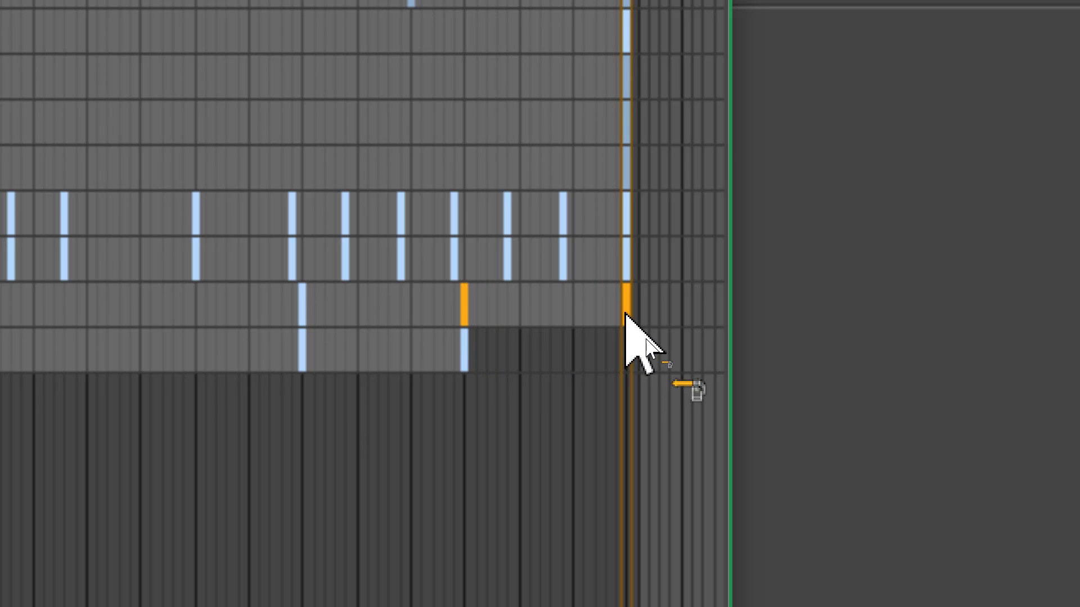
{"action": "left_click_drag", "start_coordinate": [464, 352], "coordinate": [626, 355], "text": "ctrl"}
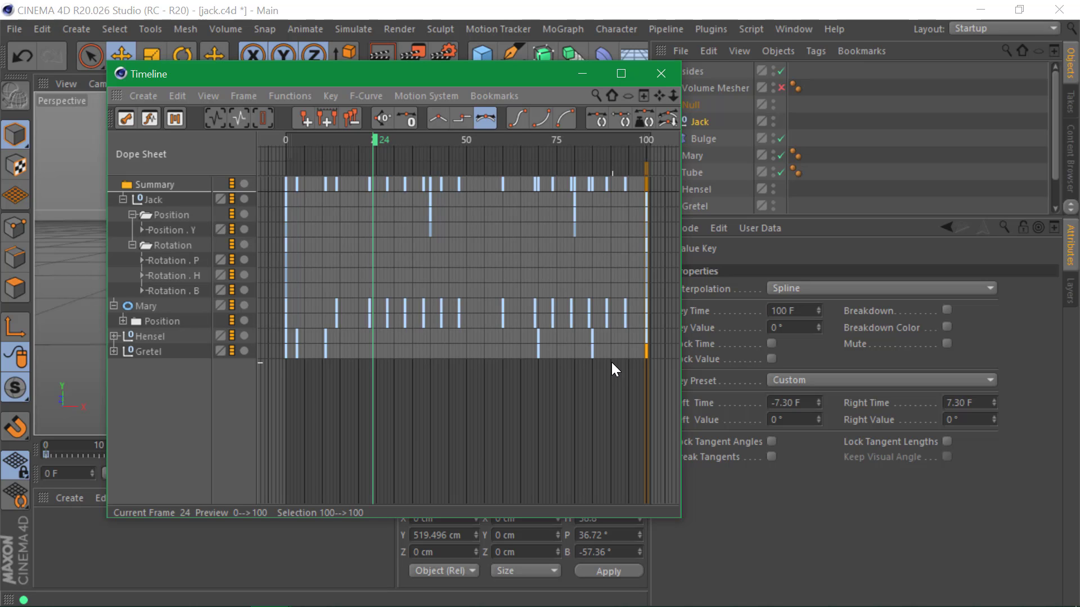
{"action": "left_click", "coordinate": [615, 370]}
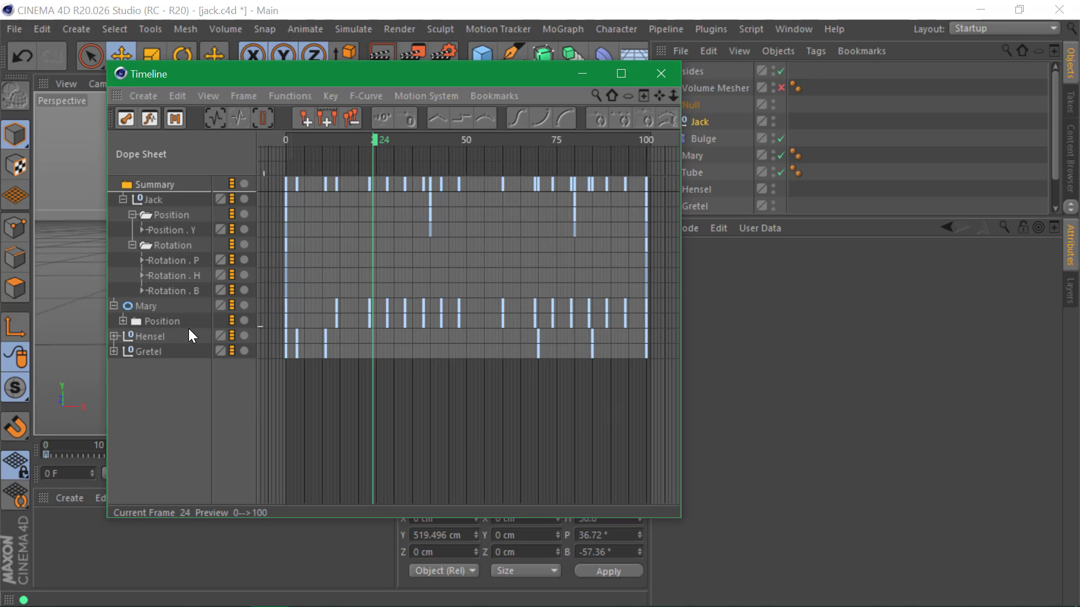
- Examine all F-curves of Jack, Mary, Hensel and Gretel in the maximized Timeline and return to the Dope Sheet
{"action": "left_click", "coordinate": [150, 117]}
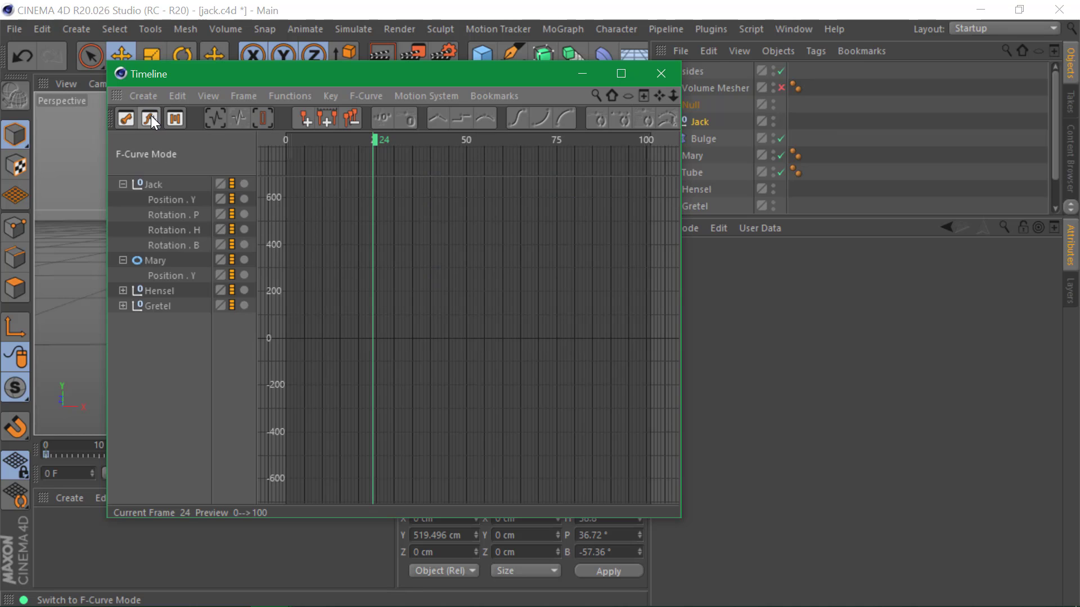
{"action": "left_click", "coordinate": [123, 306]}
{"action": "left_click", "coordinate": [122, 291]}
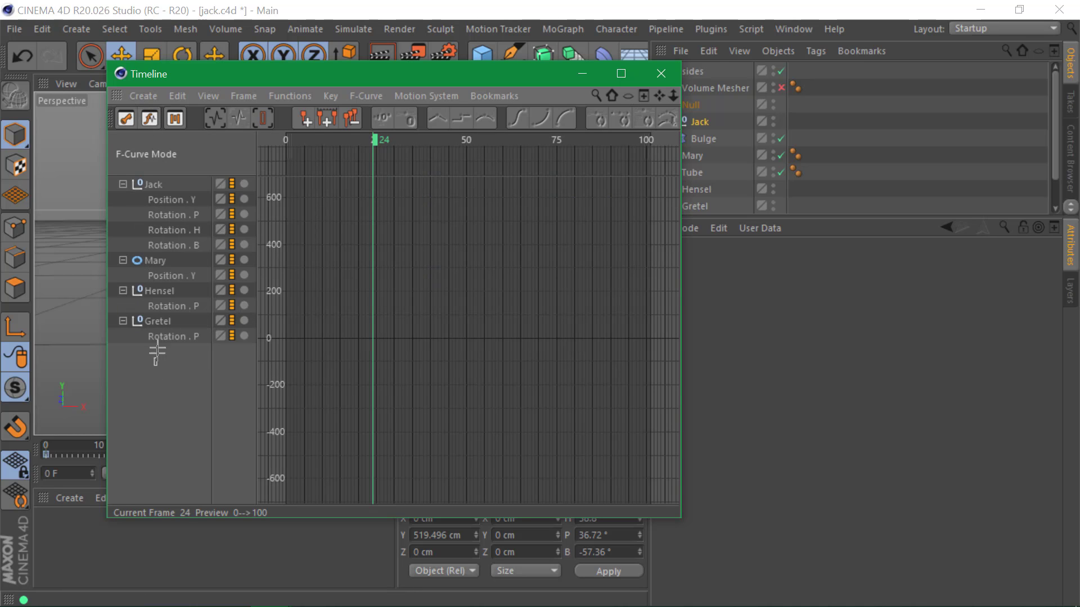
{"action": "left_click_drag", "start_coordinate": [158, 351], "coordinate": [178, 198]}
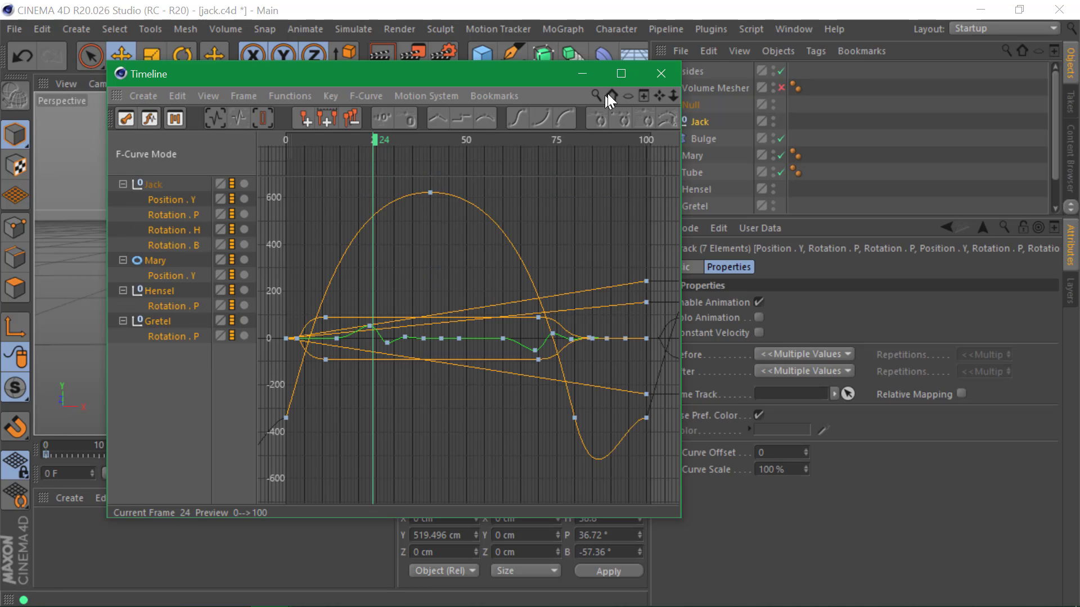
{"action": "left_click", "coordinate": [621, 73]}
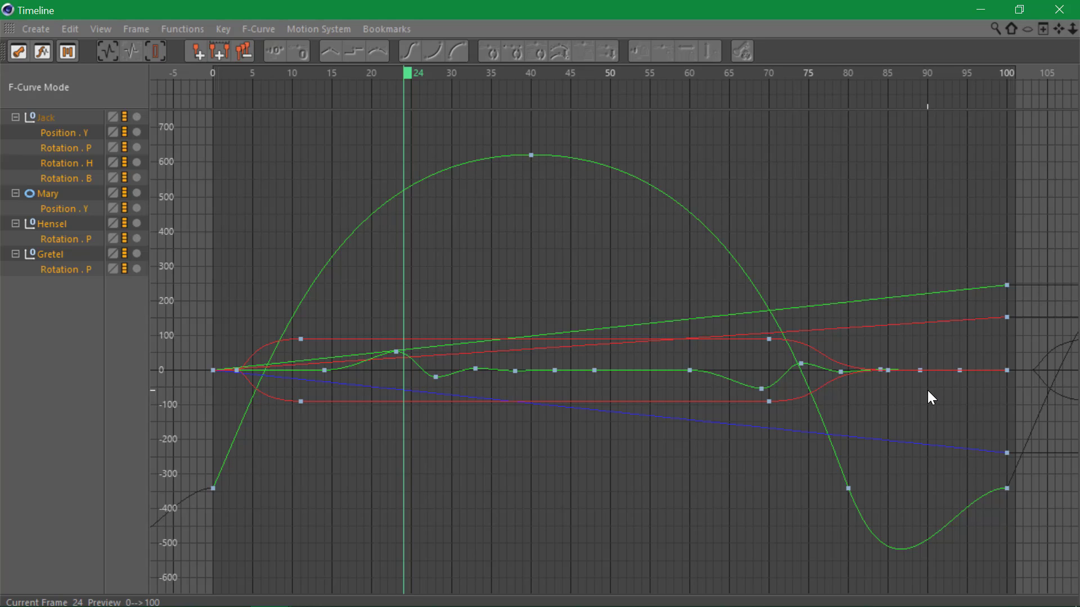
{"action": "left_click", "coordinate": [43, 57]}
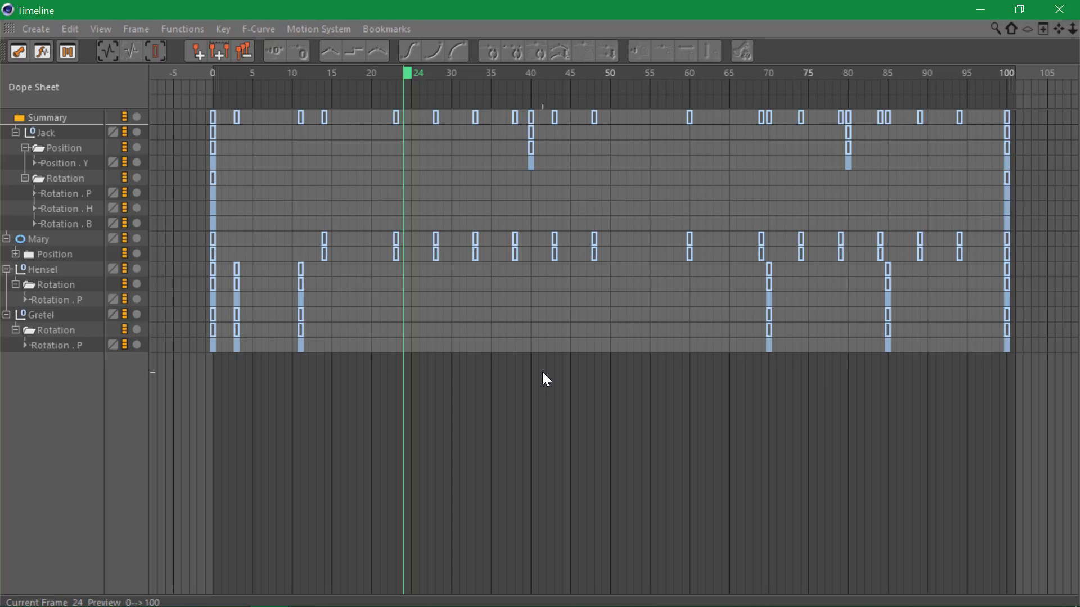
- Restore the Timeline window and set Before and After to Constant for all tracks of Jack, Mary, Hensel and Gretel
{"action": "left_click", "coordinate": [1019, 10]}
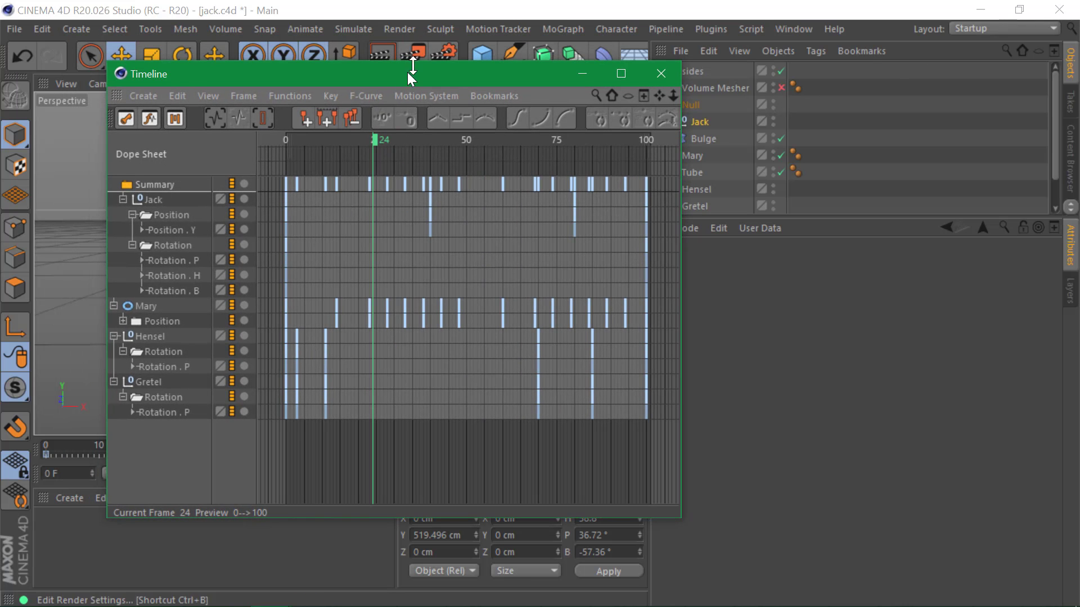
{"action": "left_click_drag", "start_coordinate": [395, 81], "coordinate": [348, 55]}
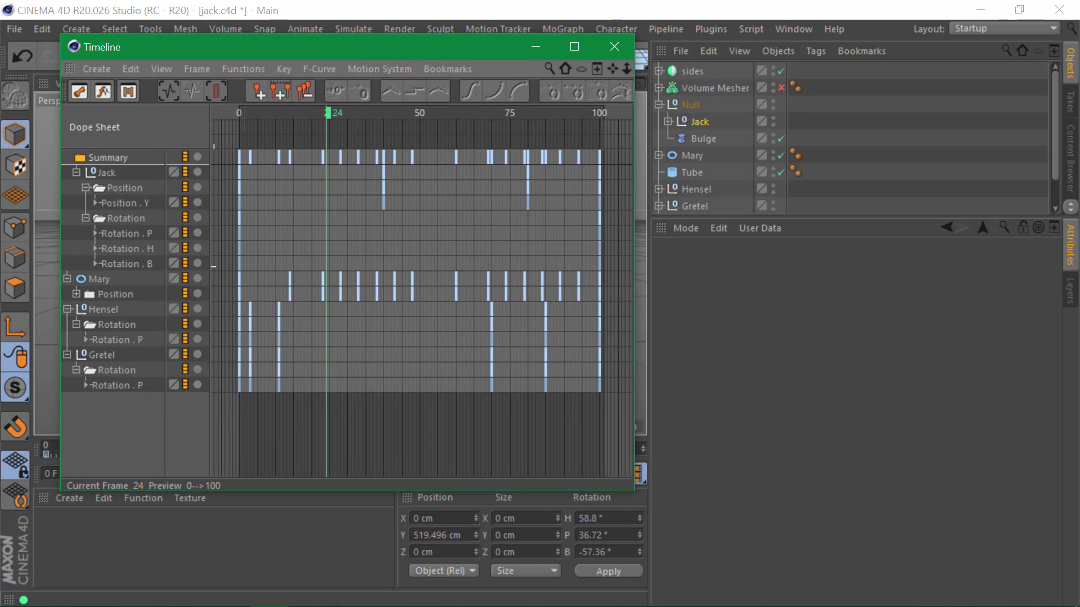
{"action": "left_click_drag", "start_coordinate": [116, 437], "coordinate": [90, 171]}
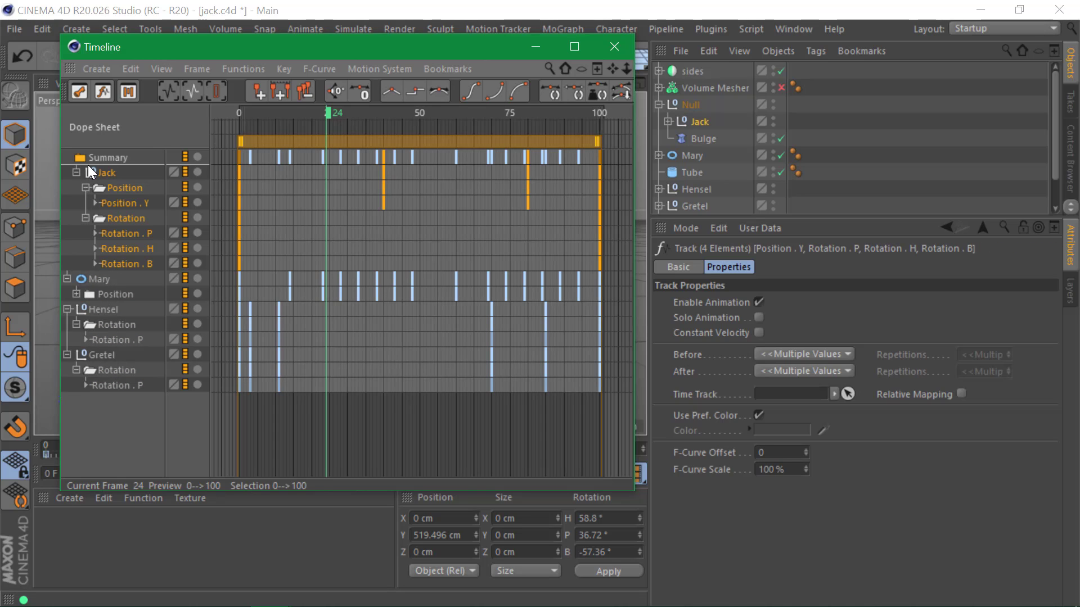
{"action": "left_click_drag", "start_coordinate": [123, 433], "coordinate": [75, 173]}
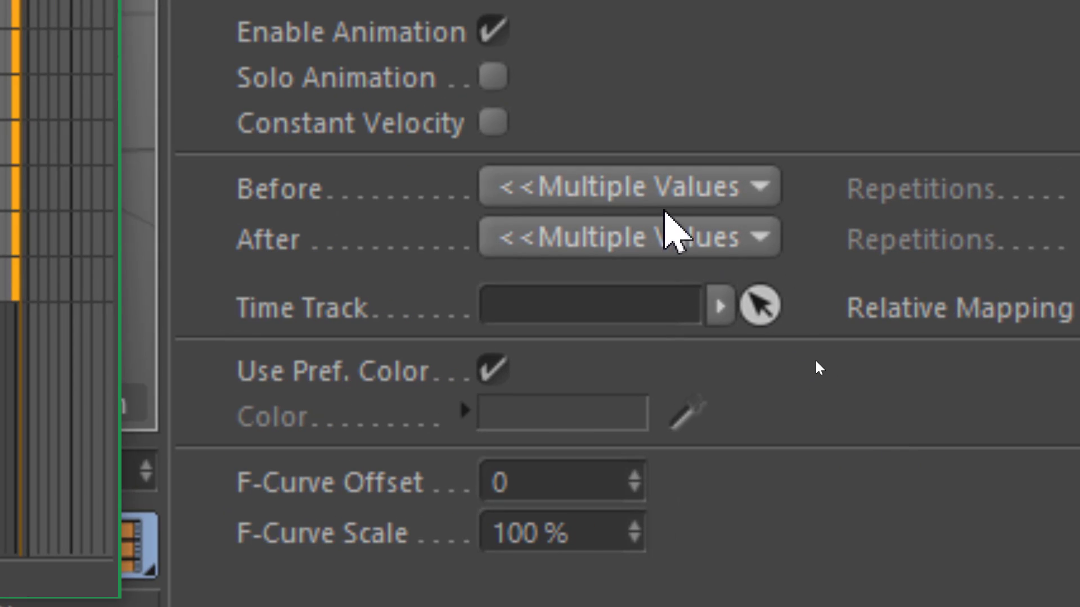
{"action": "left_click", "coordinate": [666, 194]}
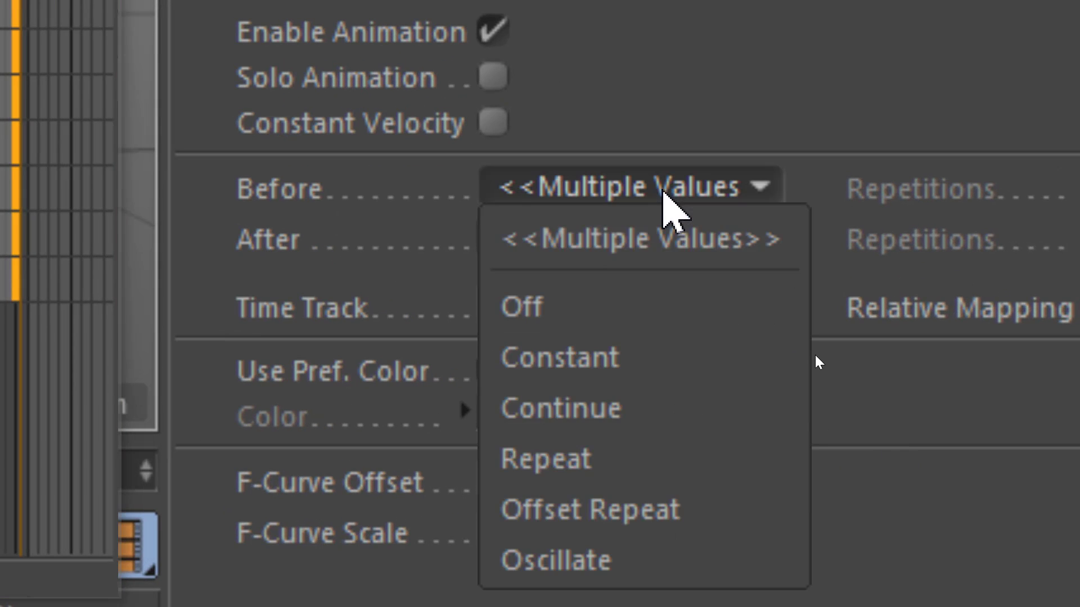
{"action": "left_click", "coordinate": [667, 387]}
{"action": "left_click", "coordinate": [629, 239]}
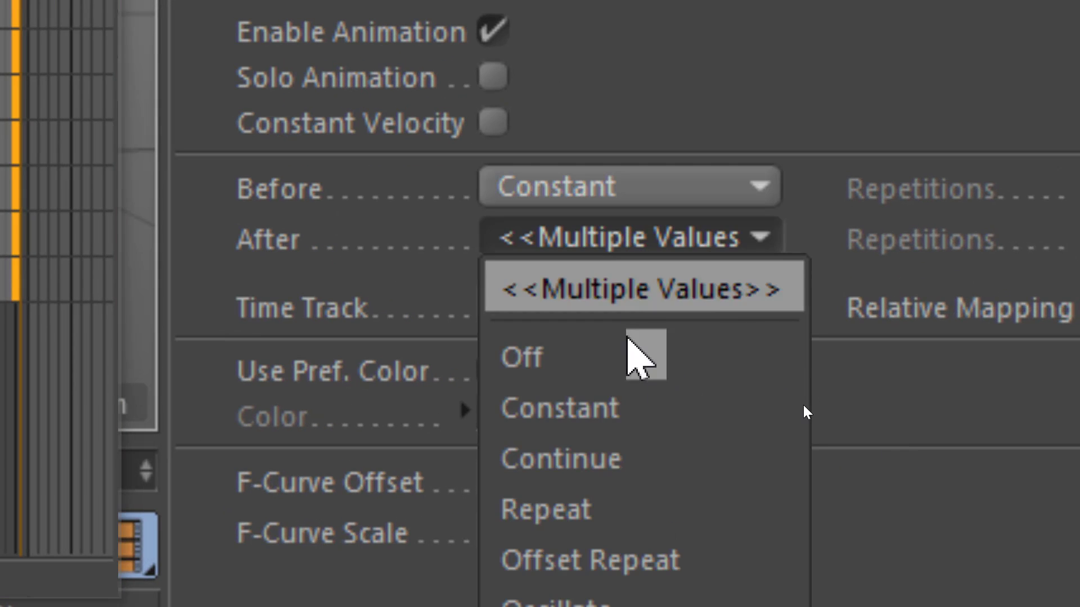
{"action": "left_click", "coordinate": [634, 405]}
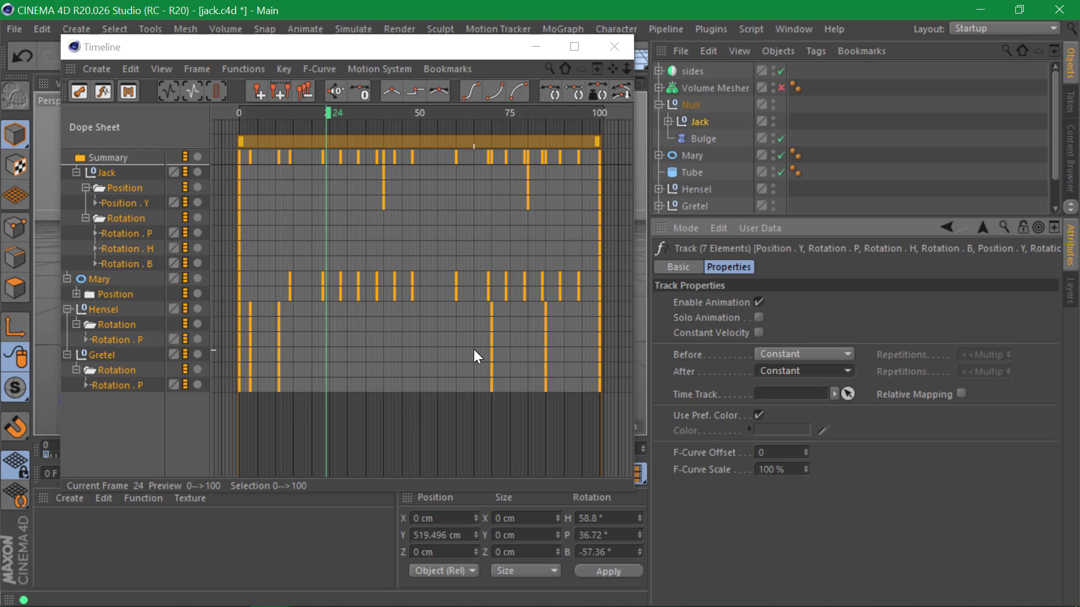
- Set all animation tracks to Repeat after their last key with 10 repetitions
{"action": "left_click_drag", "start_coordinate": [117, 417], "coordinate": [71, 169]}
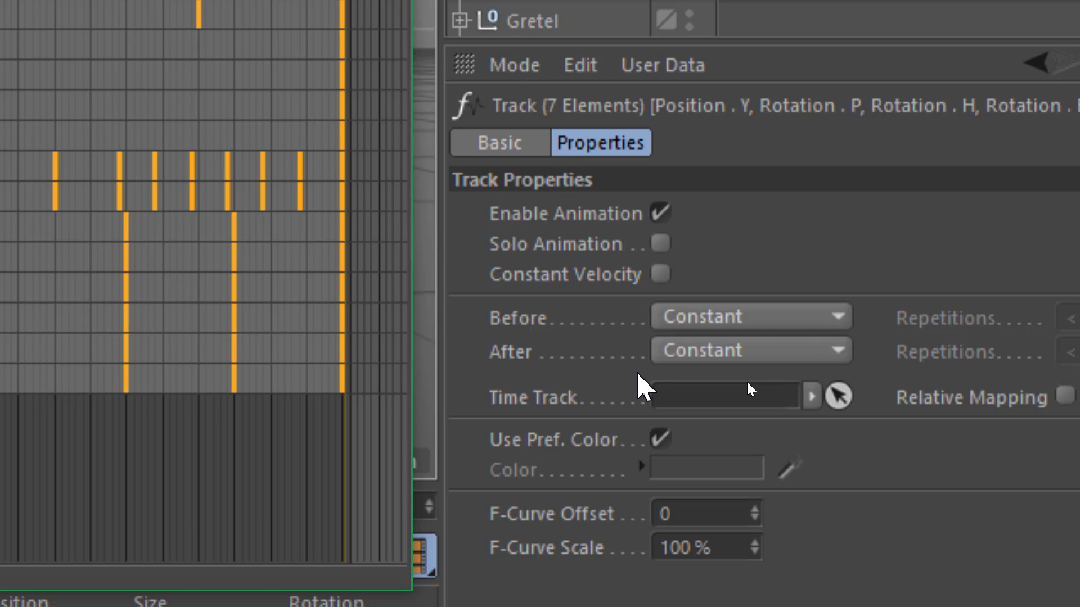
{"action": "left_click", "coordinate": [687, 353]}
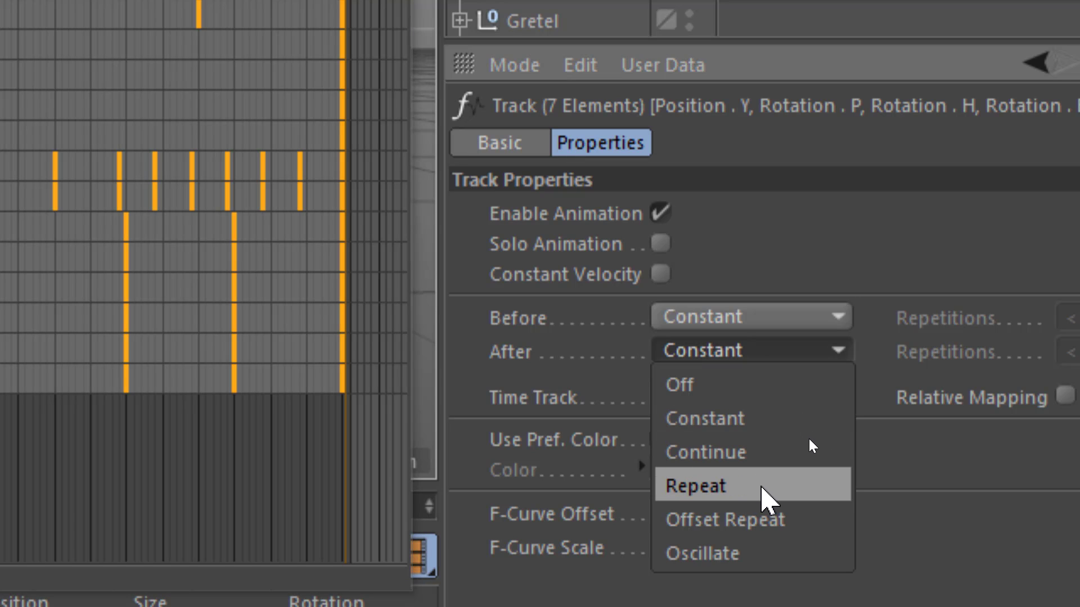
{"action": "left_click", "coordinate": [762, 487]}
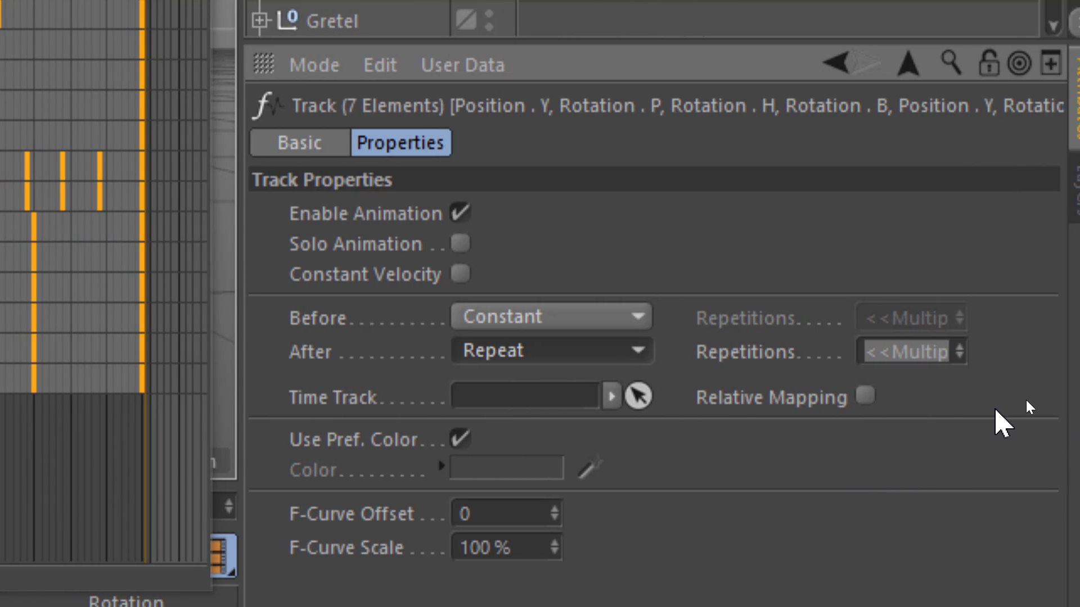
{"action": "left_click", "coordinate": [940, 356]}
{"action": "type", "text": "10"}
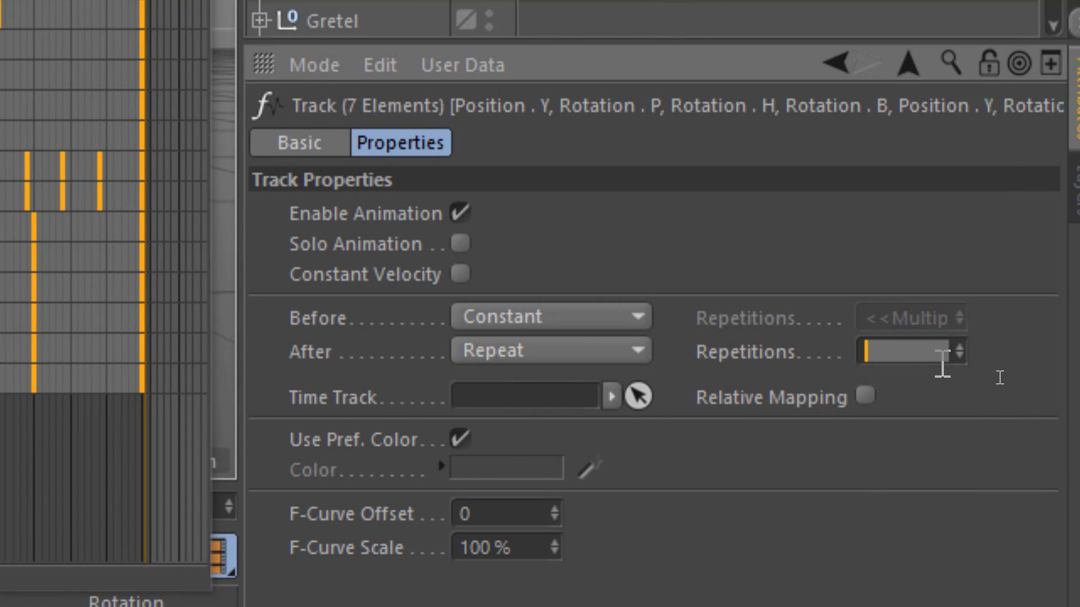
{"action": "key", "text": "Return"}
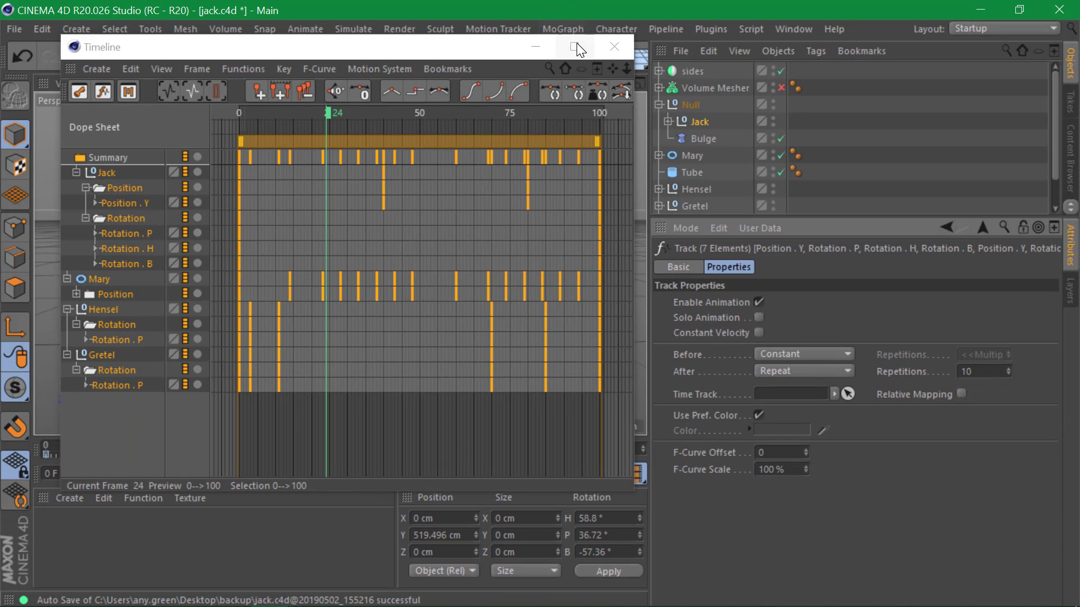
- Close the Timeline, set the project's end frame to 400 F and extend the preview range to the full length
{"action": "left_click", "coordinate": [611, 47]}
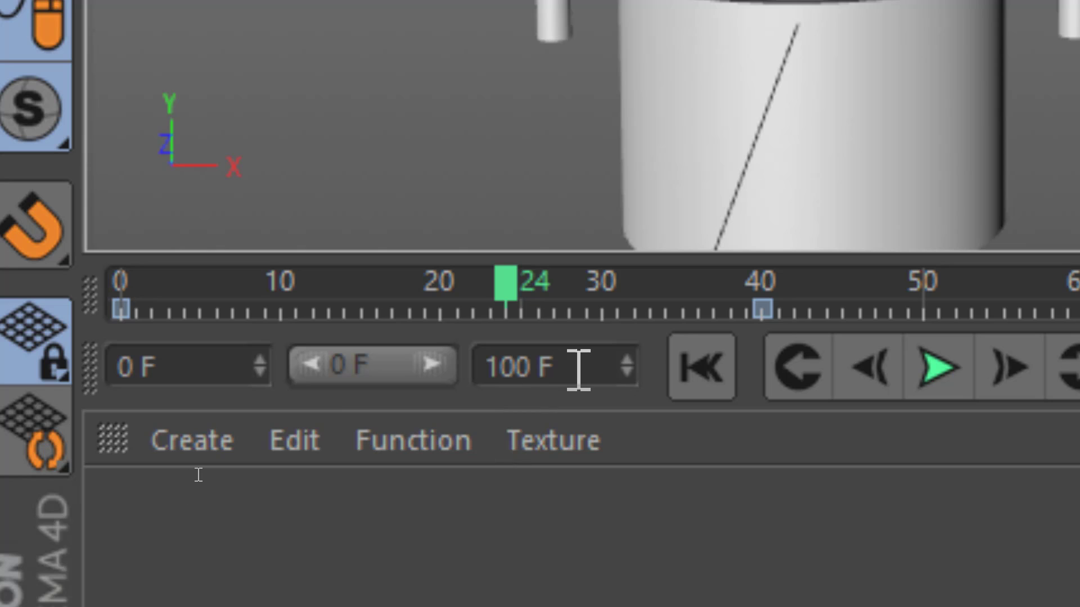
{"action": "left_click", "coordinate": [391, 390]}
{"action": "left_click_drag", "start_coordinate": [566, 371], "coordinate": [458, 379]}
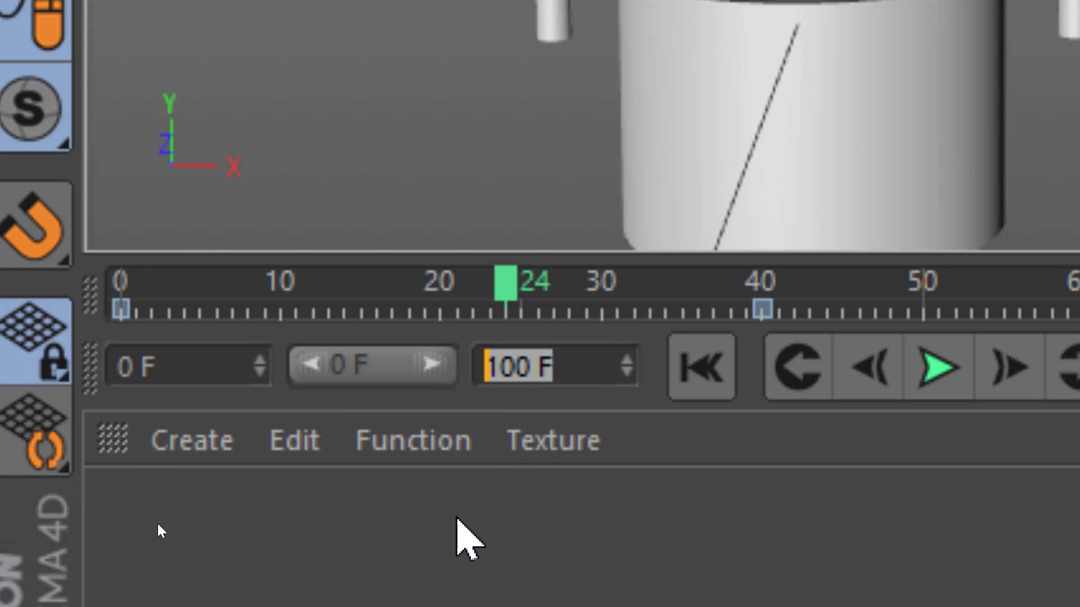
{"action": "type", "text": "400"}
{"action": "key", "text": "Return"}
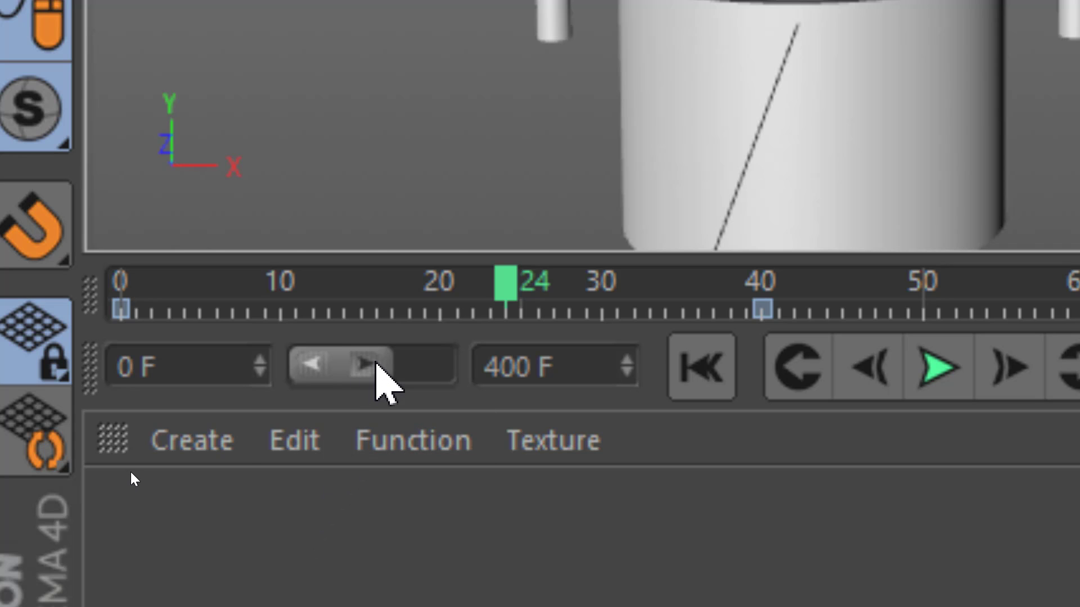
{"action": "left_click_drag", "start_coordinate": [375, 364], "coordinate": [480, 398]}
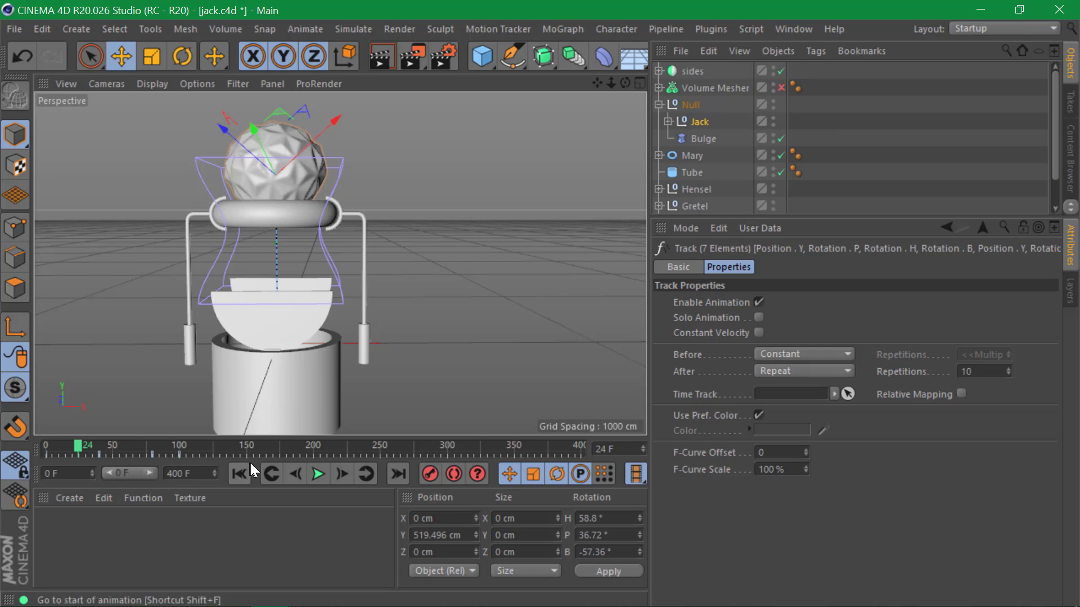
- Deselect all objects and play the 400-frame animation to check that the cycle repeats
{"action": "left_click", "coordinate": [319, 475]}
{"action": "left_click", "coordinate": [929, 140]}
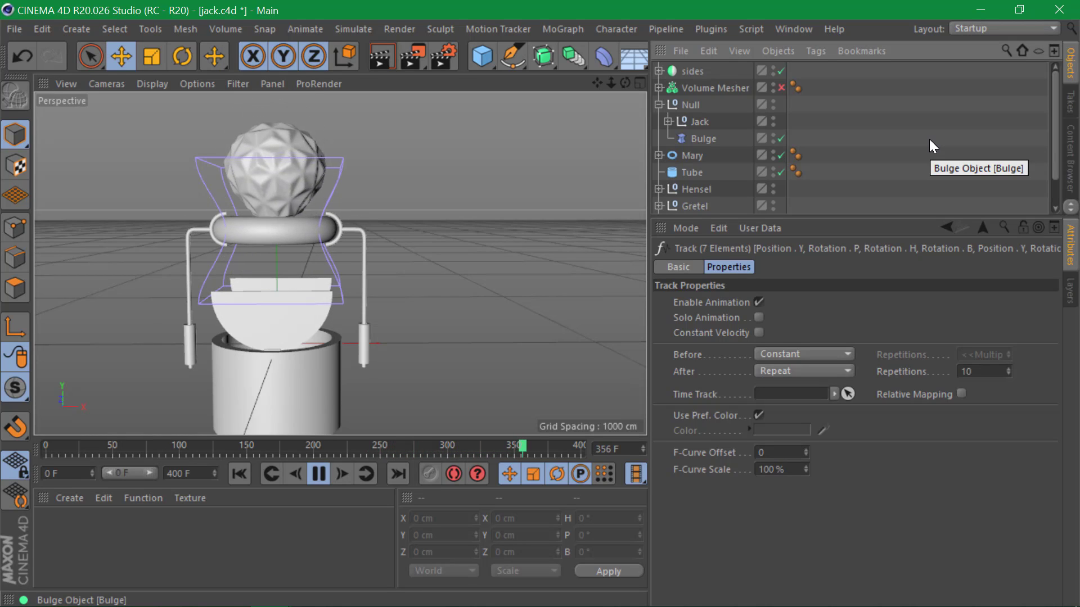
{"action": "left_click", "coordinate": [316, 473]}
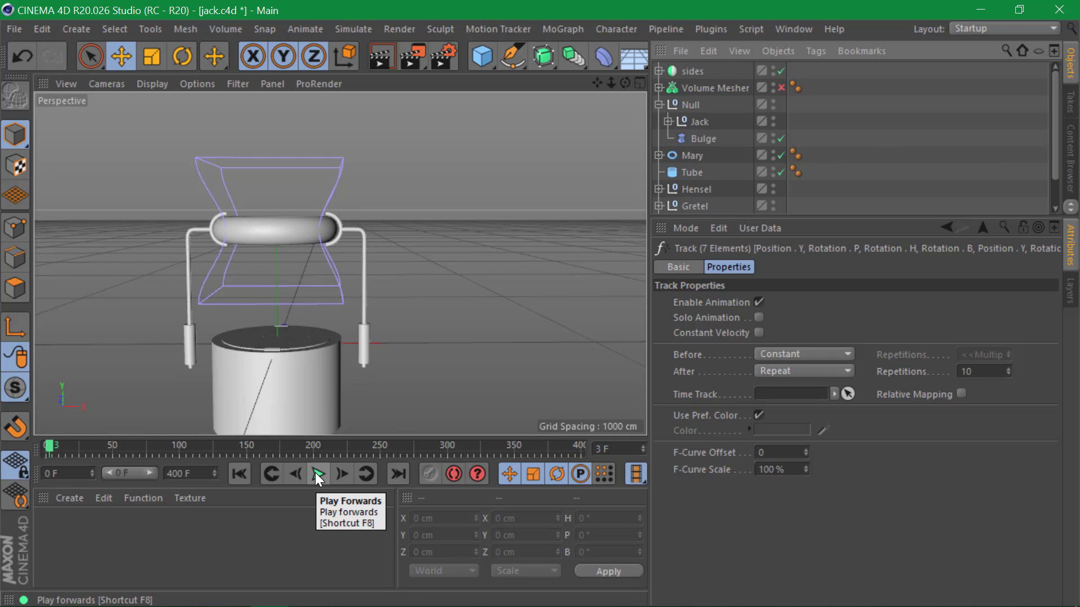
{"action": "key", "text": "alt+Tab"}
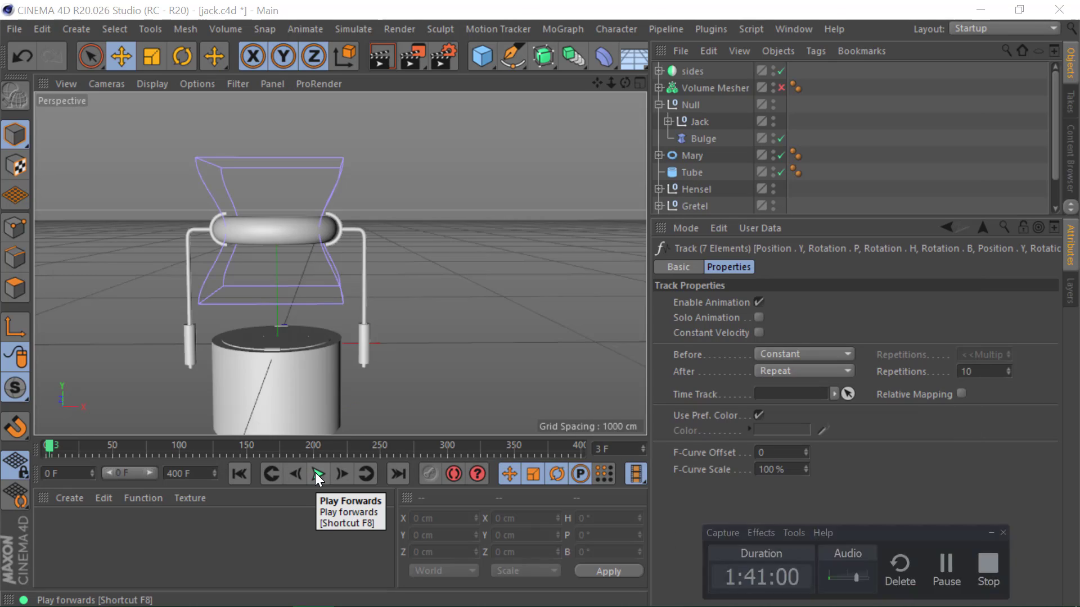
{"action": "left_click", "coordinate": [1015, 565]}
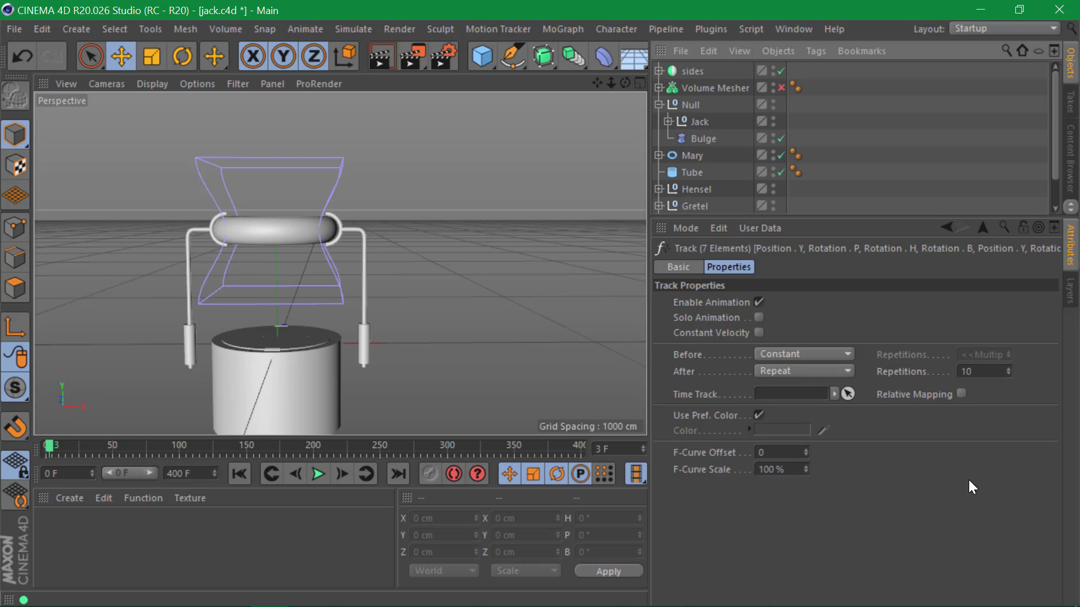
{"action": "key", "text": "alt+Tab"}
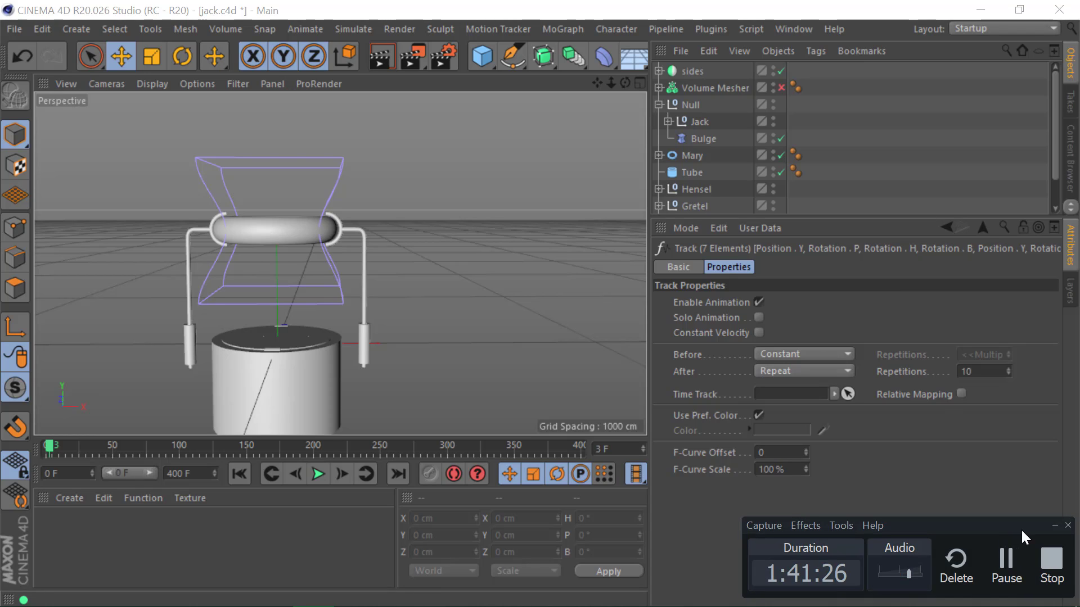
{"action": "left_click", "coordinate": [1053, 527]}
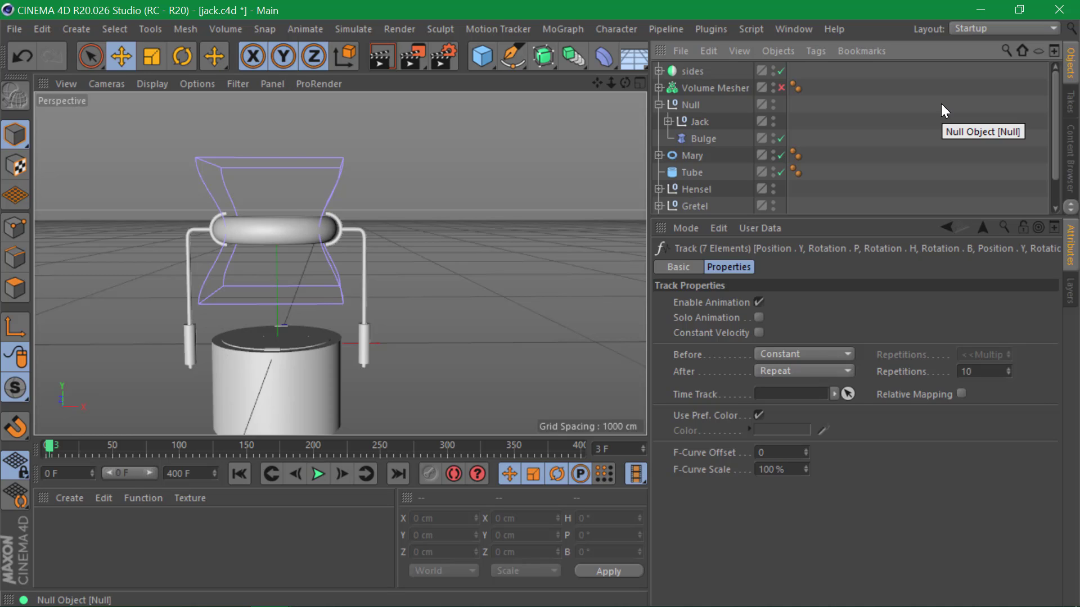
- Collapse the Null hierarchy, enlarge the object list, and add a plane at the origin scaled to about 3421 cm square
{"action": "left_click", "coordinate": [658, 105]}
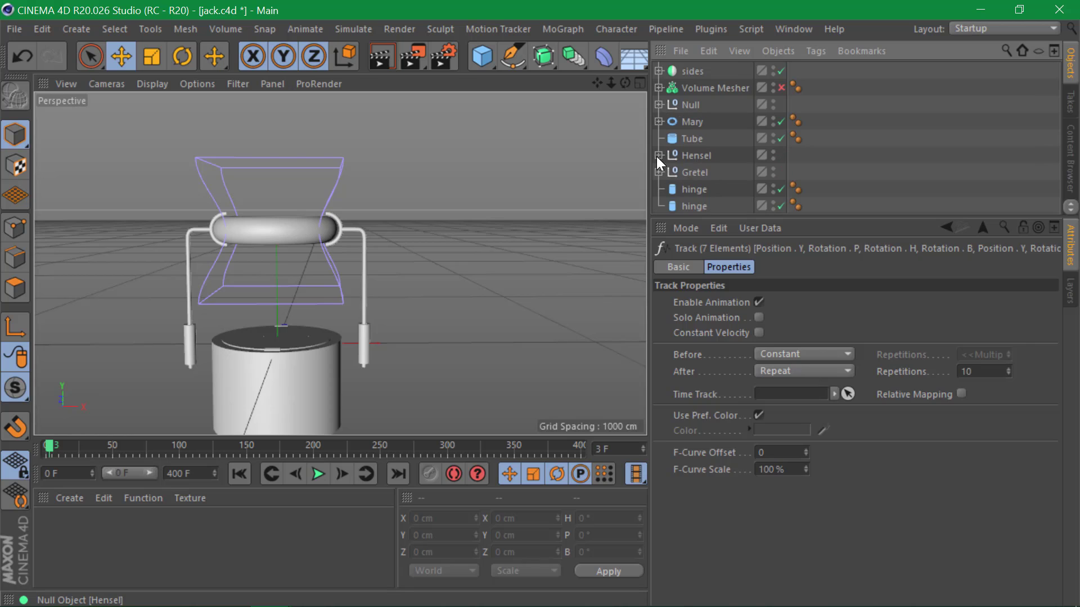
{"action": "left_click_drag", "start_coordinate": [770, 218], "coordinate": [765, 364]}
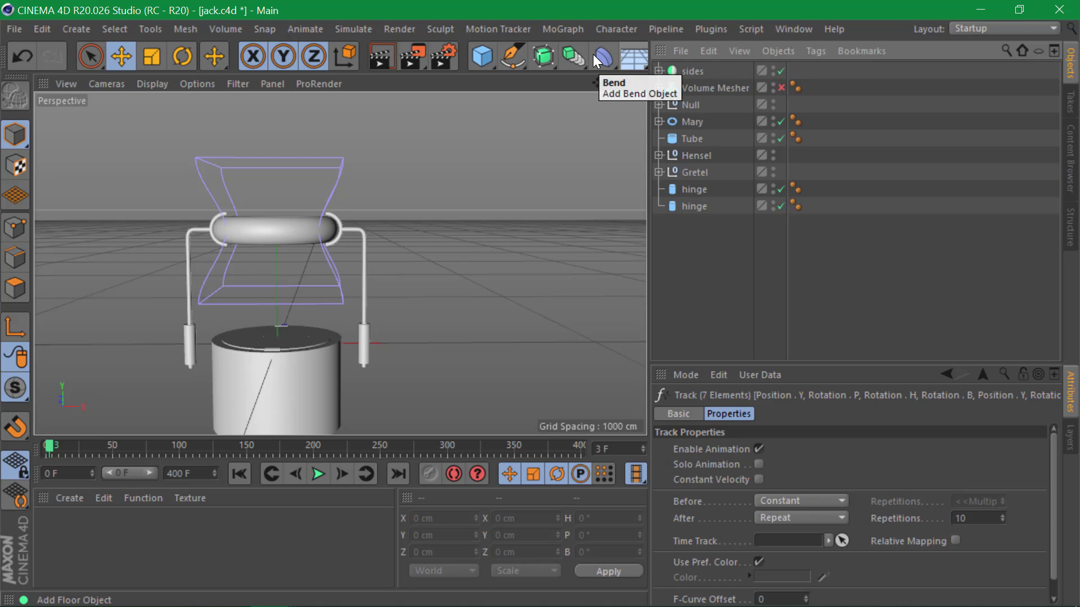
{"action": "left_click", "coordinate": [490, 49]}
{"action": "left_click", "coordinate": [660, 119]}
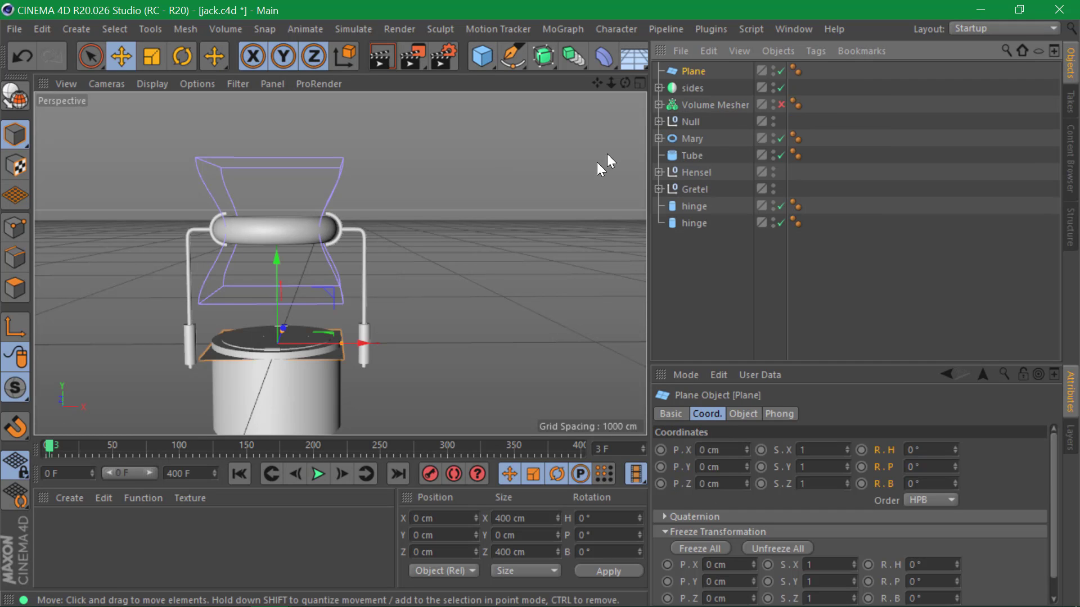
{"action": "key", "text": "t"}
{"action": "mouse_move", "coordinate": [460, 331]}
{"action": "left_mouse_down"}
{"action": "mouse_move", "coordinate": [277, 326]}
{"action": "mouse_move", "coordinate": [451, 340]}
{"action": "left_mouse_up"}
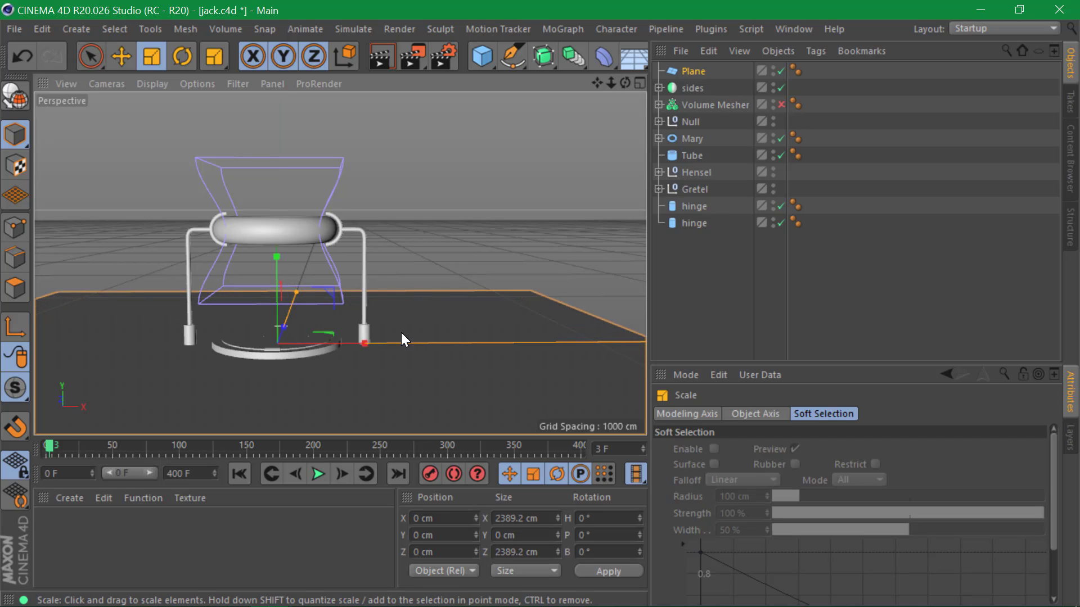
{"action": "left_click_drag", "start_coordinate": [362, 295], "coordinate": [420, 201], "text": "alt"}
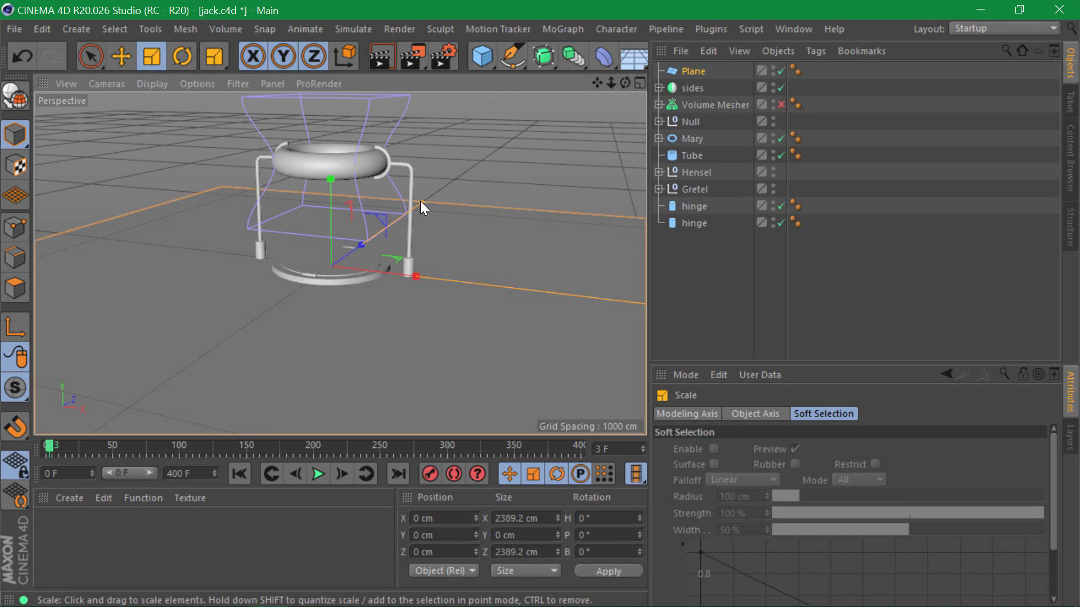
{"action": "left_click_drag", "start_coordinate": [535, 179], "coordinate": [629, 168]}
{"action": "mouse_move", "coordinate": [366, 278]}
{"action": "left_mouse_down", "text": "alt"}
{"action": "mouse_move", "coordinate": [330, 268]}
{"action": "mouse_move", "coordinate": [374, 279]}
{"action": "left_mouse_up", "text": "alt"}
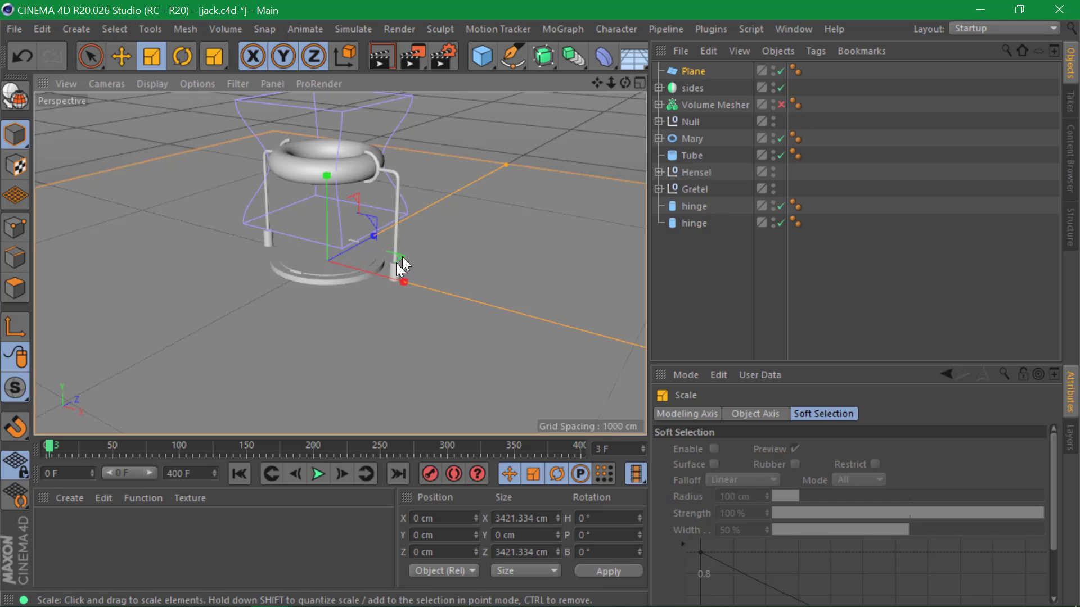
- Go to frame 15 and add a cylinder at the origin, scaled to about 369 cm wide and 738 cm high, inside the tube
{"action": "left_click_drag", "start_coordinate": [42, 442], "coordinate": [66, 444]}
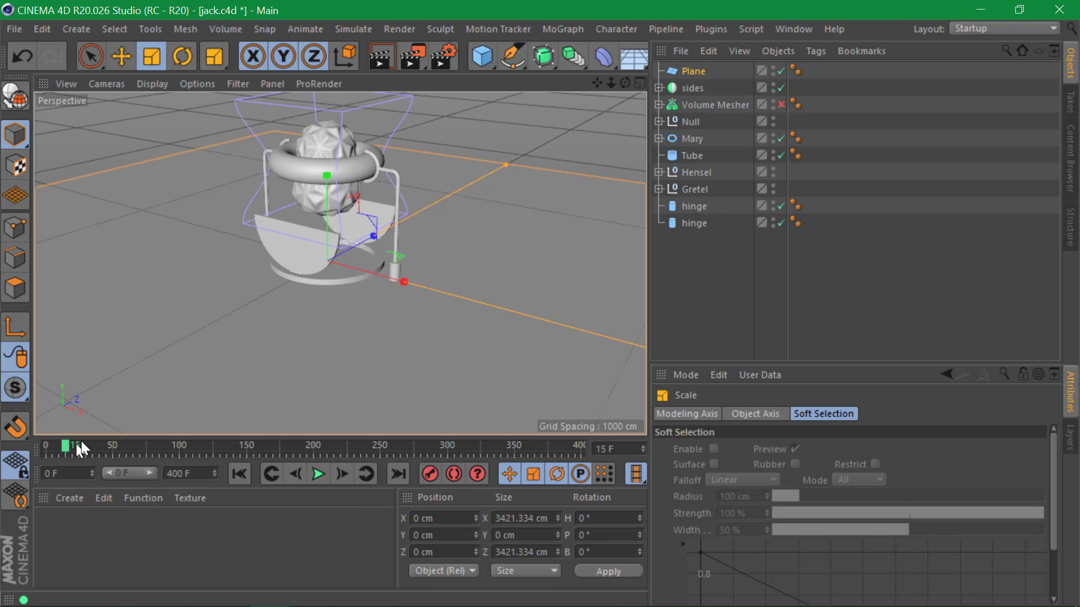
{"action": "scroll", "coordinate": [345, 259], "scroll_direction": "up", "scroll_amount": 5}
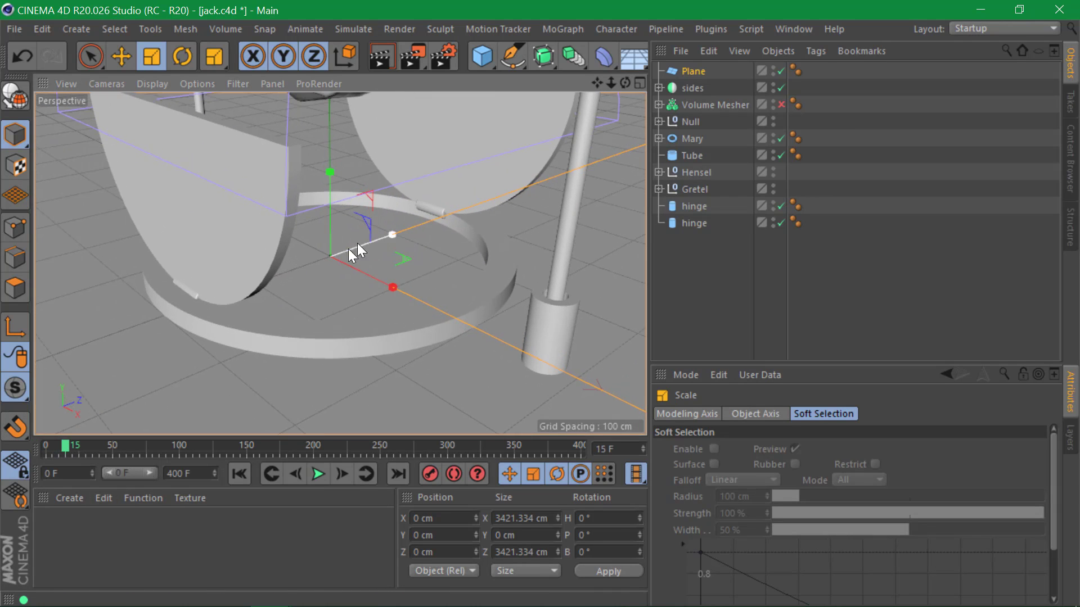
{"action": "left_click_drag", "start_coordinate": [479, 47], "coordinate": [786, 83]}
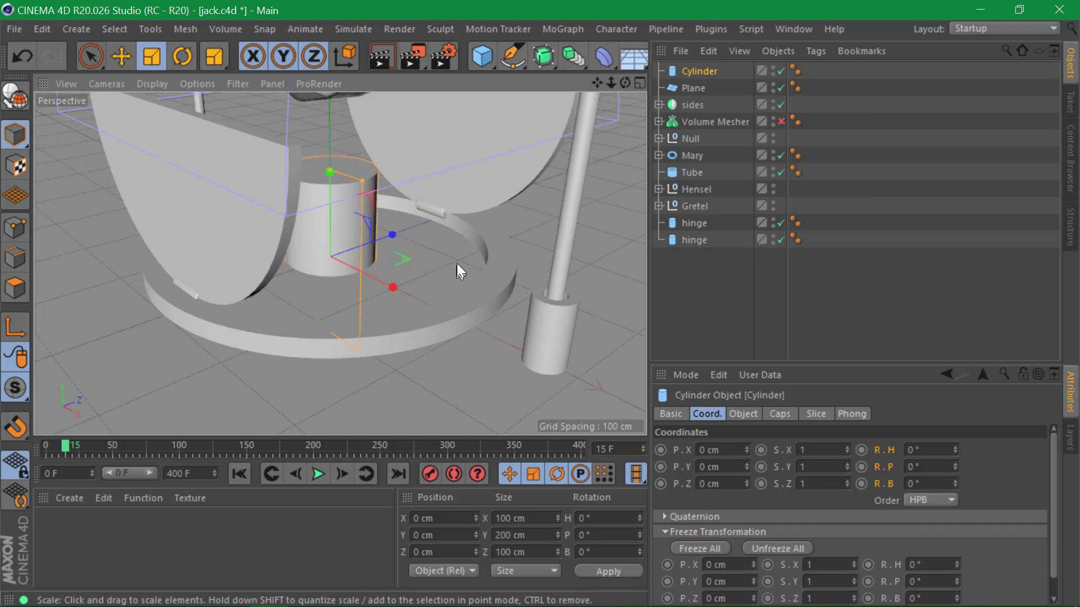
{"action": "left_click_drag", "start_coordinate": [474, 227], "coordinate": [596, 229]}
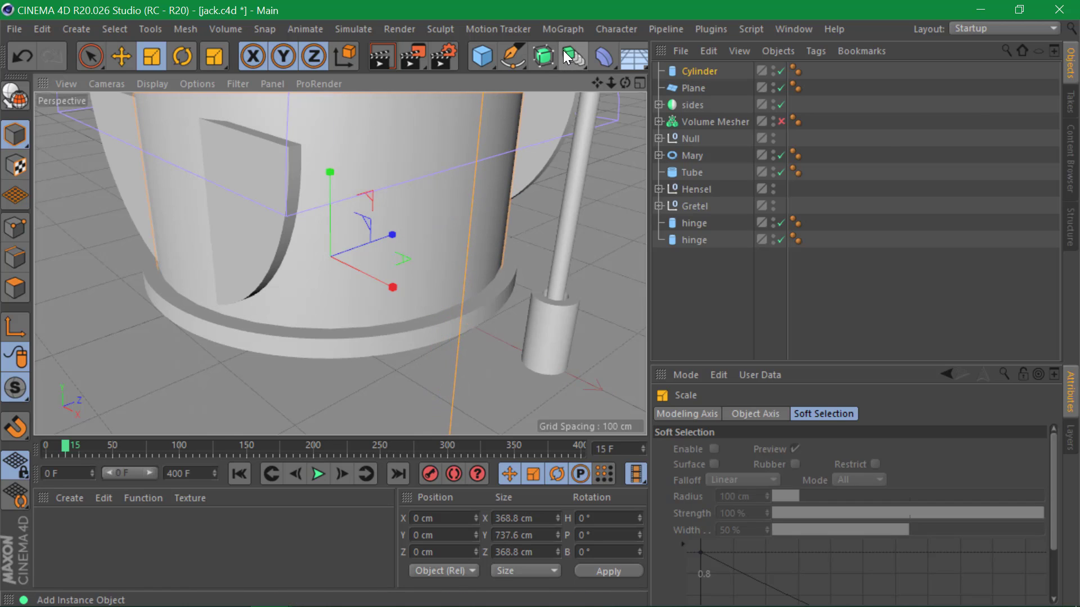
- Subtract the cylinder from the plane with a Boole object, placing Plane above Cylinder as its children
{"action": "left_click_drag", "start_coordinate": [564, 52], "coordinate": [564, 52]}
{"action": "left_click", "coordinate": [894, 82]}
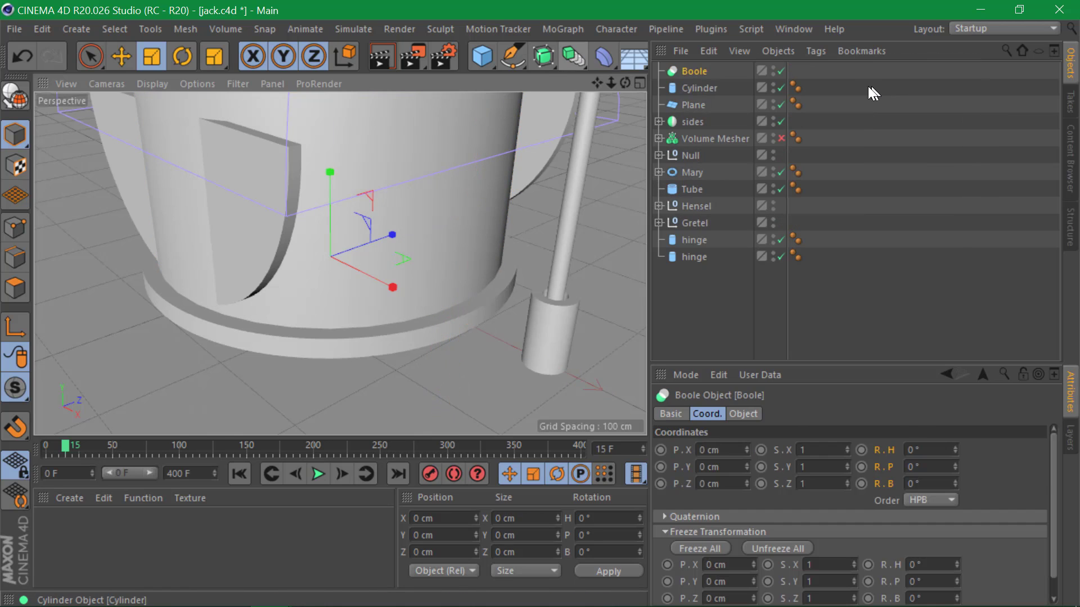
{"action": "mouse_move", "coordinate": [694, 105]}
{"action": "left_mouse_down"}
{"action": "mouse_move", "coordinate": [695, 72]}
{"action": "mouse_move", "coordinate": [701, 96]}
{"action": "left_mouse_up"}
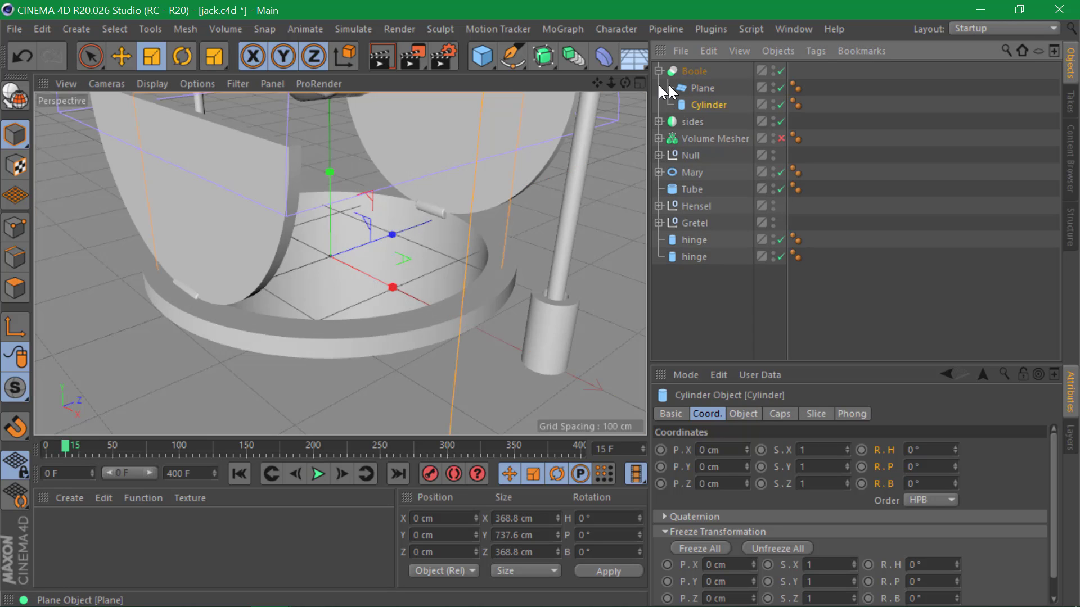
{"action": "left_click_drag", "start_coordinate": [450, 211], "coordinate": [445, 191], "text": "alt"}
{"action": "right_click_drag", "start_coordinate": [444, 190], "coordinate": [393, 188], "text": "alt"}
{"action": "middle_click_drag", "start_coordinate": [393, 188], "coordinate": [291, 241], "text": "alt"}
{"action": "left_click_drag", "start_coordinate": [292, 241], "coordinate": [302, 238], "text": "alt"}
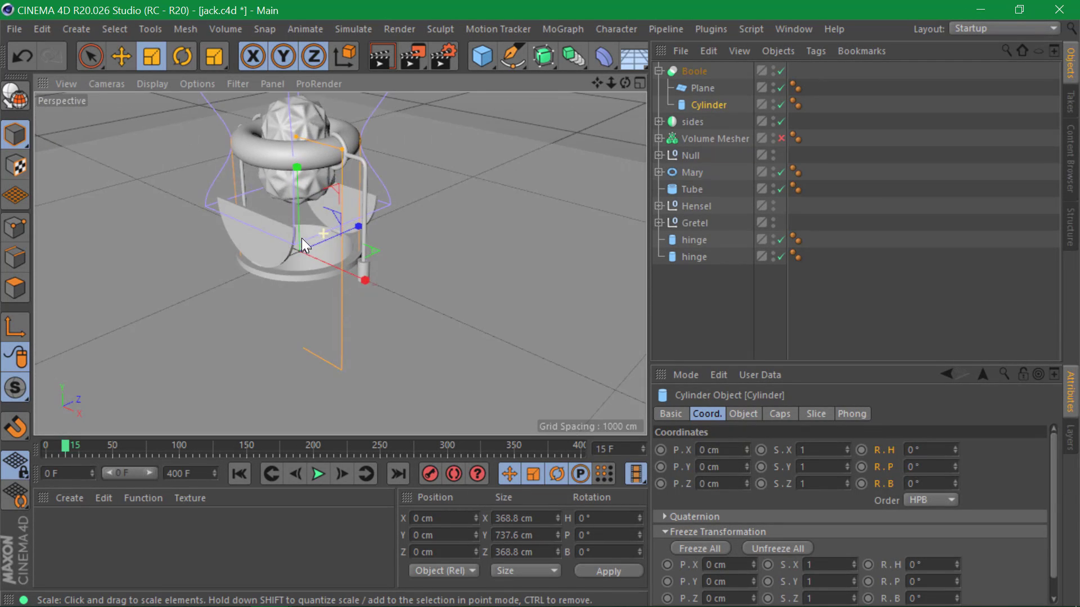
- Scrub to frames 103 and 119 and examine the floor cutout, tube, lids and handle from several angles
{"action": "left_click_drag", "start_coordinate": [90, 446], "coordinate": [183, 449]}
{"action": "scroll", "coordinate": [437, 314], "scroll_direction": "up", "scroll_amount": 8}
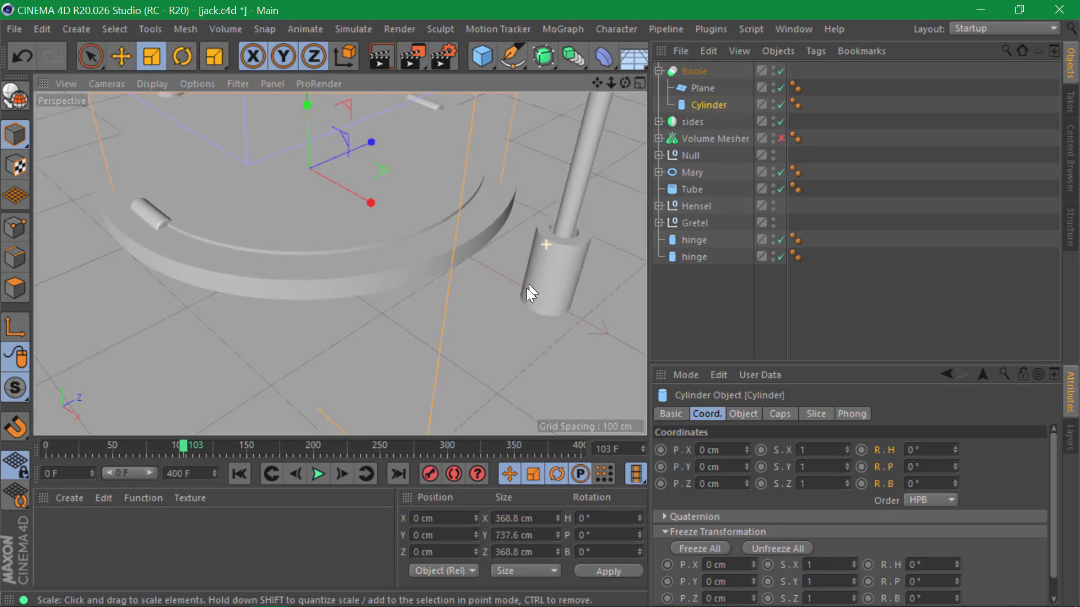
{"action": "left_click_drag", "start_coordinate": [526, 287], "coordinate": [517, 234], "text": "alt"}
{"action": "right_click_drag", "start_coordinate": [508, 197], "coordinate": [344, 225], "text": "alt"}
{"action": "left_click_drag", "start_coordinate": [340, 263], "coordinate": [410, 218], "text": "alt"}
{"action": "left_click_drag", "start_coordinate": [369, 278], "coordinate": [433, 259], "text": "alt"}
{"action": "scroll", "coordinate": [462, 254], "scroll_direction": "up", "scroll_amount": 5}
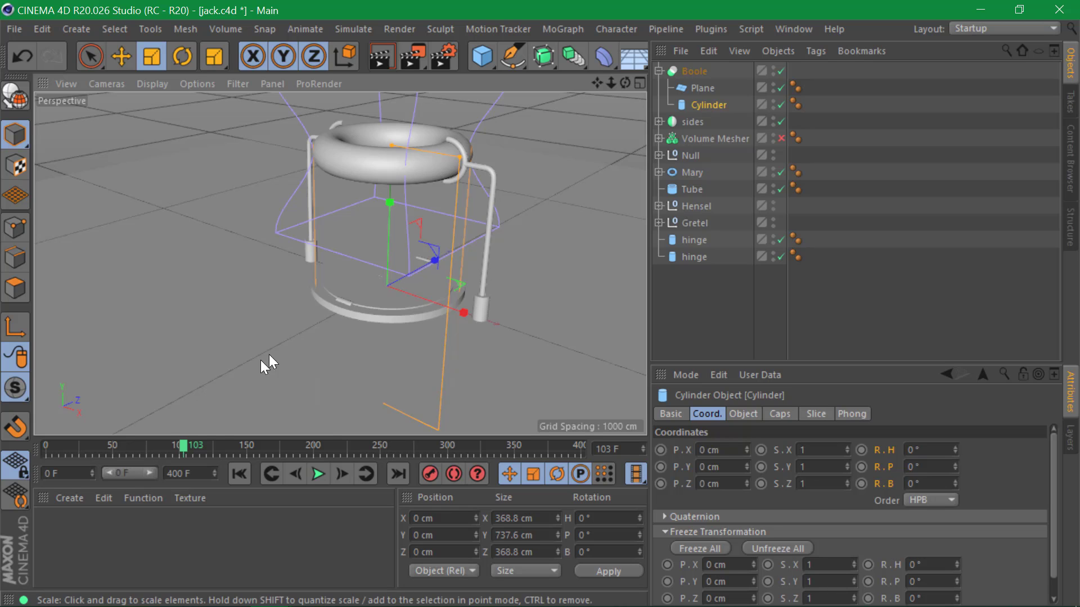
{"action": "left_click_drag", "start_coordinate": [193, 436], "coordinate": [204, 448]}
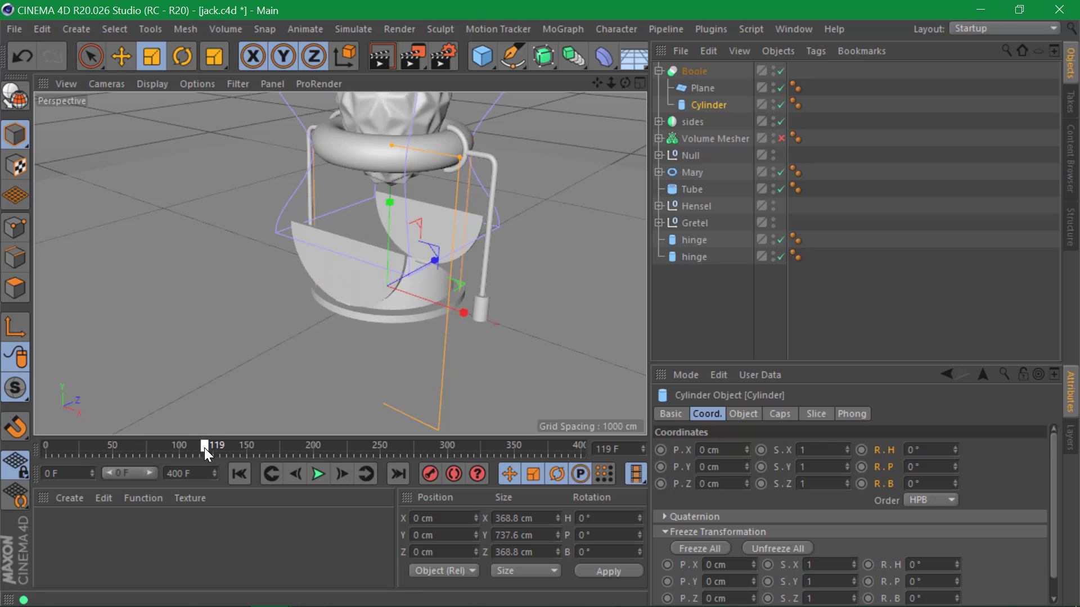
{"action": "left_click_drag", "start_coordinate": [525, 139], "coordinate": [364, 170], "text": "alt"}
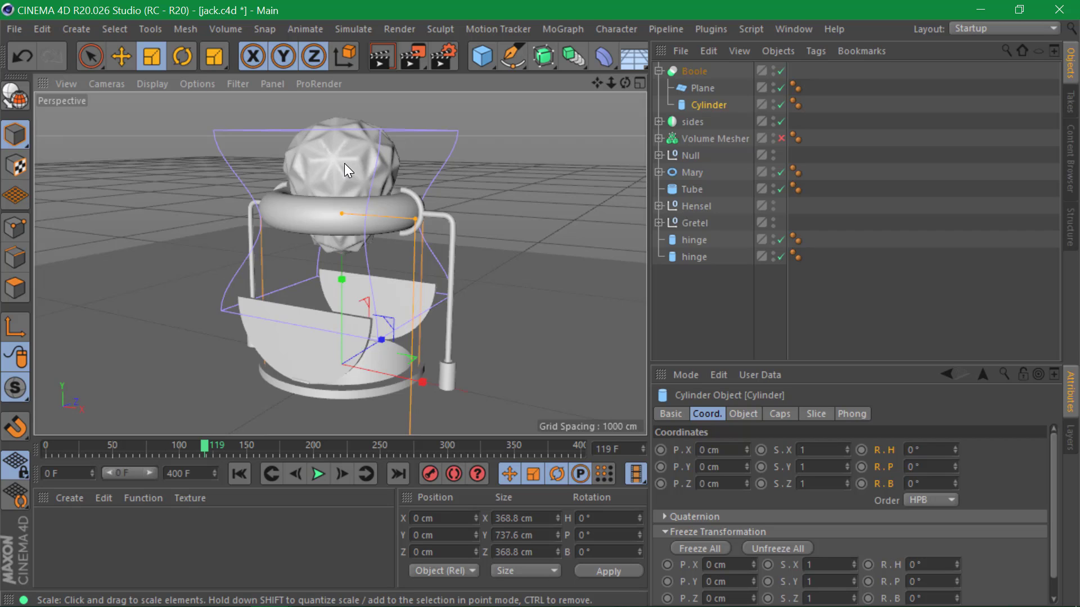
- Open the prepared folder inside c4d_190502 on the desktop and view wood_pattern_color.jpg and wood_pattern_normal.png
{"action": "left_click", "coordinate": [980, 9]}
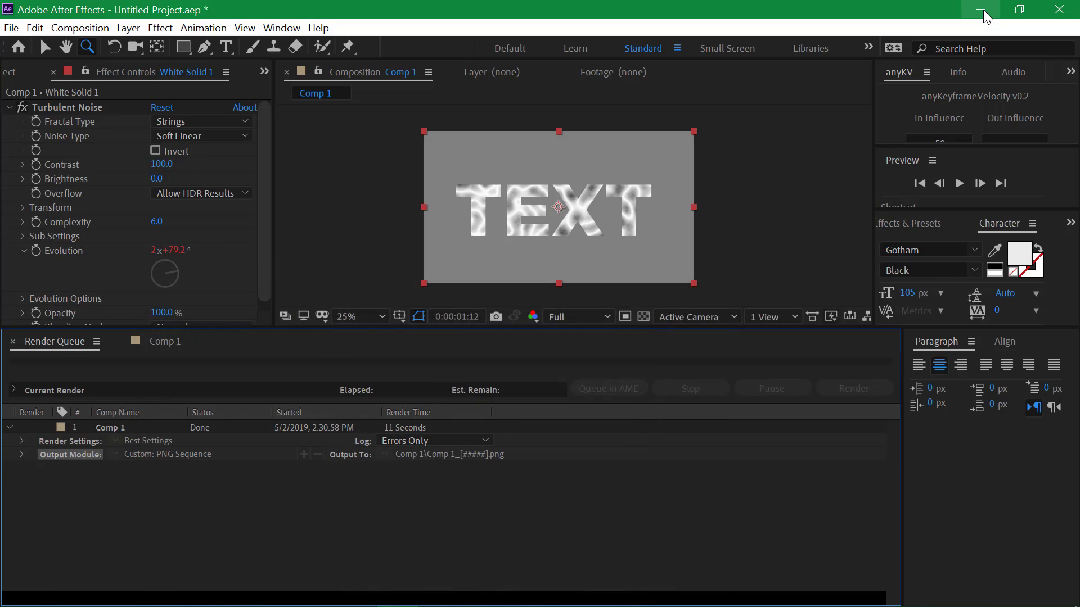
{"action": "left_click", "coordinate": [982, 9]}
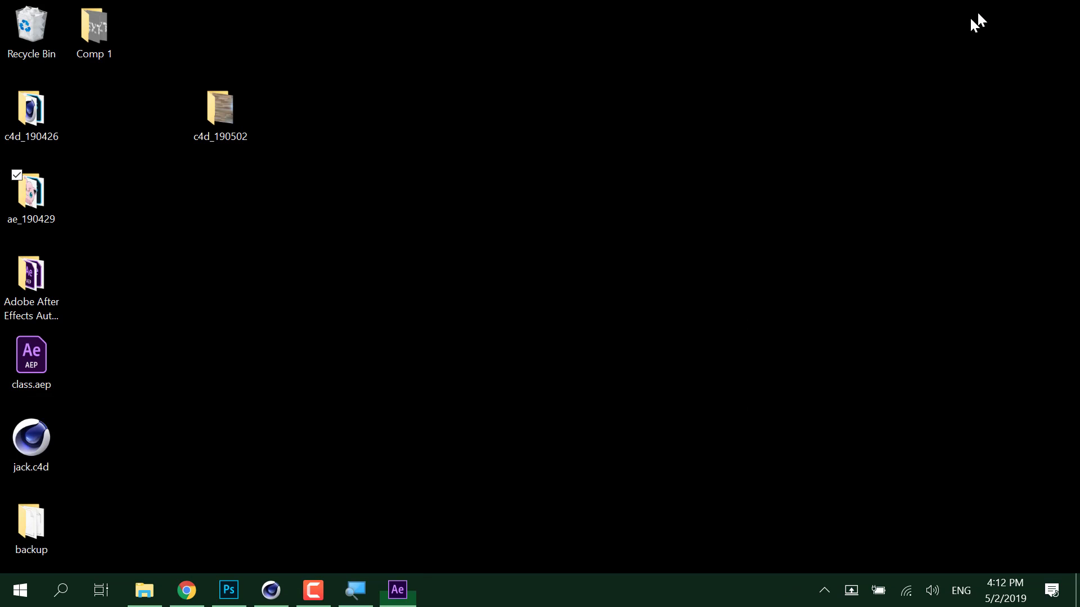
{"action": "double_click", "coordinate": [231, 117]}
{"action": "double_click", "coordinate": [355, 180]}
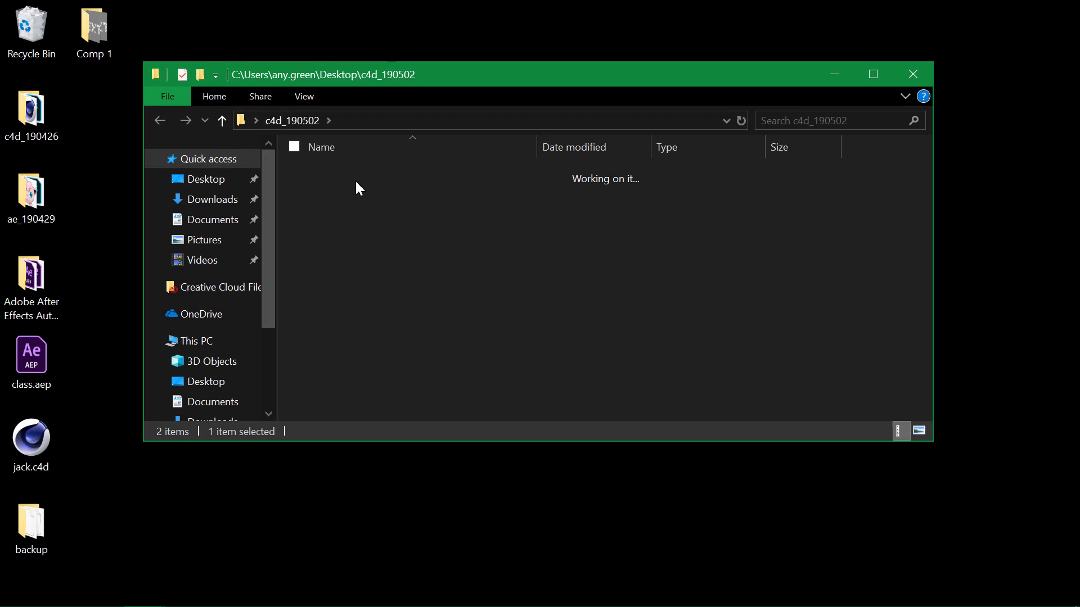
{"action": "double_click", "coordinate": [447, 185]}
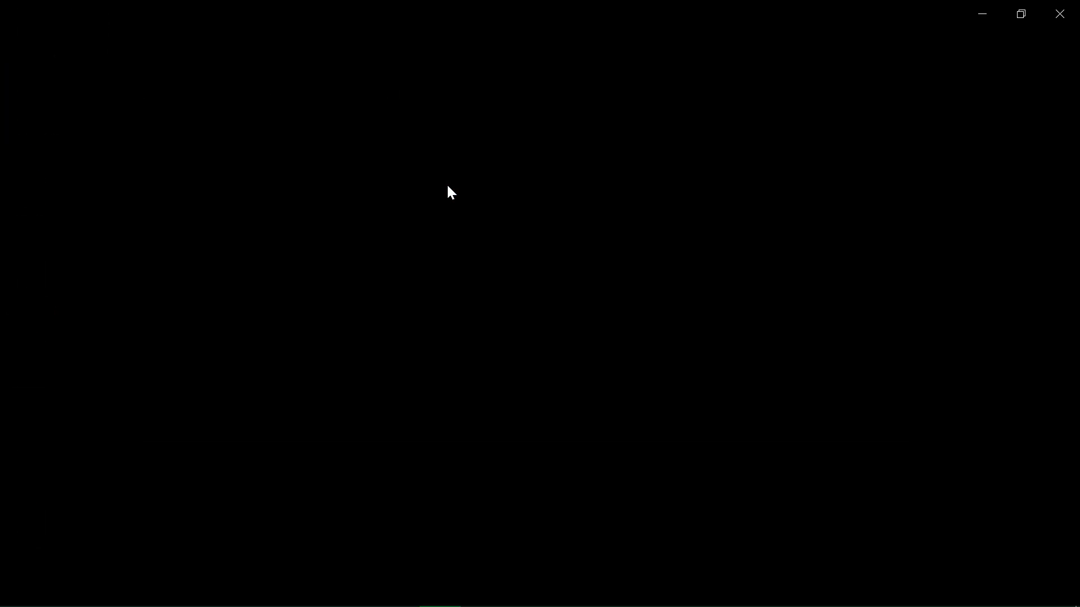
{"action": "key", "text": "Right"}
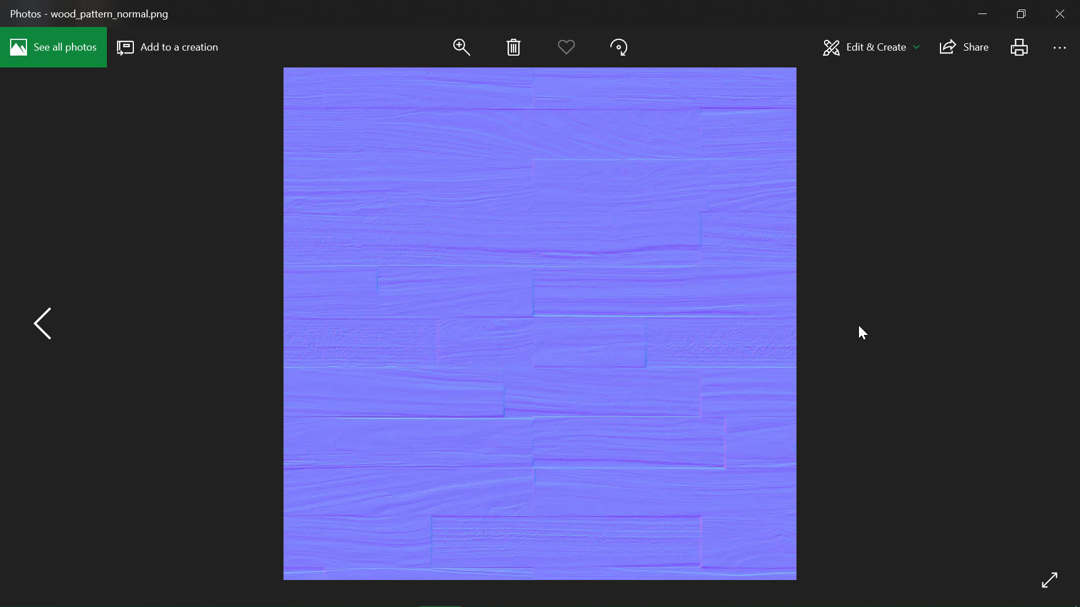
{"action": "left_click", "coordinate": [974, 14]}
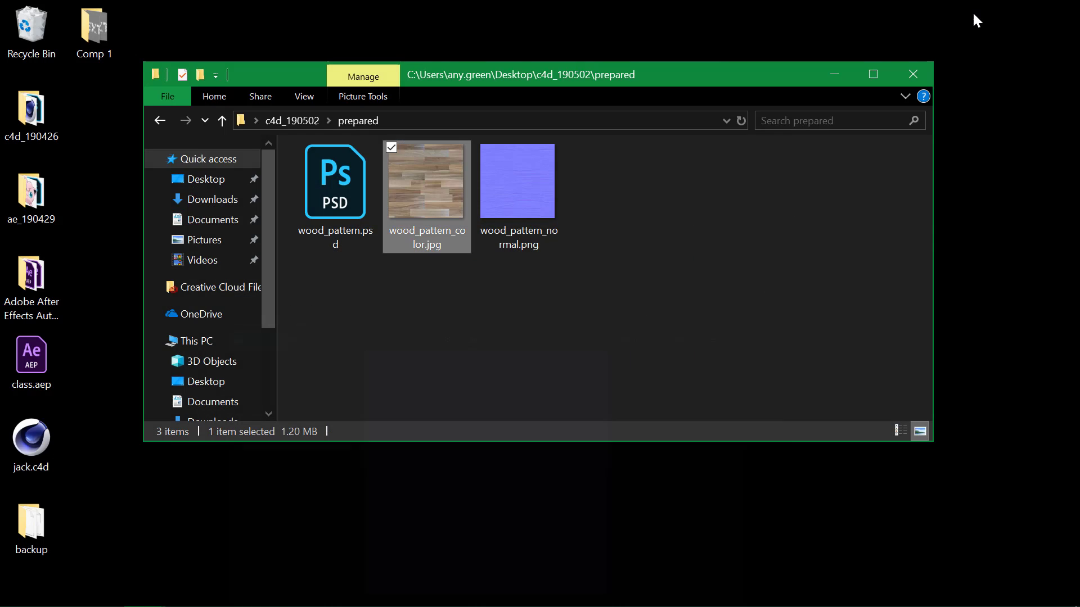
- Switch back to Cinema 4D and close the empty Material Editor window
{"action": "left_click", "coordinate": [398, 589]}
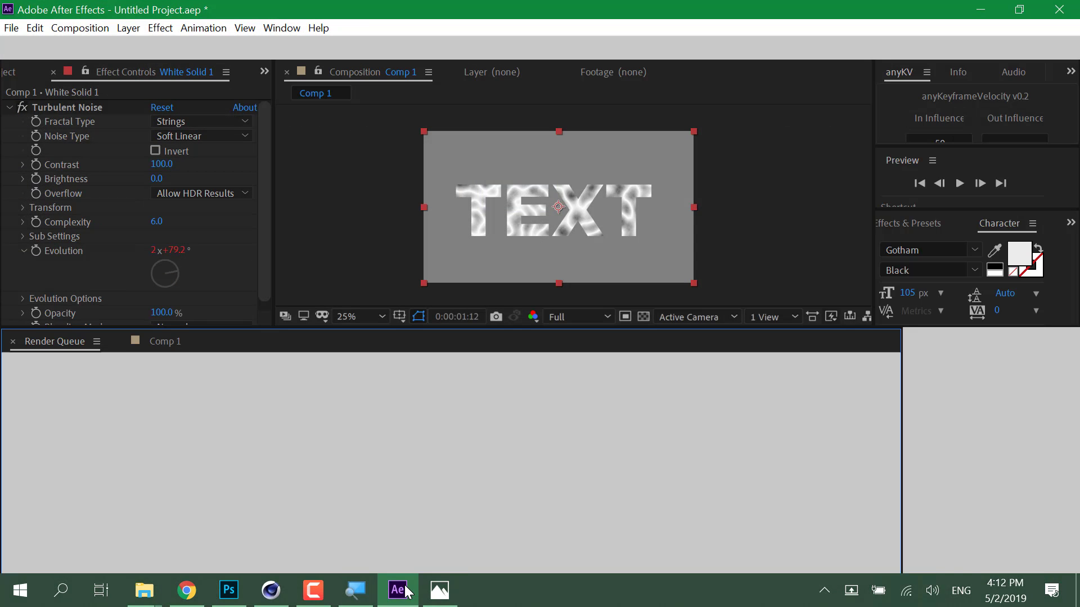
{"action": "key", "text": "alt+Tab"}
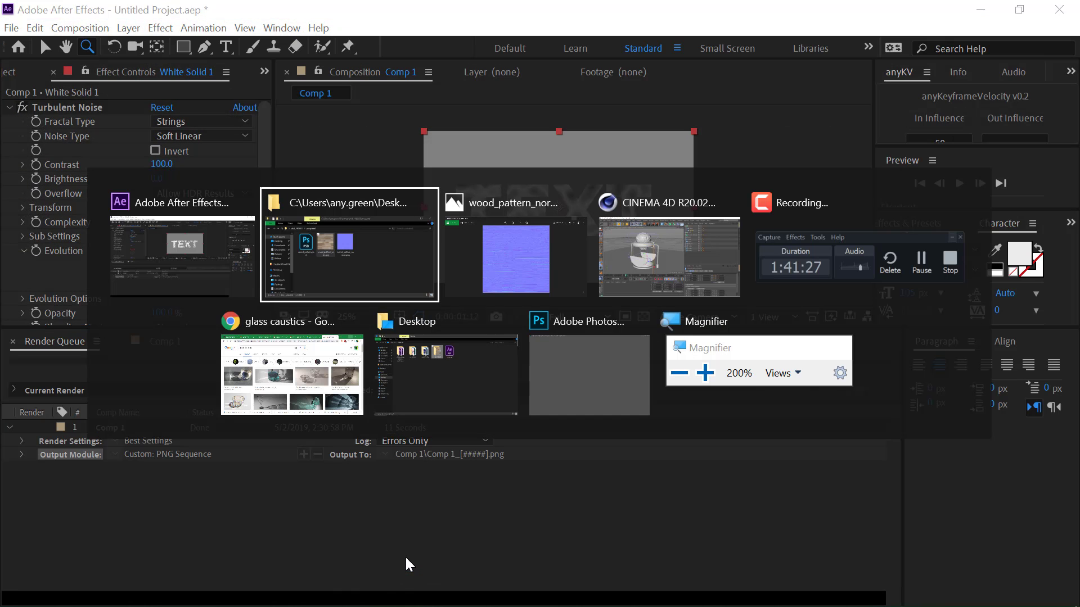
{"action": "key", "text": "alt+Tab"}
{"action": "key", "text": "alt+Tab"}
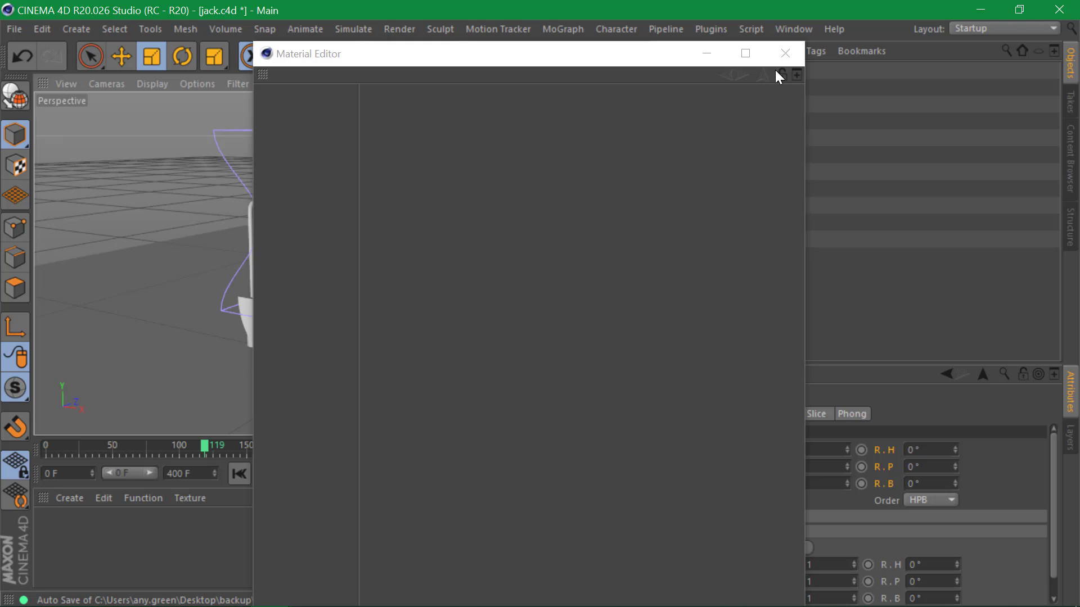
{"action": "left_click", "coordinate": [784, 54]}
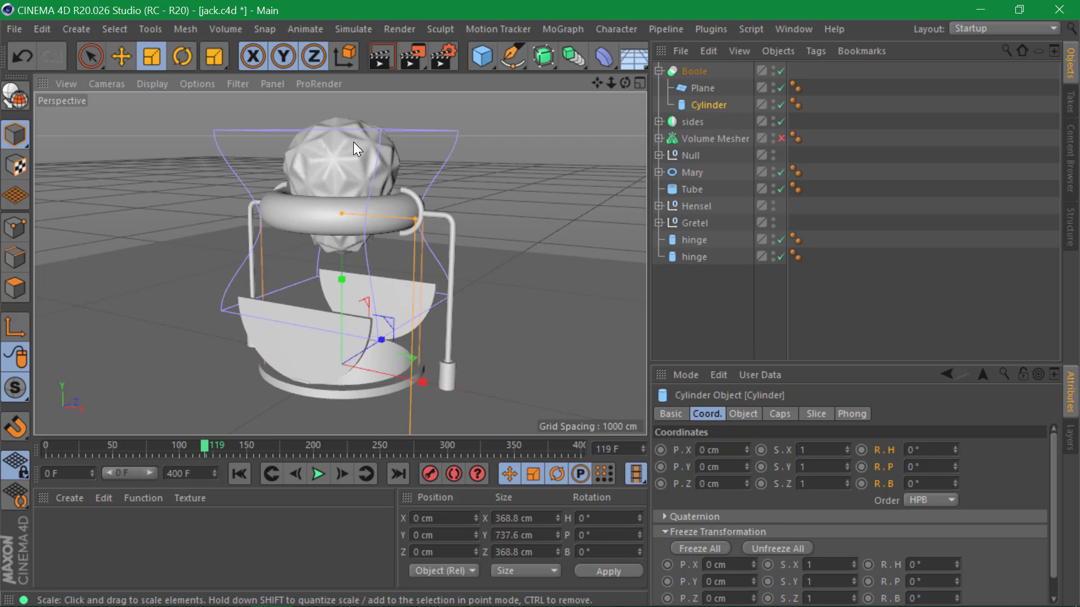
{"action": "left_click_drag", "start_coordinate": [404, 184], "coordinate": [432, 228], "text": "alt"}
{"action": "scroll", "coordinate": [416, 244], "scroll_direction": "down", "scroll_amount": 4}
{"action": "scroll", "coordinate": [441, 244], "scroll_direction": "up", "scroll_amount": 4}
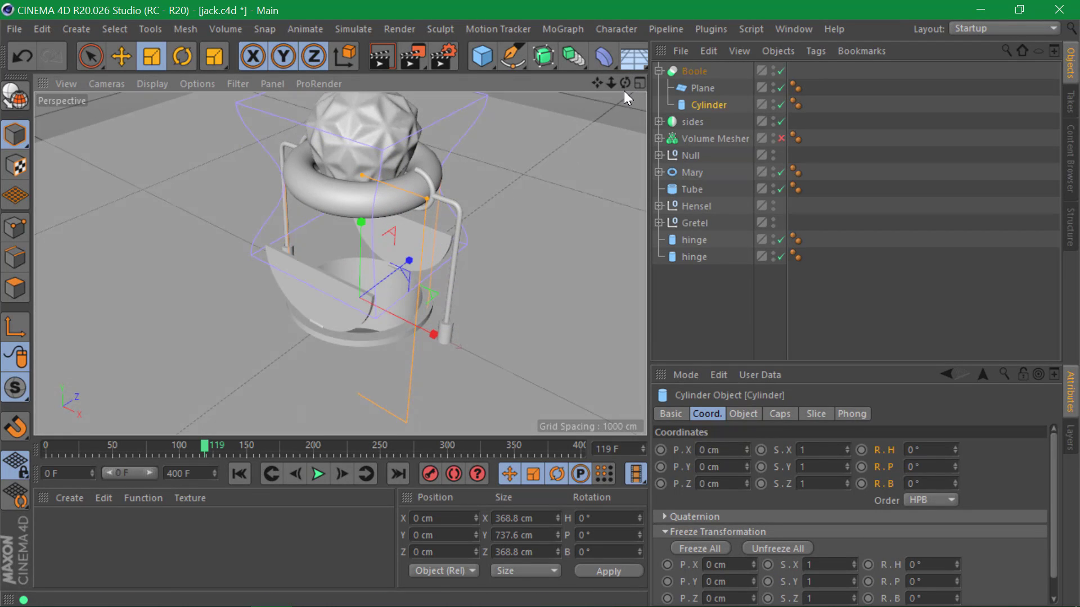
{"action": "left_click_drag", "start_coordinate": [482, 286], "coordinate": [477, 265], "text": "alt"}
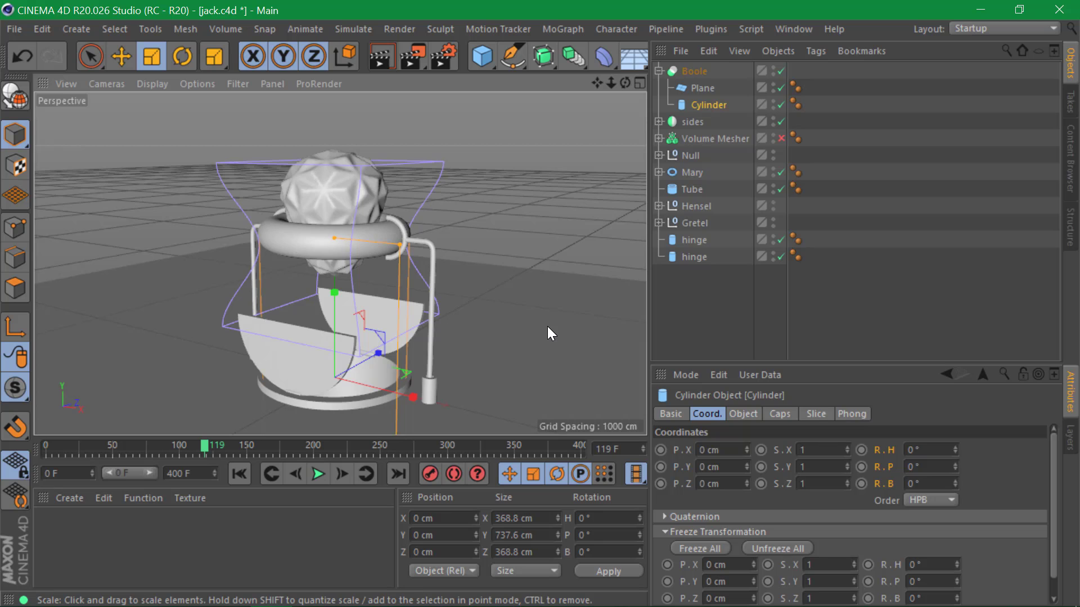
{"action": "key", "text": "alt+Tab"}
{"action": "key", "text": "alt+Tab"}
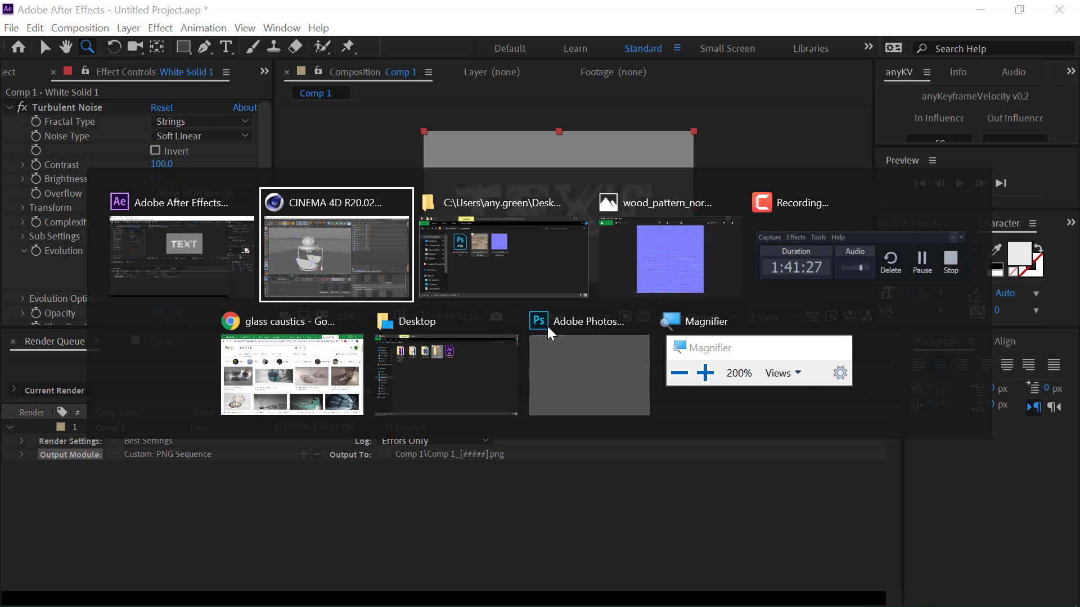